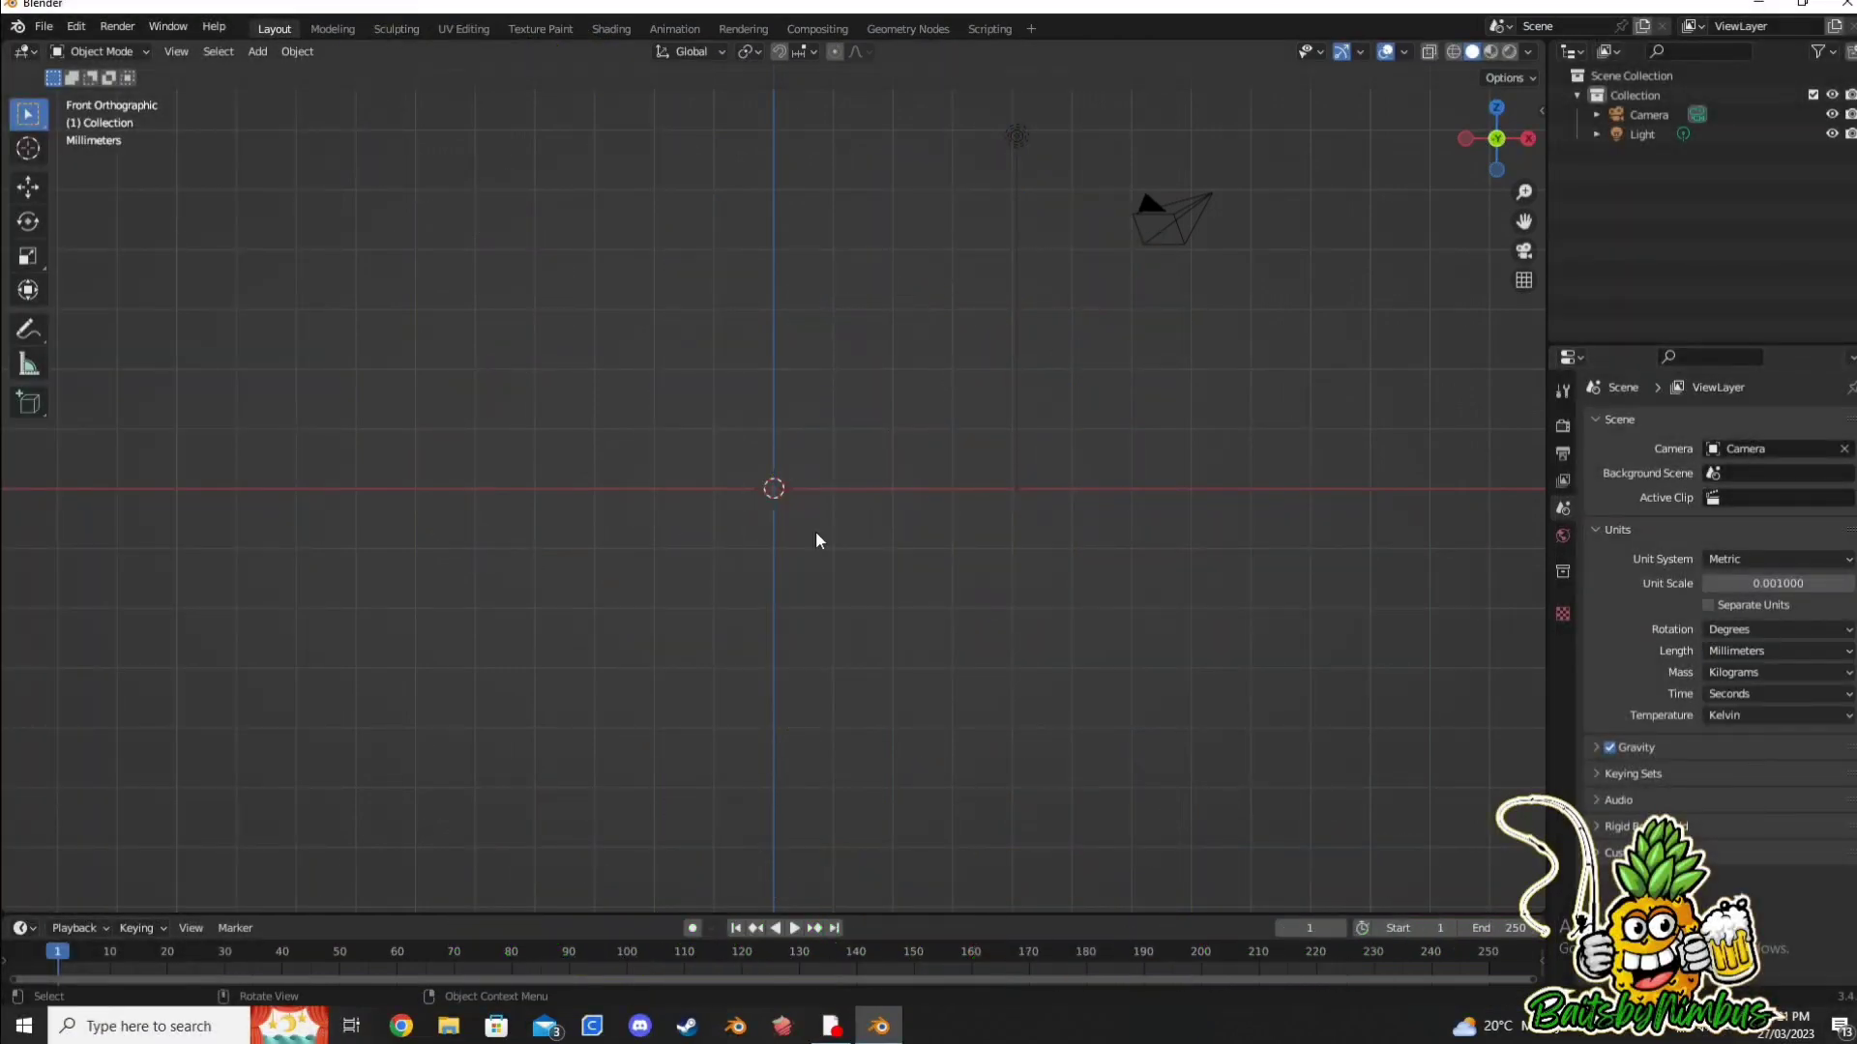
# Step: Add a cube to the scene and scale it up
pyautogui.hotkey('shift', 'a')
pyautogui.click(627, 392)
pyautogui.press('s')
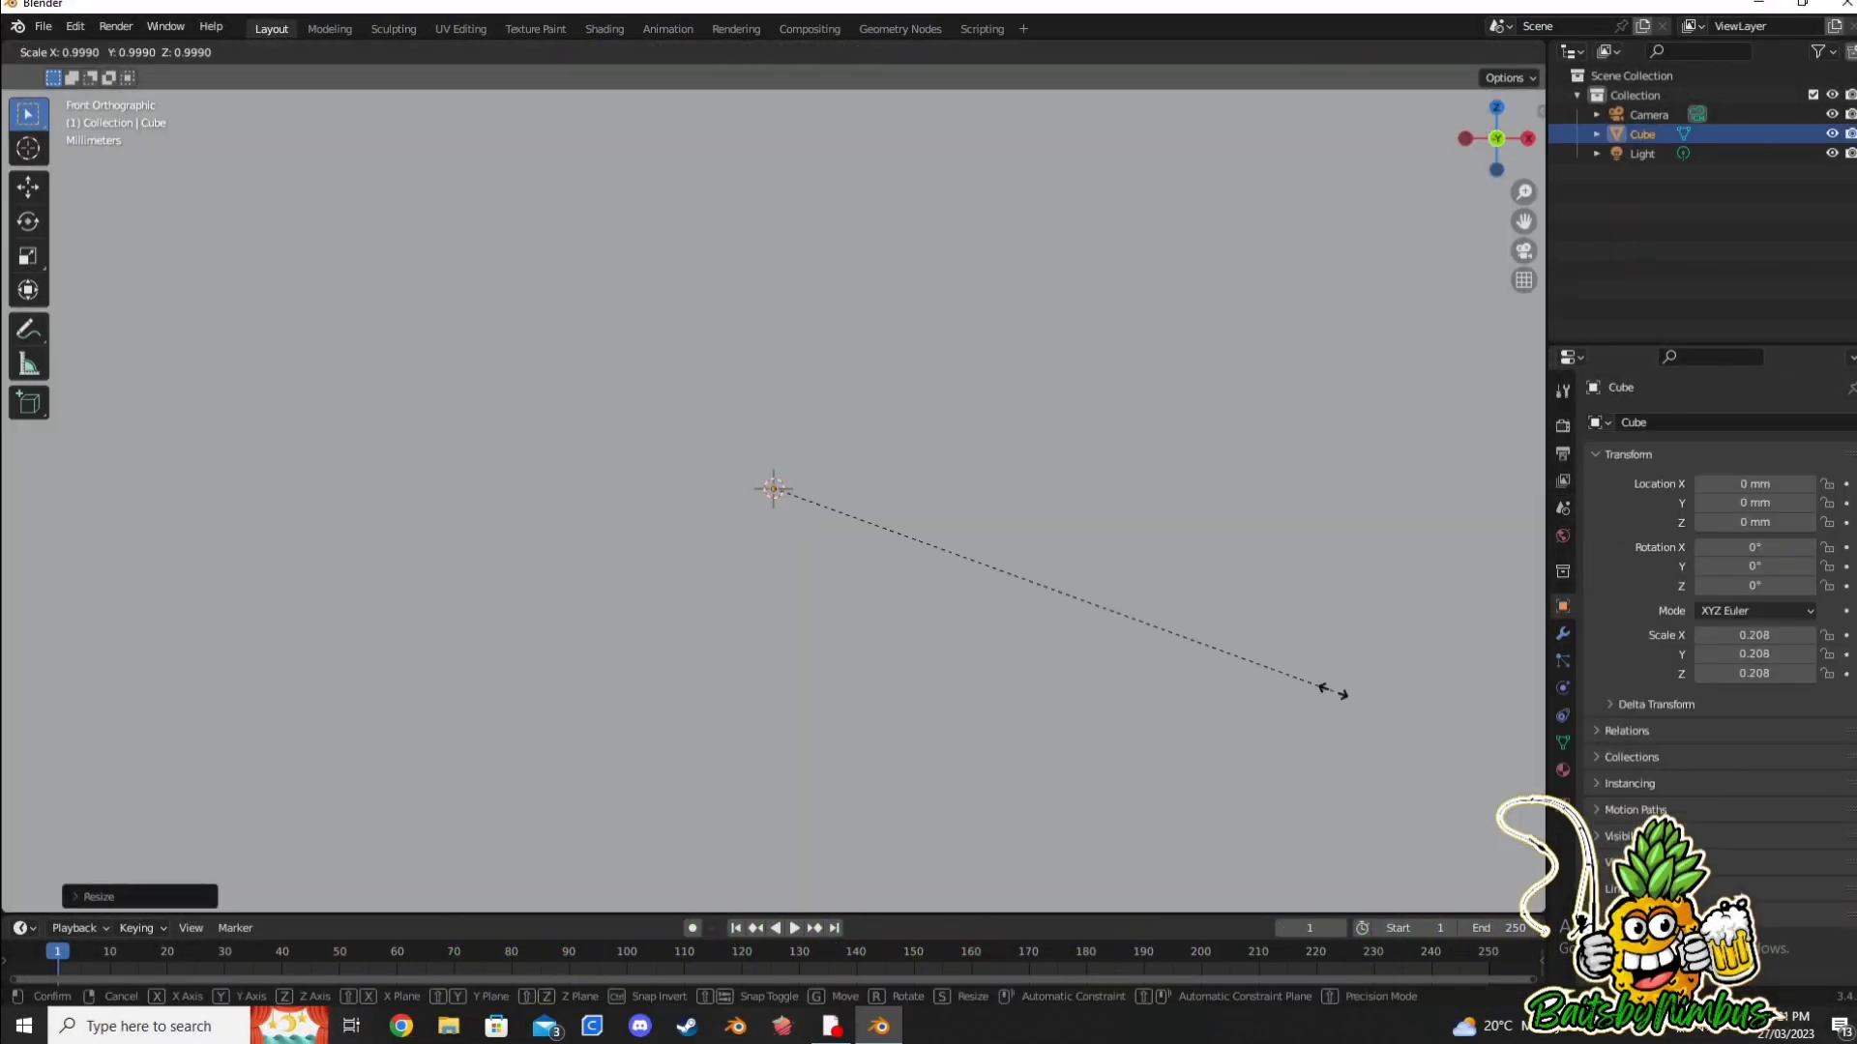
pyautogui.click(812, 507)
# Step: Add 'shallow diver side view' from the lure images for blender folder as a reference image
pyautogui.hotkey('shift', 'a')
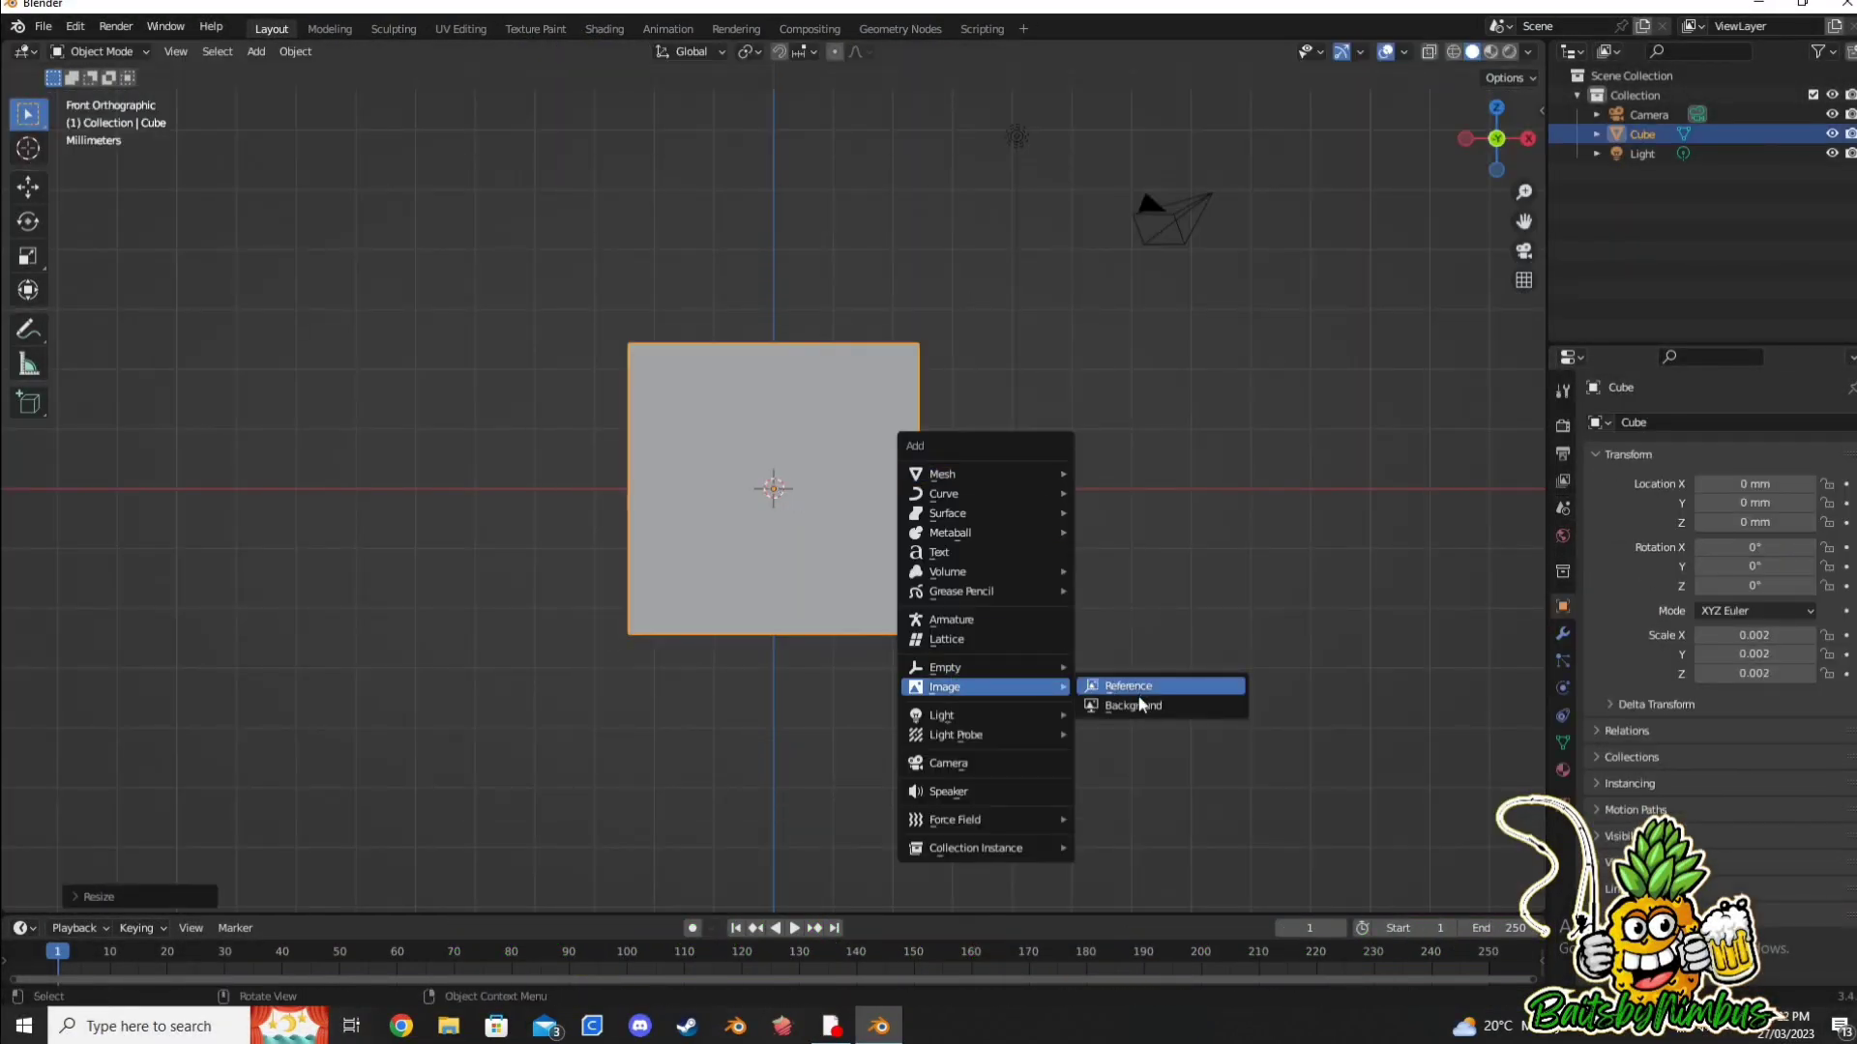
pyautogui.click(1122, 685)
pyautogui.scroll(-3, 514, 708)
pyautogui.click(508, 702)
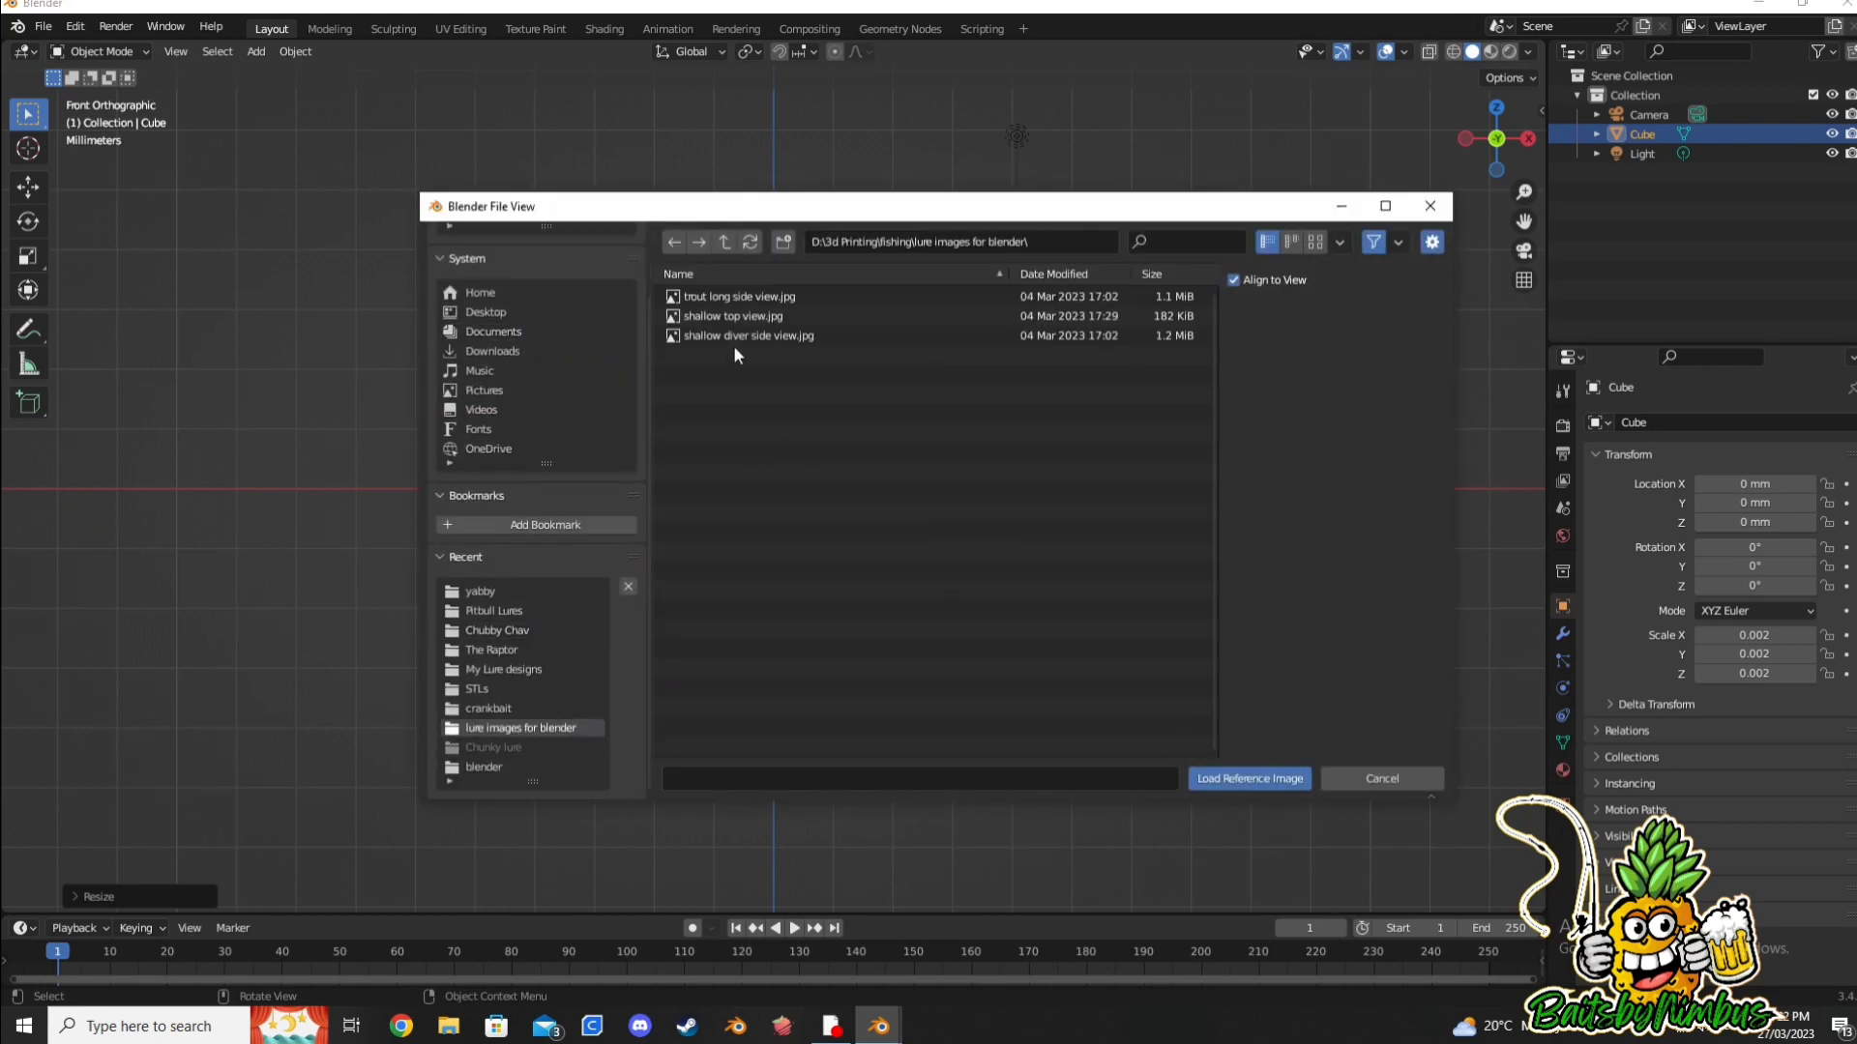
pyautogui.click(745, 336)
pyautogui.click(1258, 788)
# Step: Scale the side-view sketch up and rotate it to stand upright
pyautogui.press('s')
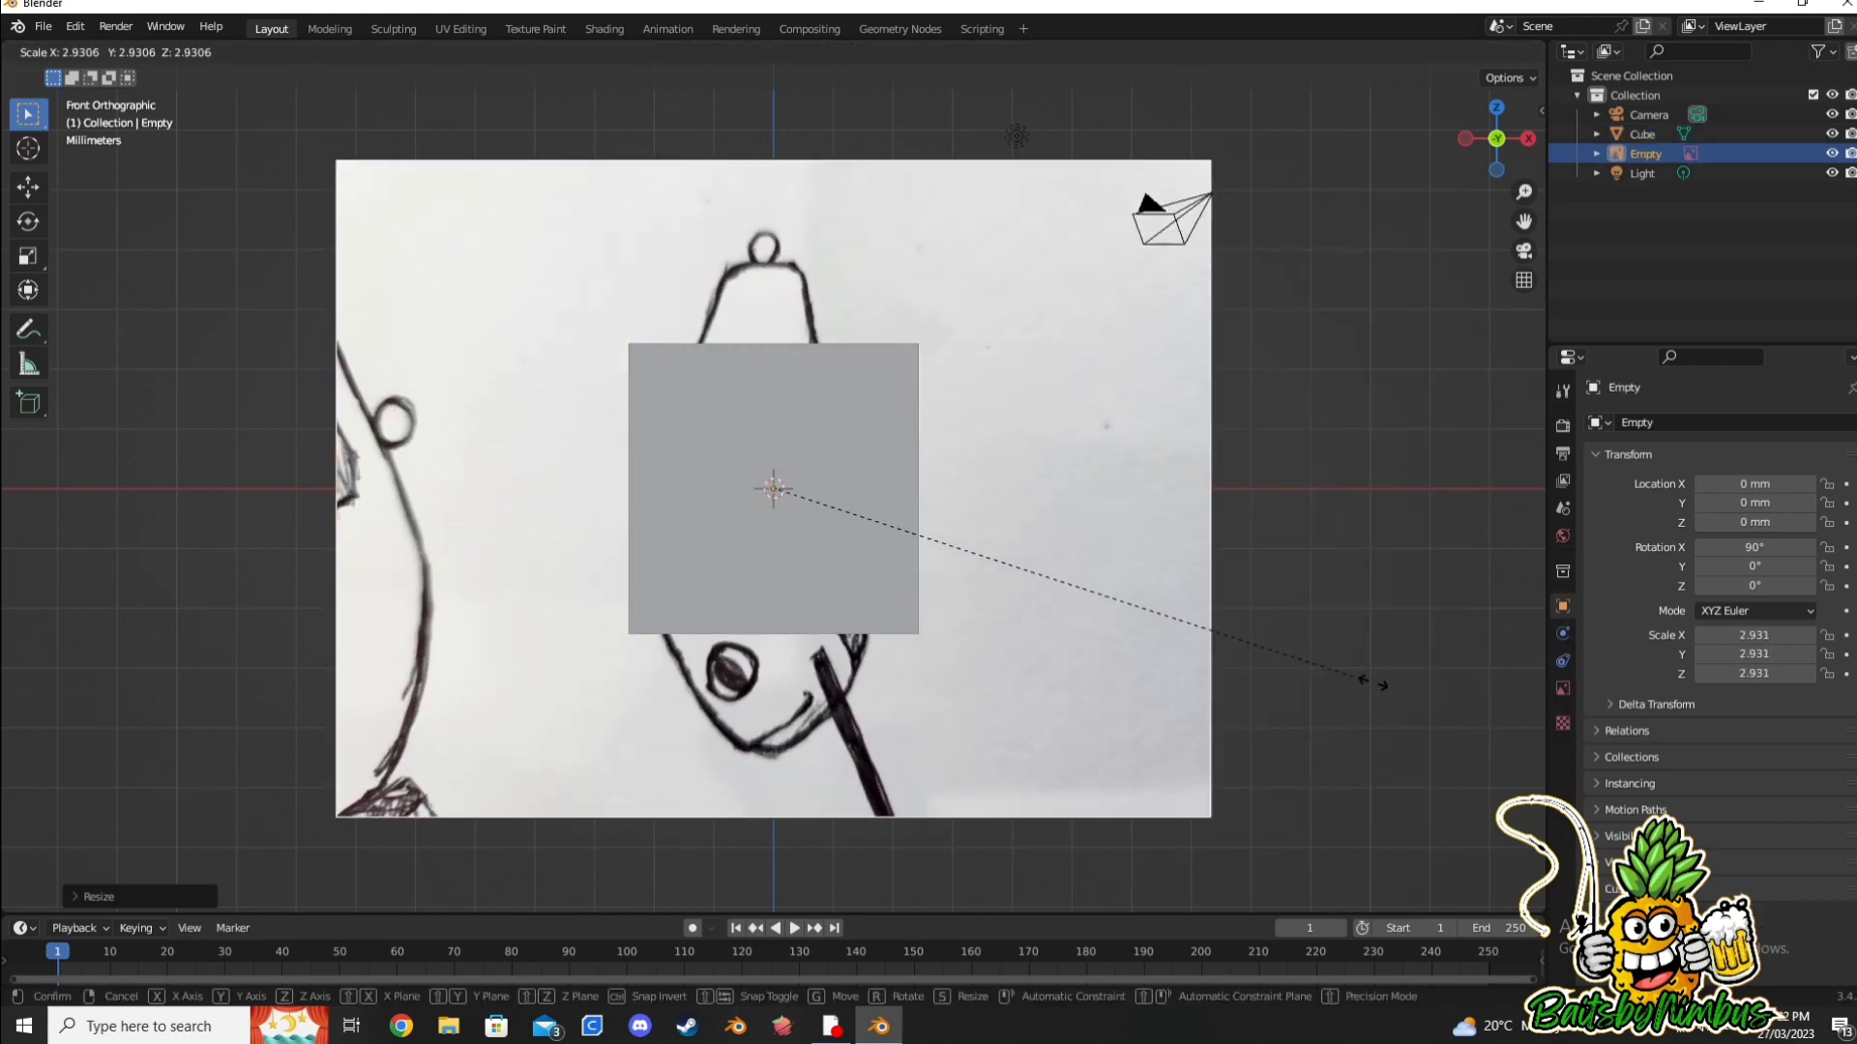
pyautogui.click(1368, 675)
pyautogui.press('r')
pyautogui.press('0')
pyautogui.press('Return')
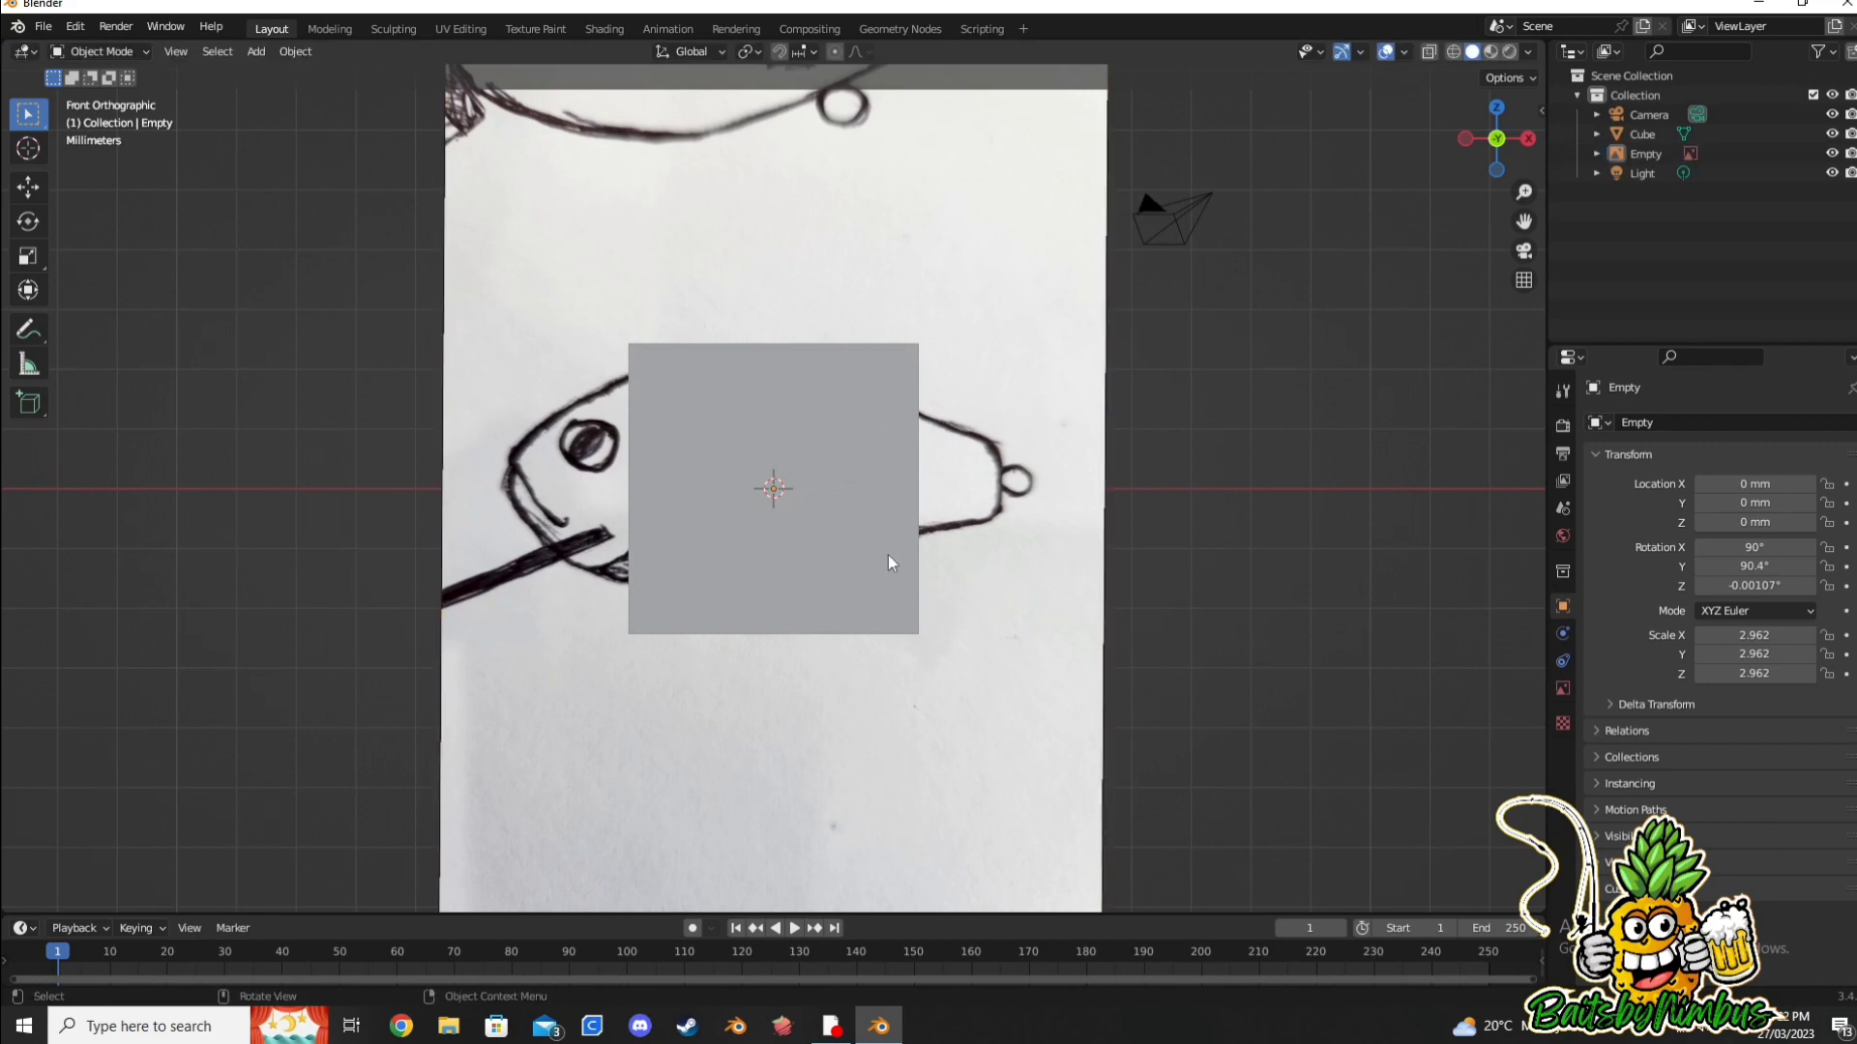
# Step: Enlarge the cube, then nudge and scale the sketch to 3.150 so it fits around the cube
pyautogui.click(891, 560)
pyautogui.press('s')
pyautogui.click(1033, 489)
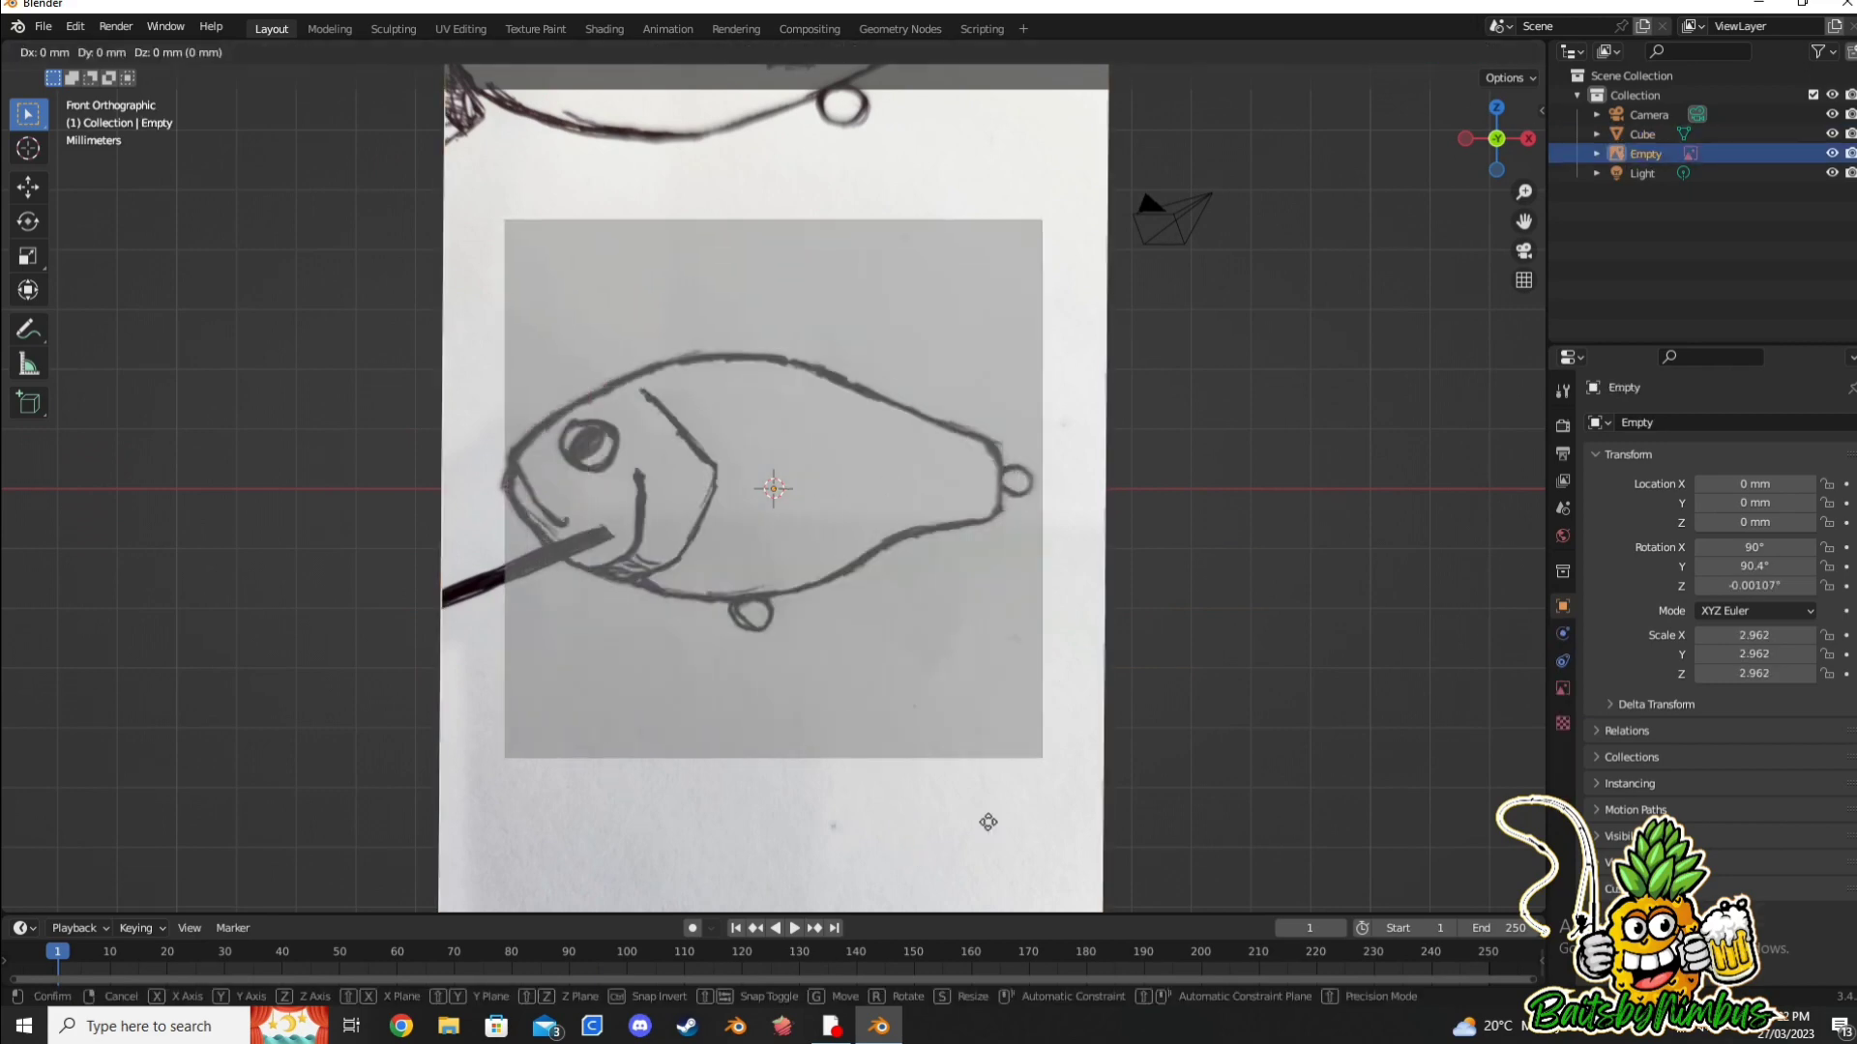
pyautogui.moveTo(1013, 811); pyautogui.dragTo(1001, 818)
pyautogui.press('s')
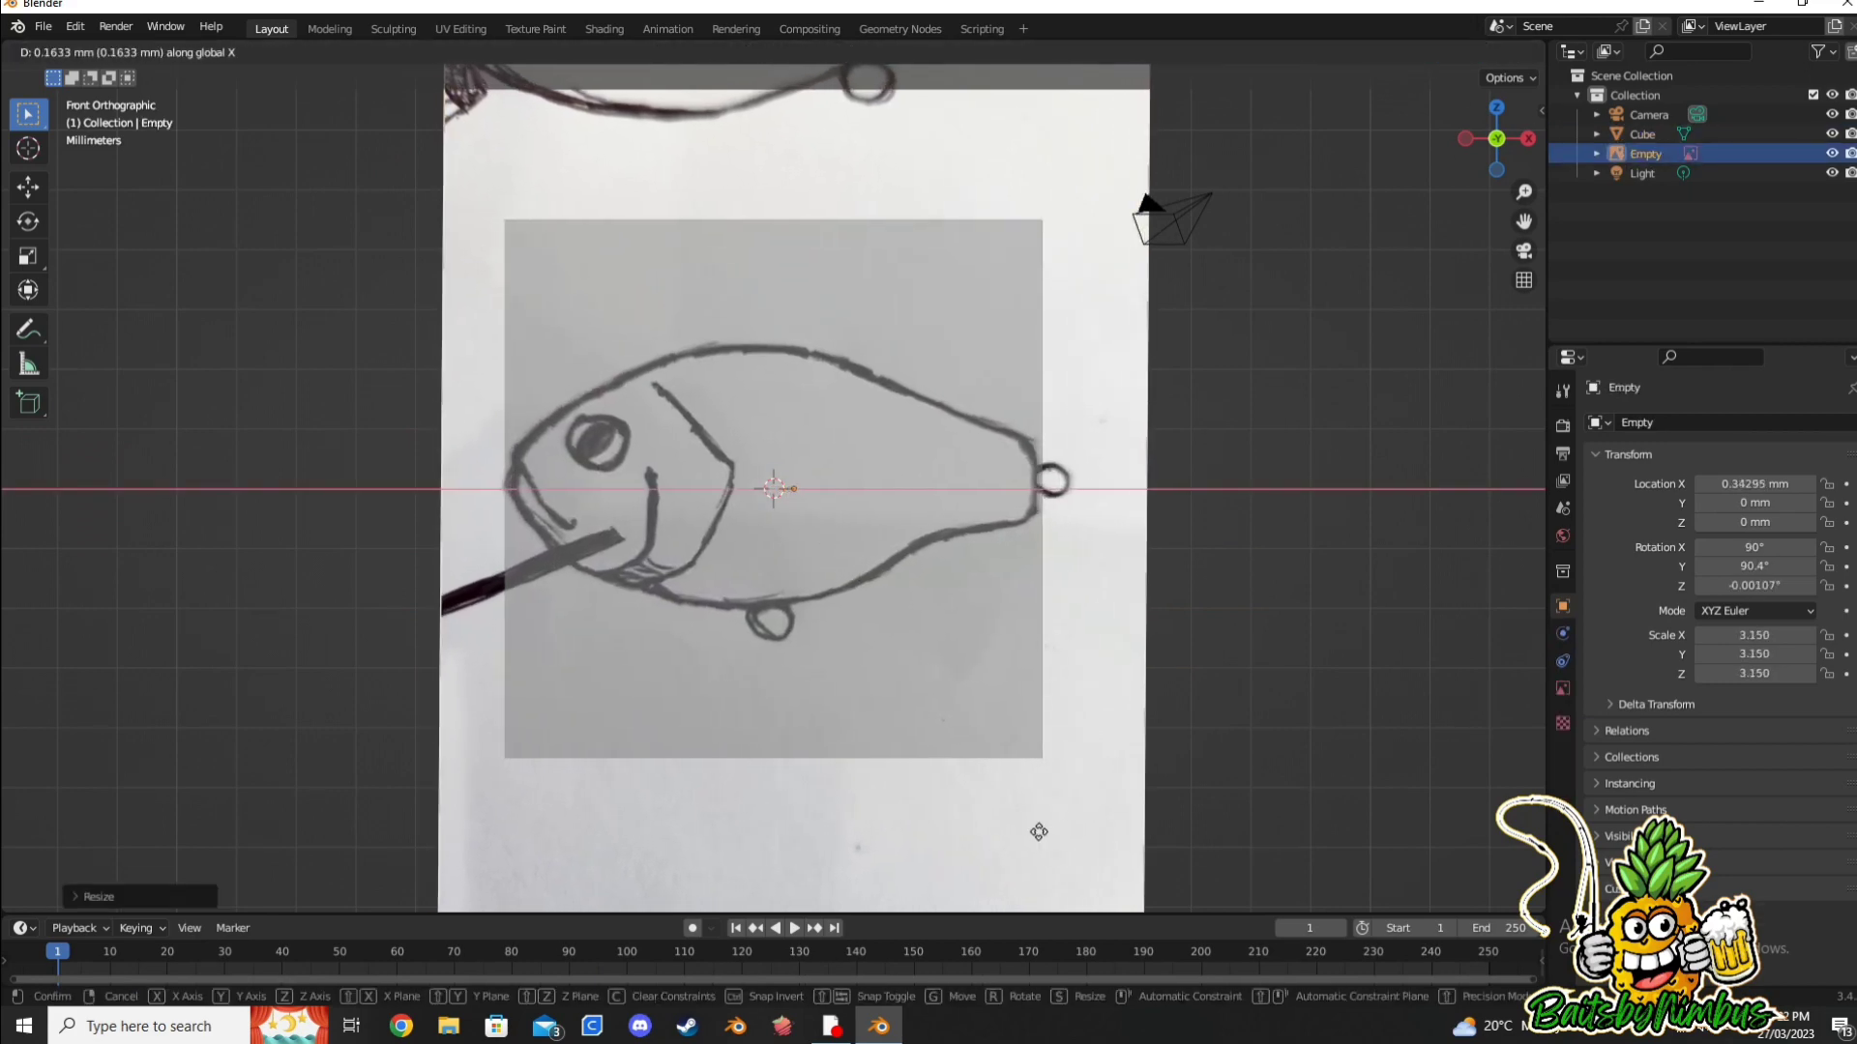
pyautogui.click(1023, 834)
# Step: Set the cube's dimensions to 60 × 25 × 25 mm in the N sidebar
pyautogui.click(1642, 133)
pyautogui.press('n')
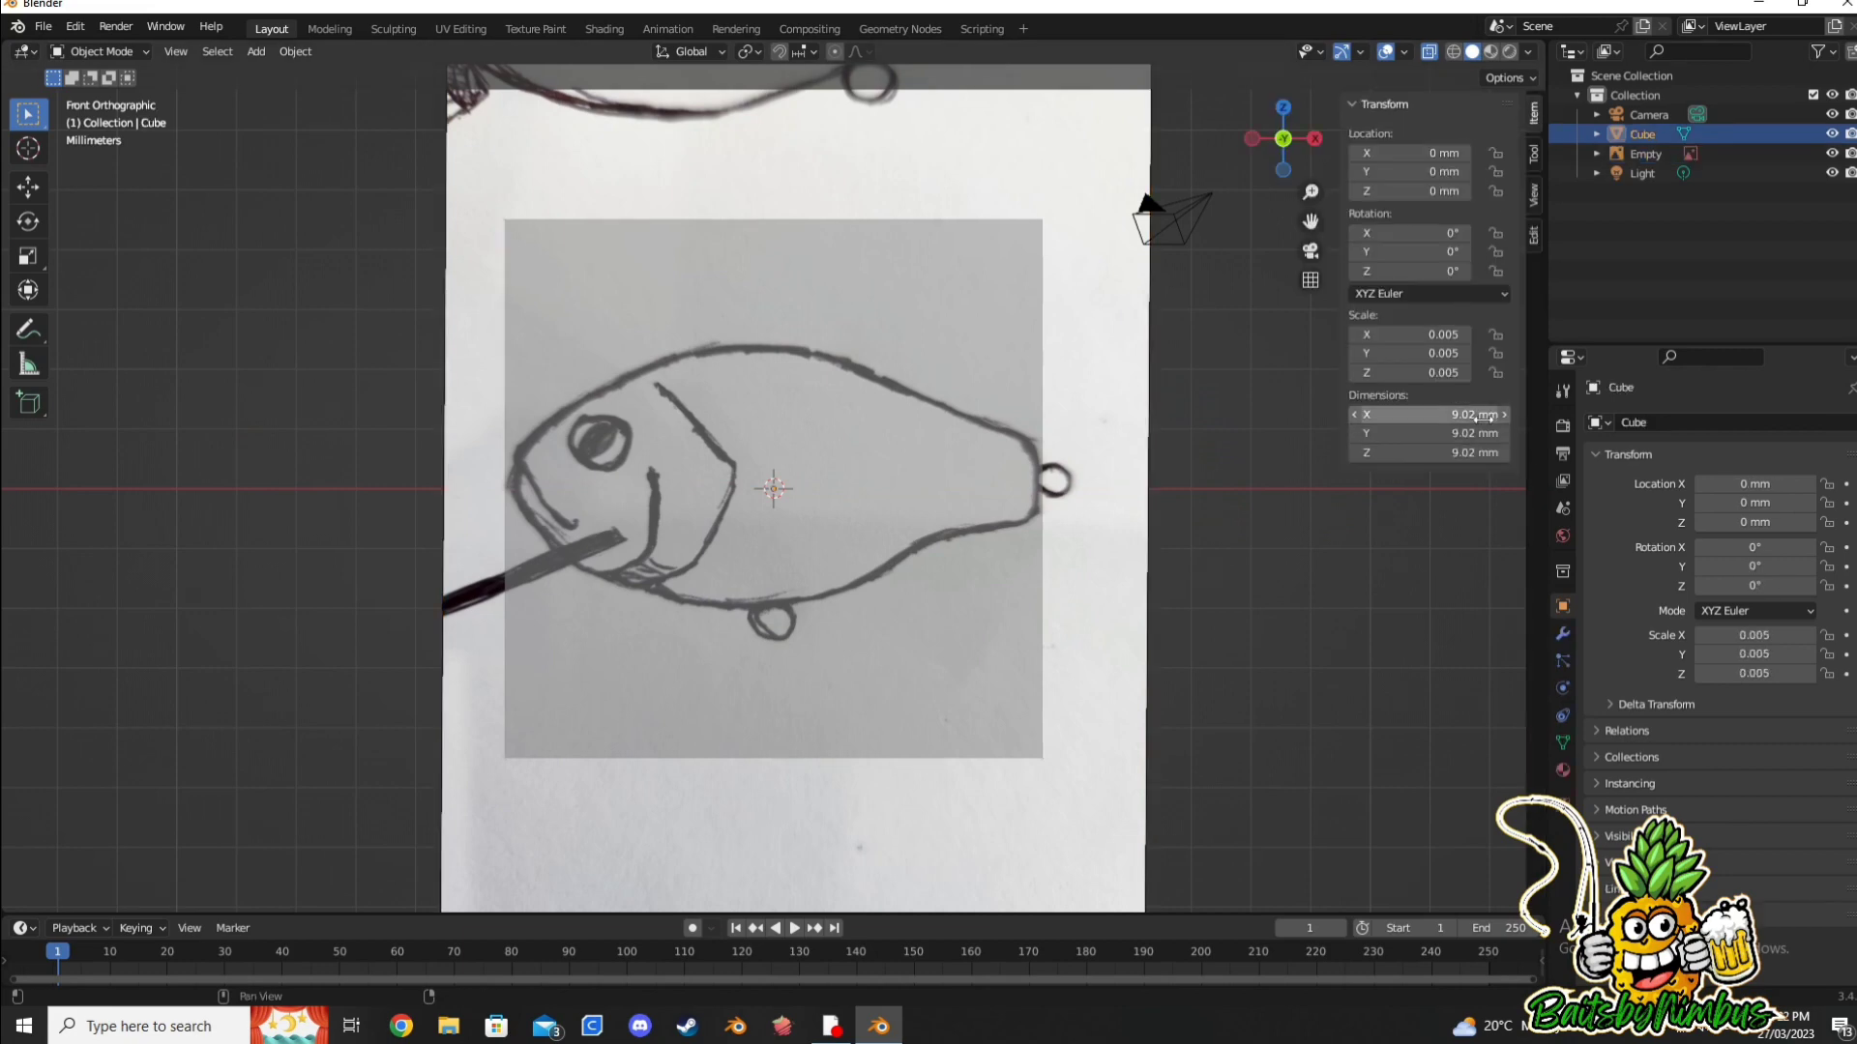
pyautogui.write('0')
pyautogui.press('Return')
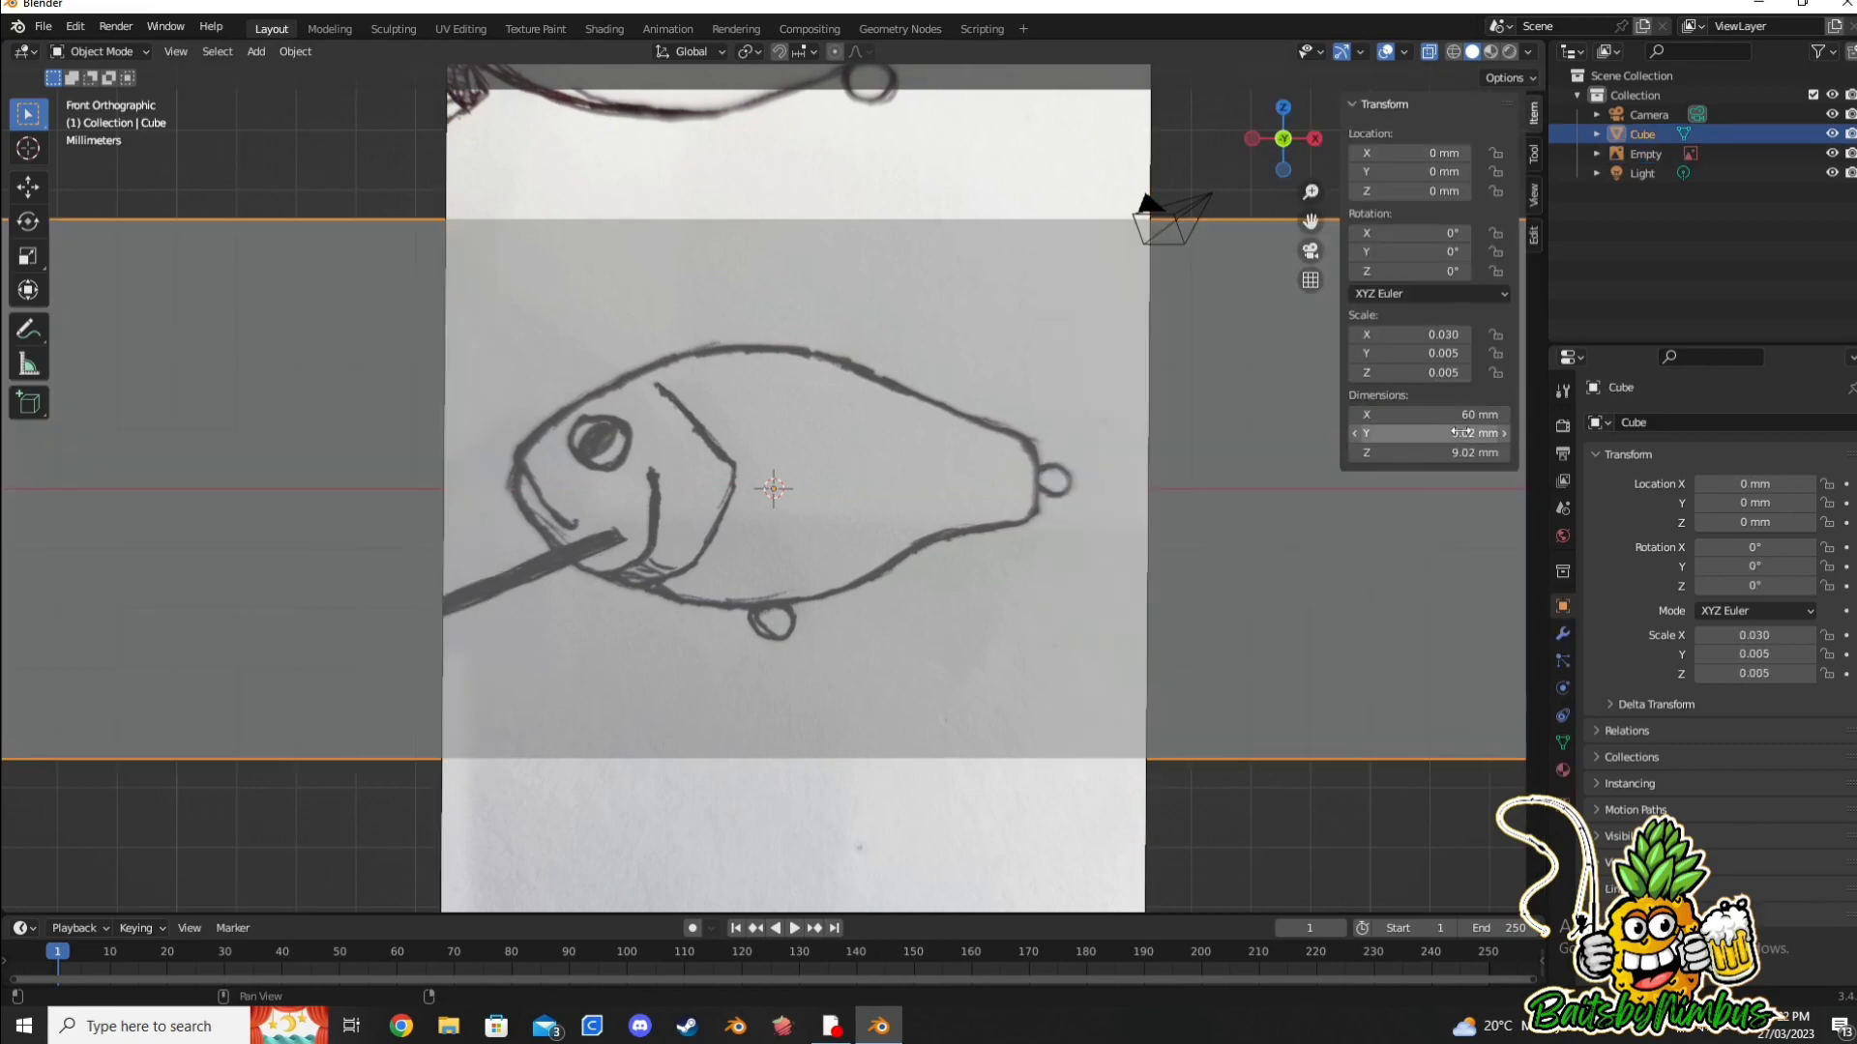
pyautogui.write('24')
pyautogui.press('Return')
pyautogui.write('25')
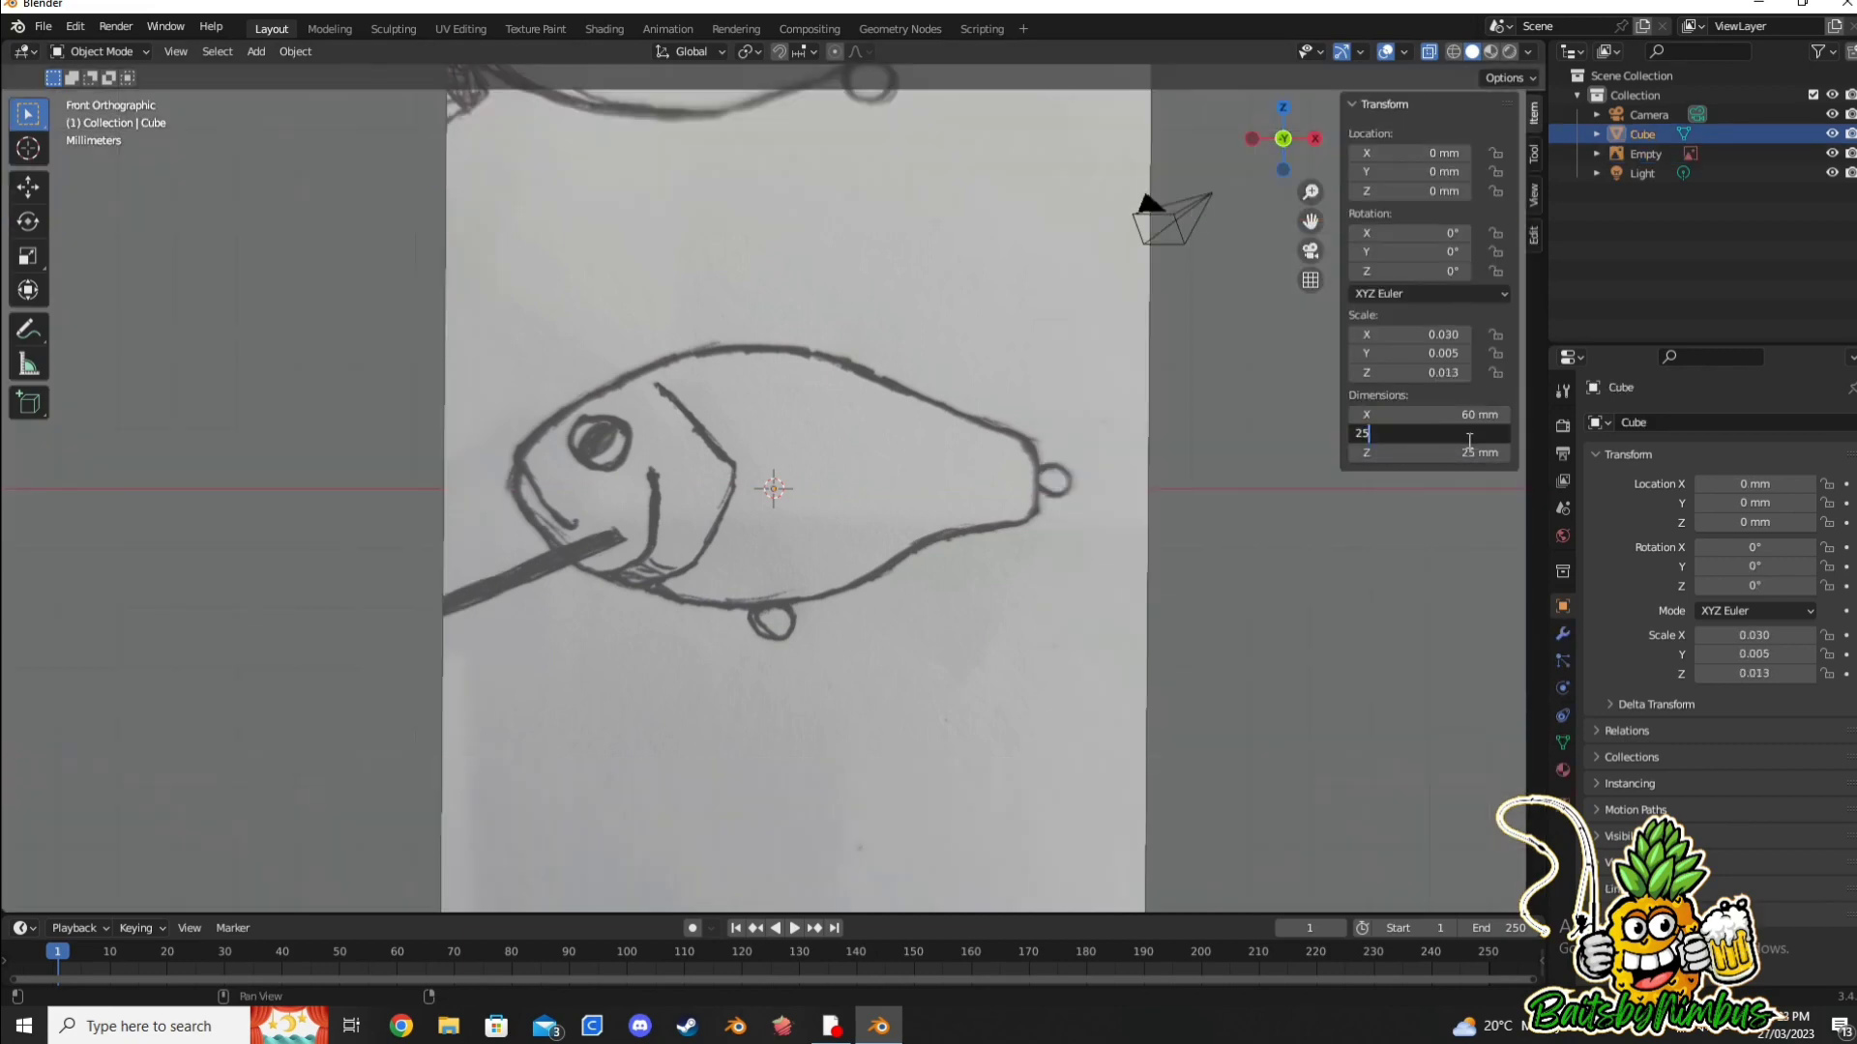
pyautogui.press('Return')
# Step: Enlarge the side-view sketch and shift it slightly right to match the resized cube
pyautogui.click(783, 543)
pyautogui.press('s')
pyautogui.click(1143, 567)
pyautogui.press('g')
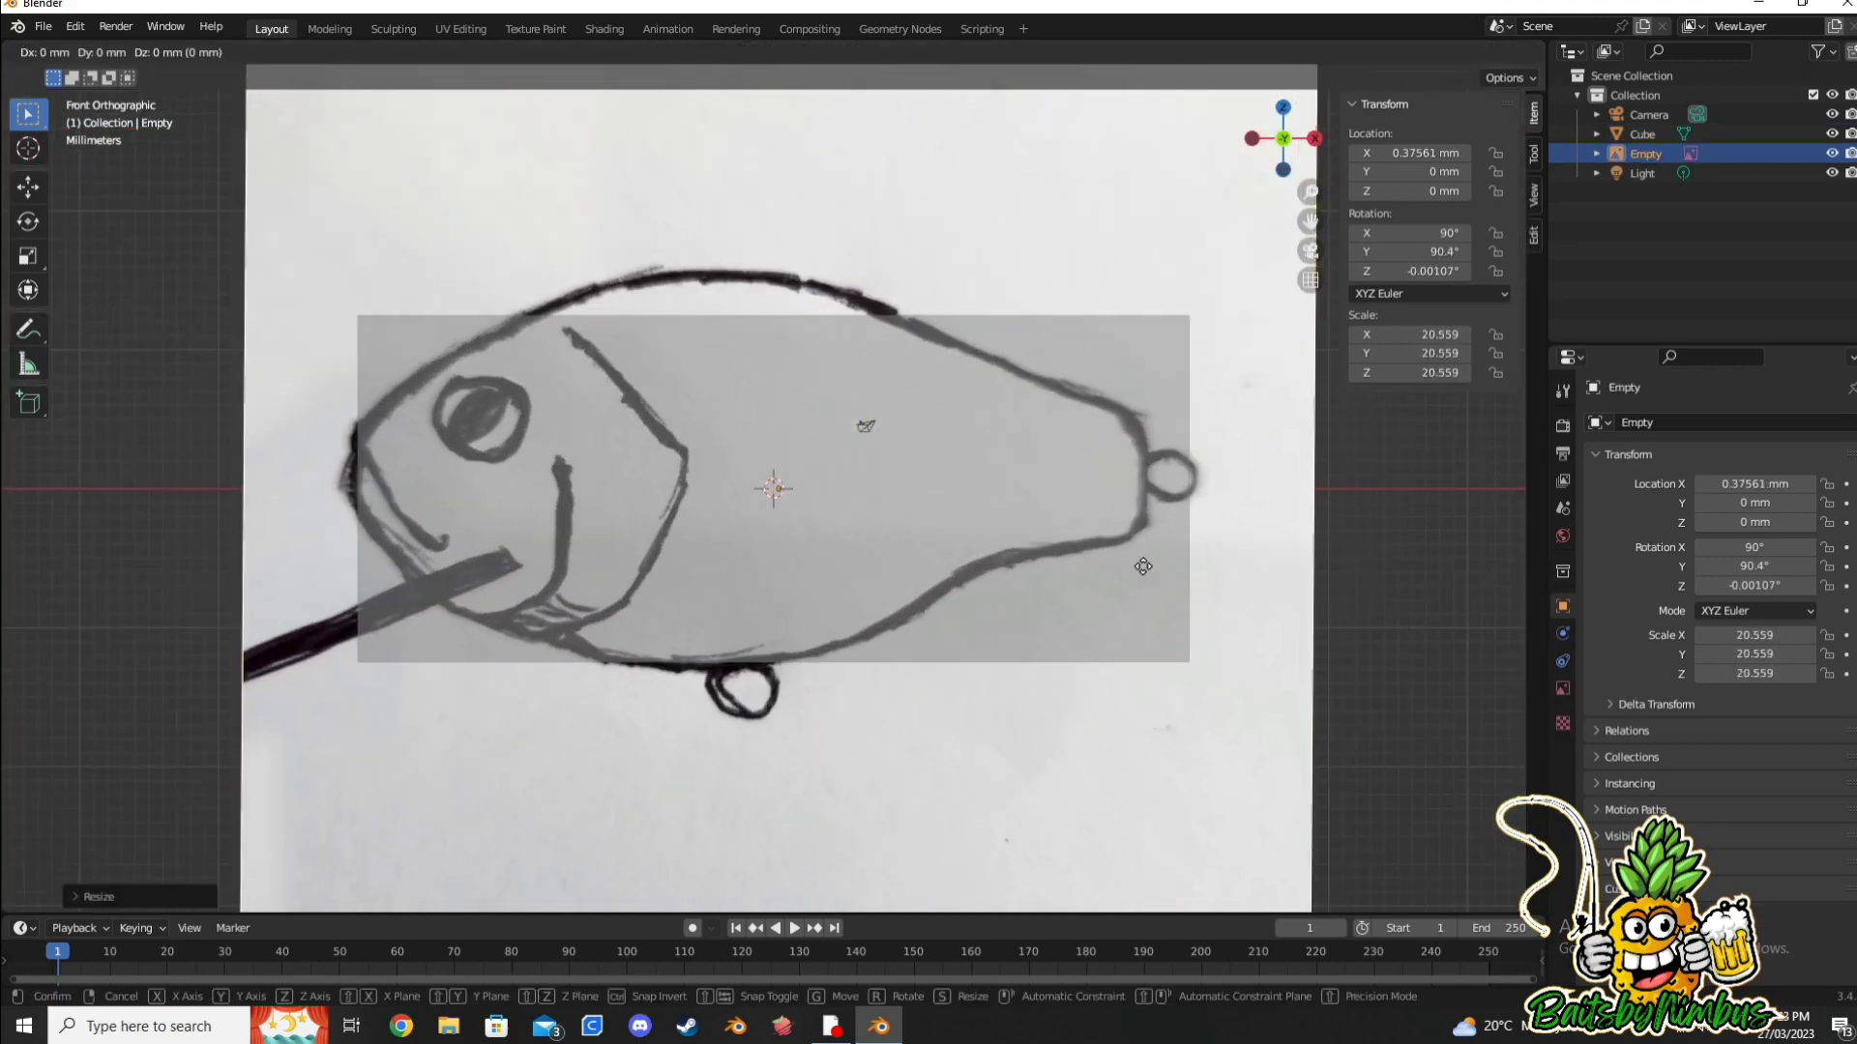
pyautogui.click(1172, 580)
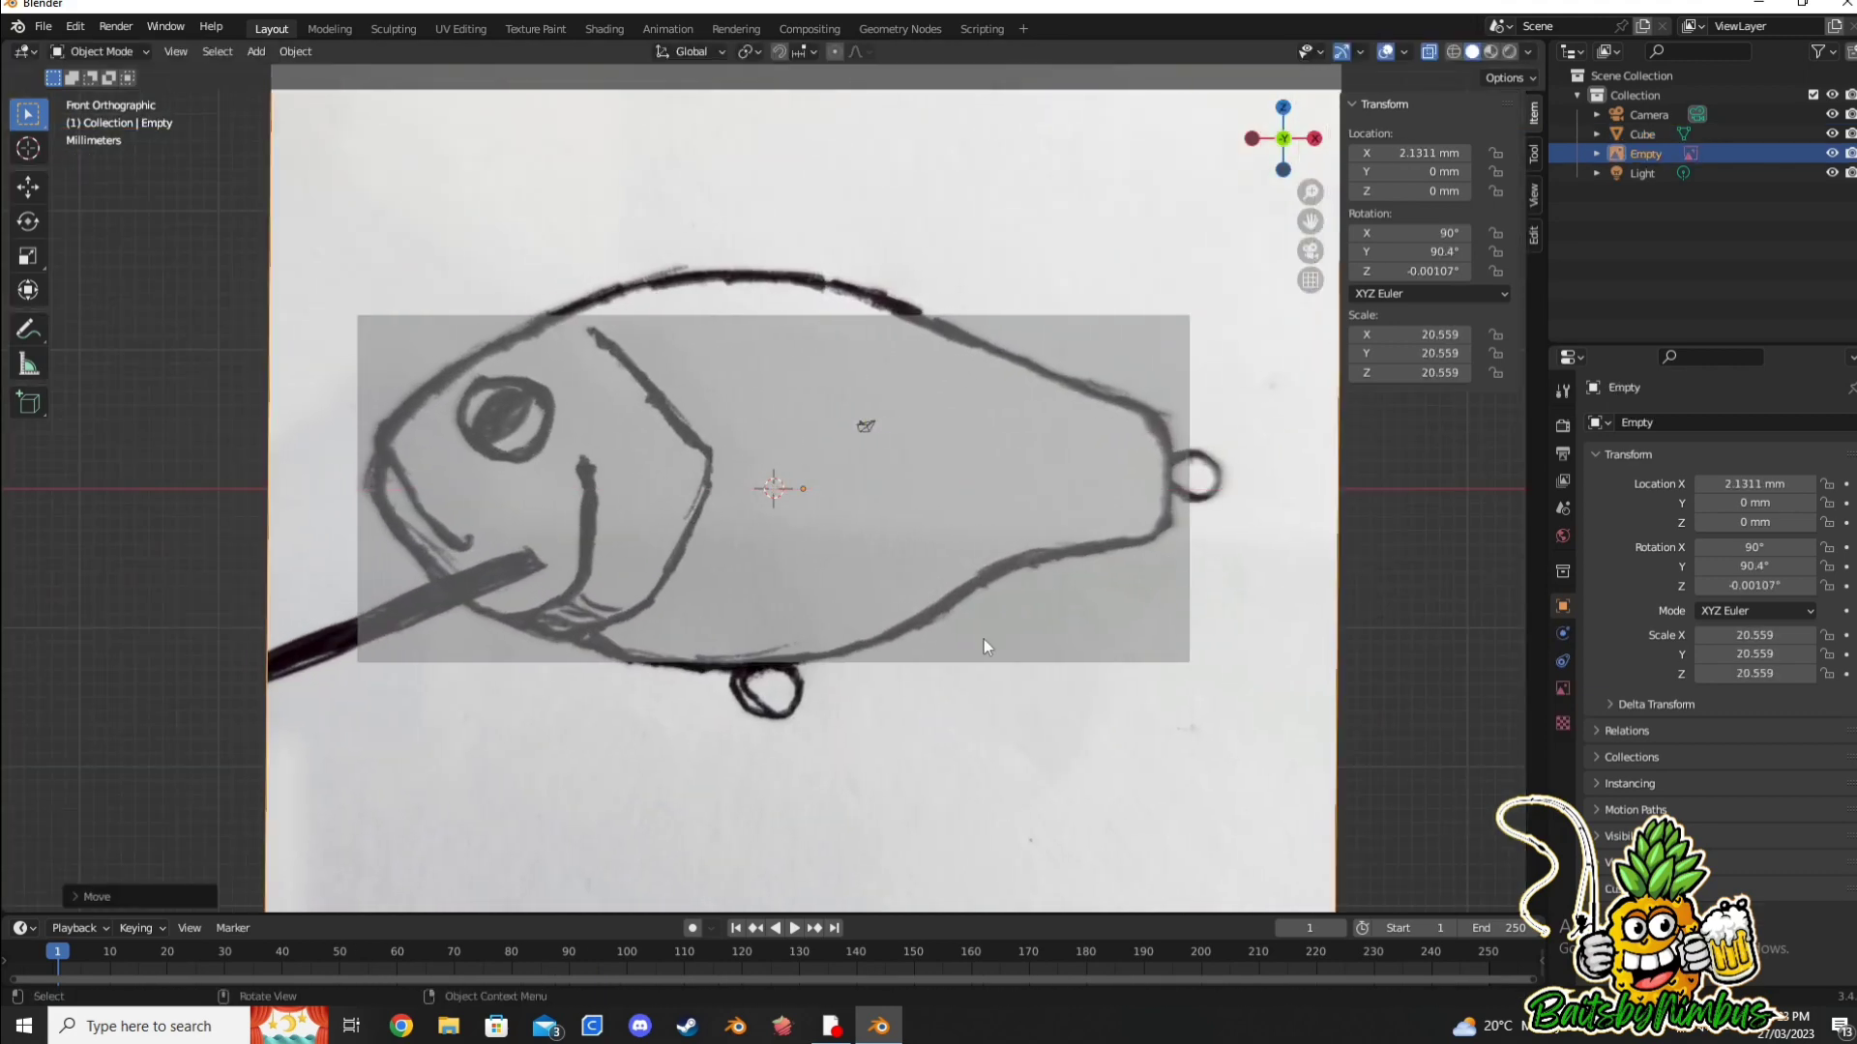
# Step: In Edit Mode, add six evenly centred loop cuts along the cube
pyautogui.click(1079, 602)
pyautogui.click(123, 58)
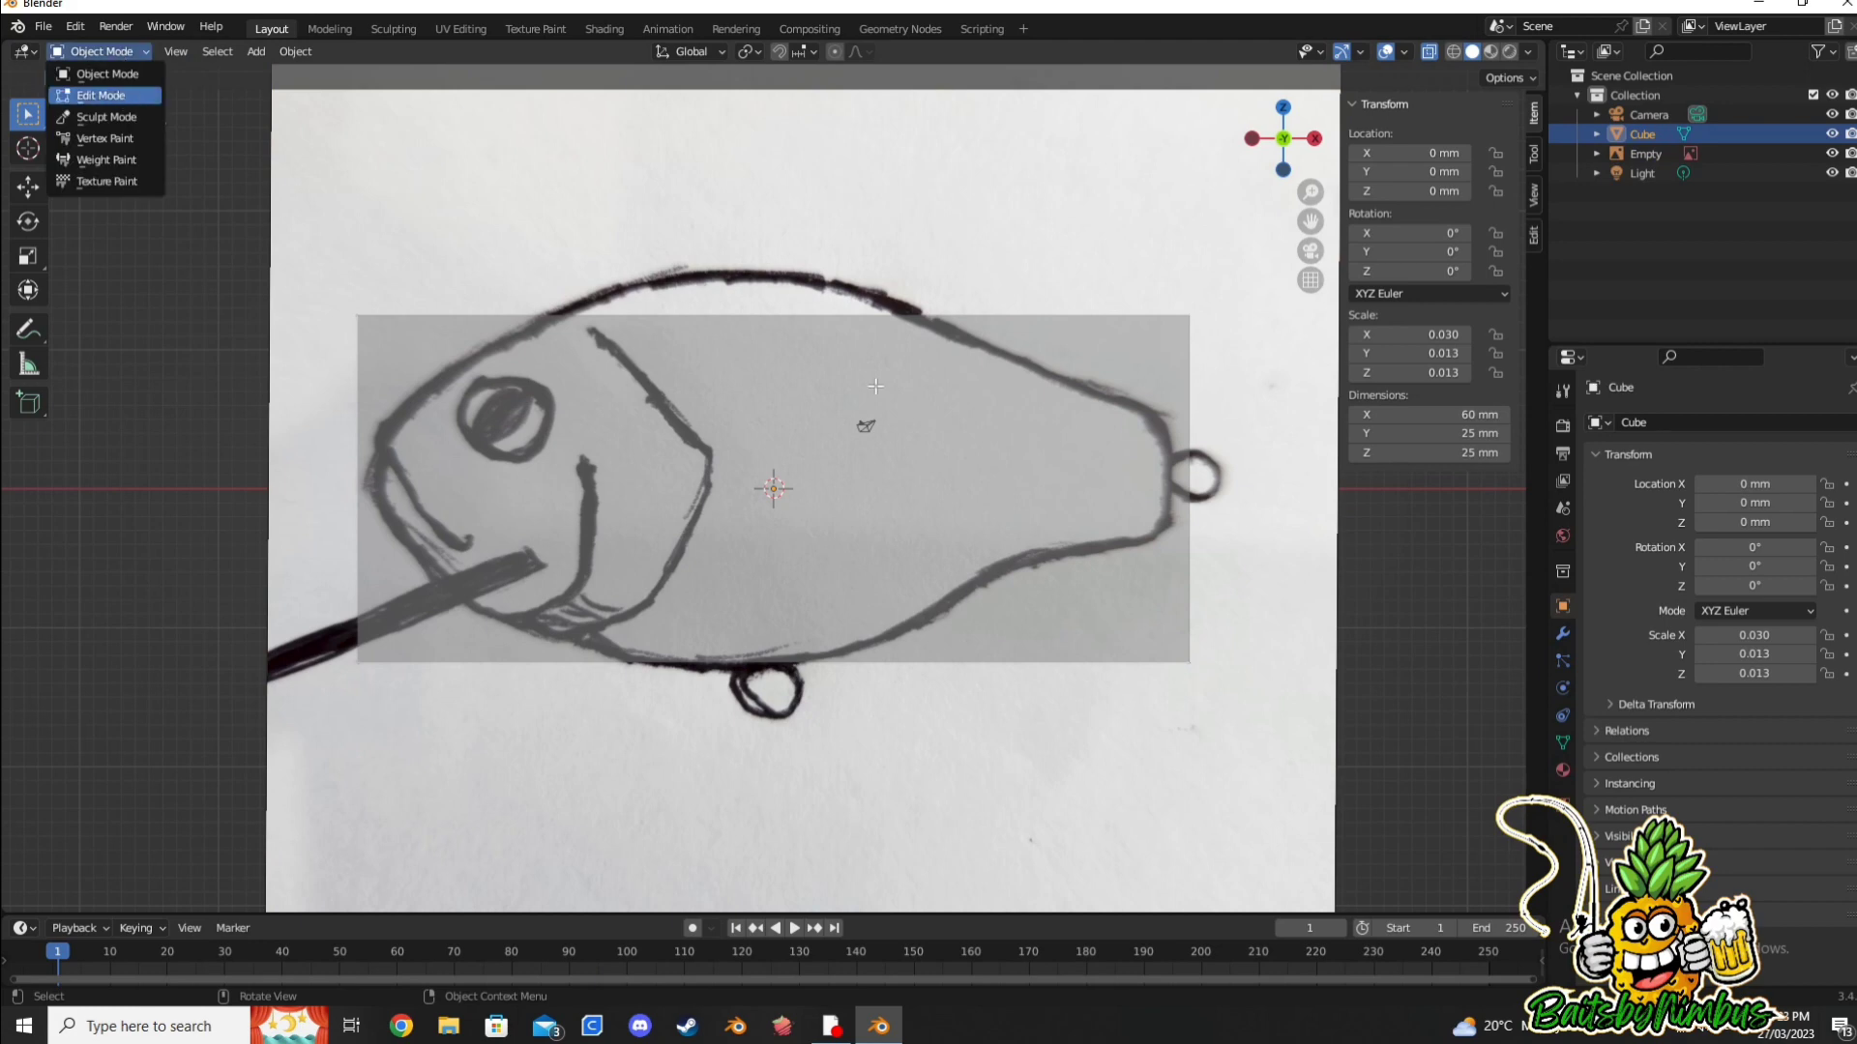
pyautogui.click(97, 94)
pyautogui.hotkey('ctrl', 'r')
pyautogui.scroll(5, 774, 315)
pyautogui.click(774, 315)
pyautogui.rightClick(774, 315)
# Step: Add a Subdivision Surface modifier with Levels Viewport 4 and return to Object Mode
pyautogui.click(1561, 634)
pyautogui.click(1641, 423)
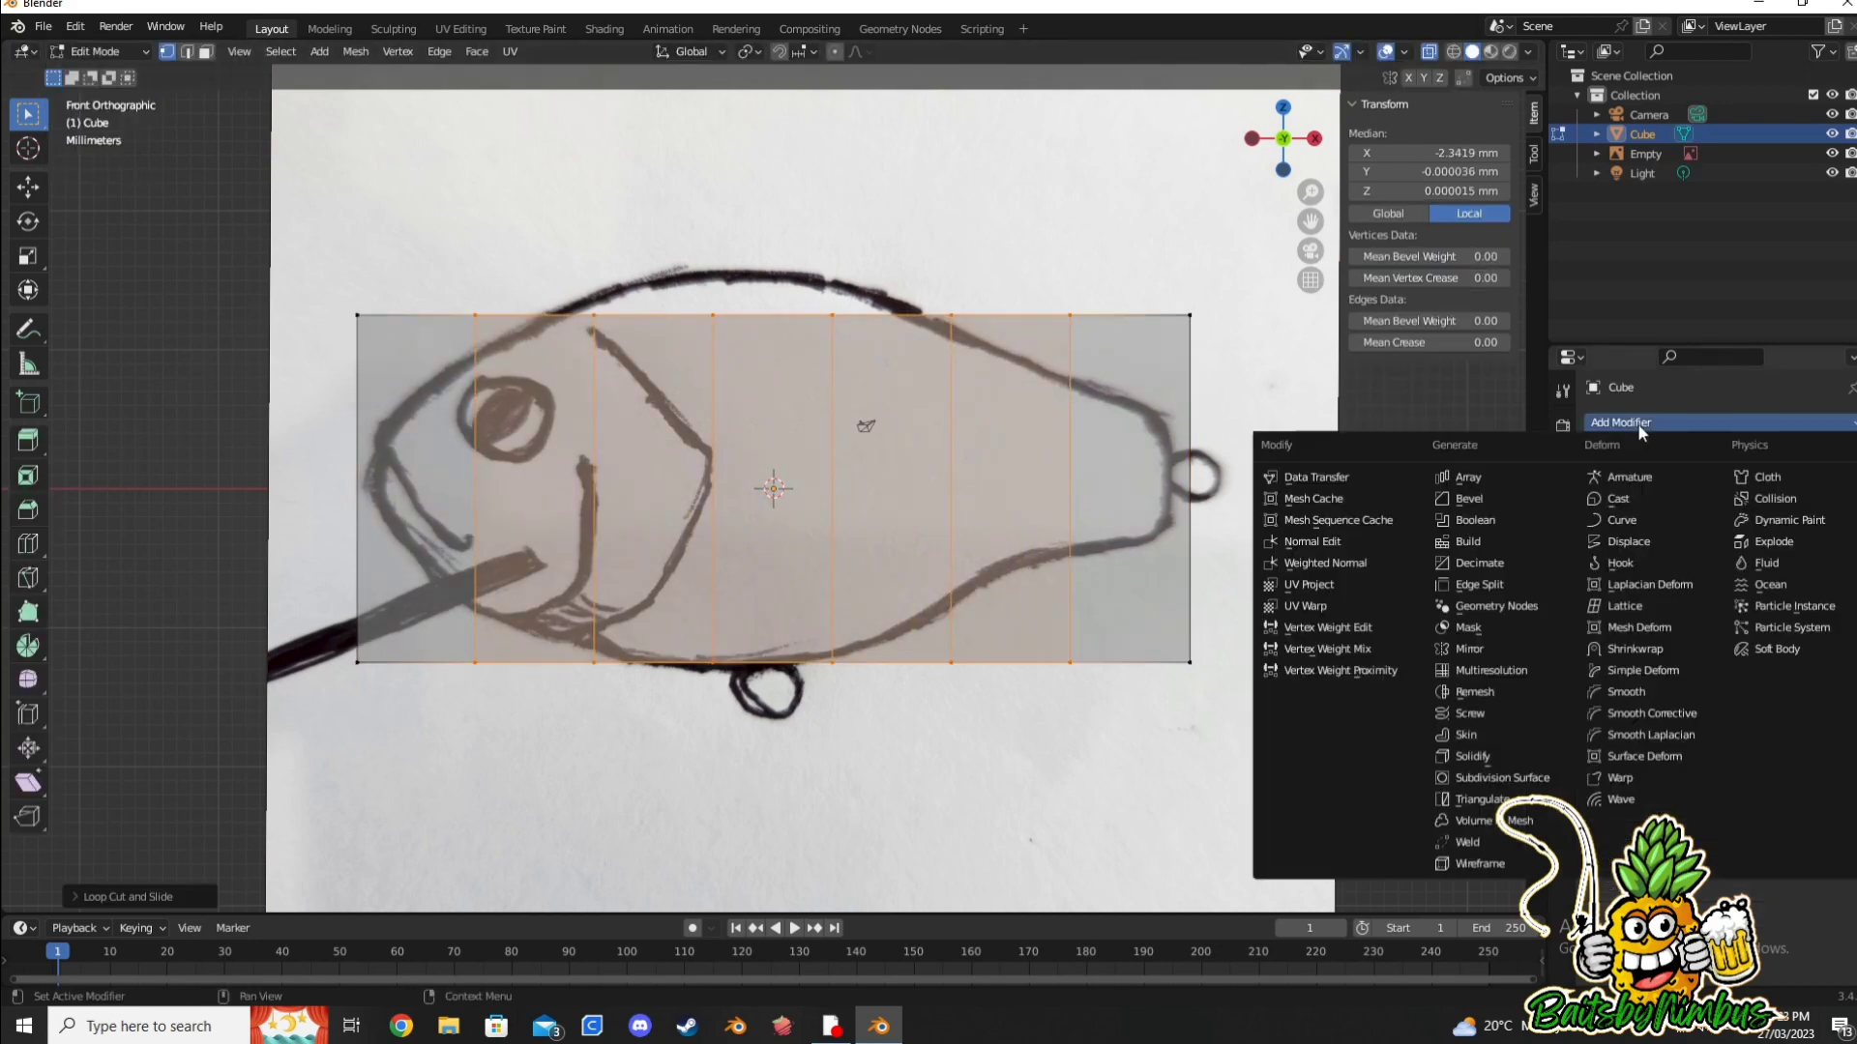
pyautogui.click(1500, 779)
pyautogui.click(1829, 509)
pyautogui.click(1829, 509)
pyautogui.click(1829, 509)
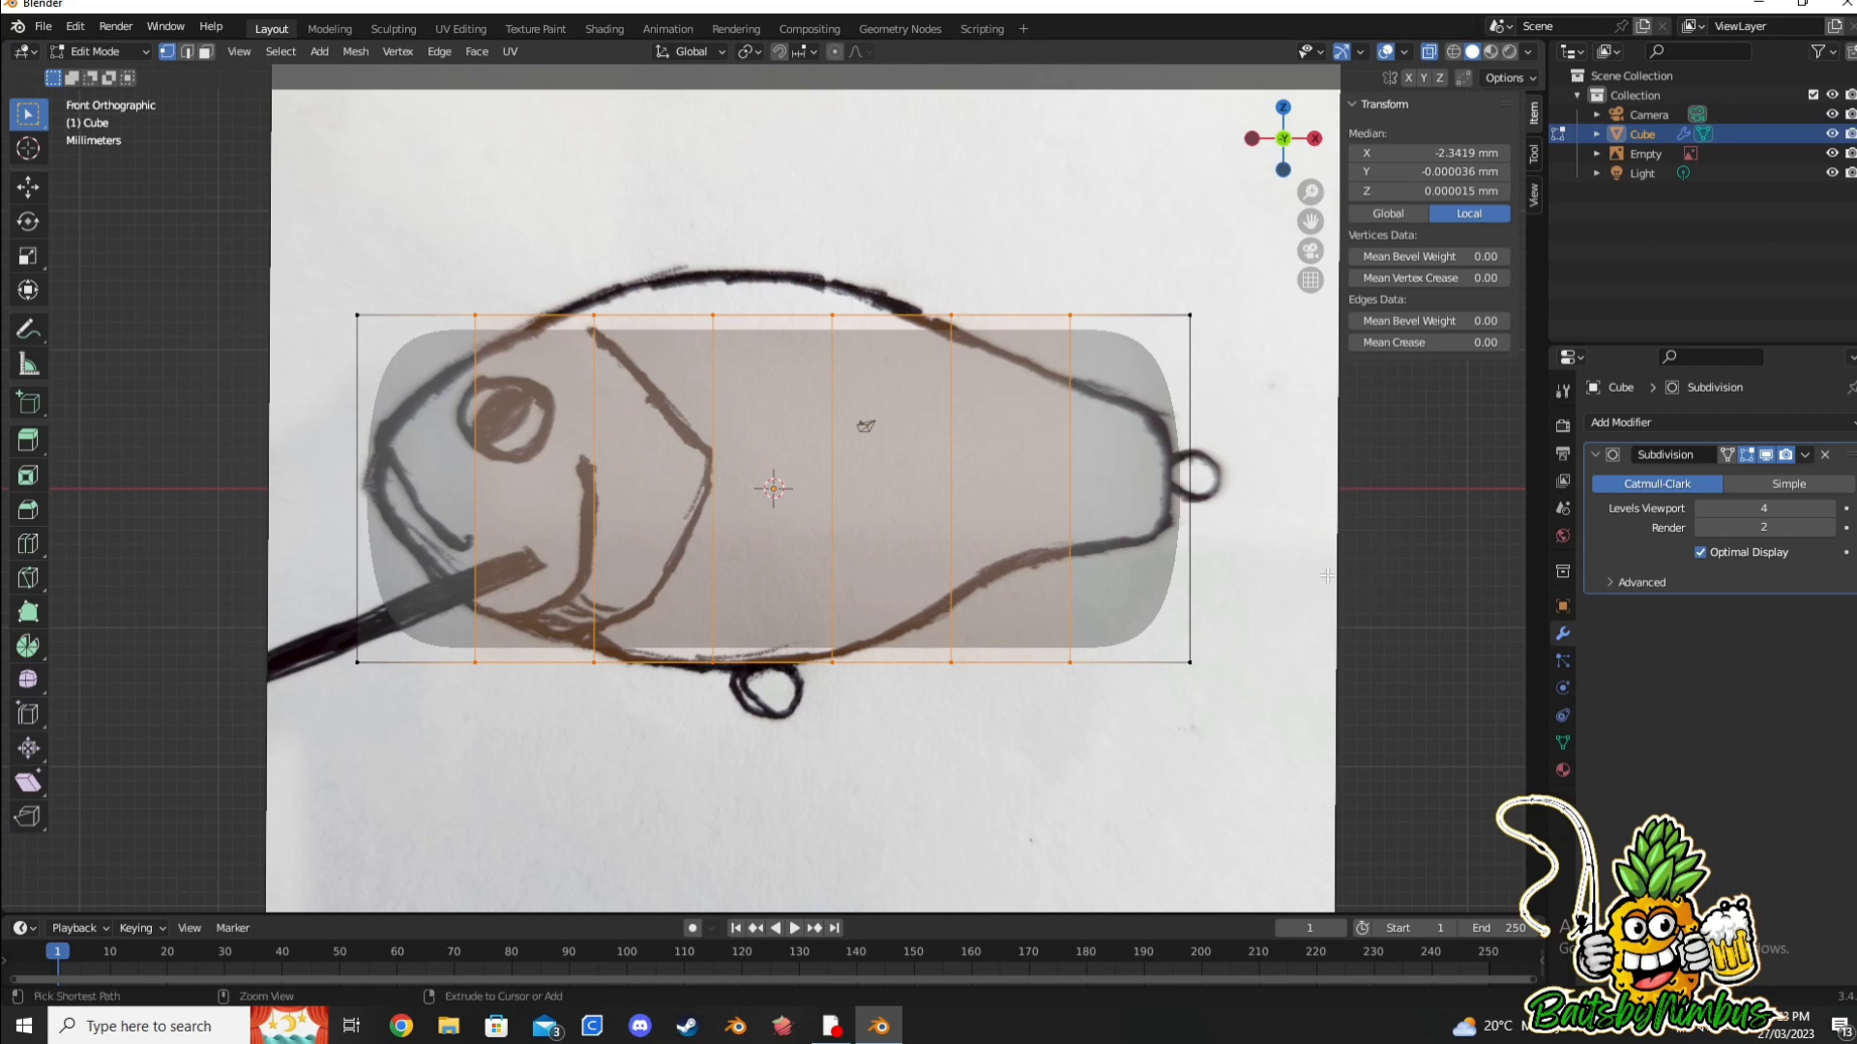
pyautogui.press('Tab')
pyautogui.hotkey('ctrl', 'a')
# Step: Add the top-view lure sketch as a second reference image and scale it
pyautogui.hotkey('shift', 'a')
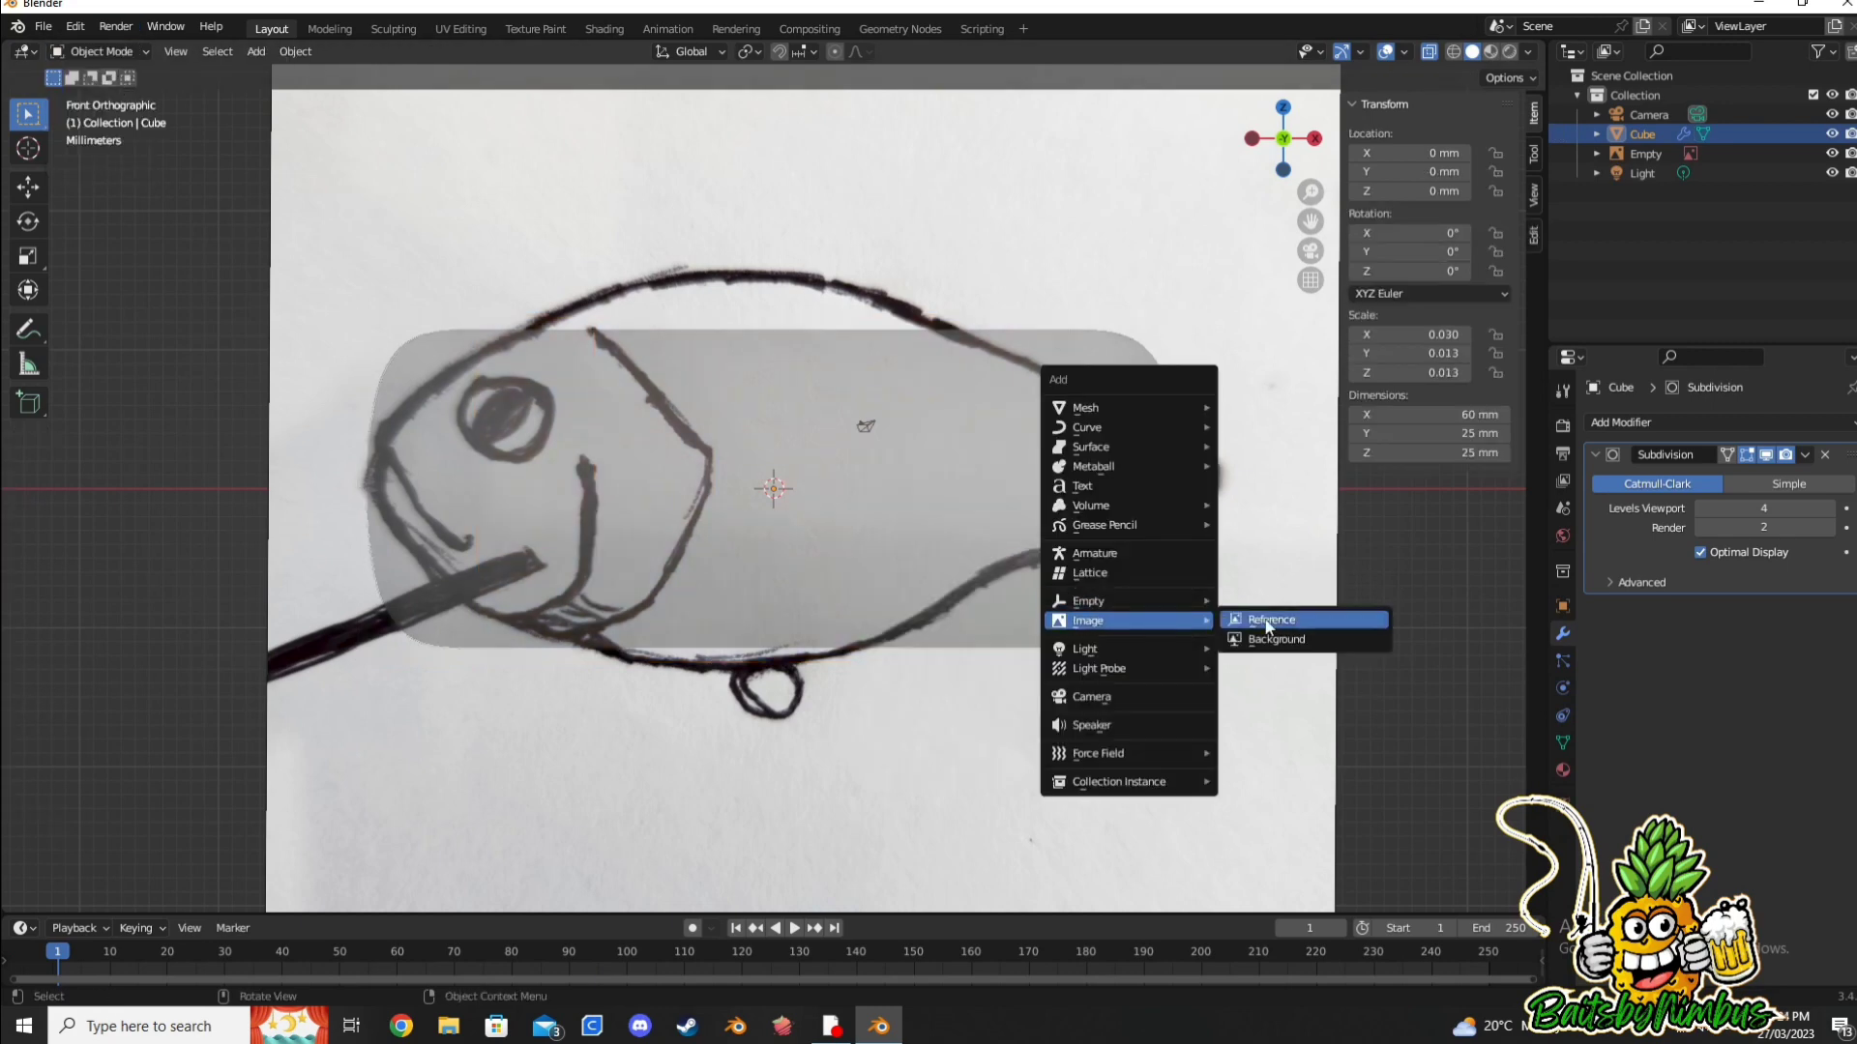
pyautogui.click(1266, 619)
pyautogui.click(1251, 775)
pyautogui.press('s')
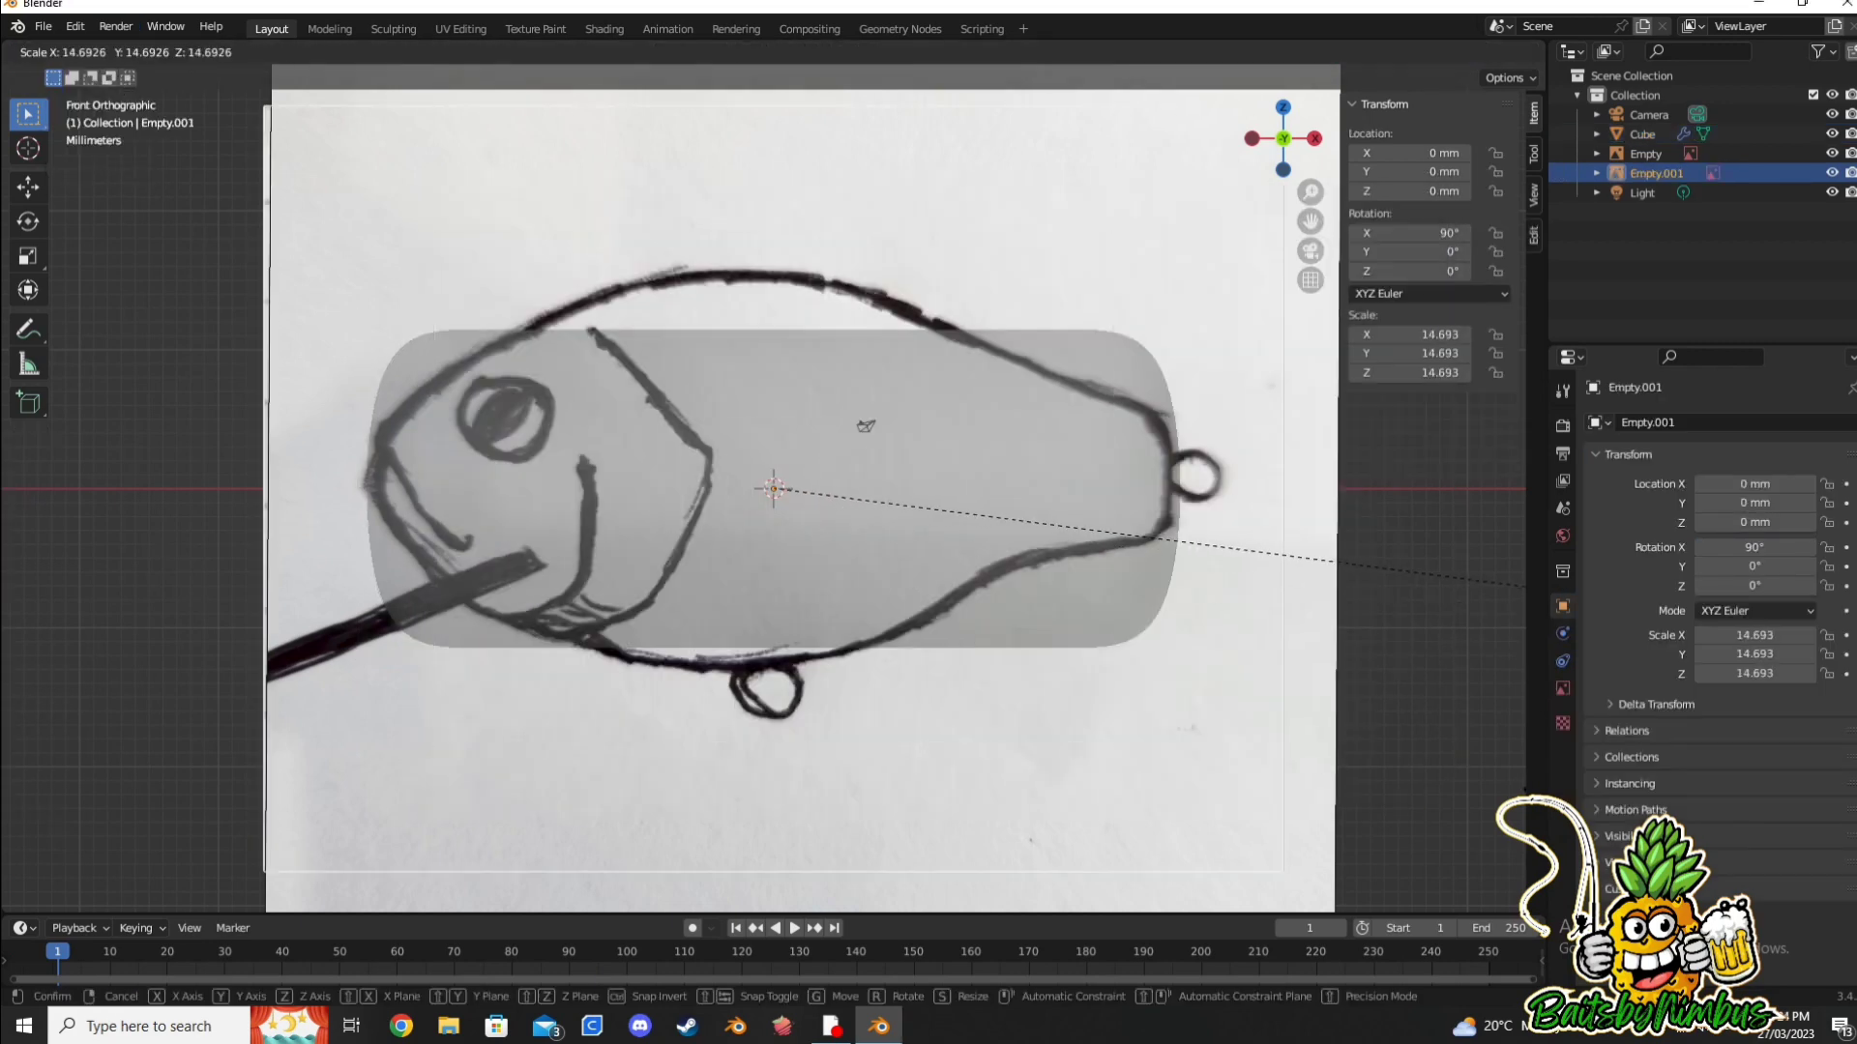
pyautogui.scroll(-3, 1533, 587)
pyautogui.click(361, 518)
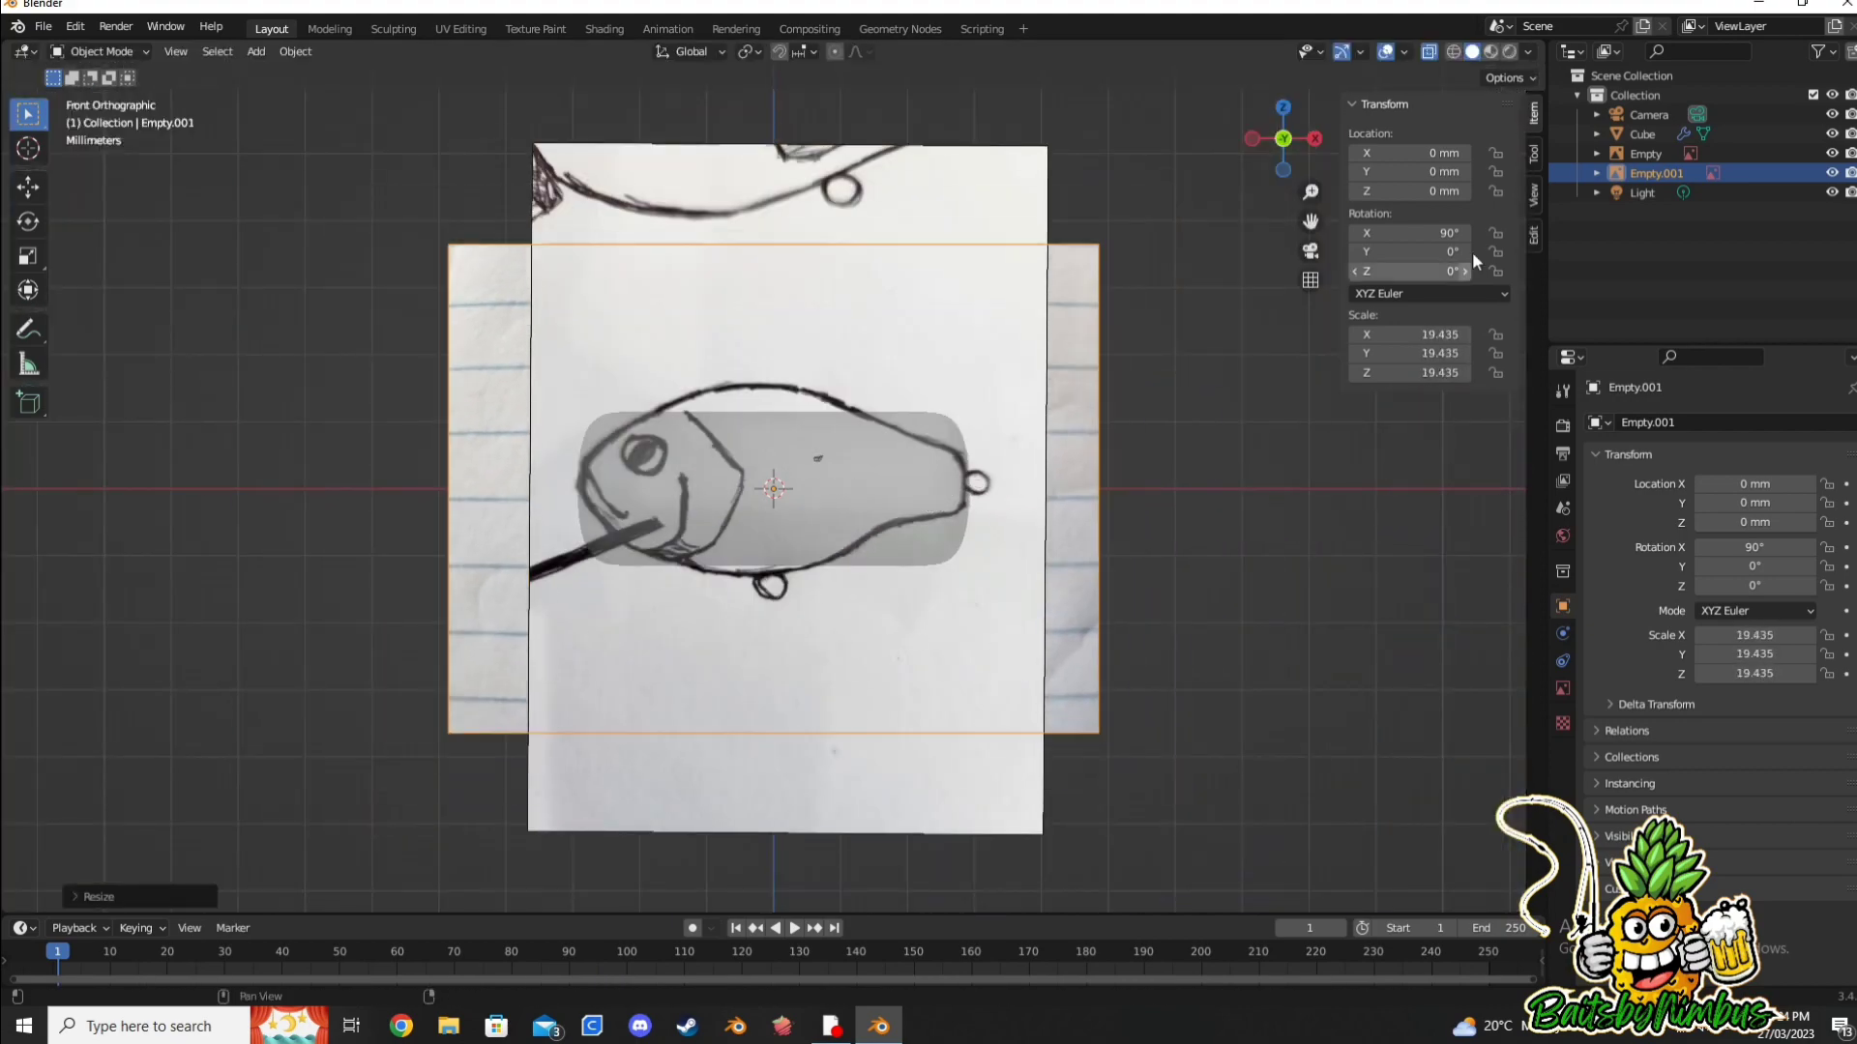
# Step: Set the top sketch's X rotation to 180° and turn it -90° in Top view
pyautogui.doubleClick(1412, 233)
pyautogui.write('180')
pyautogui.press('Return')
pyautogui.press('KP_7')
pyautogui.write('r')
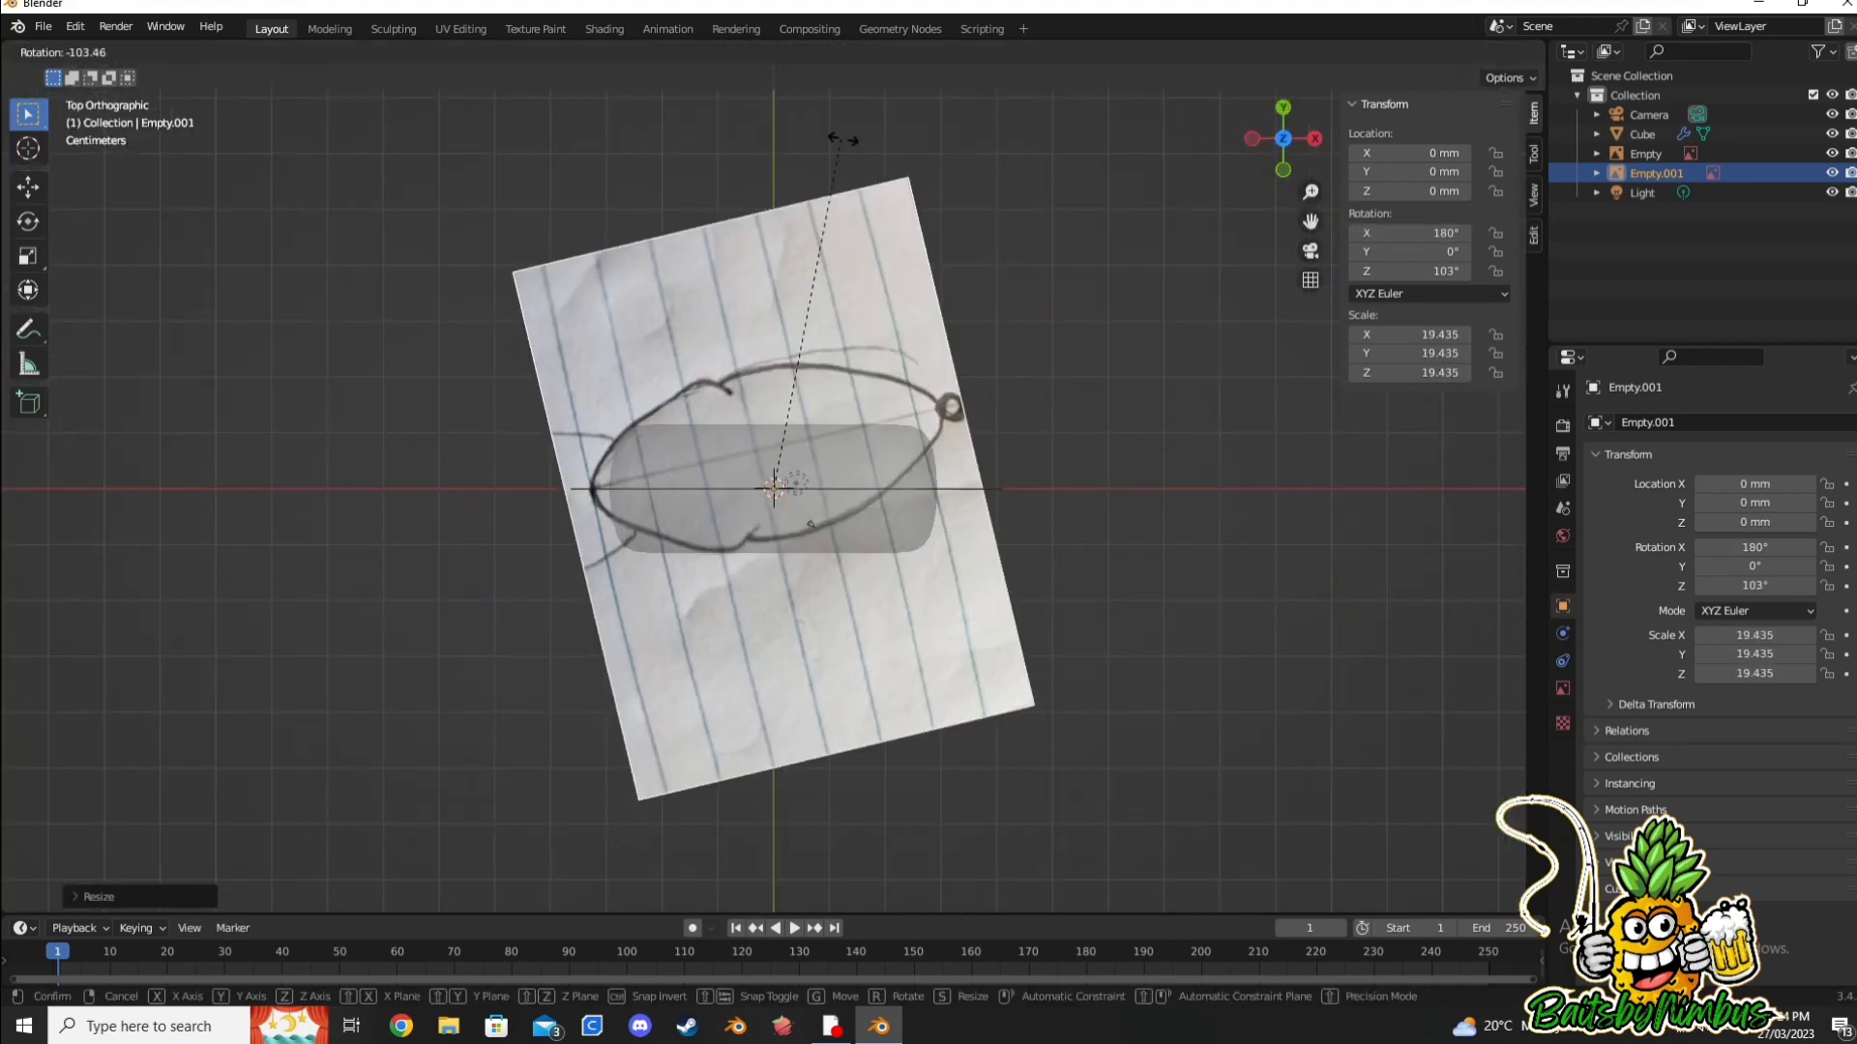
pyautogui.write('-90')
pyautogui.press('Return')
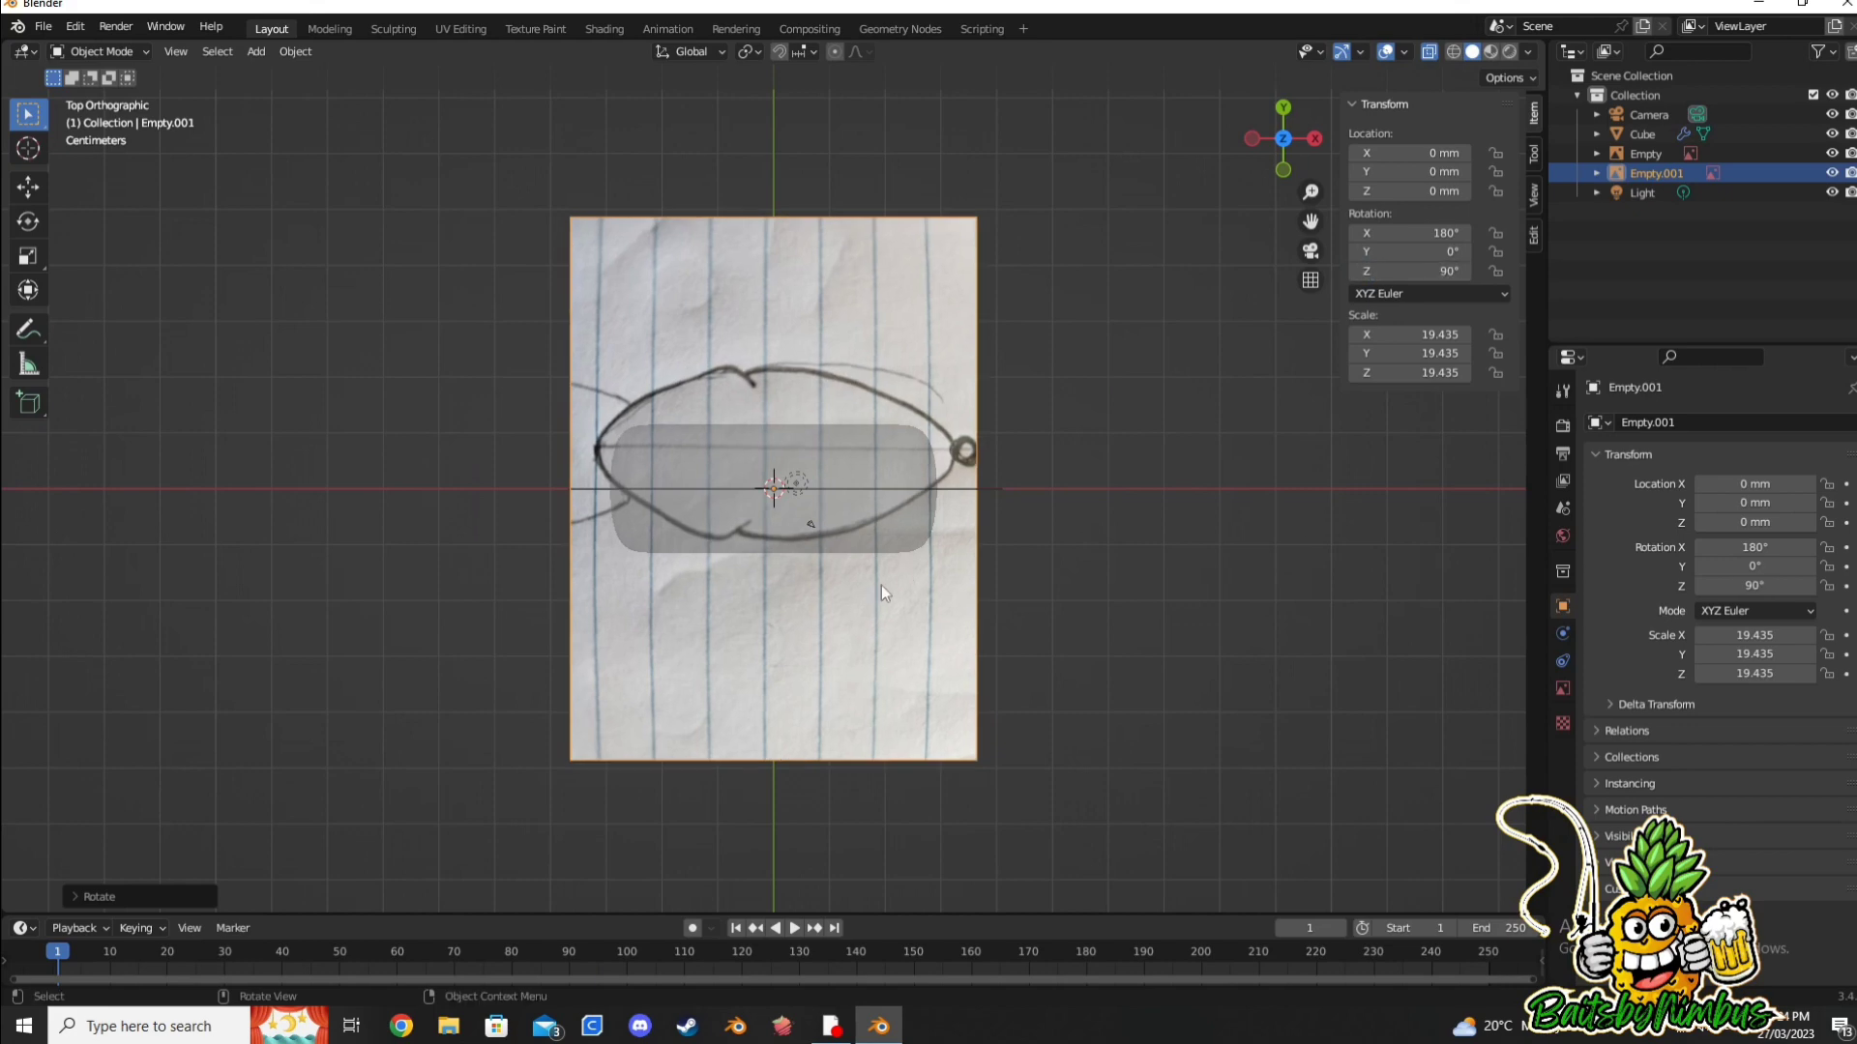
# Step: Move the top sketch along Y and scale it to 17.793 to line up under the body
pyautogui.press('g')
pyautogui.press('y')
pyautogui.click(890, 622)
pyautogui.press('s')
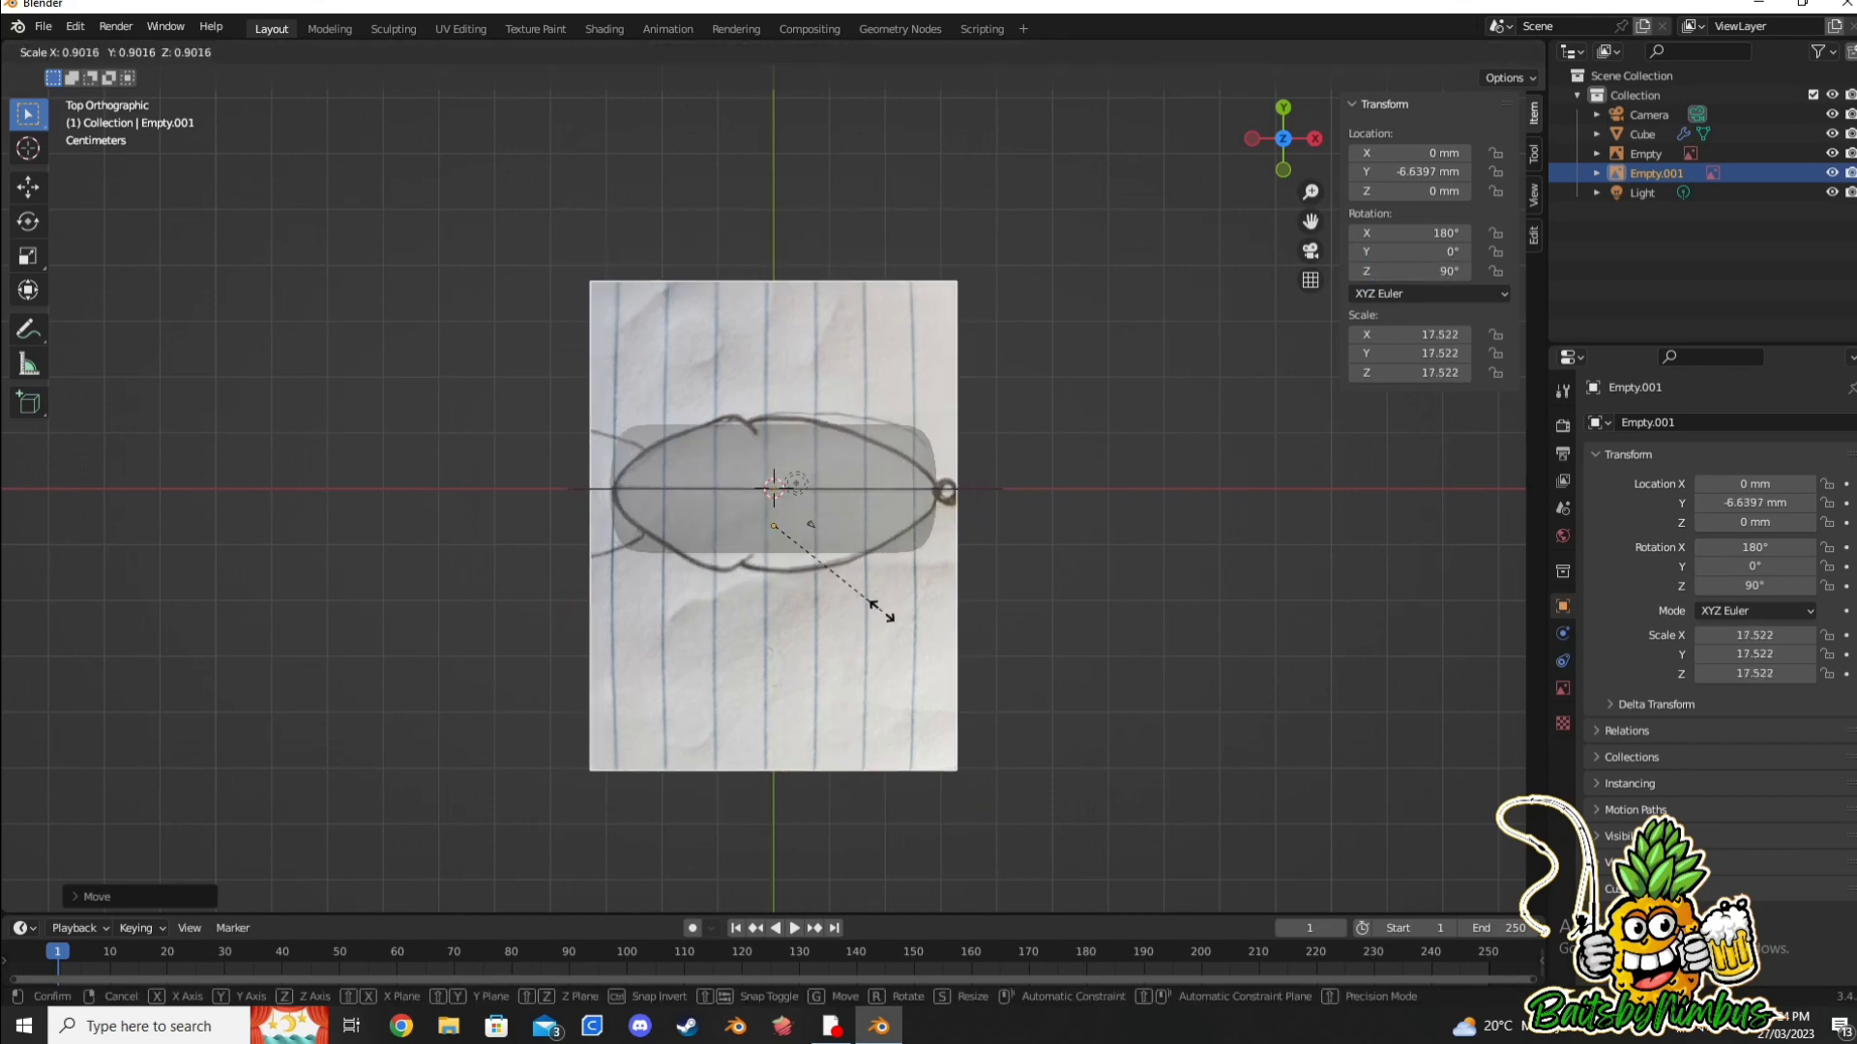
pyautogui.click(888, 620)
pyautogui.scroll(3, 884, 612)
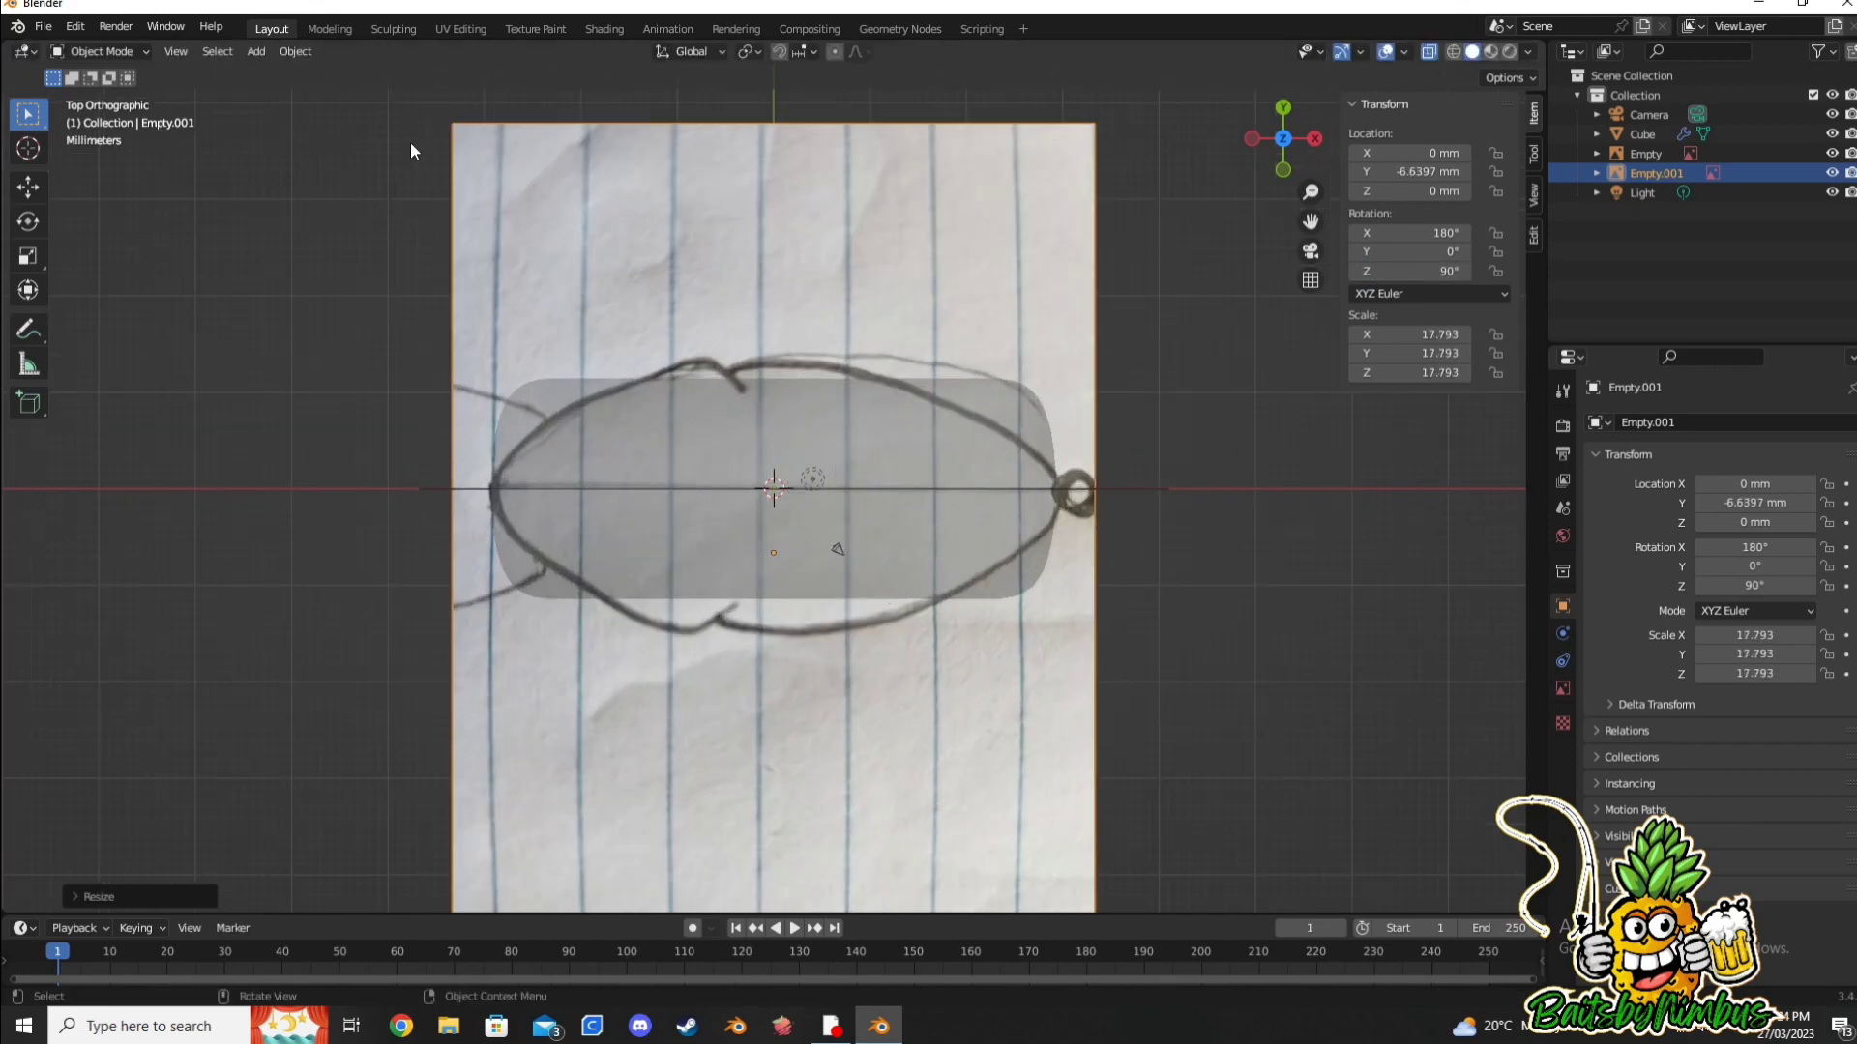
pyautogui.press('g')
pyautogui.press('y')
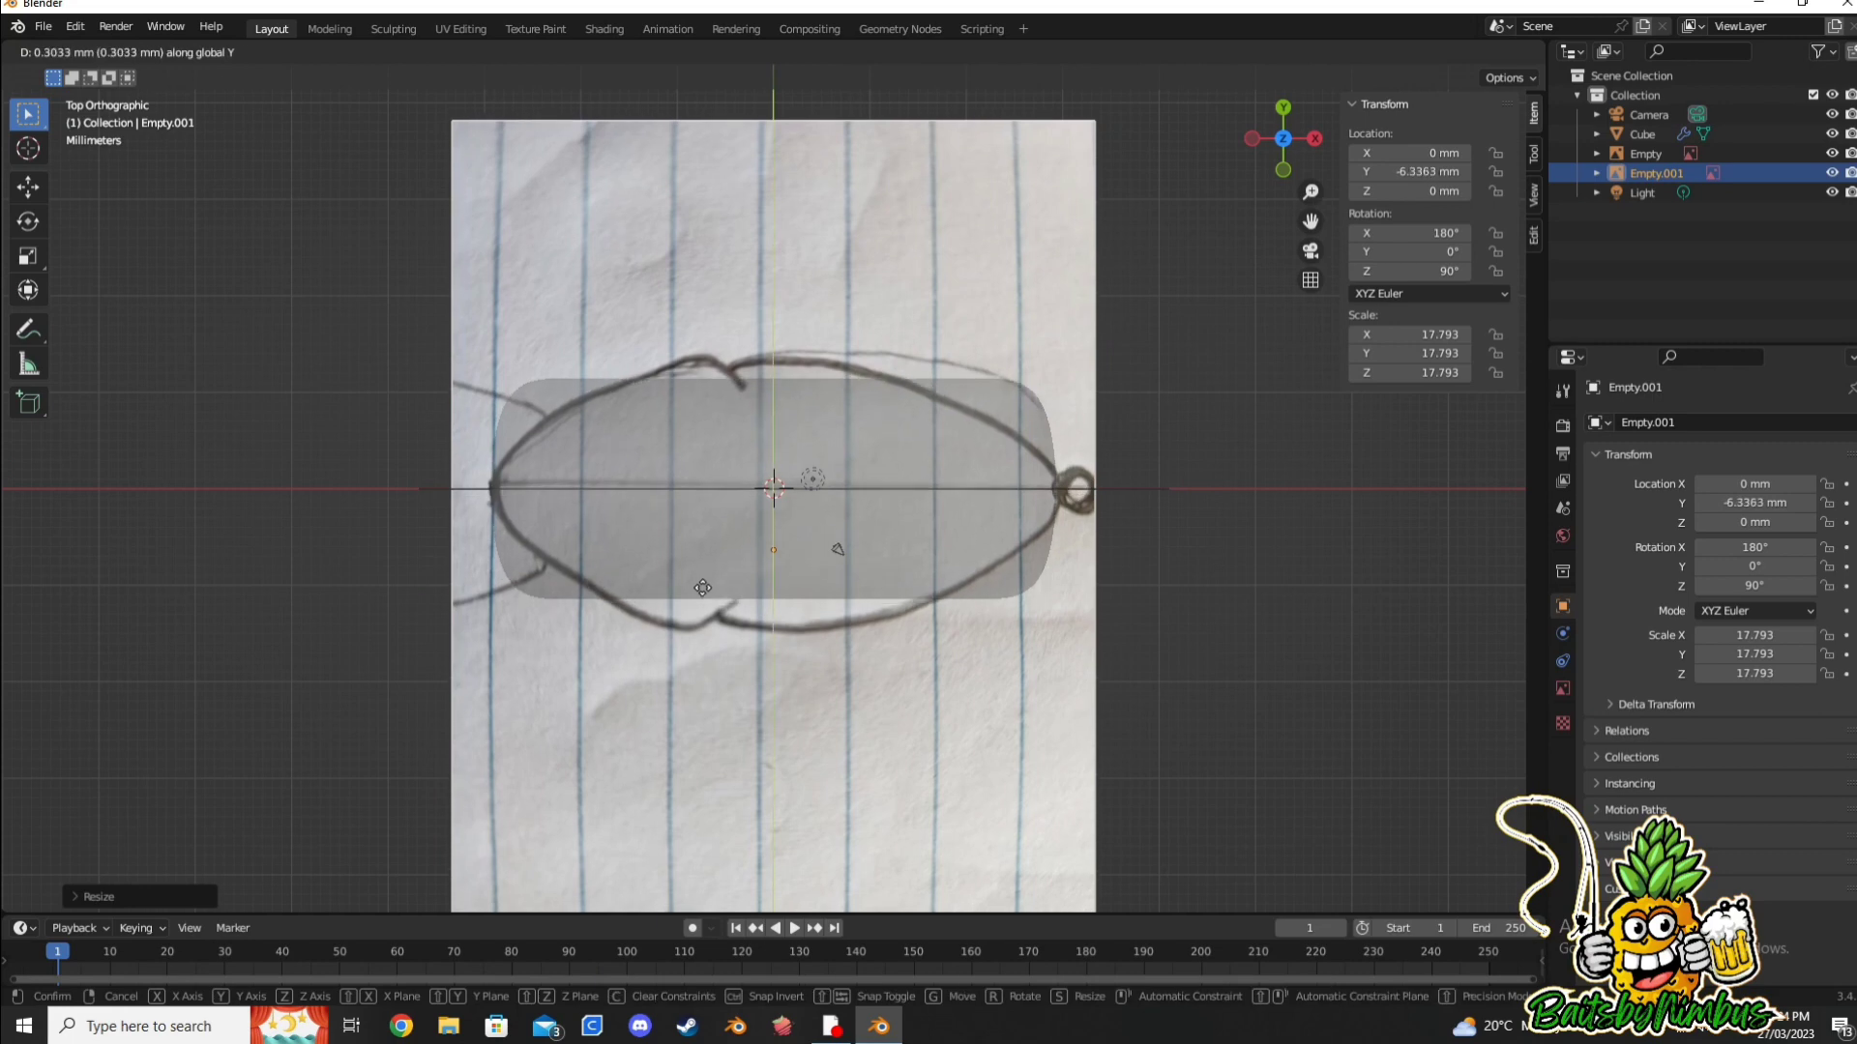
pyautogui.click(703, 588)
pyautogui.click(101, 51)
# Step: In Edit Mode, scale the right-end vertex columns narrower to trace the top-view outline
pyautogui.click(622, 475)
pyautogui.press('Tab')
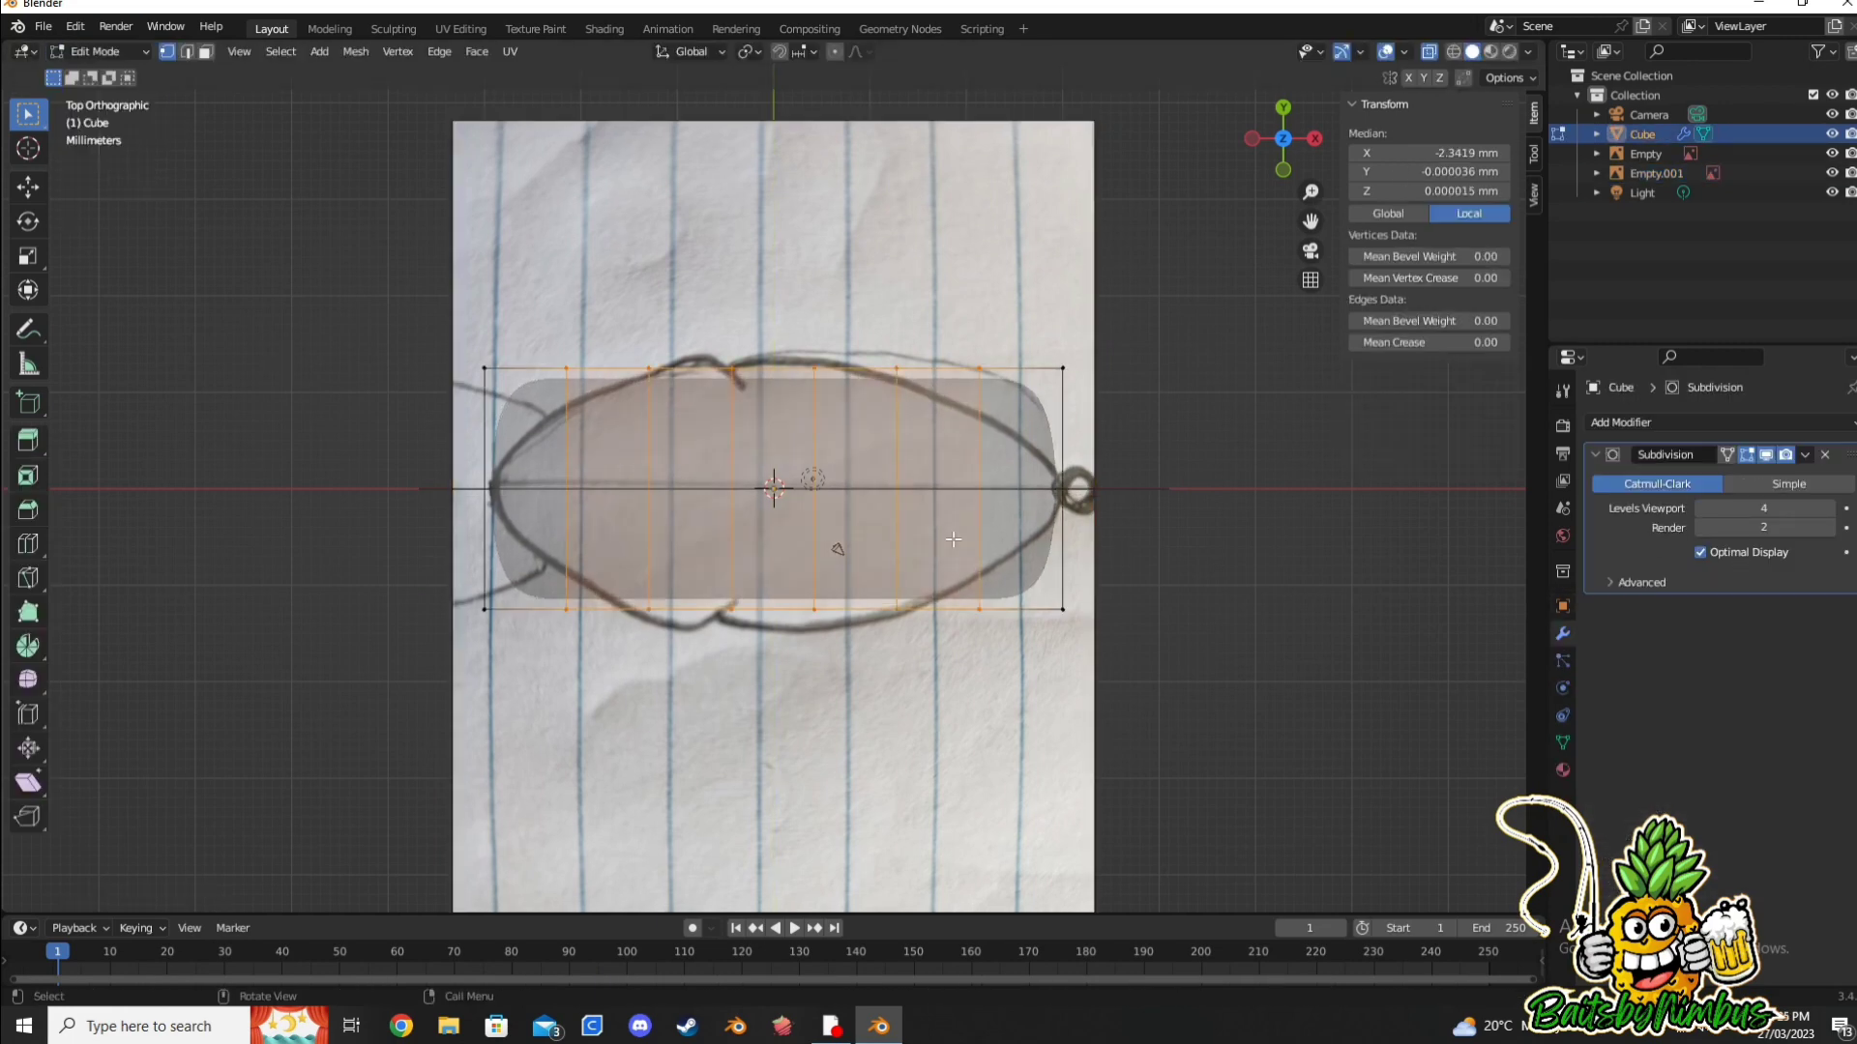
pyautogui.press('s')
pyautogui.click(1078, 490)
pyautogui.moveTo(904, 301); pyautogui.dragTo(1038, 669)
pyautogui.press('s')
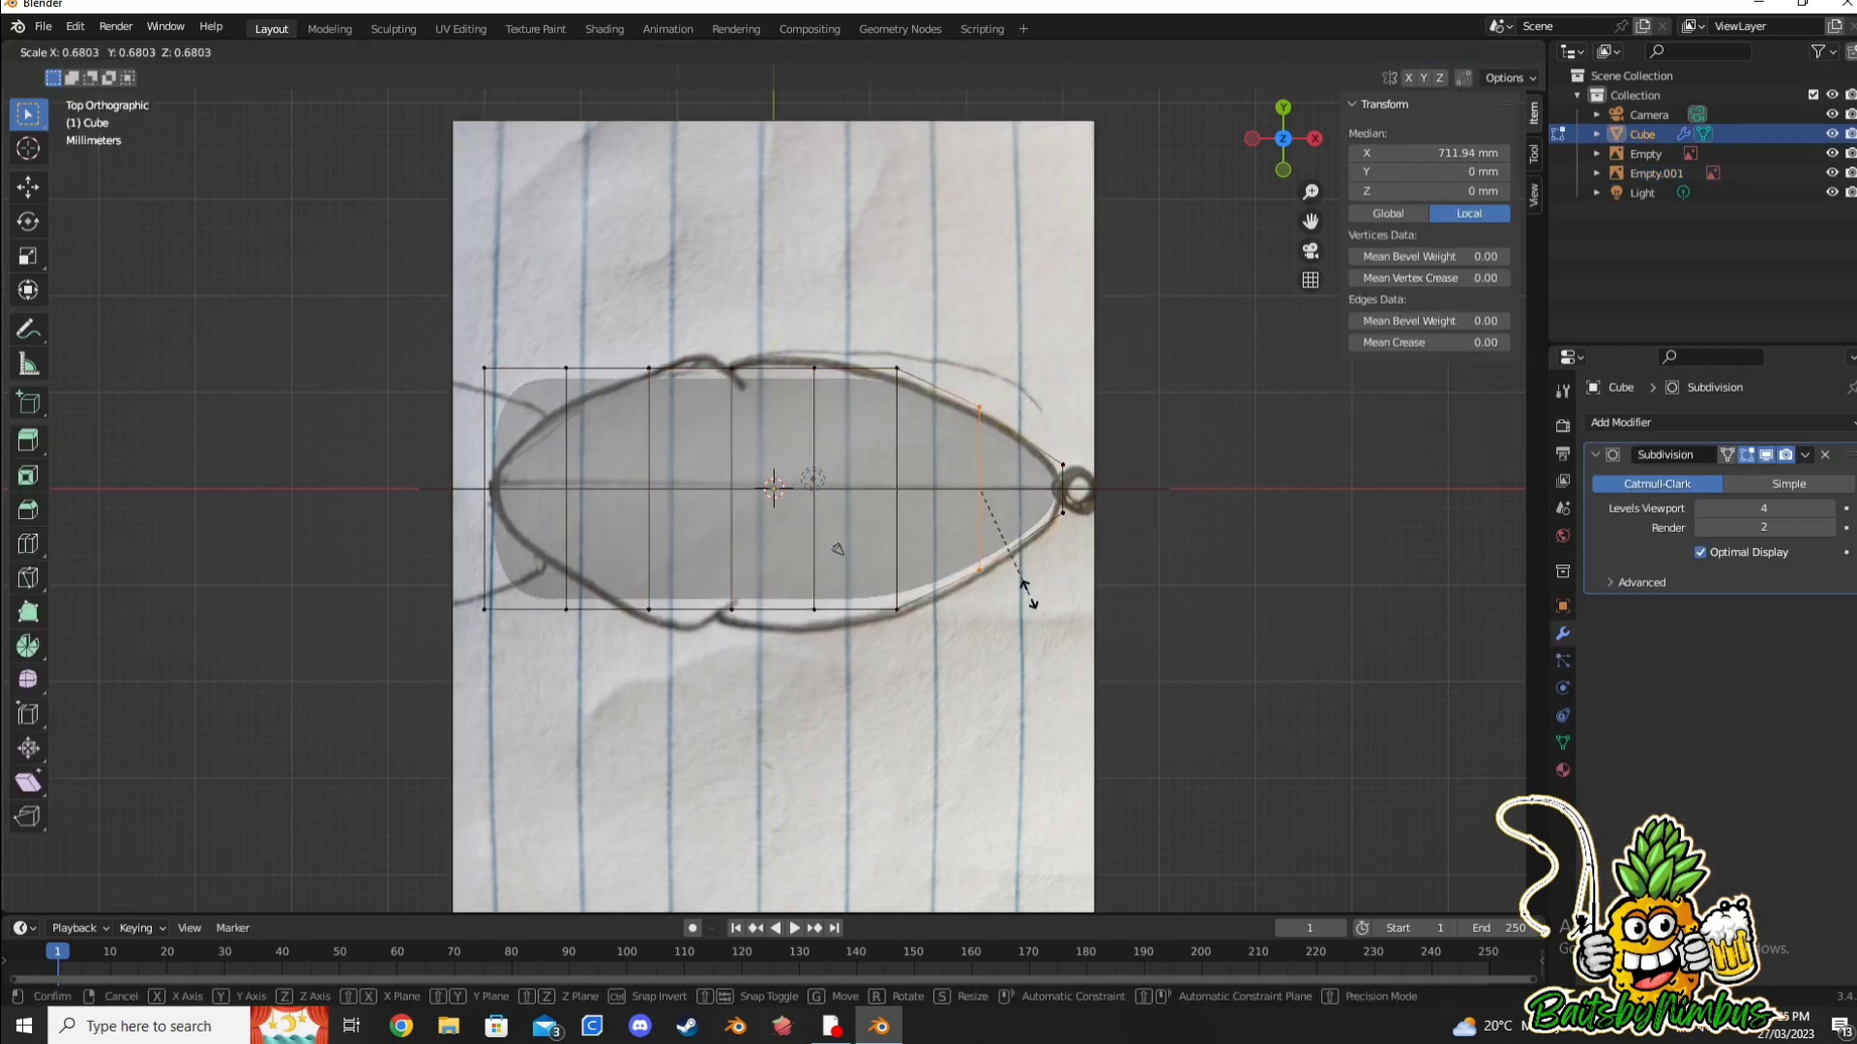
pyautogui.click(945, 676)
pyautogui.click(862, 684)
pyautogui.press('s')
pyautogui.click(795, 682)
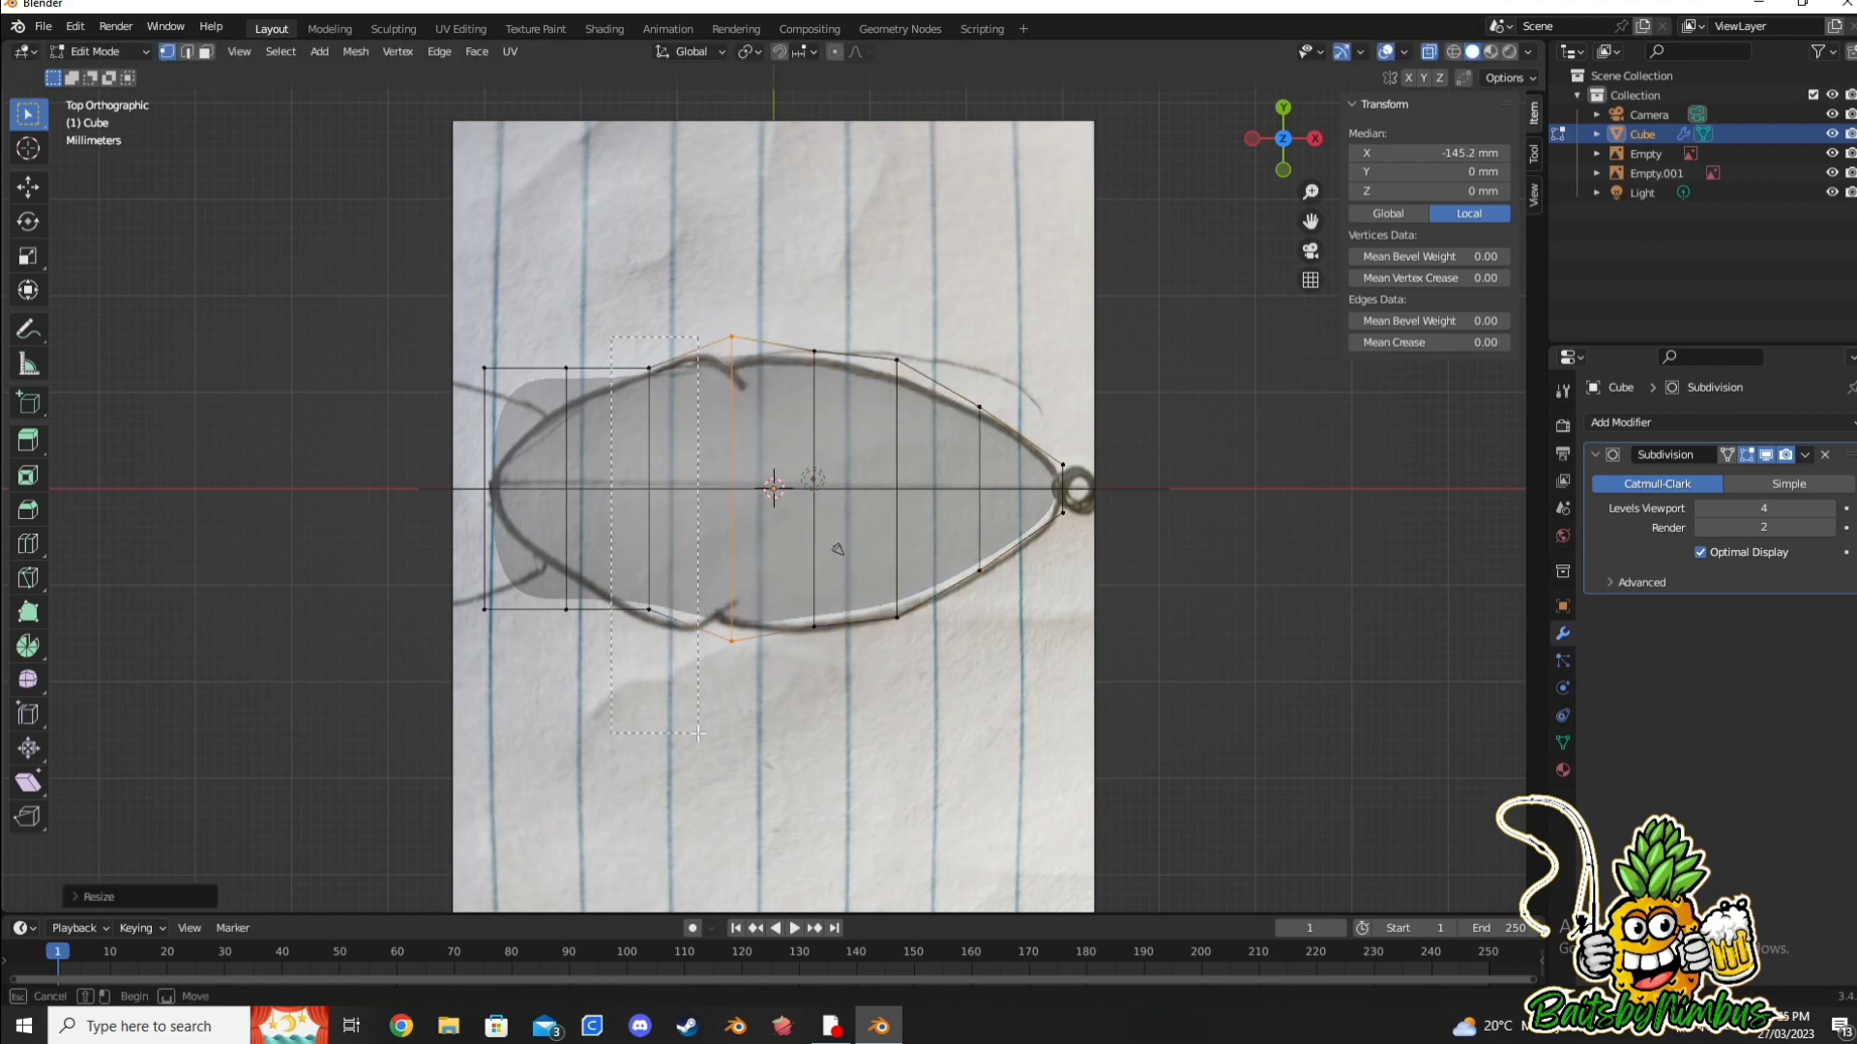
# Step: Round the left end and scale and reposition the right tip vertices along X
pyautogui.press('s')
pyautogui.press('s')
pyautogui.press('s')
pyautogui.click(490, 538)
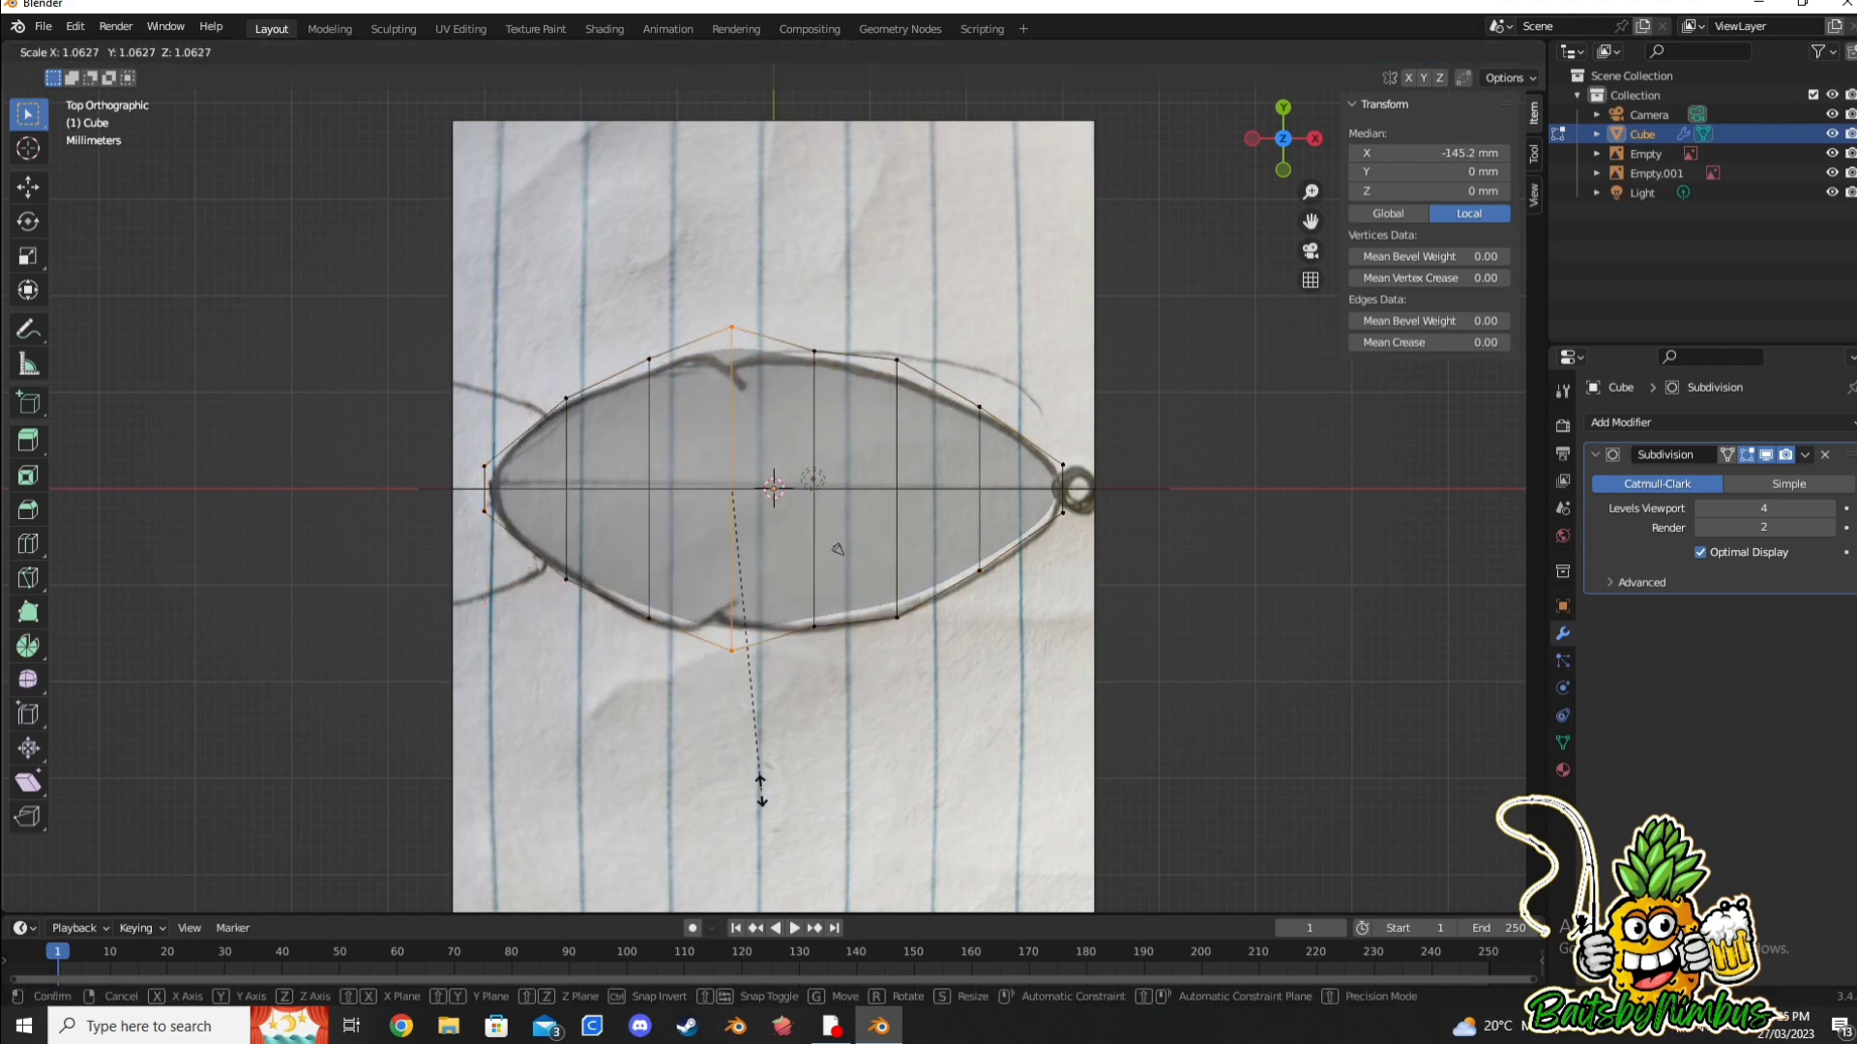
pyautogui.press('s')
pyautogui.click(767, 677)
pyautogui.click(1063, 541)
pyautogui.press('s')
pyautogui.click(1095, 652)
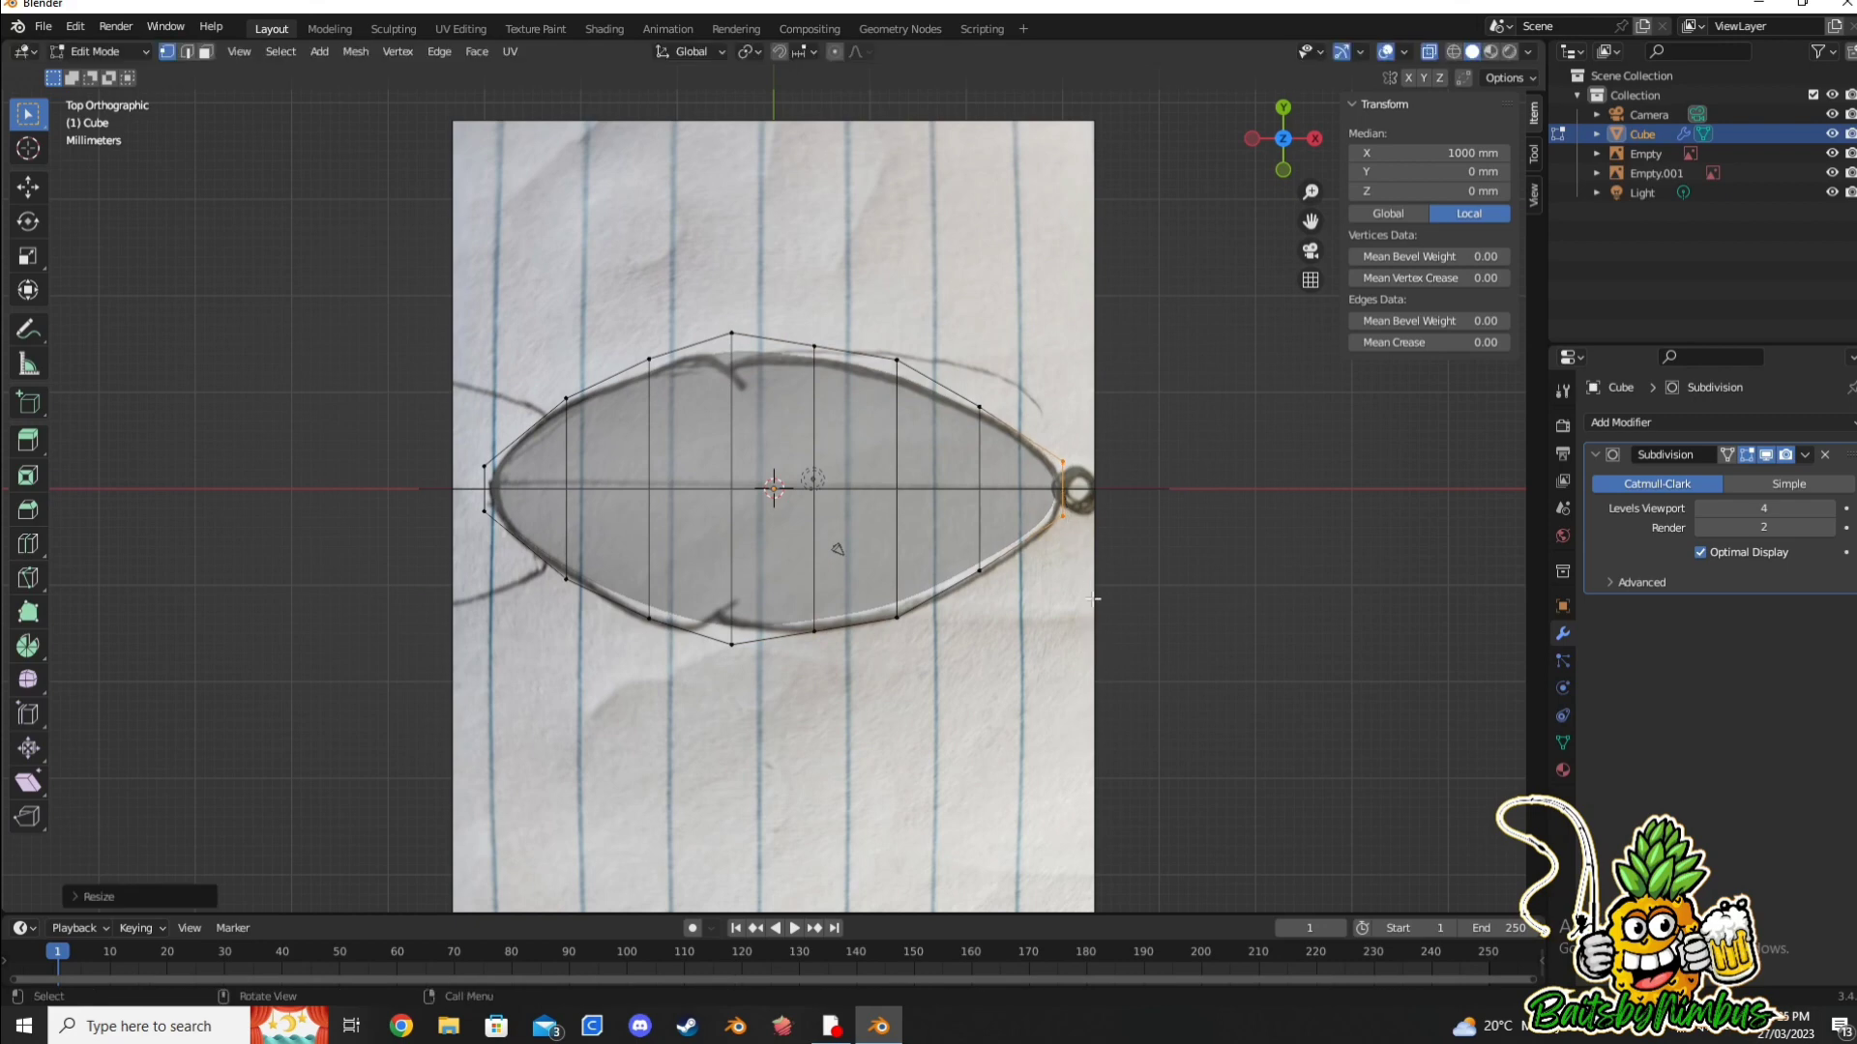
pyautogui.press('g')
pyautogui.press('x')
pyautogui.click(986, 457)
# Step: Scale the left-end vertex column, shift it slightly outward, and switch to Front view
pyautogui.scroll(2, 985, 456)
pyautogui.click(1156, 776)
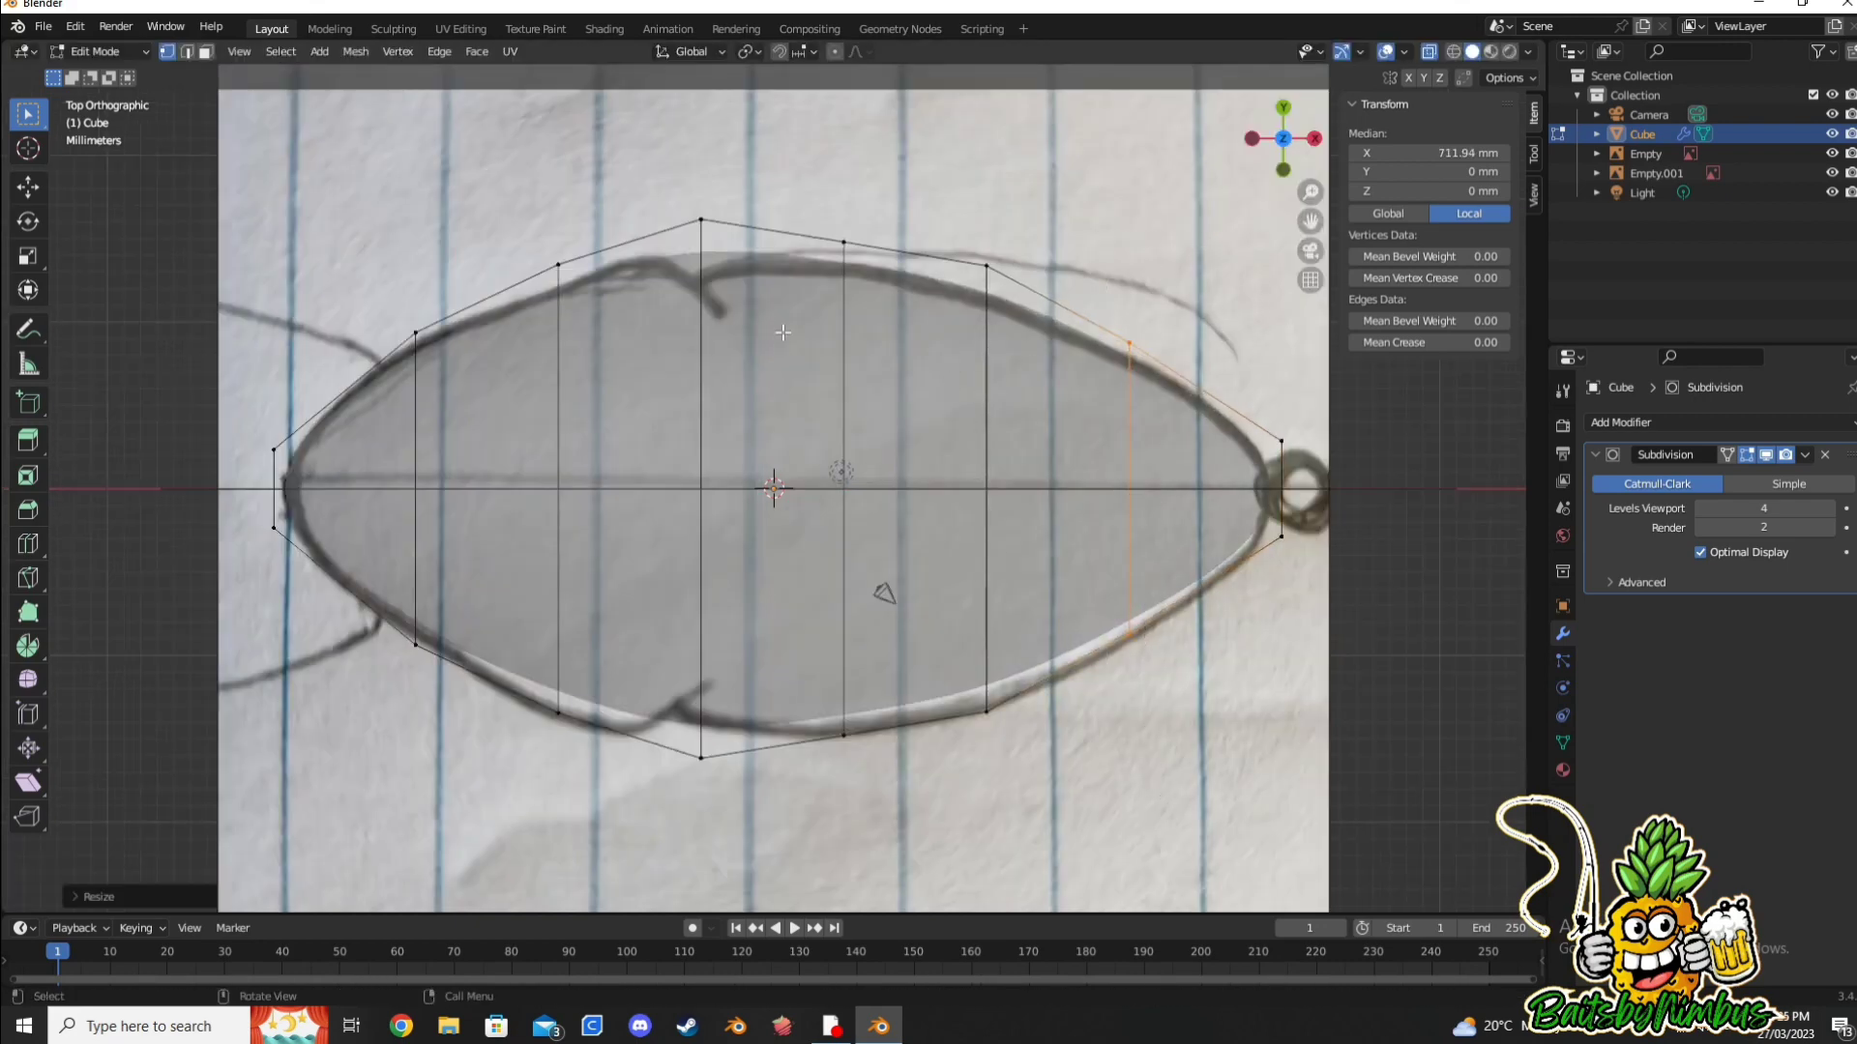
pyautogui.moveTo(368, 291); pyautogui.dragTo(468, 746)
pyautogui.press('s')
pyautogui.click(400, 406)
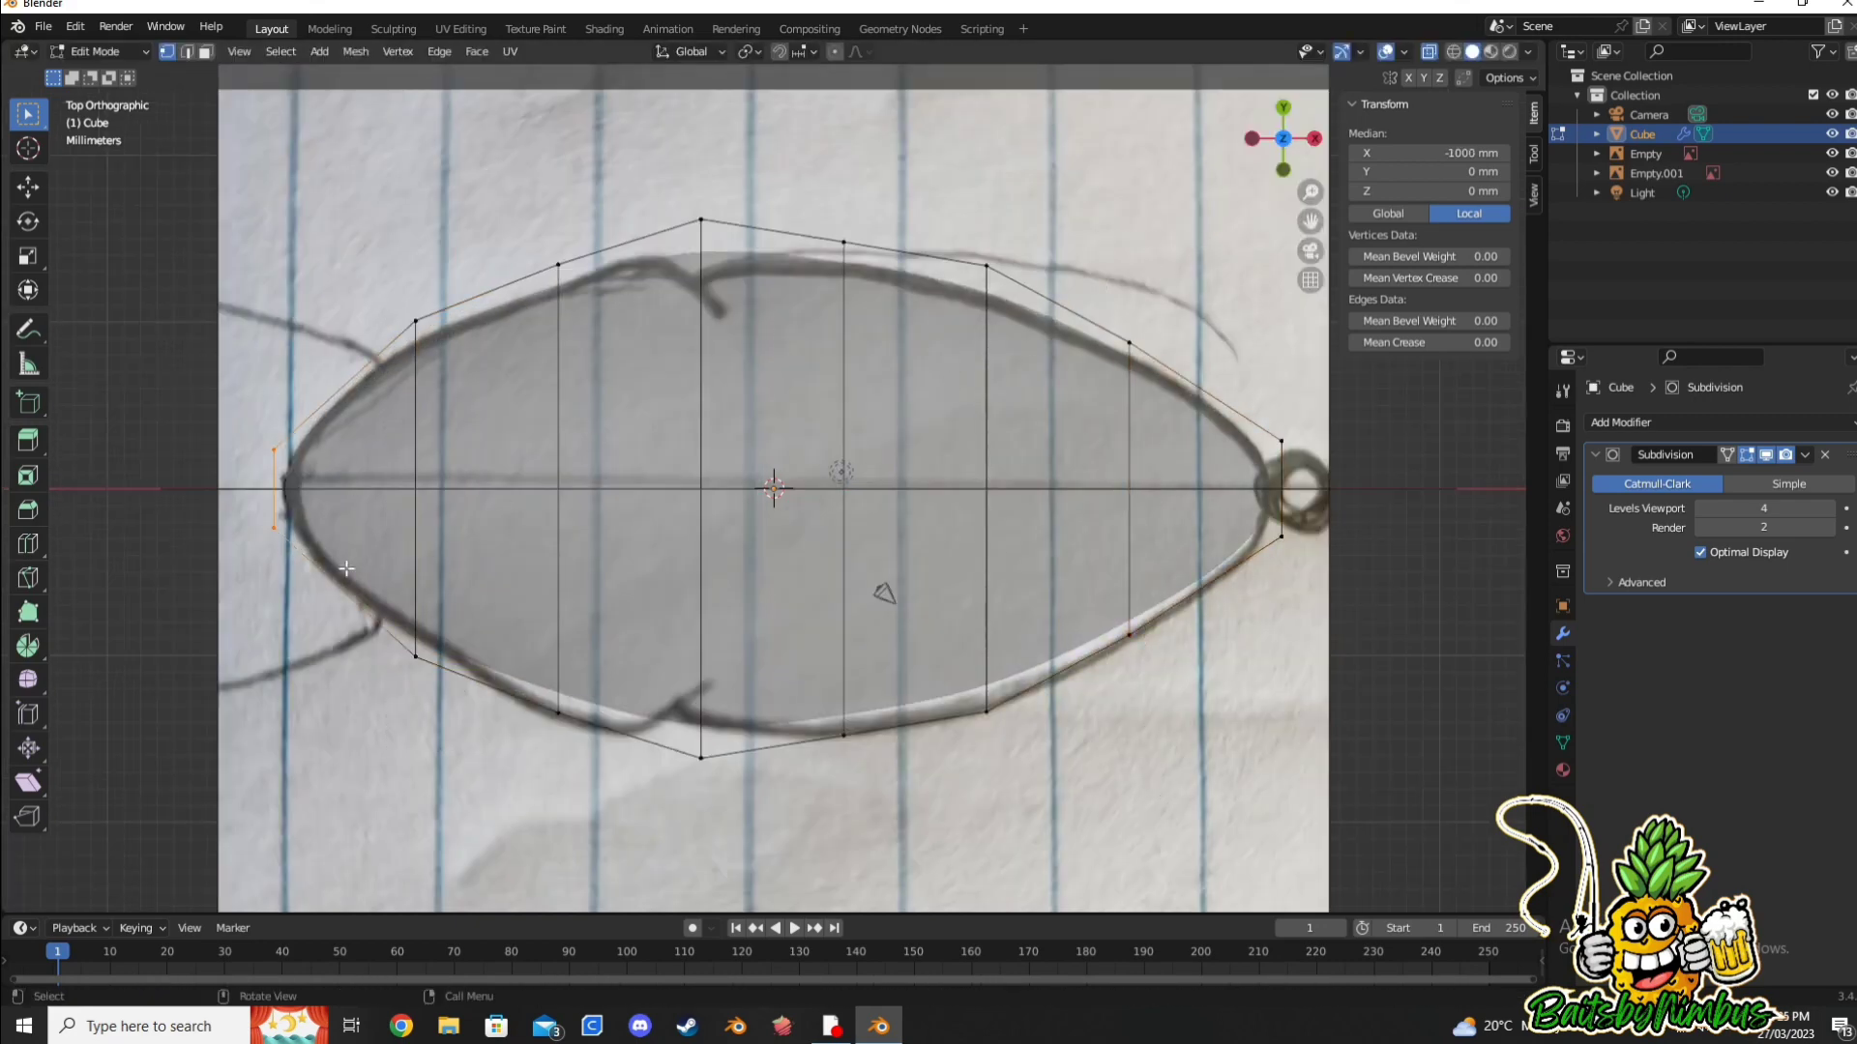
pyautogui.click(326, 485)
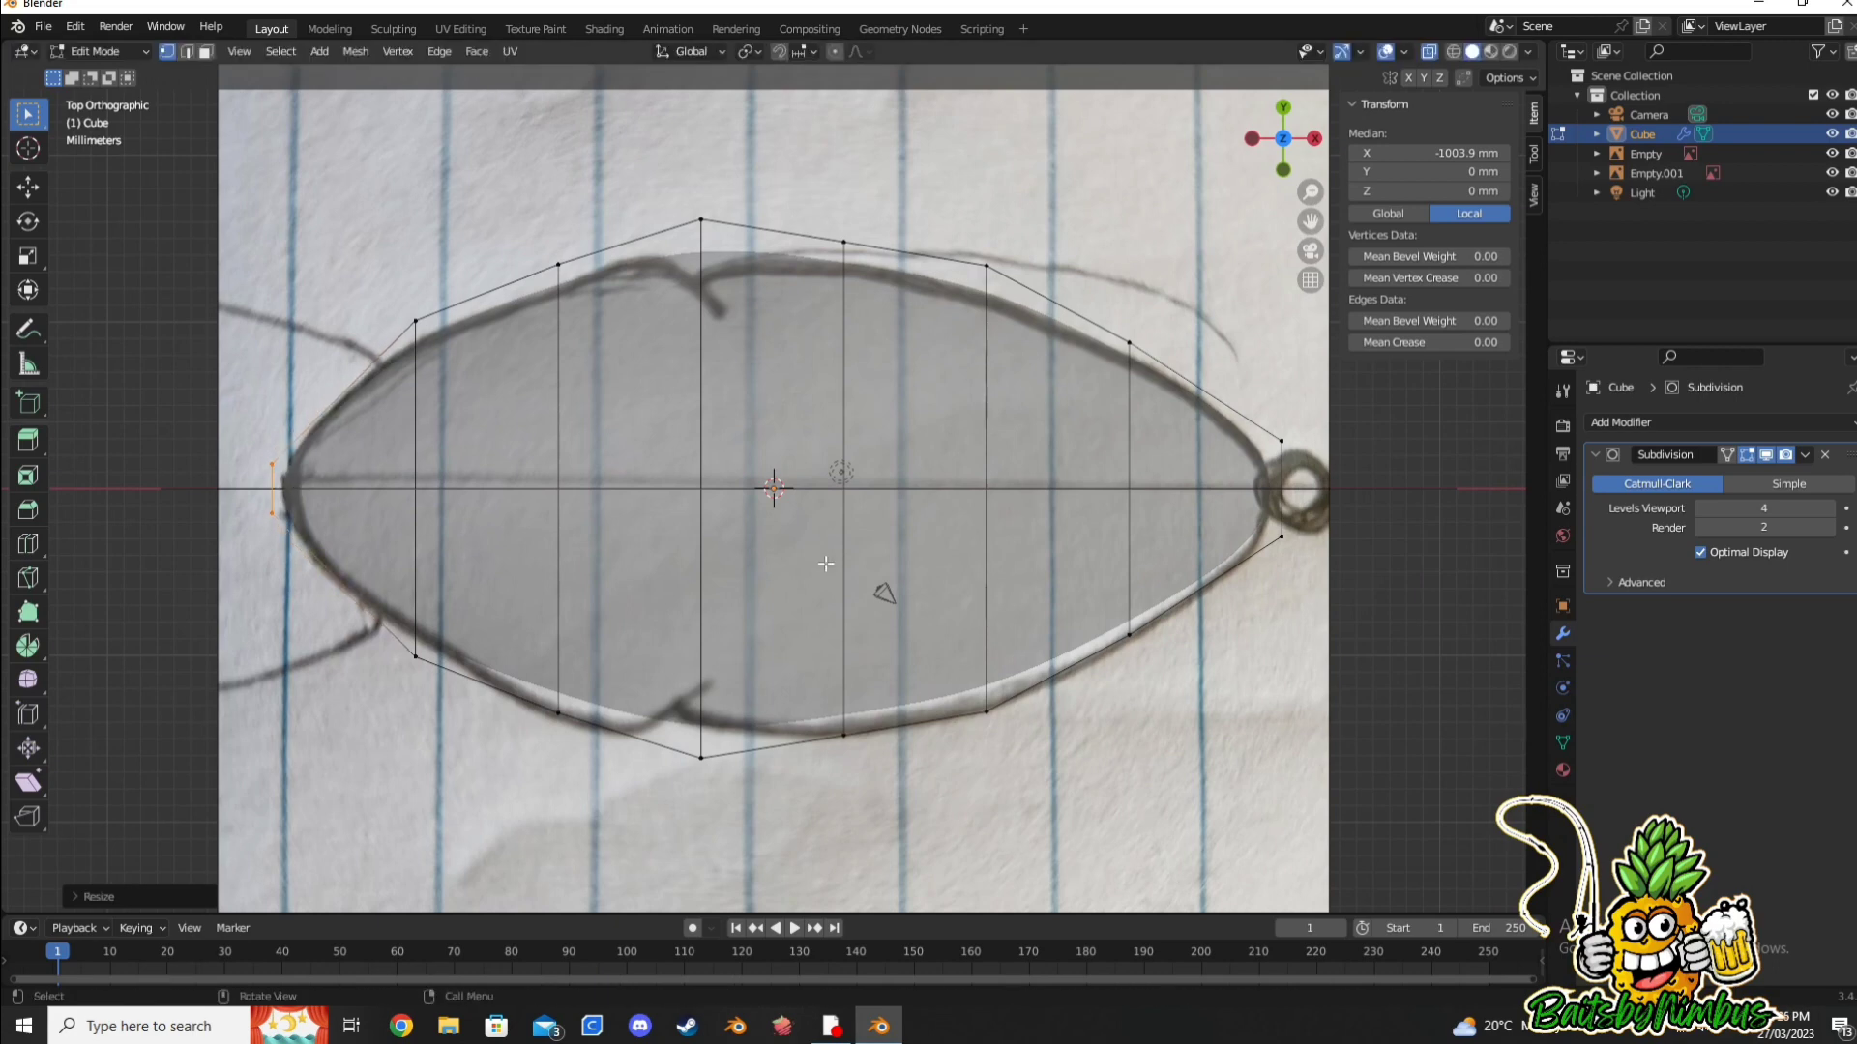
pyautogui.press('KP_1')
# Step: Shift the top-edge vertices vertically to follow the drawing's back outline
pyautogui.press('g')
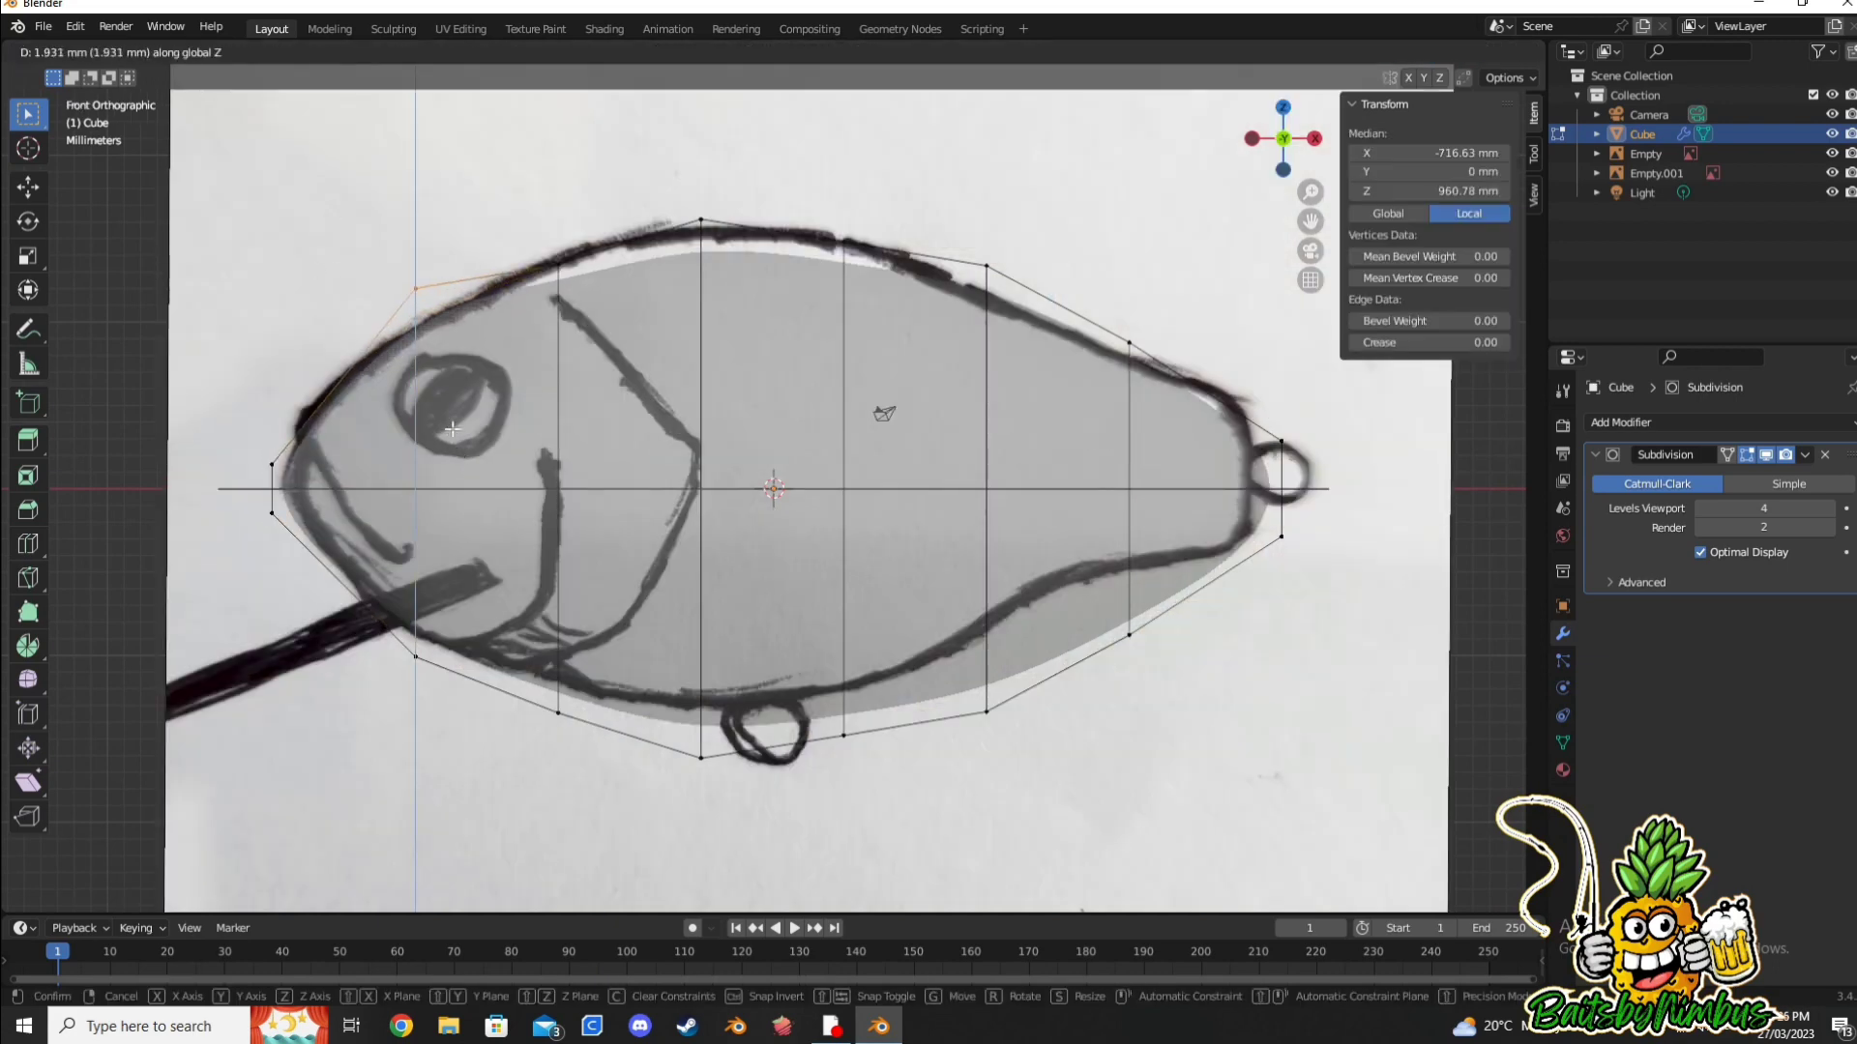
pyautogui.click(451, 429)
pyautogui.press('g')
pyautogui.press('z')
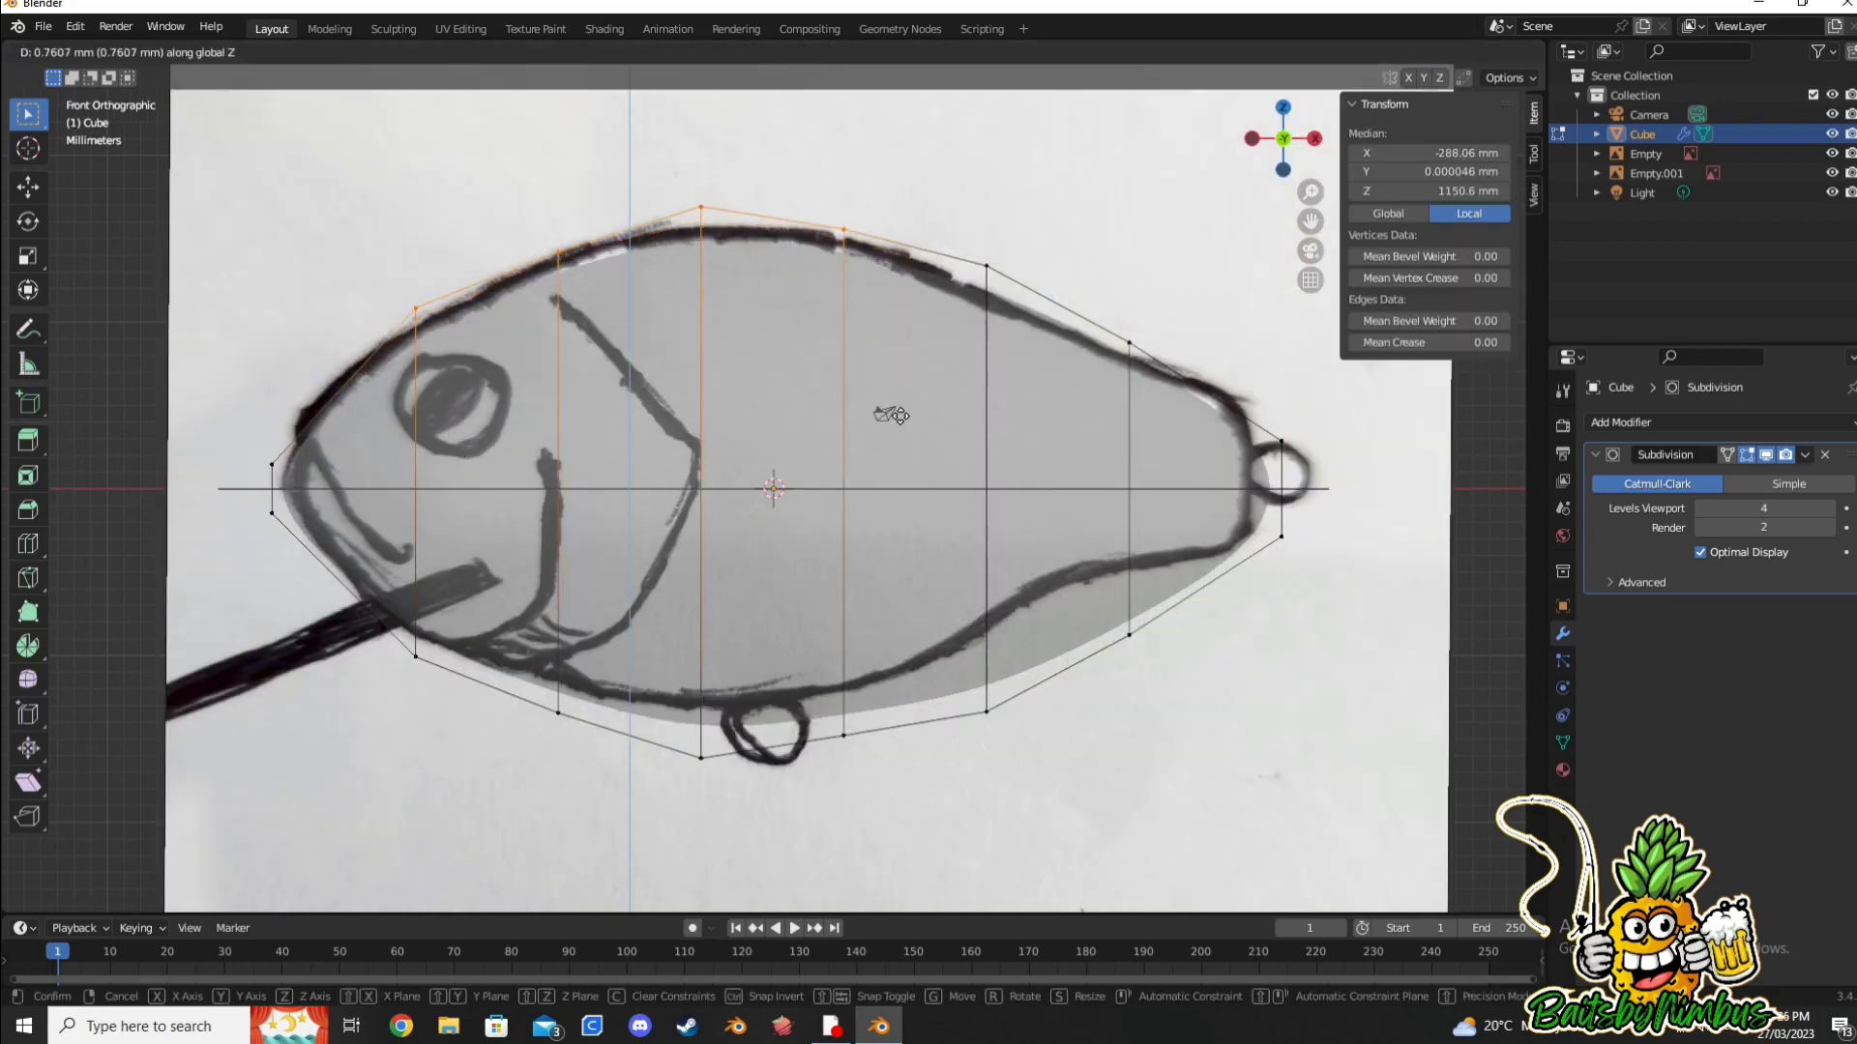
pyautogui.click(900, 402)
pyautogui.click(987, 267)
pyautogui.press('g')
pyautogui.press('z')
pyautogui.click(1021, 369)
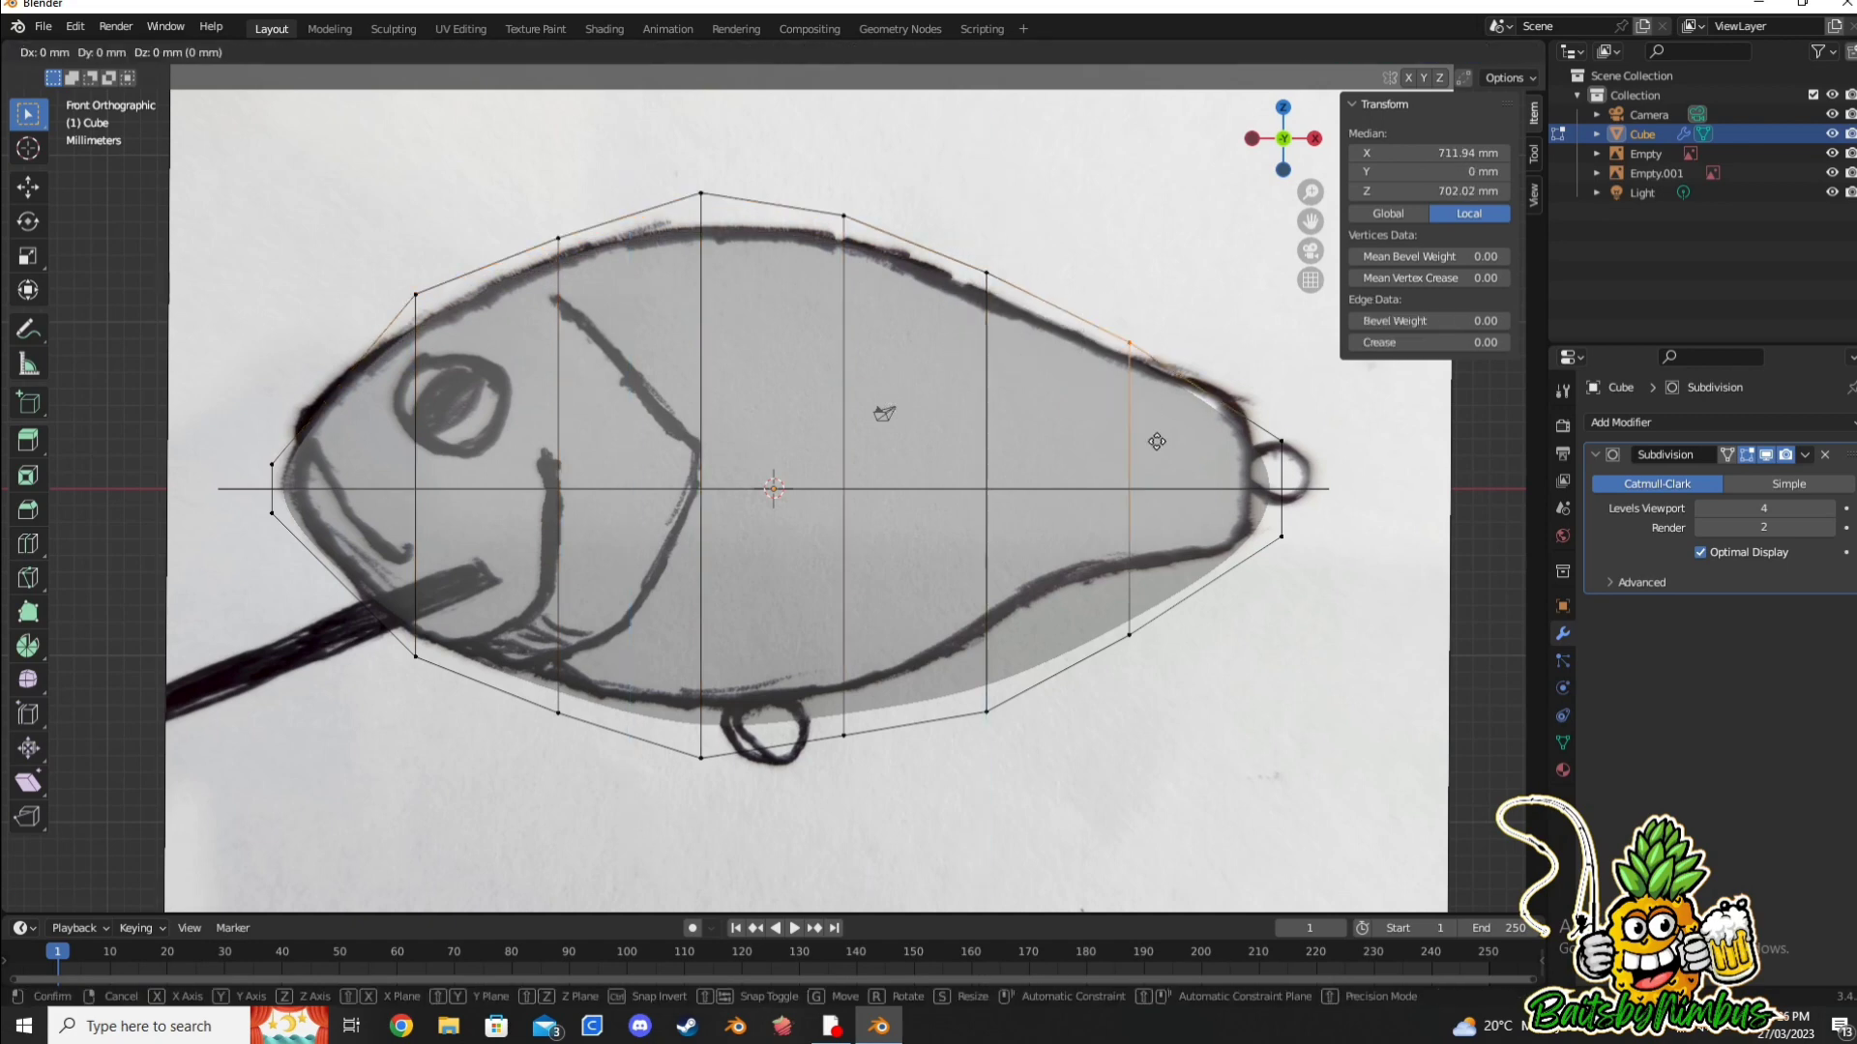
pyautogui.click(1128, 343)
pyautogui.press('g')
pyautogui.press('z')
pyautogui.click(1161, 391)
pyautogui.click(1281, 395)
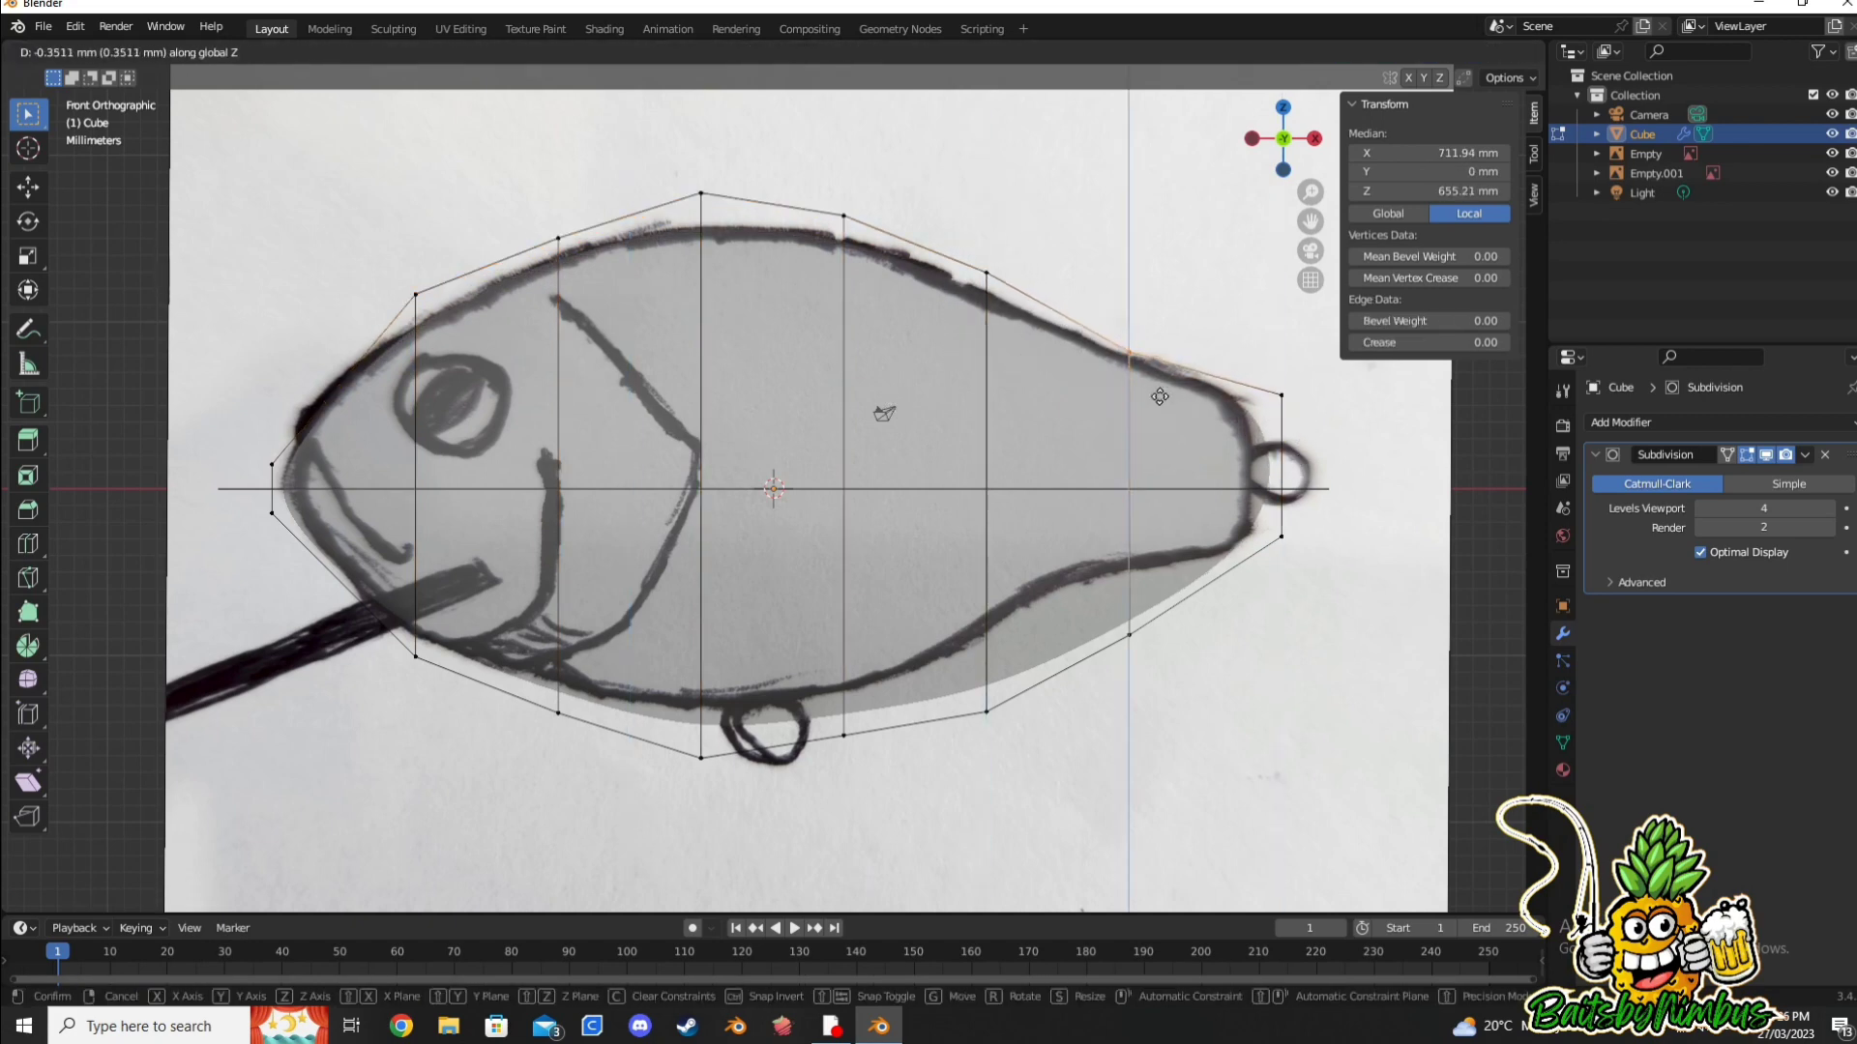
# Step: Pull the tail-end vertices slightly inward and raise the lower tail-side vertices
pyautogui.keyDown('shift'); pyautogui.click(1281, 536); pyautogui.keyUp('shift')
pyautogui.press('g')
pyautogui.press('x')
pyautogui.click(1180, 696)
pyautogui.click(1129, 636)
pyautogui.keyDown('shift'); pyautogui.click(987, 711); pyautogui.keyUp('shift')
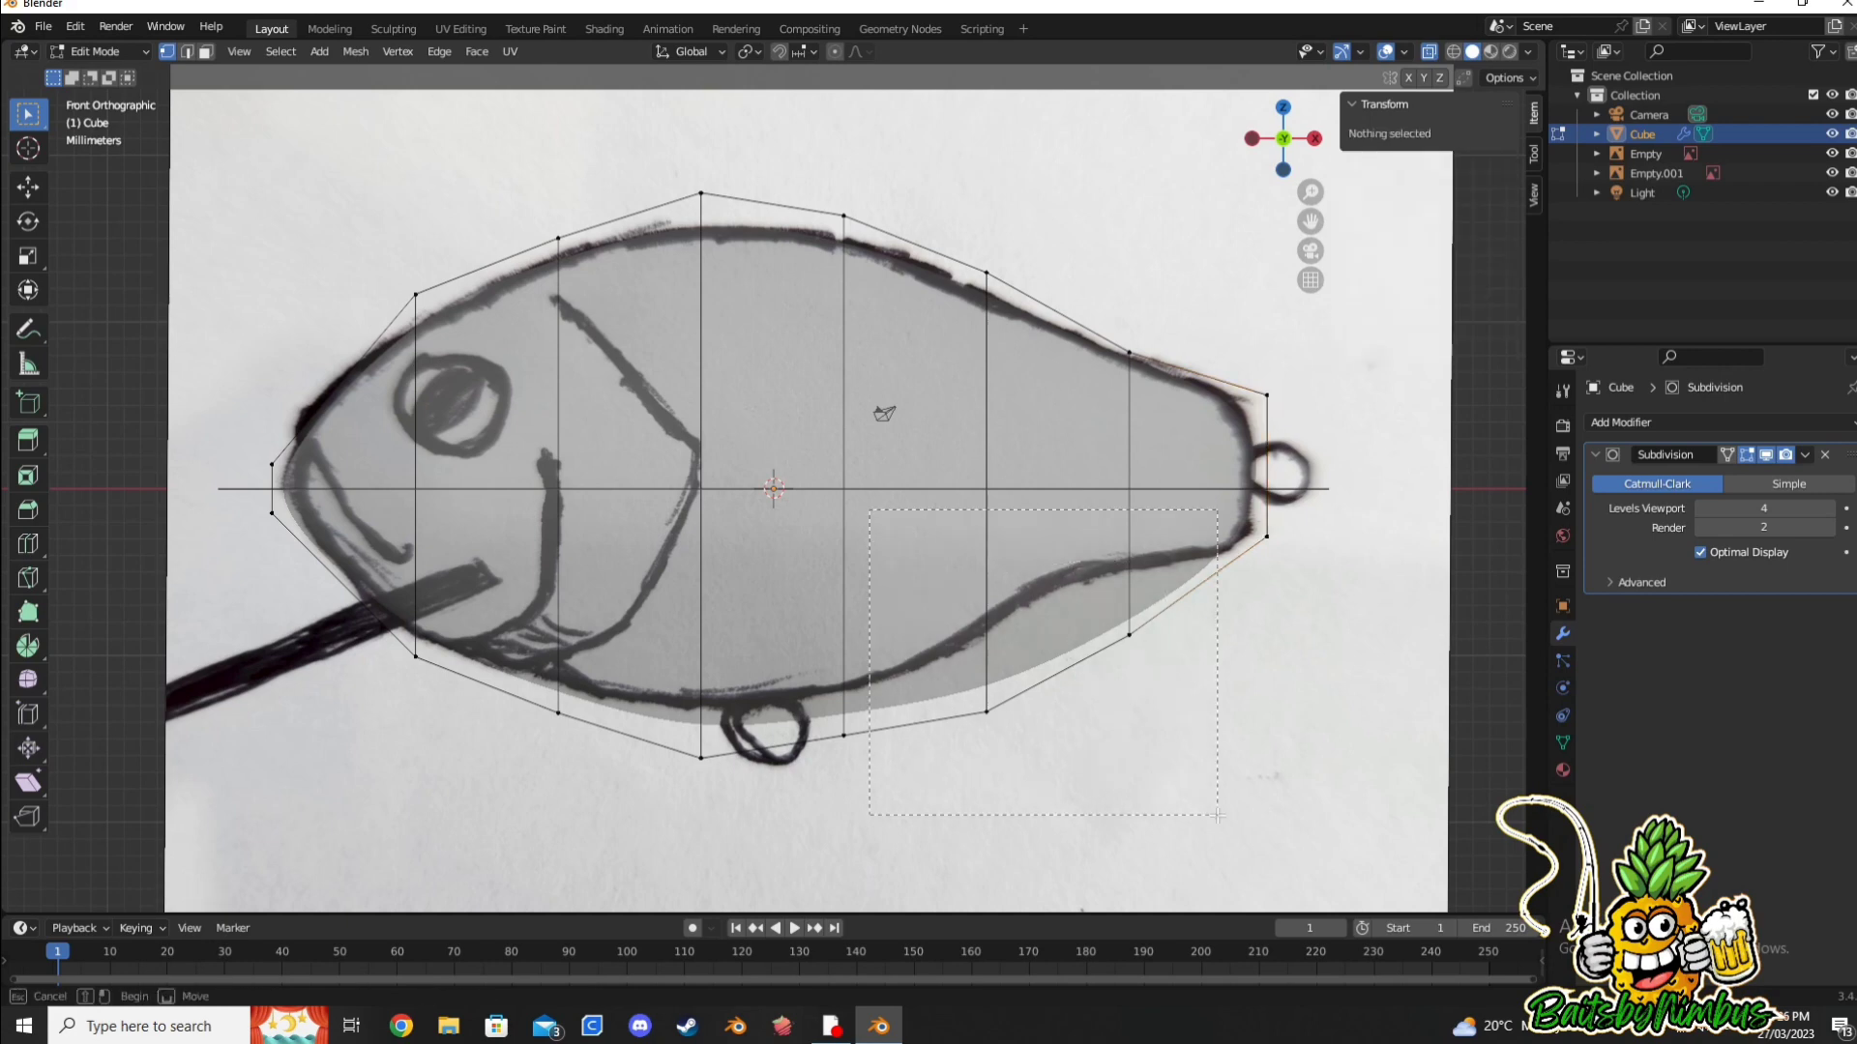
pyautogui.press('g')
pyautogui.press('z')
pyautogui.click(1214, 767)
# Step: Fine-tune the upper and lower tail vertices vertically to match the tail outline
pyautogui.press('g')
pyautogui.press('z')
pyautogui.click(1169, 620)
pyautogui.click(1267, 534)
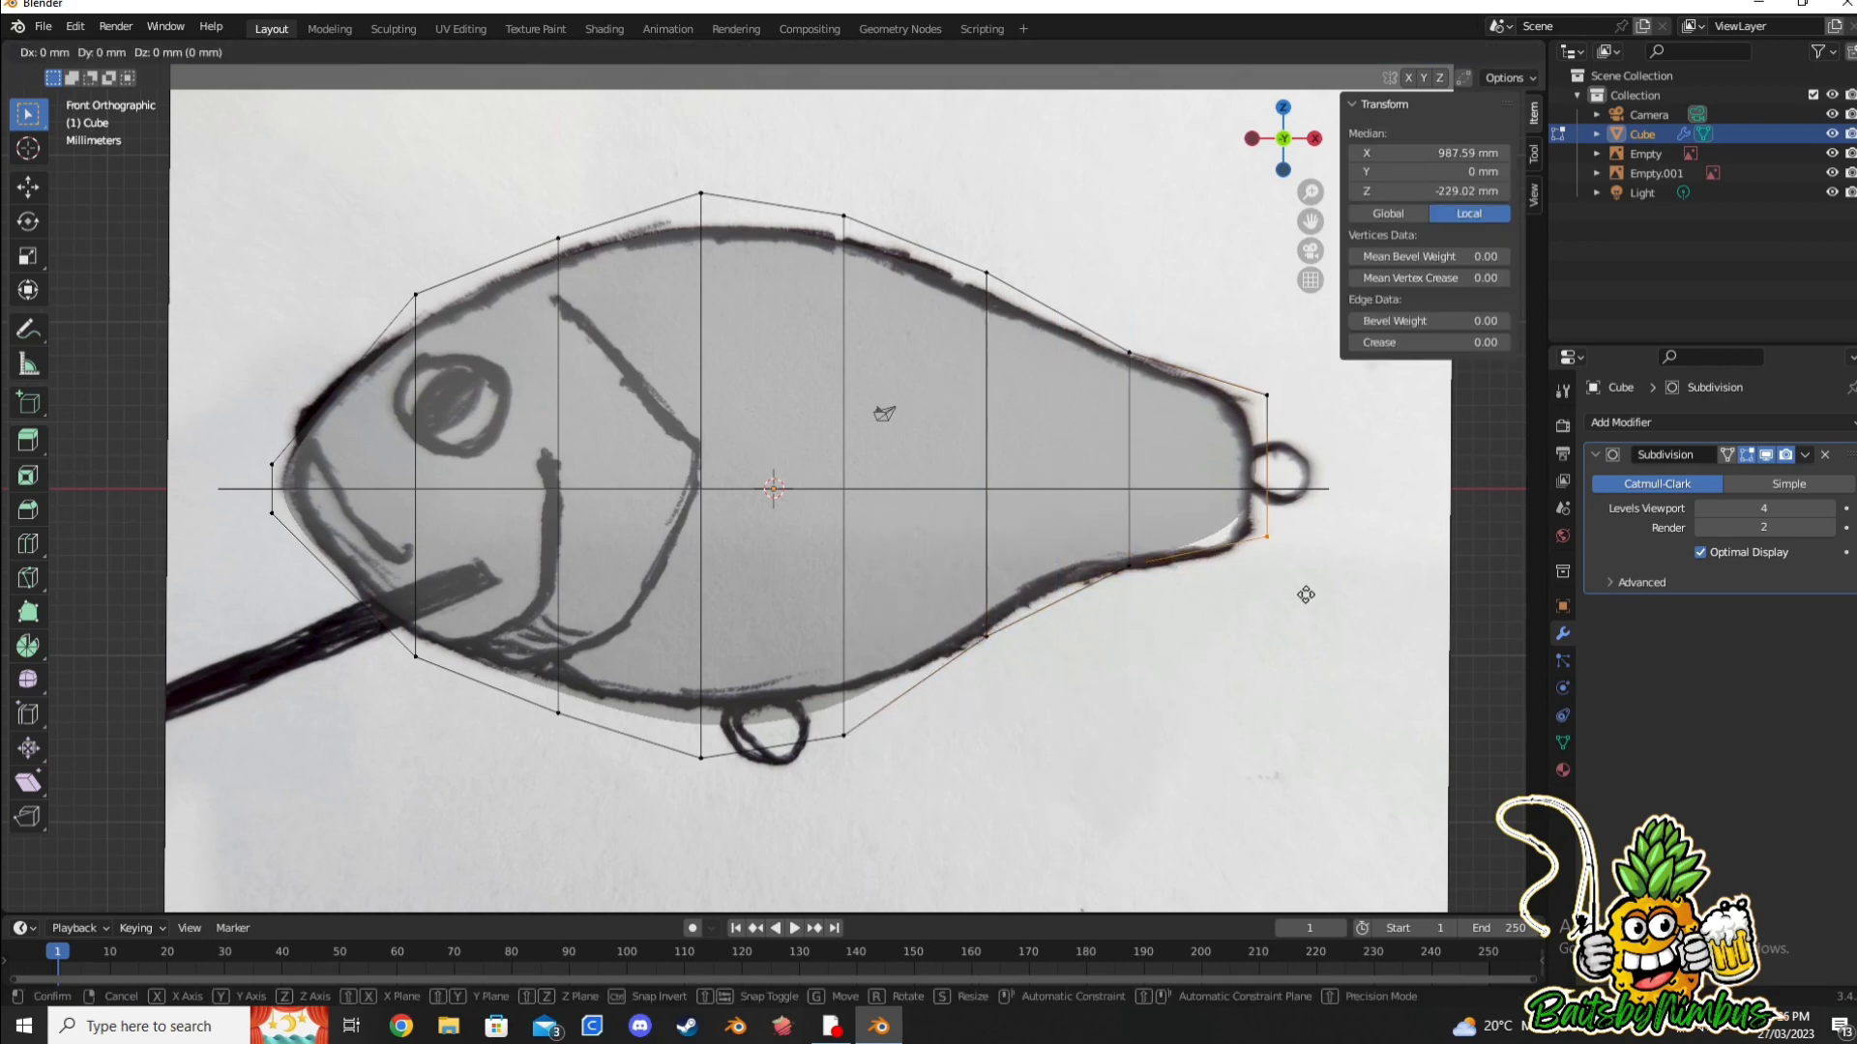
pyautogui.press('g')
pyautogui.press('z')
pyautogui.click(1309, 630)
pyautogui.click(1267, 394)
pyautogui.press('g')
pyautogui.press('z')
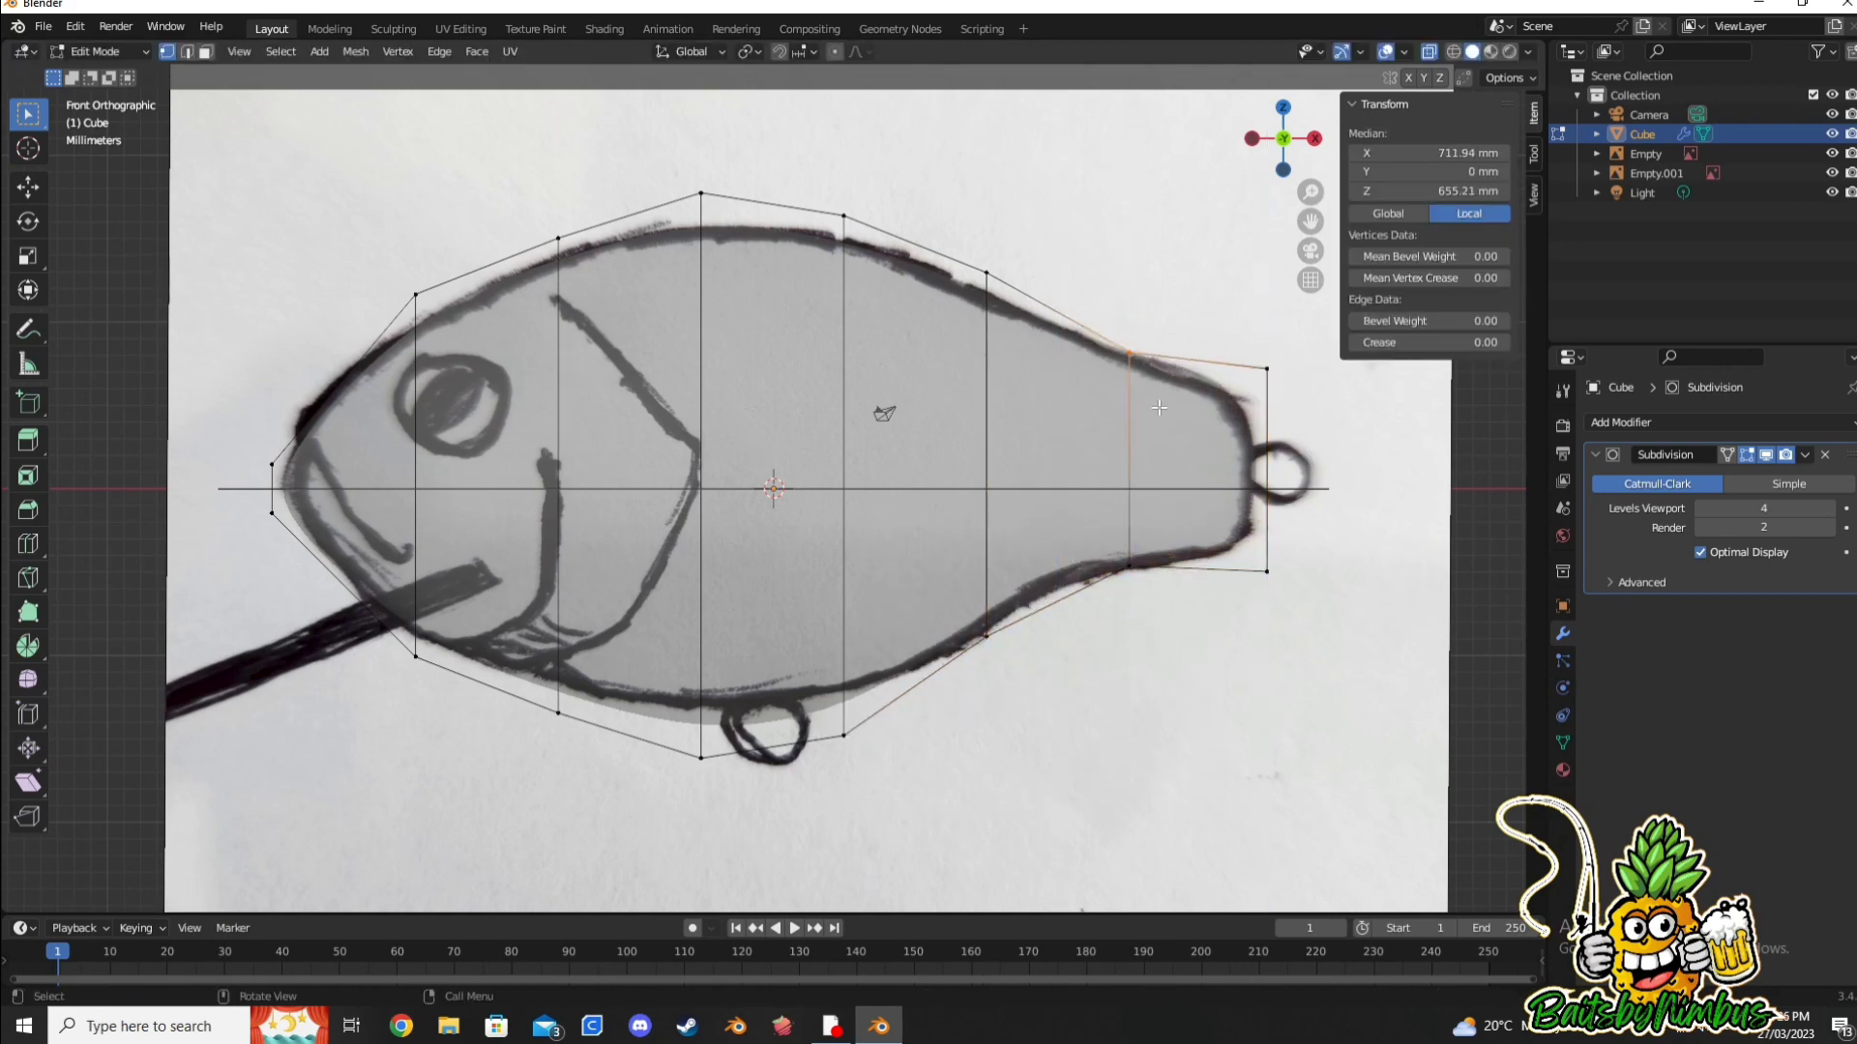
pyautogui.click(1307, 537)
# Step: Raise the belly and under-head vertices to match the drawing's underside
pyautogui.scroll(1, 856, 515)
pyautogui.press('b')
pyautogui.moveTo(438, 649); pyautogui.dragTo(805, 861)
pyautogui.press('g')
pyautogui.press('z')
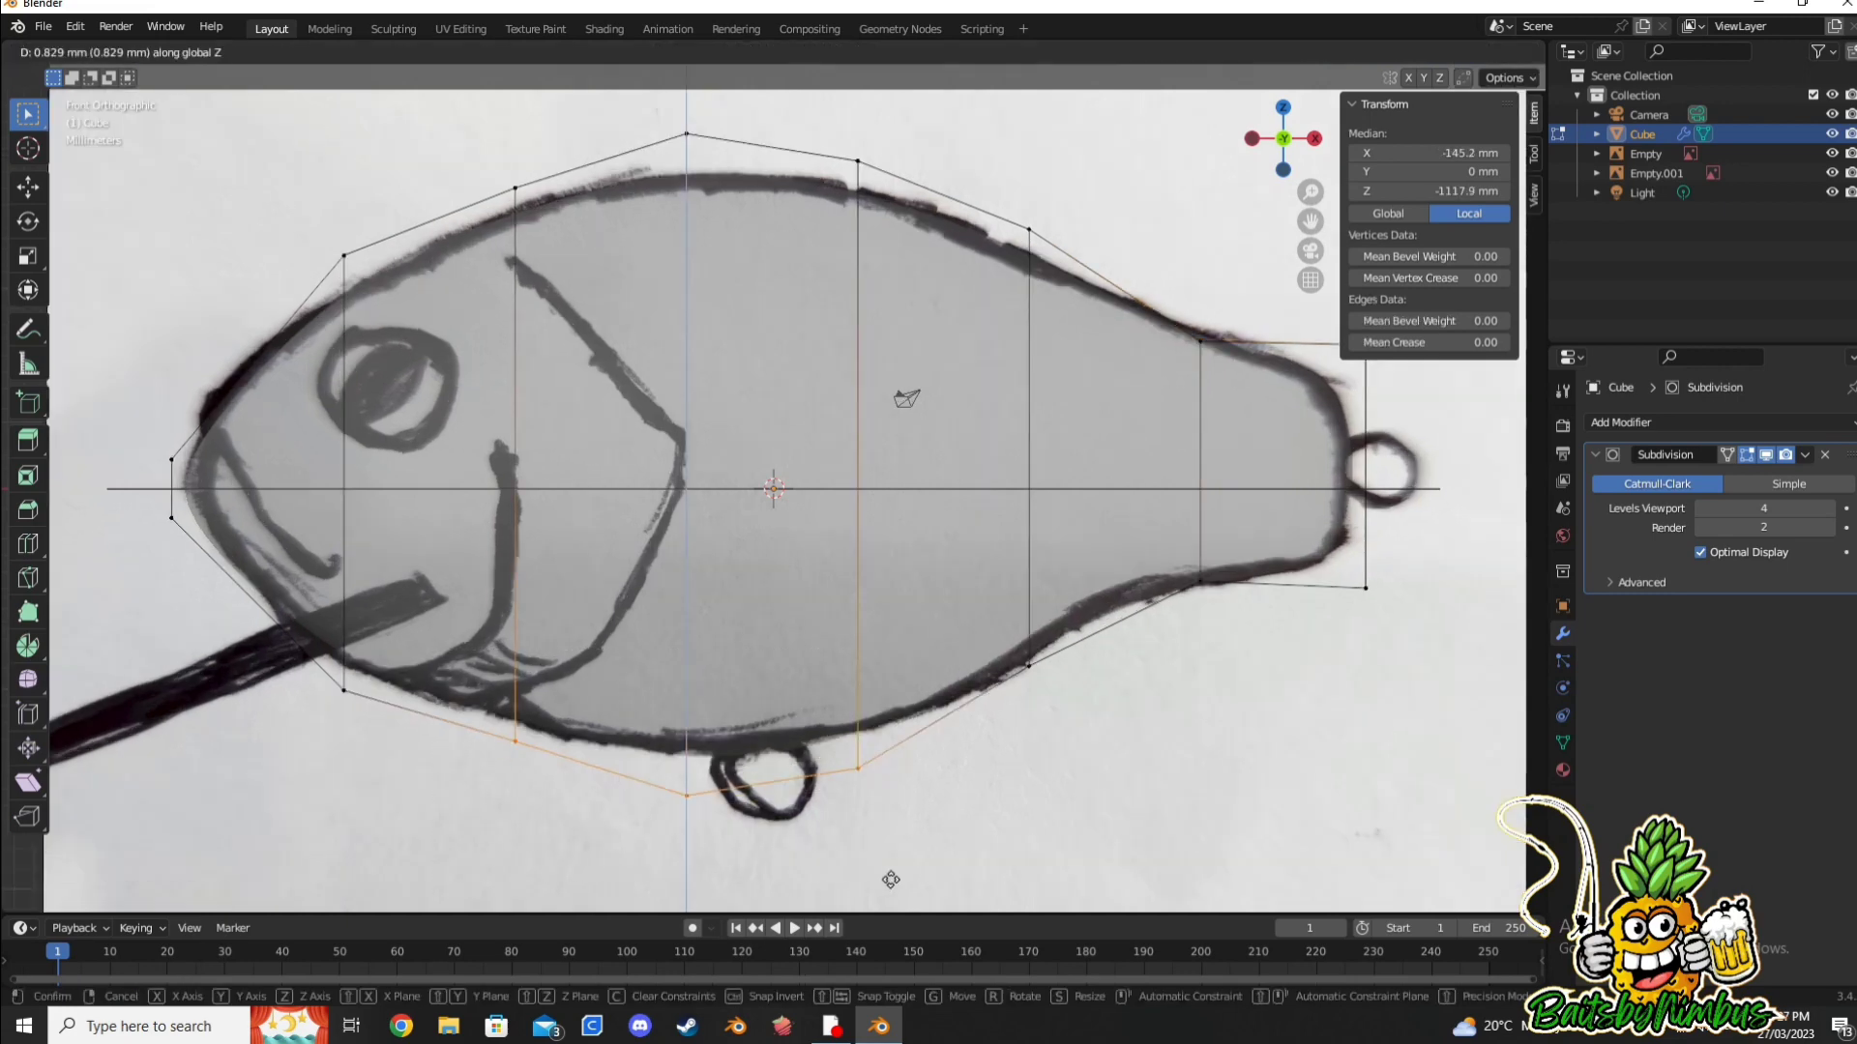
pyautogui.click(870, 851)
pyautogui.click(396, 730)
pyautogui.press('g')
pyautogui.press('z')
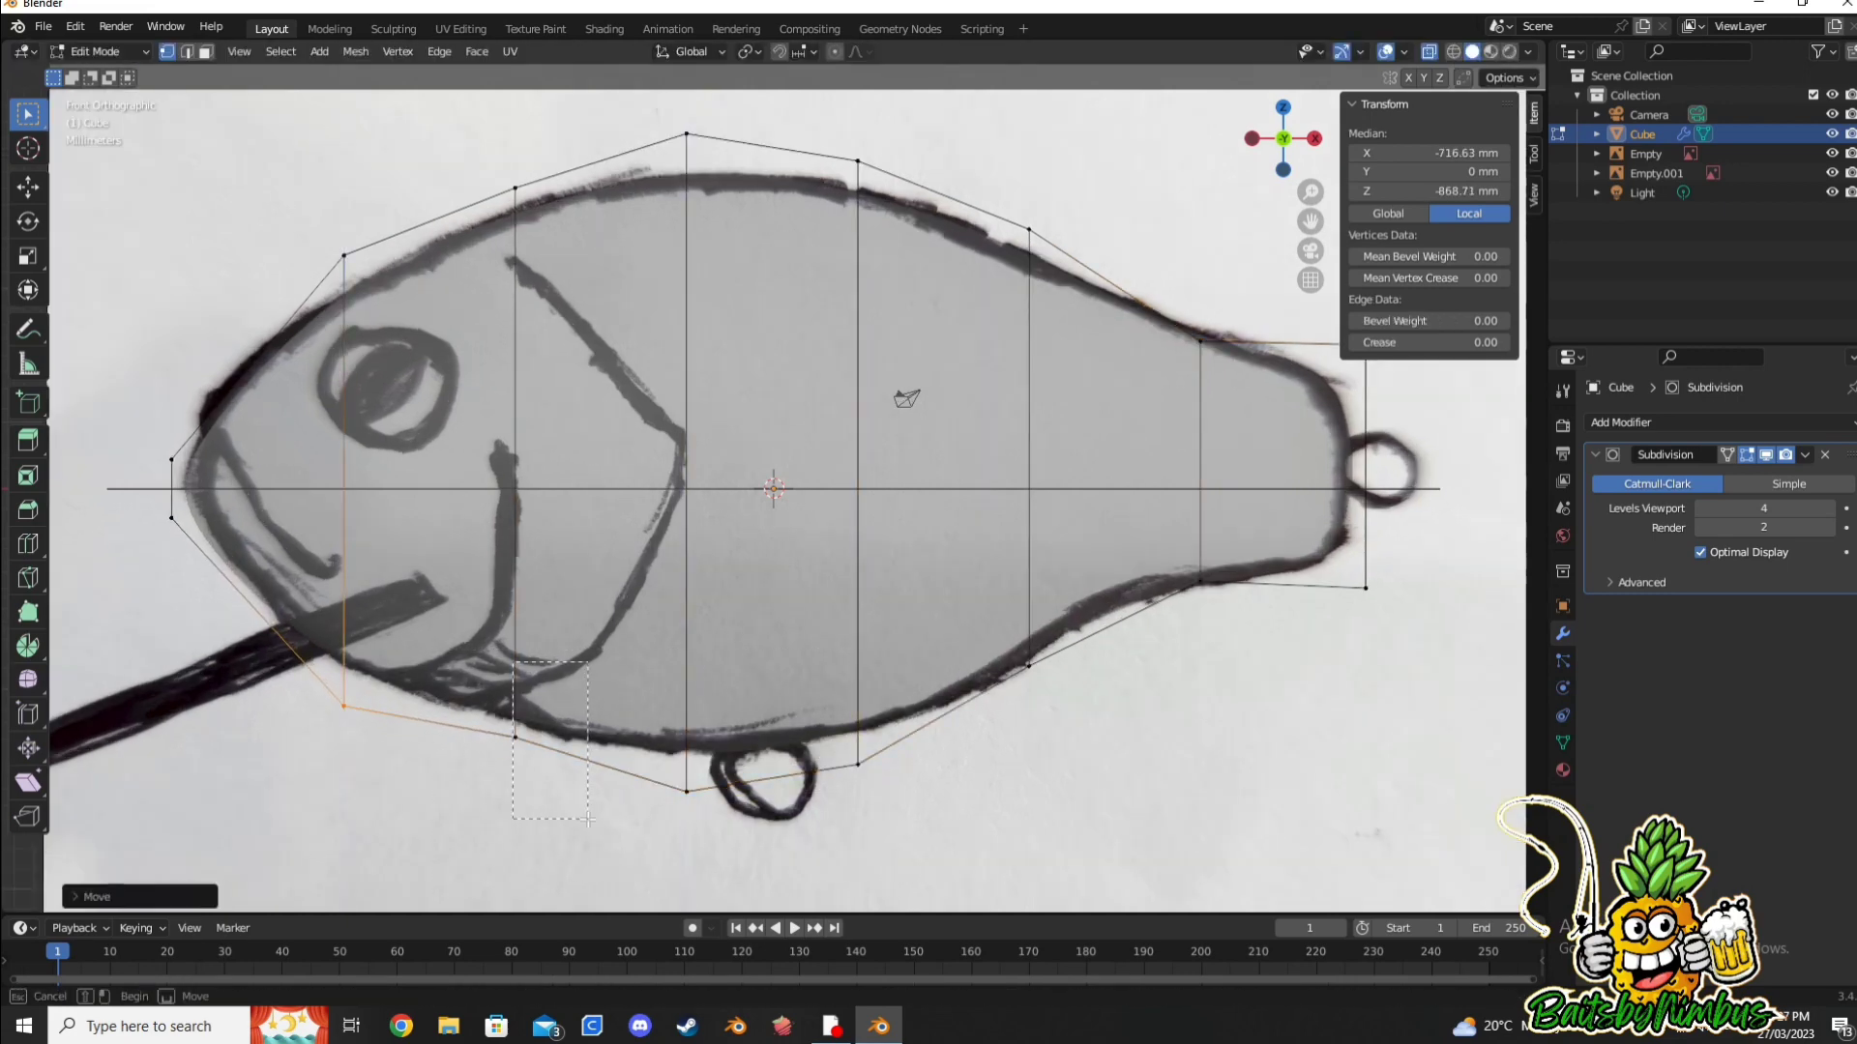
pyautogui.click(584, 821)
pyautogui.click(1040, 677)
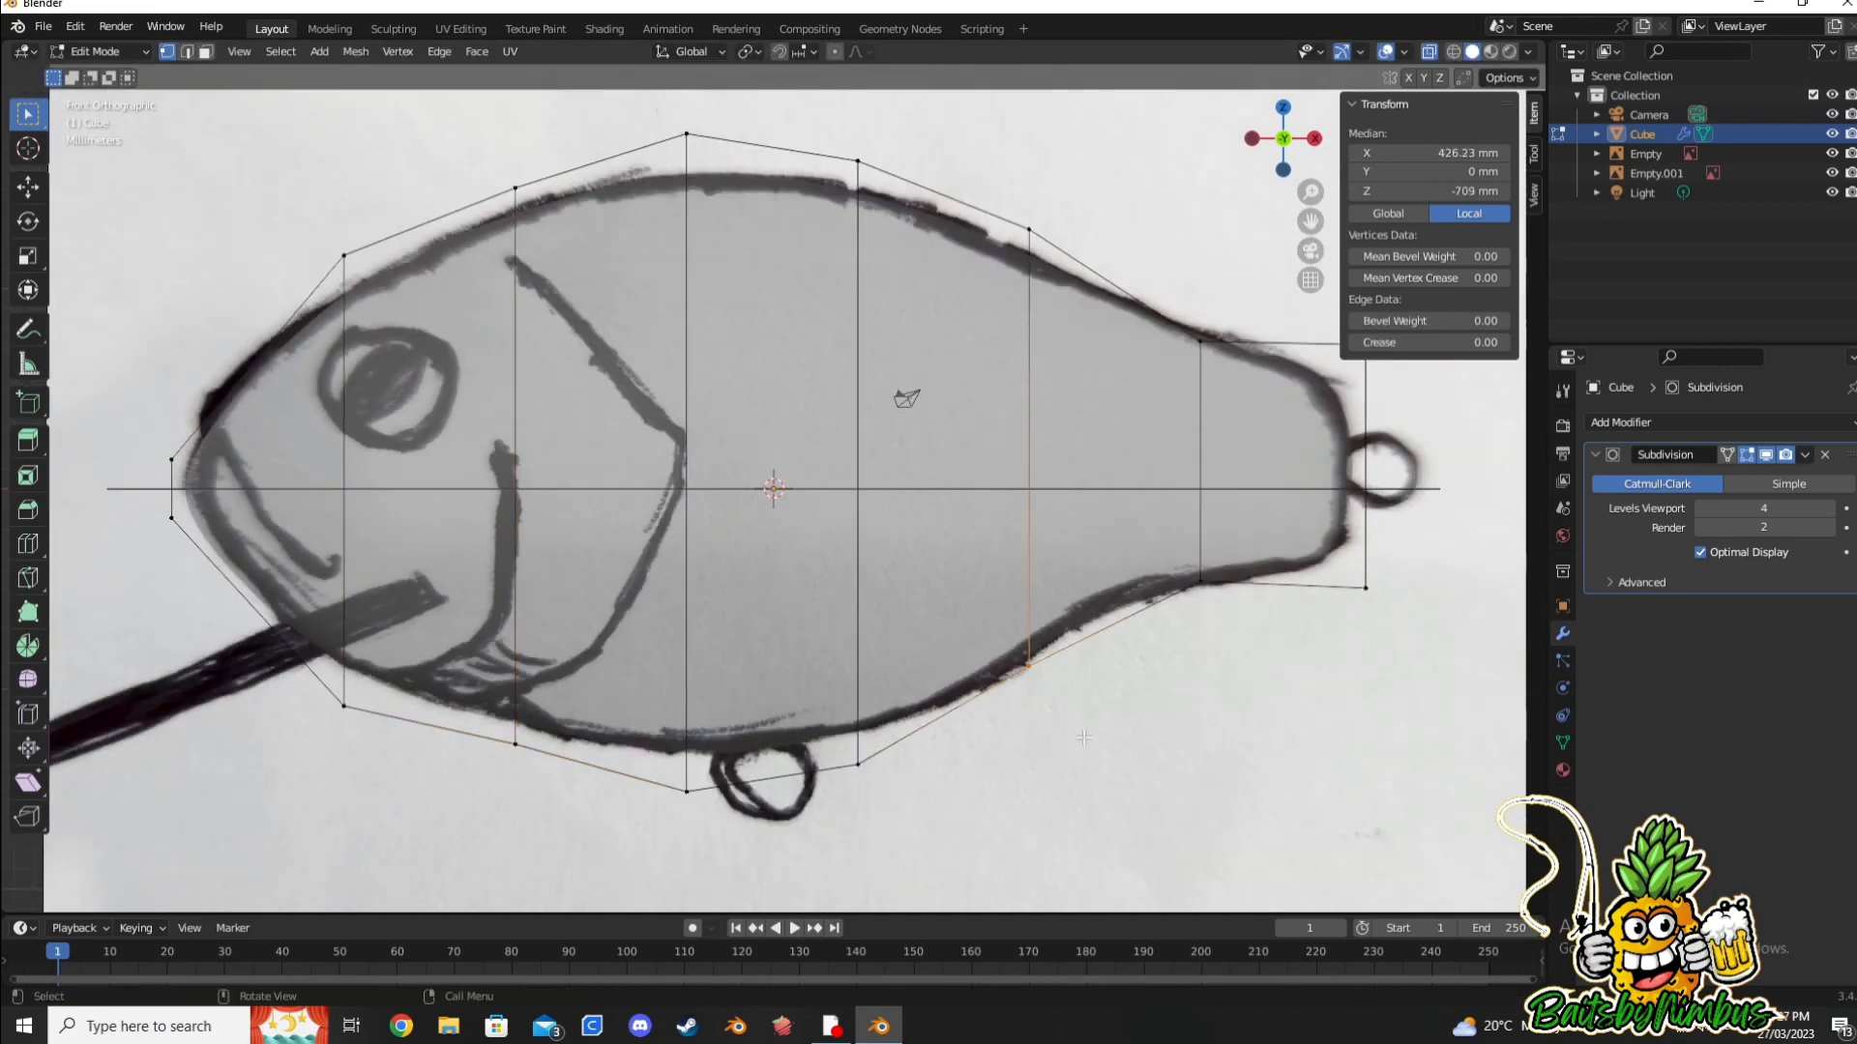
pyautogui.press('g')
pyautogui.press('z')
pyautogui.click(899, 823)
# Step: Move the nose vertex onto the outline, deselect, and check the top view
pyautogui.click(172, 461)
pyautogui.press('g')
pyautogui.press('z')
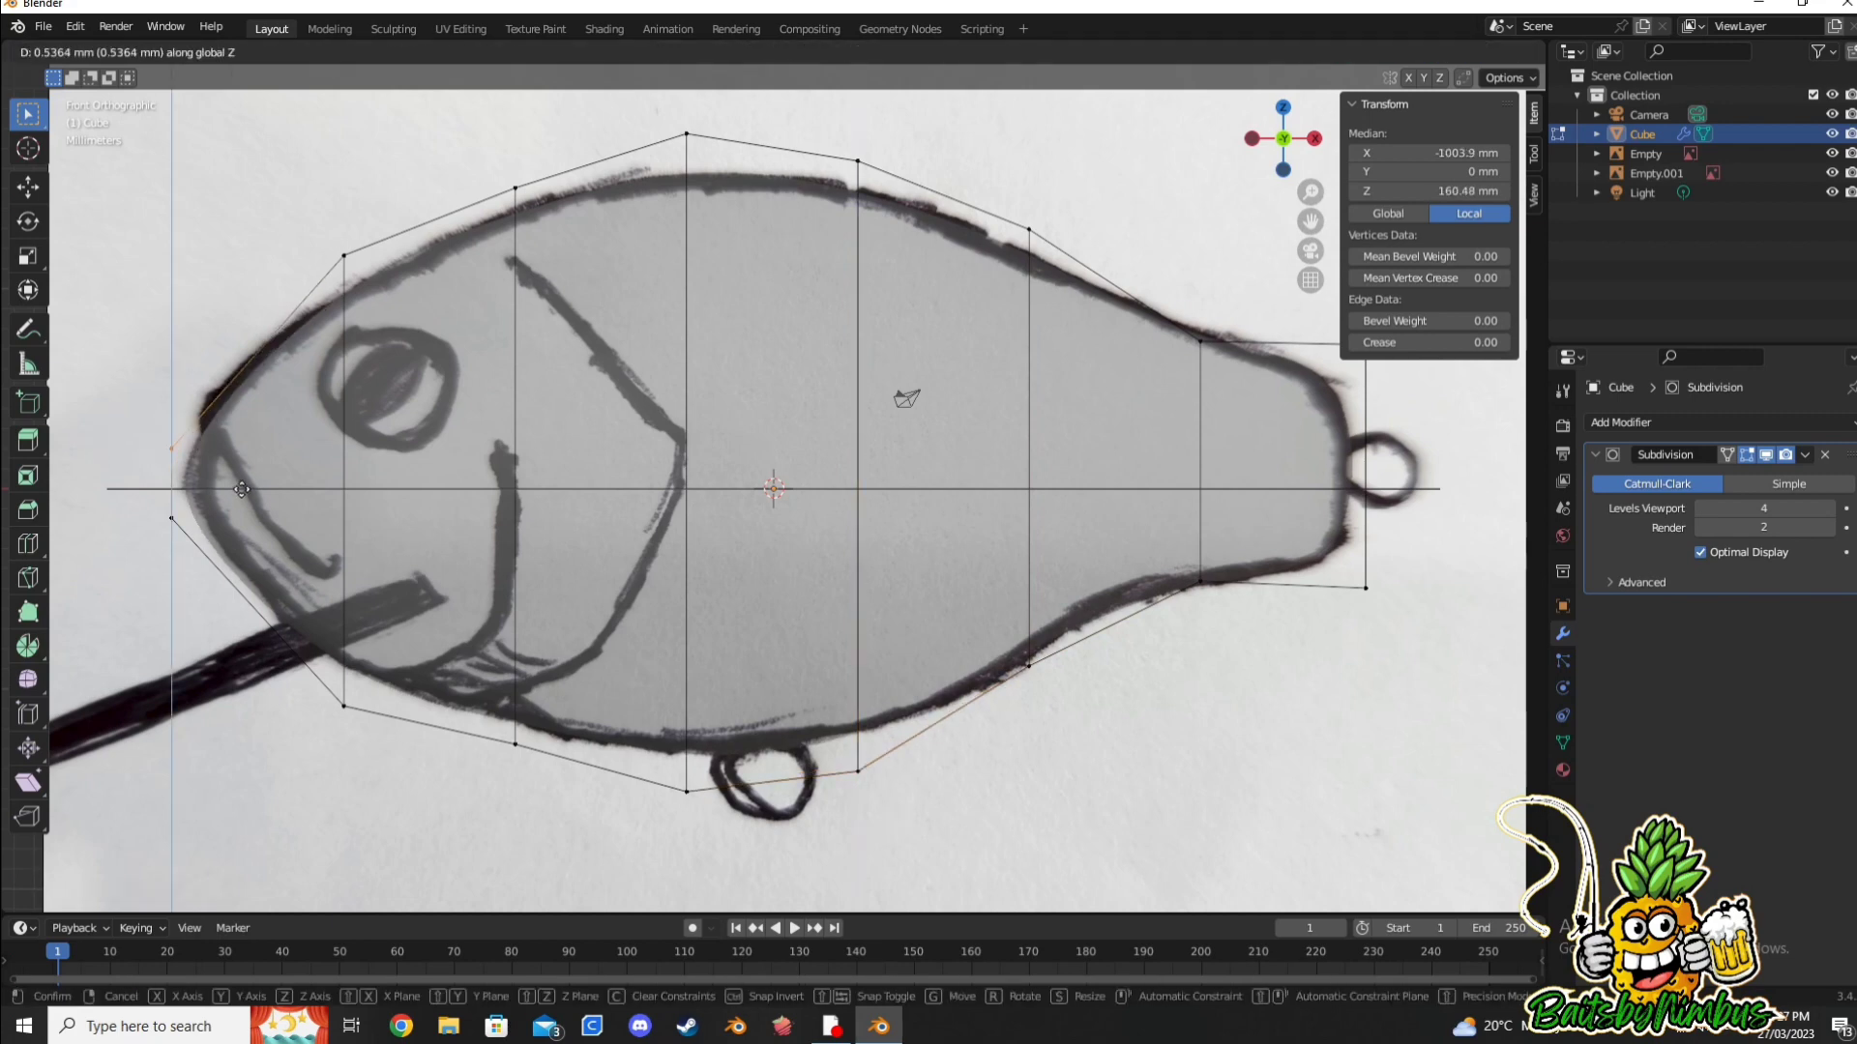
pyautogui.click(222, 561)
pyautogui.click(366, 800)
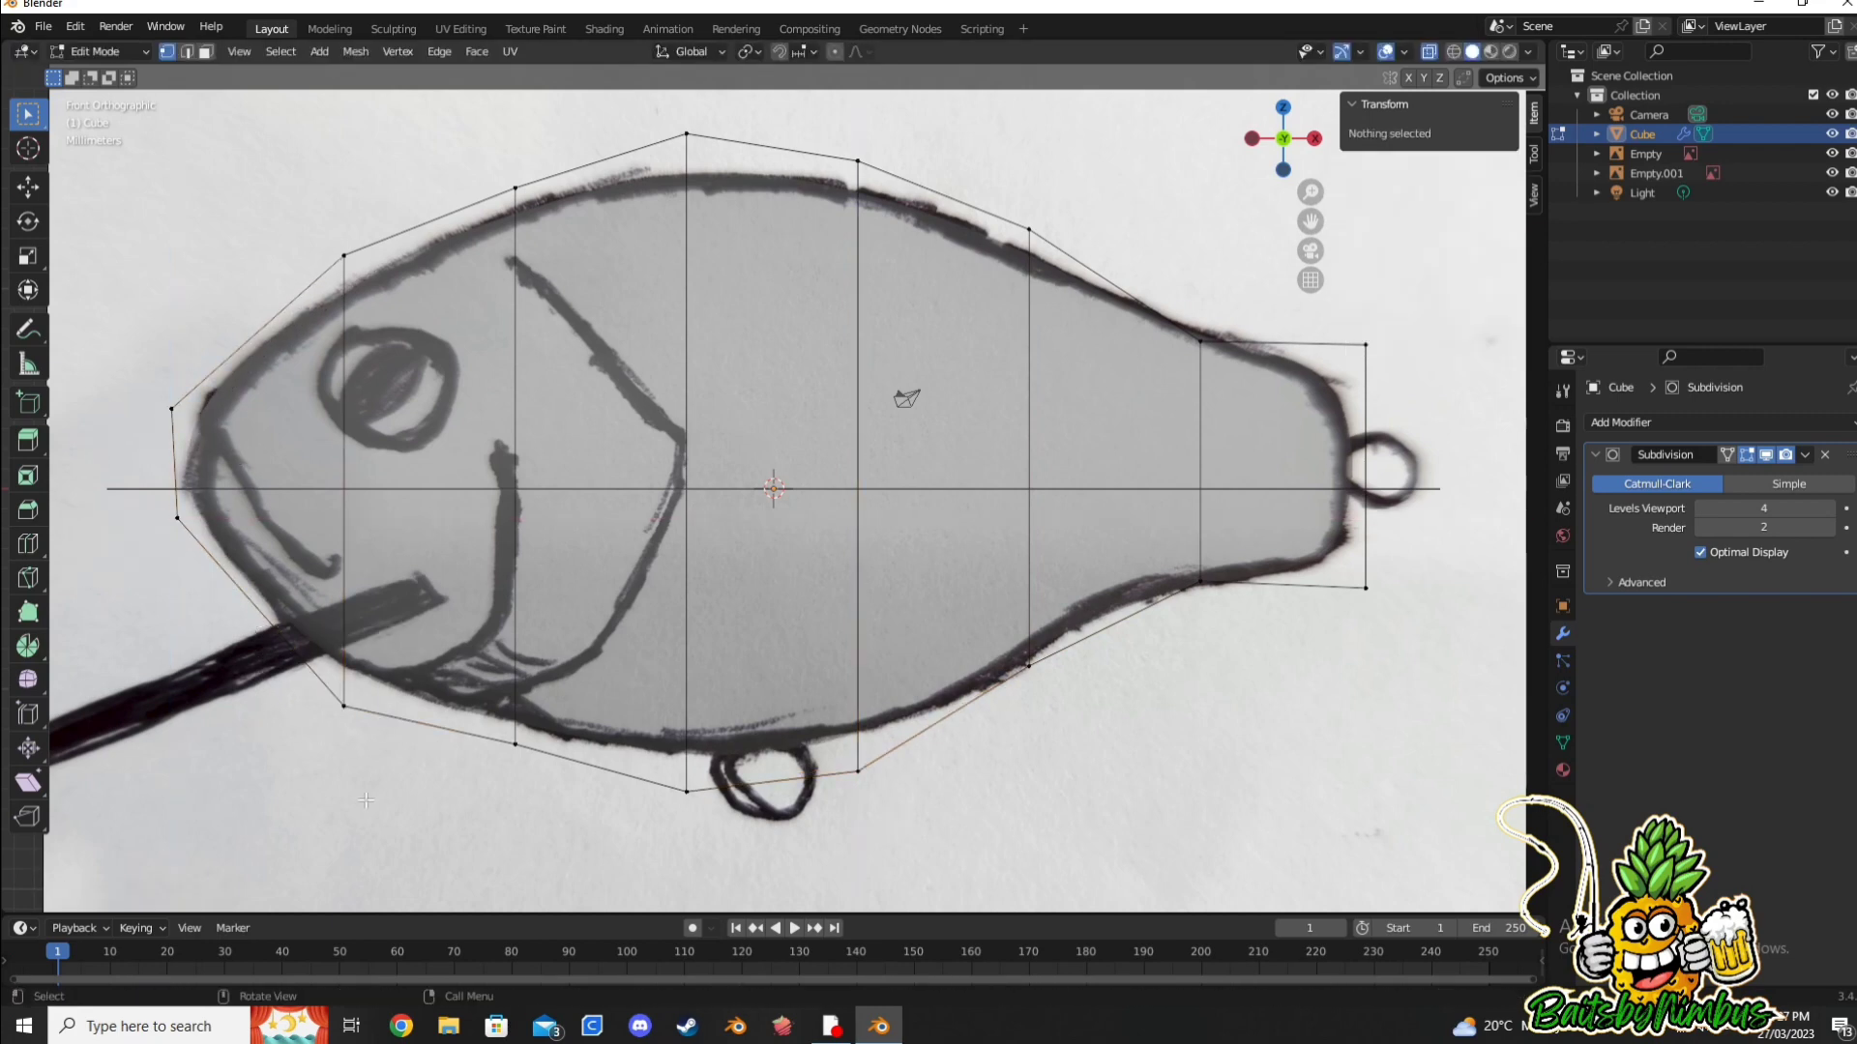
pyautogui.press('KP_7')
pyautogui.press('KP_1')
pyautogui.scroll(-2, 834, 681)
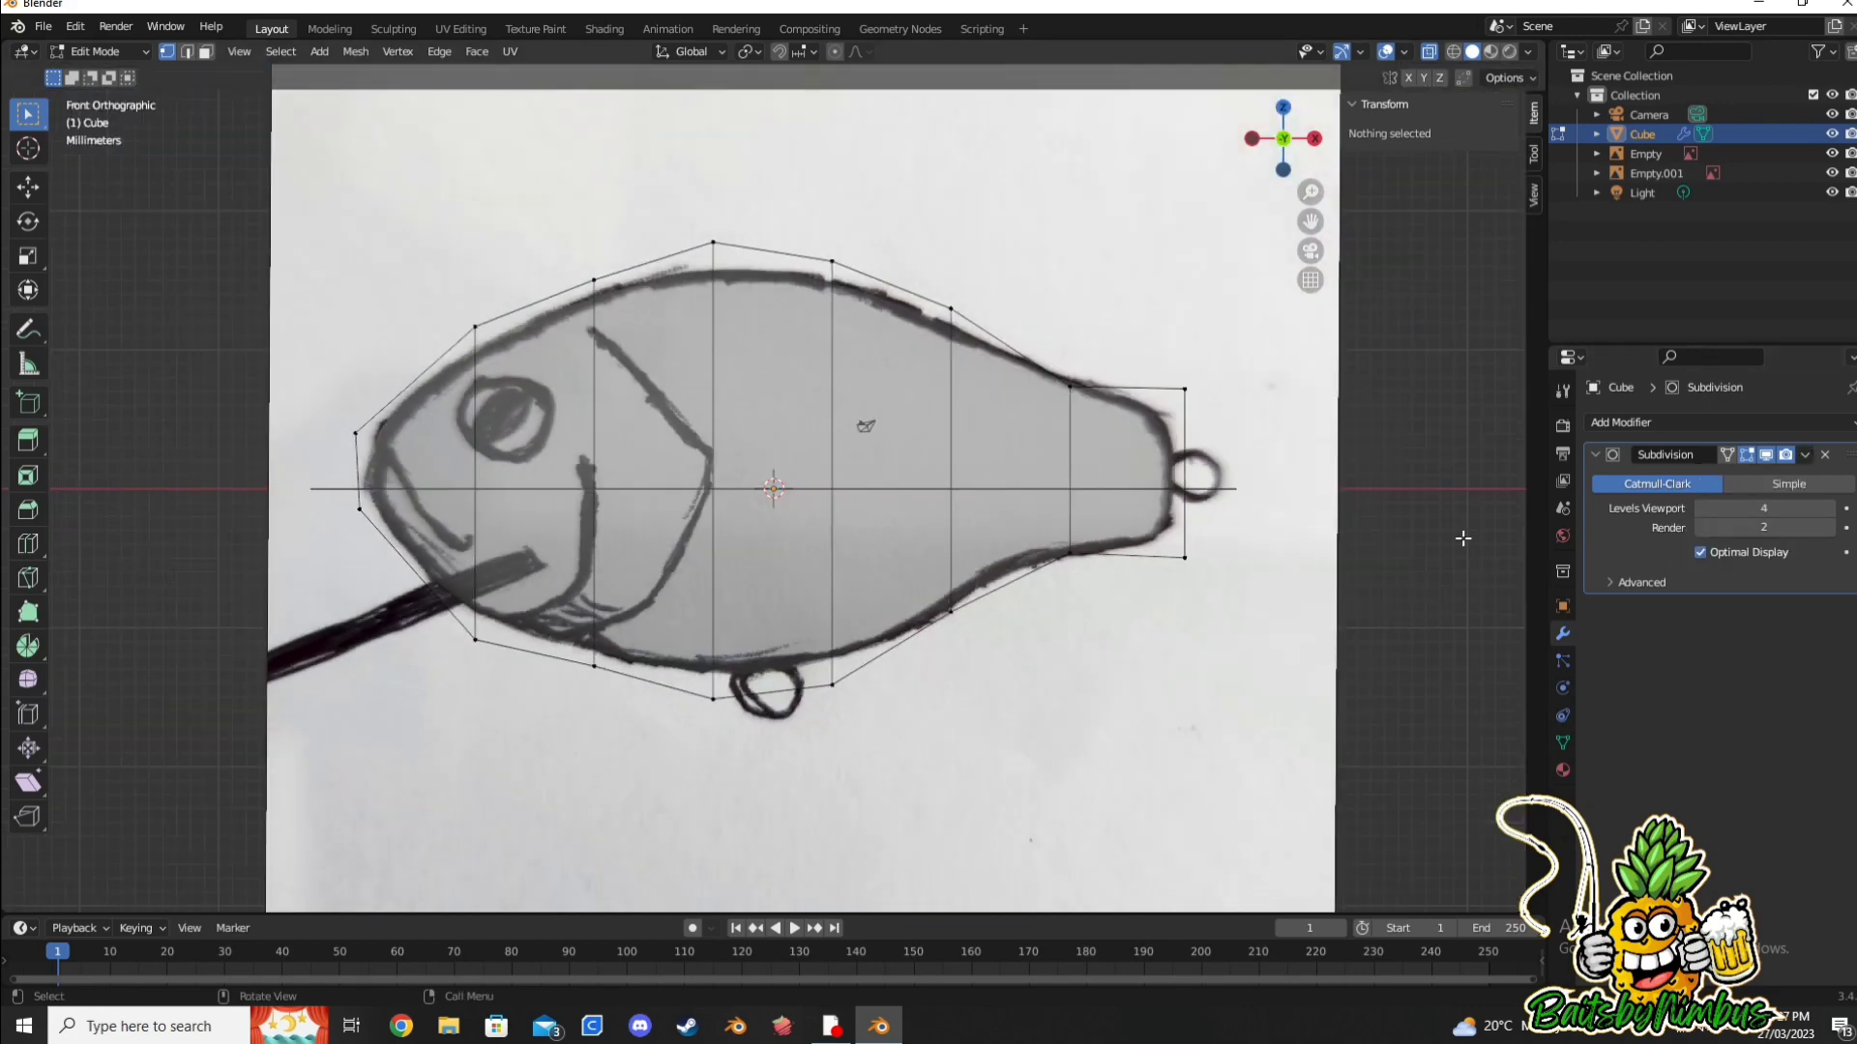
# Step: Return to Object Mode and hide the references to inspect the body, then unhide them
pyautogui.click(96, 51)
pyautogui.press('h')
pyautogui.press('KP_7')
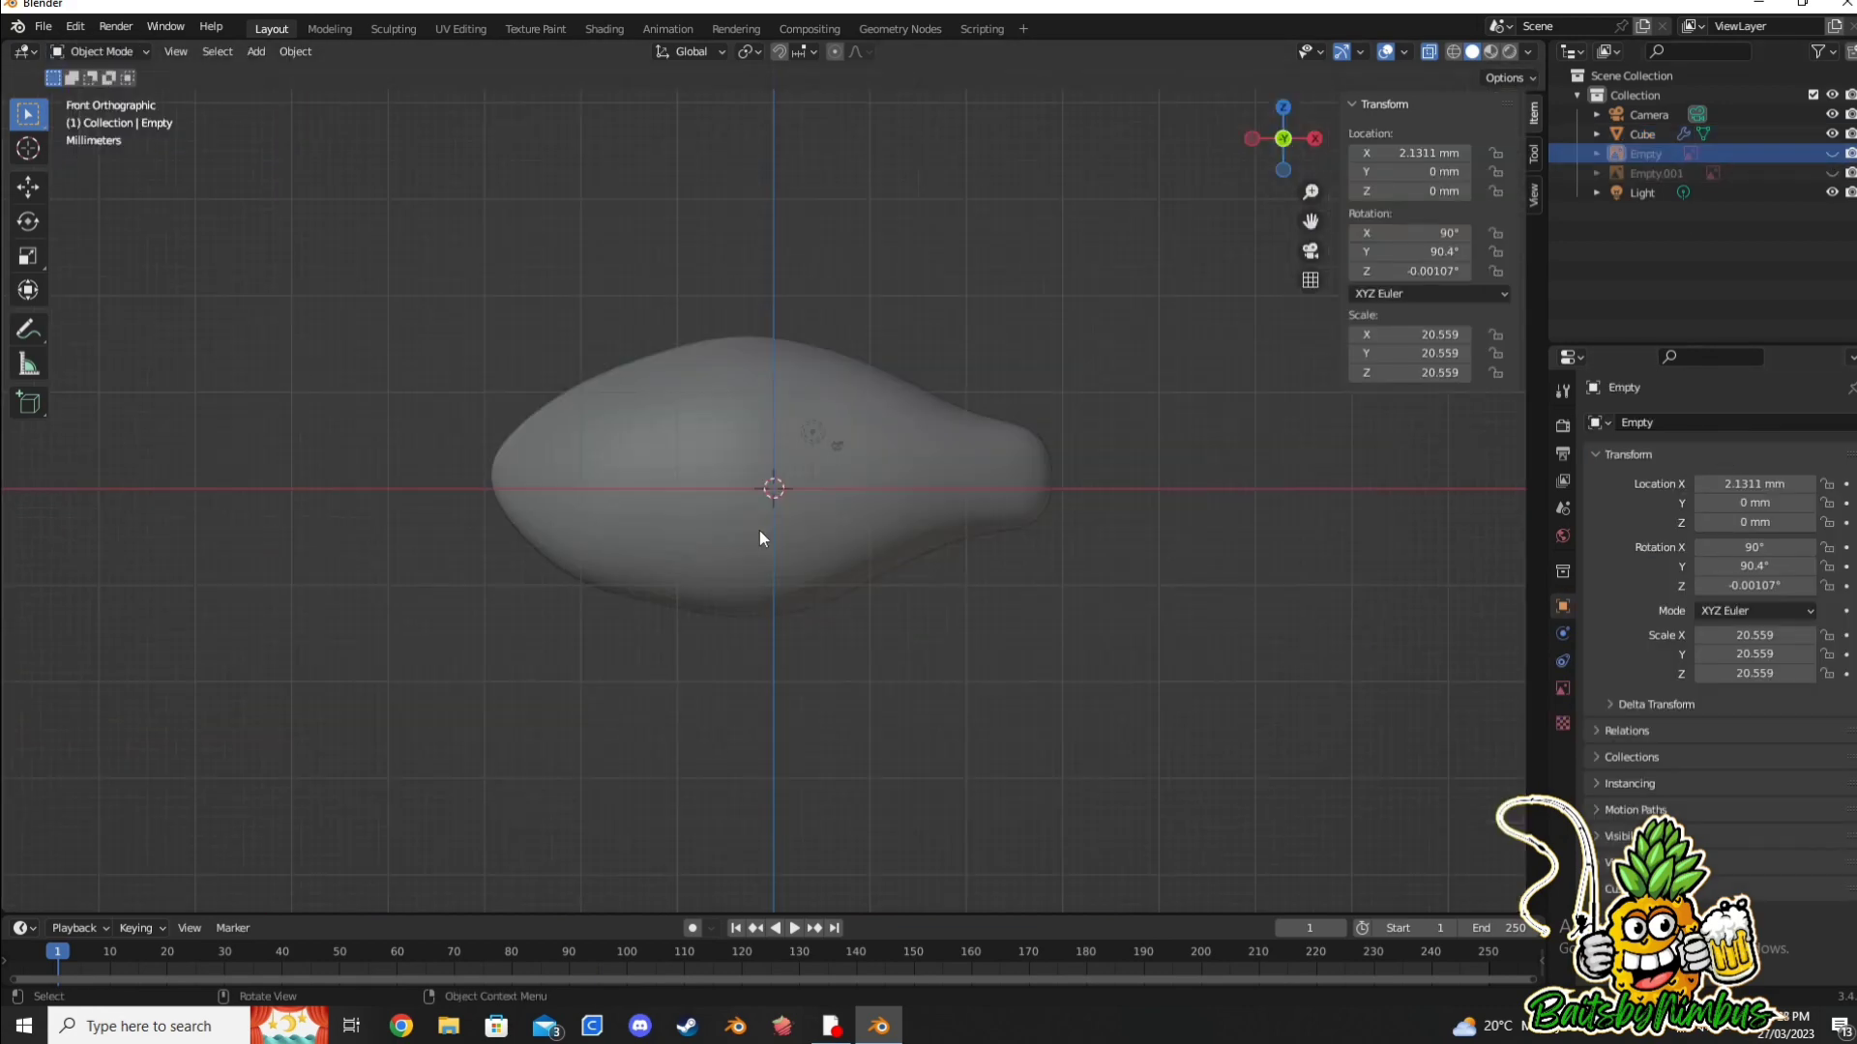
pyautogui.press('KP_1')
pyautogui.hotkey('alt', 'h')
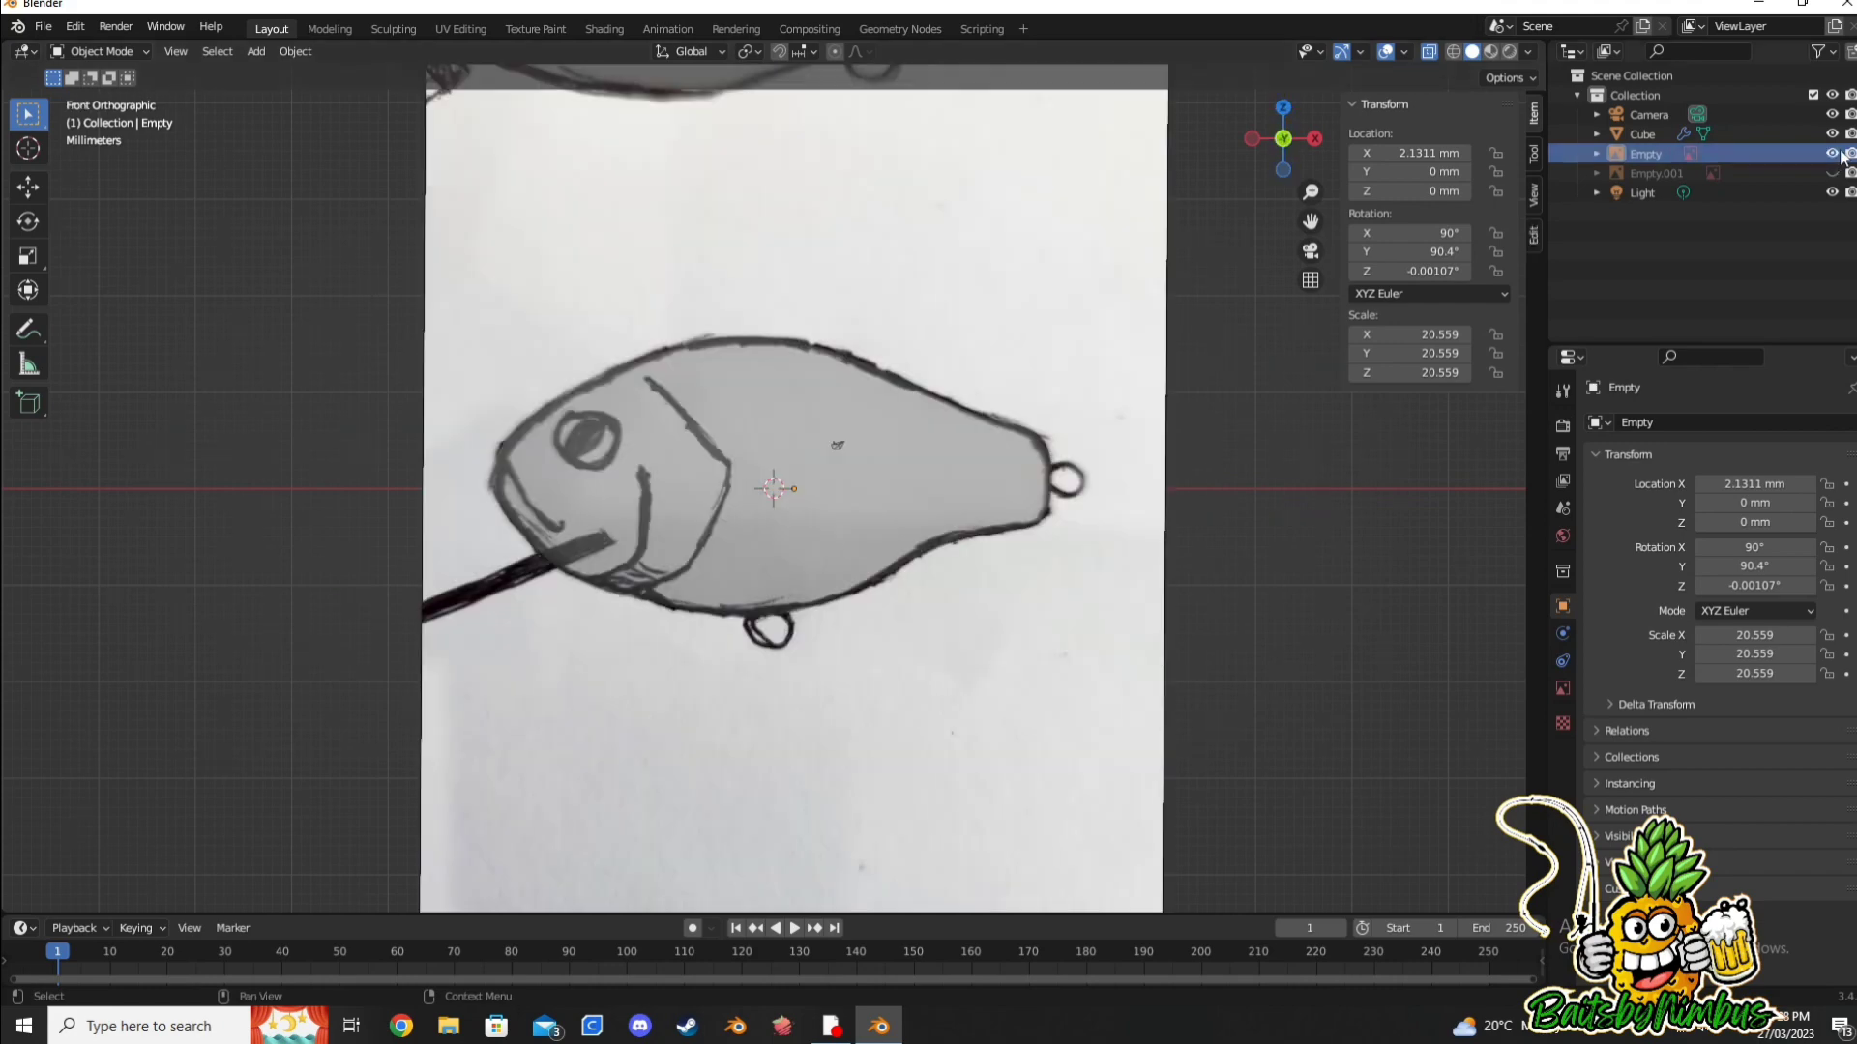
# Step: Apply the lure body's Subdivision modifier to make its smooth geometry permanent
pyautogui.click(1642, 133)
pyautogui.click(1807, 464)
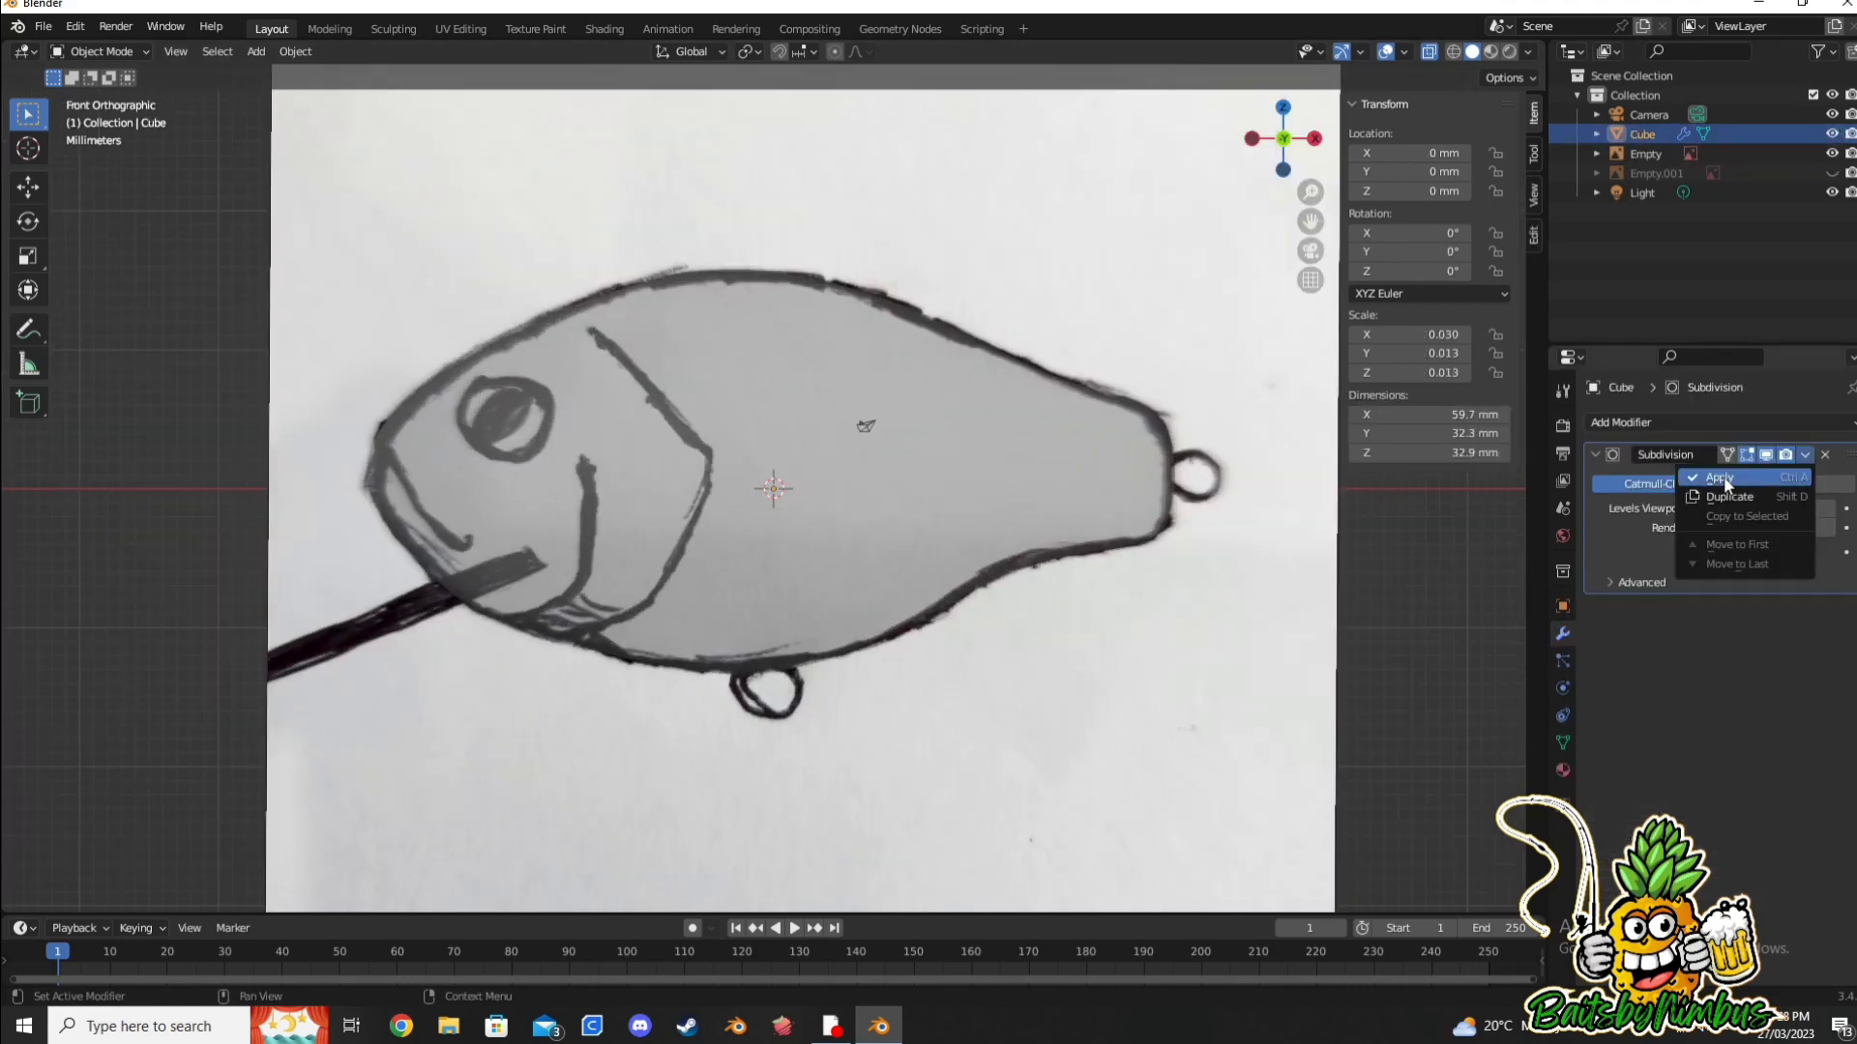
pyautogui.click(1731, 483)
pyautogui.scroll(-1, 1111, 661)
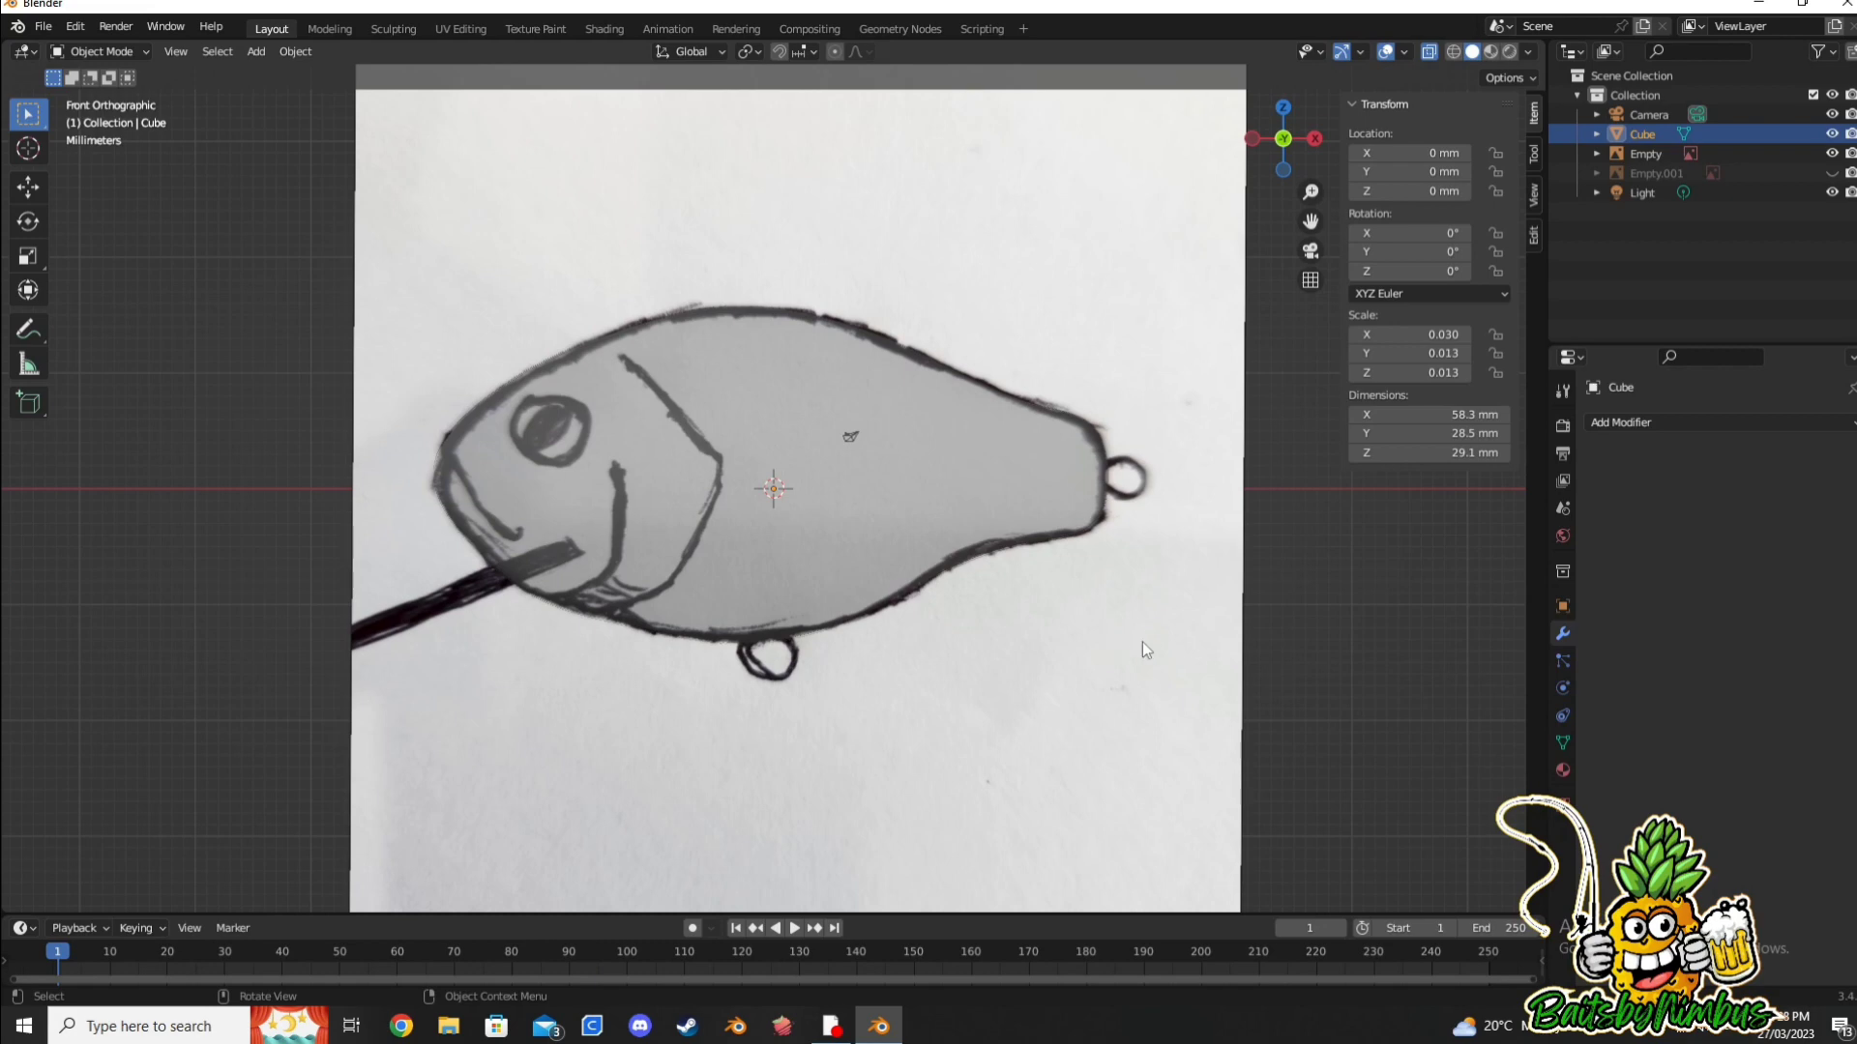
pyautogui.scroll(1, 669, 638)
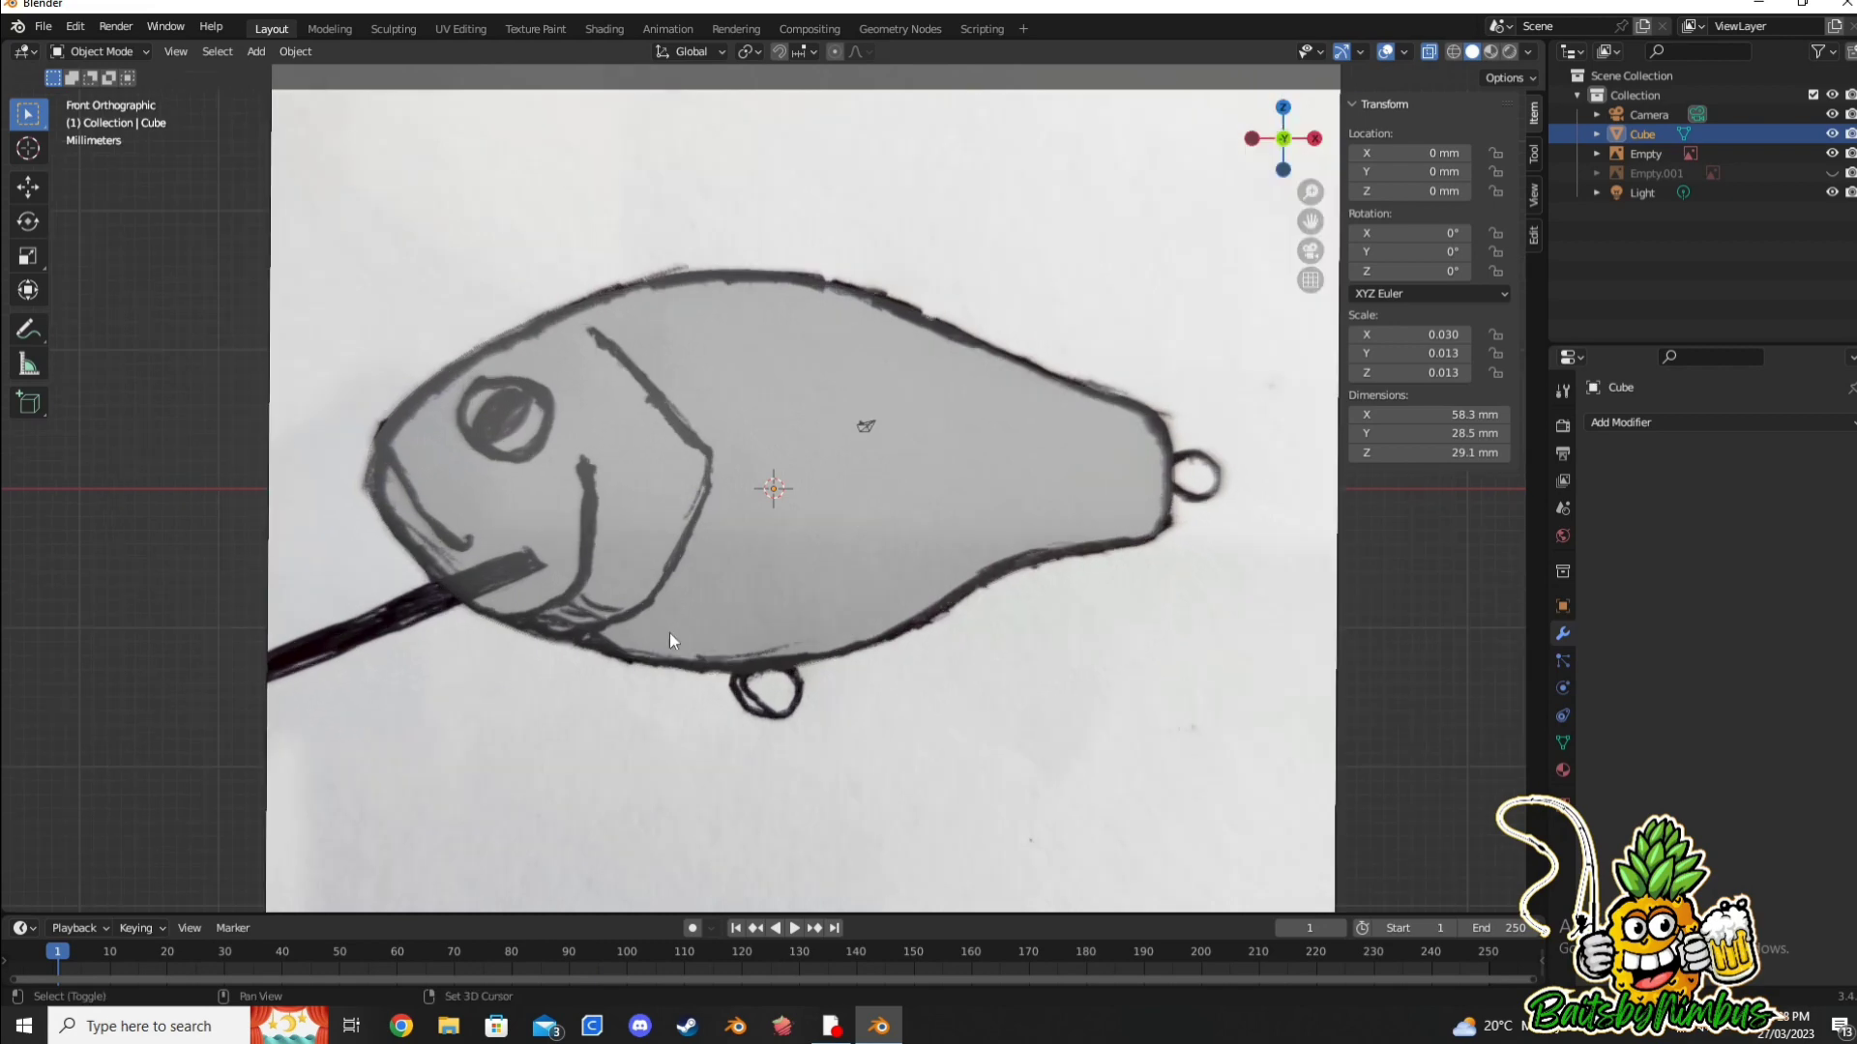
pyautogui.hotkey('shift', 'a')
# Step: Add a cube and size it to 43 × 16 × 2.1 mm
pyautogui.click(749, 421)
pyautogui.press('s')
pyautogui.click(762, 496)
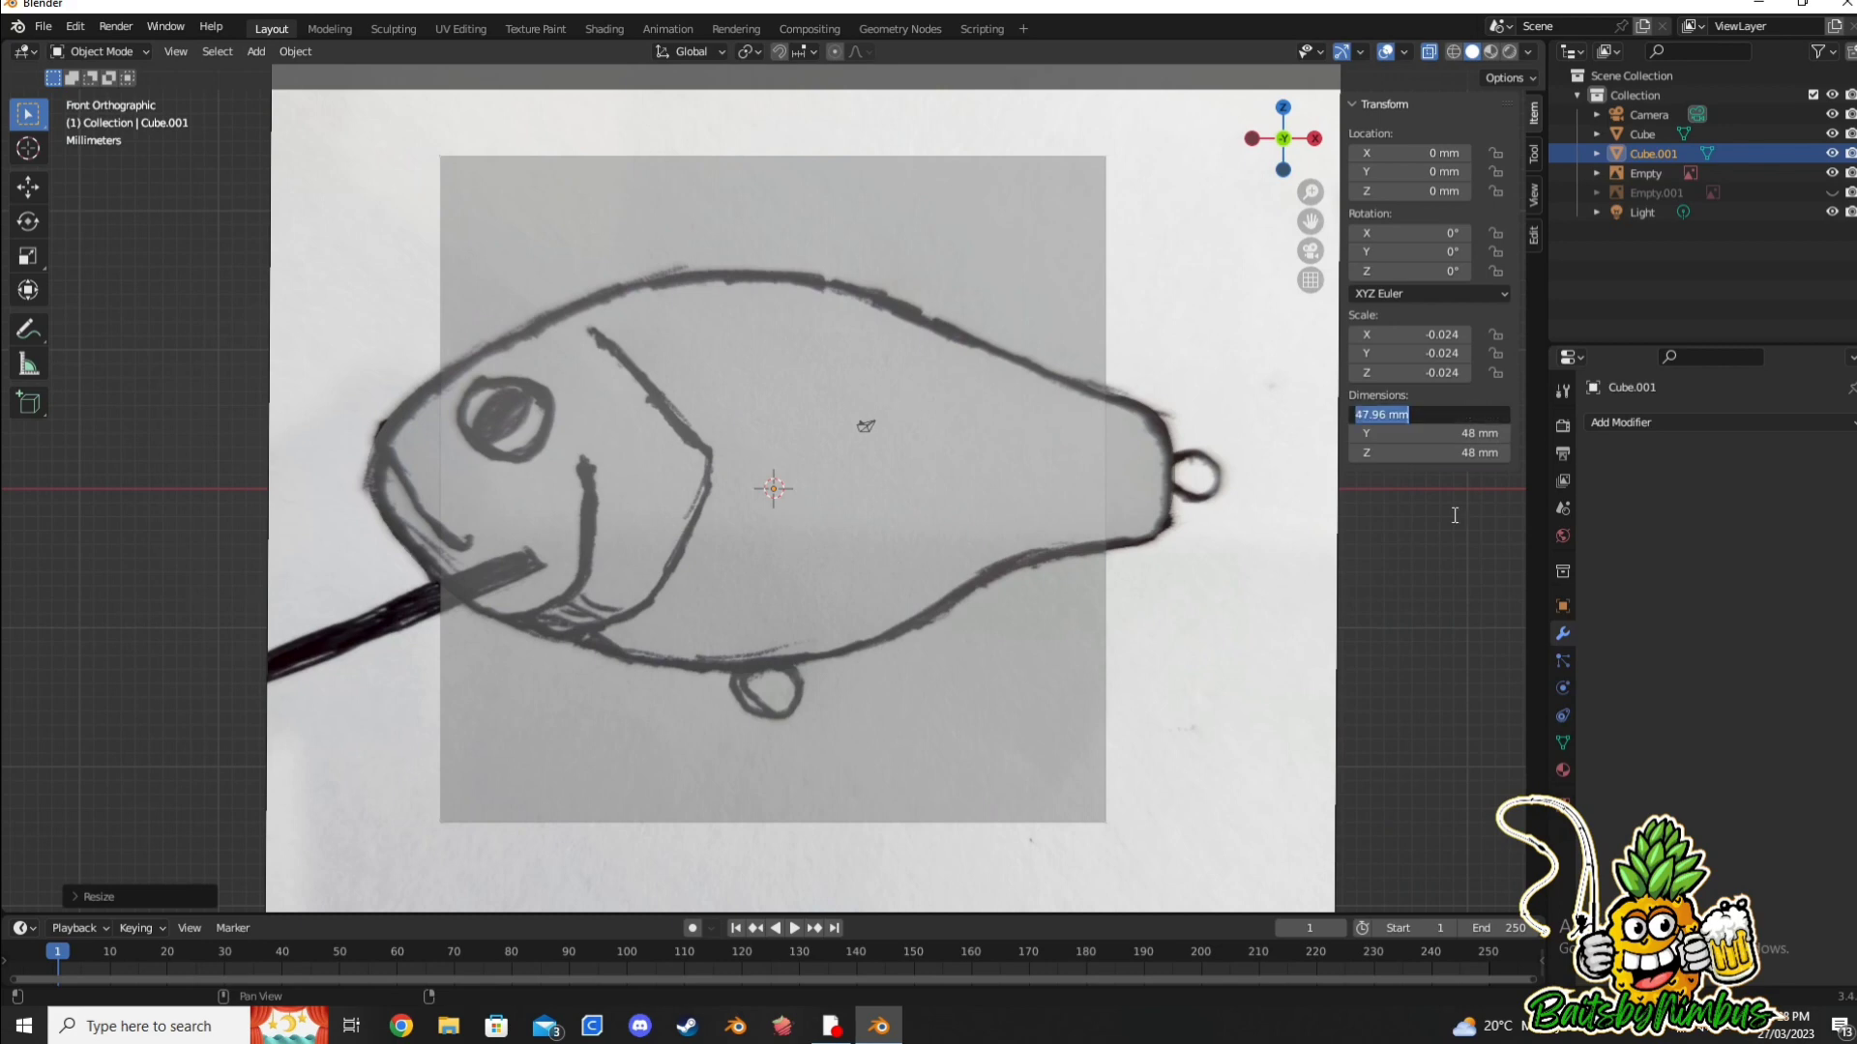
pyautogui.press('Return')
pyautogui.click(1477, 433)
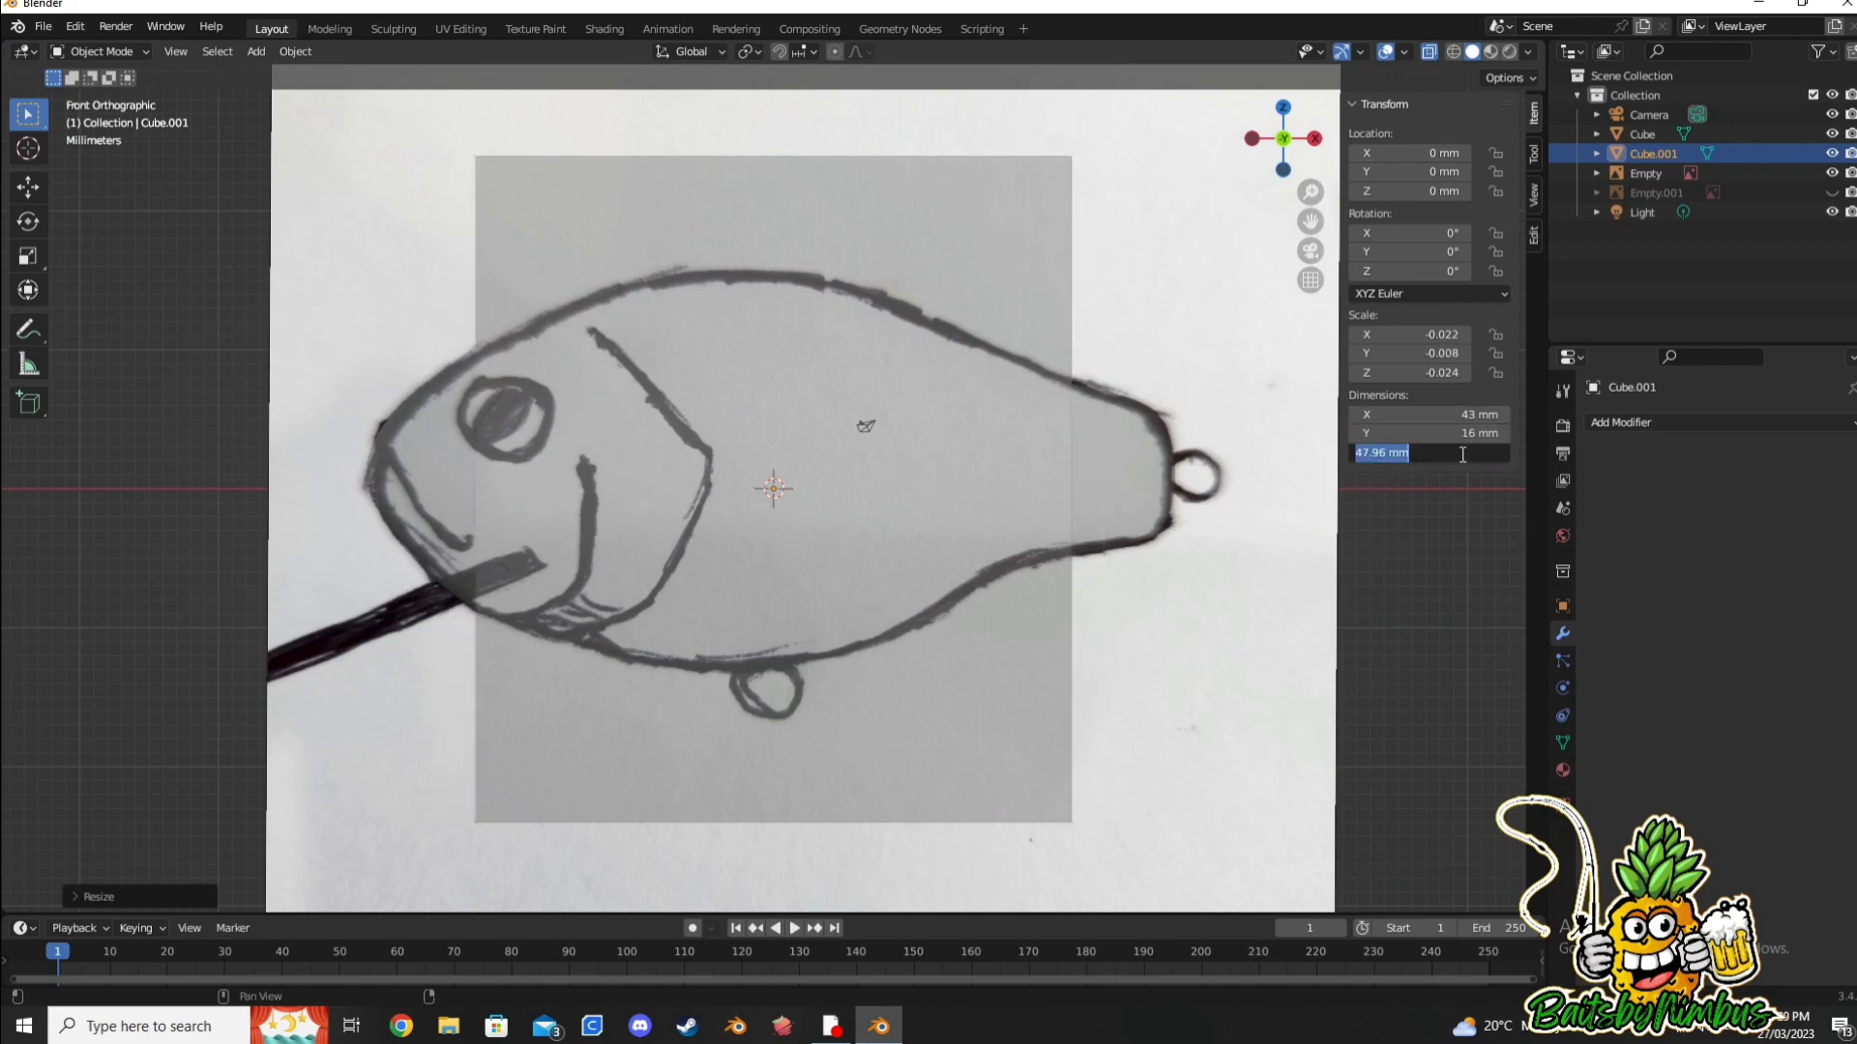
pyautogui.write('2.1')
pyautogui.press('Return')
# Step: Move the slab left of the lure body and rename it bib
pyautogui.press('g')
pyautogui.press('x')
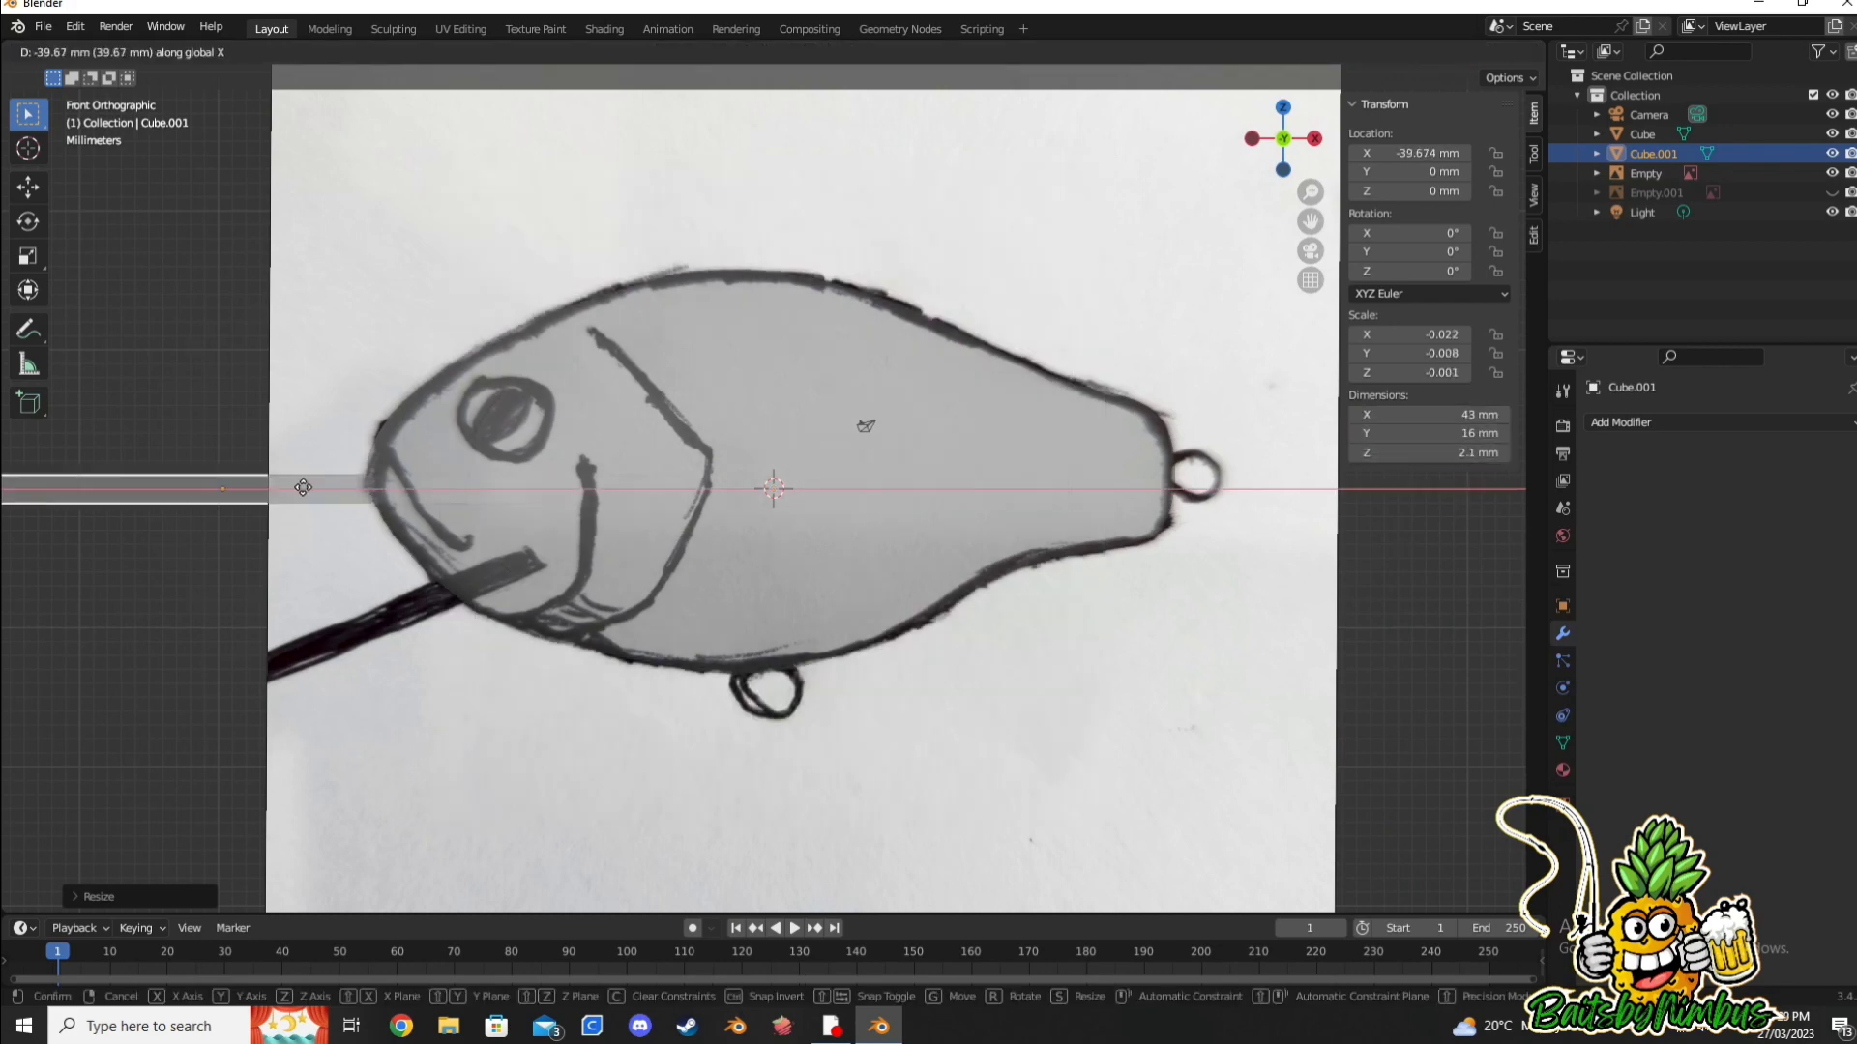
pyautogui.click(74, 483)
pyautogui.scroll(-3, 74, 484)
pyautogui.doubleClick(1652, 153)
pyautogui.write('bib')
pyautogui.press('Return')
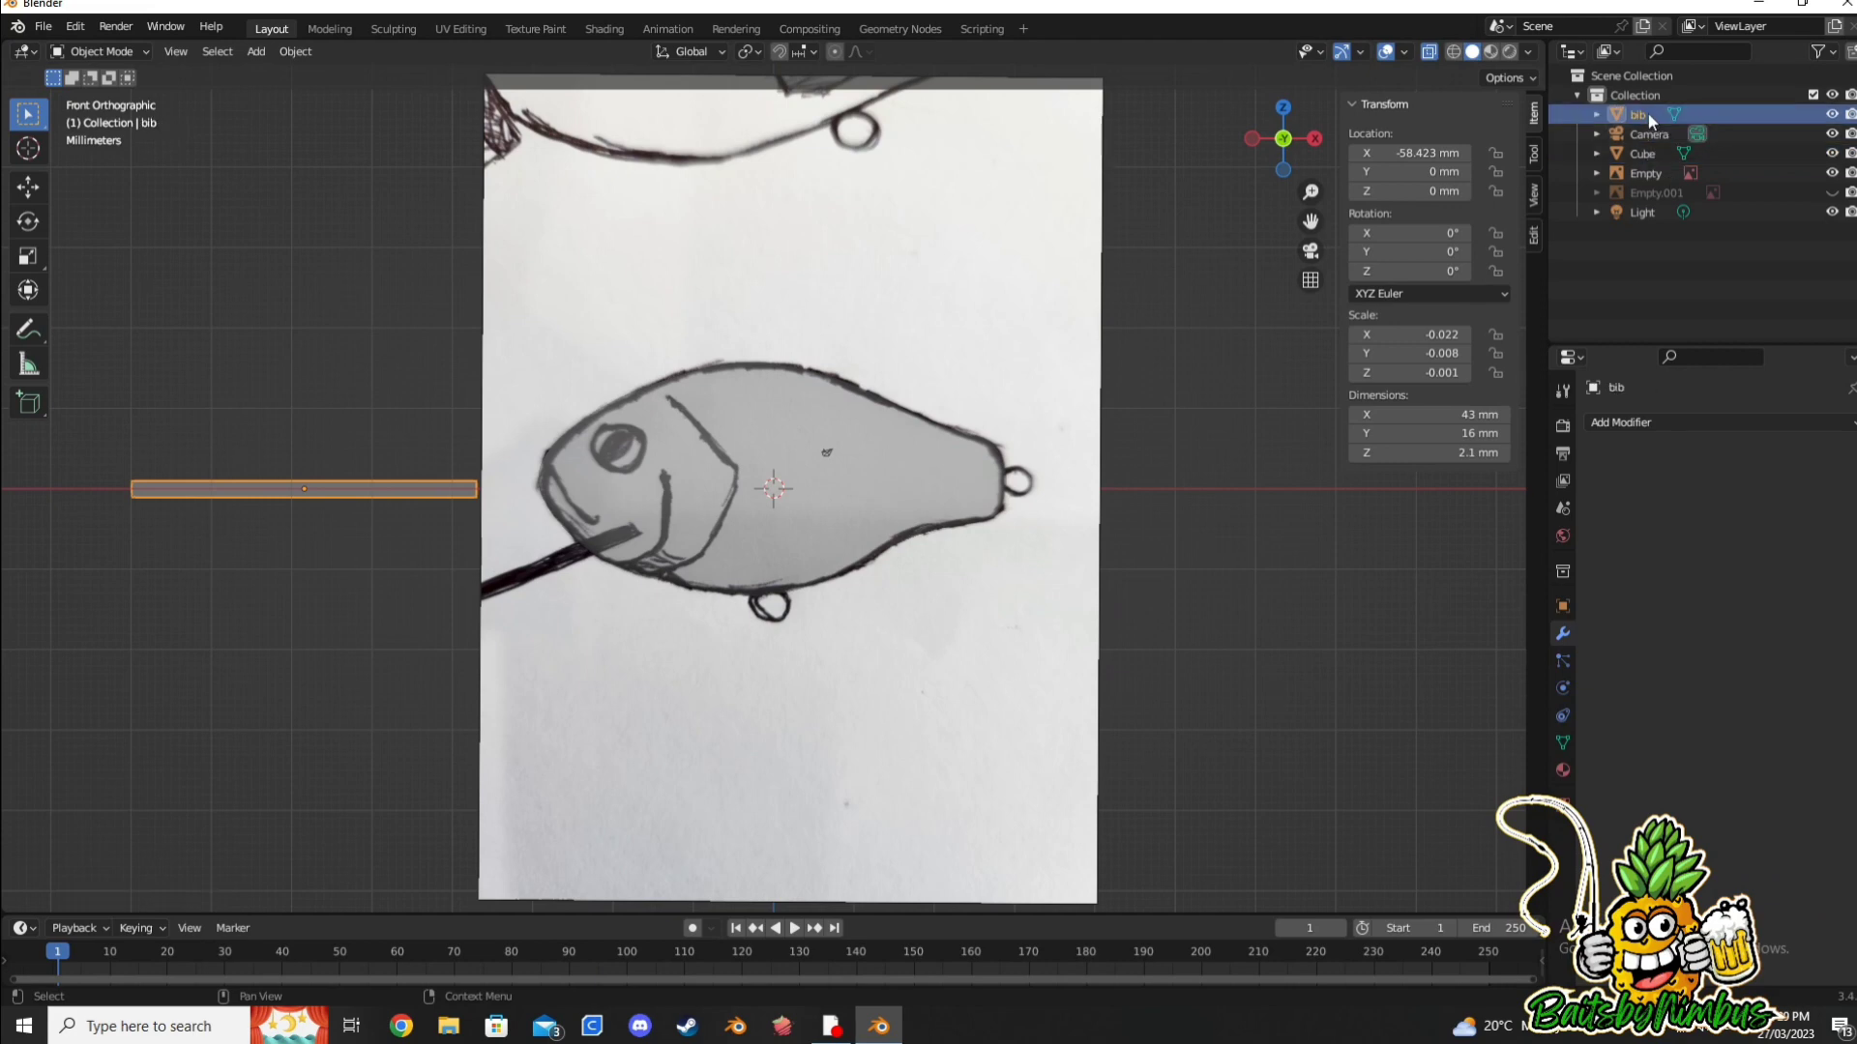
pyautogui.doubleClick(1644, 153)
pyautogui.write('lur')
# Step: Finish naming the body 'lure' and add a cylinder with a 4 mm radius
pyautogui.press('Return')
pyautogui.hotkey('shift', 'a')
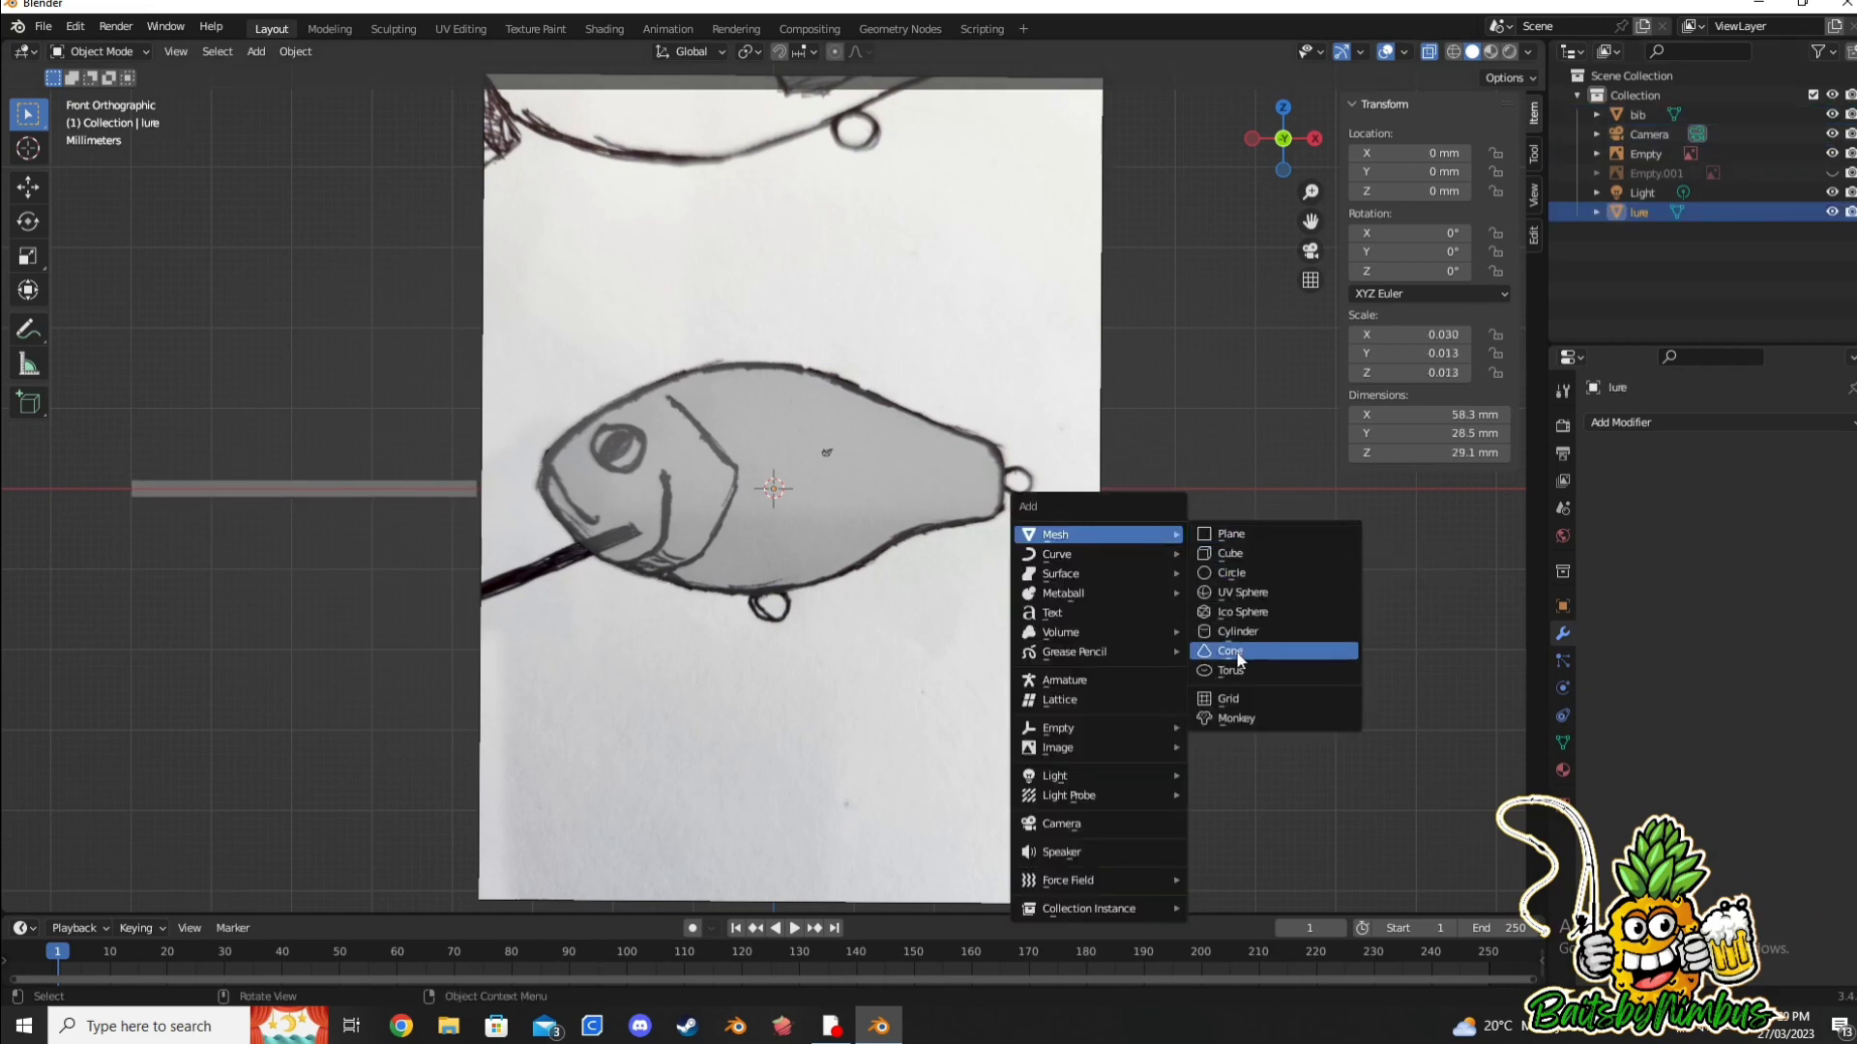
pyautogui.click(1245, 649)
pyautogui.click(116, 890)
pyautogui.click(245, 663)
pyautogui.write('4')
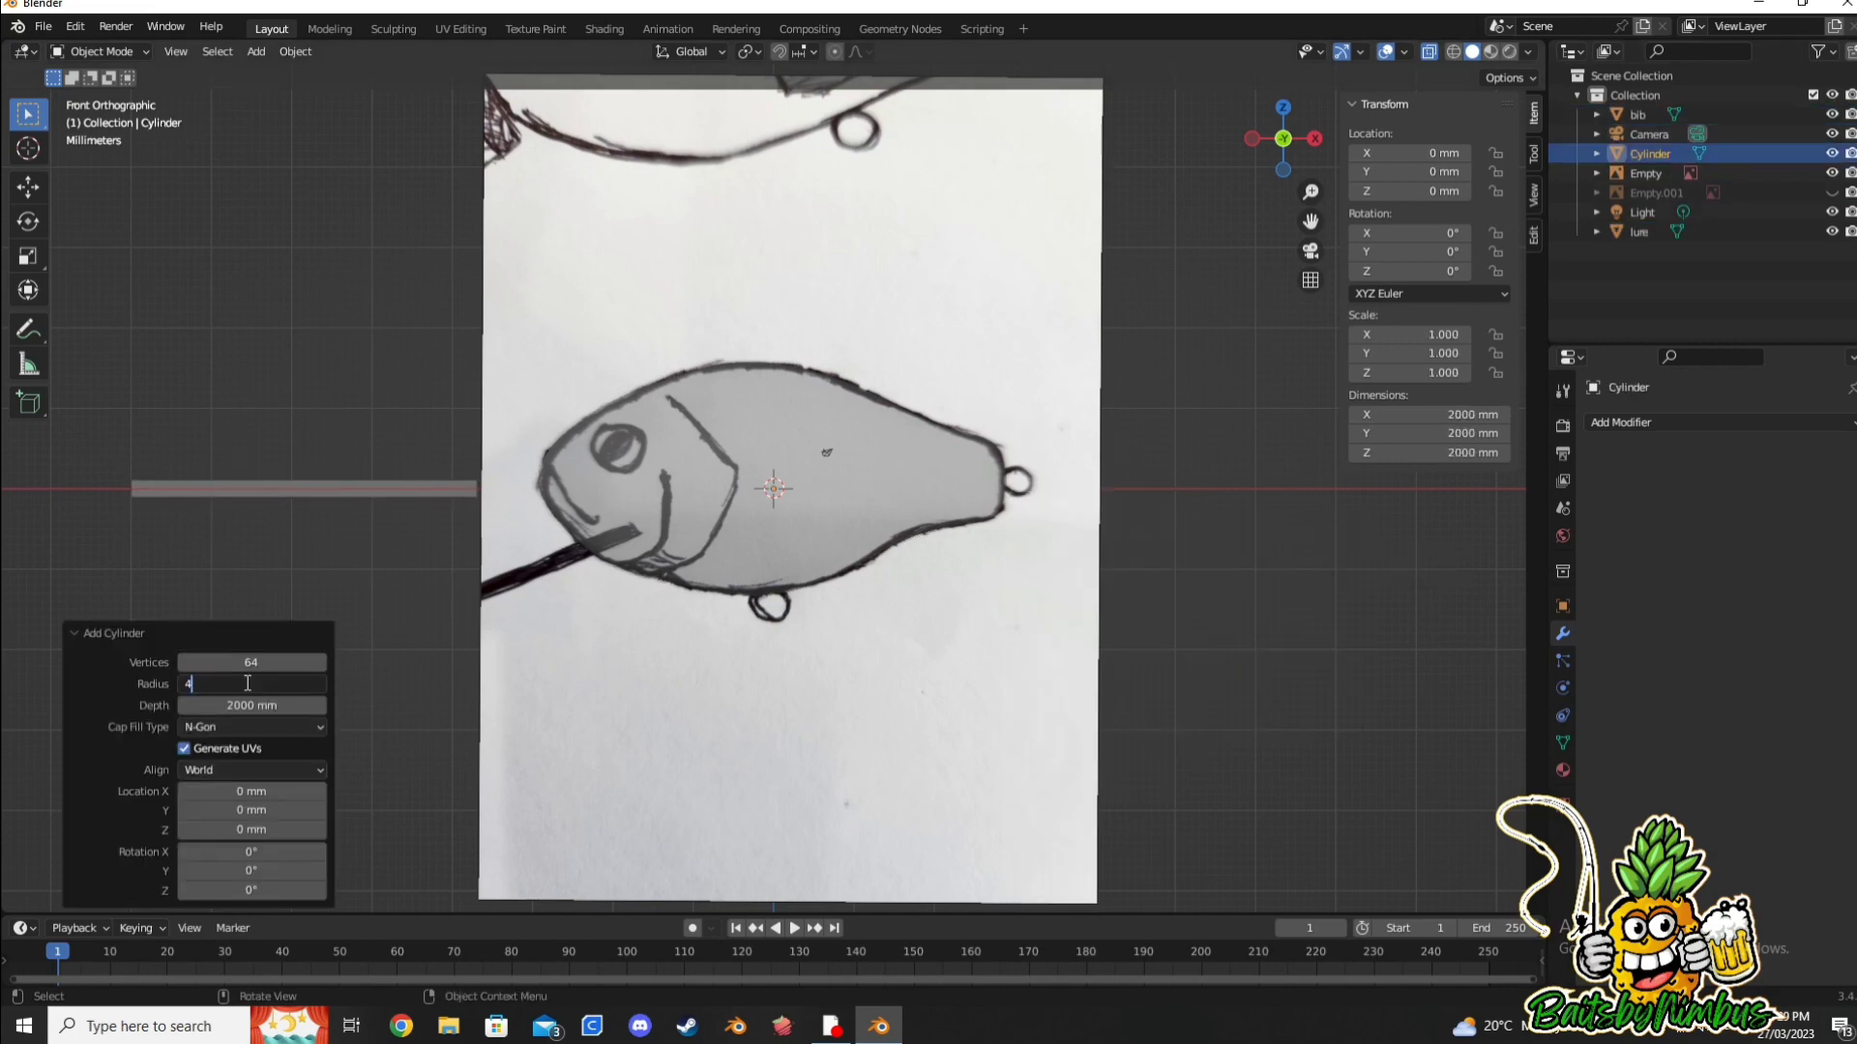
pyautogui.press('Return')
pyautogui.press('Return')
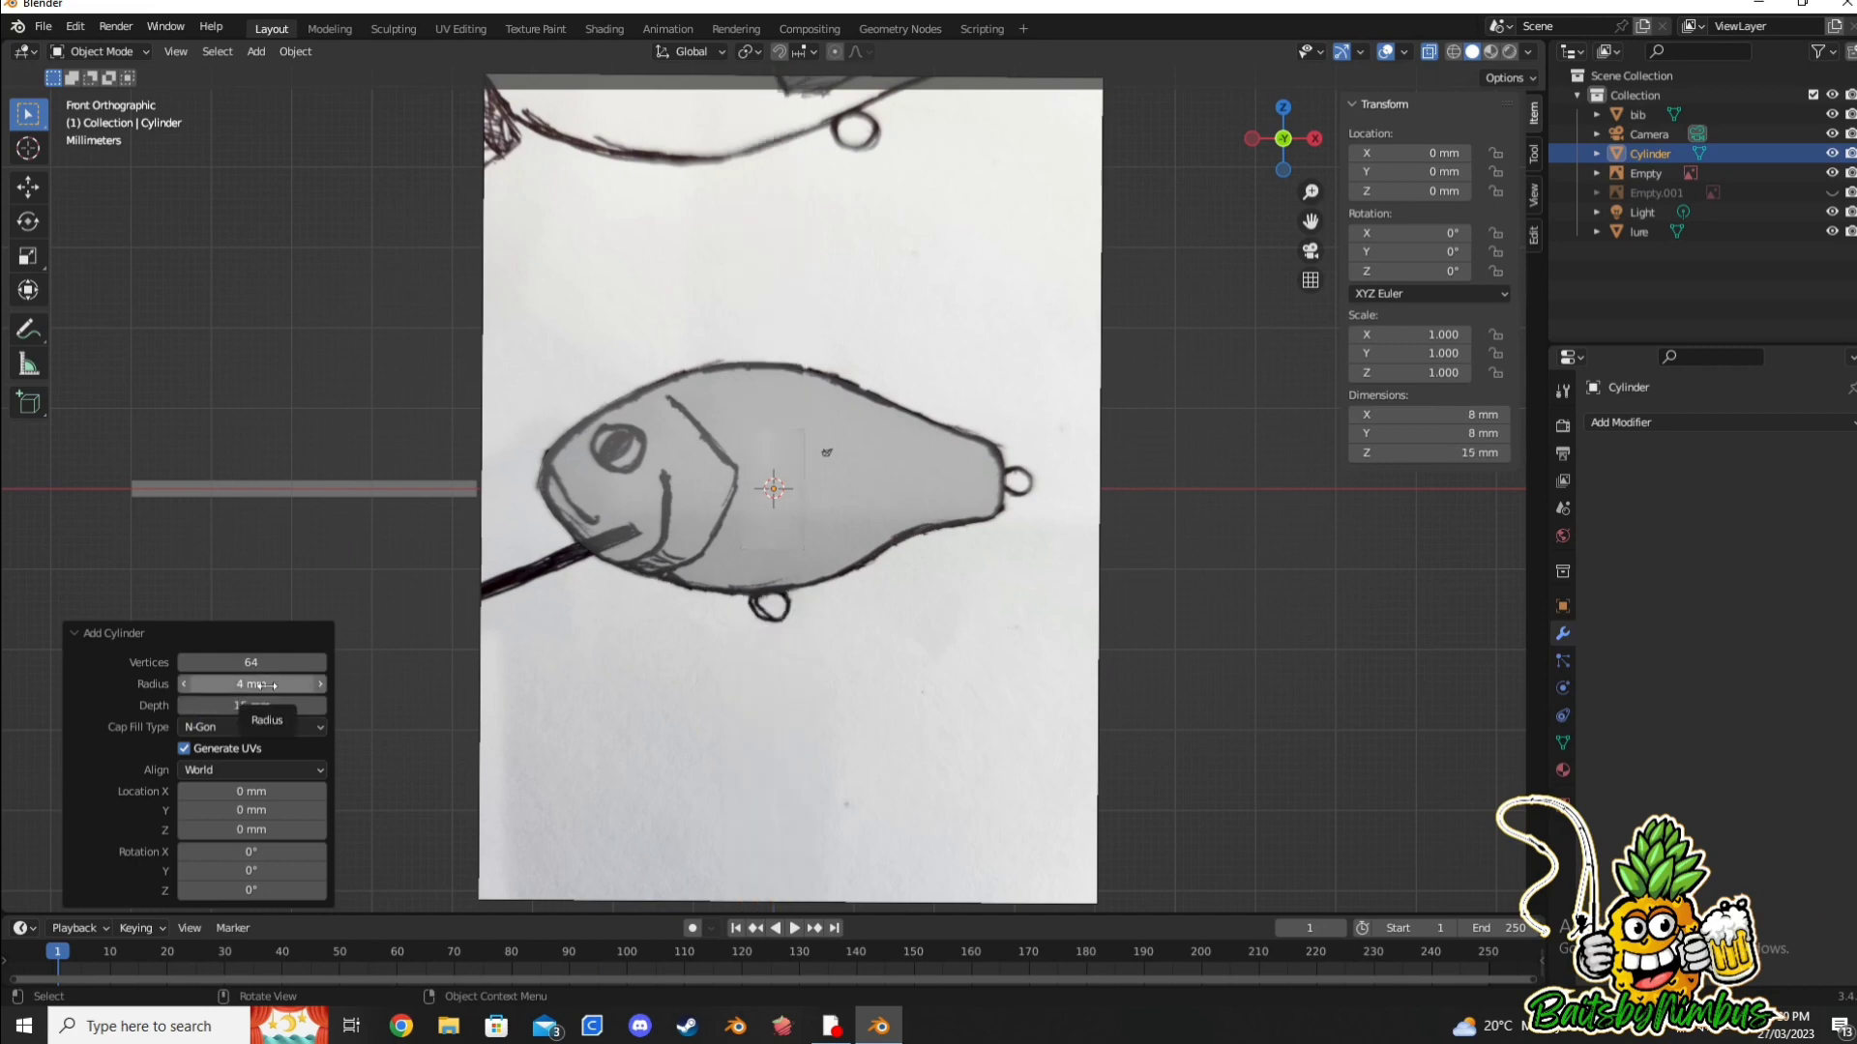
# Step: Place the cylinder right of the lure and turn it to lie horizontally
pyautogui.press('g')
pyautogui.press('x')
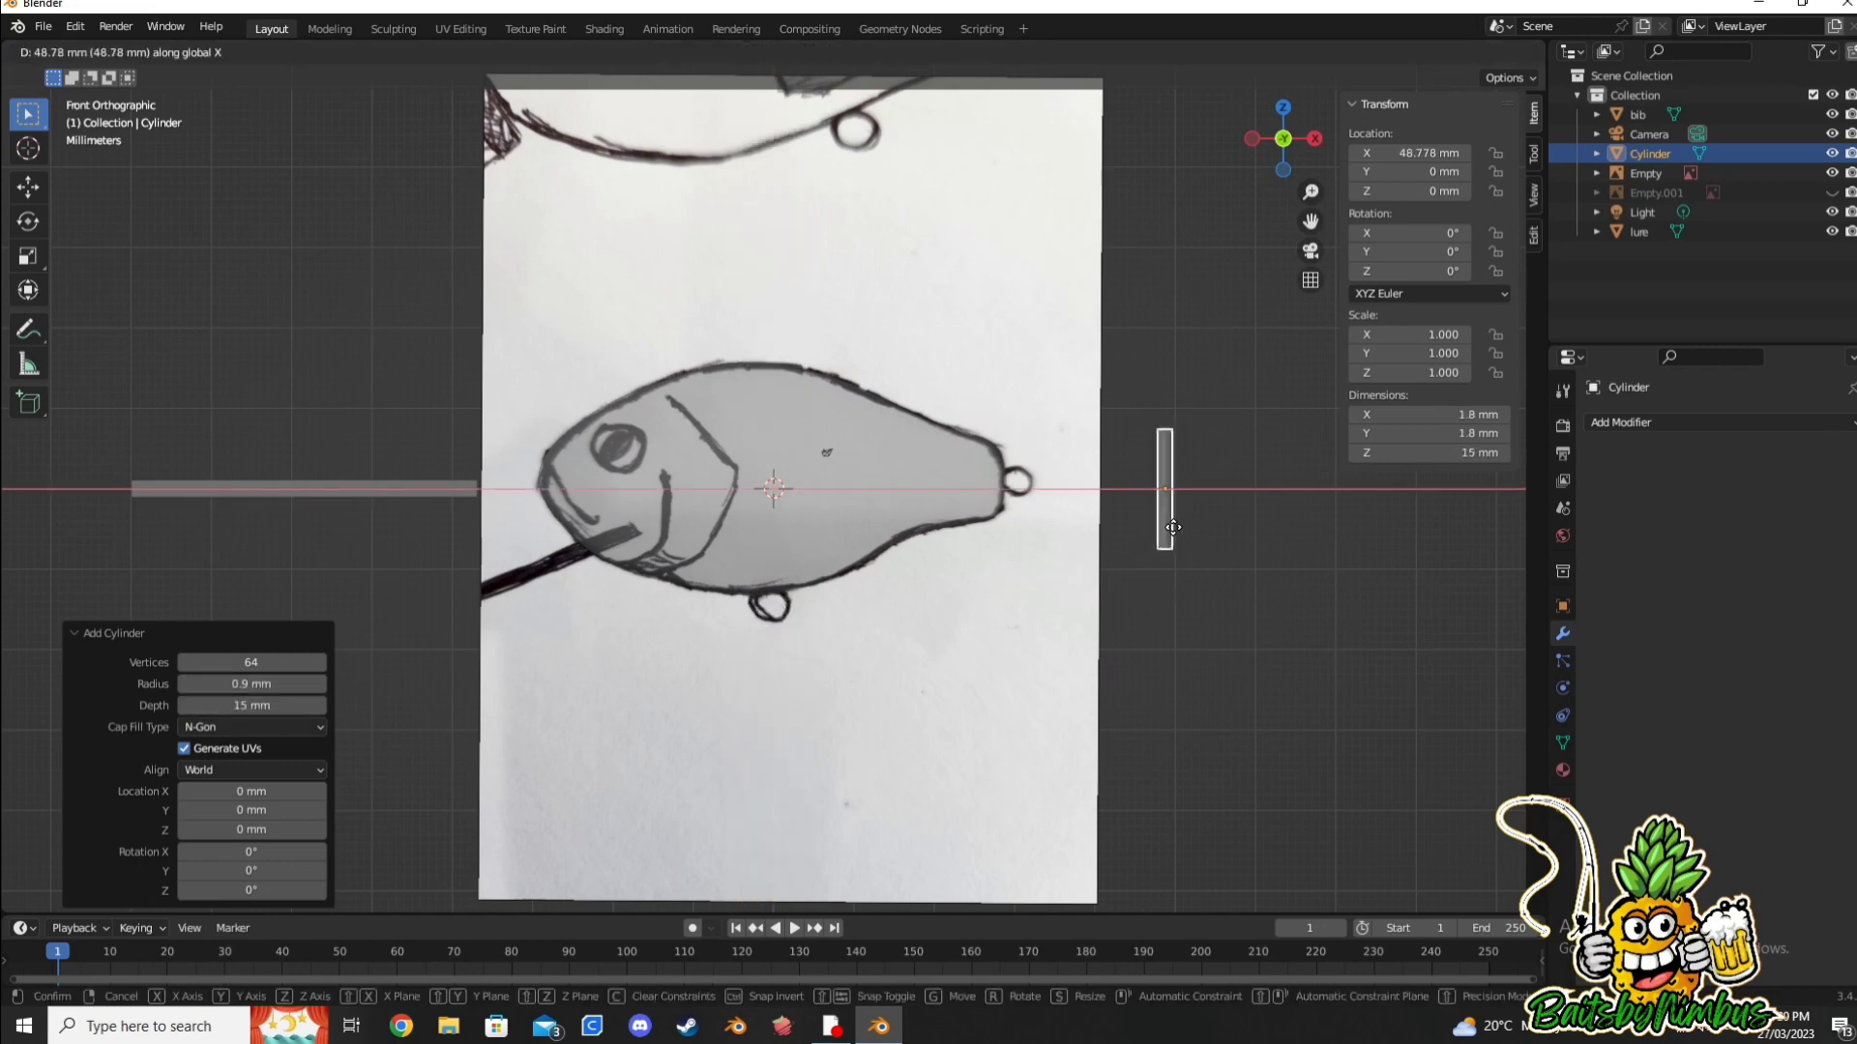
pyautogui.click(1169, 489)
pyautogui.press('r')
pyautogui.rightClick(1205, 507)
pyautogui.click(1205, 507)
# Step: Duplicate the cylinder, stand the copy upright and place it below the belly loop
pyautogui.hotkey('shift', 'd')
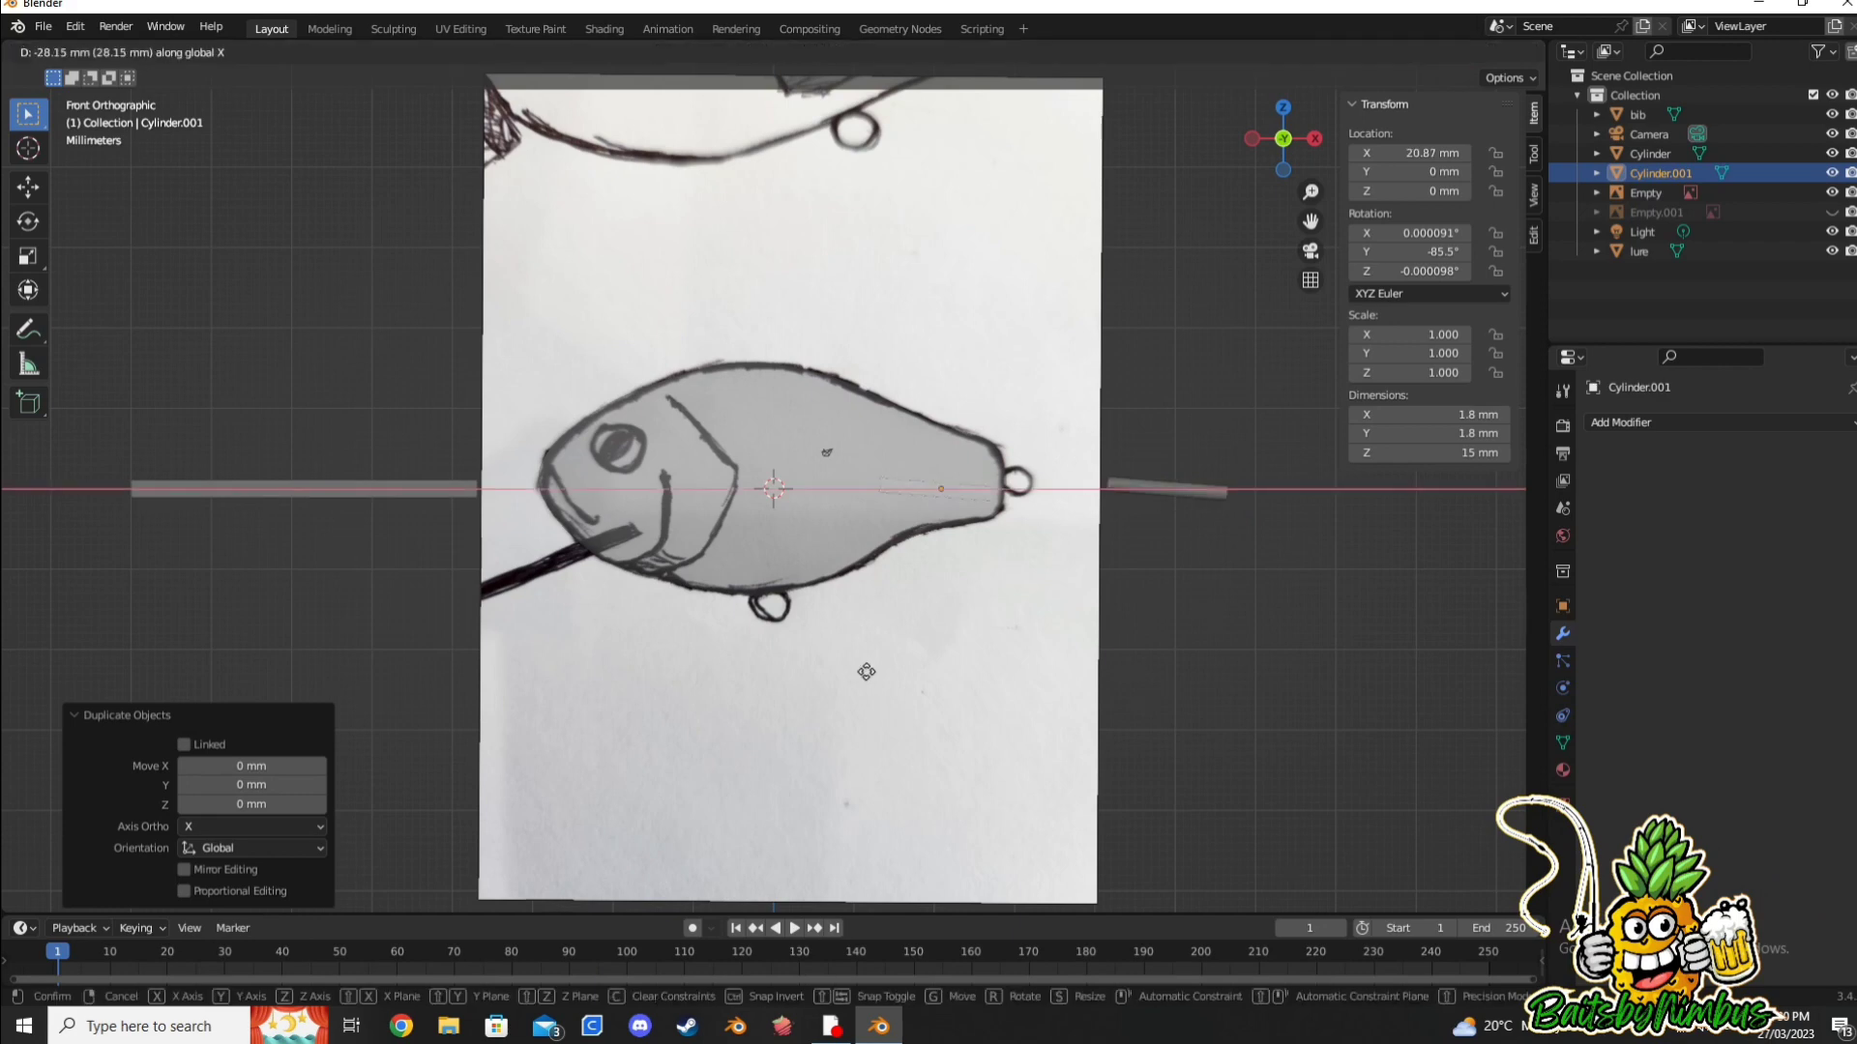
pyautogui.press('z')
pyautogui.press('Return')
pyautogui.press('s')
pyautogui.click(402, 568)
pyautogui.press('g')
pyautogui.press('z')
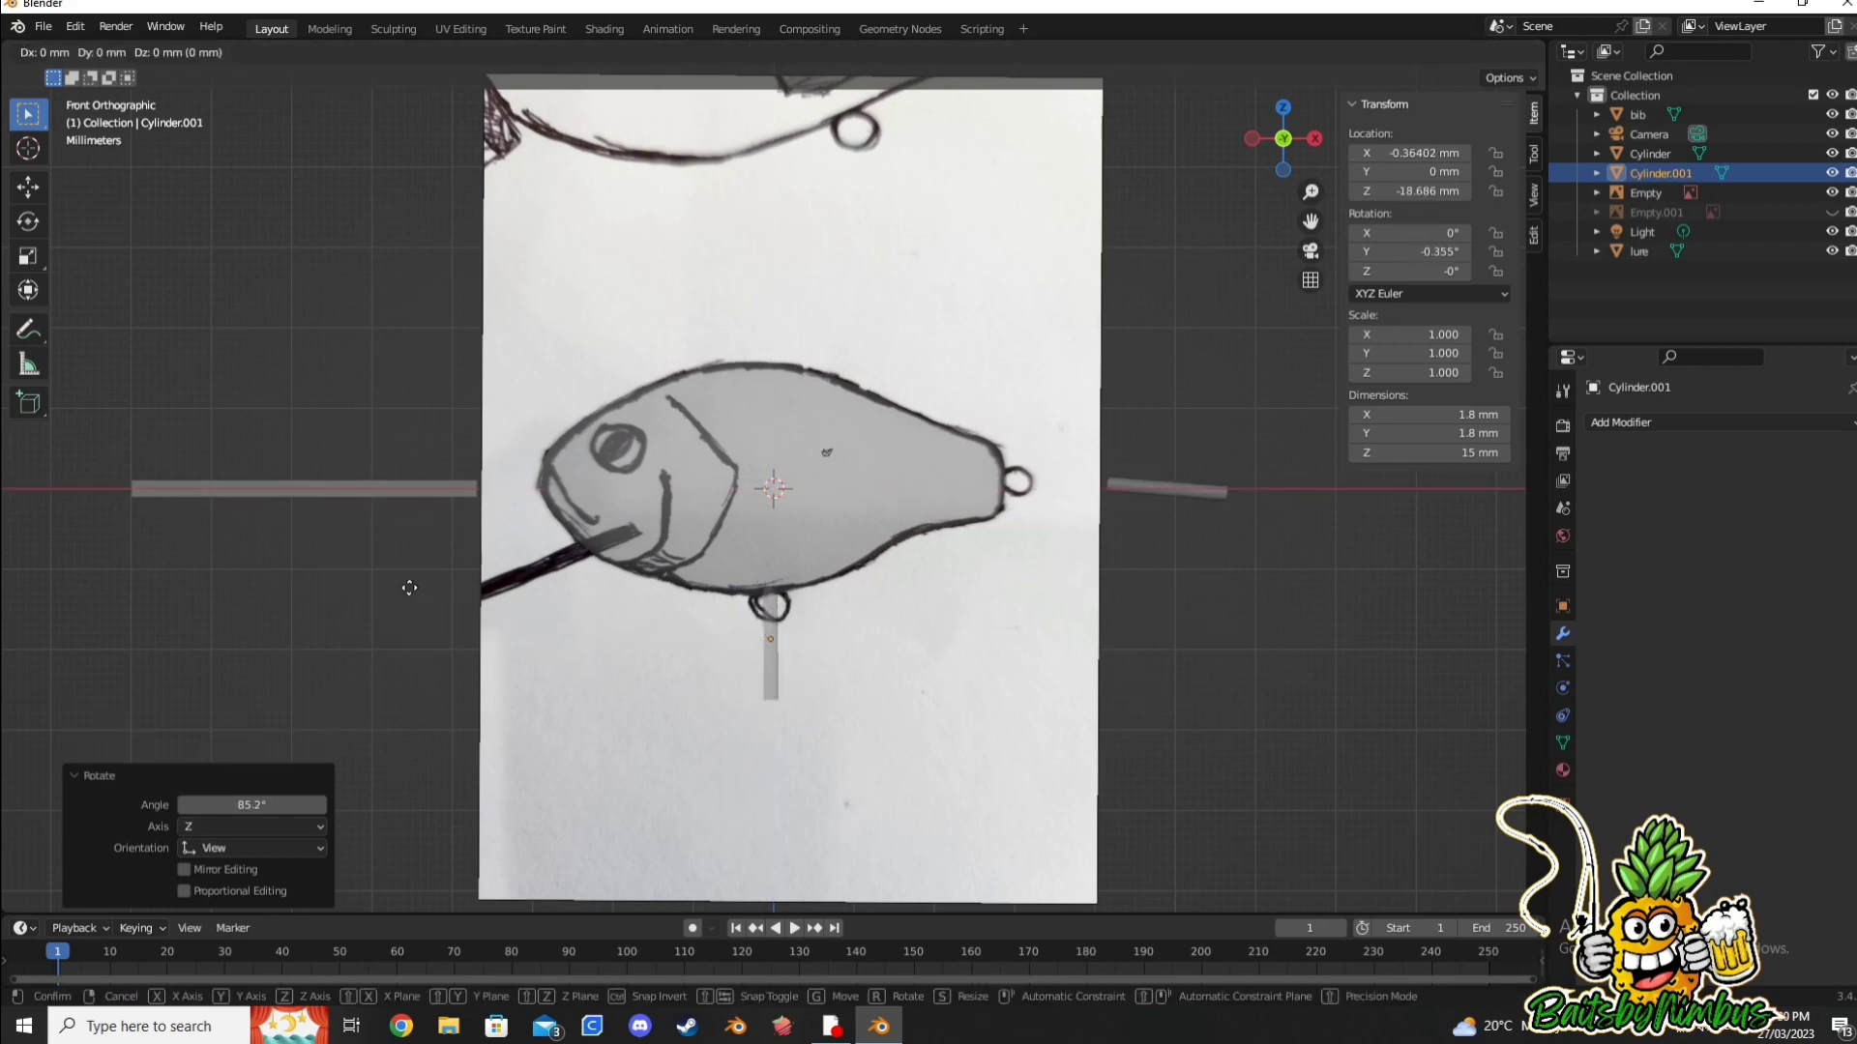
pyautogui.press('Return')
# Step: Duplicate the lure body in place and shrink the copy into a smaller inner body
pyautogui.hotkey('alt', 'a')
pyautogui.scroll(1, 773, 535)
pyautogui.click(774, 535)
pyautogui.scroll(1, 774, 534)
pyautogui.rightClick(808, 435)
pyautogui.click(809, 435)
pyautogui.press('s')
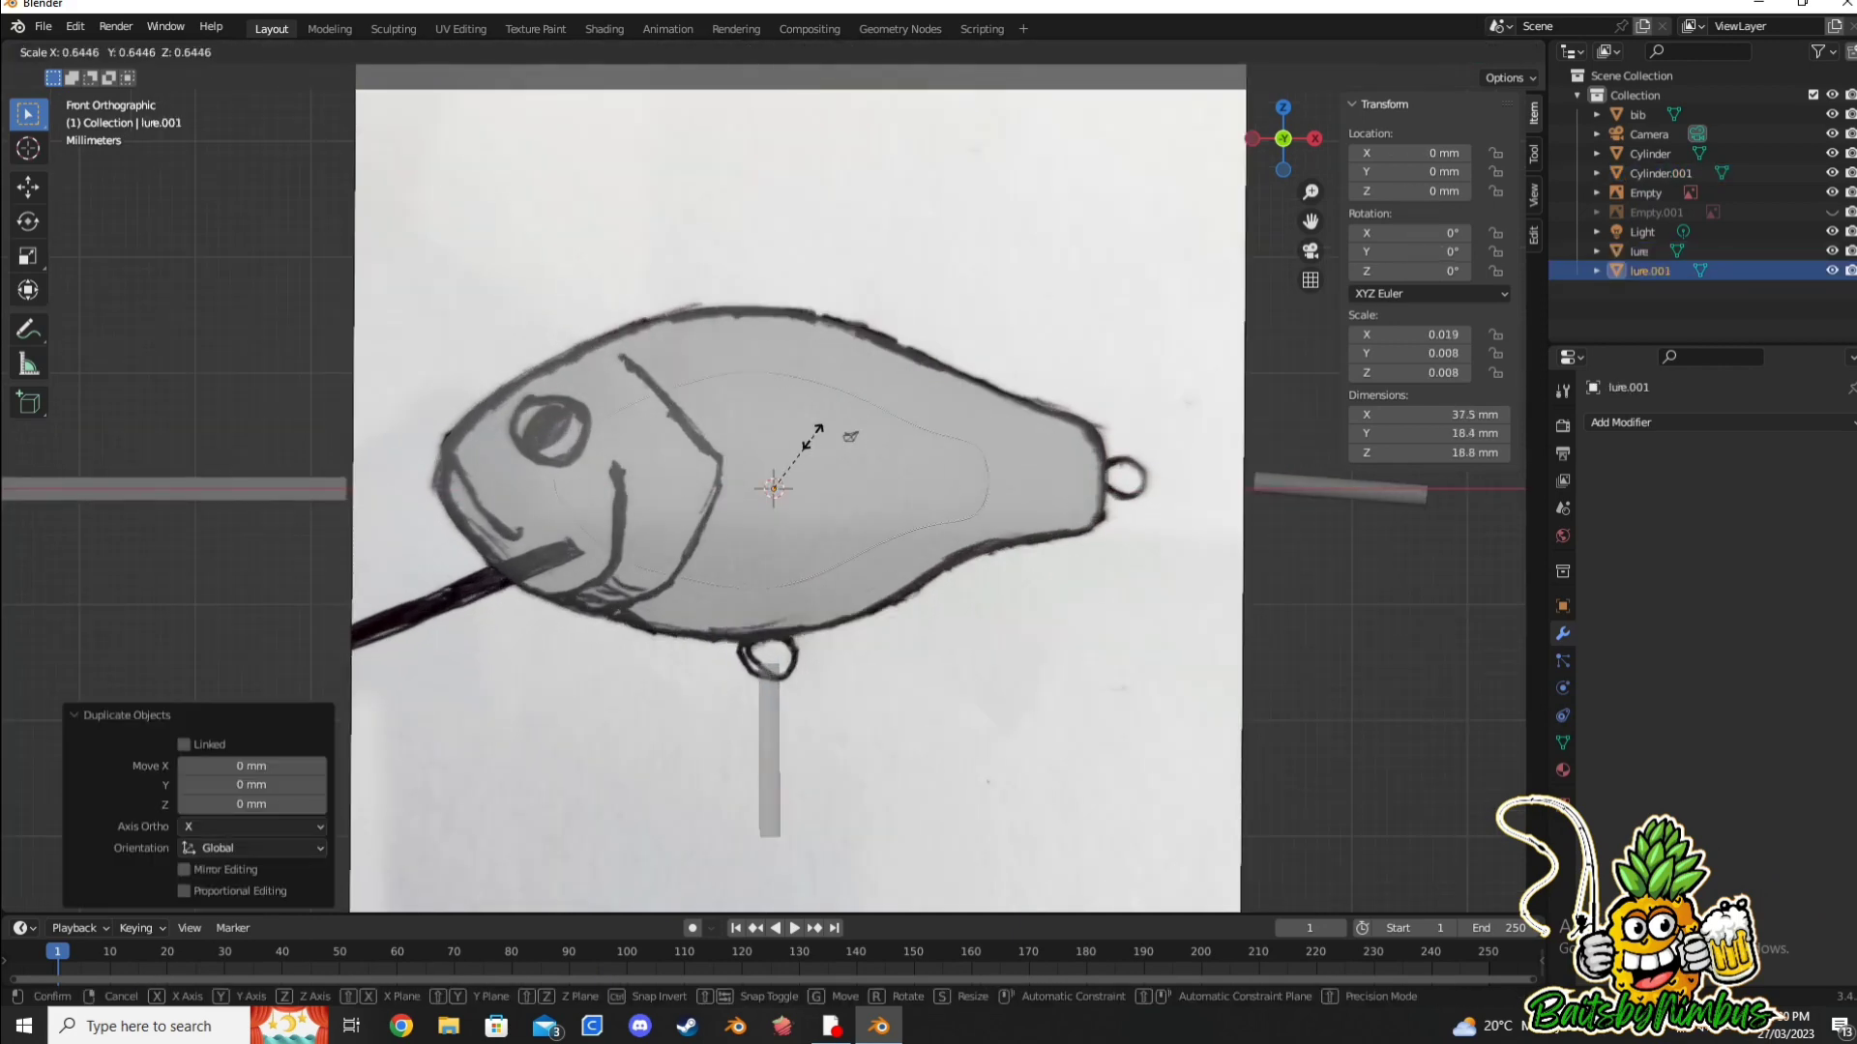
pyautogui.rightClick(849, 437)
pyautogui.press('r')
pyautogui.click(831, 440)
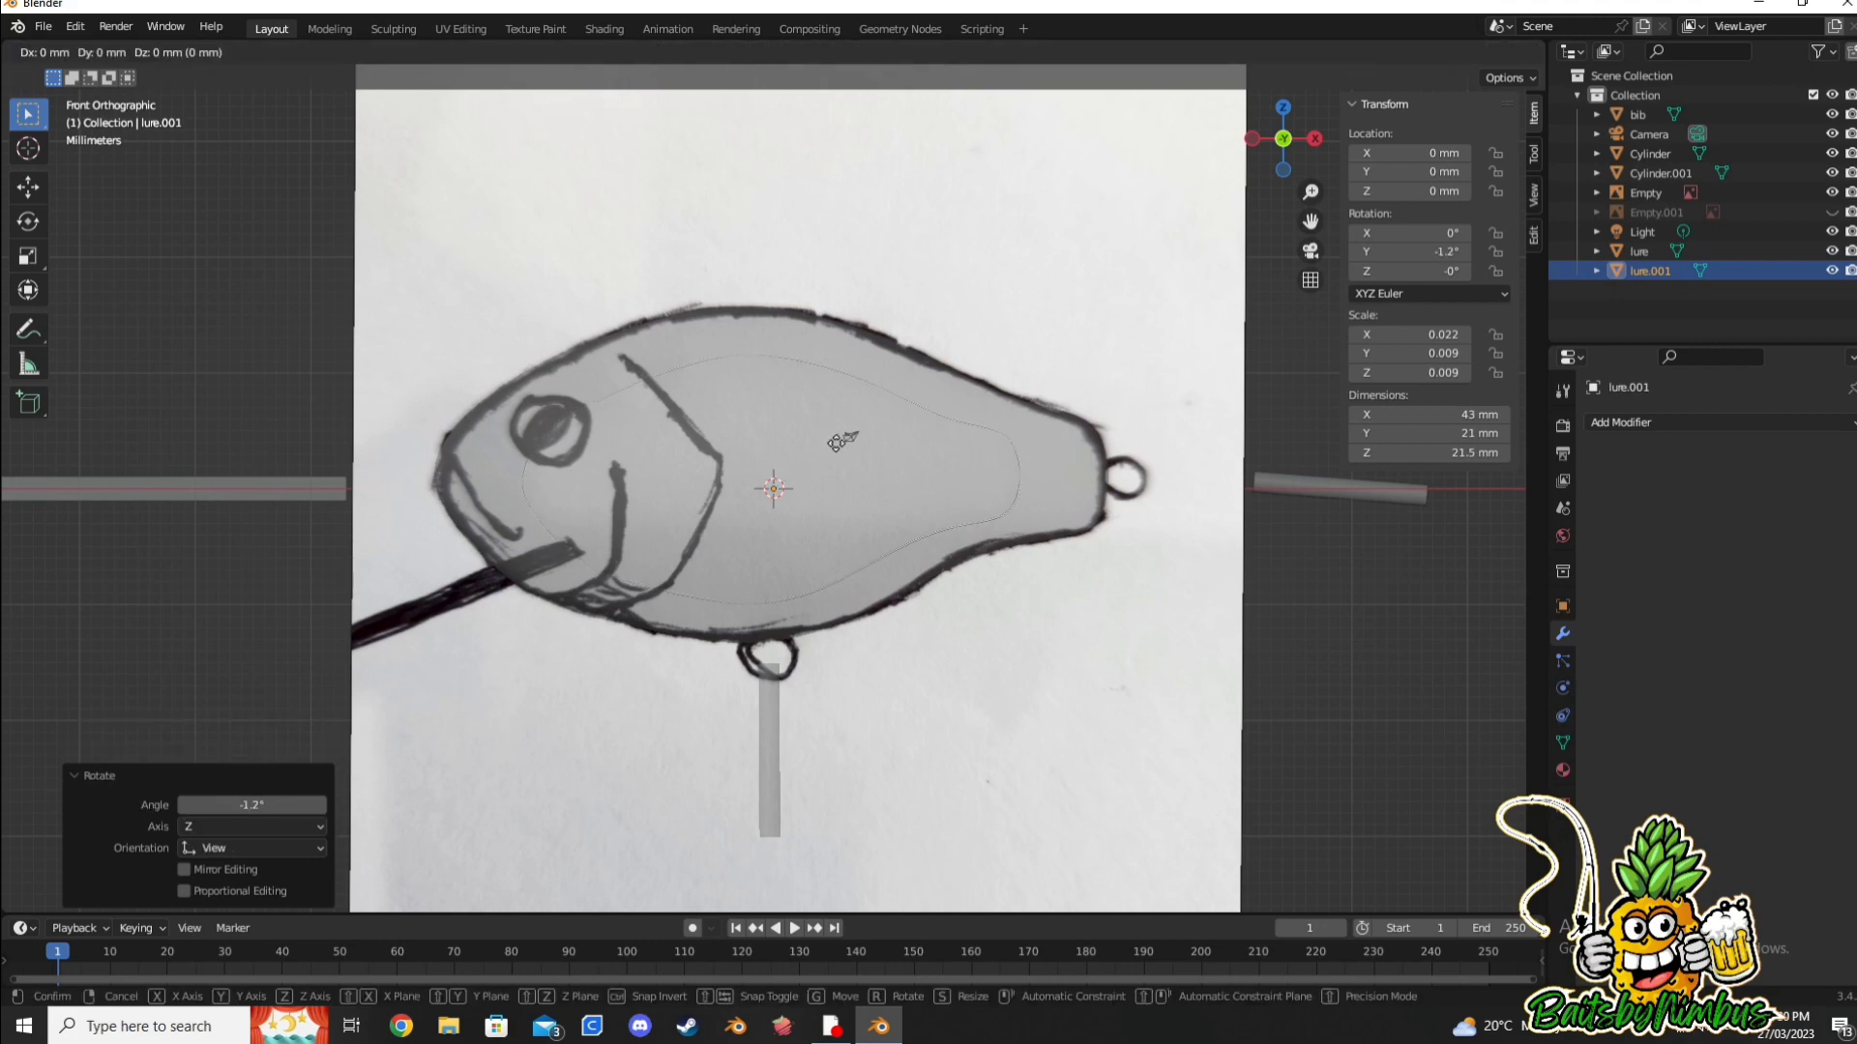
# Step: Centre the inner copy vertically inside the body and name it 'air pocket'
pyautogui.press('g')
pyautogui.press('x')
pyautogui.press('g')
pyautogui.press('z')
pyautogui.click(825, 432)
pyautogui.click(1654, 276)
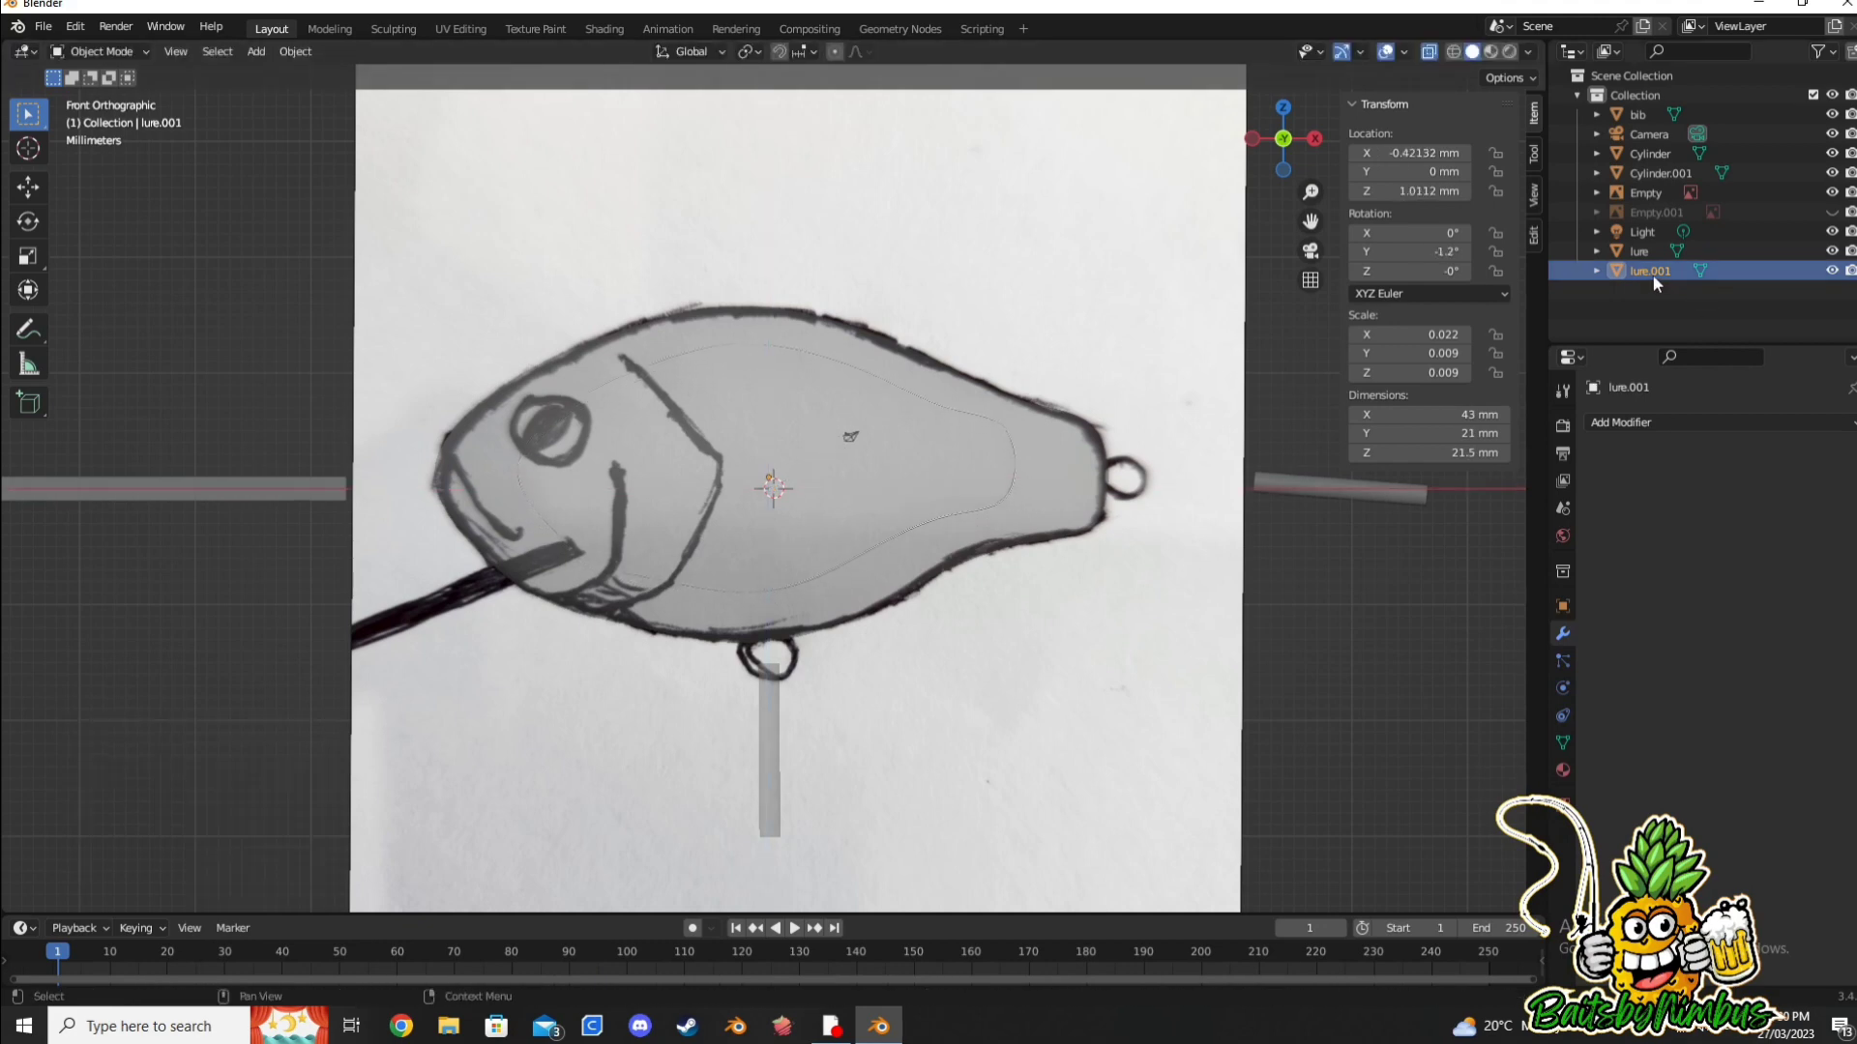
pyautogui.write('air pocket')
pyautogui.press('Return')
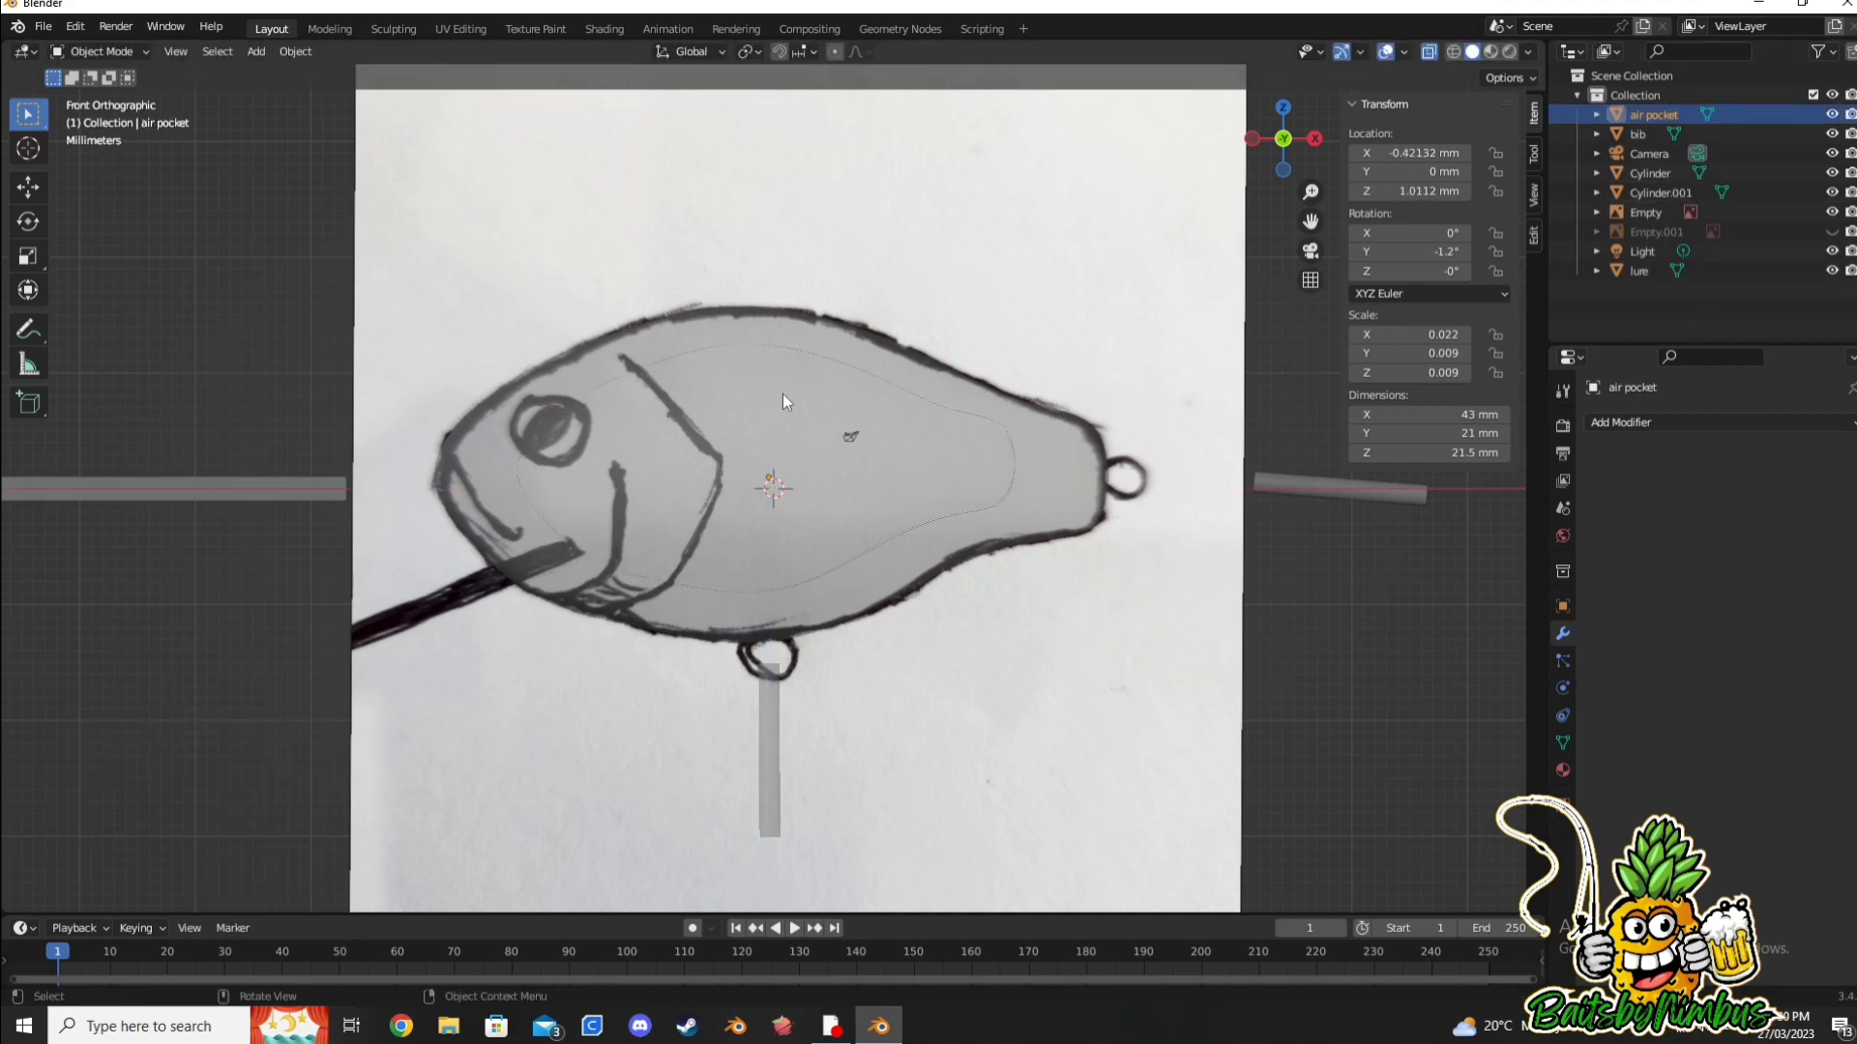
pyautogui.hotkey('alt', 'z')
pyautogui.hotkey('alt', 'z')
# Step: Slide the tail cylinder along X onto the sketch's tail line-tie eye
pyautogui.click(1331, 495)
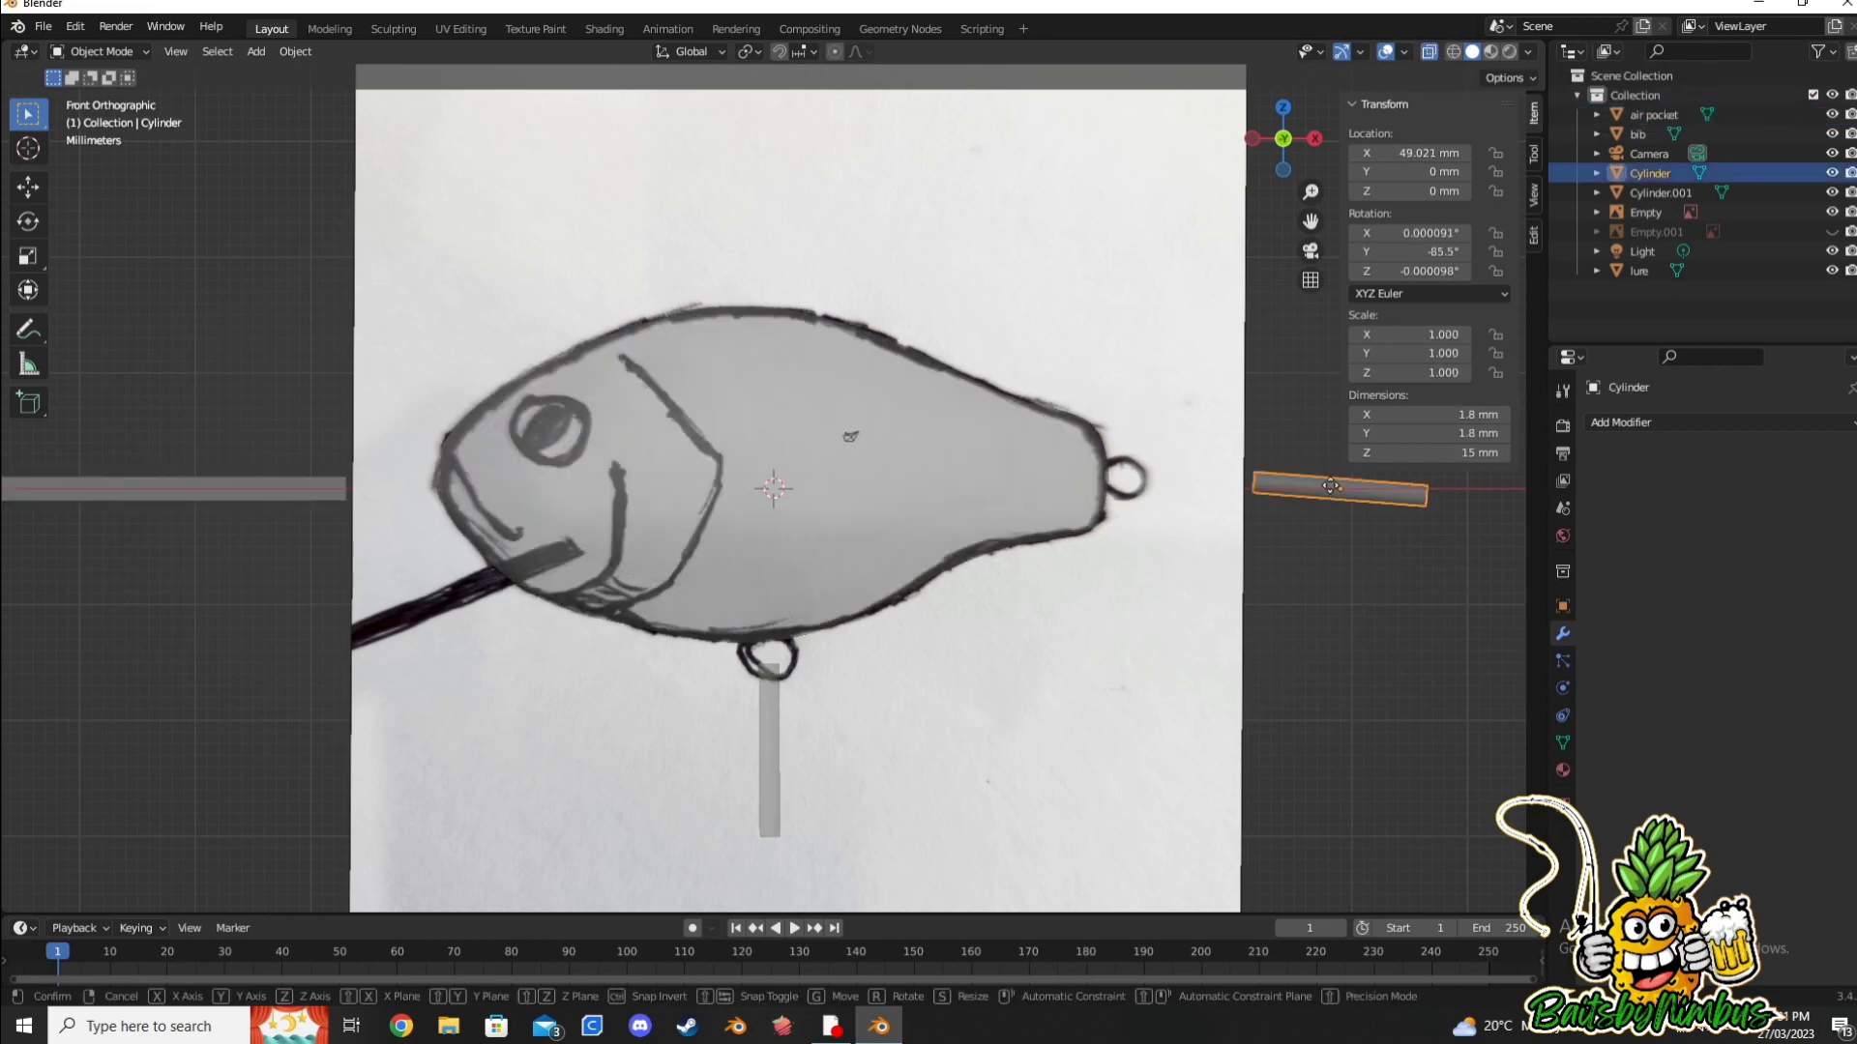
pyautogui.press('g')
pyautogui.press('x')
pyautogui.click(1018, 435)
pyautogui.press('g')
pyautogui.press('z')
pyautogui.press('Escape')
# Step: Raise the belly cylinder along Z into the body and tilt it to match the belly eye
pyautogui.click(769, 754)
pyautogui.press('g')
pyautogui.press('z')
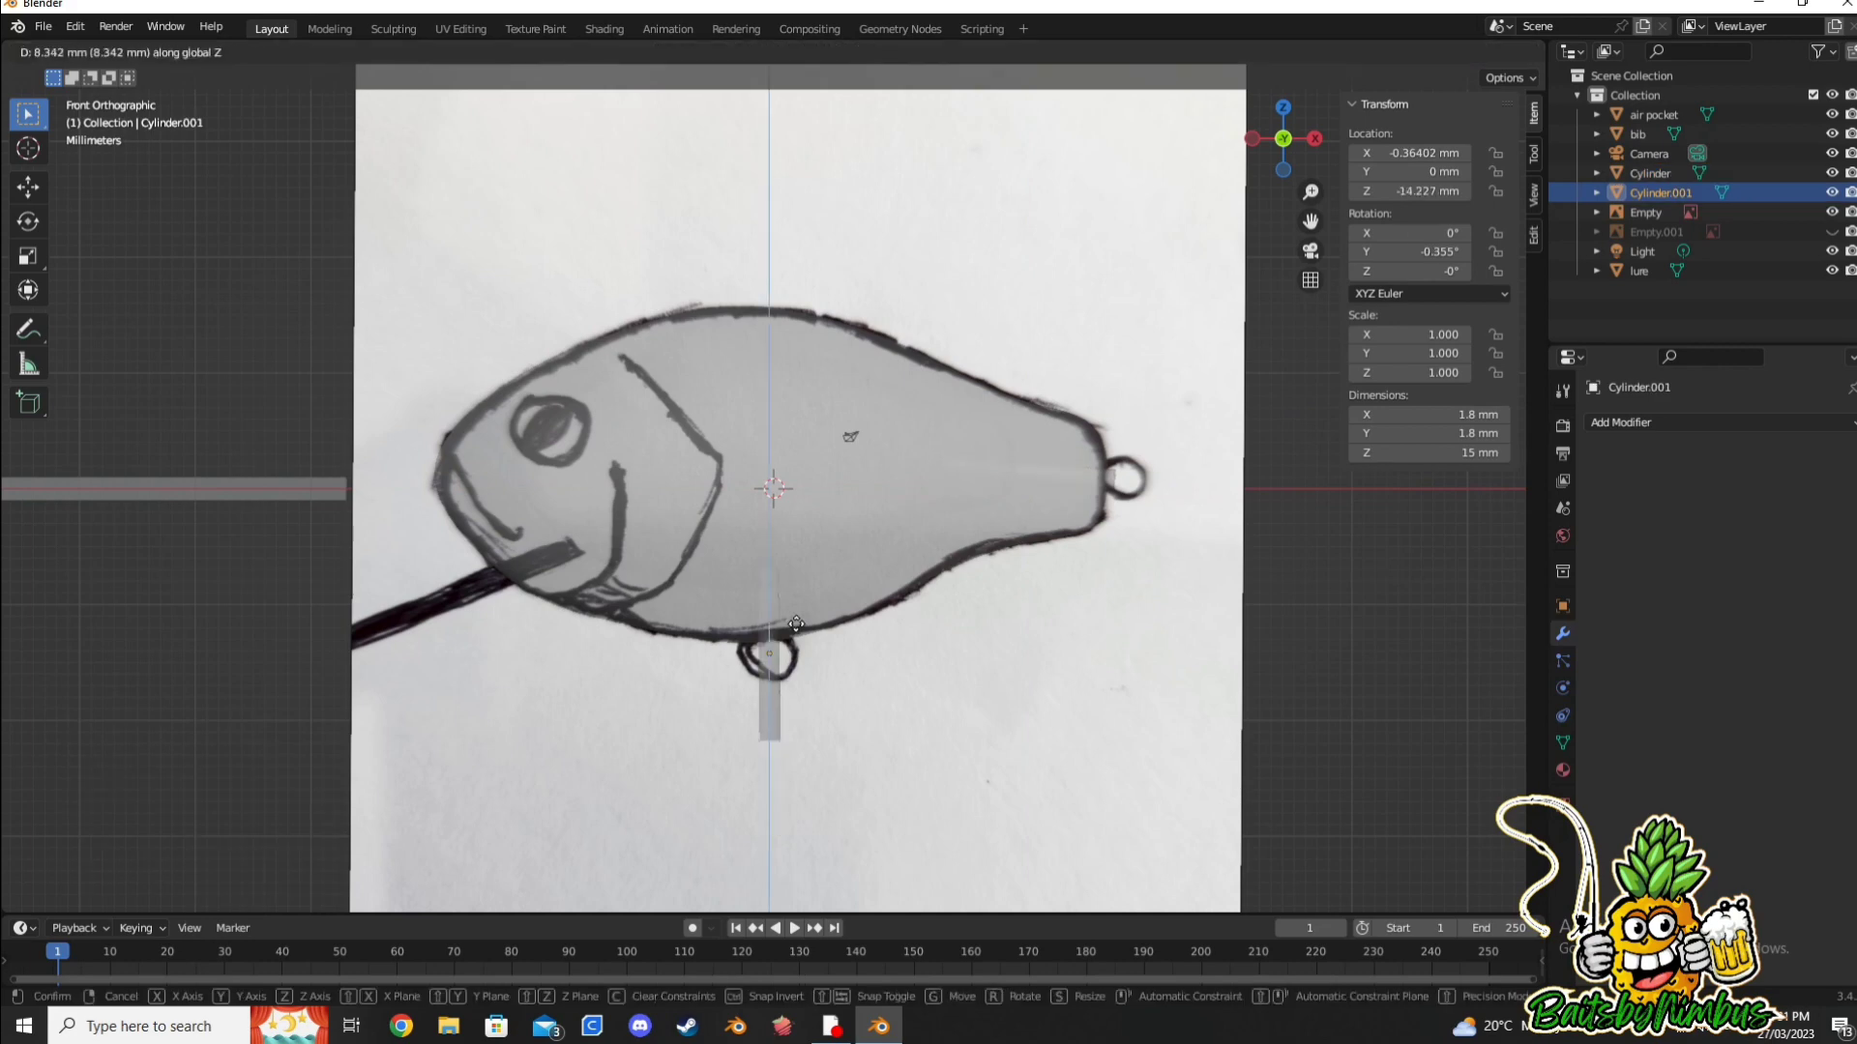
pyautogui.click(771, 586)
pyautogui.press('r')
pyautogui.click(771, 396)
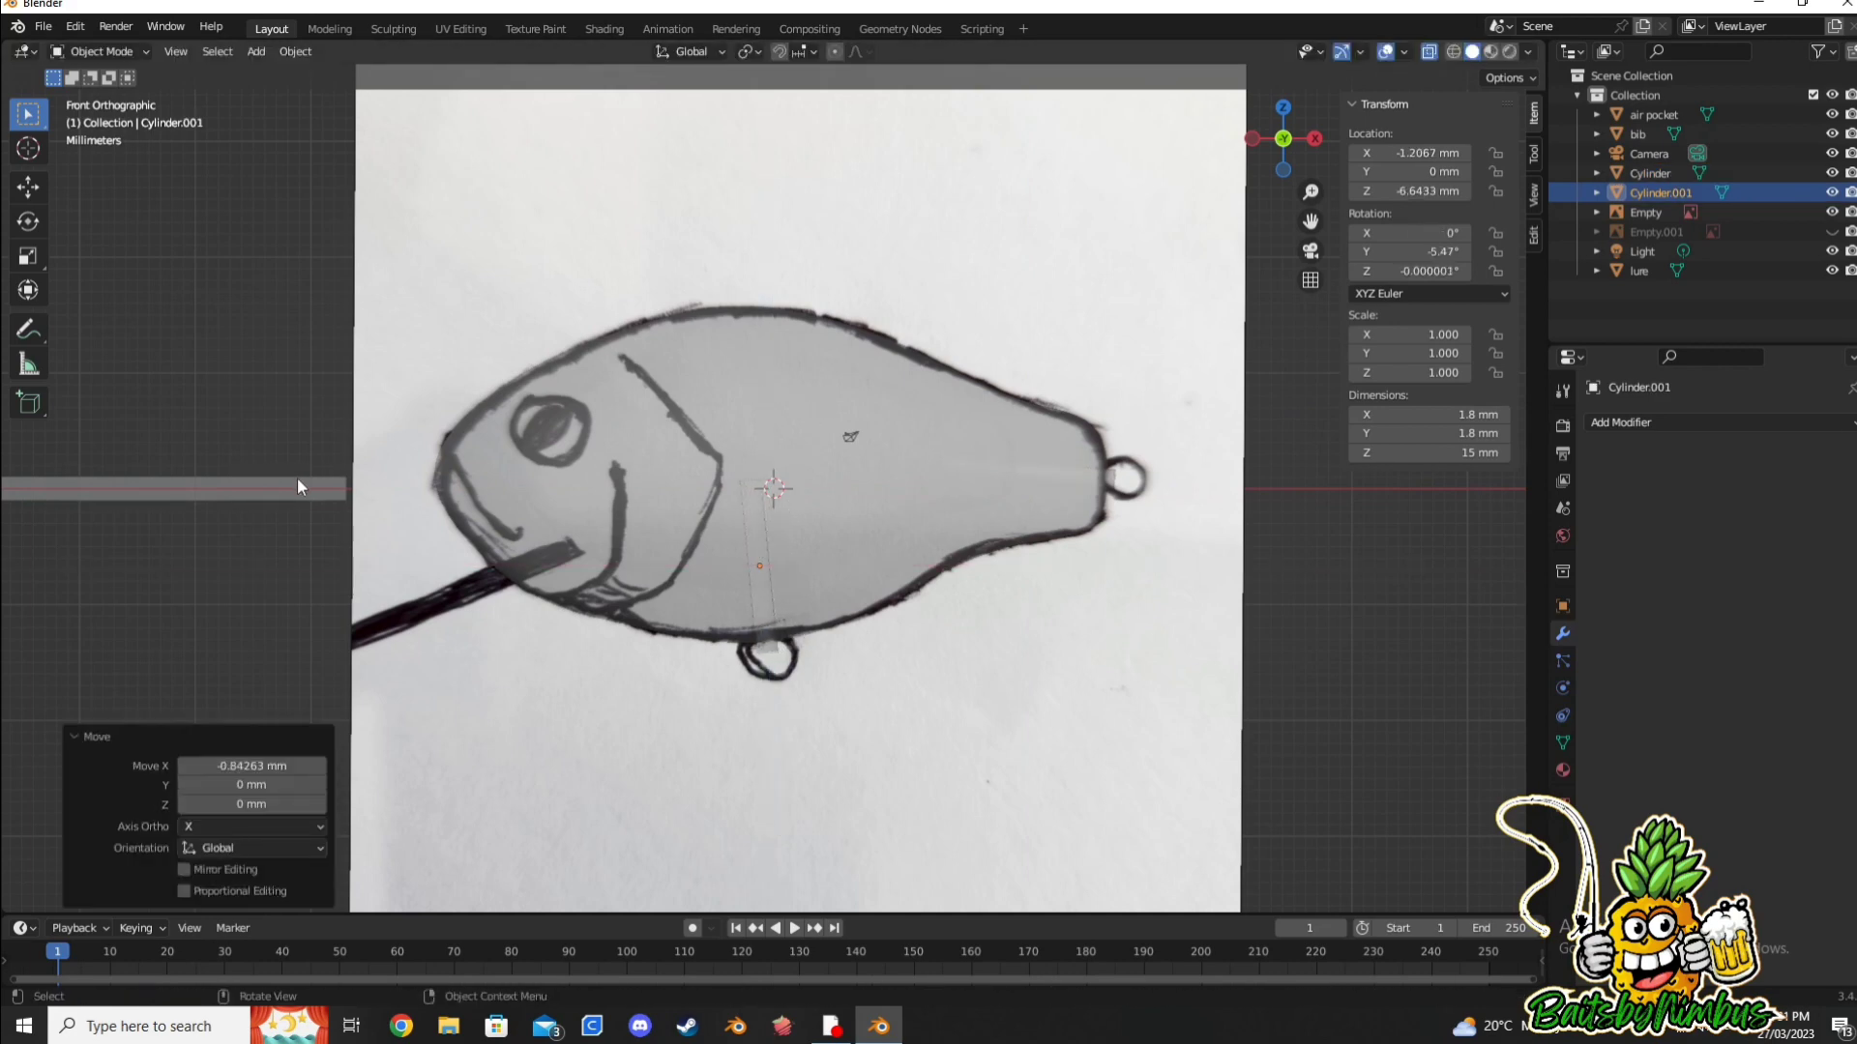
pyautogui.click(644, 514)
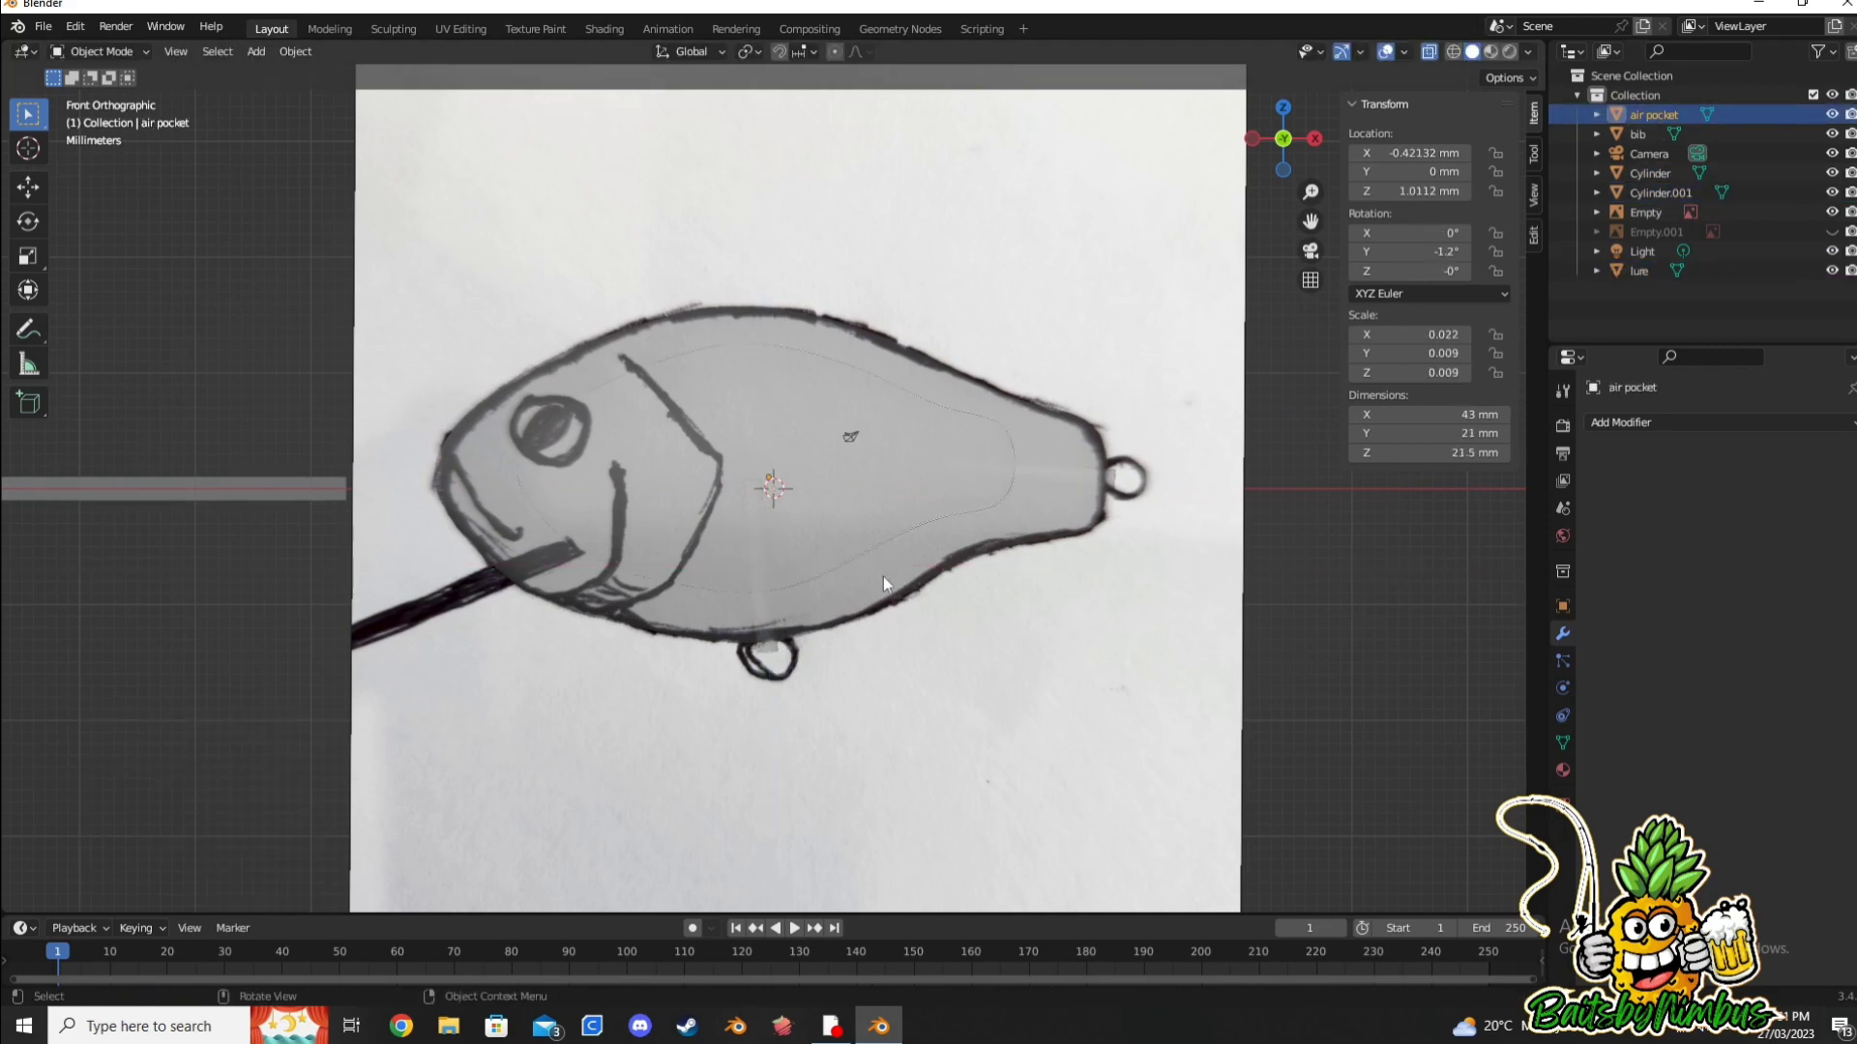
# Step: Move and rotate the bib bar to sit on the sketch's lip line beneath the nose
pyautogui.click(281, 487)
pyautogui.press('g')
pyautogui.press('z')
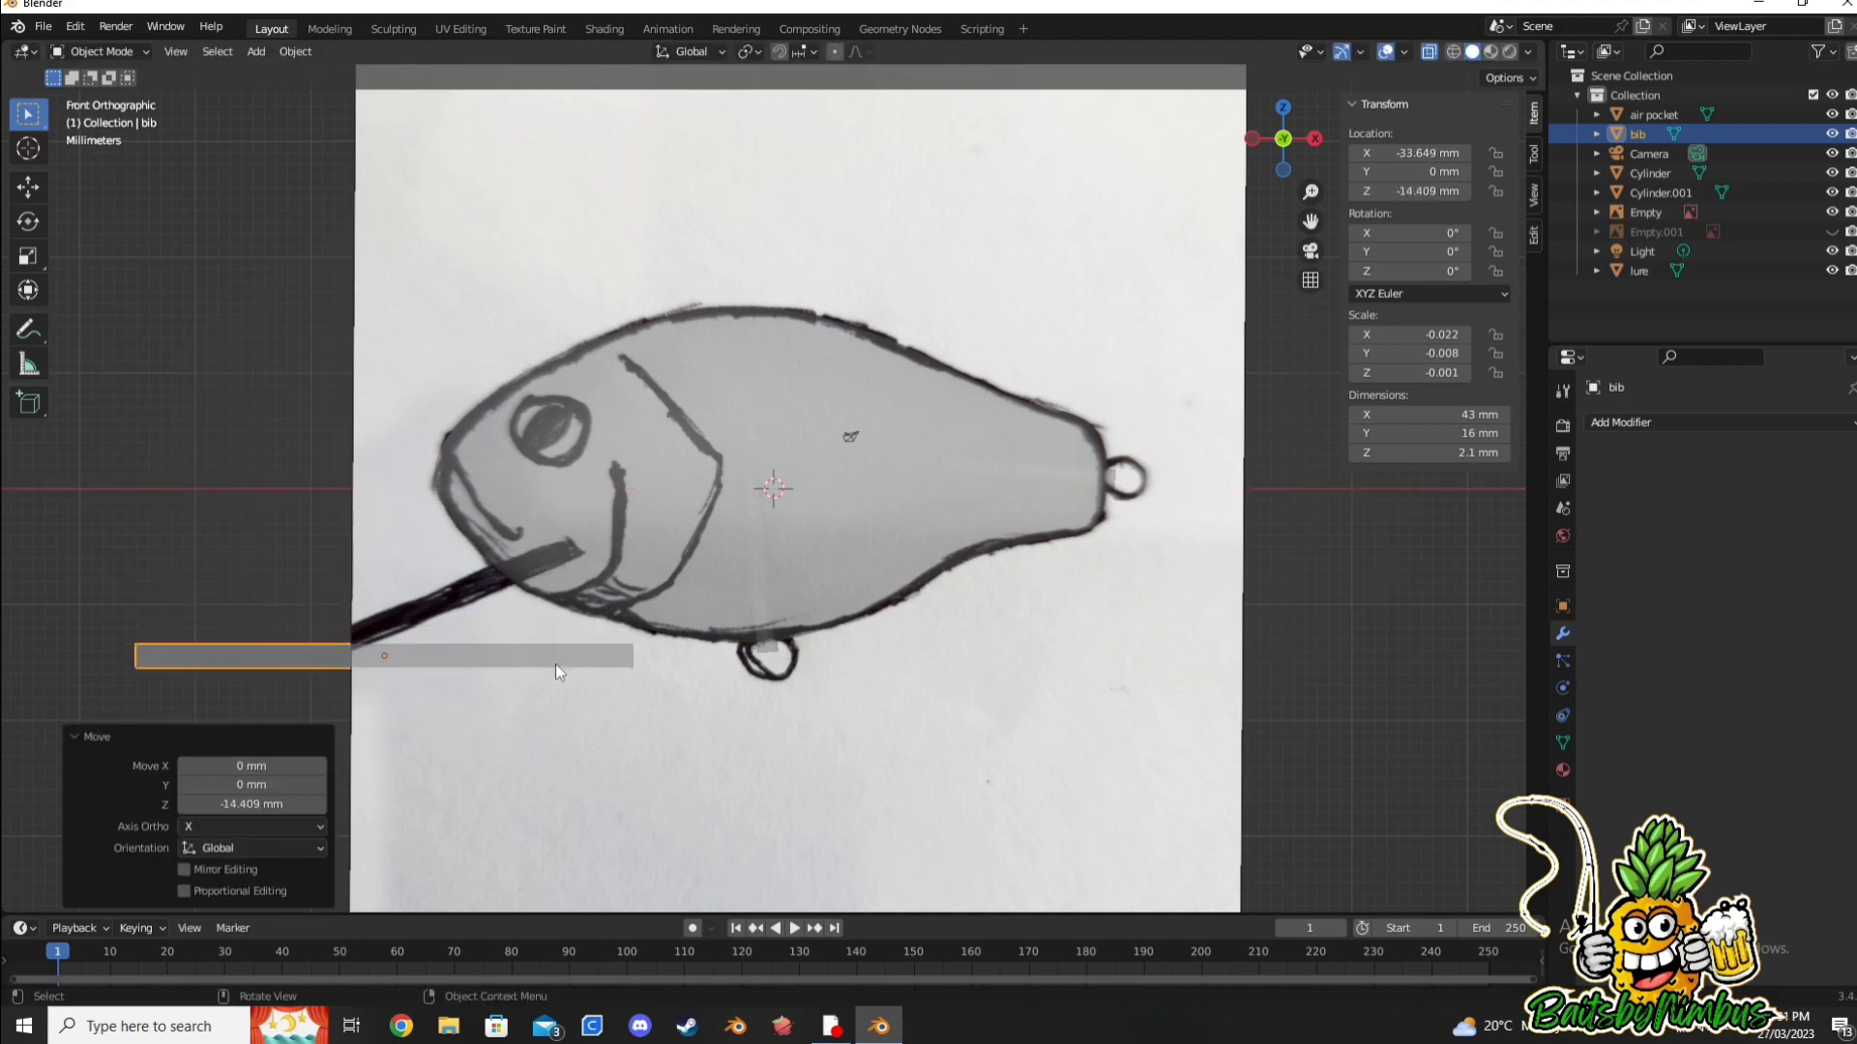
pyautogui.click(601, 576)
pyautogui.press('r')
pyautogui.press('g')
pyautogui.press('x')
pyautogui.click(595, 541)
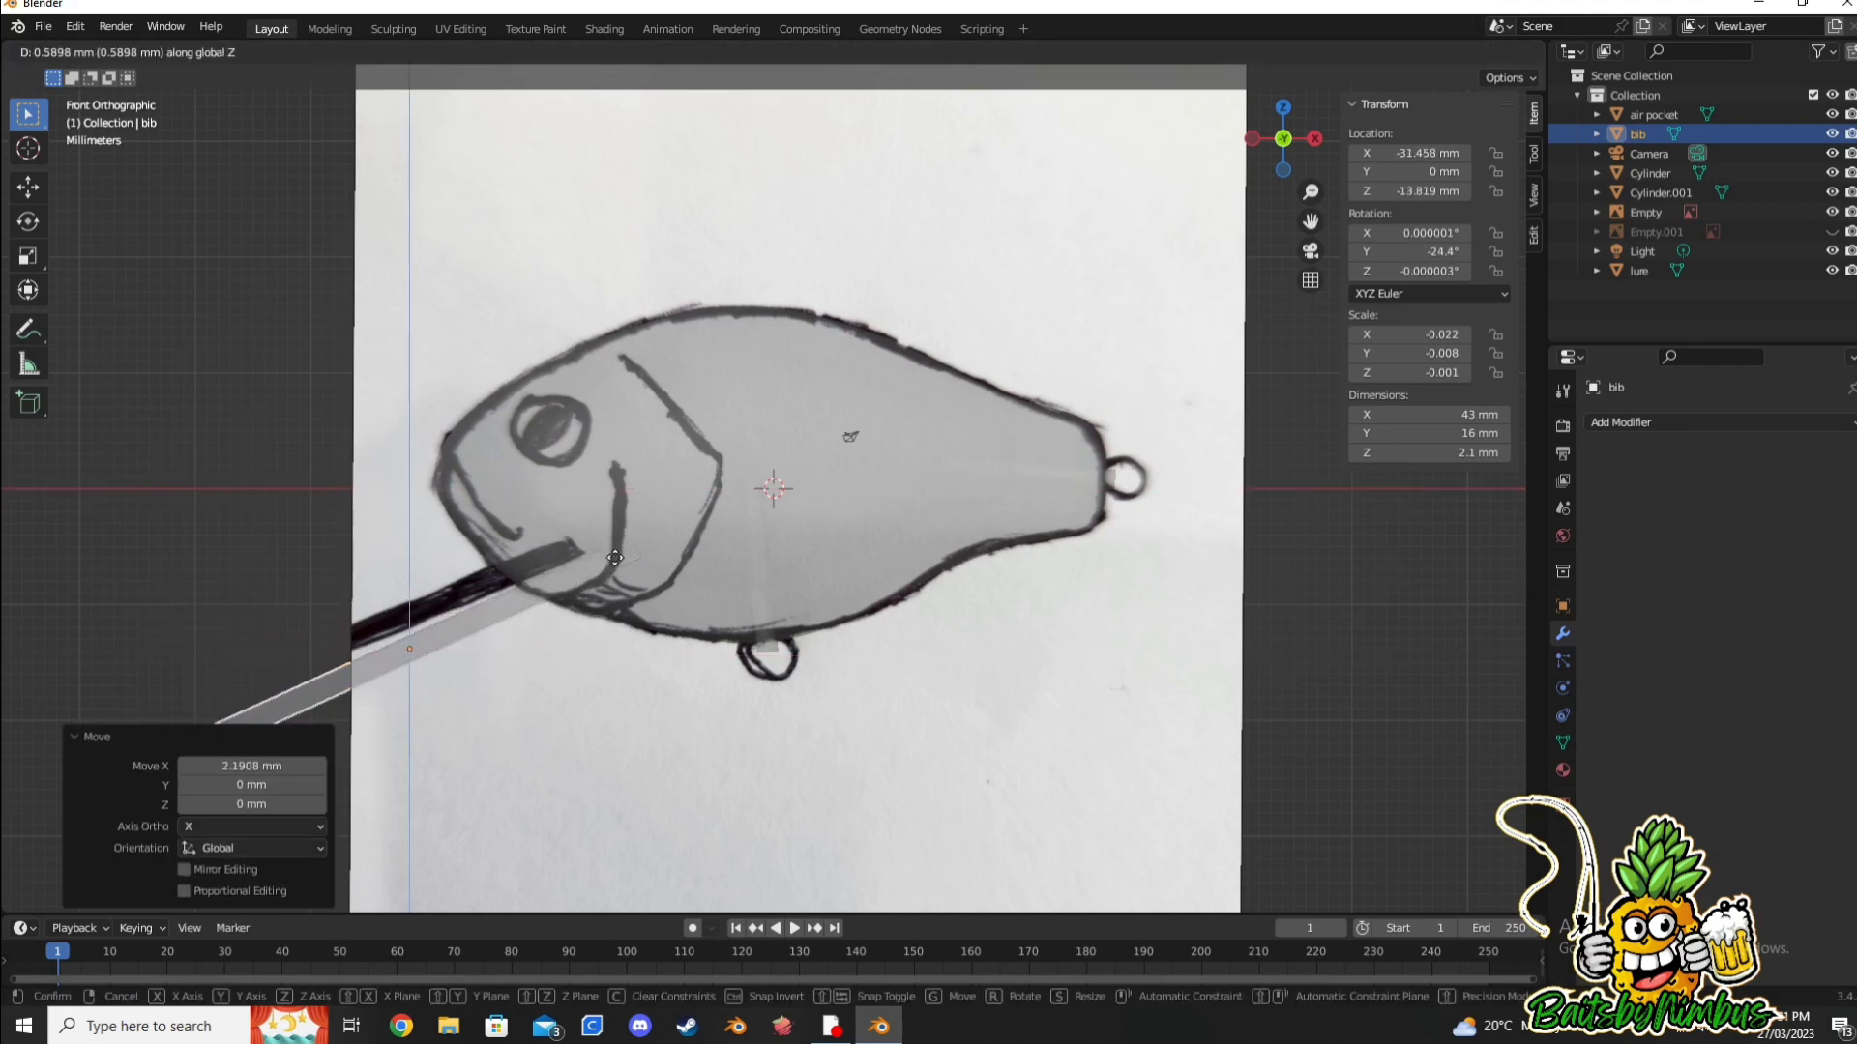
pyautogui.press('g')
pyautogui.press('z')
pyautogui.click(597, 532)
# Step: Duplicate the bib bar in place as bib.001
pyautogui.scroll(3, 387, 600)
pyautogui.rightClick(249, 657)
pyautogui.click(249, 657)
pyautogui.rightClick(247, 663)
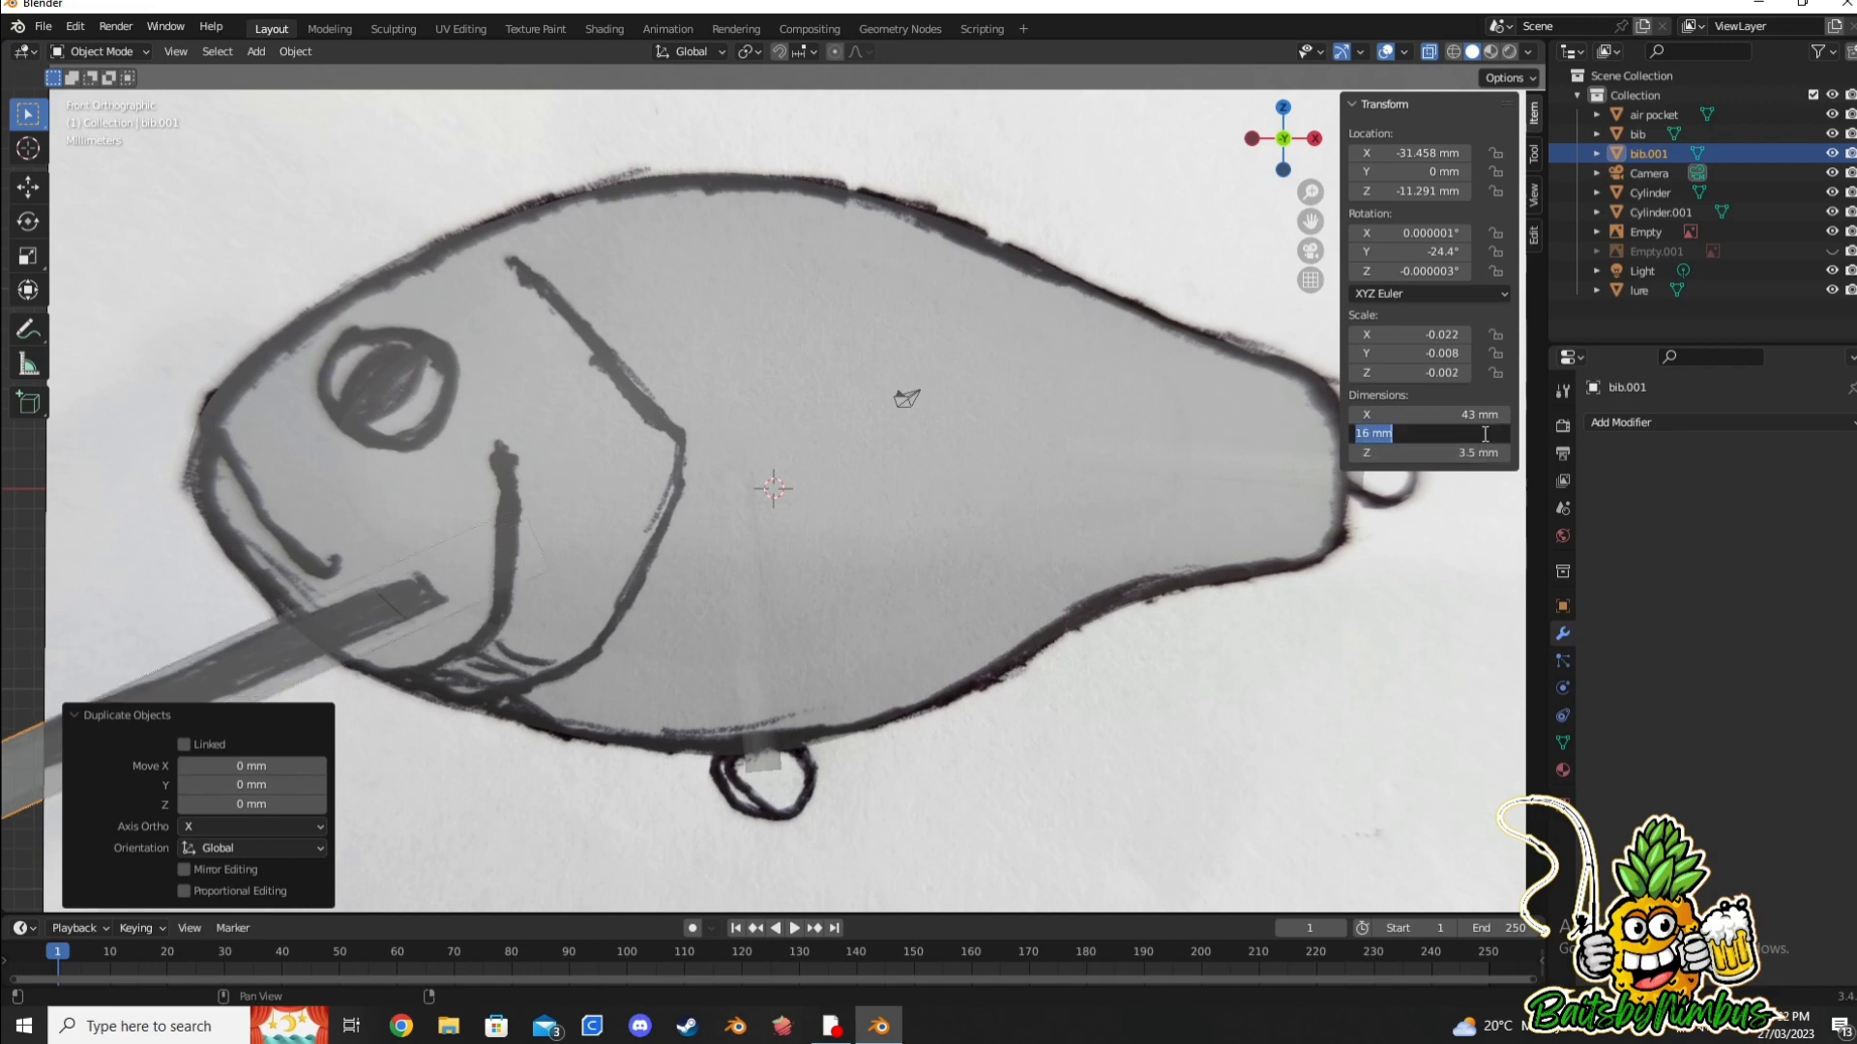
# Step: Set the bib copy's width to 24 mm, hide the reference sketch, and return to front view
pyautogui.press('Return')
pyautogui.scroll(-5, 870, 581)
pyautogui.moveTo(870, 580)
pyautogui.mouseDown(button='middle')
pyautogui.moveTo(883, 658)
pyautogui.moveTo(665, 608)
pyautogui.mouseUp(button='middle')
pyautogui.click(665, 607)
pyautogui.press('h')
pyautogui.scroll(6, 642, 576)
pyautogui.press('KP_1')
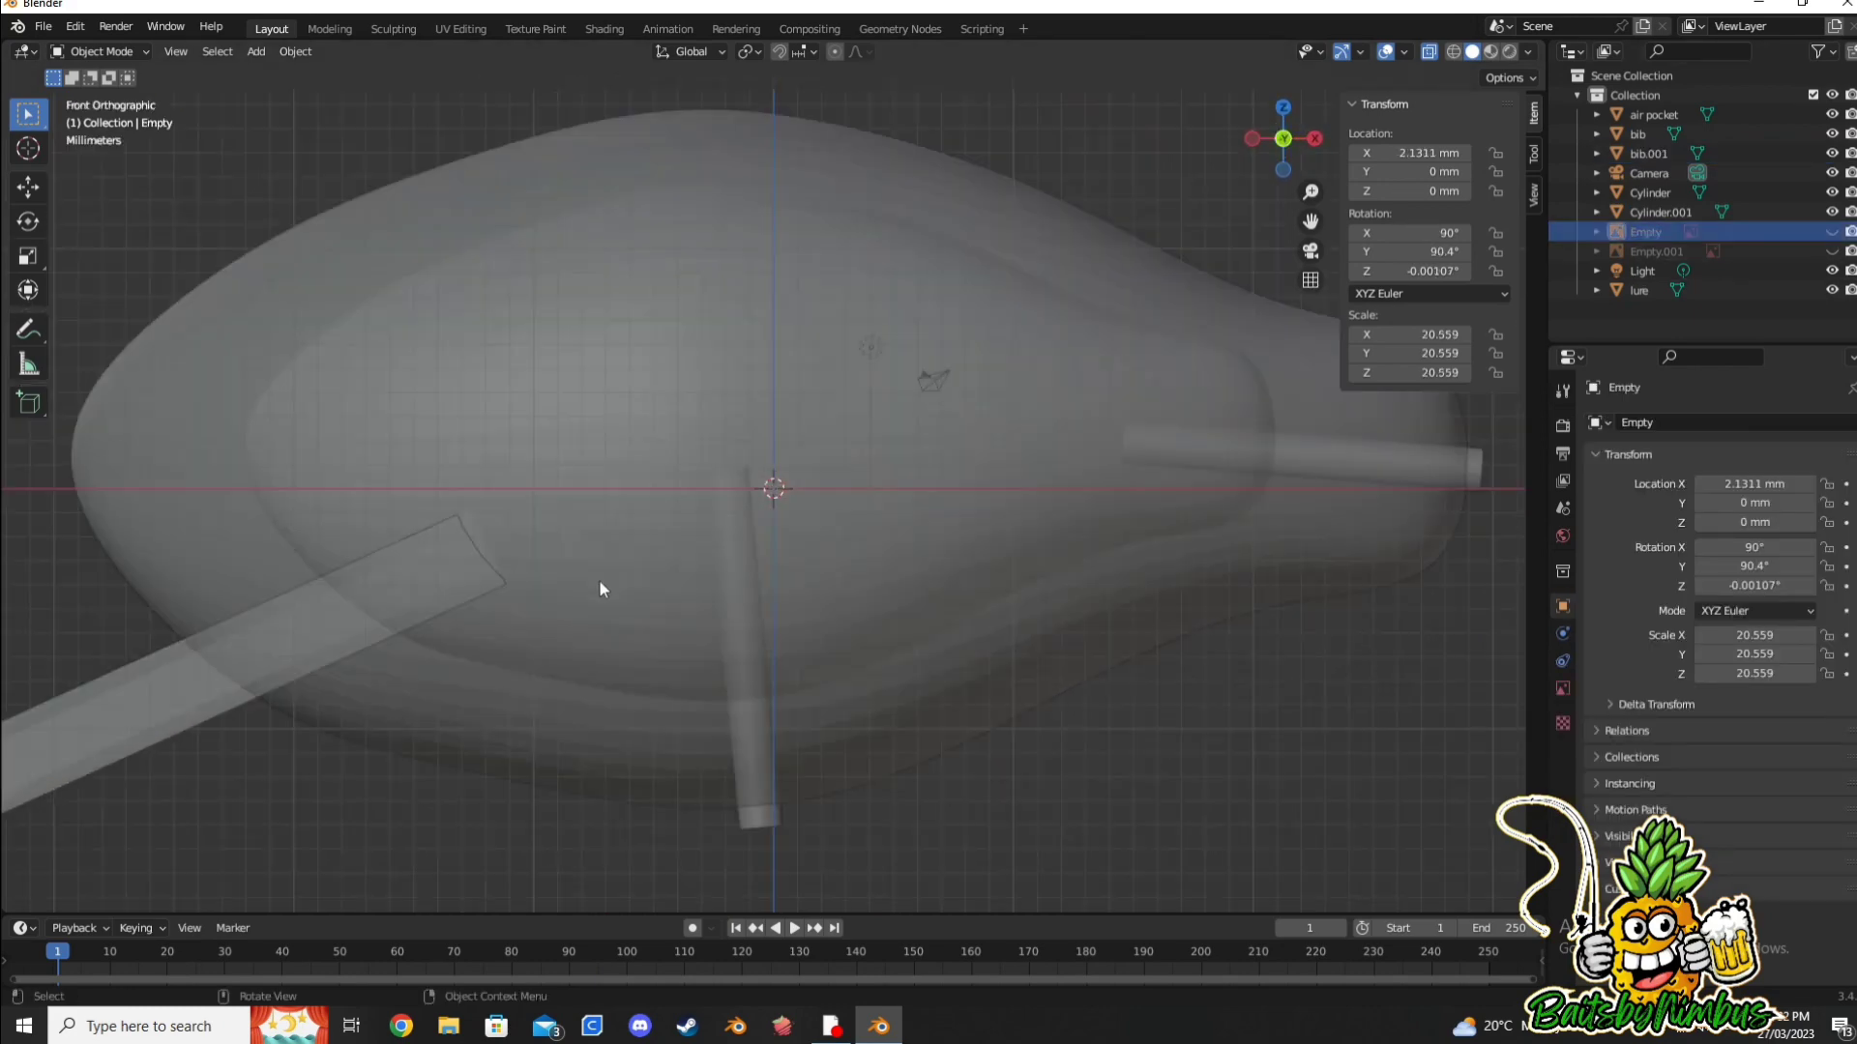
# Step: Nudge bib.001 along X into position beside the lure's nose
pyautogui.click(58, 743)
pyautogui.press('g')
pyautogui.press('x')
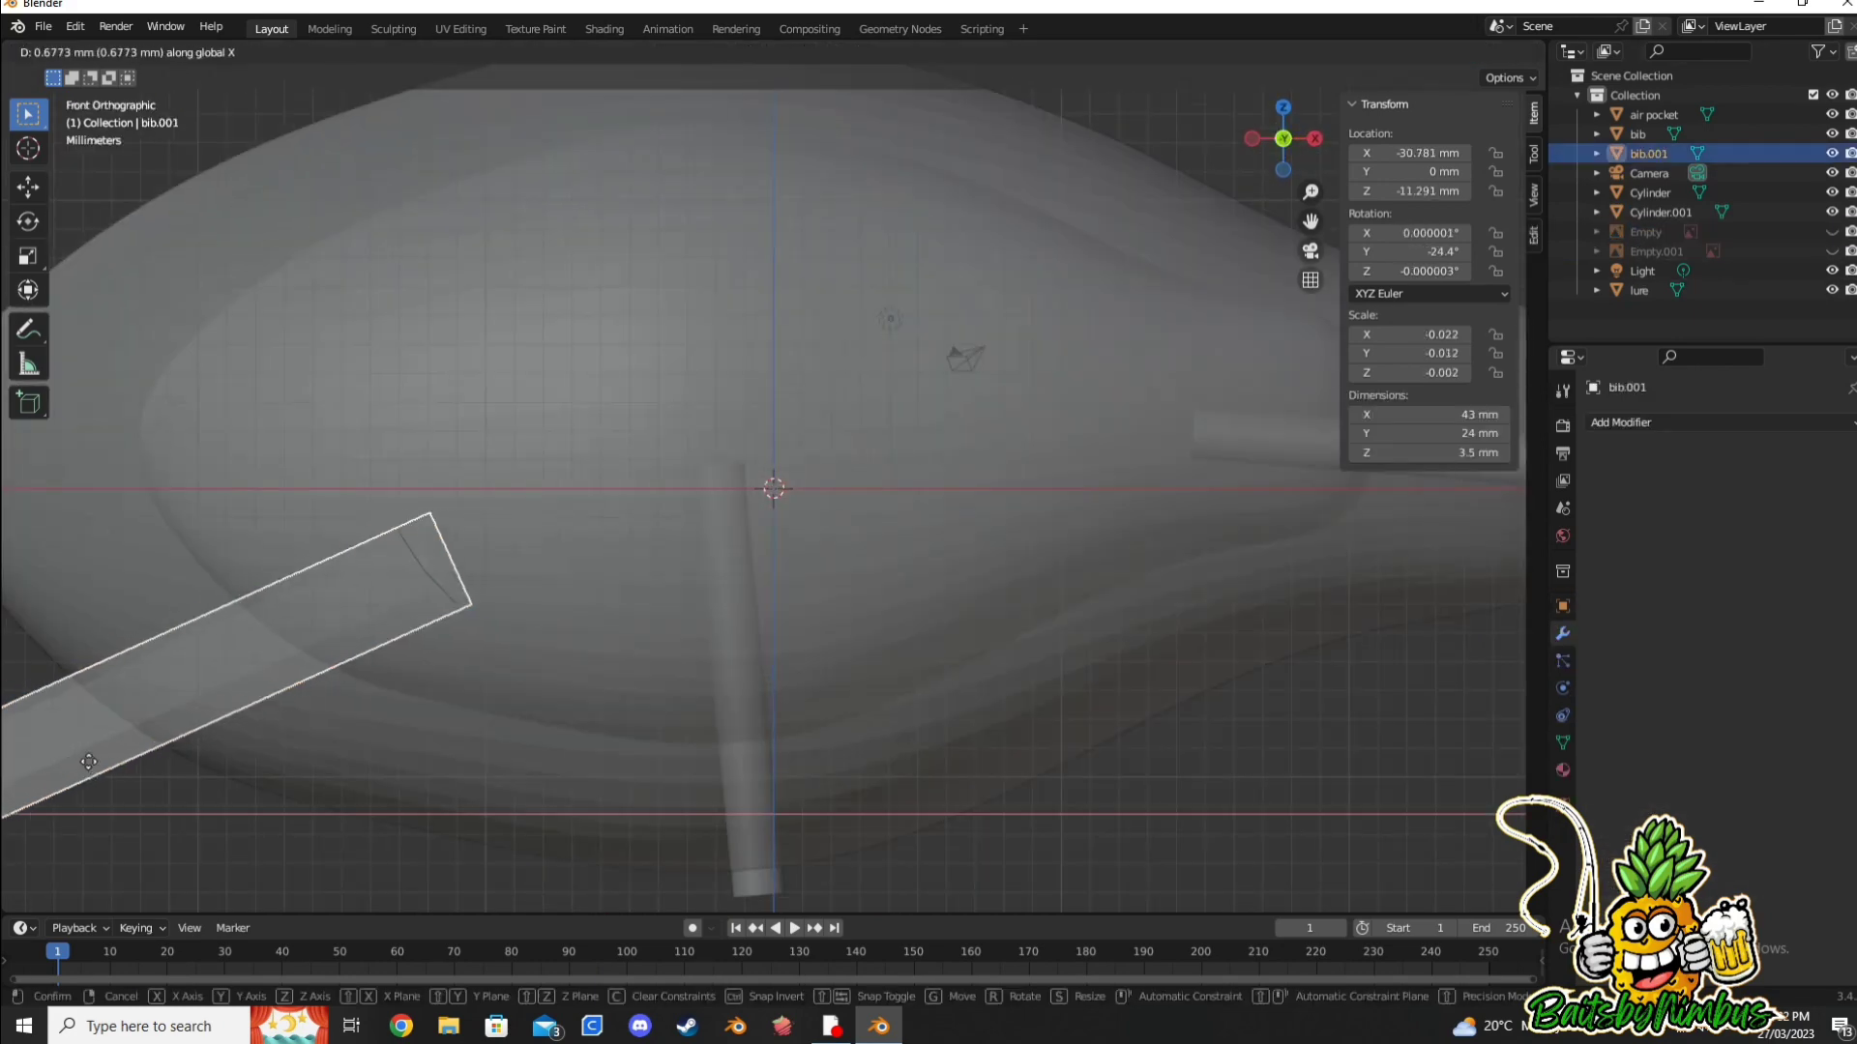
pyautogui.click(108, 764)
pyautogui.press('g')
pyautogui.press('x')
pyautogui.click(222, 665)
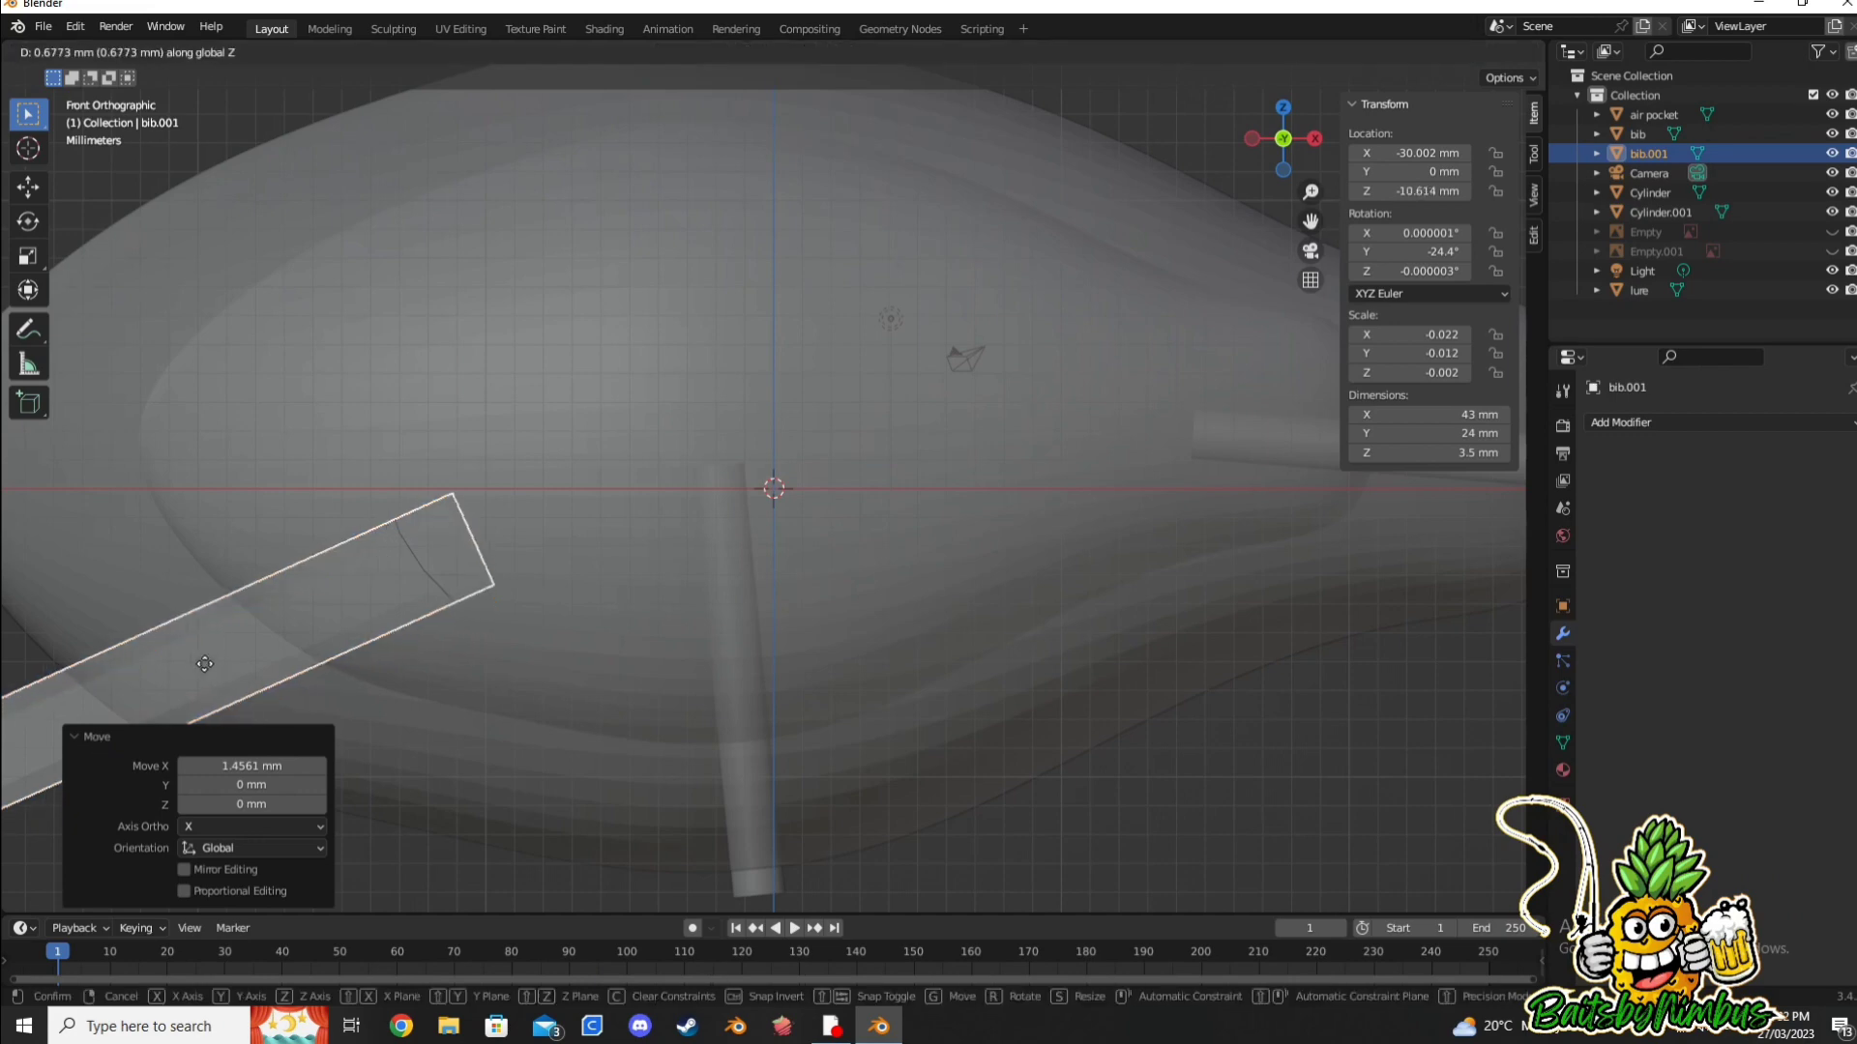
pyautogui.click(60, 768)
# Step: Run a Bool Tool Difference of the air pocket and bib against the bib copy
pyautogui.click(932, 575)
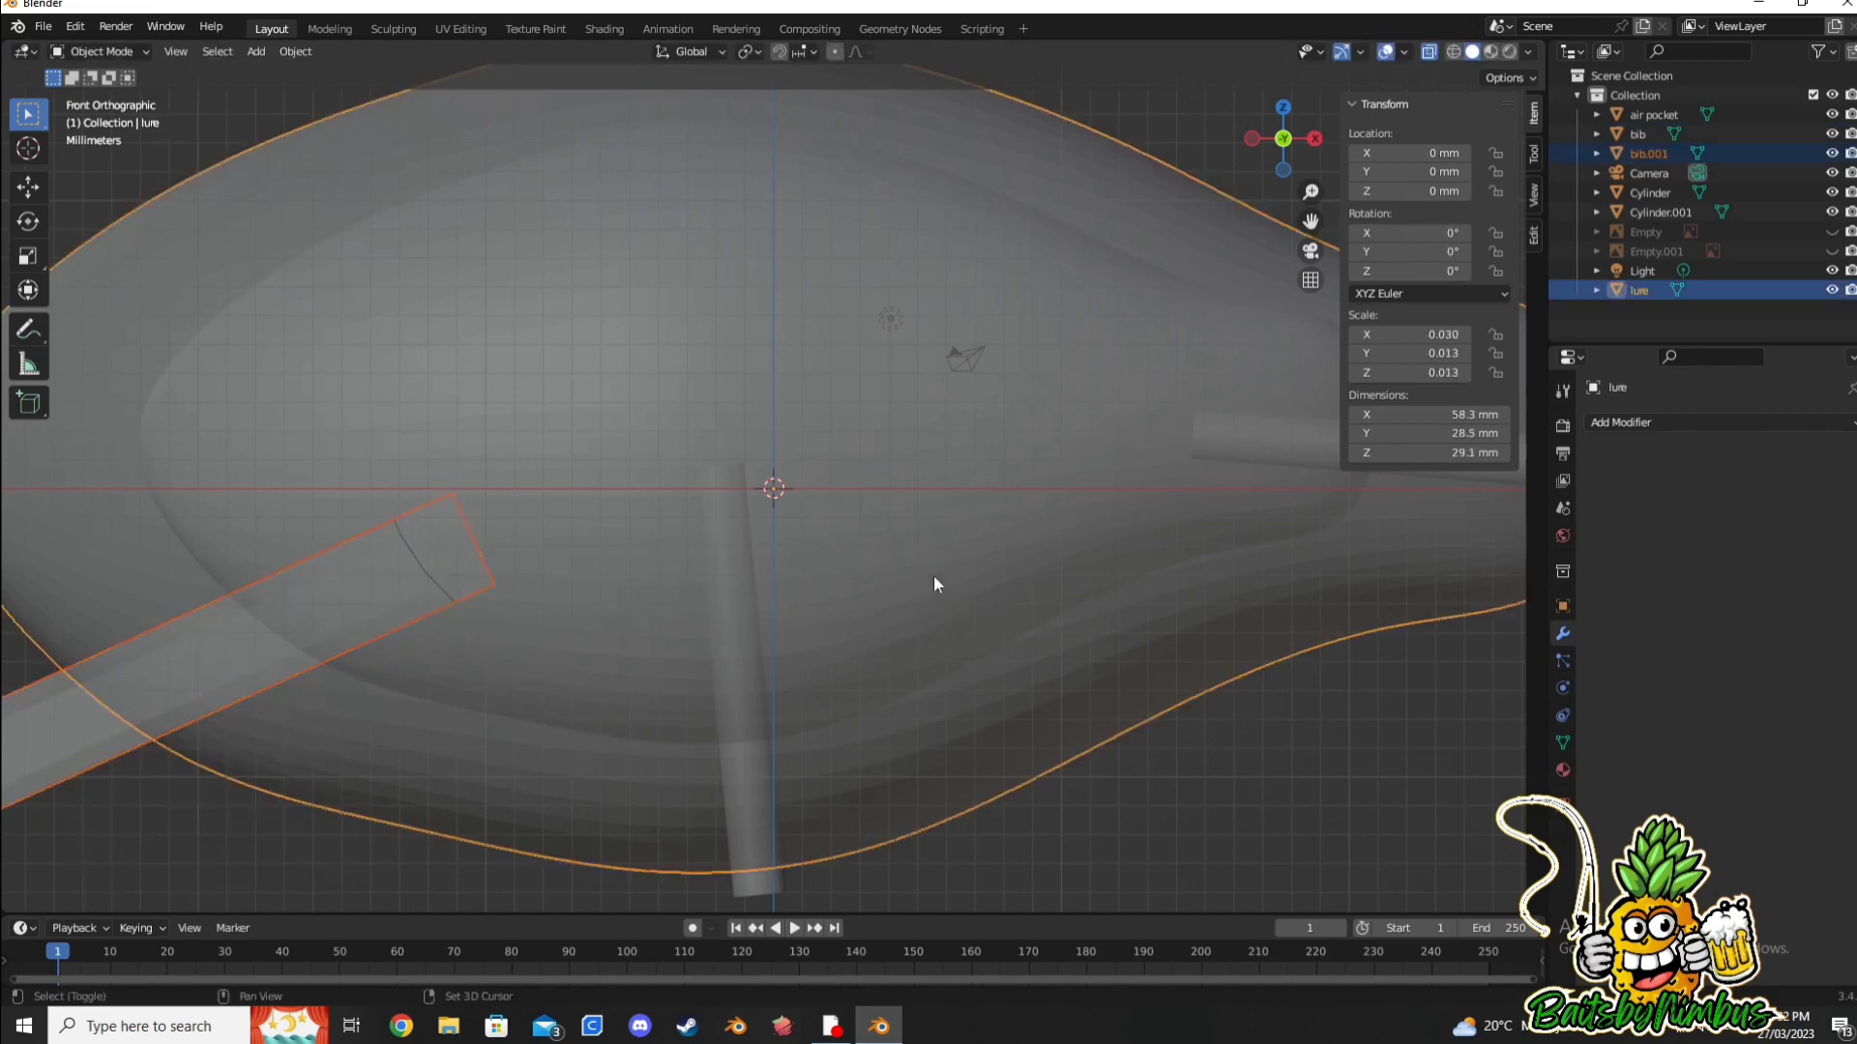
pyautogui.click(541, 699)
pyautogui.click(1649, 152)
pyautogui.keyDown('shift'); pyautogui.click(1654, 114); pyautogui.keyUp('shift')
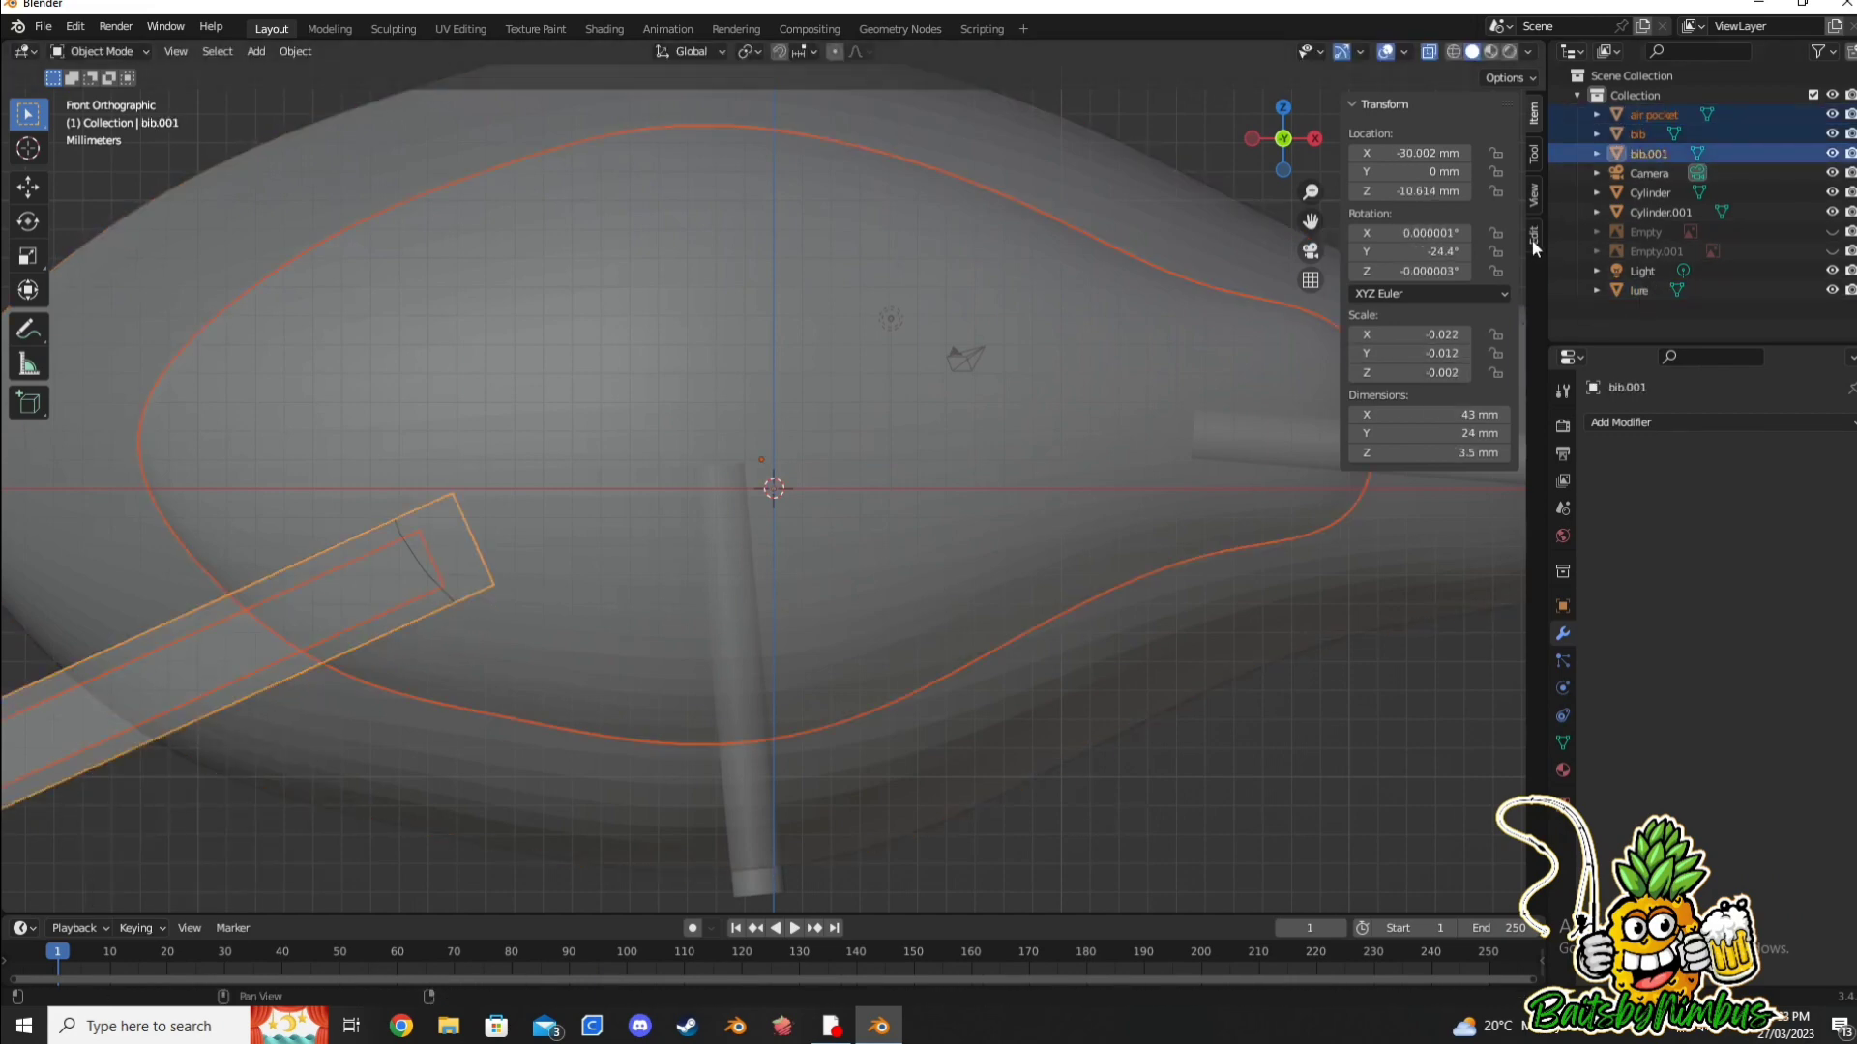
pyautogui.click(1534, 235)
pyautogui.click(1439, 155)
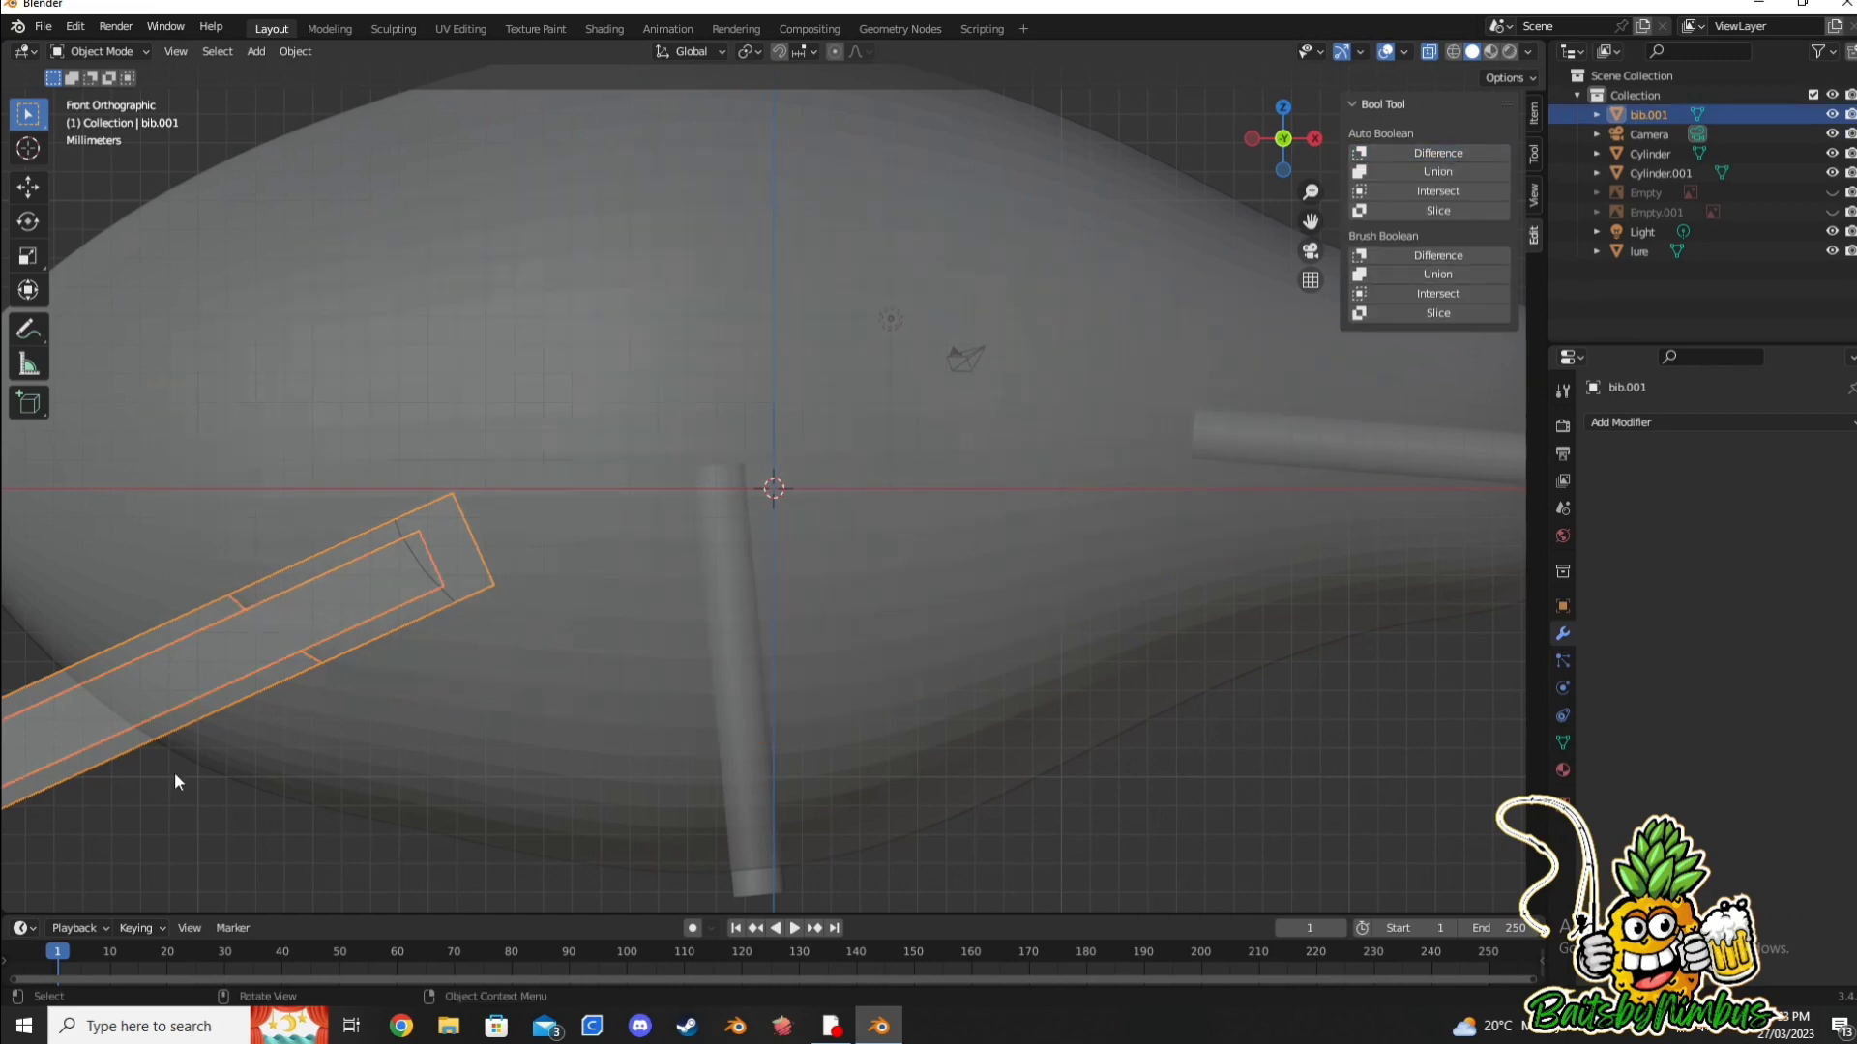
# Step: Undo the mistaken boolean back to before the bib copy existed
pyautogui.scroll(-3, 175, 772)
pyautogui.hotkey('ctrl', 'z')
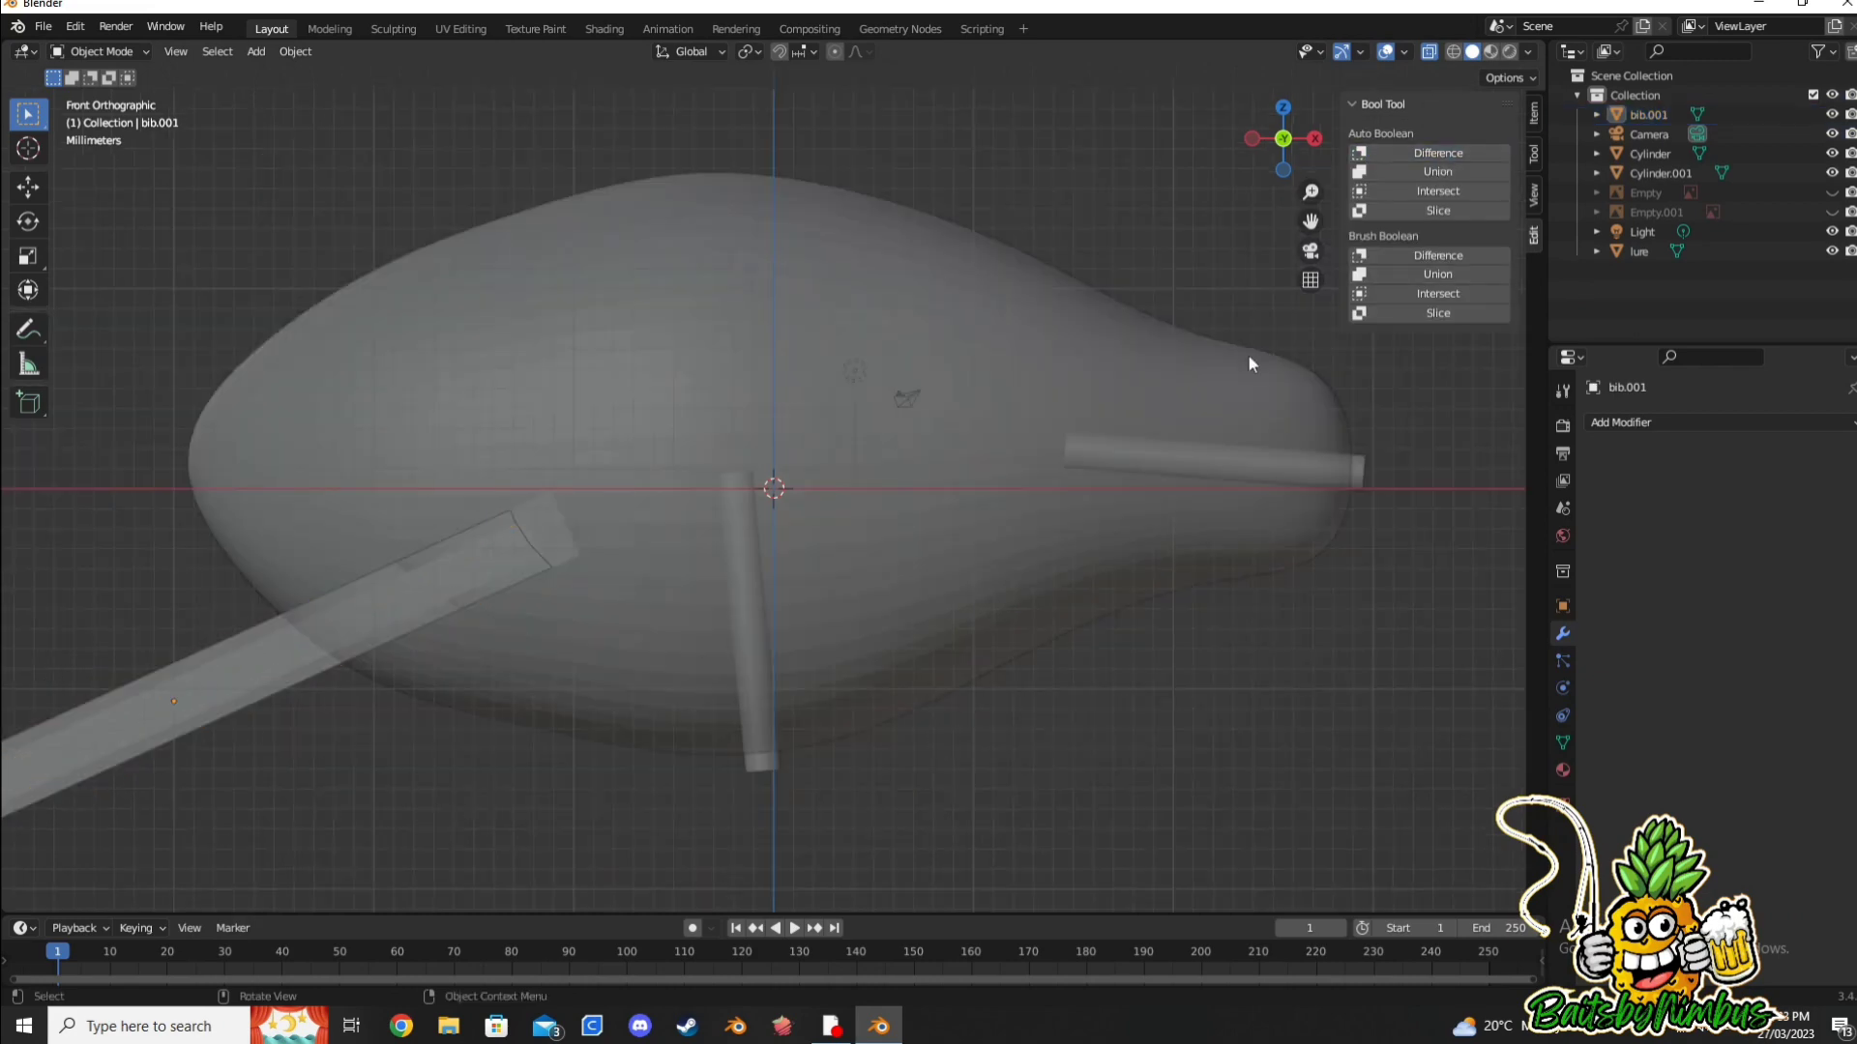
pyautogui.hotkey('ctrl', 'shift', 'z')
pyautogui.hotkey('ctrl', 'z')
pyautogui.hotkey('ctrl', 'shift', 'z')
pyautogui.click(299, 676)
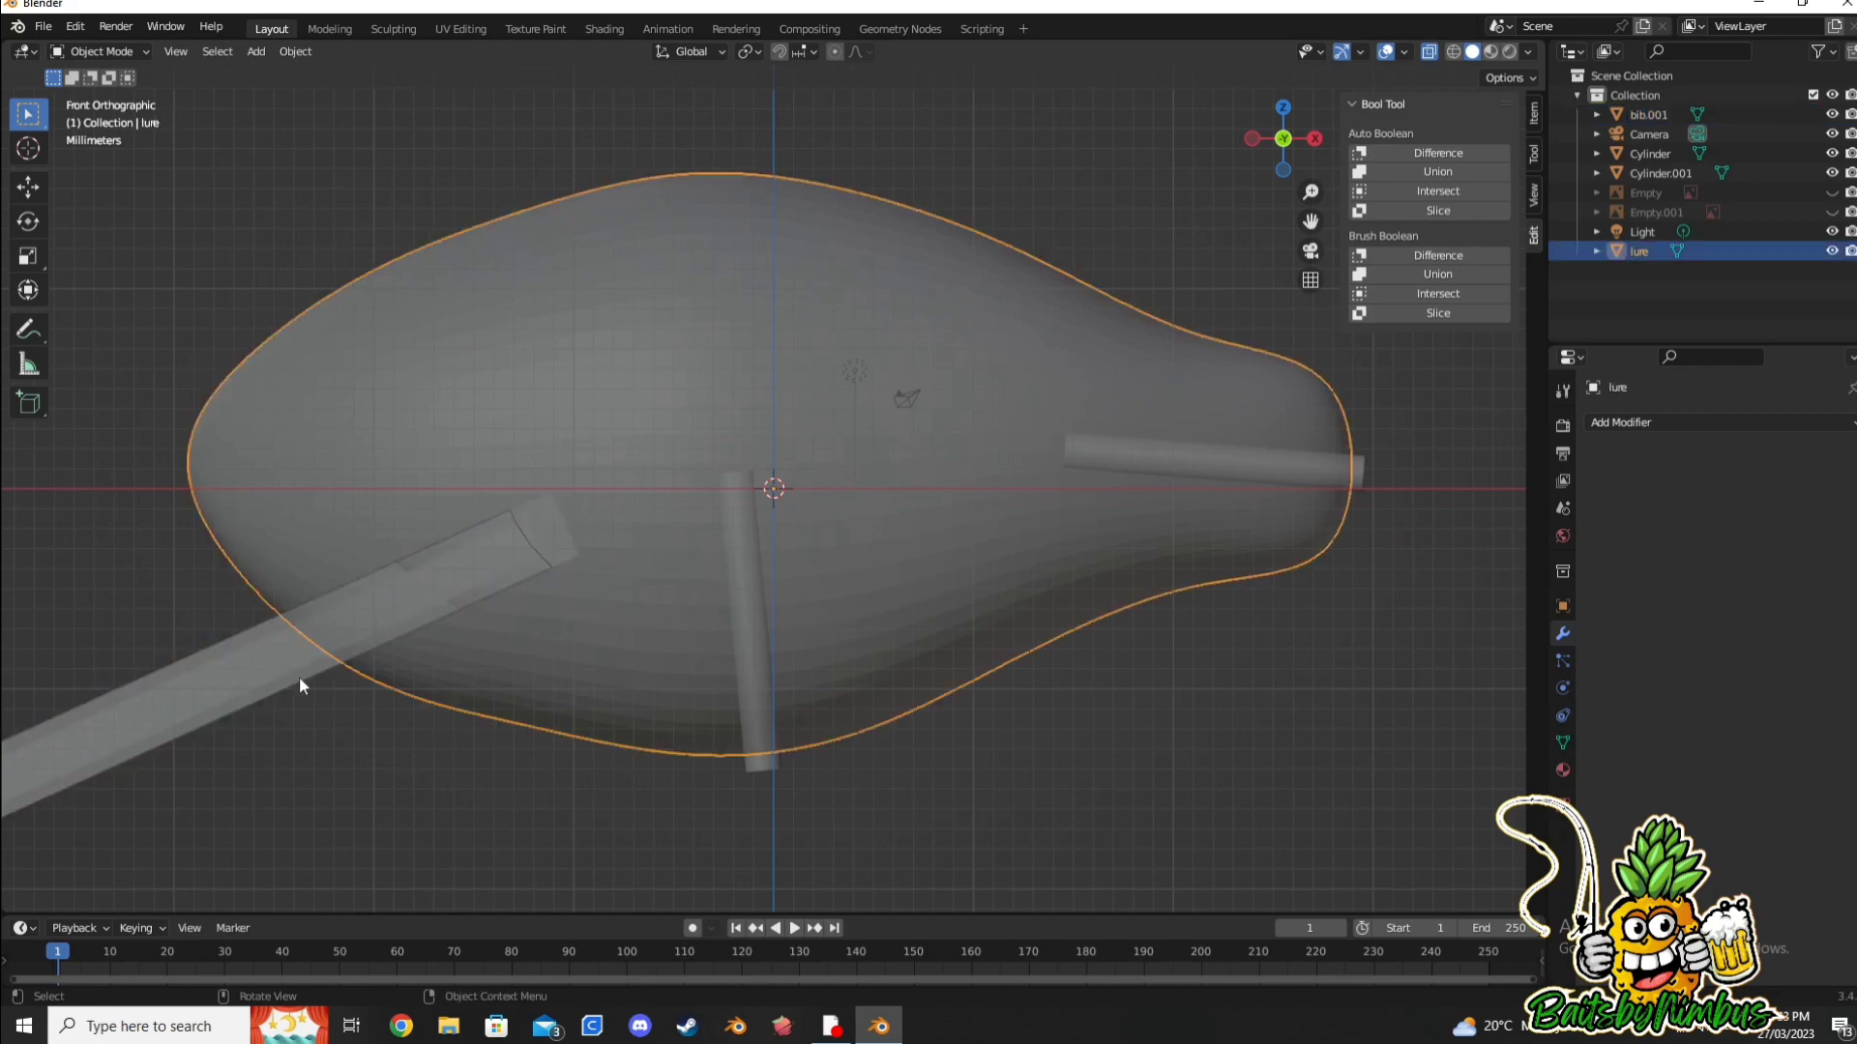
pyautogui.click(269, 690)
pyautogui.hotkey('ctrl', 'z')
pyautogui.hotkey('ctrl', 'shift', 'z')
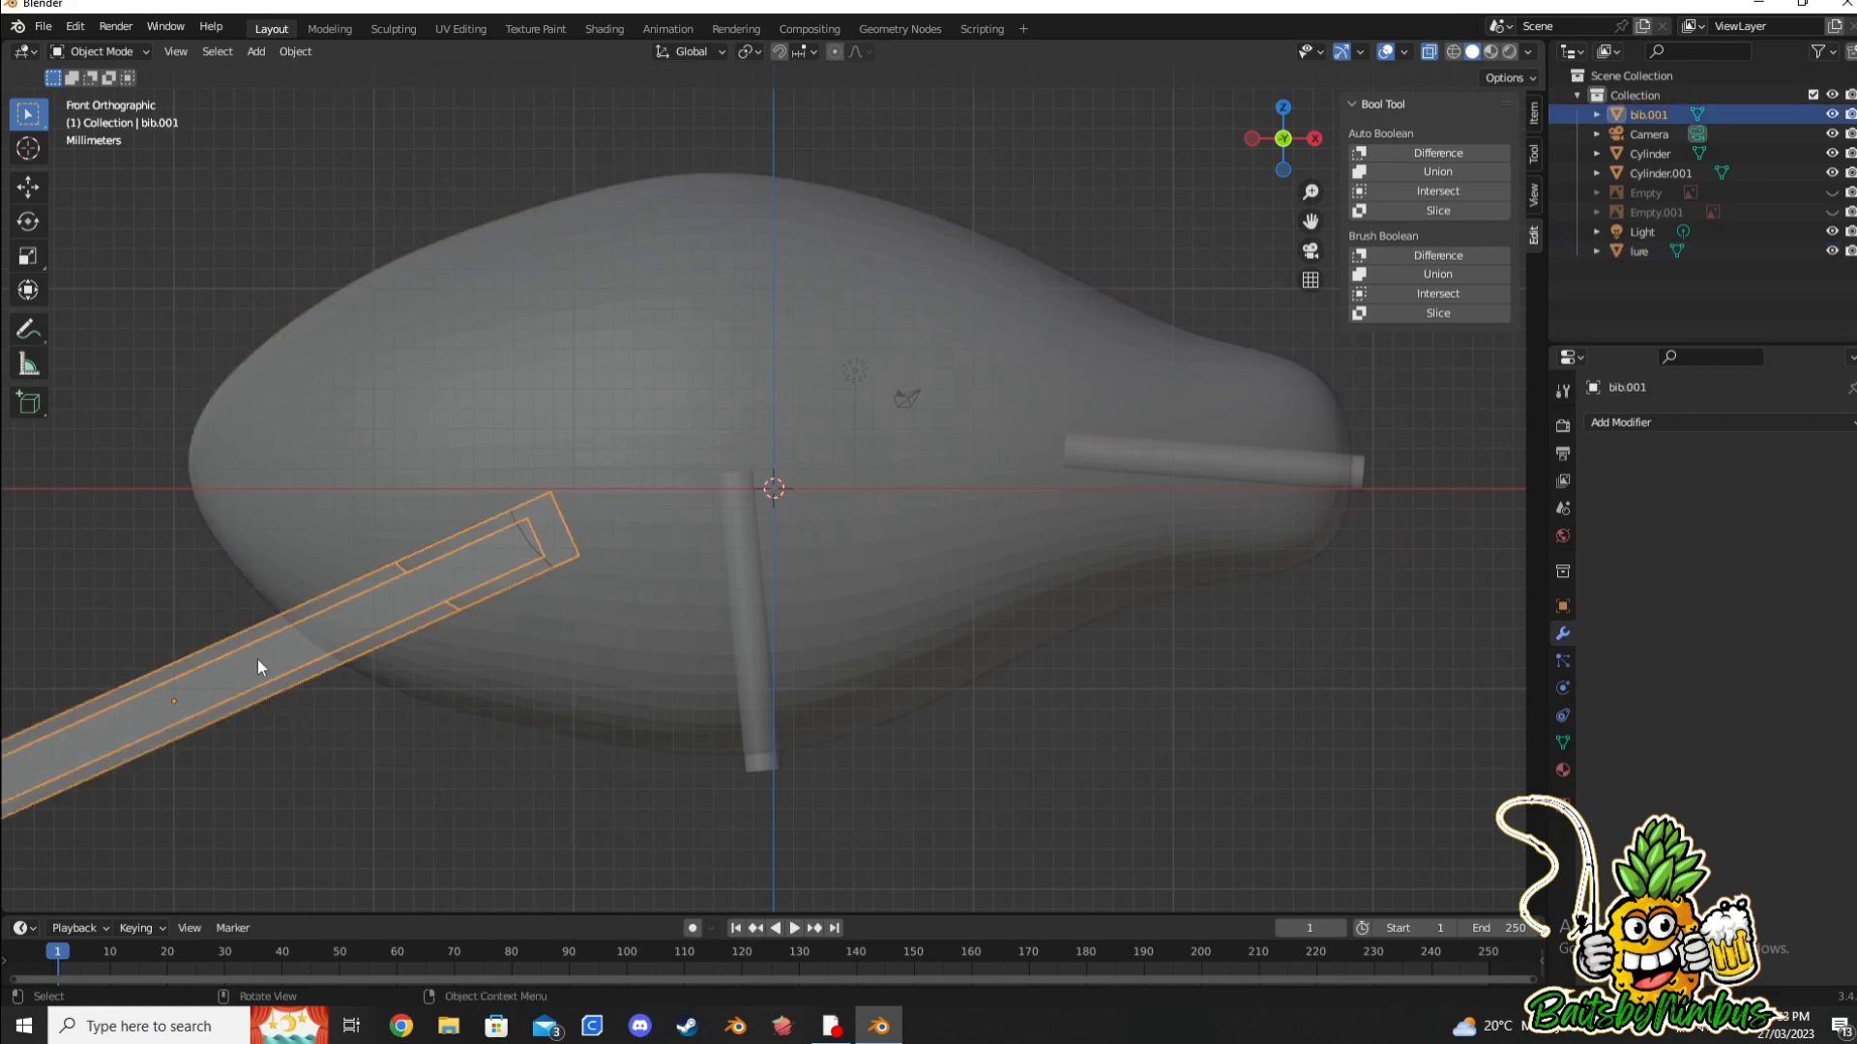
pyautogui.hotkey('ctrl', 'z')
pyautogui.hotkey('ctrl', 'shift', 'z')
pyautogui.hotkey('ctrl', 'z')
pyautogui.hotkey('ctrl', 'shift', 'z')
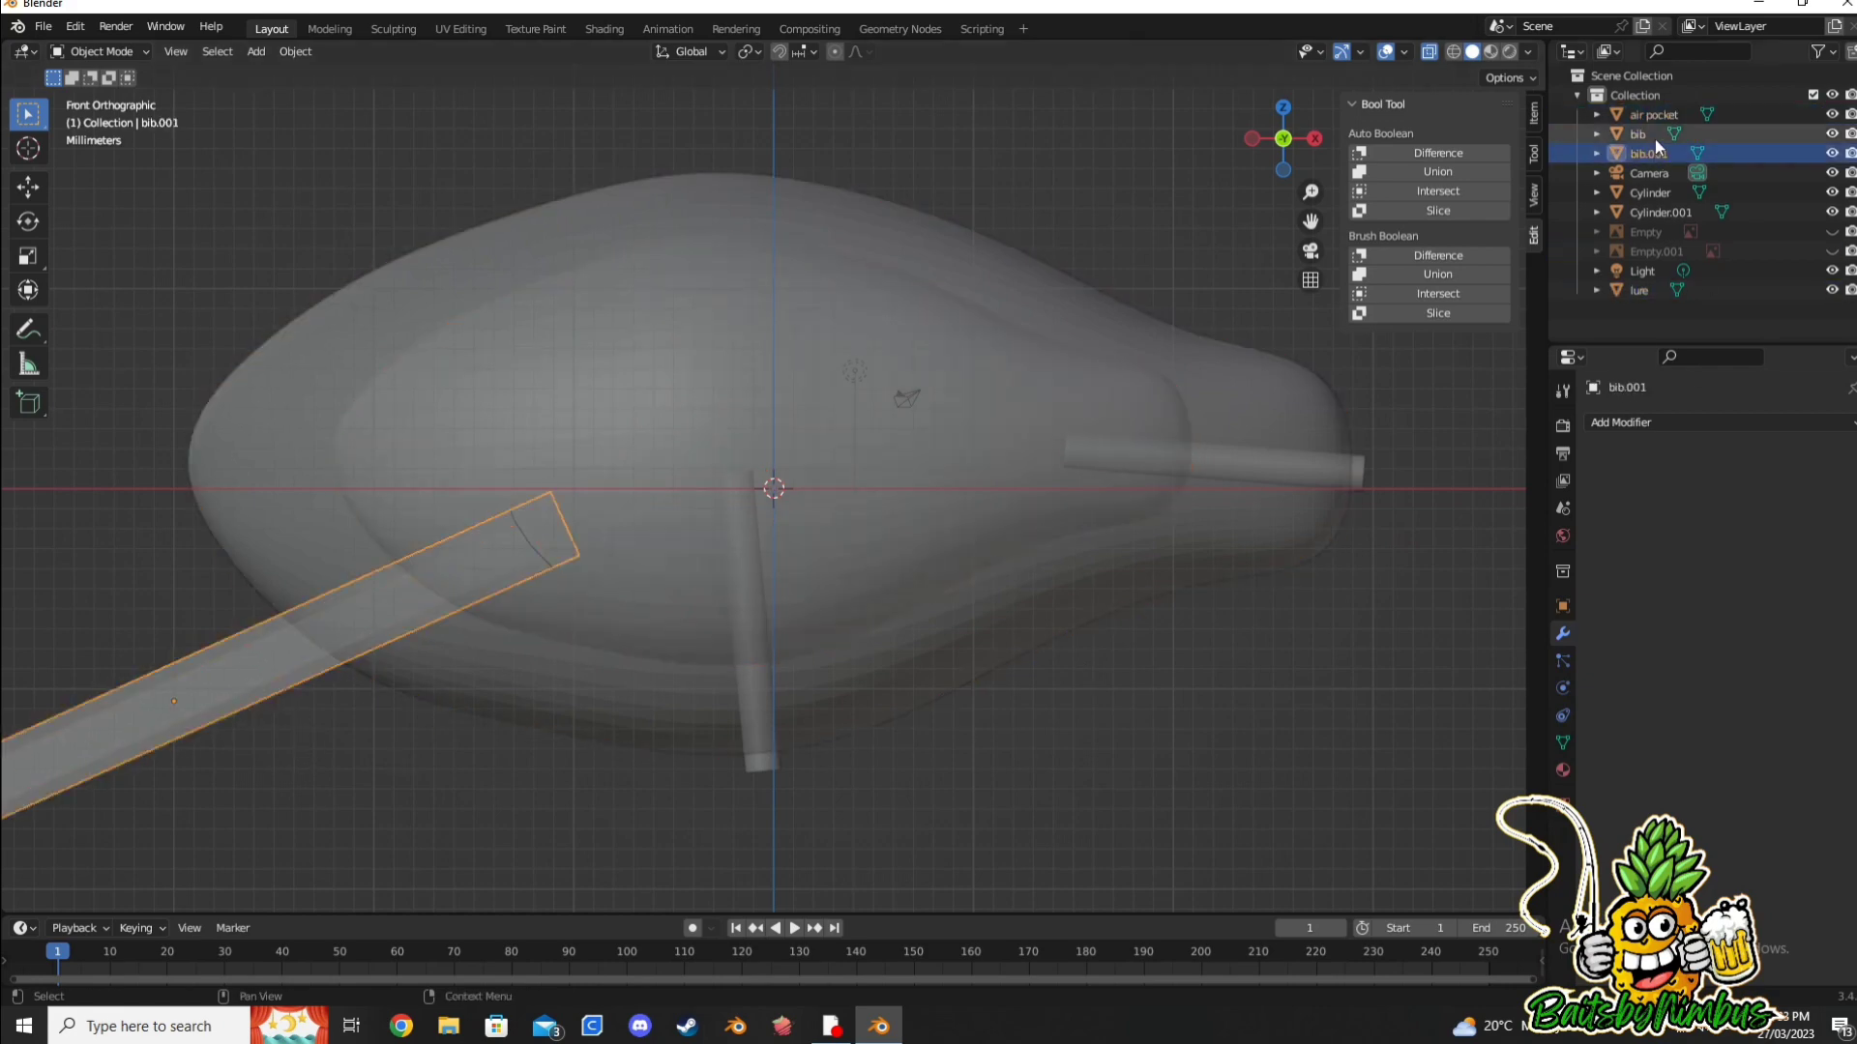
pyautogui.hotkey('ctrl', 'shift', 'z')
pyautogui.hotkey('ctrl', 'shift', 'z')
pyautogui.hotkey('ctrl', 'shift', 'z')
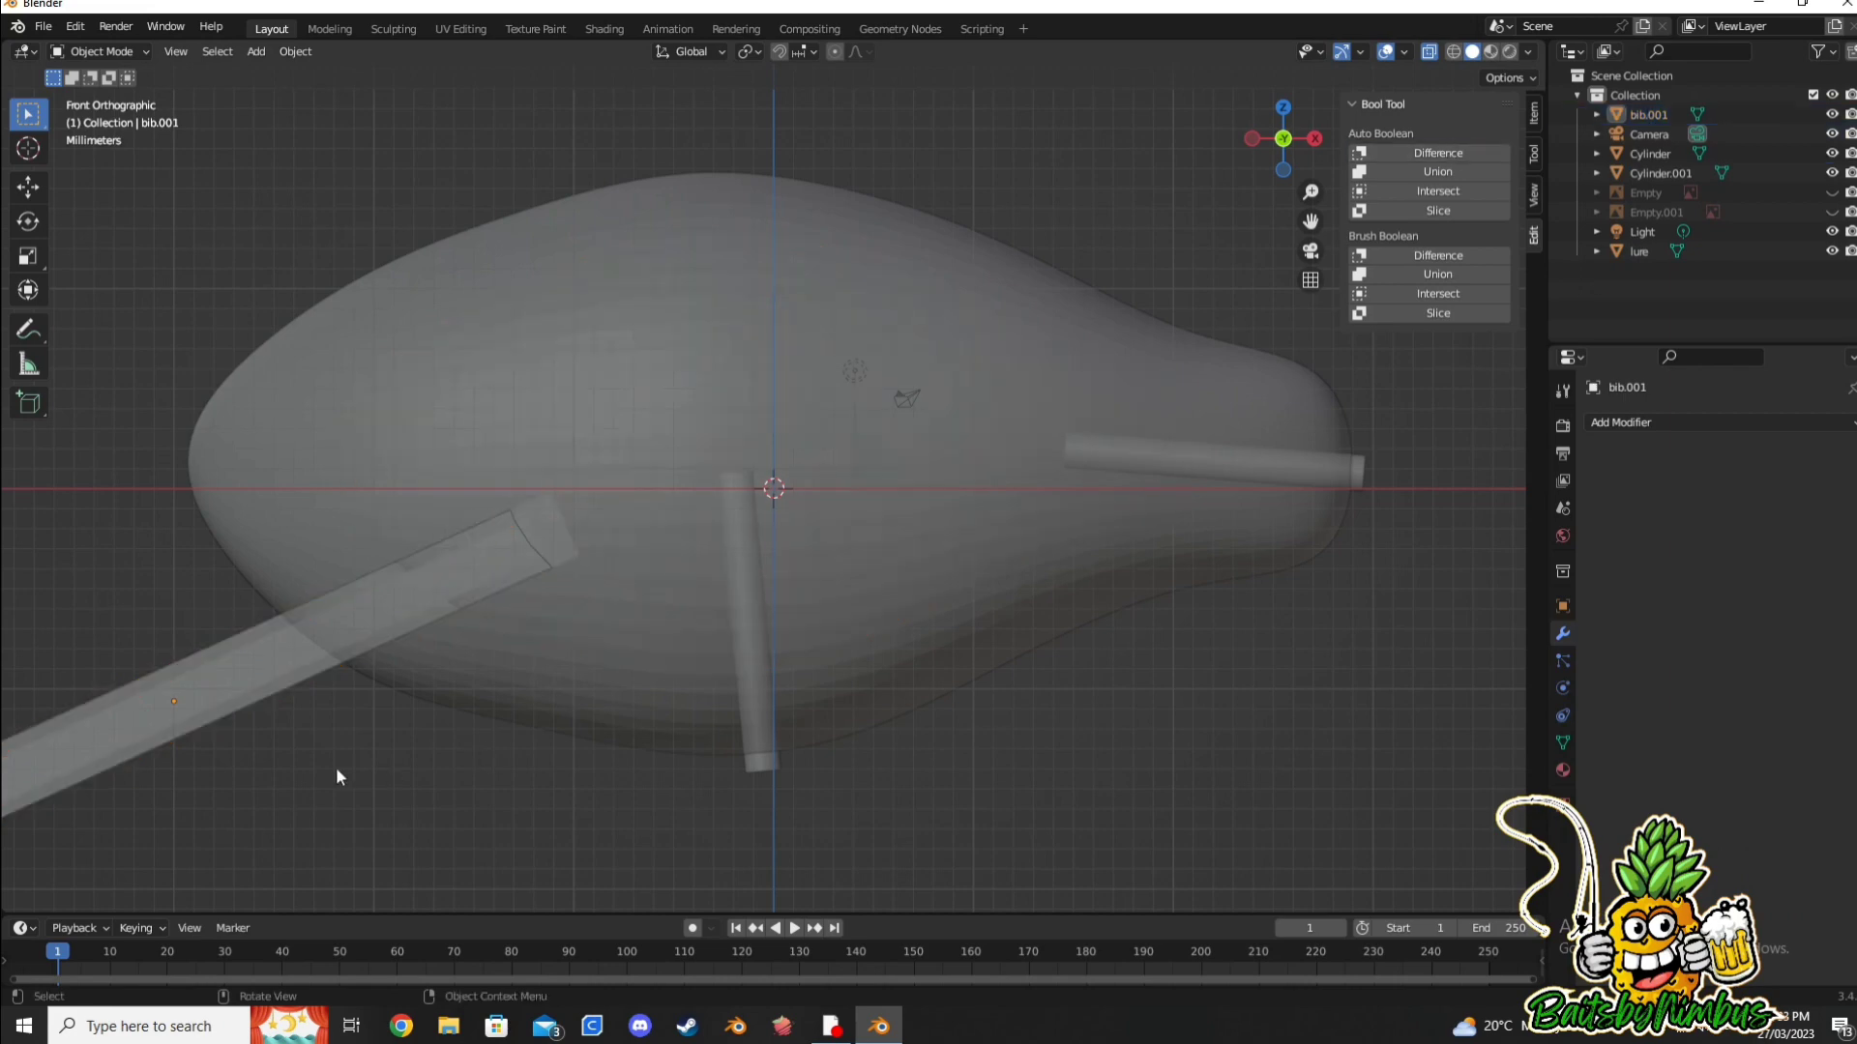
pyautogui.hotkey('ctrl', 'z')
pyautogui.hotkey('ctrl', 'shift', 'z')
pyautogui.hotkey('ctrl', 'z')
pyautogui.hotkey('ctrl', 'z')
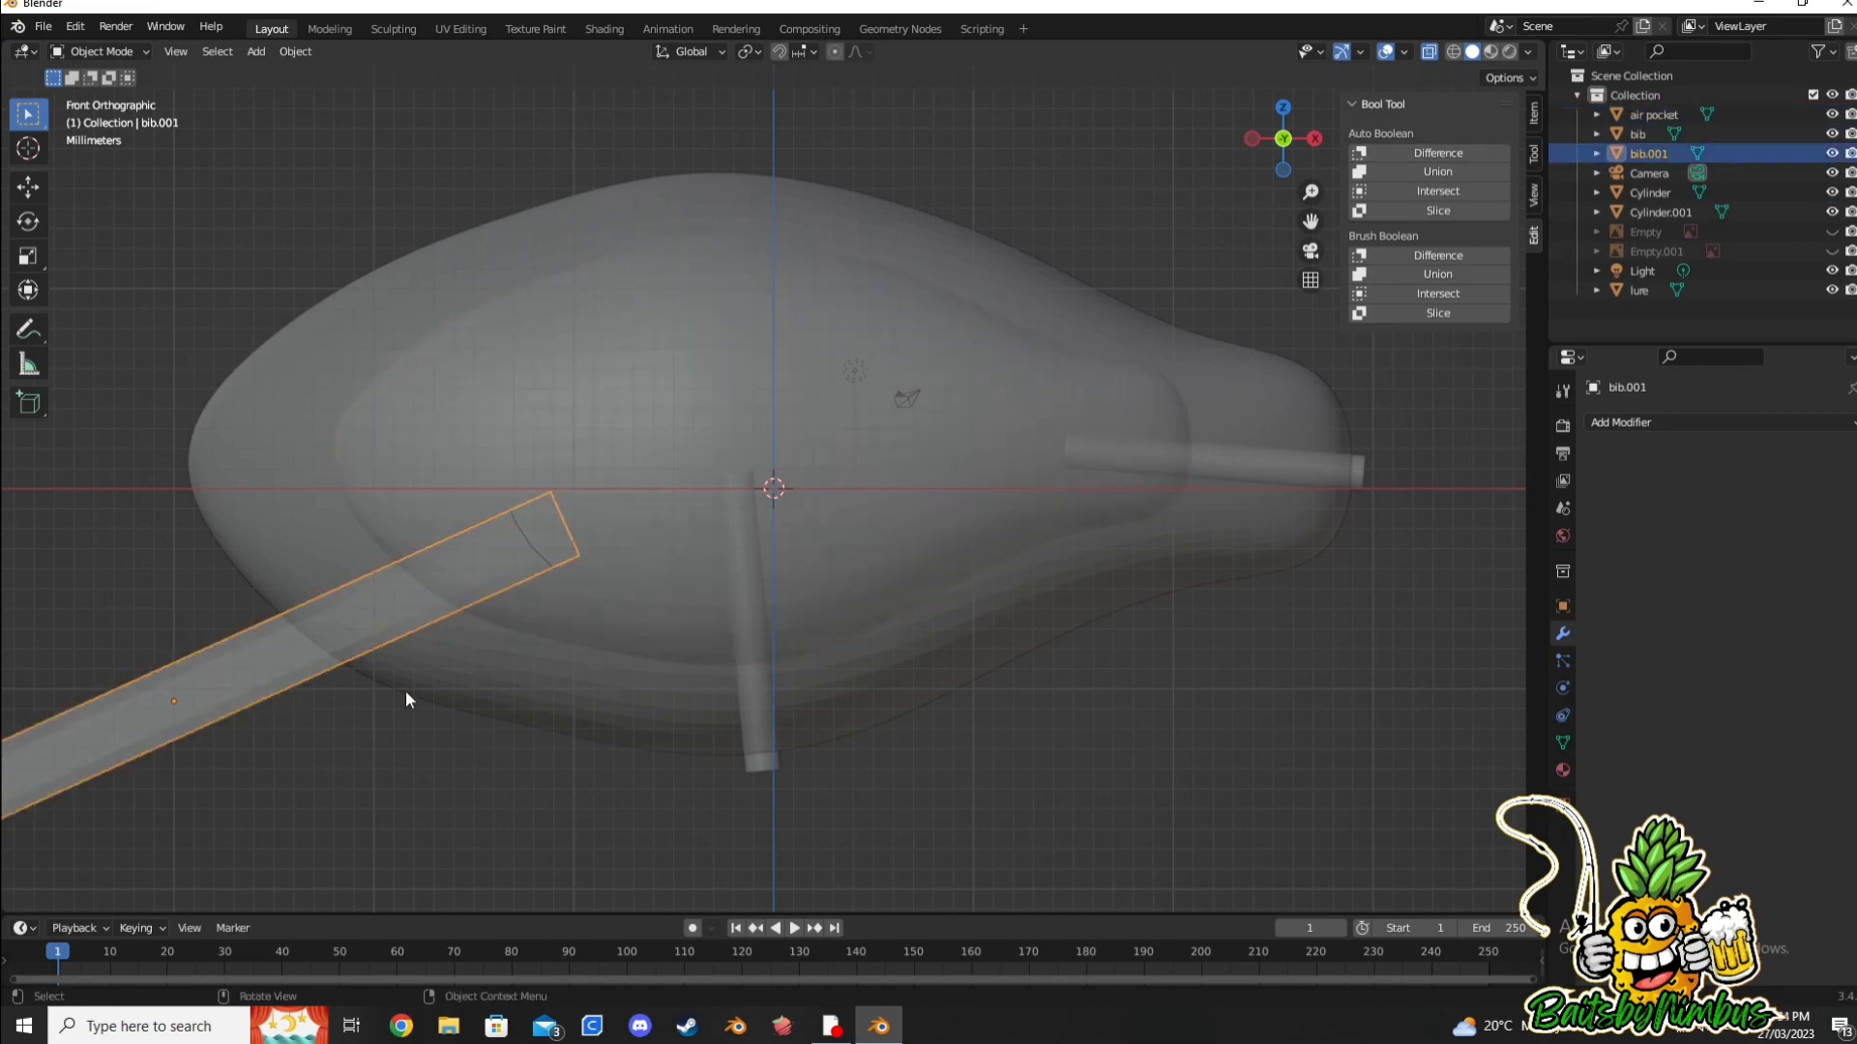
pyautogui.hotkey('ctrl', 'shift', 'z')
pyautogui.hotkey('ctrl', 'z')
# Step: Re-angle the bib bar and stand the belly cylinder upright in the body
pyautogui.click(329, 661)
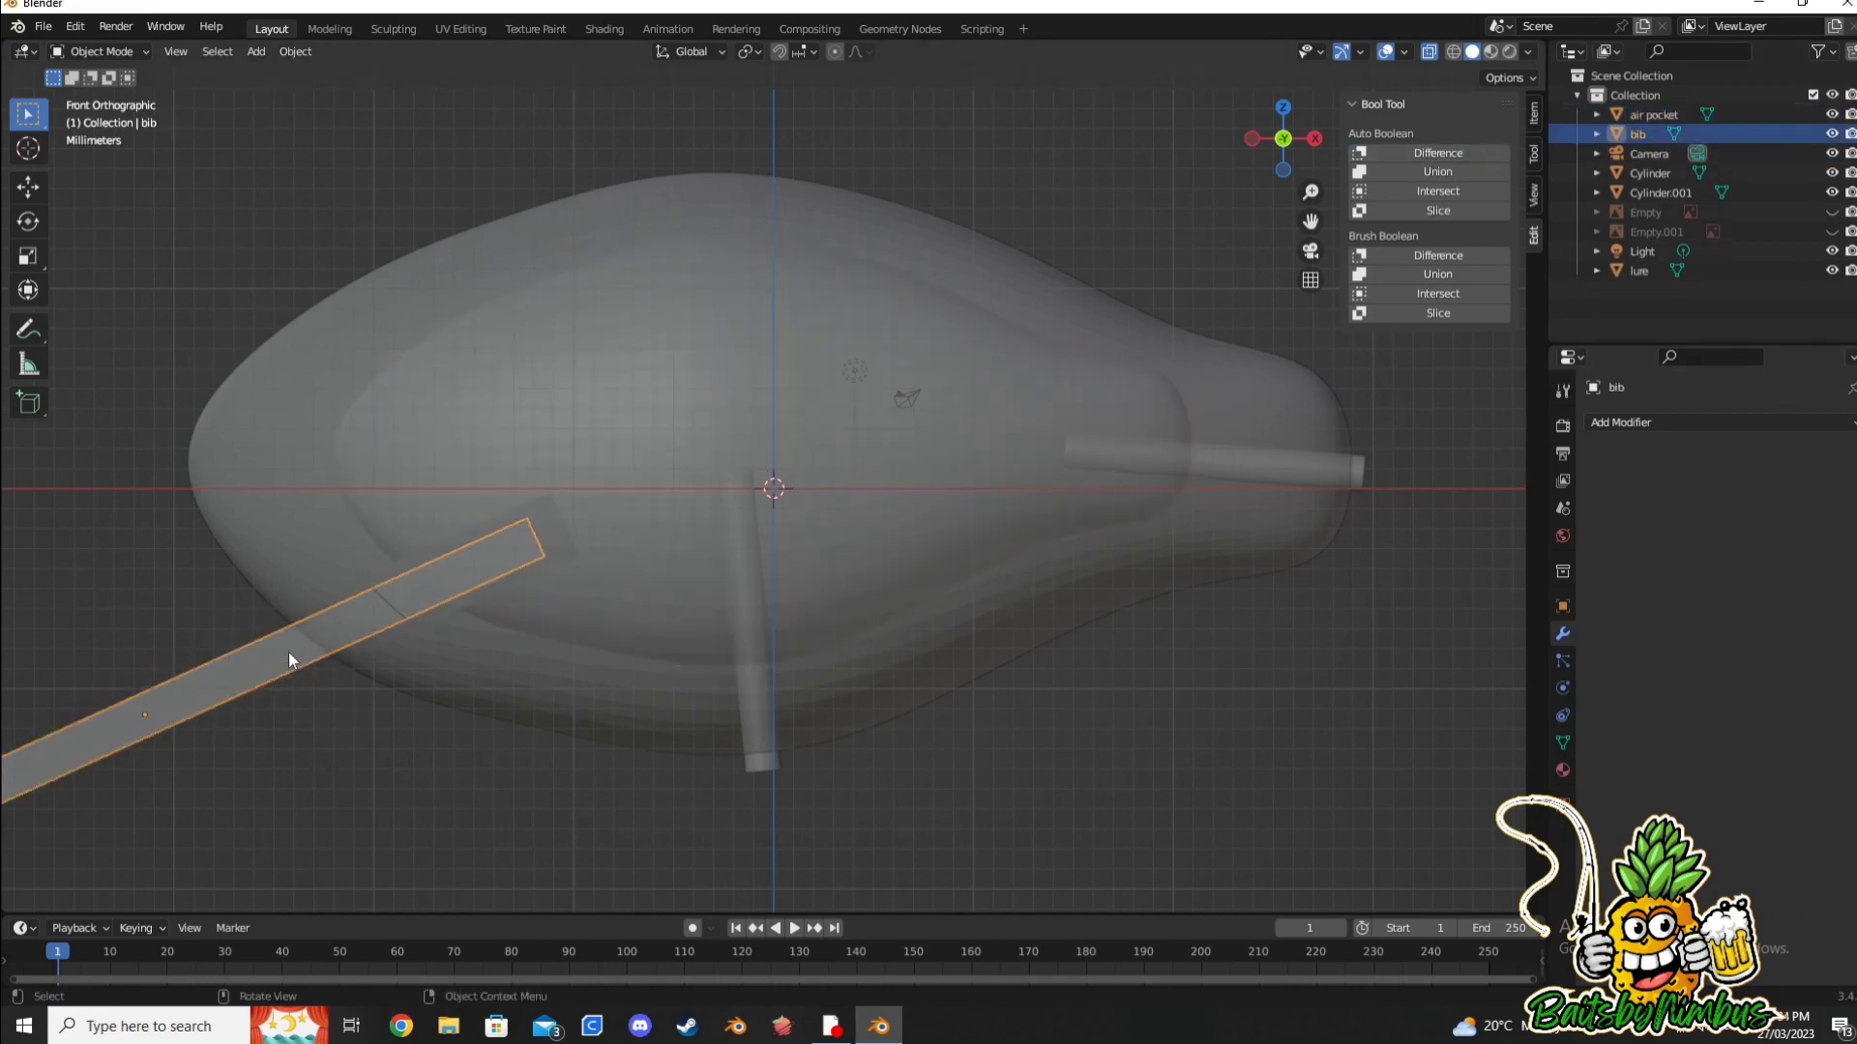
pyautogui.press('r')
pyautogui.click(287, 654)
pyautogui.click(759, 750)
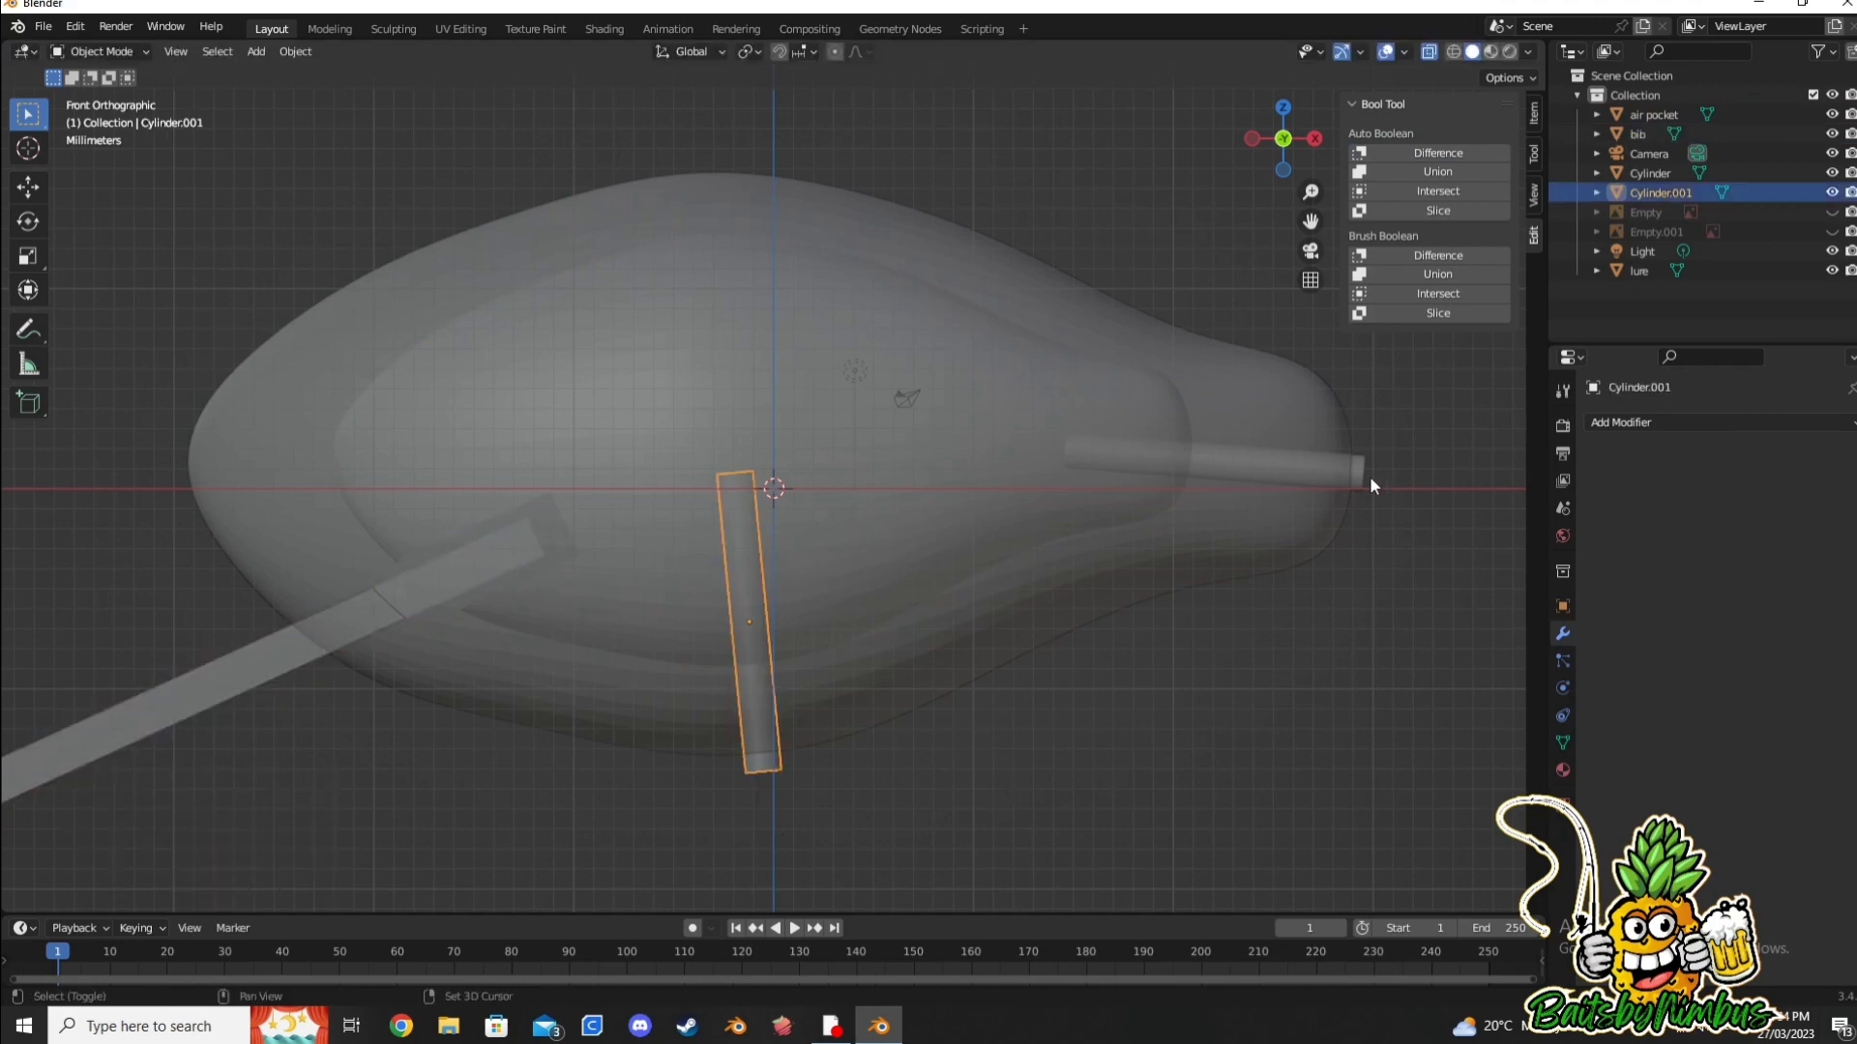
pyautogui.keyDown('shift'); pyautogui.click(1354, 472); pyautogui.keyUp('shift')
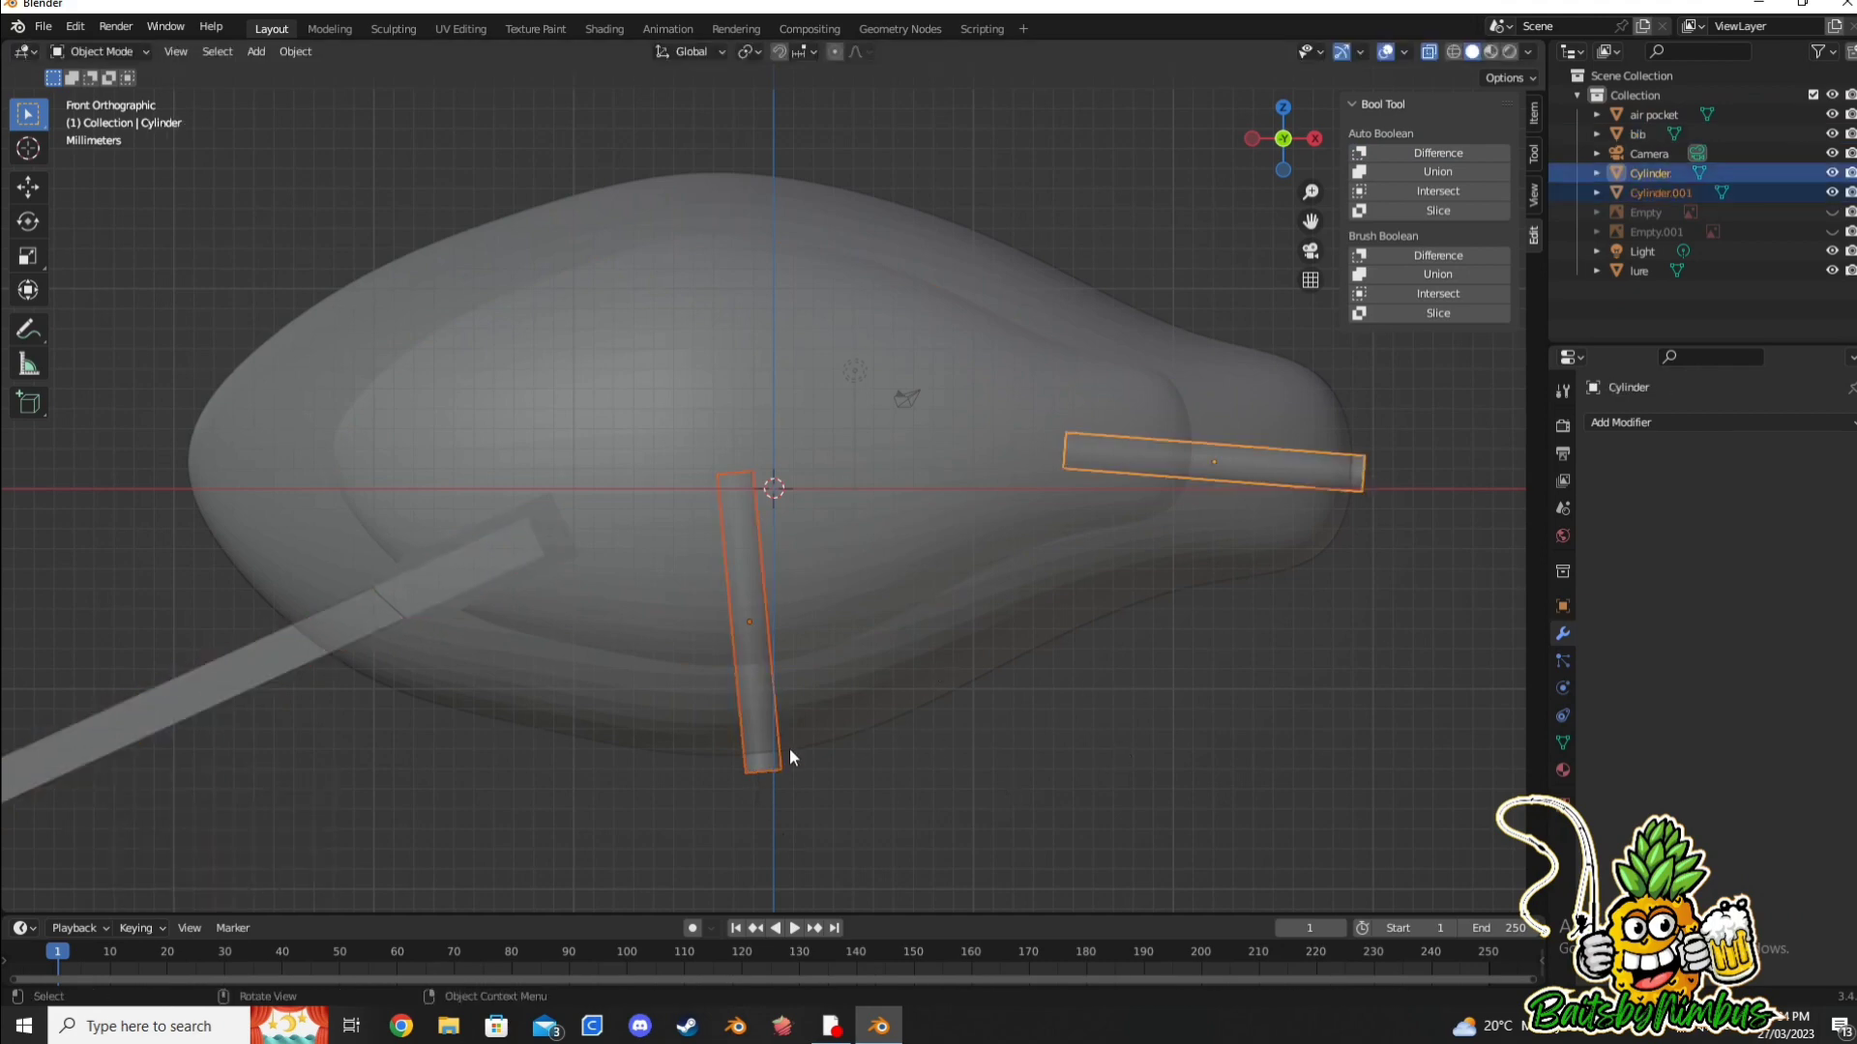
pyautogui.click(762, 810)
pyautogui.click(757, 764)
pyautogui.press('g')
pyautogui.press('z')
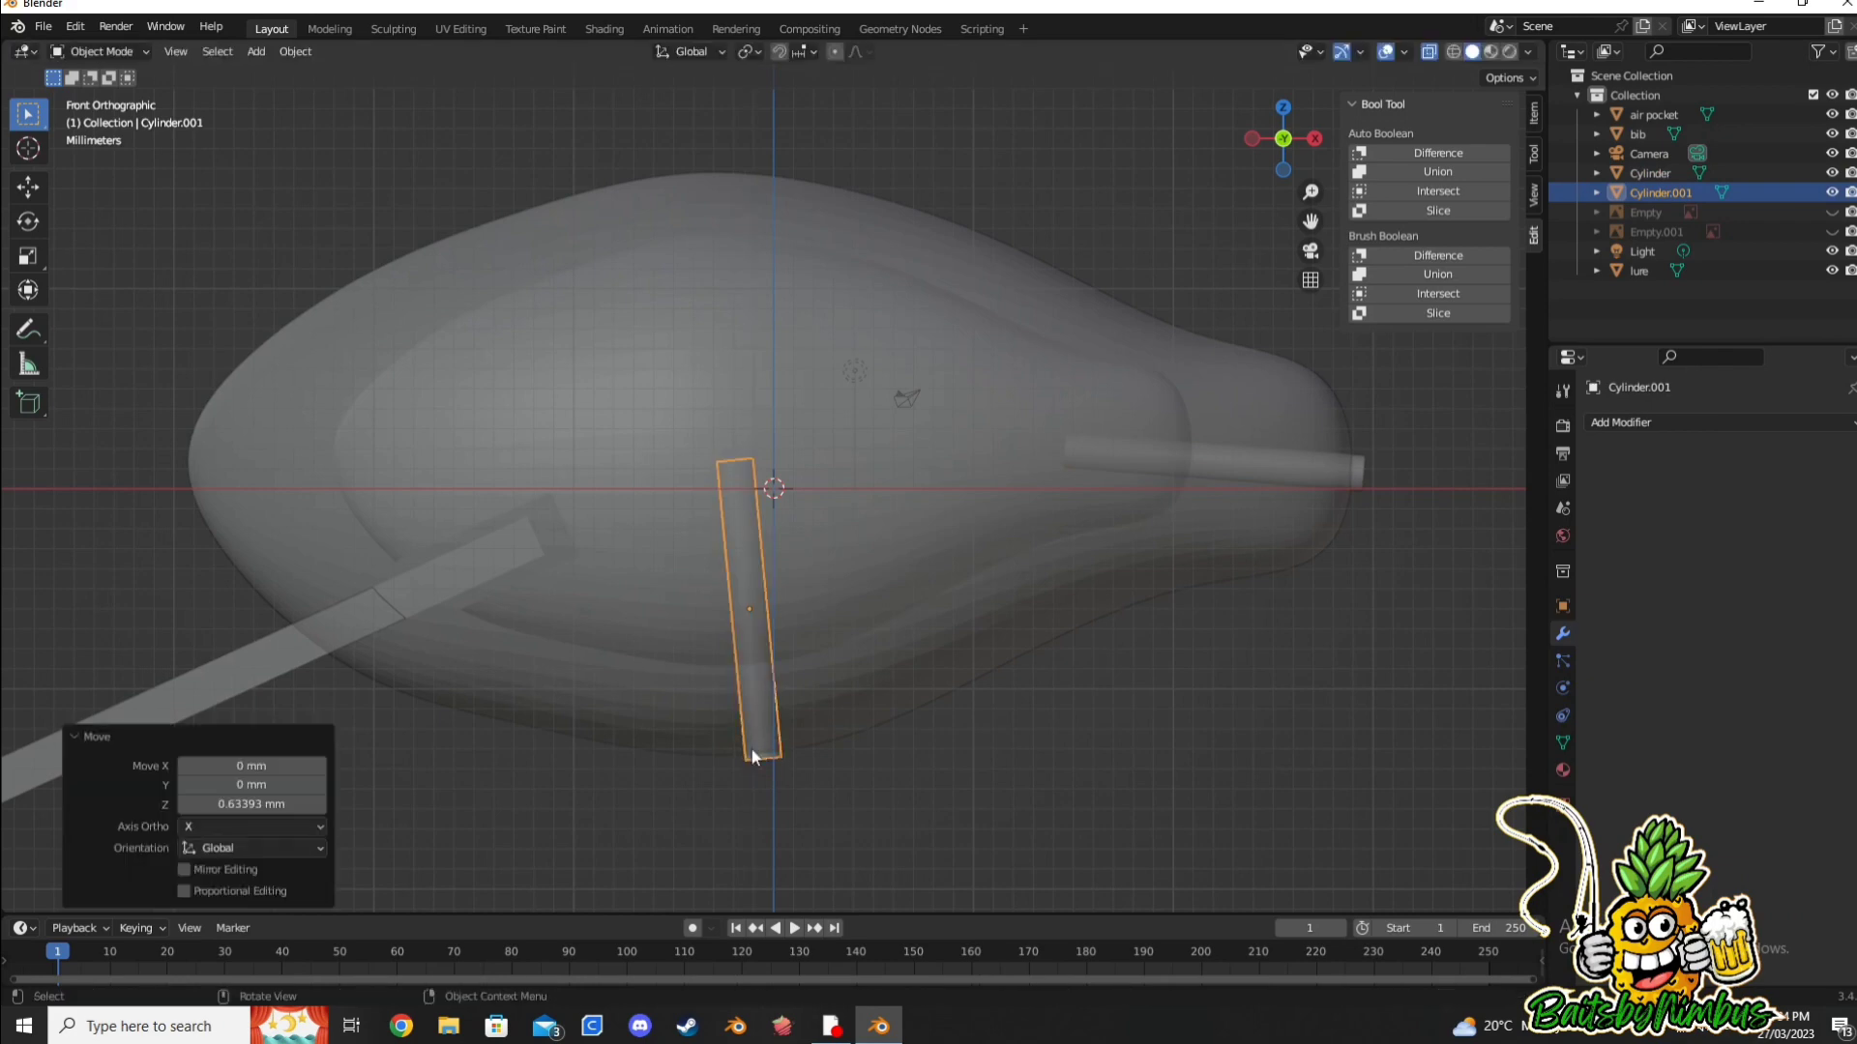
pyautogui.press('r')
pyautogui.press('Return')
# Step: Shift the tail cylinder along X and adjust its length
pyautogui.click(1336, 461)
pyautogui.press('g')
pyautogui.press('x')
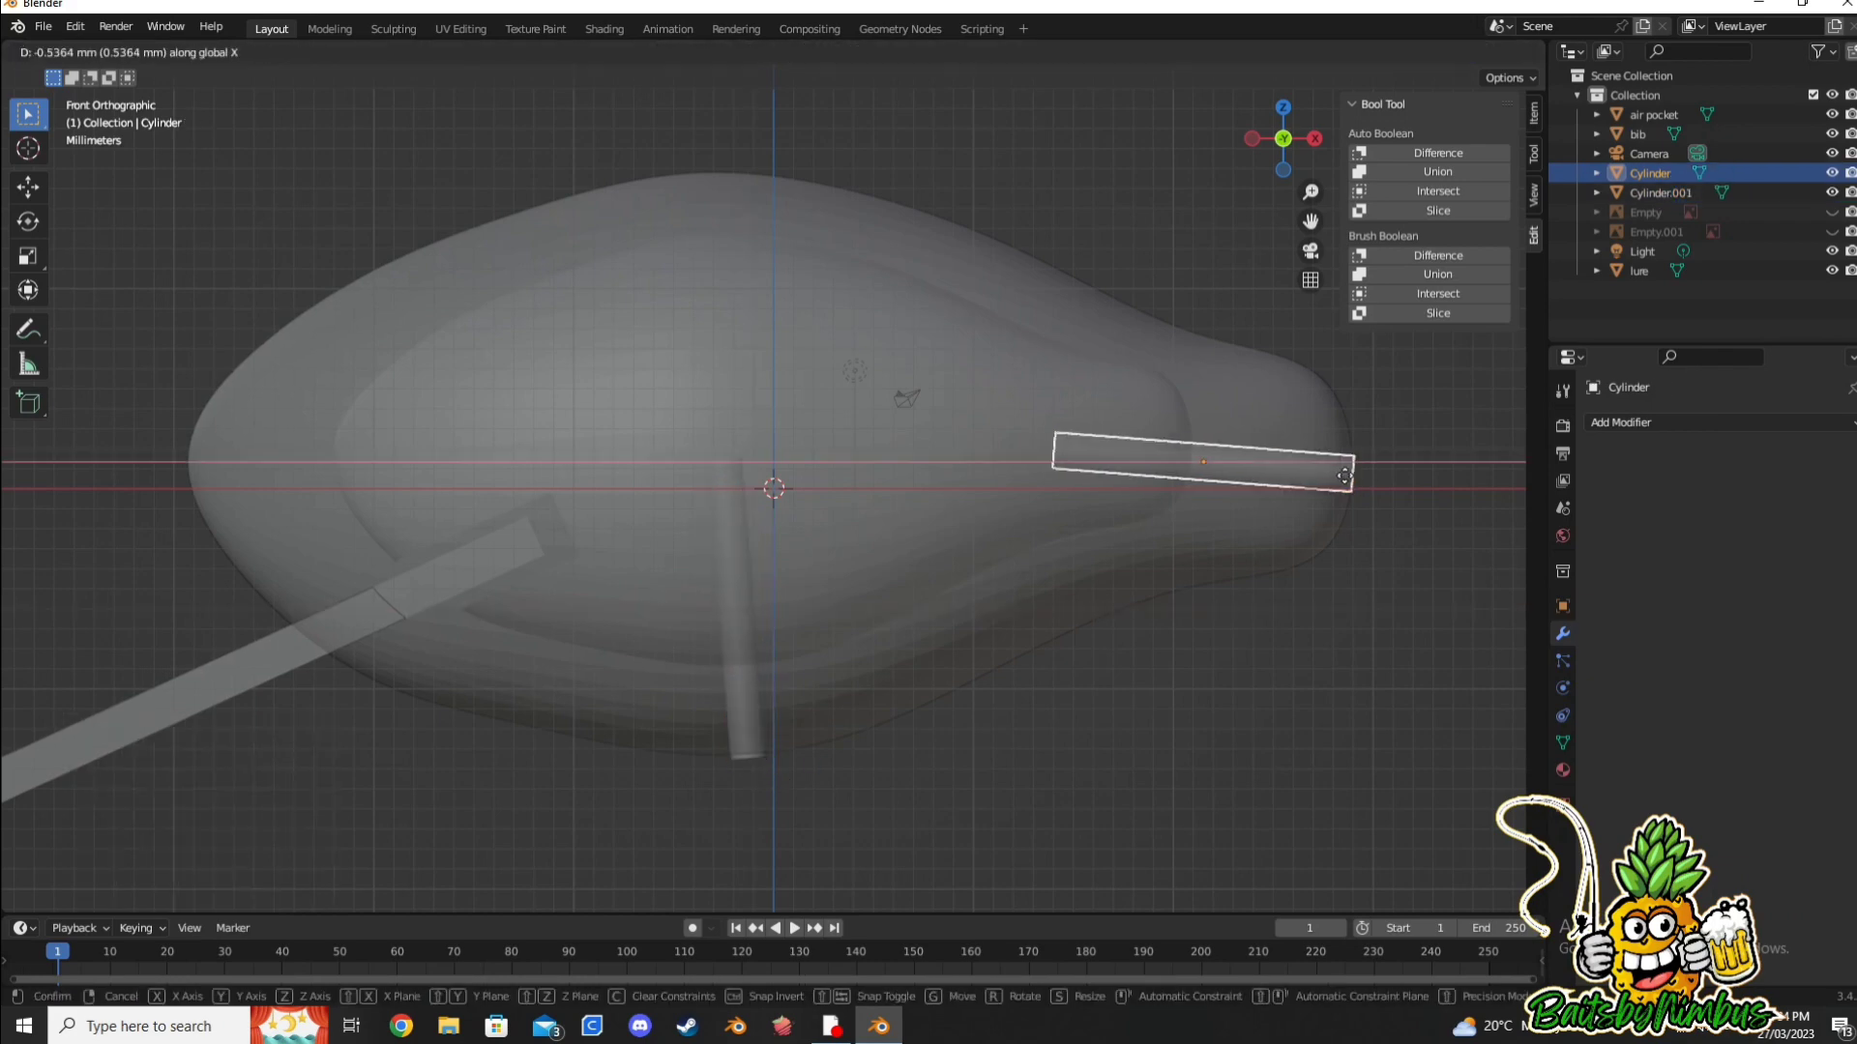
pyautogui.click(1139, 789)
pyautogui.moveTo(1139, 789)
pyautogui.mouseDown(button='middle')
pyautogui.moveTo(1117, 514)
pyautogui.moveTo(1269, 576)
pyautogui.moveTo(1302, 499)
pyautogui.mouseUp(button='middle')
pyautogui.click(1302, 499)
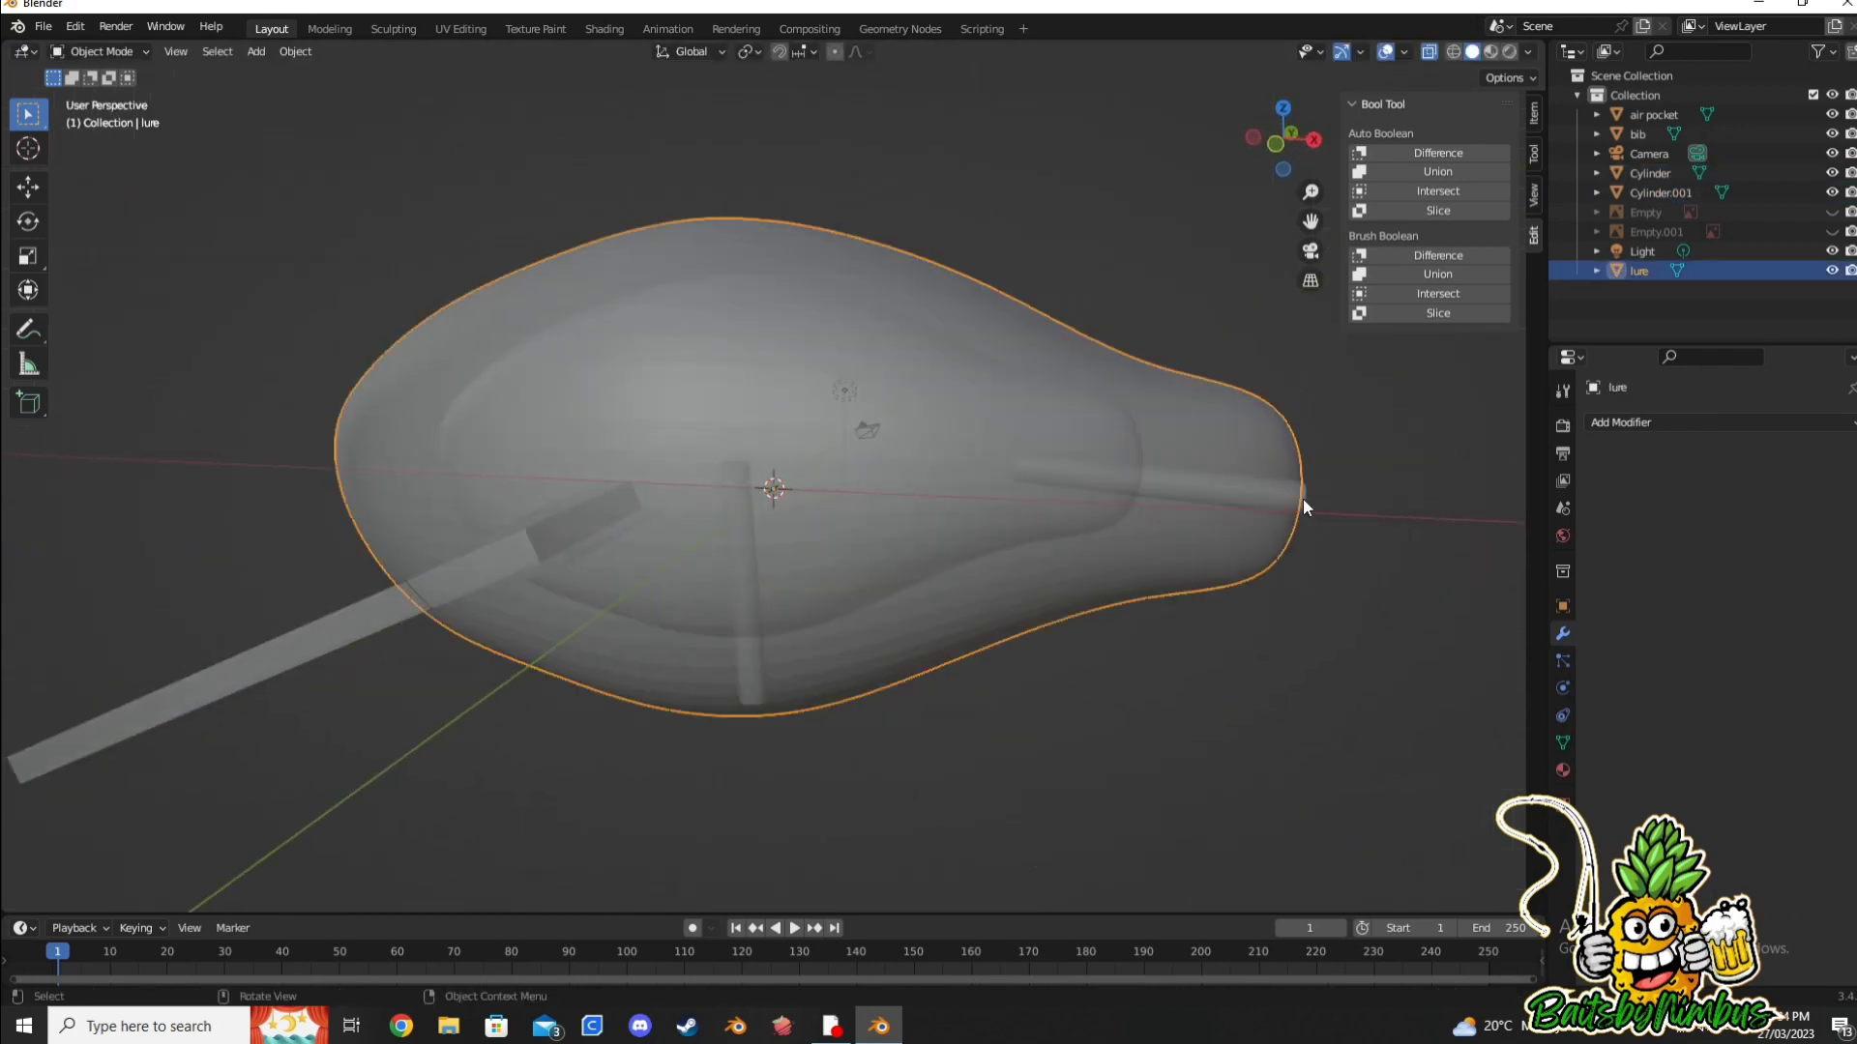
pyautogui.scroll(3, 1431, 387)
pyautogui.doubleClick(1468, 454)
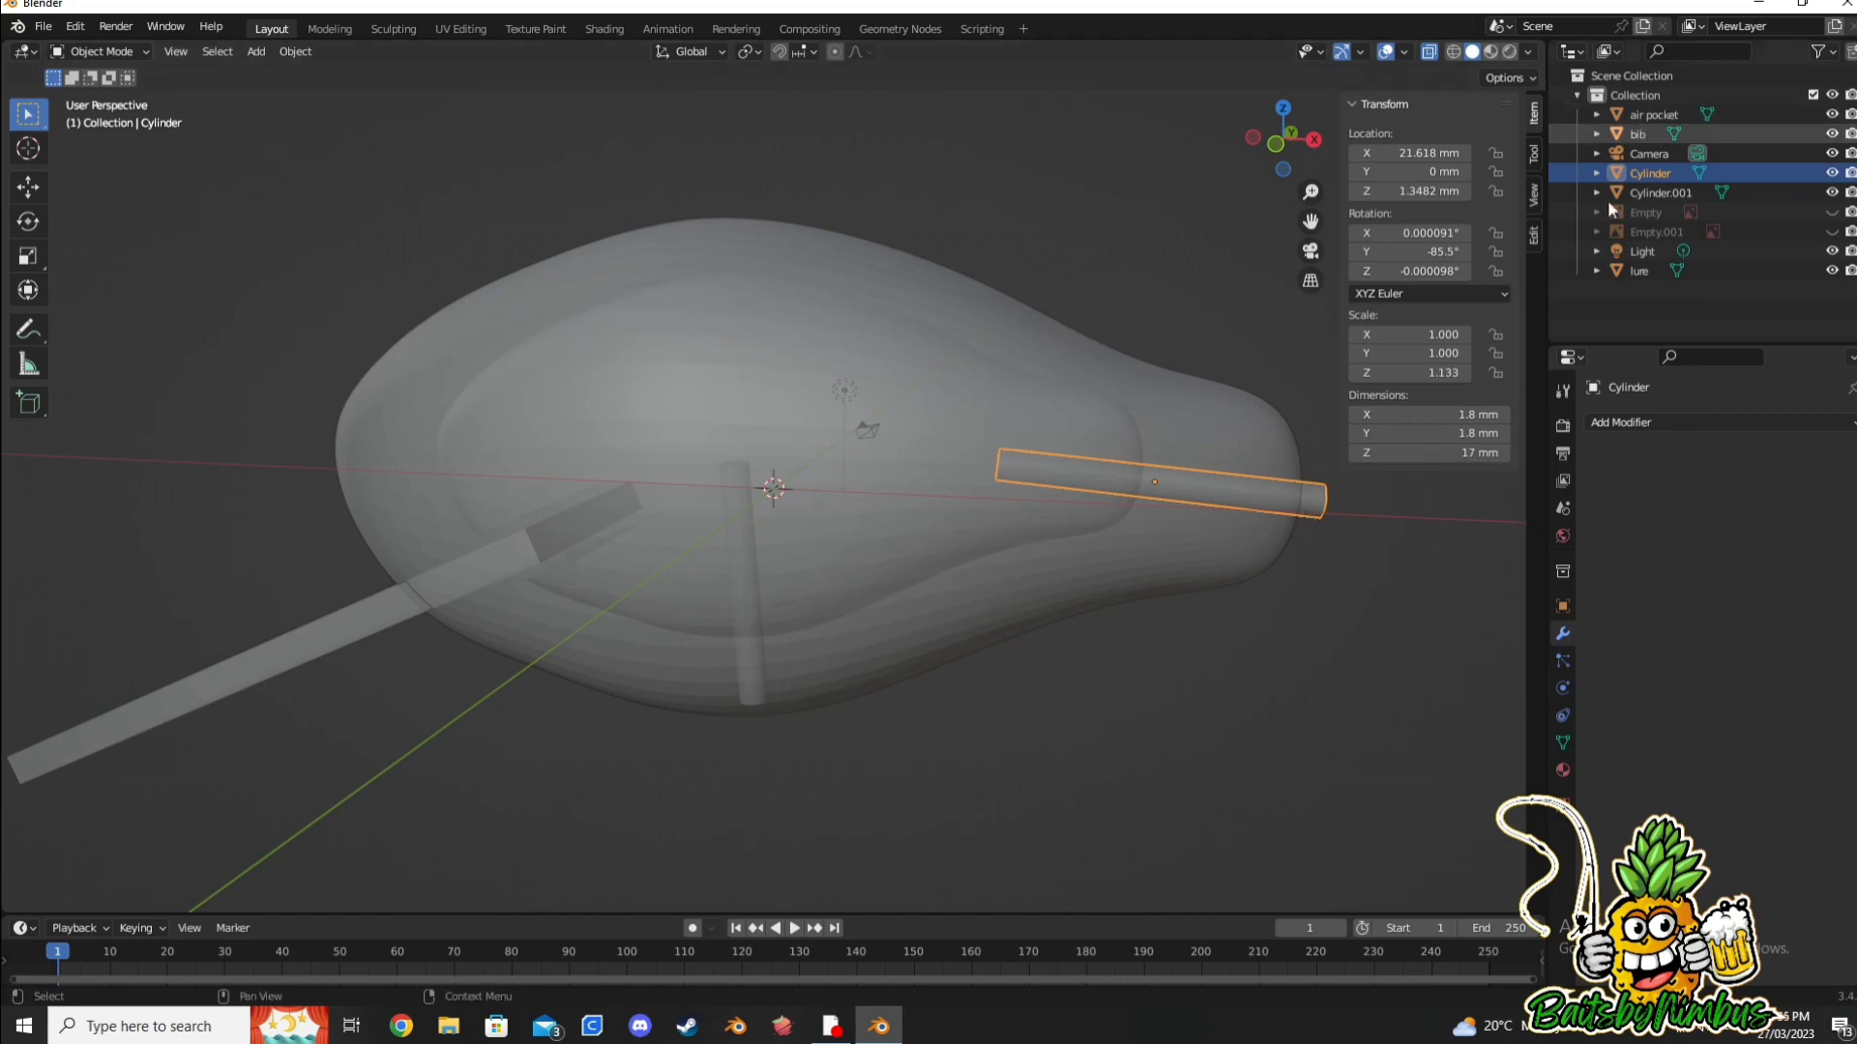
# Step: Subtract the air pocket from the lure body with Bool Tool Difference
pyautogui.click(1608, 116)
pyautogui.keyDown('ctrl'); pyautogui.click(1644, 271); pyautogui.keyUp('ctrl')
pyautogui.click(1533, 152)
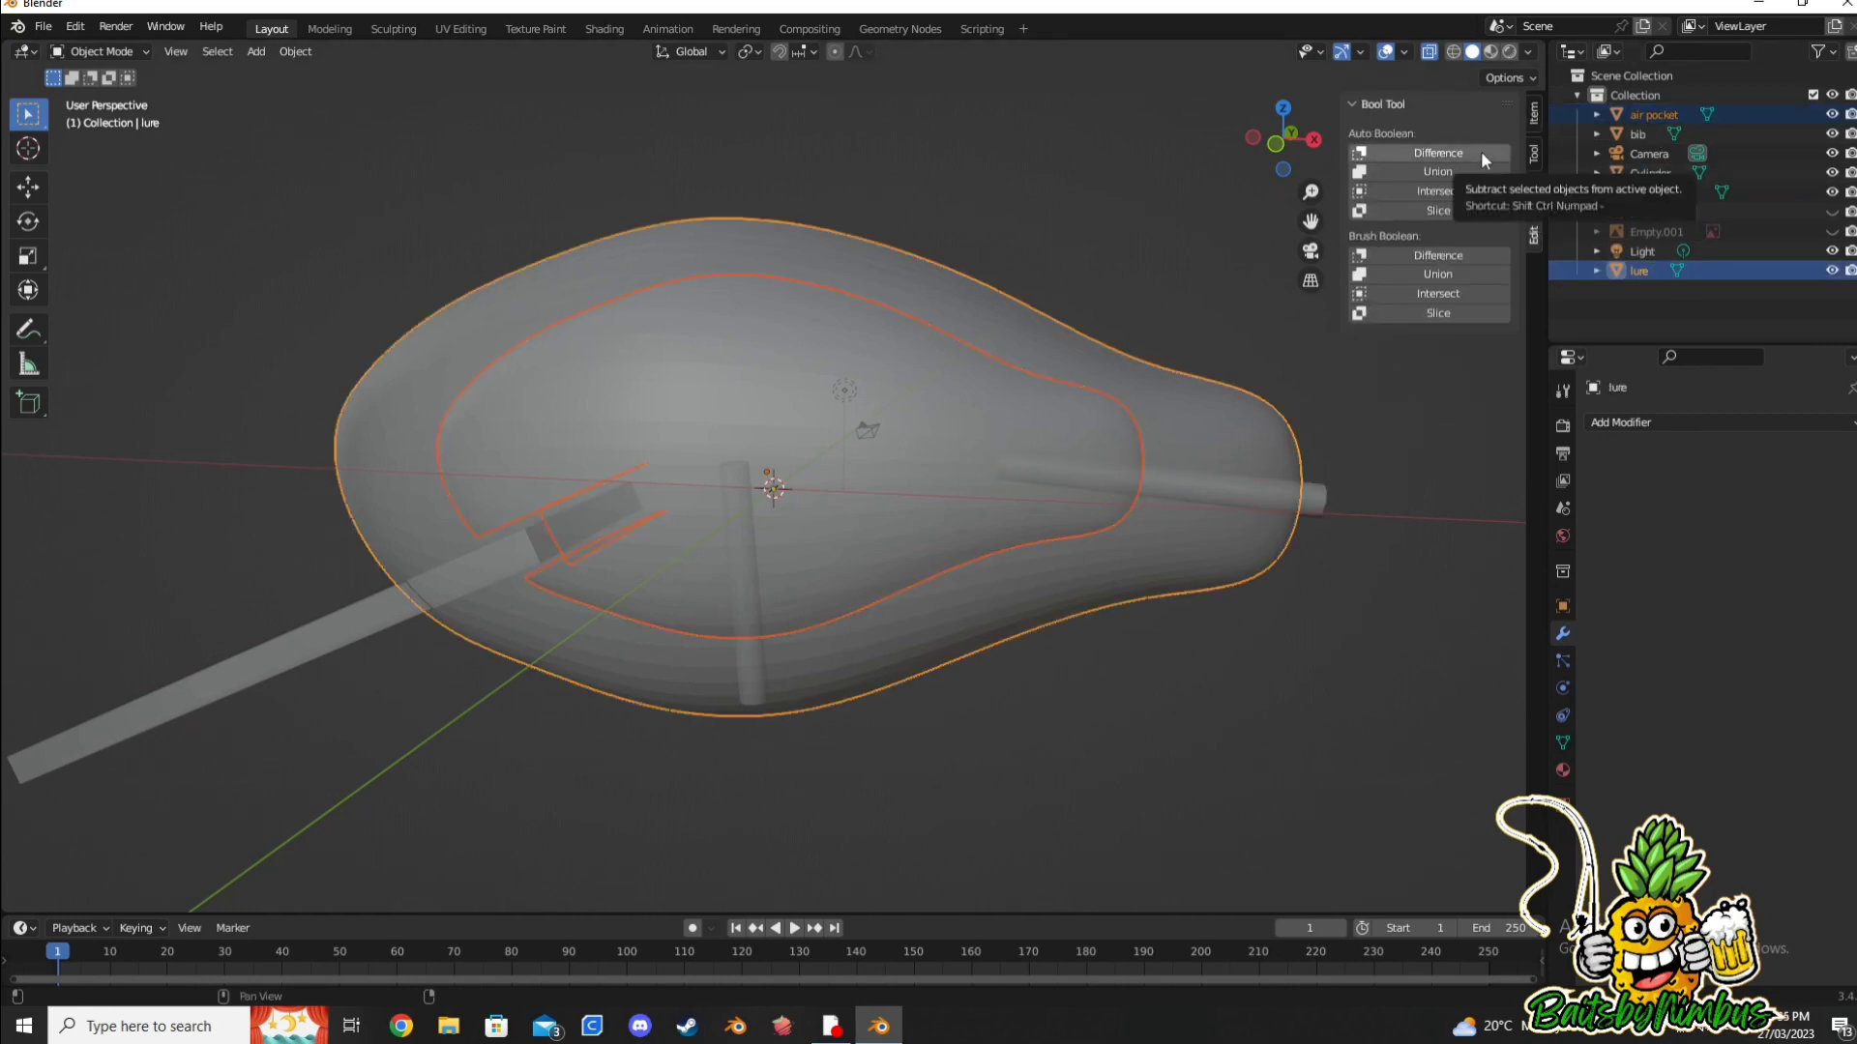
pyautogui.click(1438, 153)
# Step: Subtract both cylinders and the bib bar from the lure body with Difference
pyautogui.click(745, 599)
pyautogui.keyDown('shift'); pyautogui.click(1160, 466); pyautogui.keyUp('shift')
pyautogui.keyDown('ctrl'); pyautogui.click(1639, 251); pyautogui.keyUp('ctrl')
pyautogui.click(1438, 153)
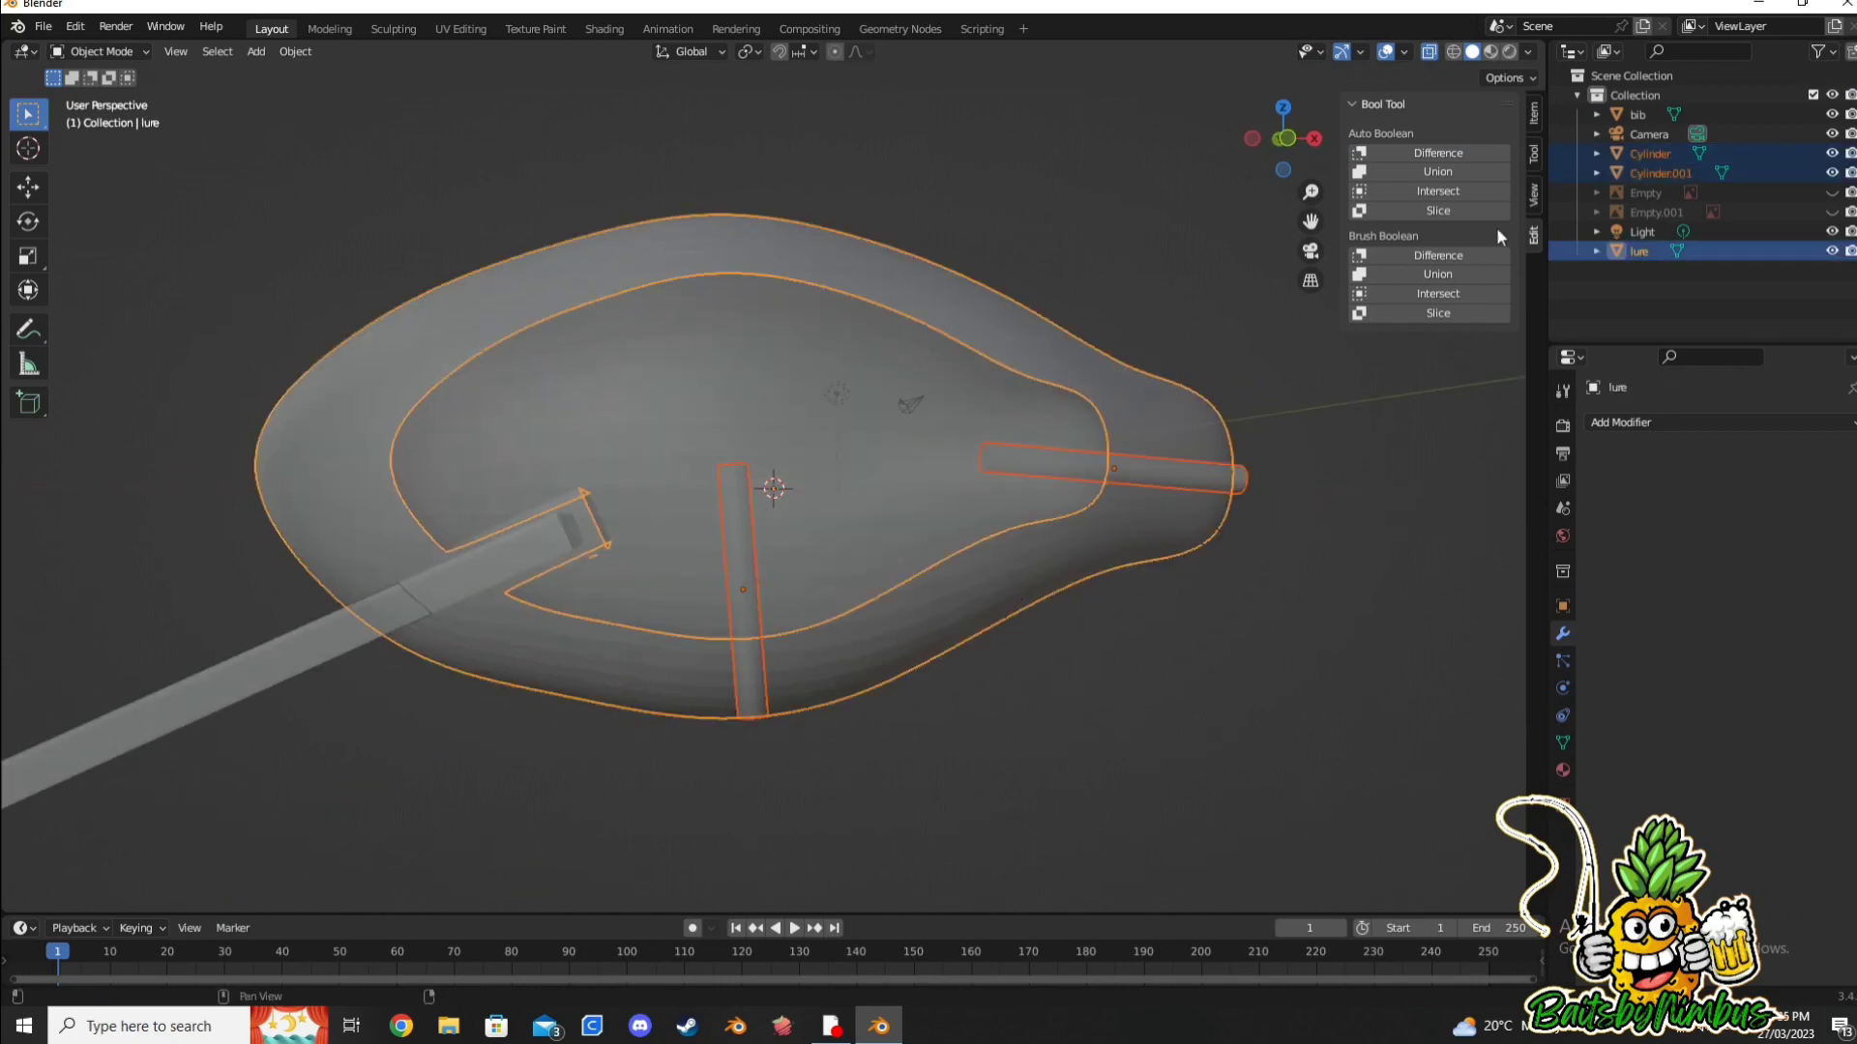
pyautogui.click(244, 693)
pyautogui.keyDown('shift'); pyautogui.click(871, 580); pyautogui.keyUp('shift')
pyautogui.click(1453, 149)
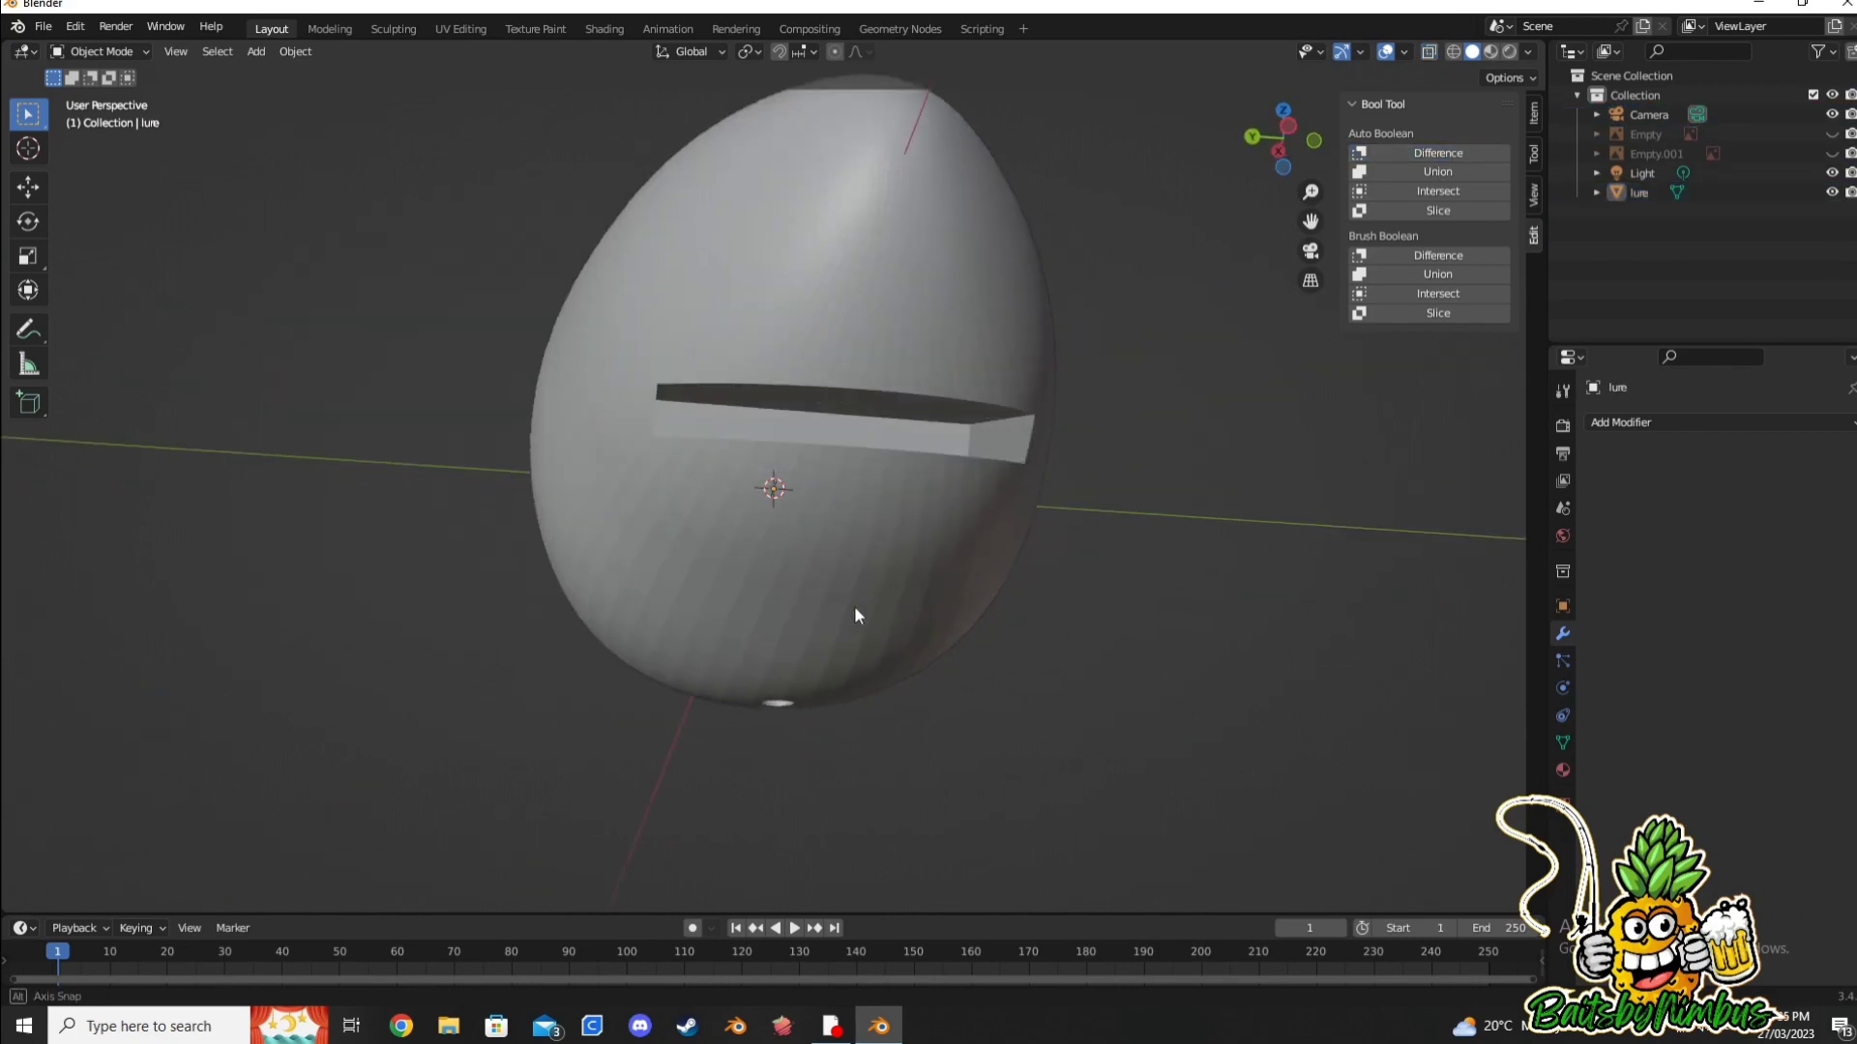
# Step: Inspect the hollowed lure's cuts in front view with X-ray toggled on and off
pyautogui.moveTo(855, 605); pyautogui.dragTo(610, 638, button='middle')
pyautogui.press('KP_1')
pyautogui.scroll(-2, 609, 645)
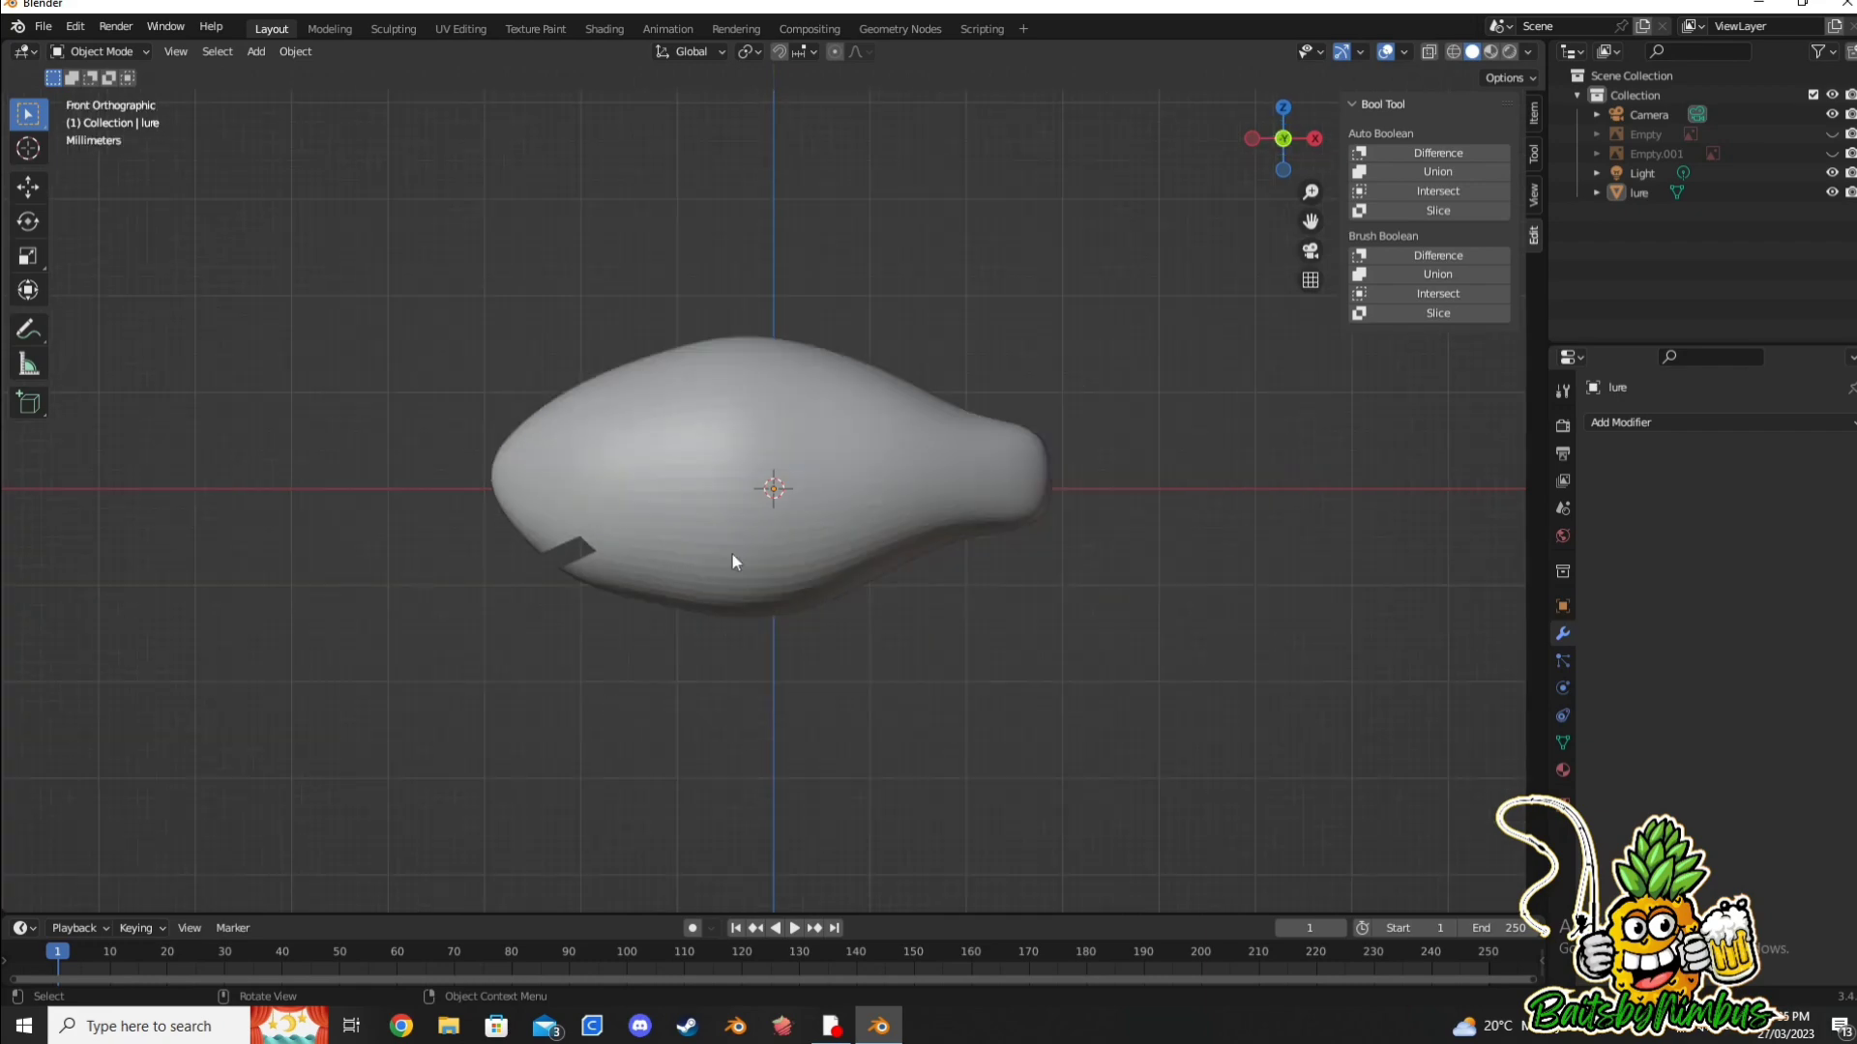
pyautogui.hotkey('alt', 'z')
pyautogui.scroll(2, 781, 472)
pyautogui.scroll(3, 1028, 703)
pyautogui.scroll(-3, 1025, 697)
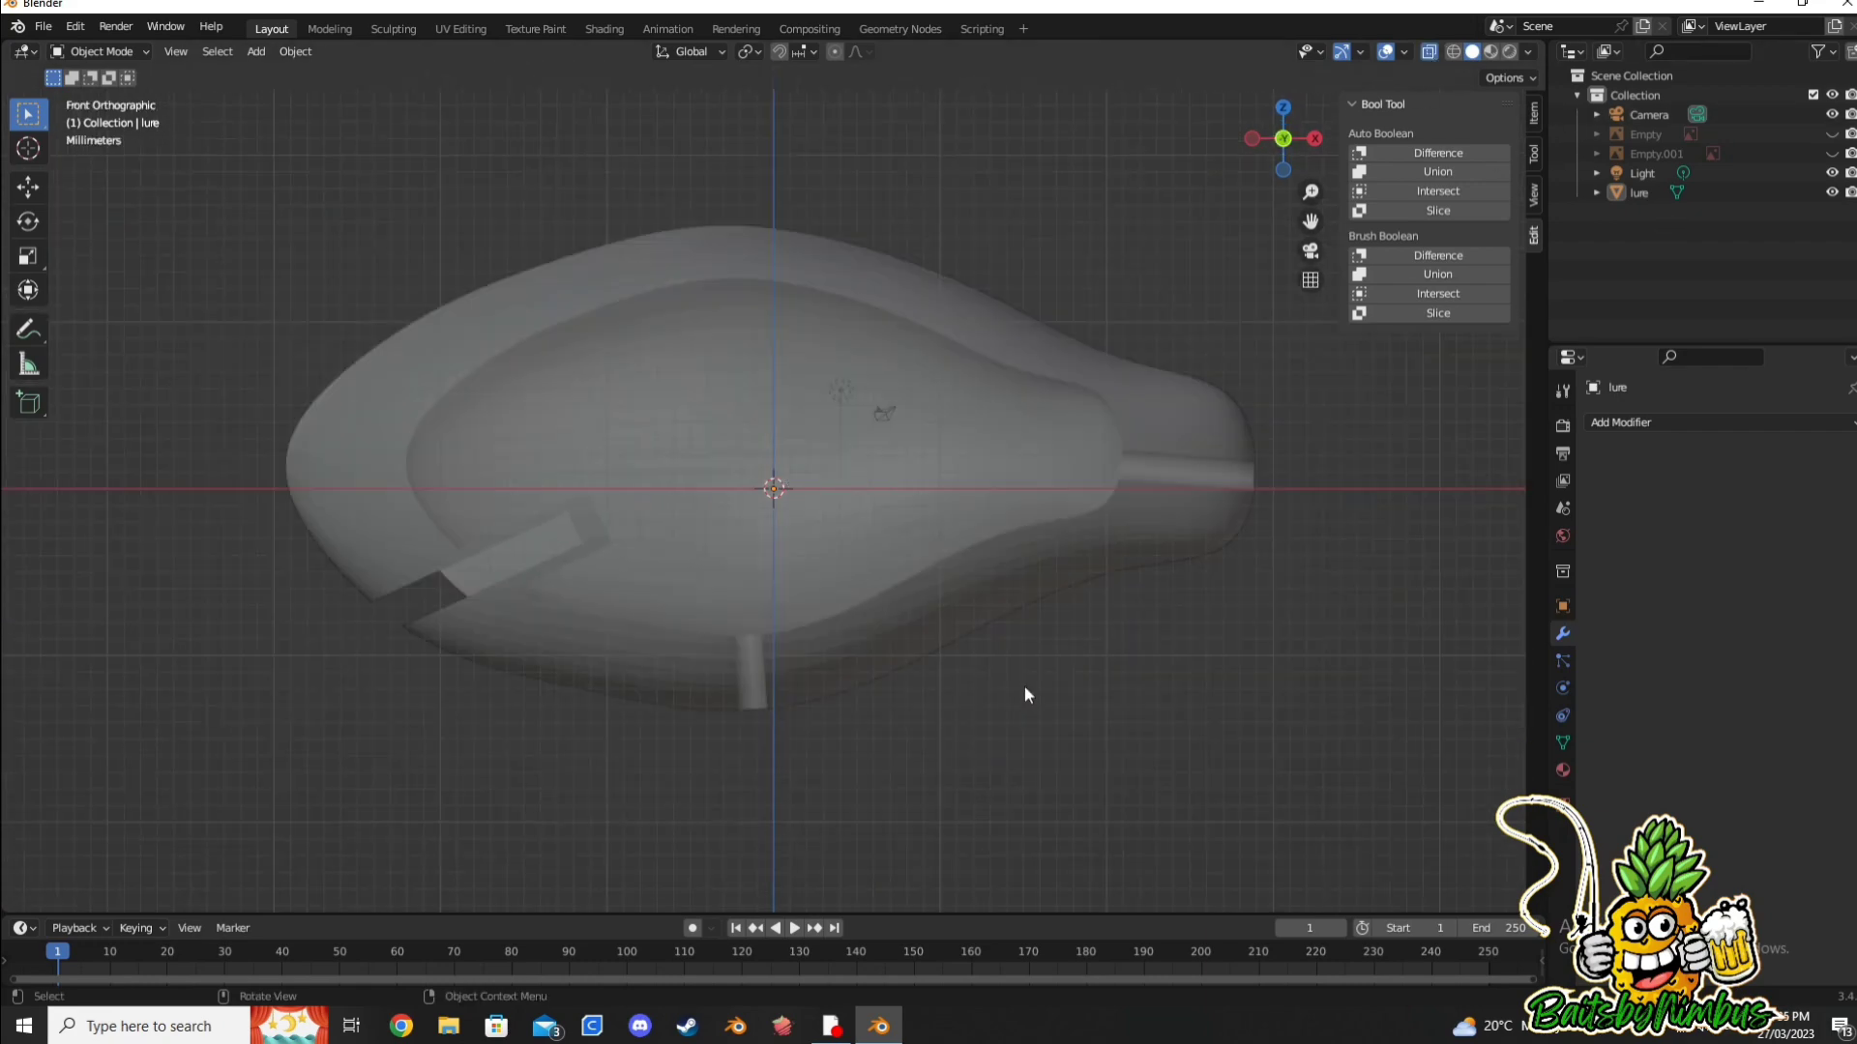
pyautogui.hotkey('alt', 'z')
# Step: Switch the lure to Sculpt Mode and adjust the Remesh voxel size
pyautogui.click(85, 54)
pyautogui.click(107, 117)
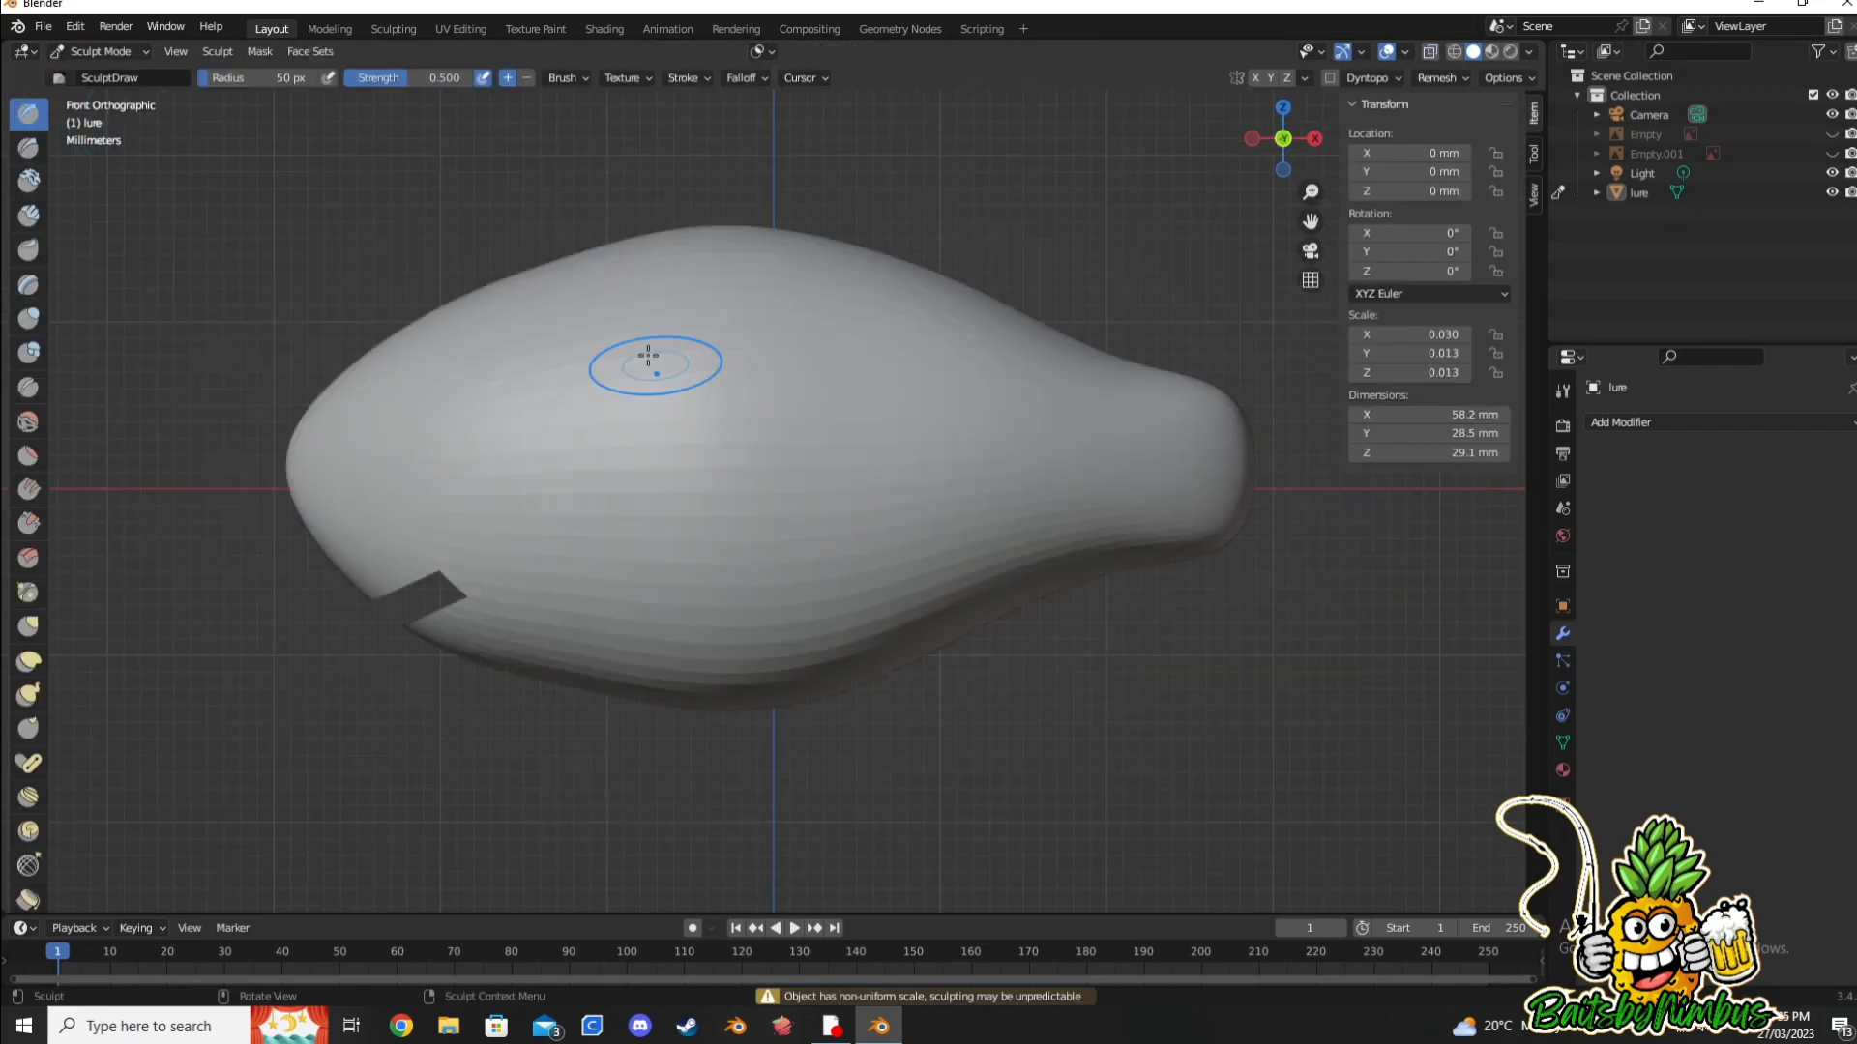
pyautogui.press('r')
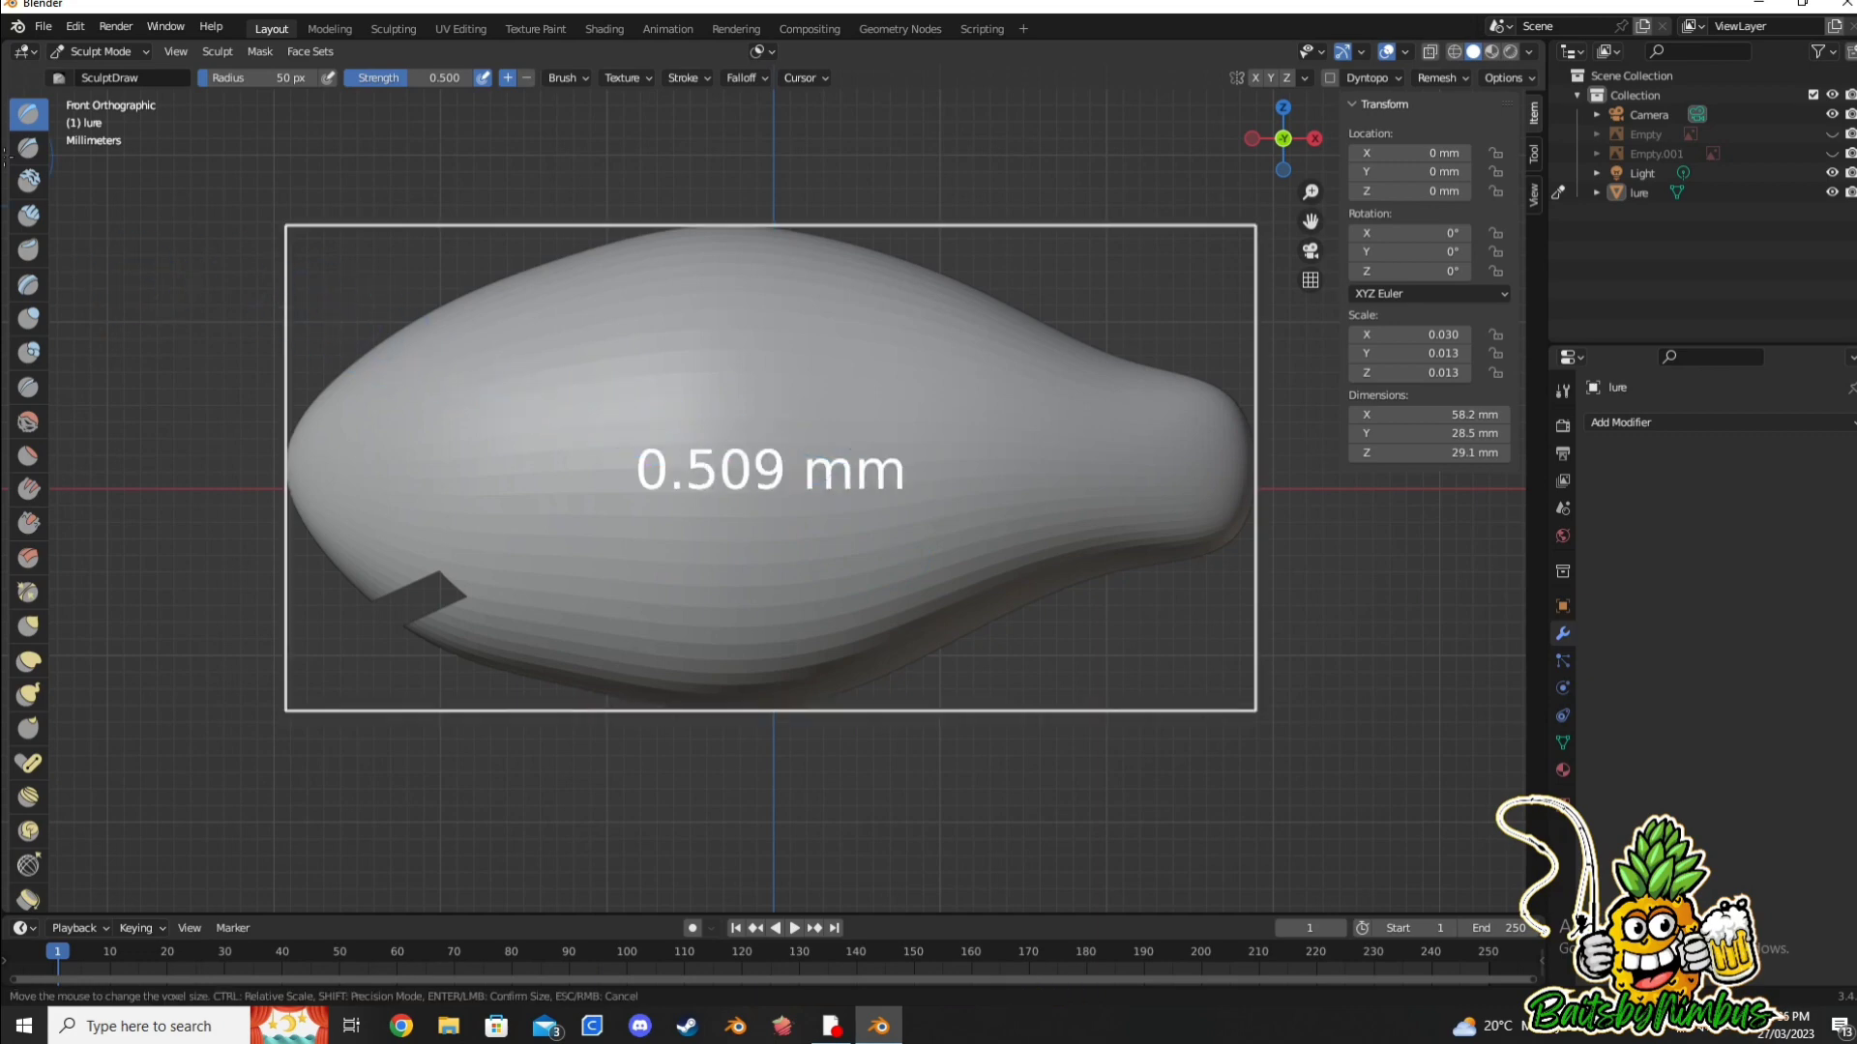
pyautogui.click(477, 170)
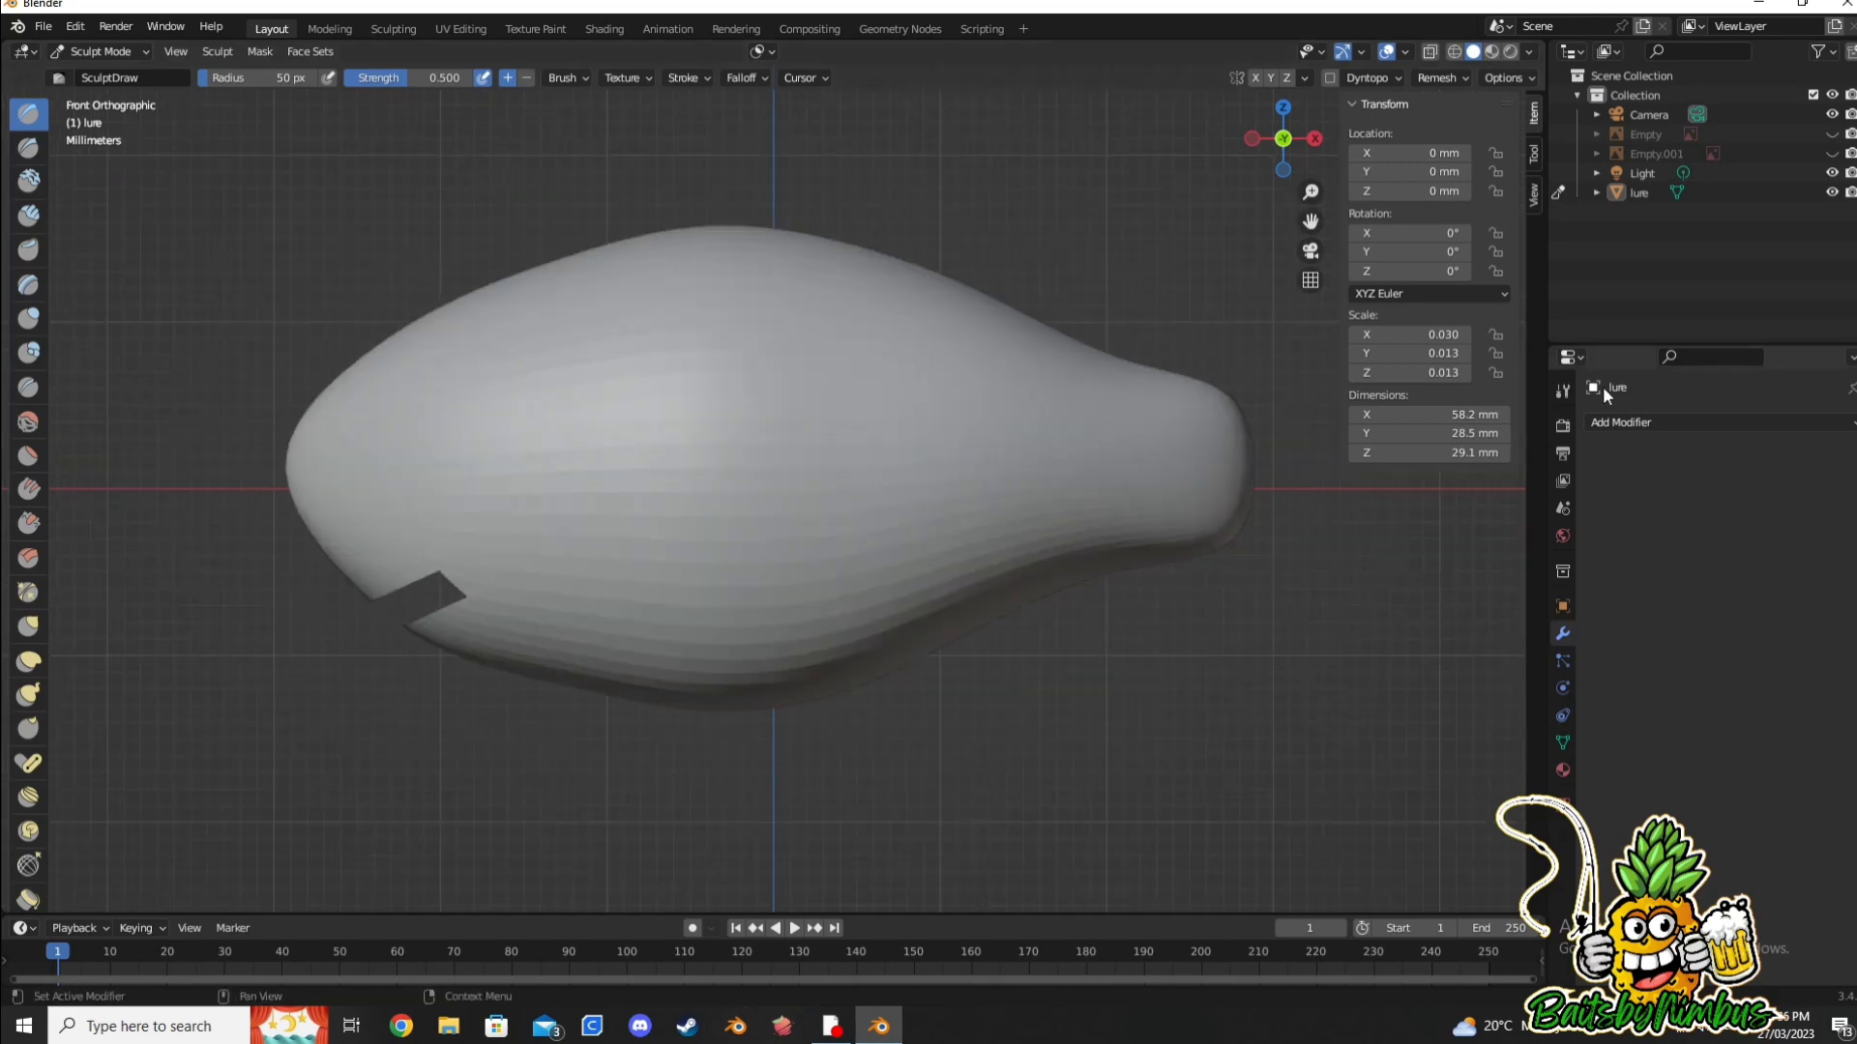
pyautogui.click(1624, 422)
# Step: Apply all transforms in Object Mode, then retry the voxel size in Sculpt Mode
pyautogui.click(96, 52)
pyautogui.click(97, 74)
pyautogui.hotkey('ctrl', 'a')
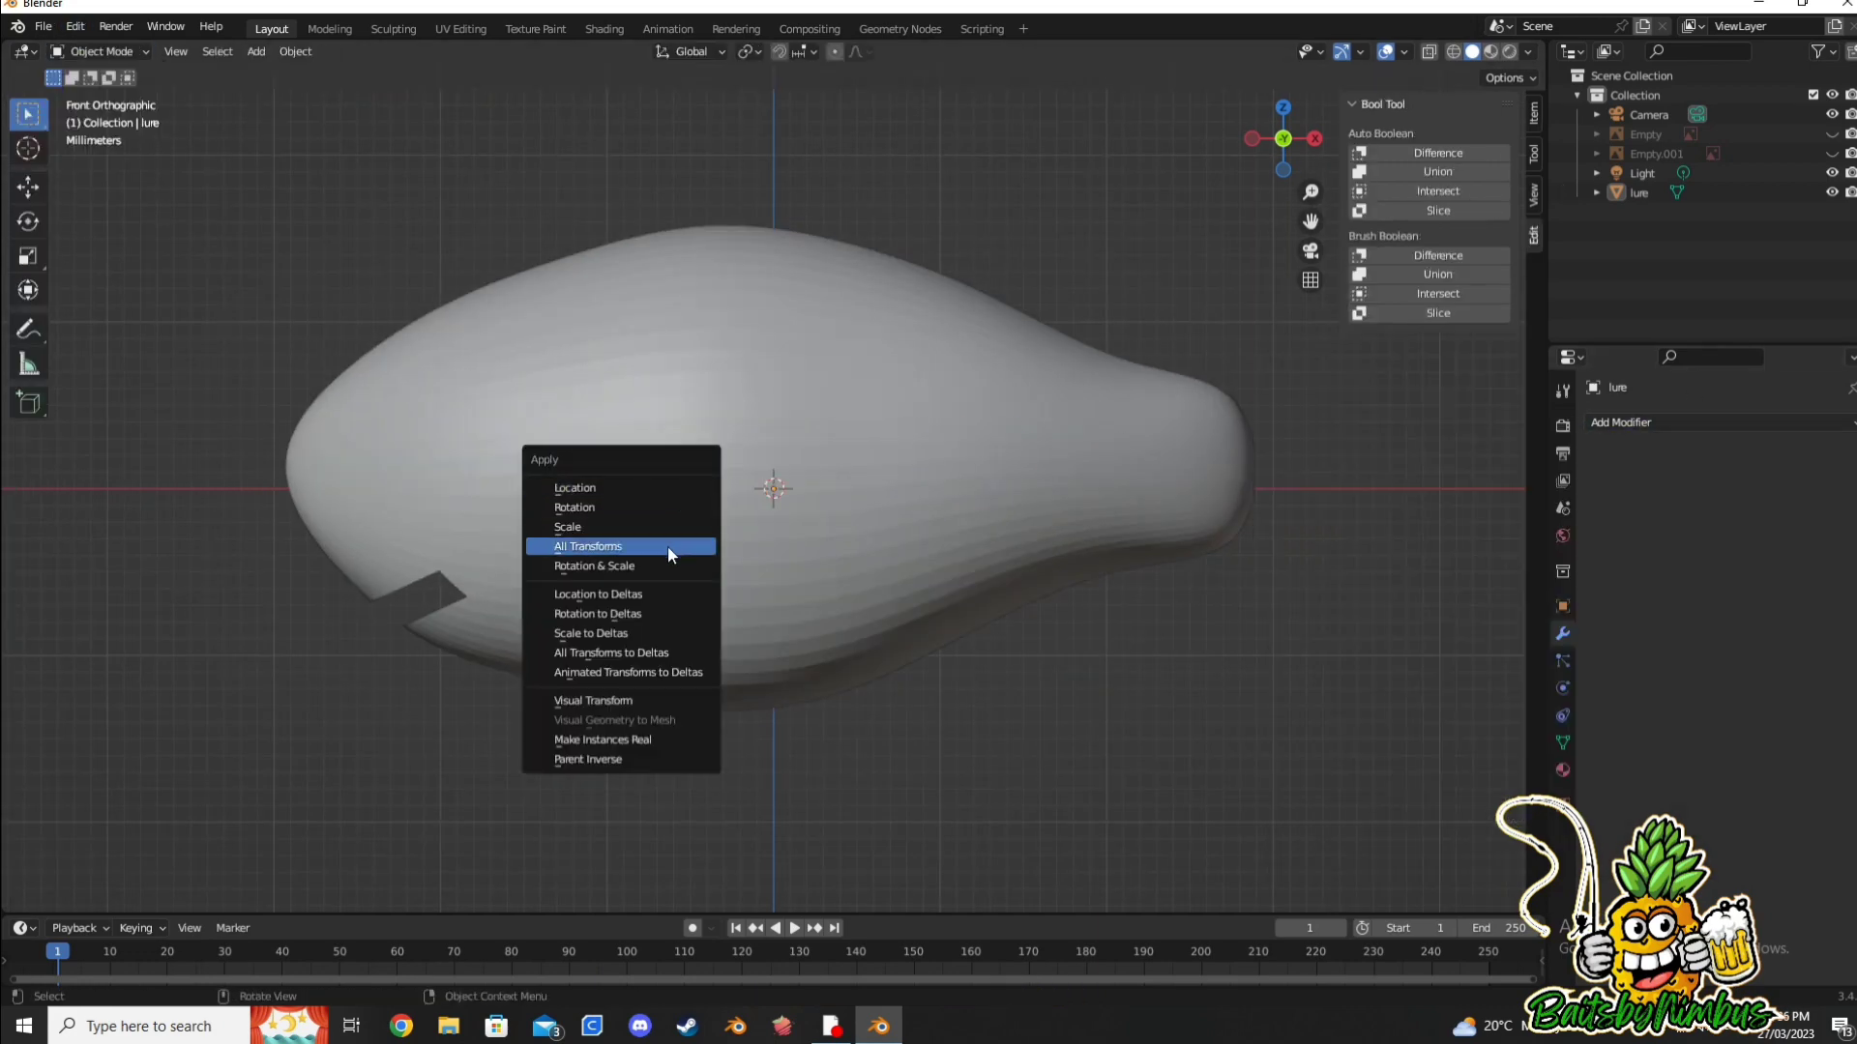
pyautogui.click(96, 51)
pyautogui.click(104, 114)
pyautogui.press('r')
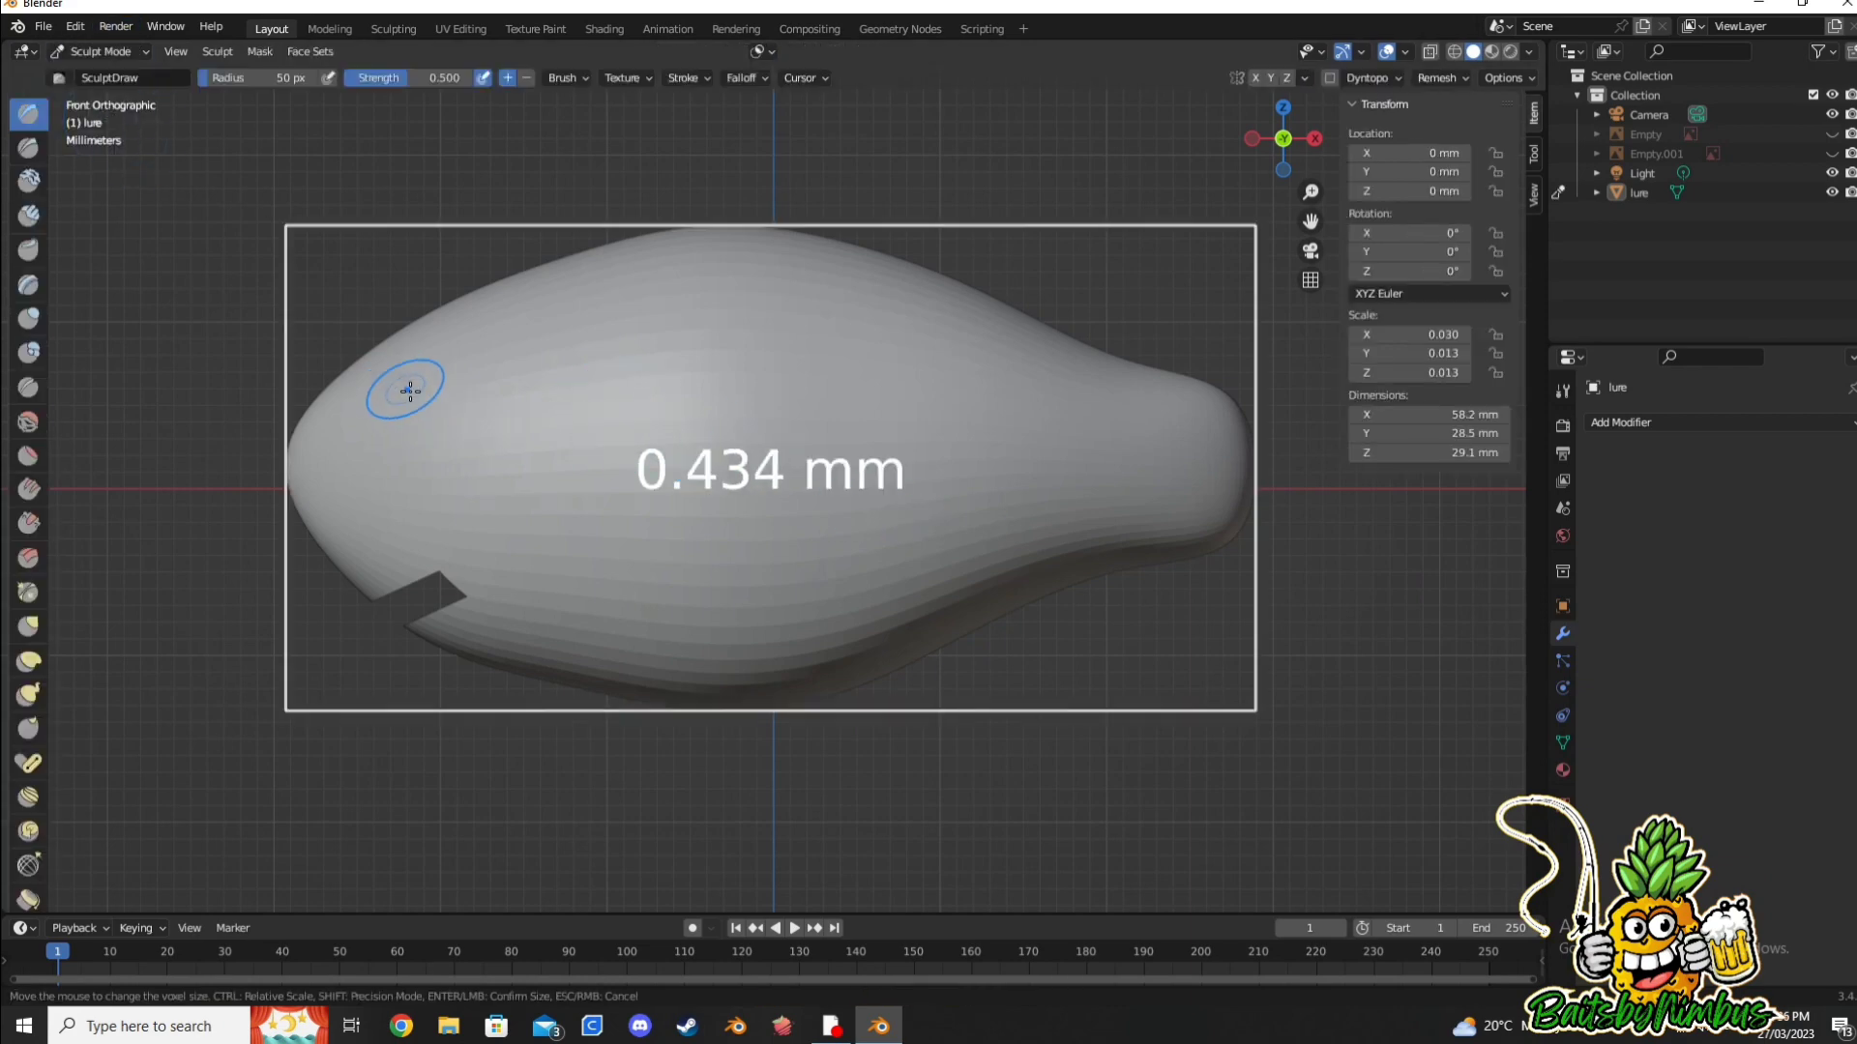
pyautogui.click(410, 392)
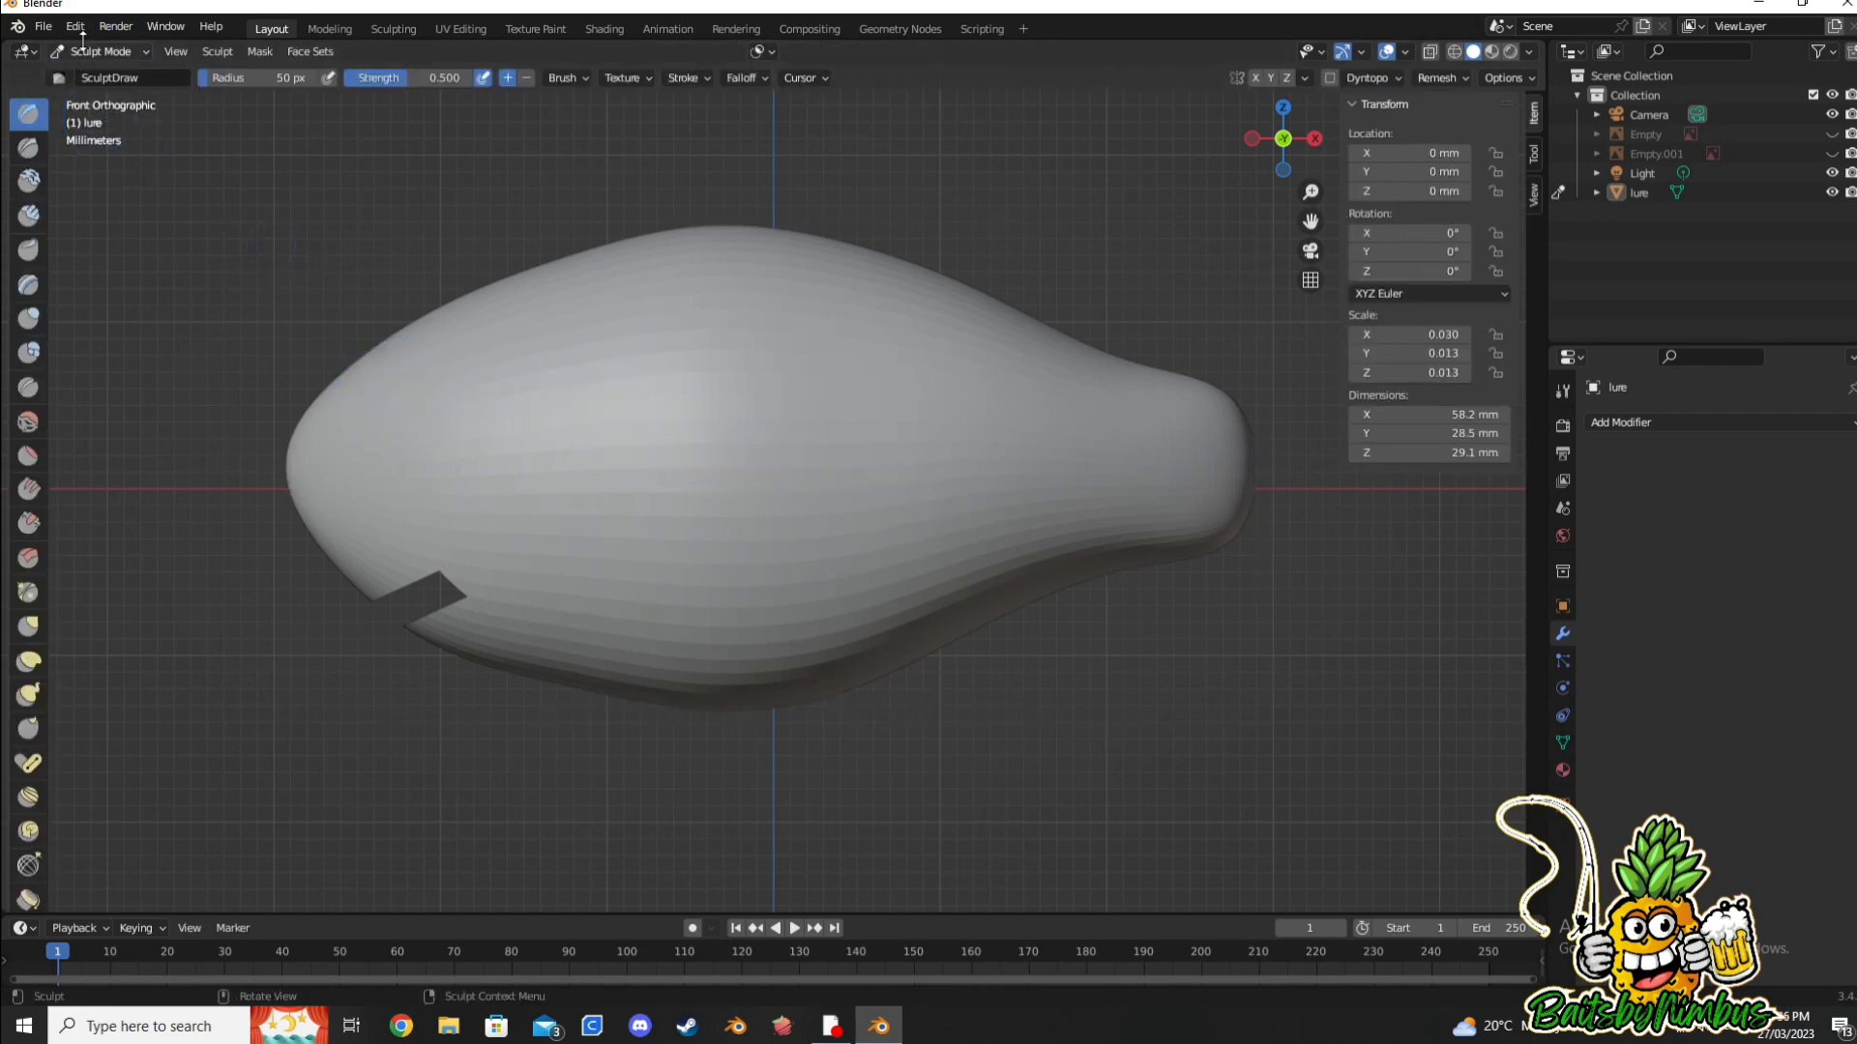
# Step: Apply all transforms again and cycle through Edit and Sculpt modes back to Object Mode
pyautogui.hotkey('ctrl', 's')
pyautogui.press('Escape')
pyautogui.hotkey('ctrl', 'a')
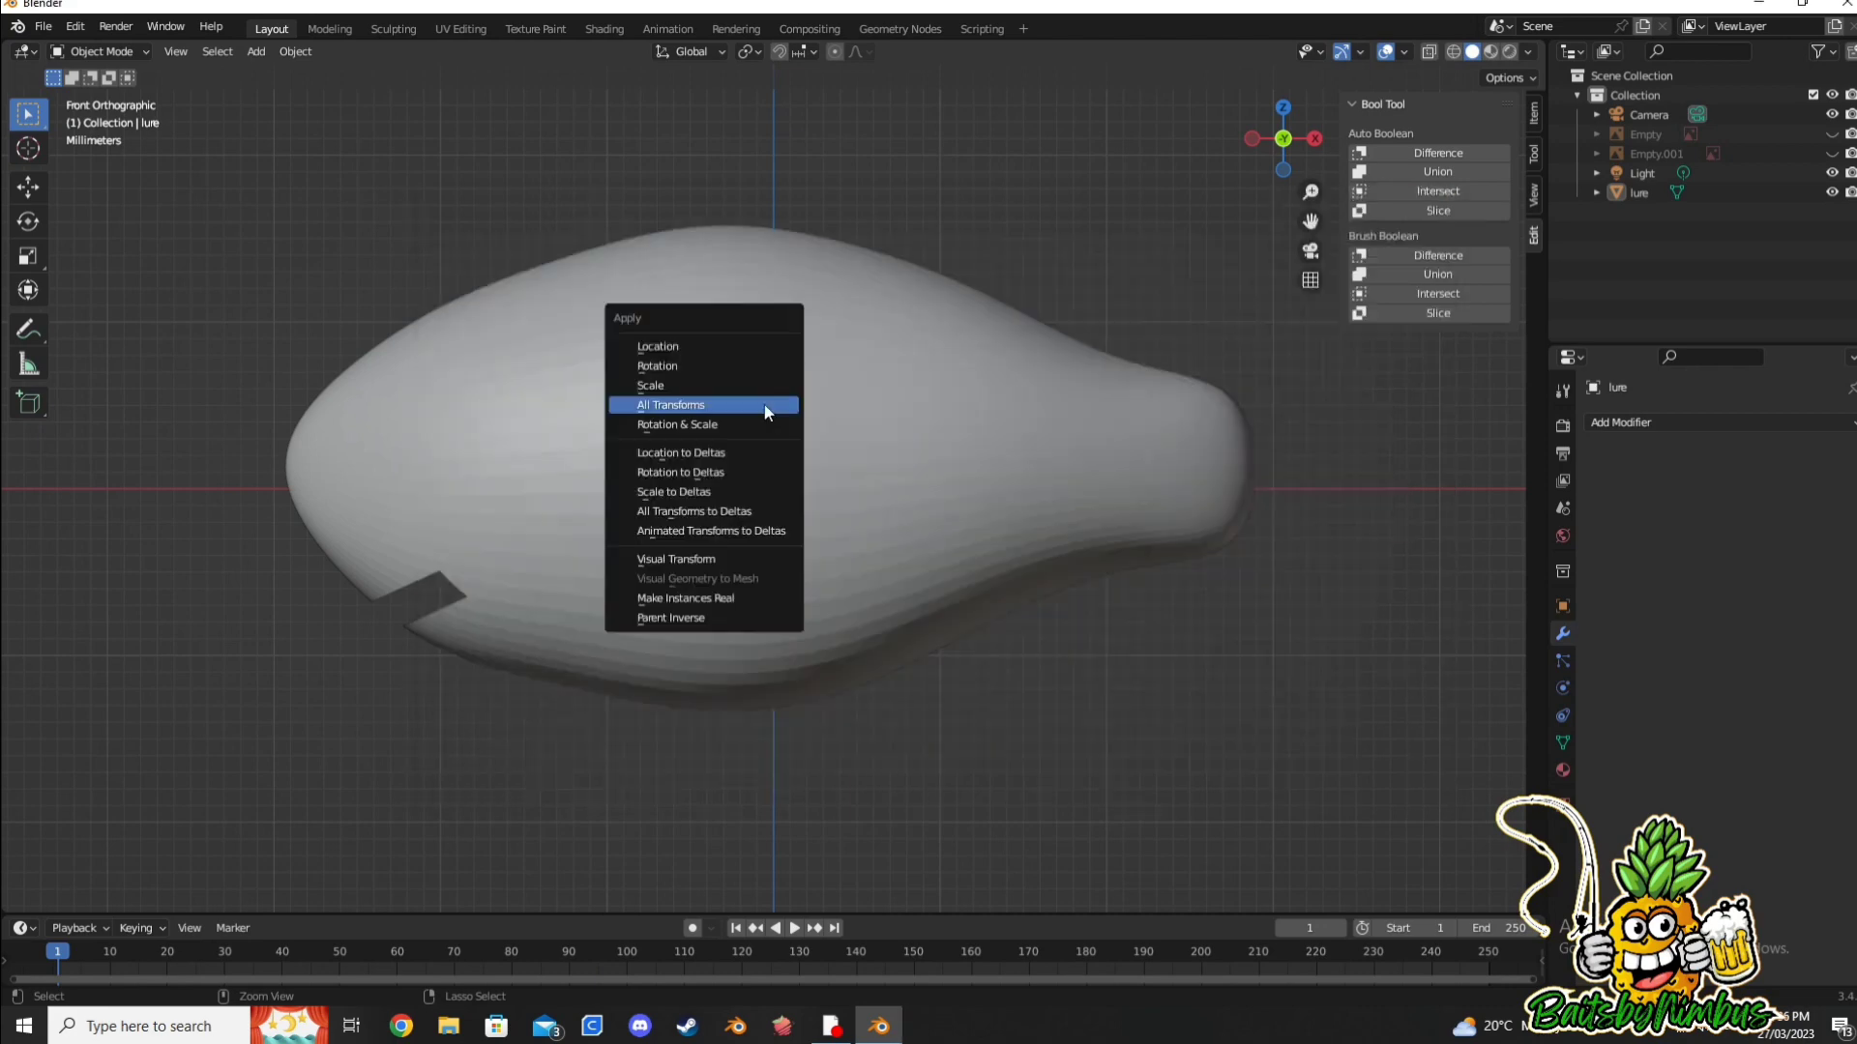
pyautogui.click(764, 405)
pyautogui.click(96, 51)
pyautogui.click(97, 95)
pyautogui.click(97, 51)
pyautogui.click(107, 117)
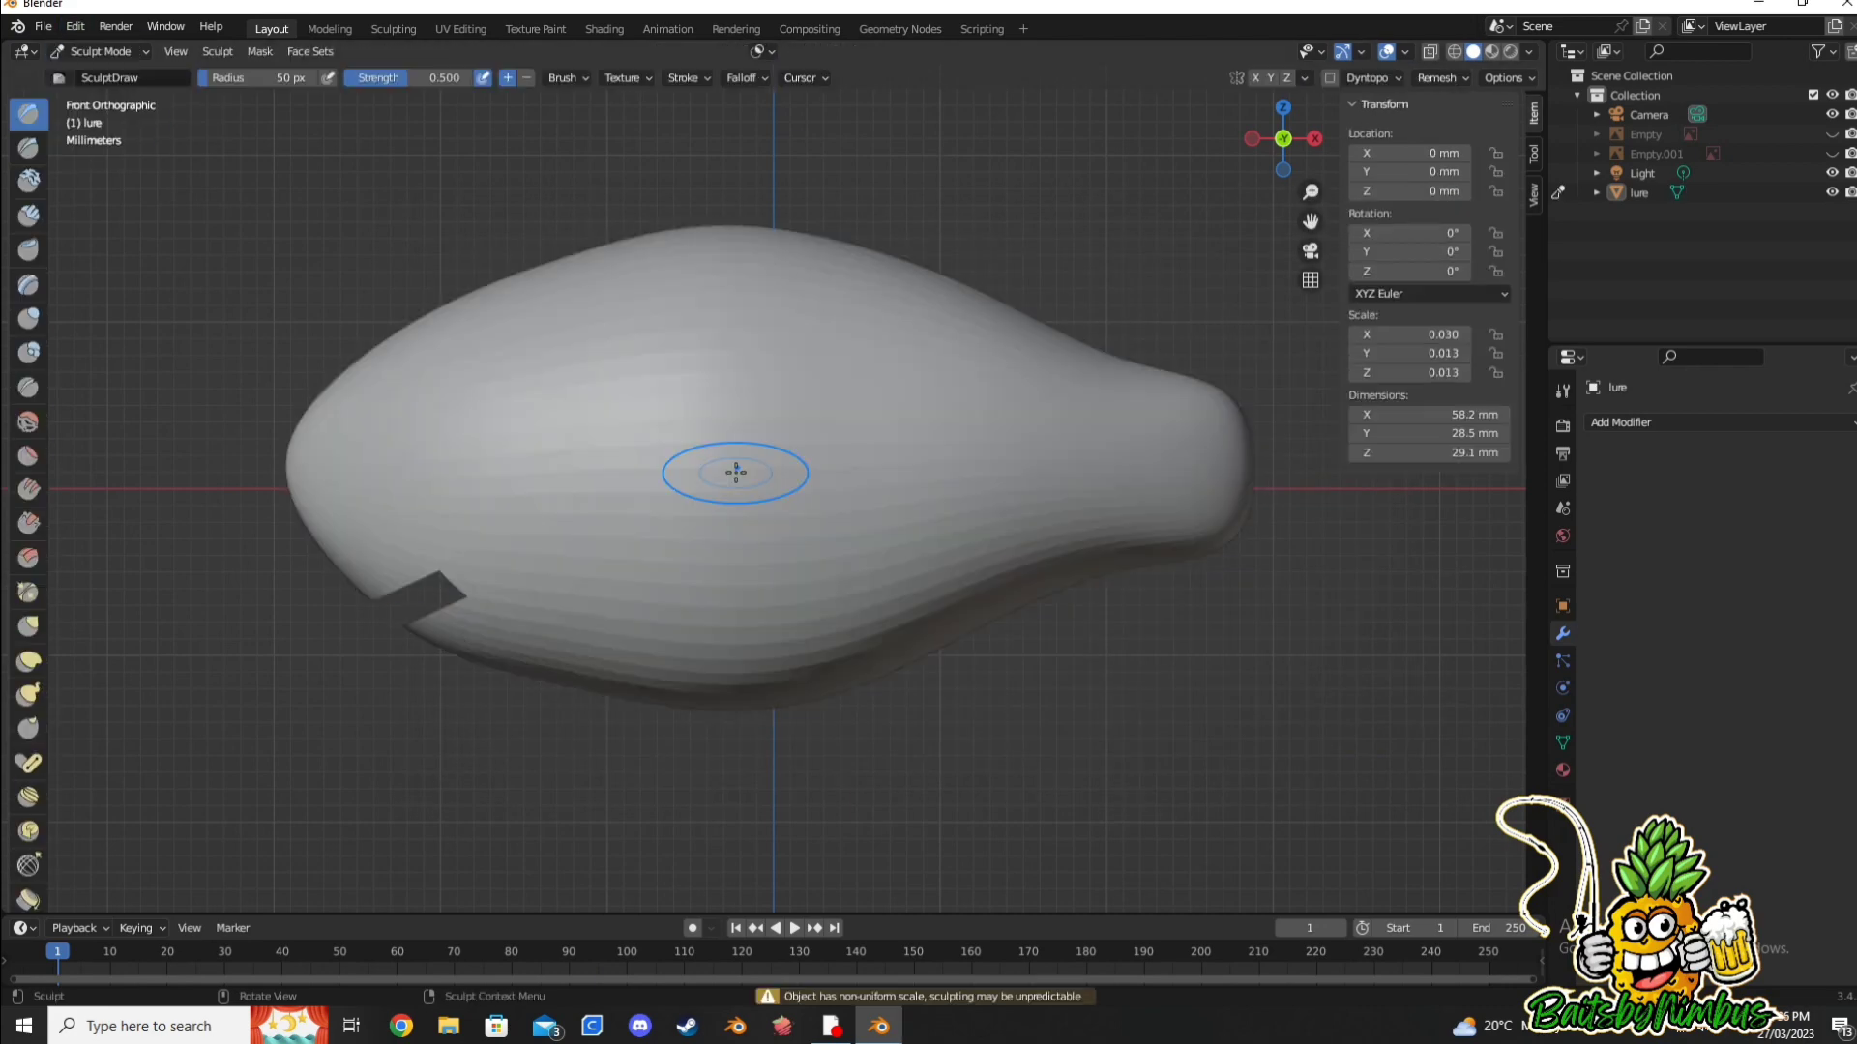
pyautogui.hotkey('ctrl', 'Tab')
# Step: Scale the lure body up to about 65.1 mm and set the voxel size in Sculpt Mode
pyautogui.click(948, 472)
pyautogui.press('s')
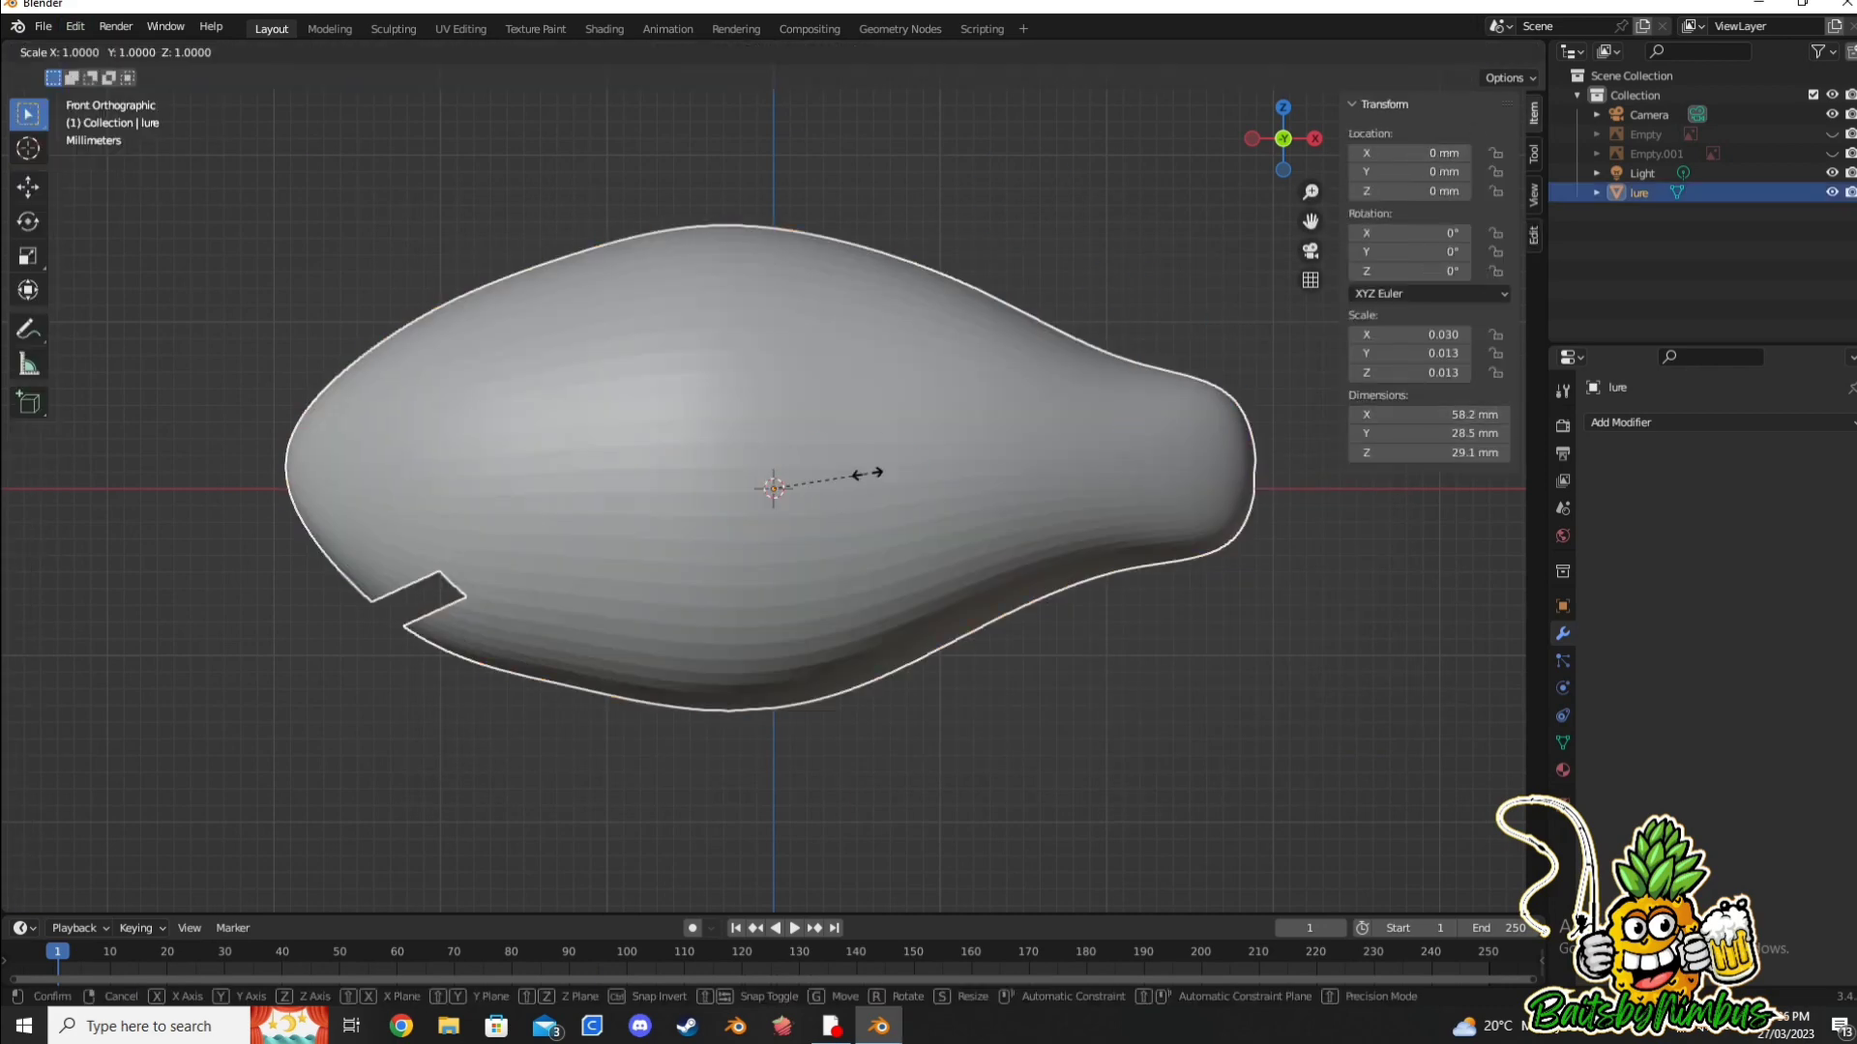
pyautogui.click(880, 478)
pyautogui.hotkey('alt', 'a')
pyautogui.click(96, 52)
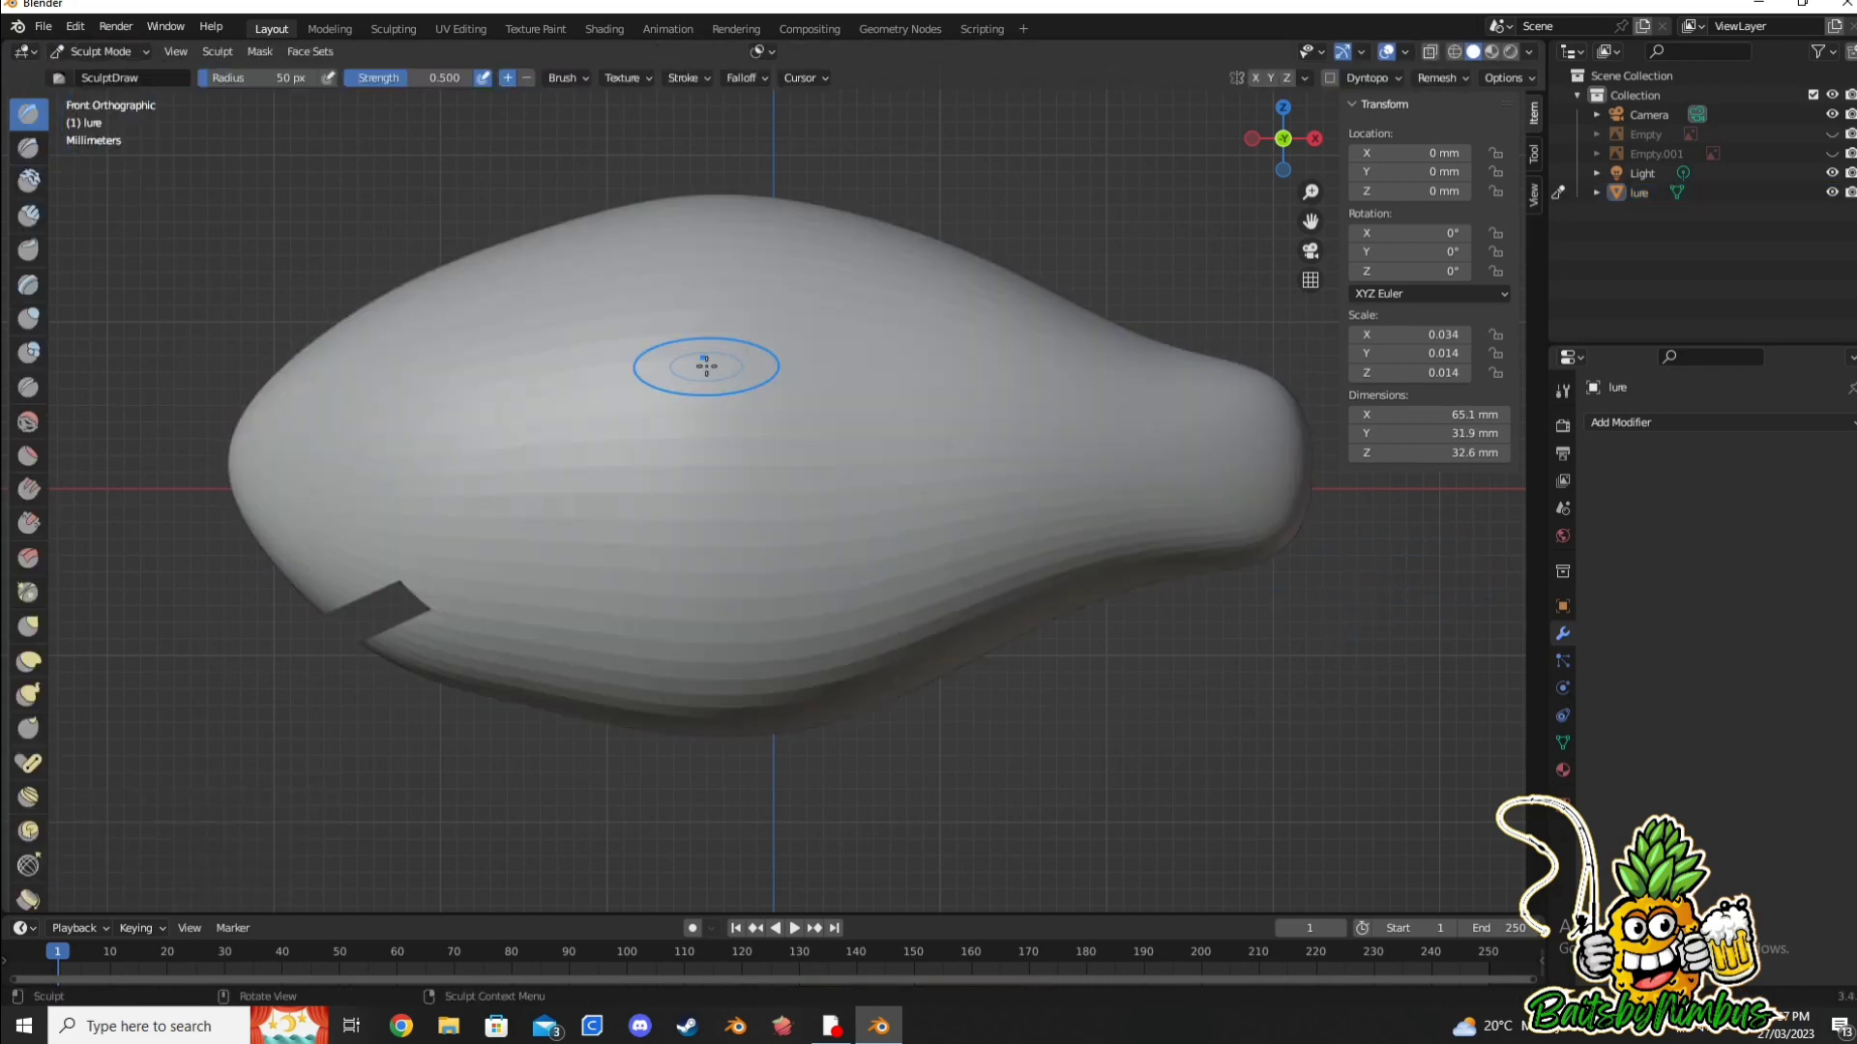
pyautogui.press('r')
pyautogui.click(559, 471)
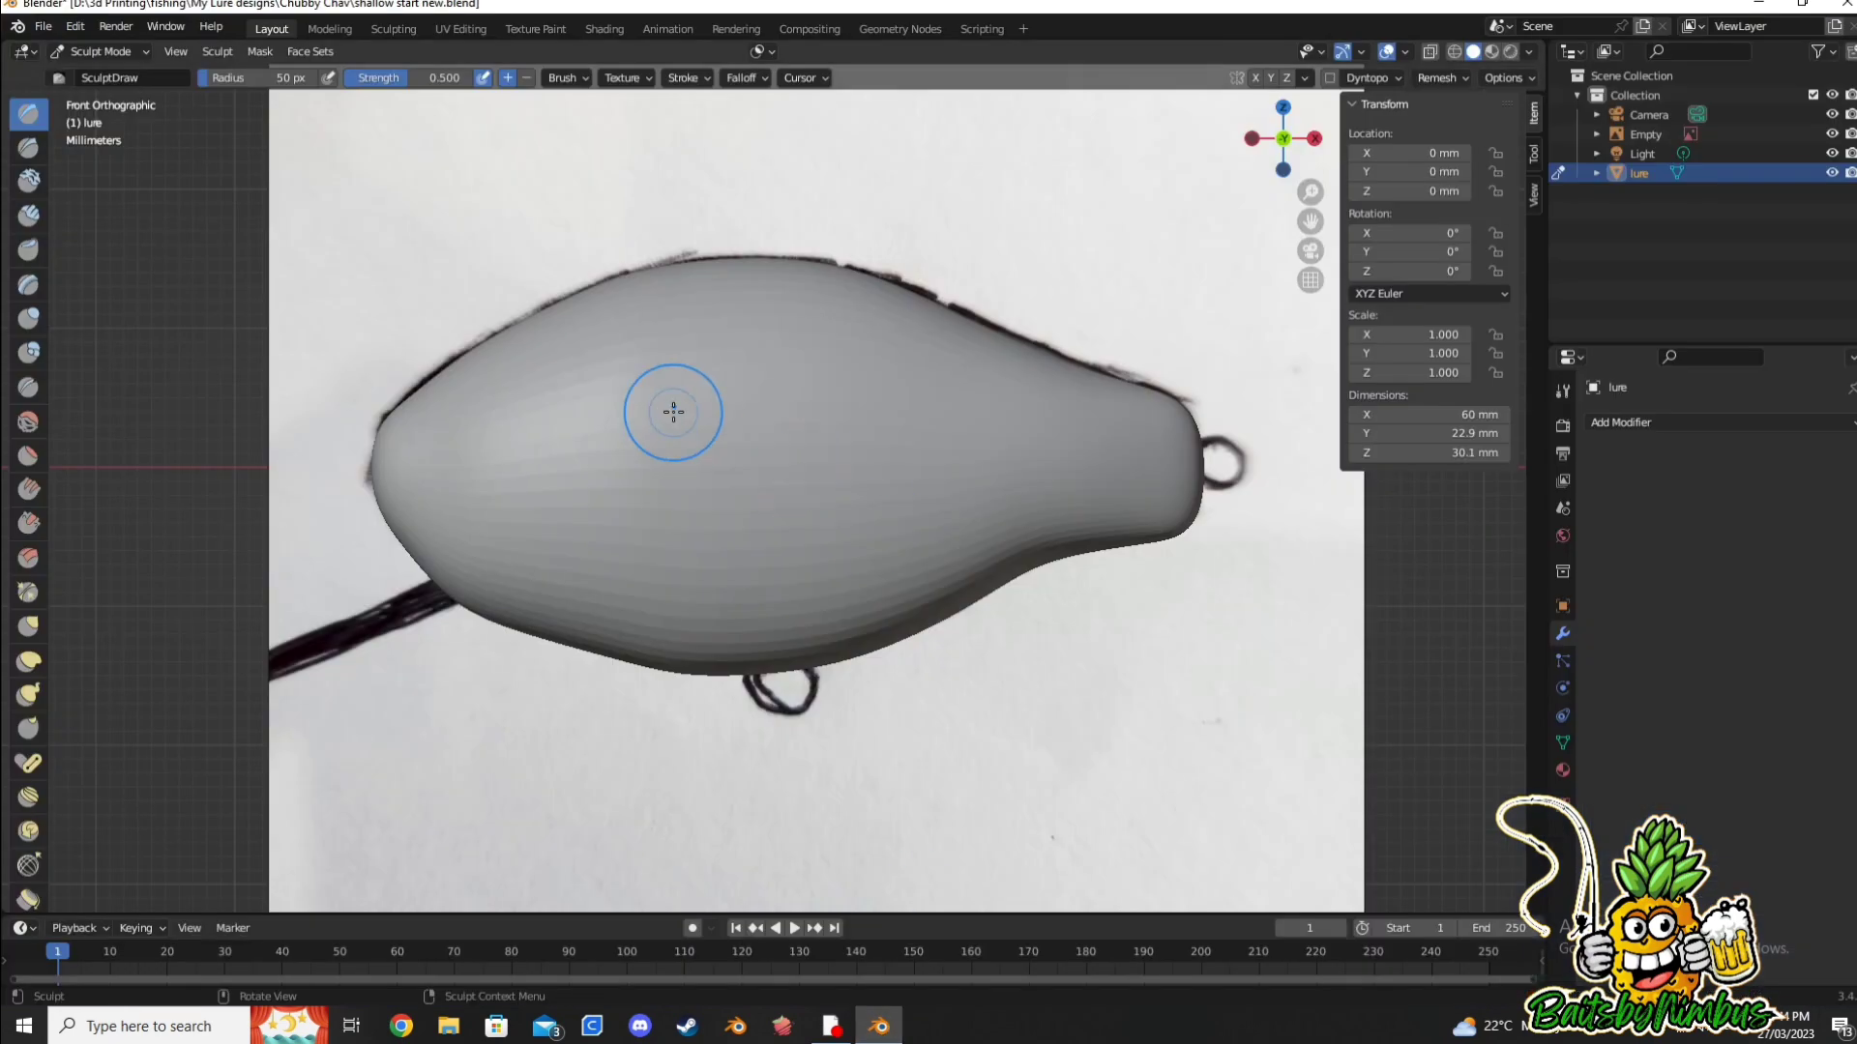
# Step: Try groove strokes on the lure's side and gill line, undoing each after comparing with the sketch
pyautogui.moveTo(673, 412); pyautogui.dragTo(683, 521)
pyautogui.hotkey('ctrl', 'z')
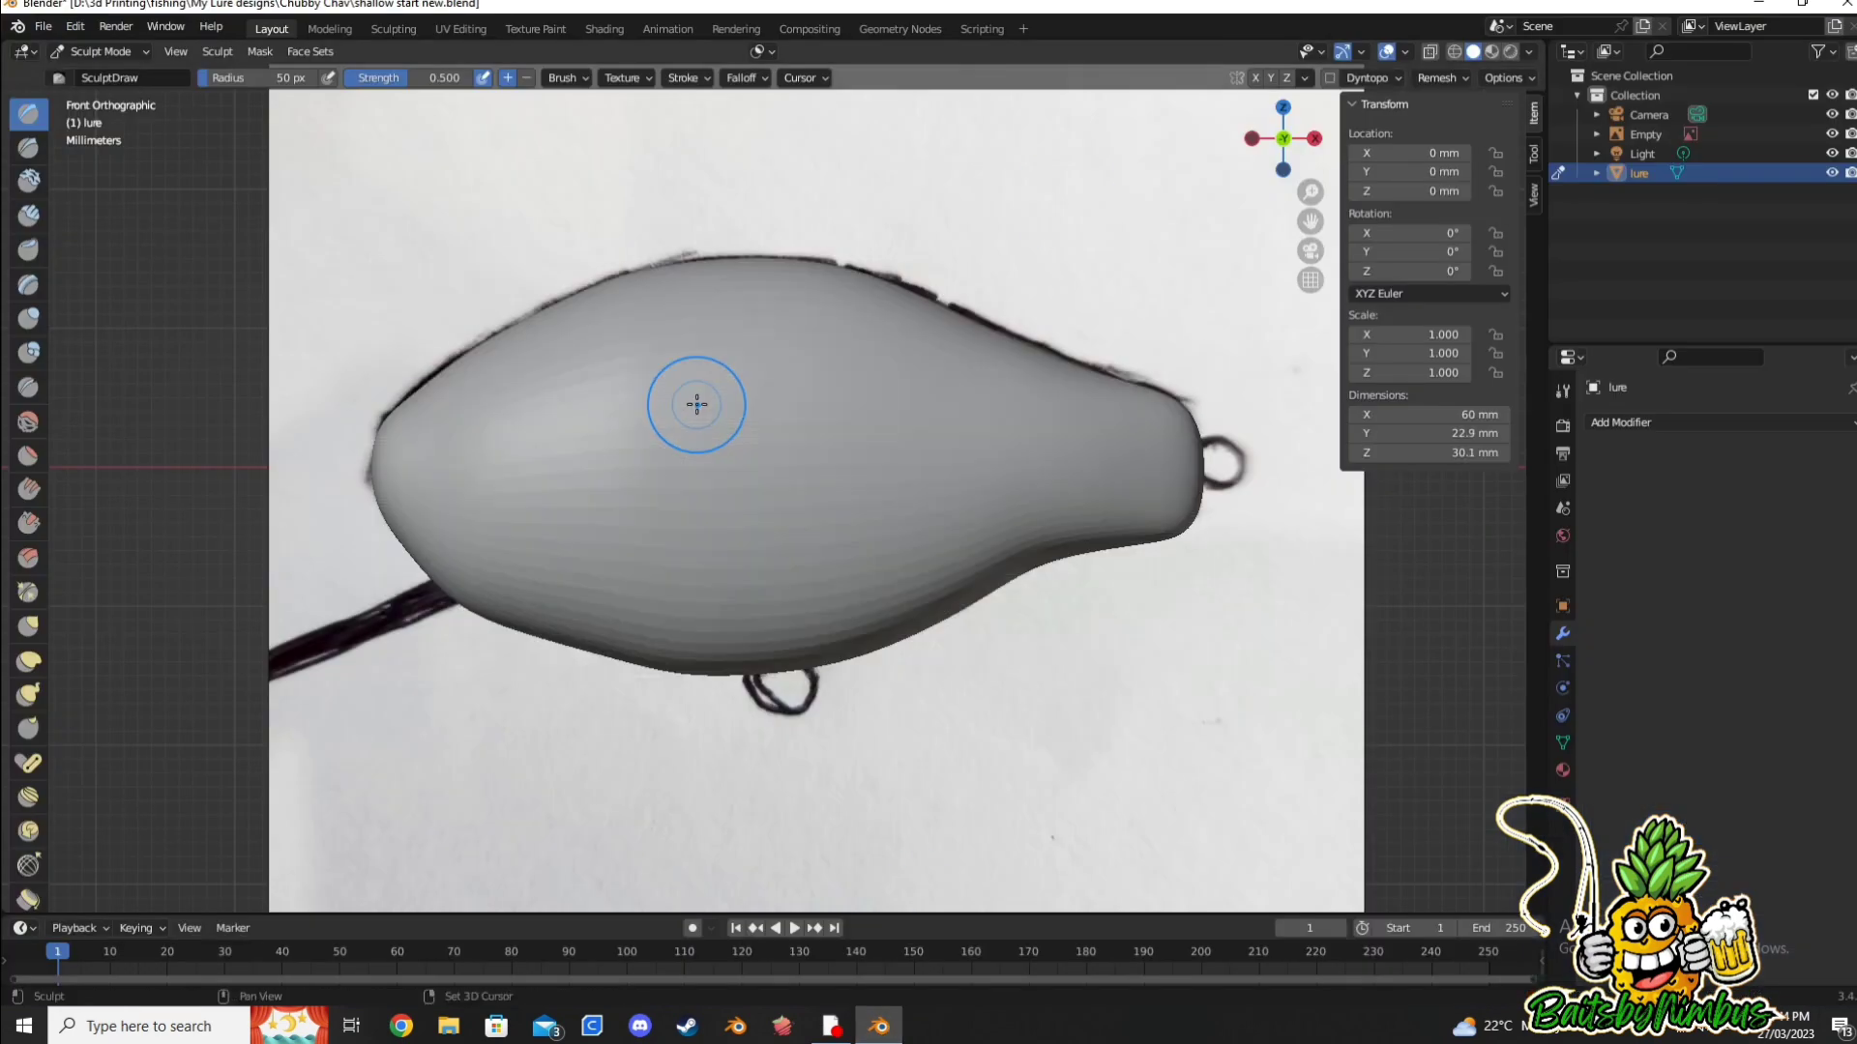
pyautogui.moveTo(694, 402); pyautogui.dragTo(841, 483)
pyautogui.hotkey('ctrl', 'z')
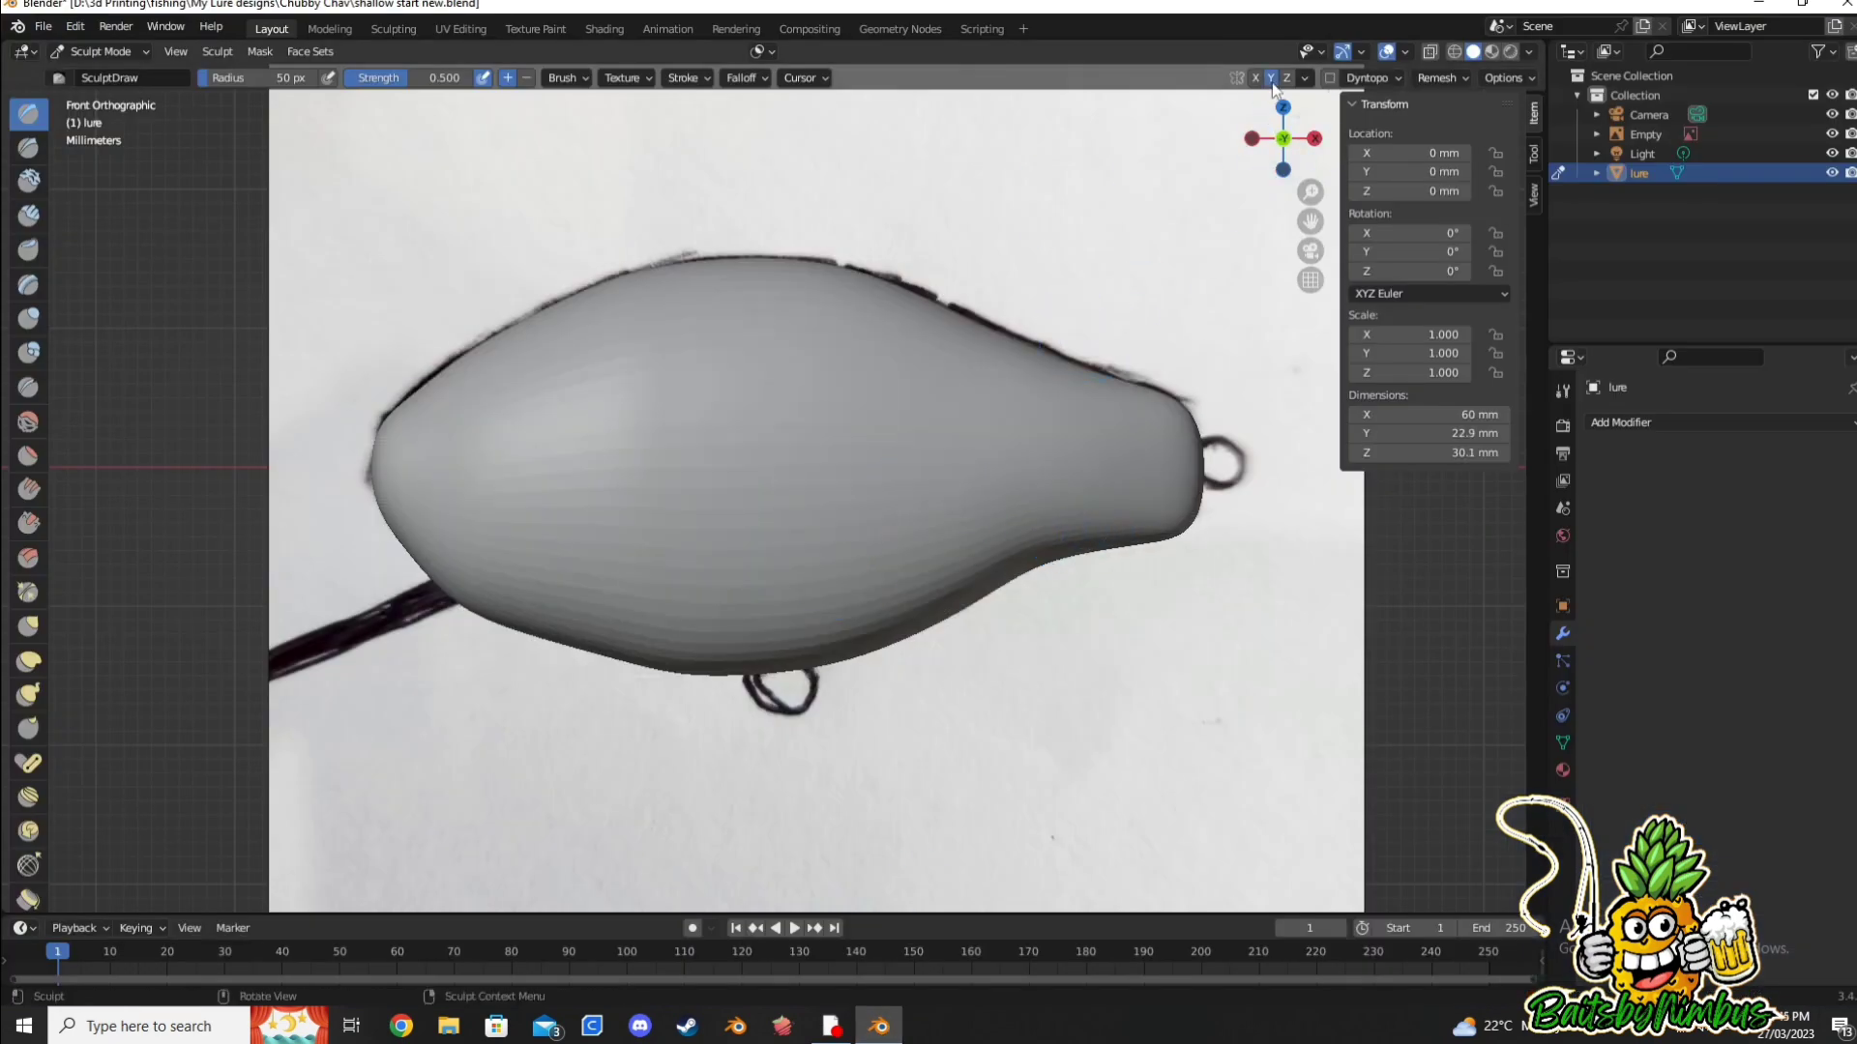
pyautogui.hotkey('alt', 'z')
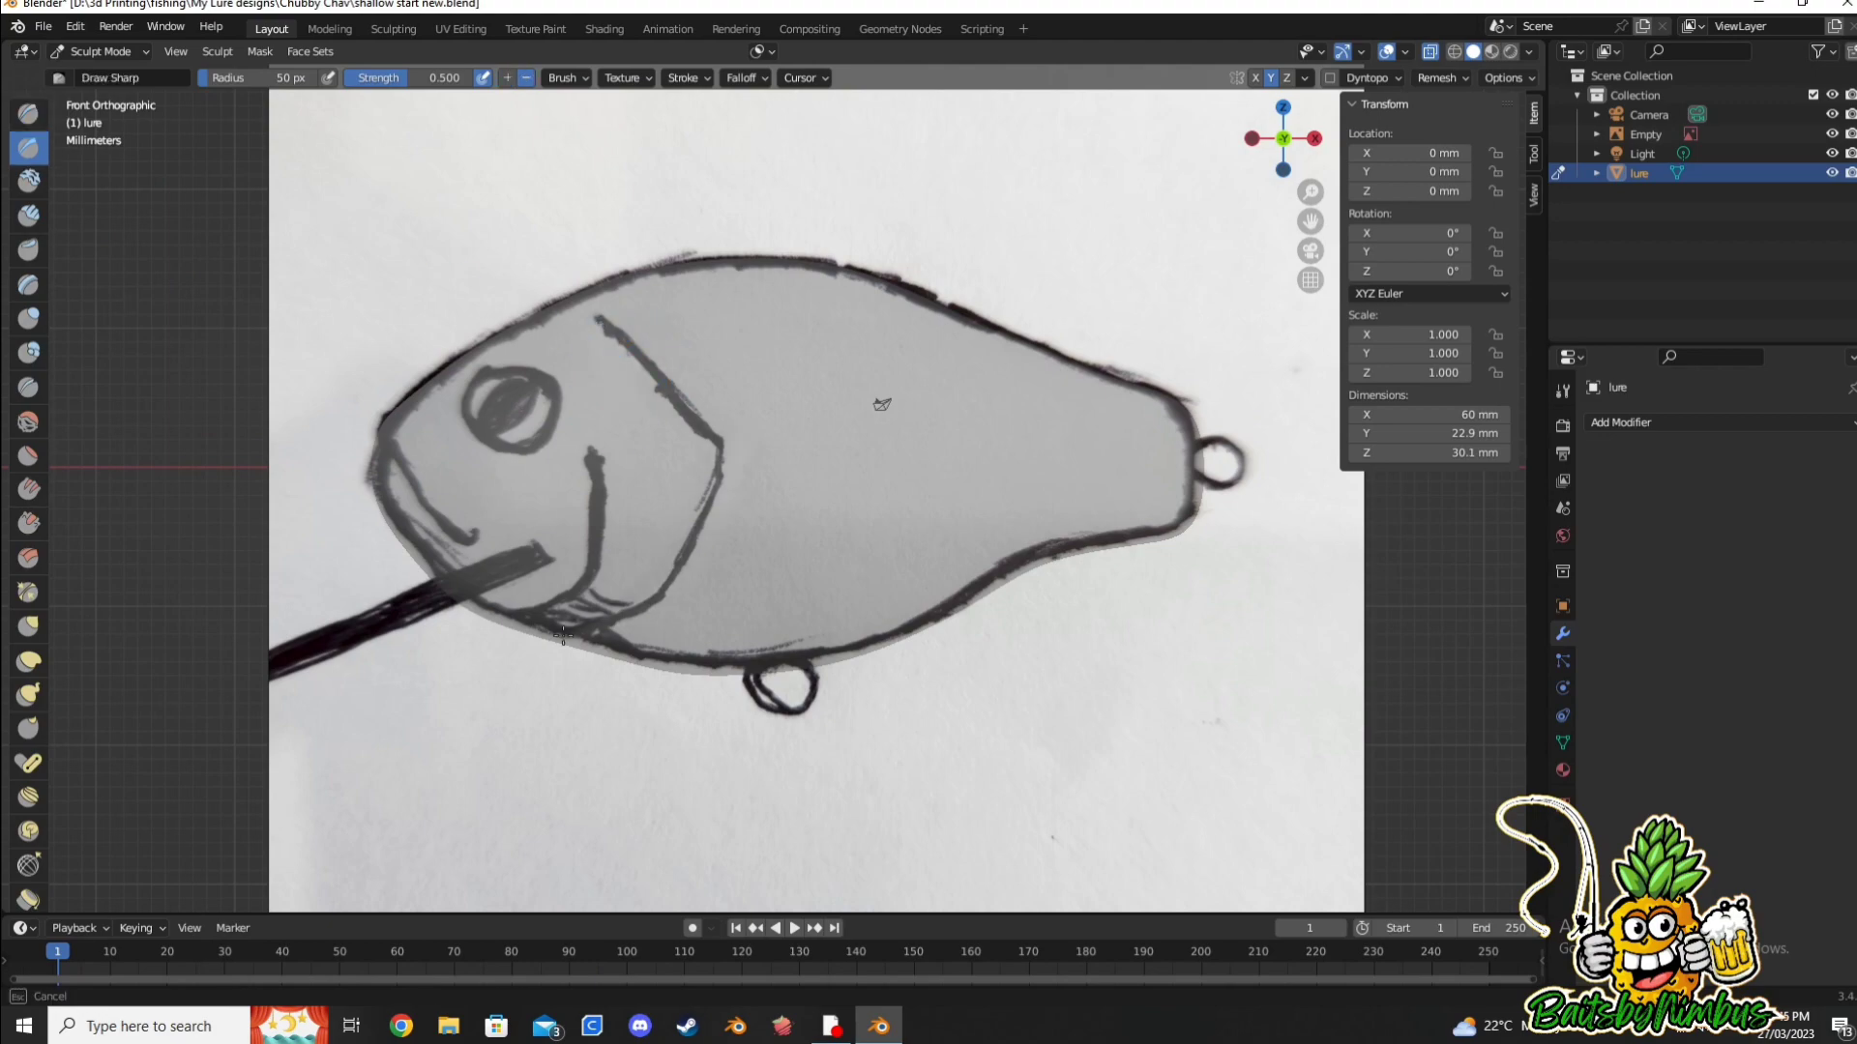
pyautogui.hotkey('alt', 'z')
pyautogui.moveTo(882, 404)
pyautogui.mouseDown(button='middle')
pyautogui.moveTo(841, 502)
pyautogui.moveTo(866, 468)
pyautogui.moveTo(926, 541)
pyautogui.mouseUp(button='middle')
pyautogui.press('KP_1')
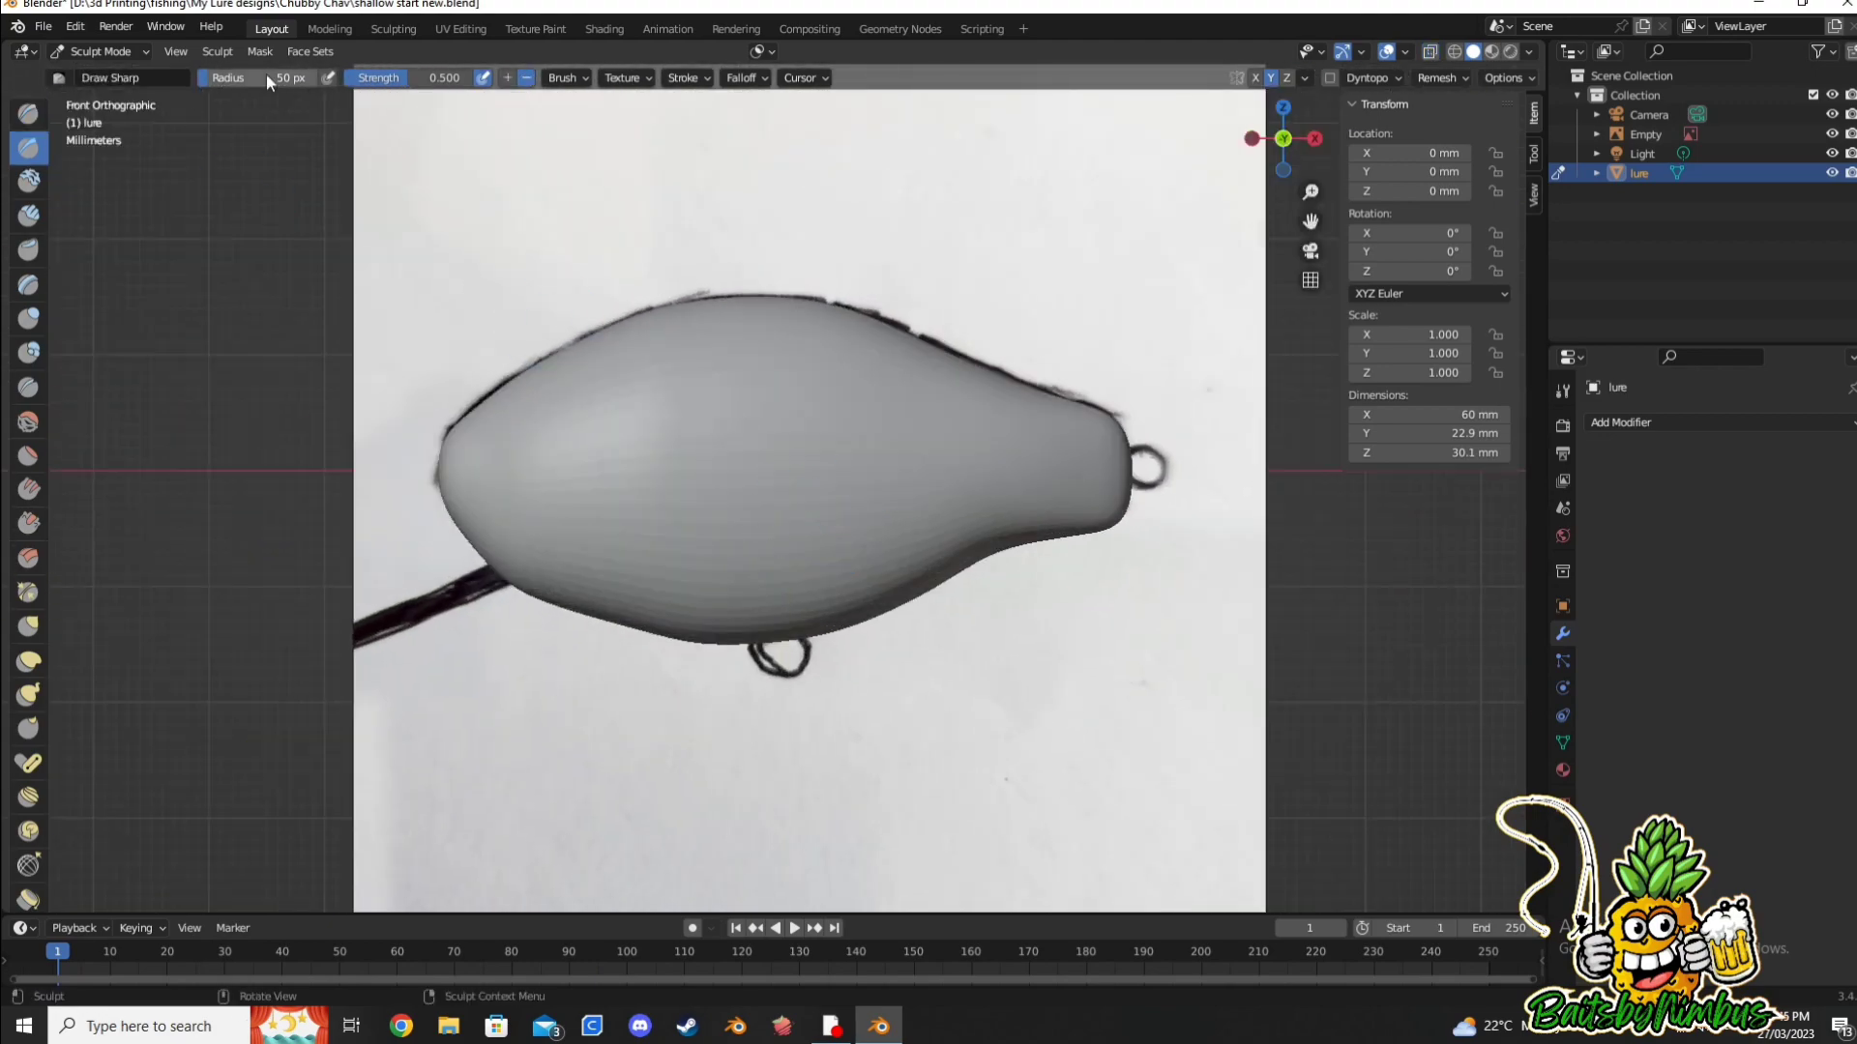
pyautogui.moveTo(689, 411); pyautogui.dragTo(629, 561)
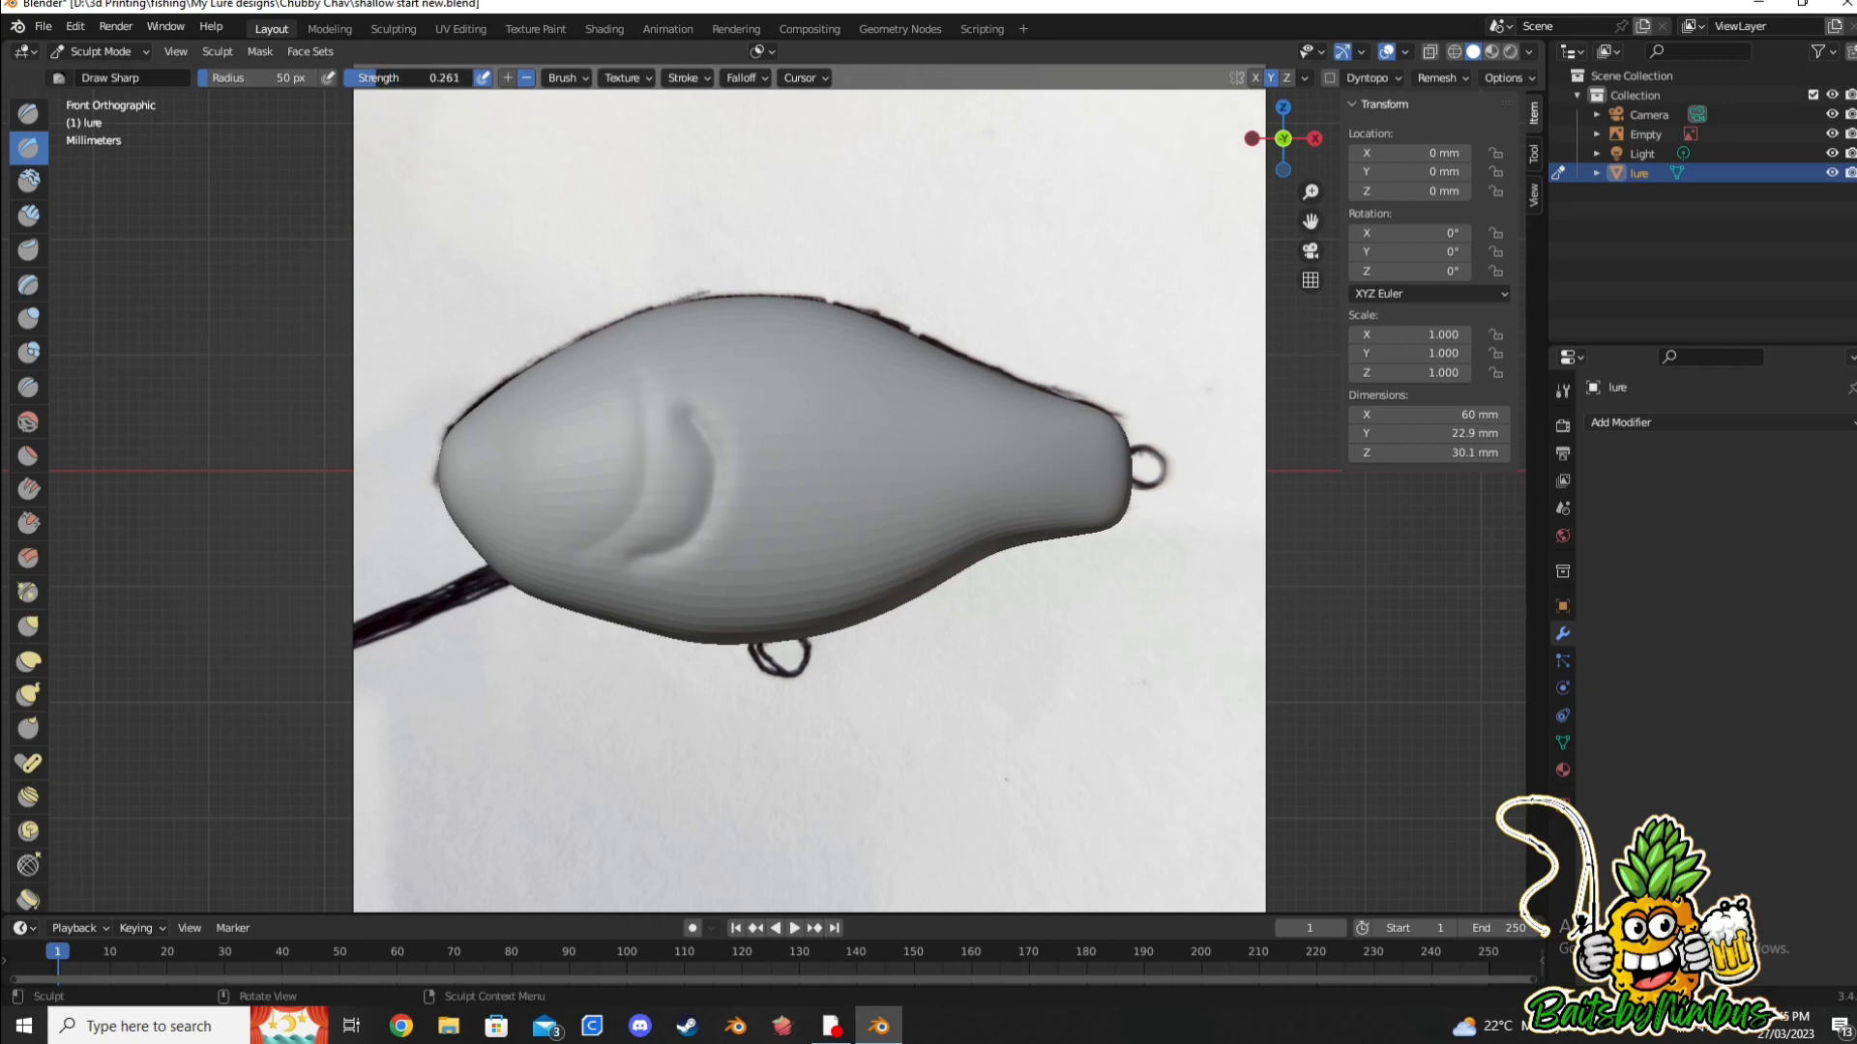
pyautogui.hotkey('ctrl', 'z')
pyautogui.hotkey('ctrl', 'z')
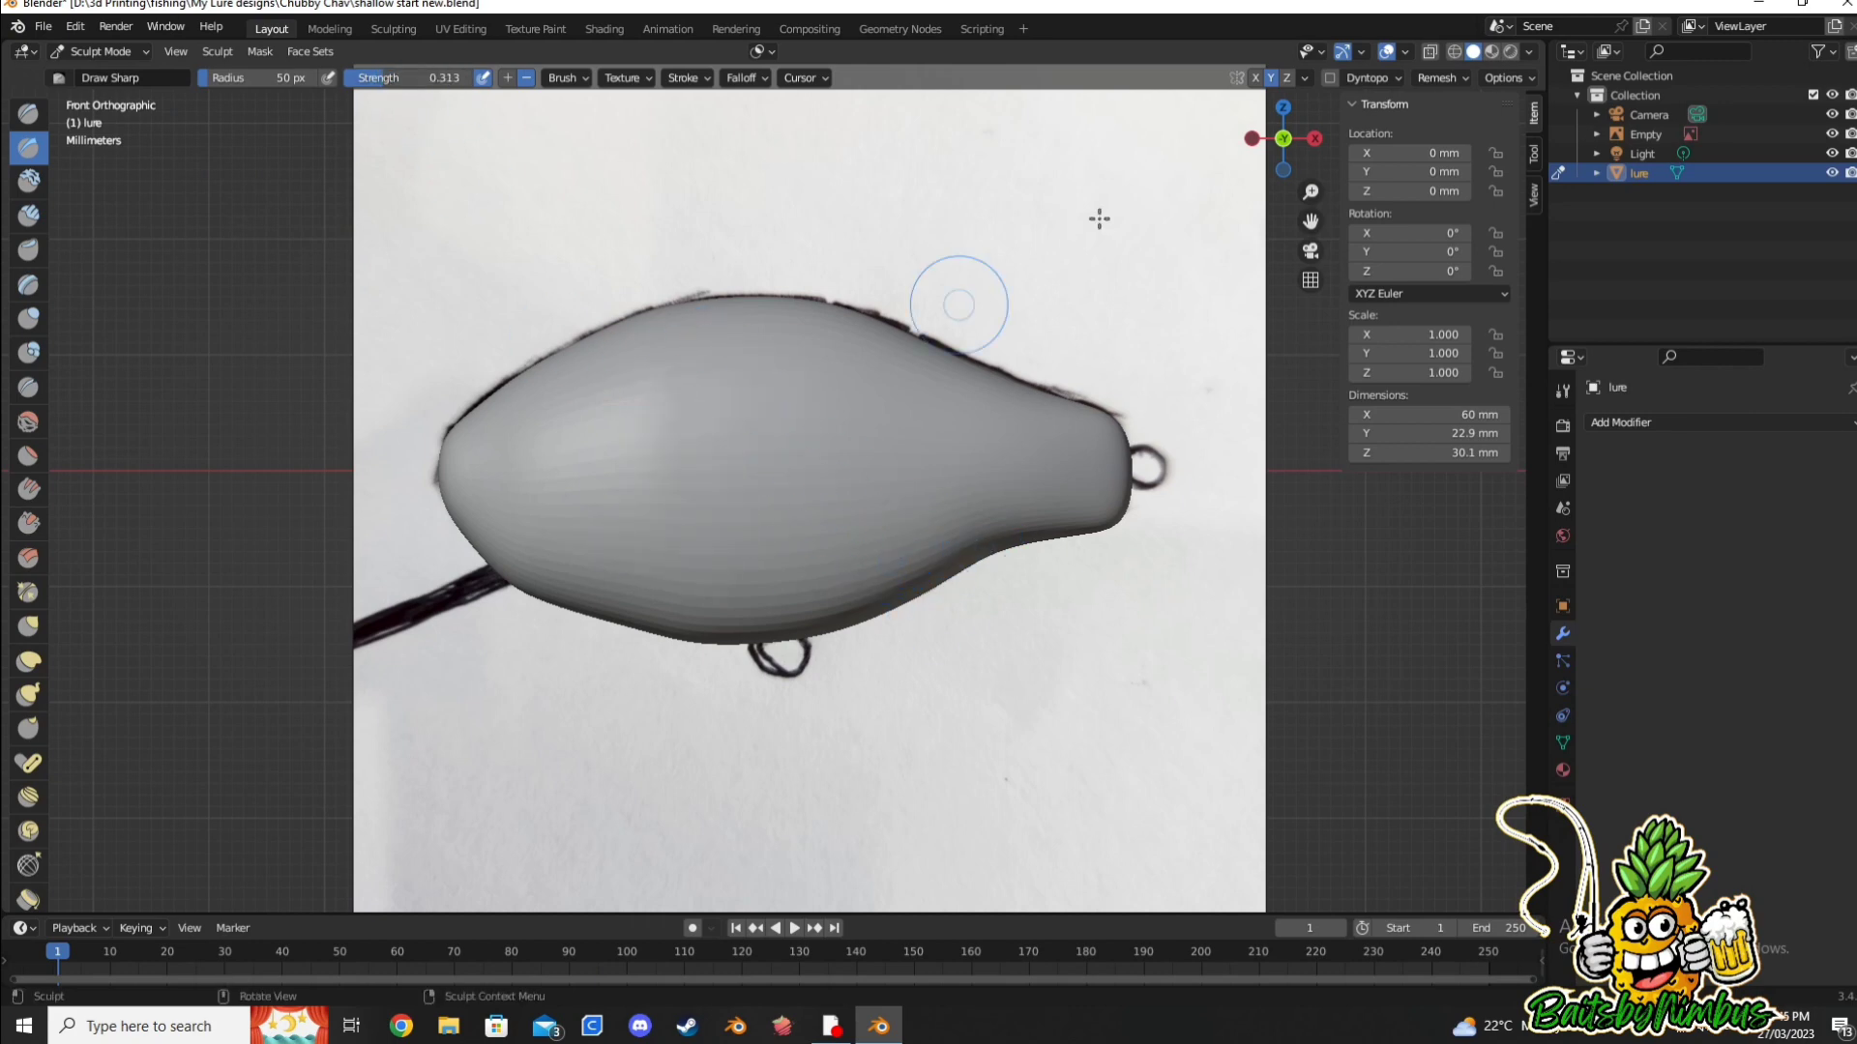
pyautogui.scroll(3, 961, 299)
pyautogui.hotkey('alt', 'z')
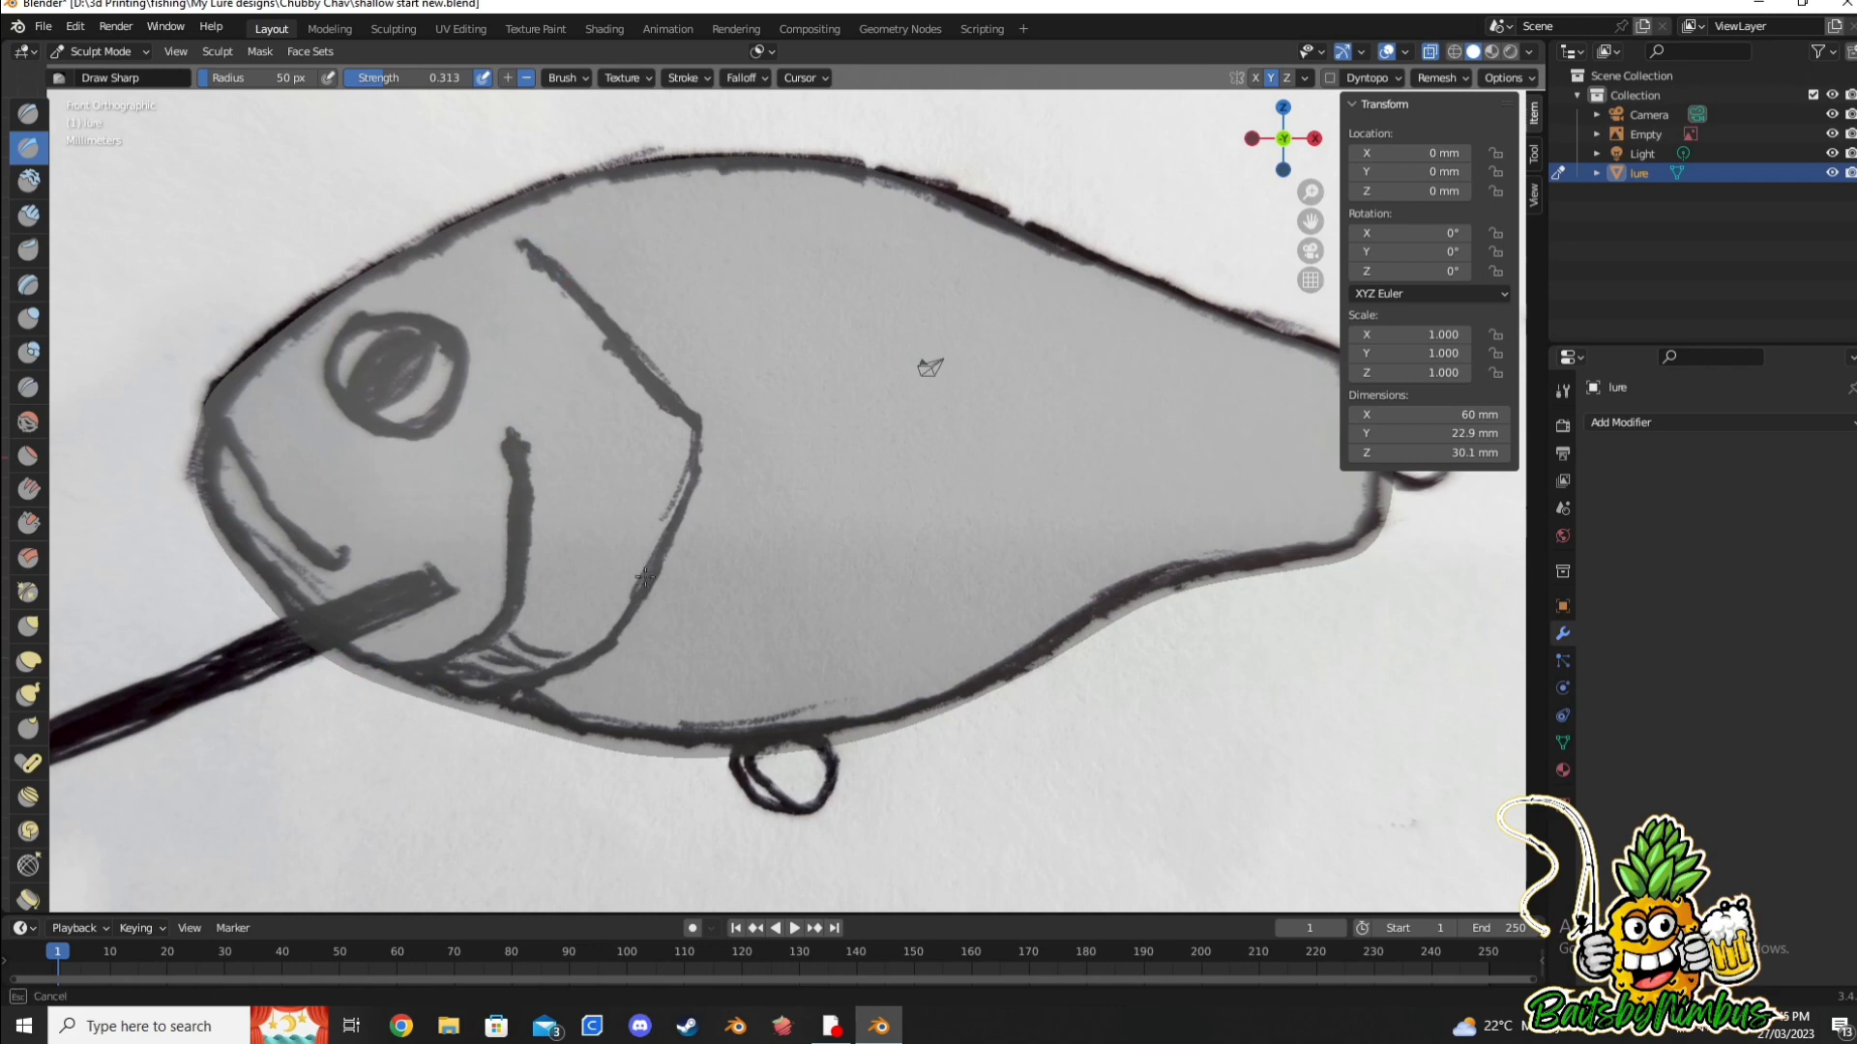
pyautogui.hotkey('alt', 'z')
pyautogui.hotkey('alt', 'z')
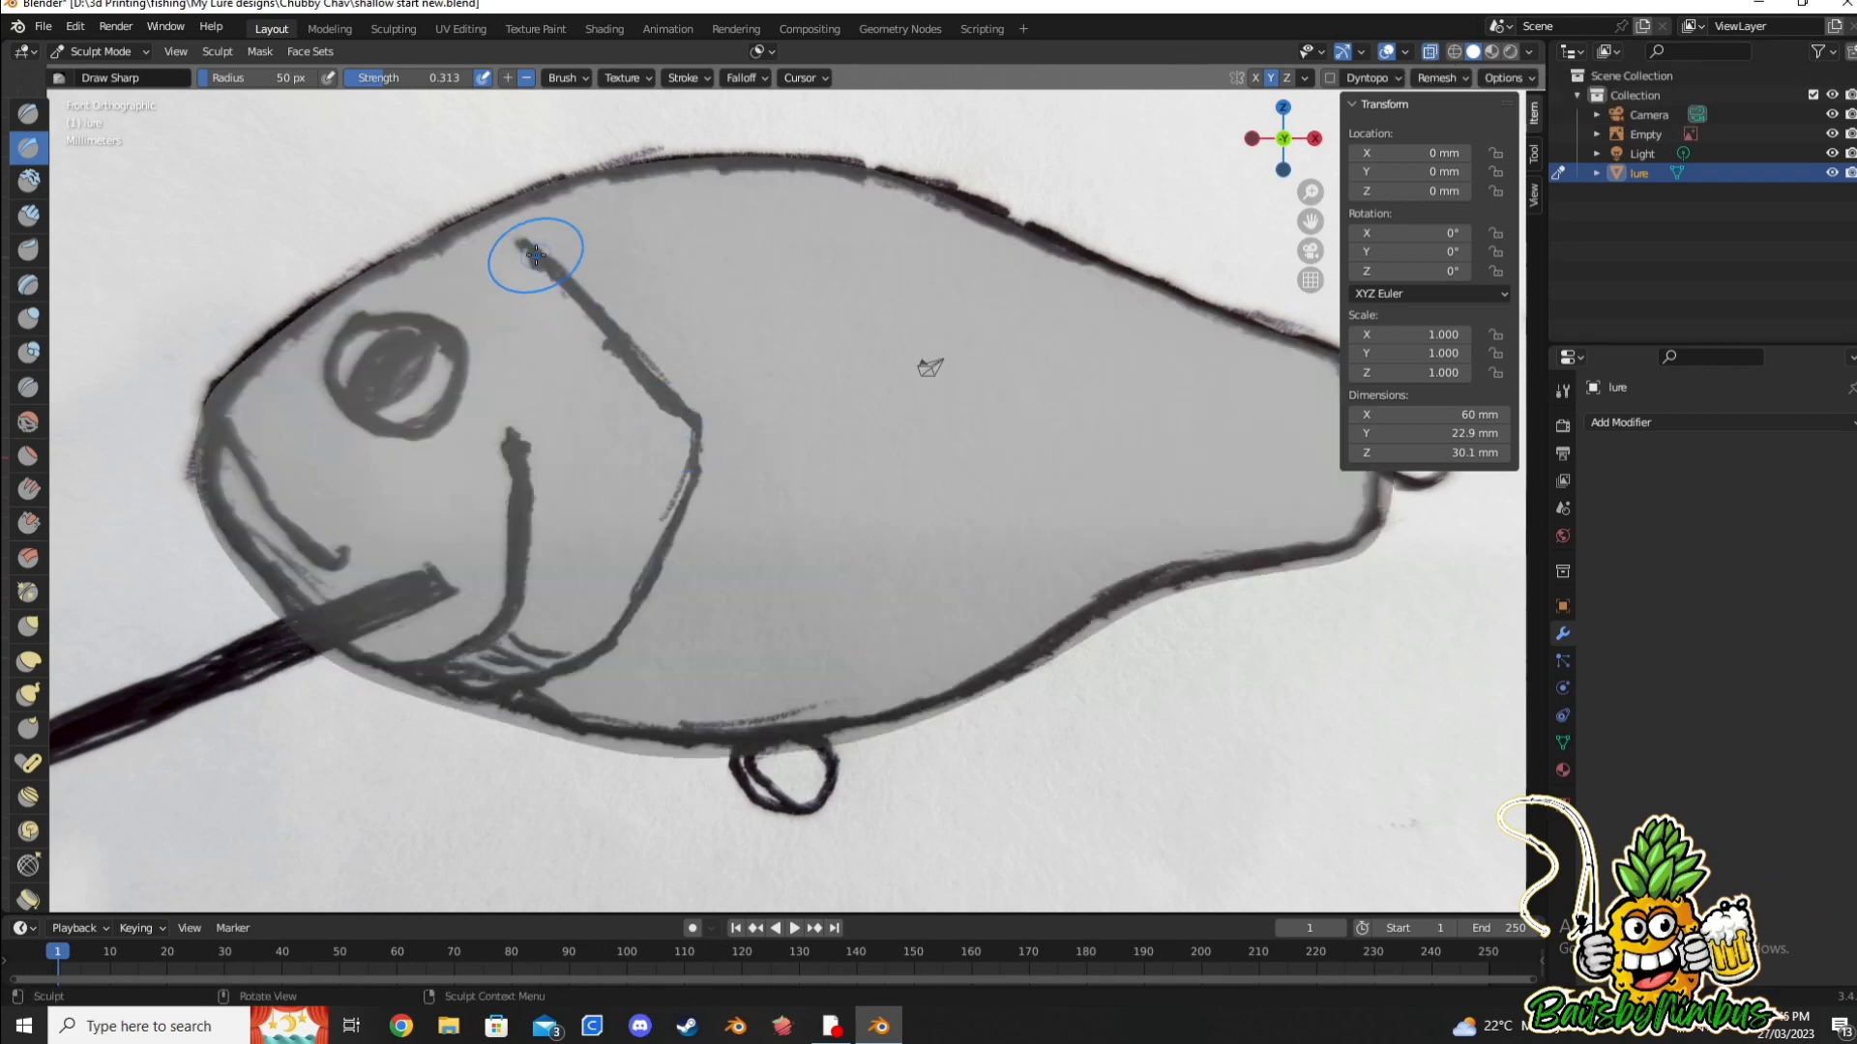
pyautogui.hotkey('alt', 'z')
# Step: Hide the reference image and carve a sharp crease on the lure's head
pyautogui.moveTo(931, 368); pyautogui.dragTo(983, 447, button='middle')
pyautogui.scroll(3, 984, 448)
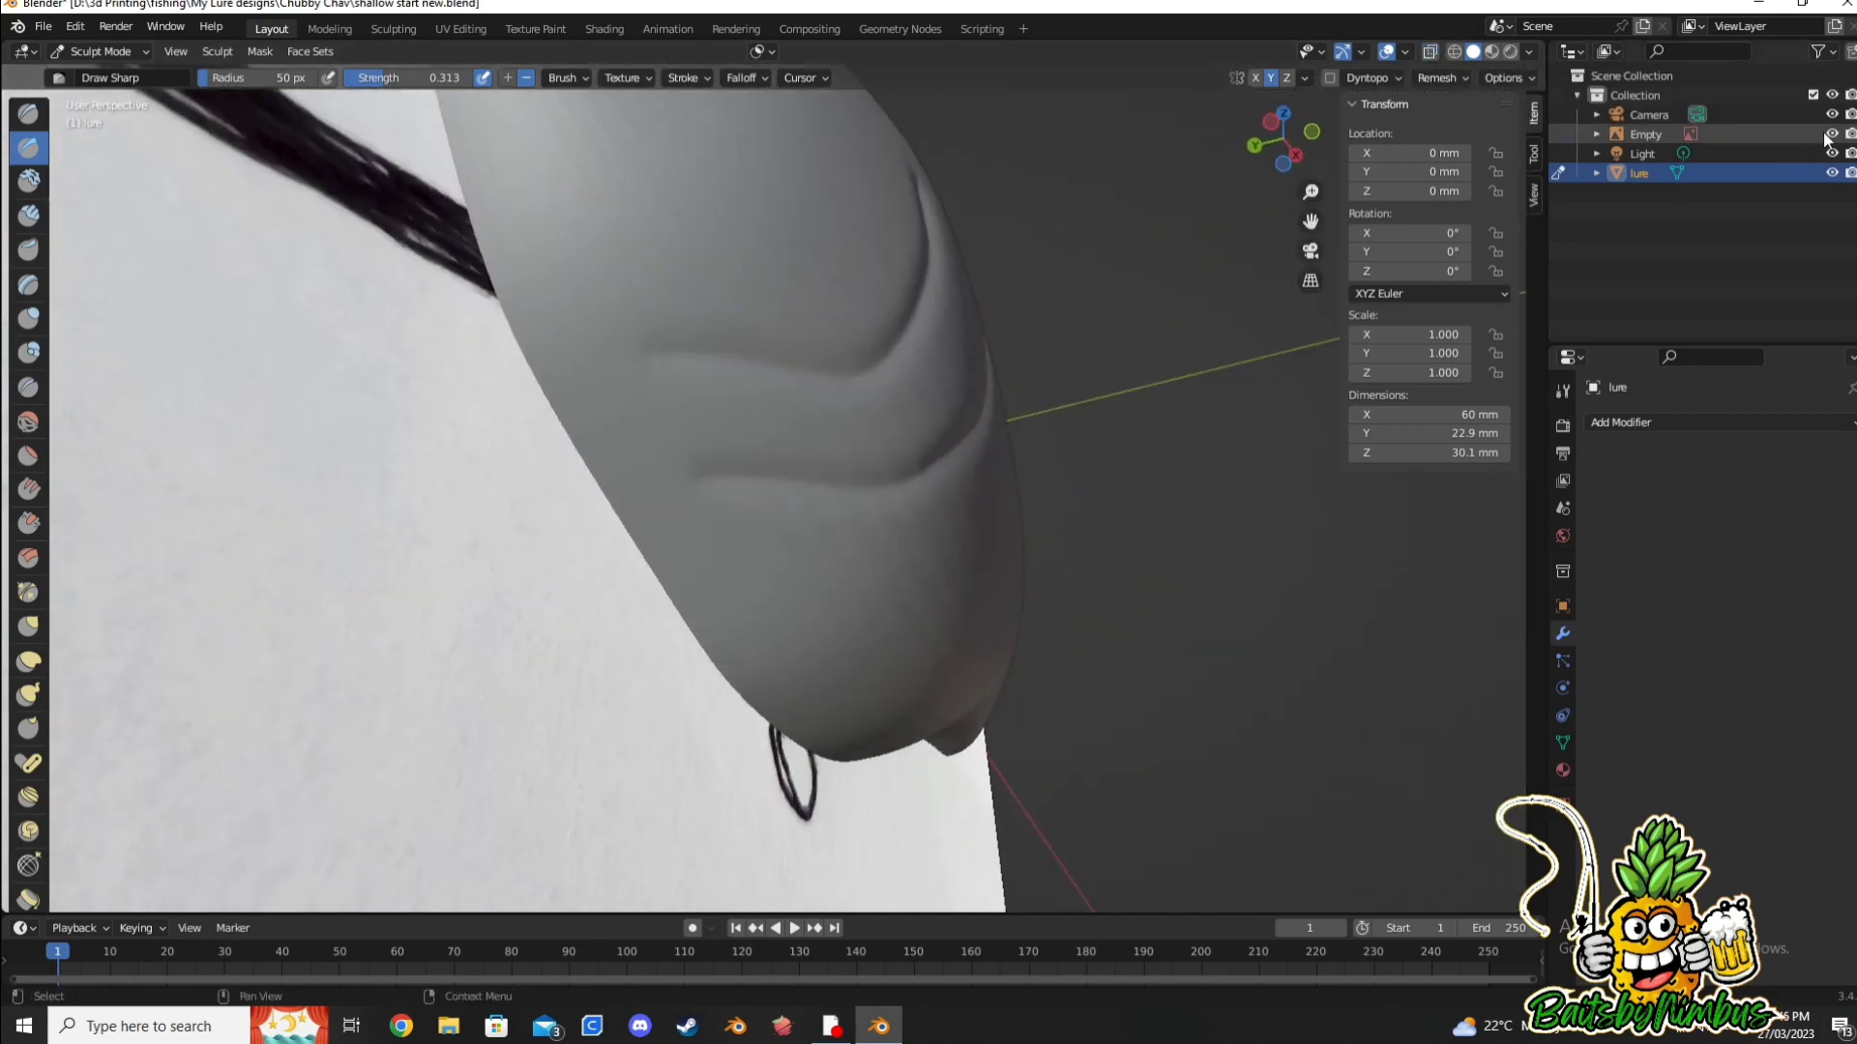
pyautogui.click(1831, 133)
pyautogui.moveTo(870, 338); pyautogui.dragTo(915, 442, button='middle')
pyautogui.moveTo(682, 278); pyautogui.dragTo(769, 228)
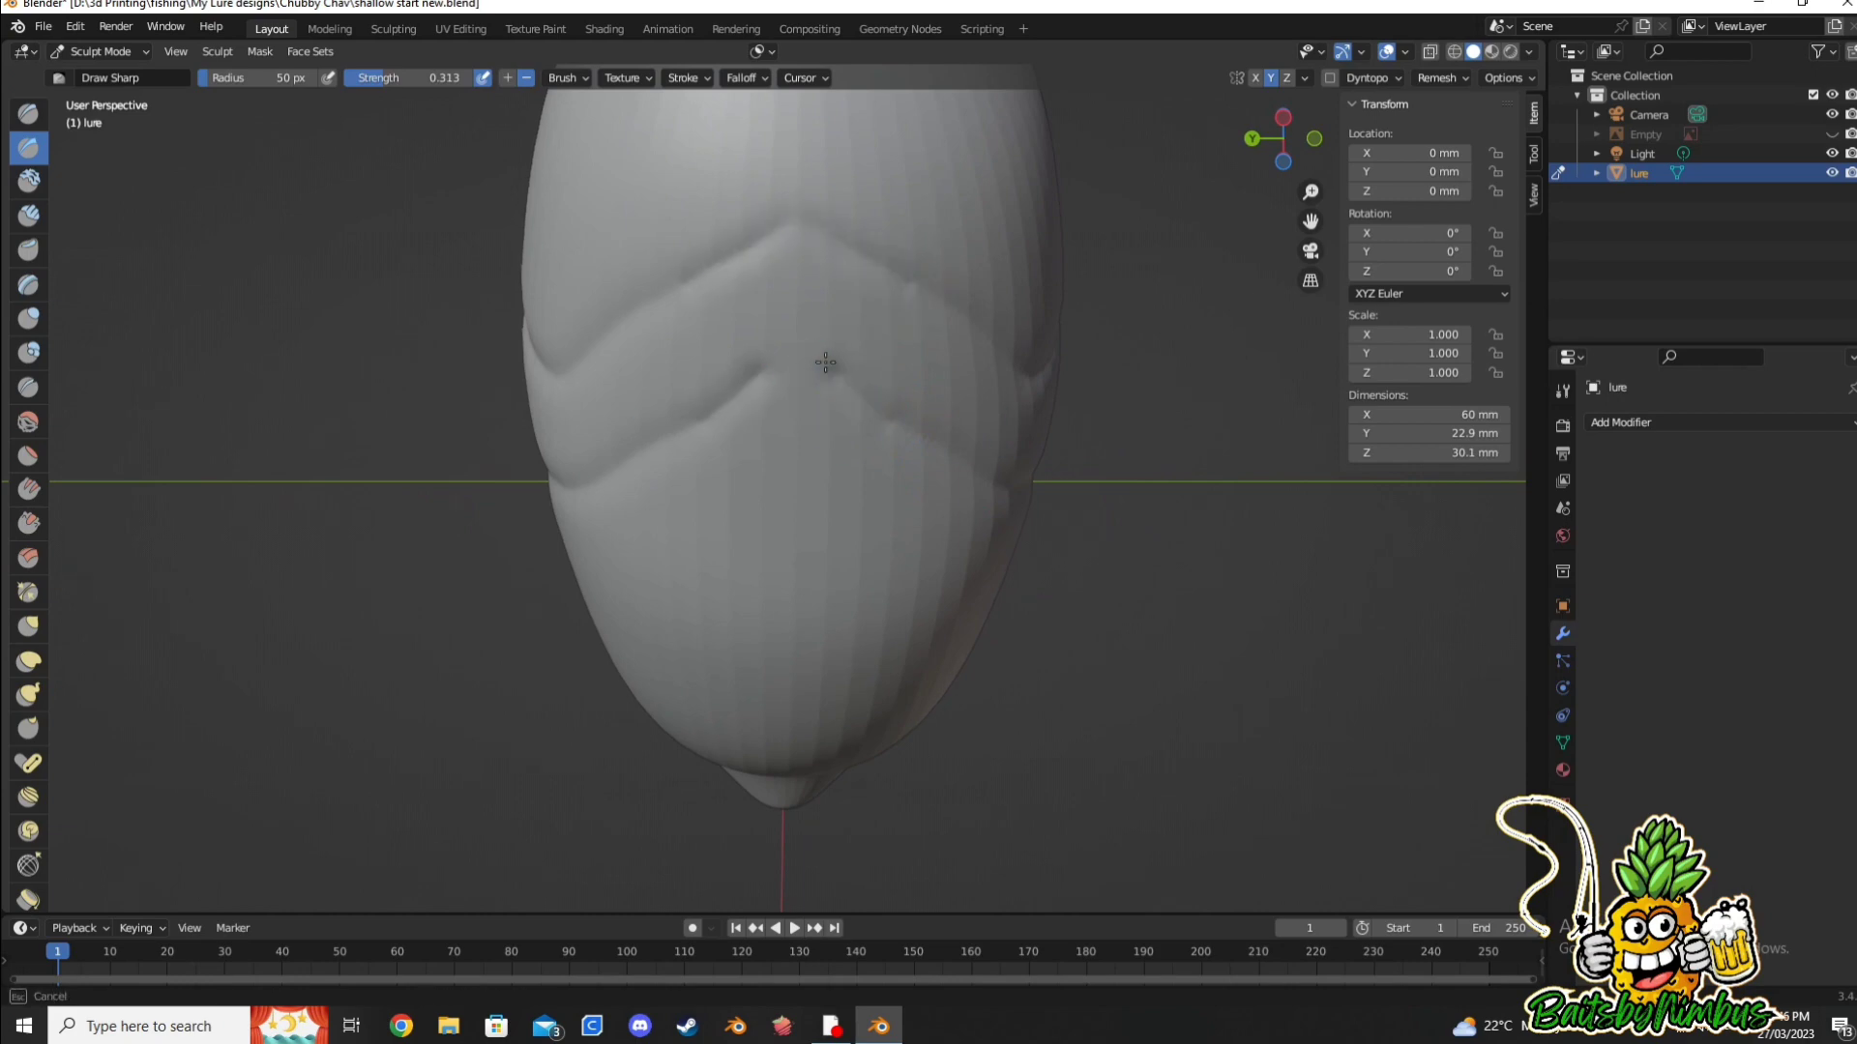
pyautogui.moveTo(825, 362); pyautogui.dragTo(1038, 449, button='middle')
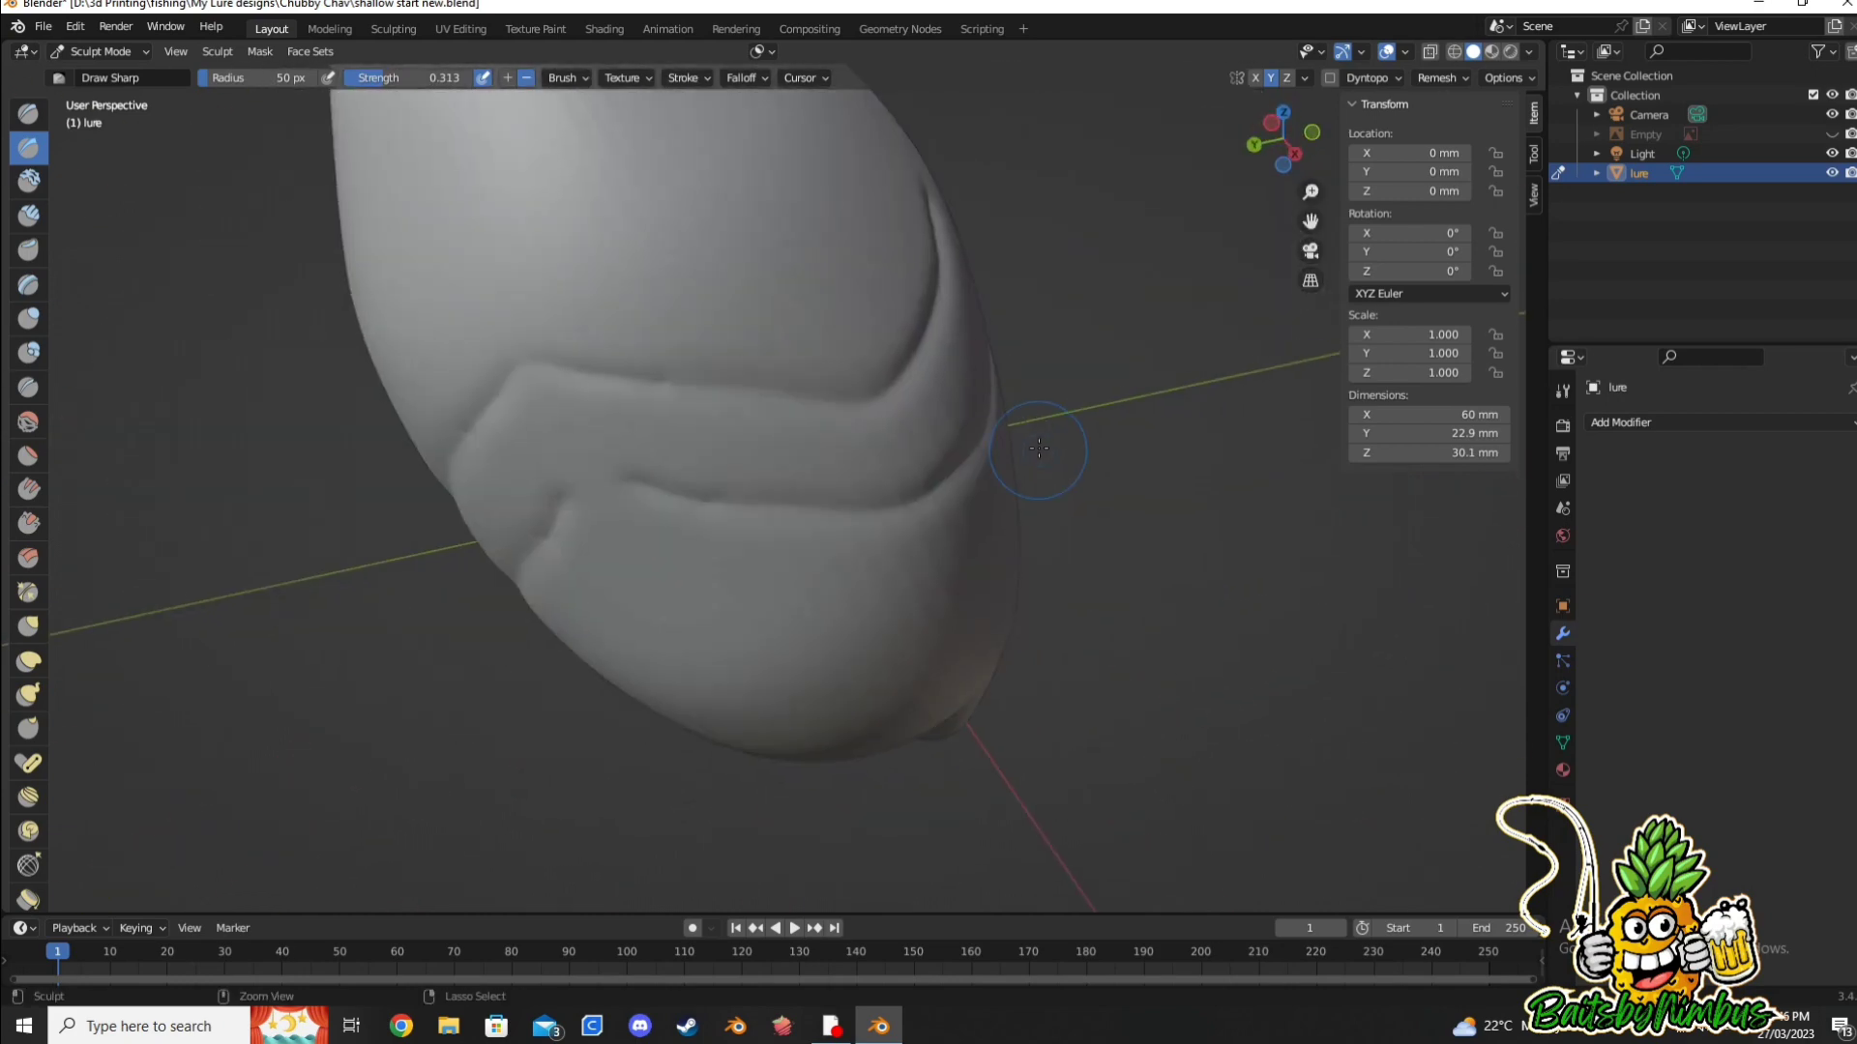
pyautogui.press('KP_1')
# Step: Show the reference image again and inspect the sculpted head from nose, side and front views
pyautogui.click(1830, 134)
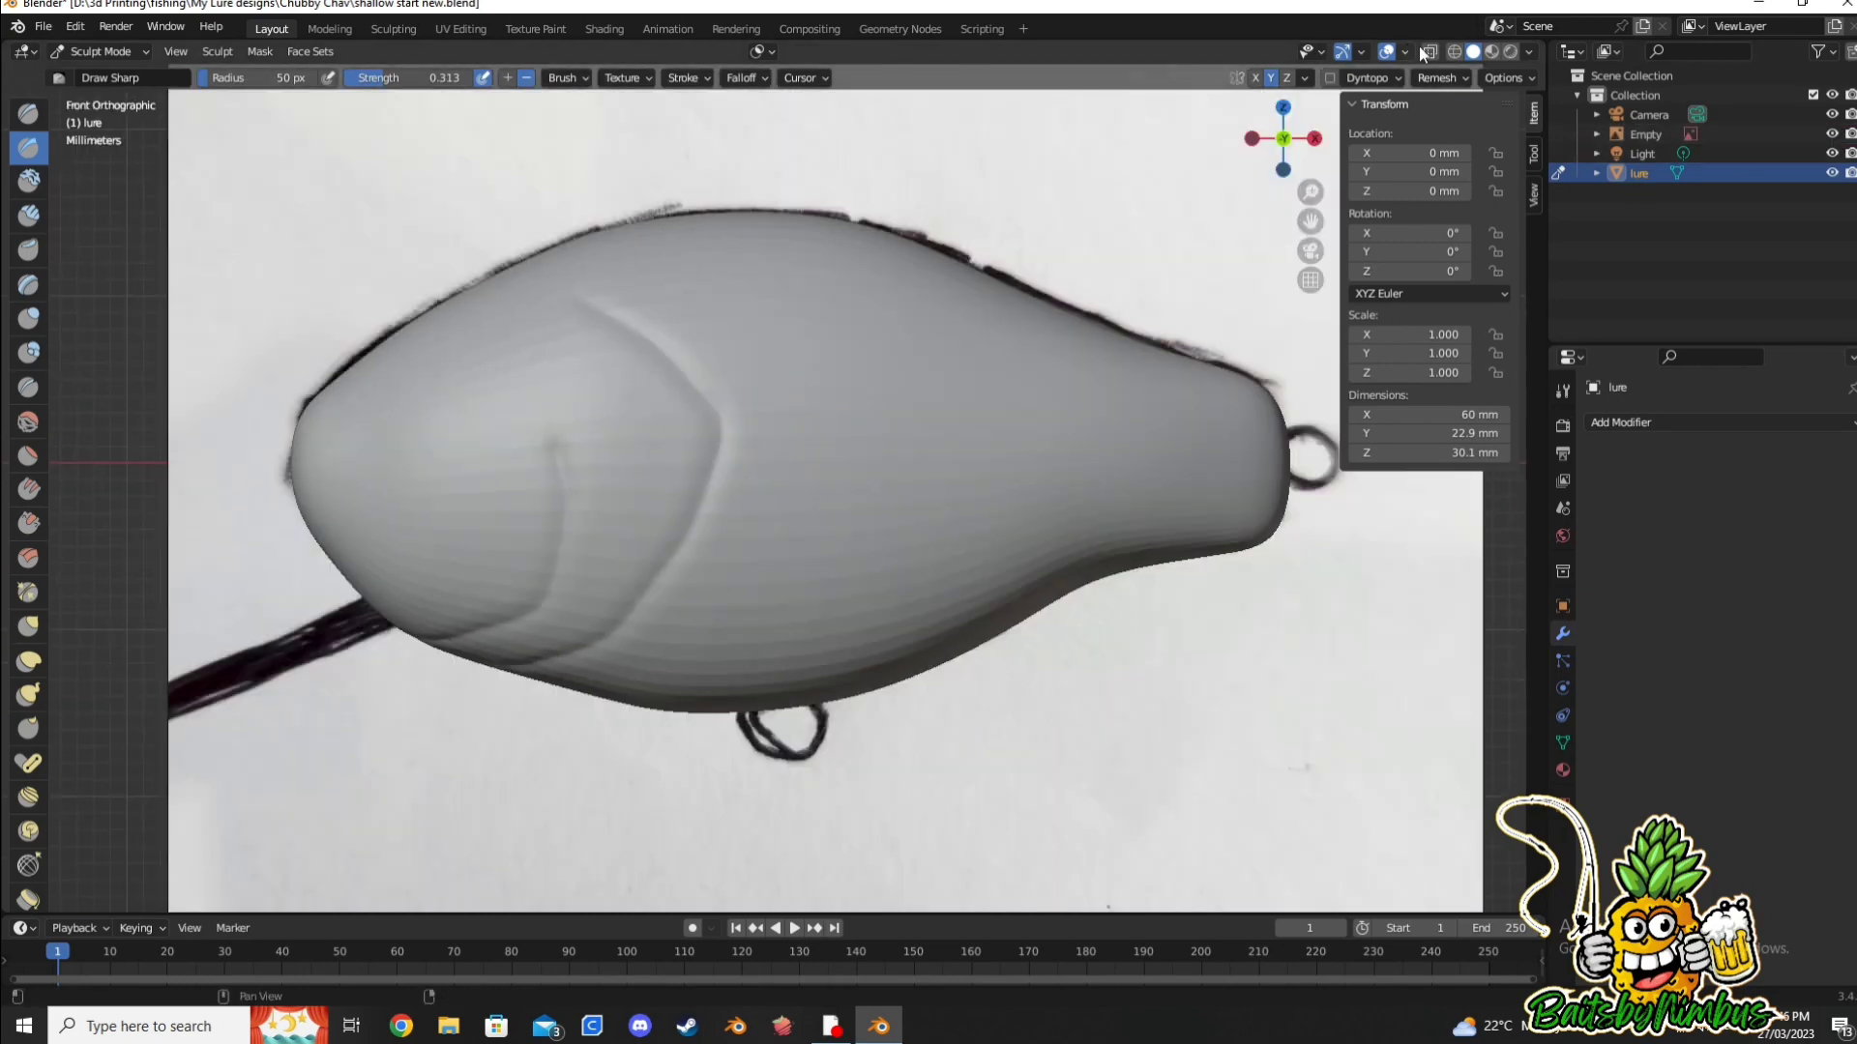
pyautogui.click(1424, 48)
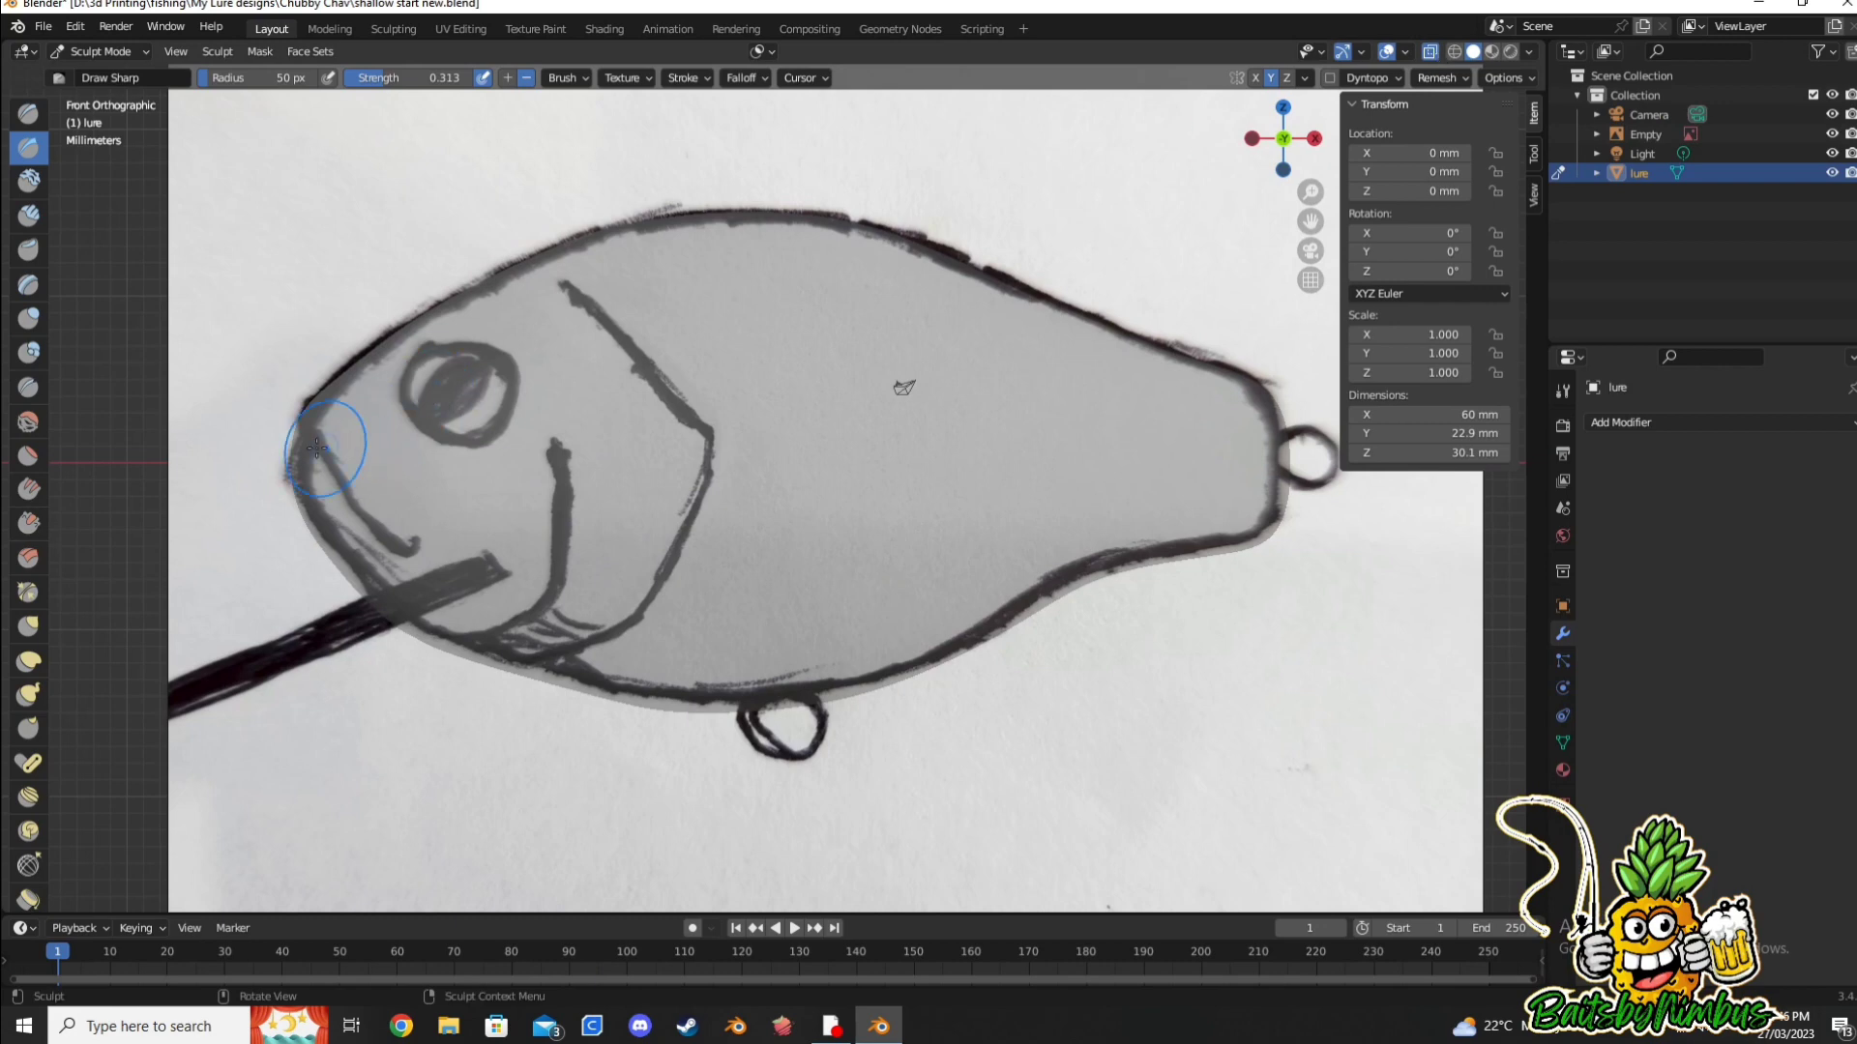
pyautogui.click(1431, 51)
pyautogui.scroll(3, 373, 489)
pyautogui.moveTo(374, 490); pyautogui.dragTo(395, 85, button='middle')
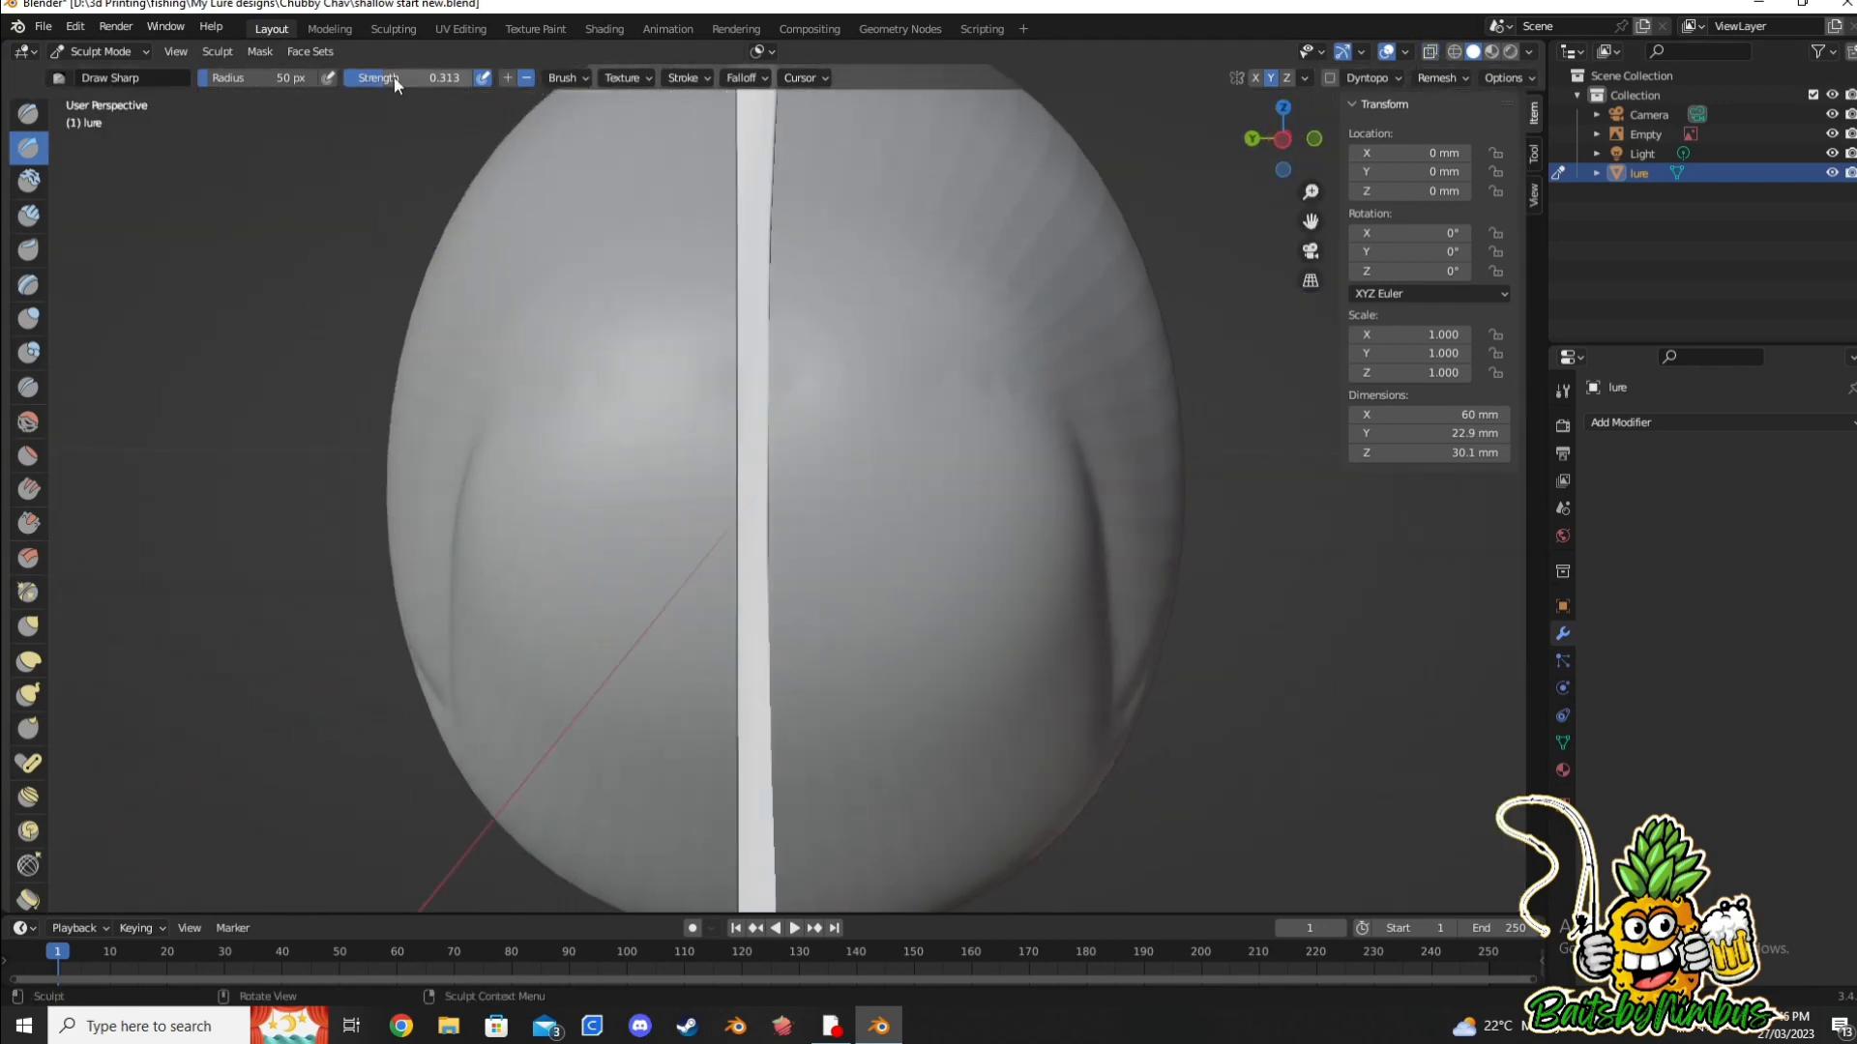
pyautogui.press('KP_3')
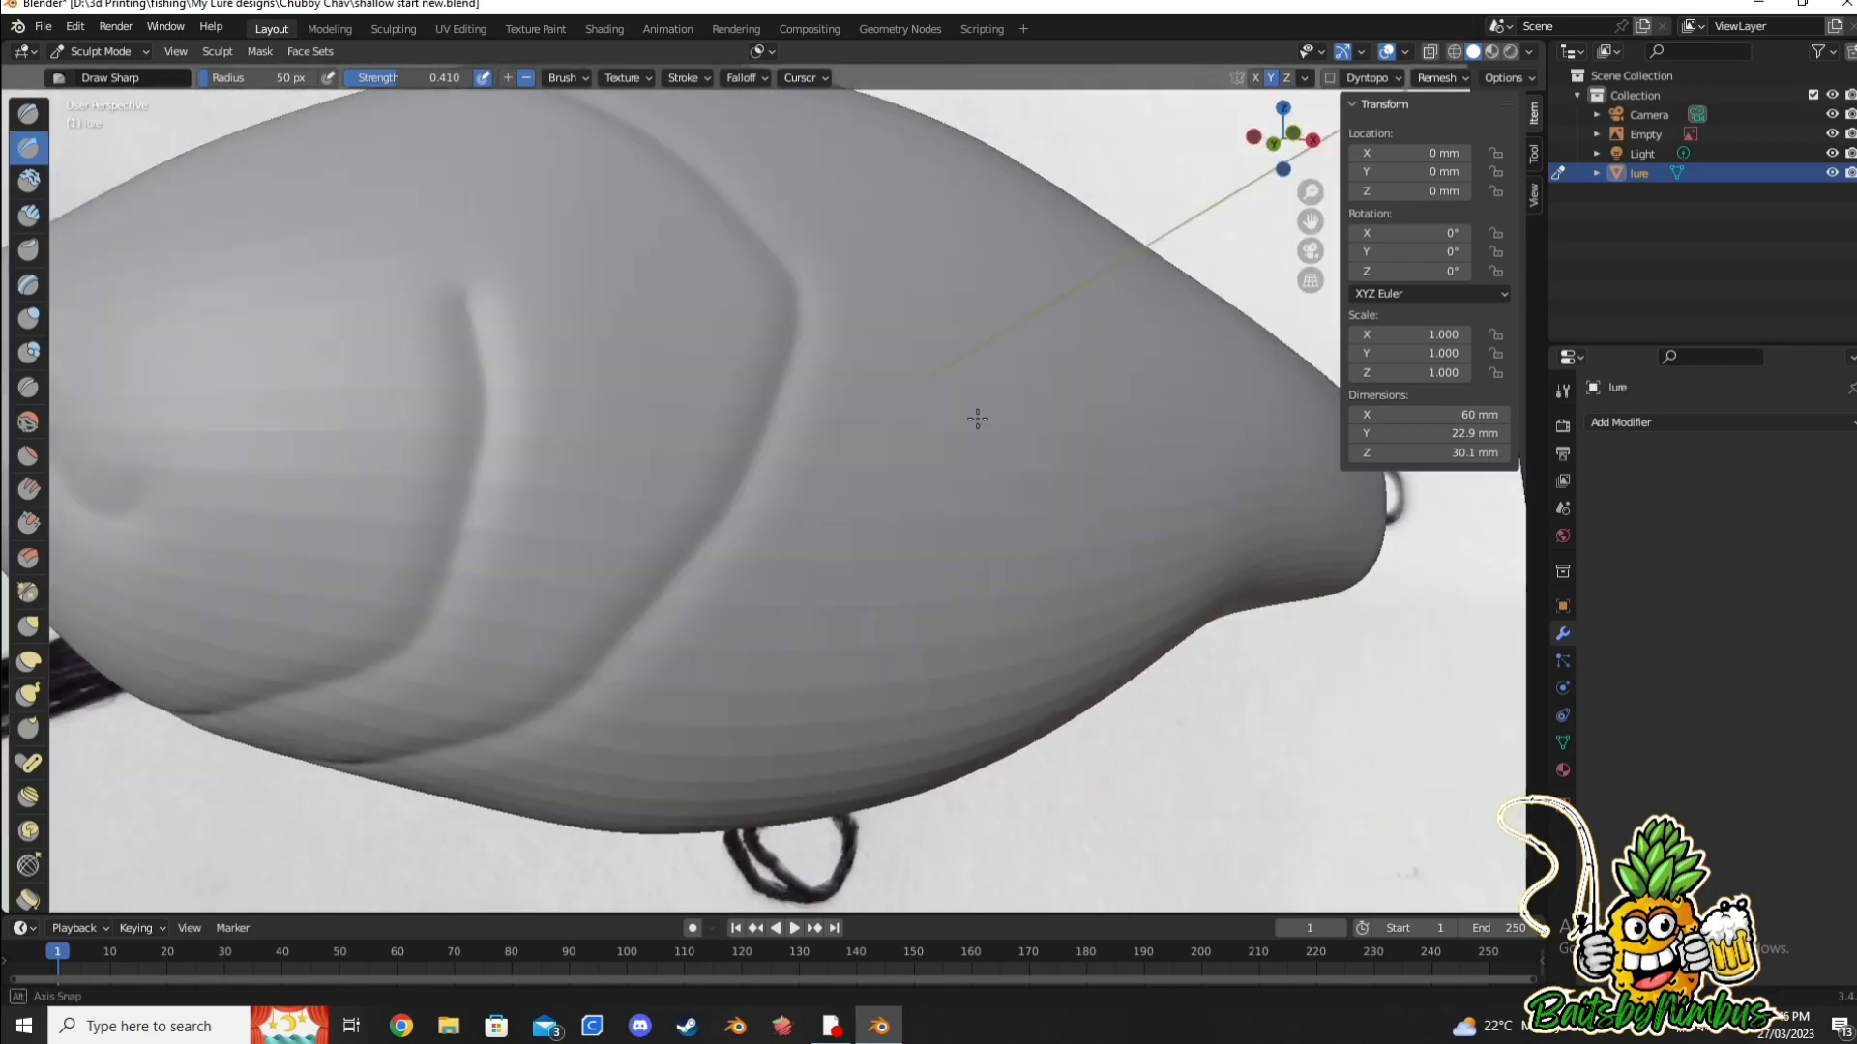
pyautogui.moveTo(977, 415); pyautogui.dragTo(182, 312, button='middle')
pyautogui.moveTo(343, 486); pyautogui.dragTo(568, 402, button='middle')
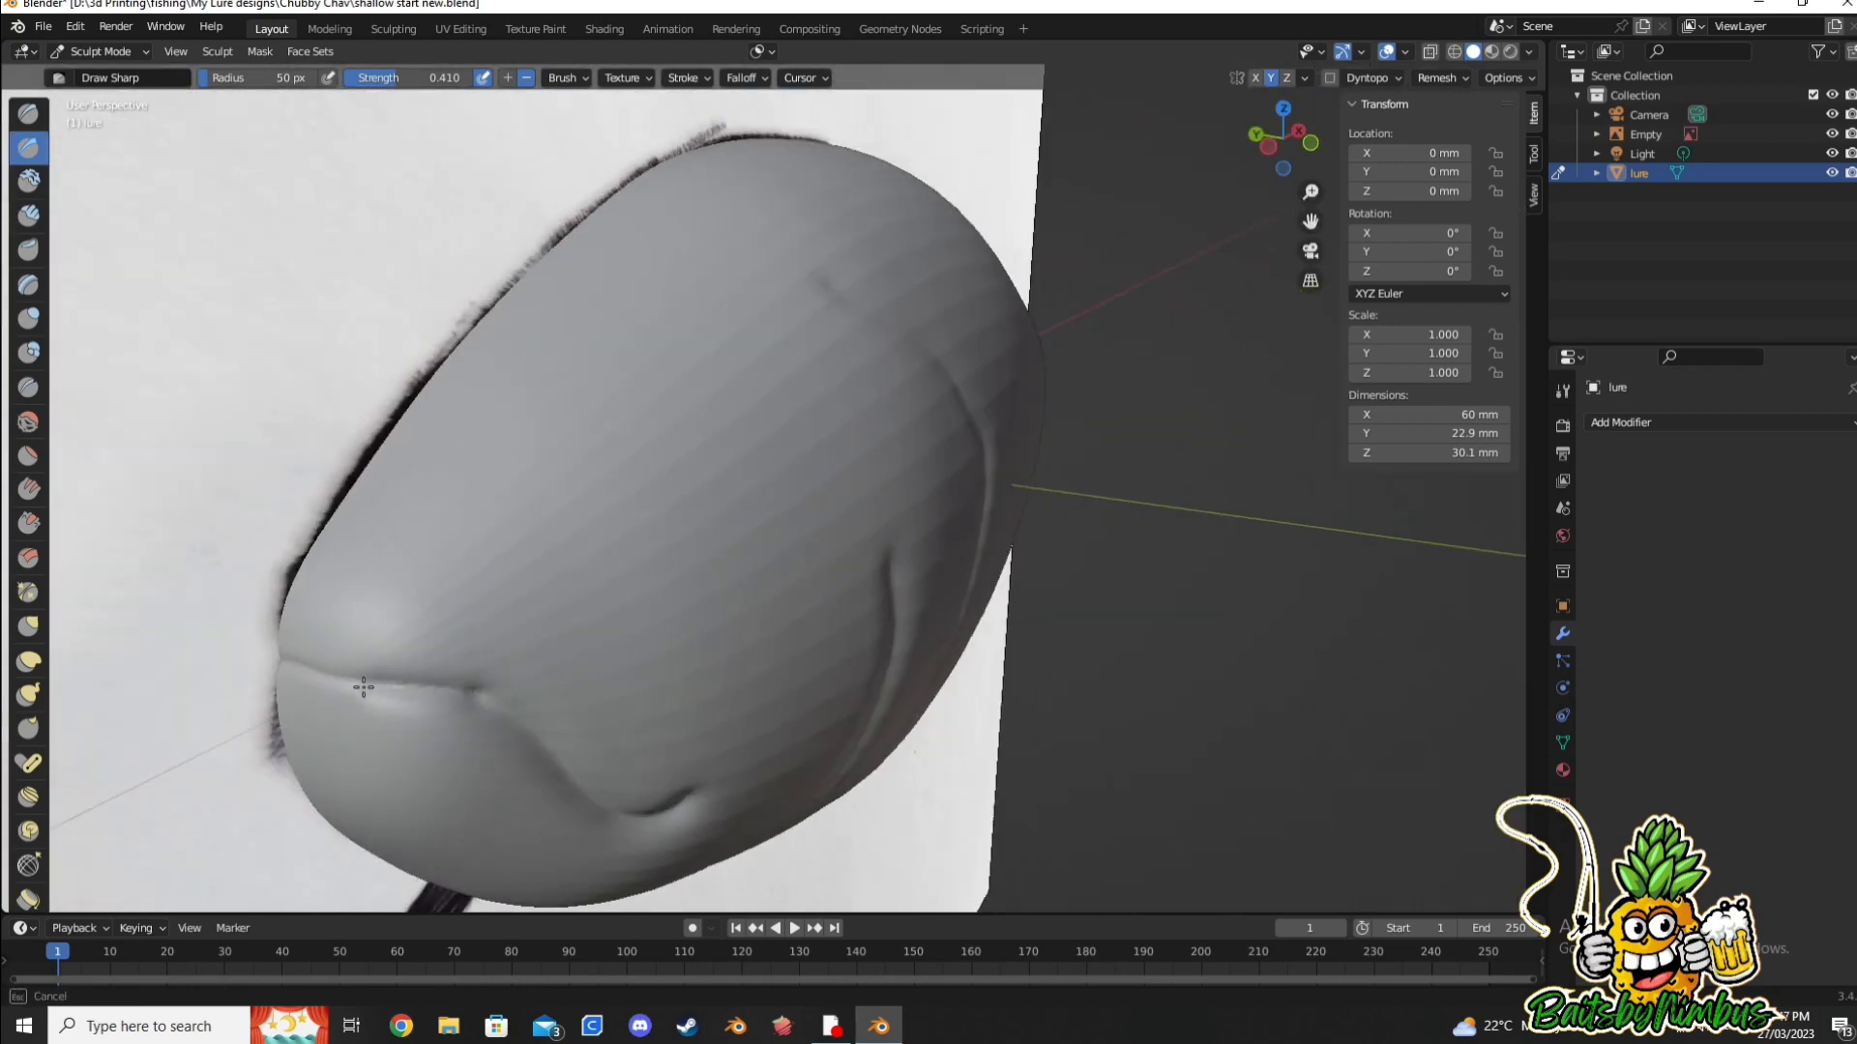
pyautogui.press('KP_1')
pyautogui.scroll(-2, 374, 443)
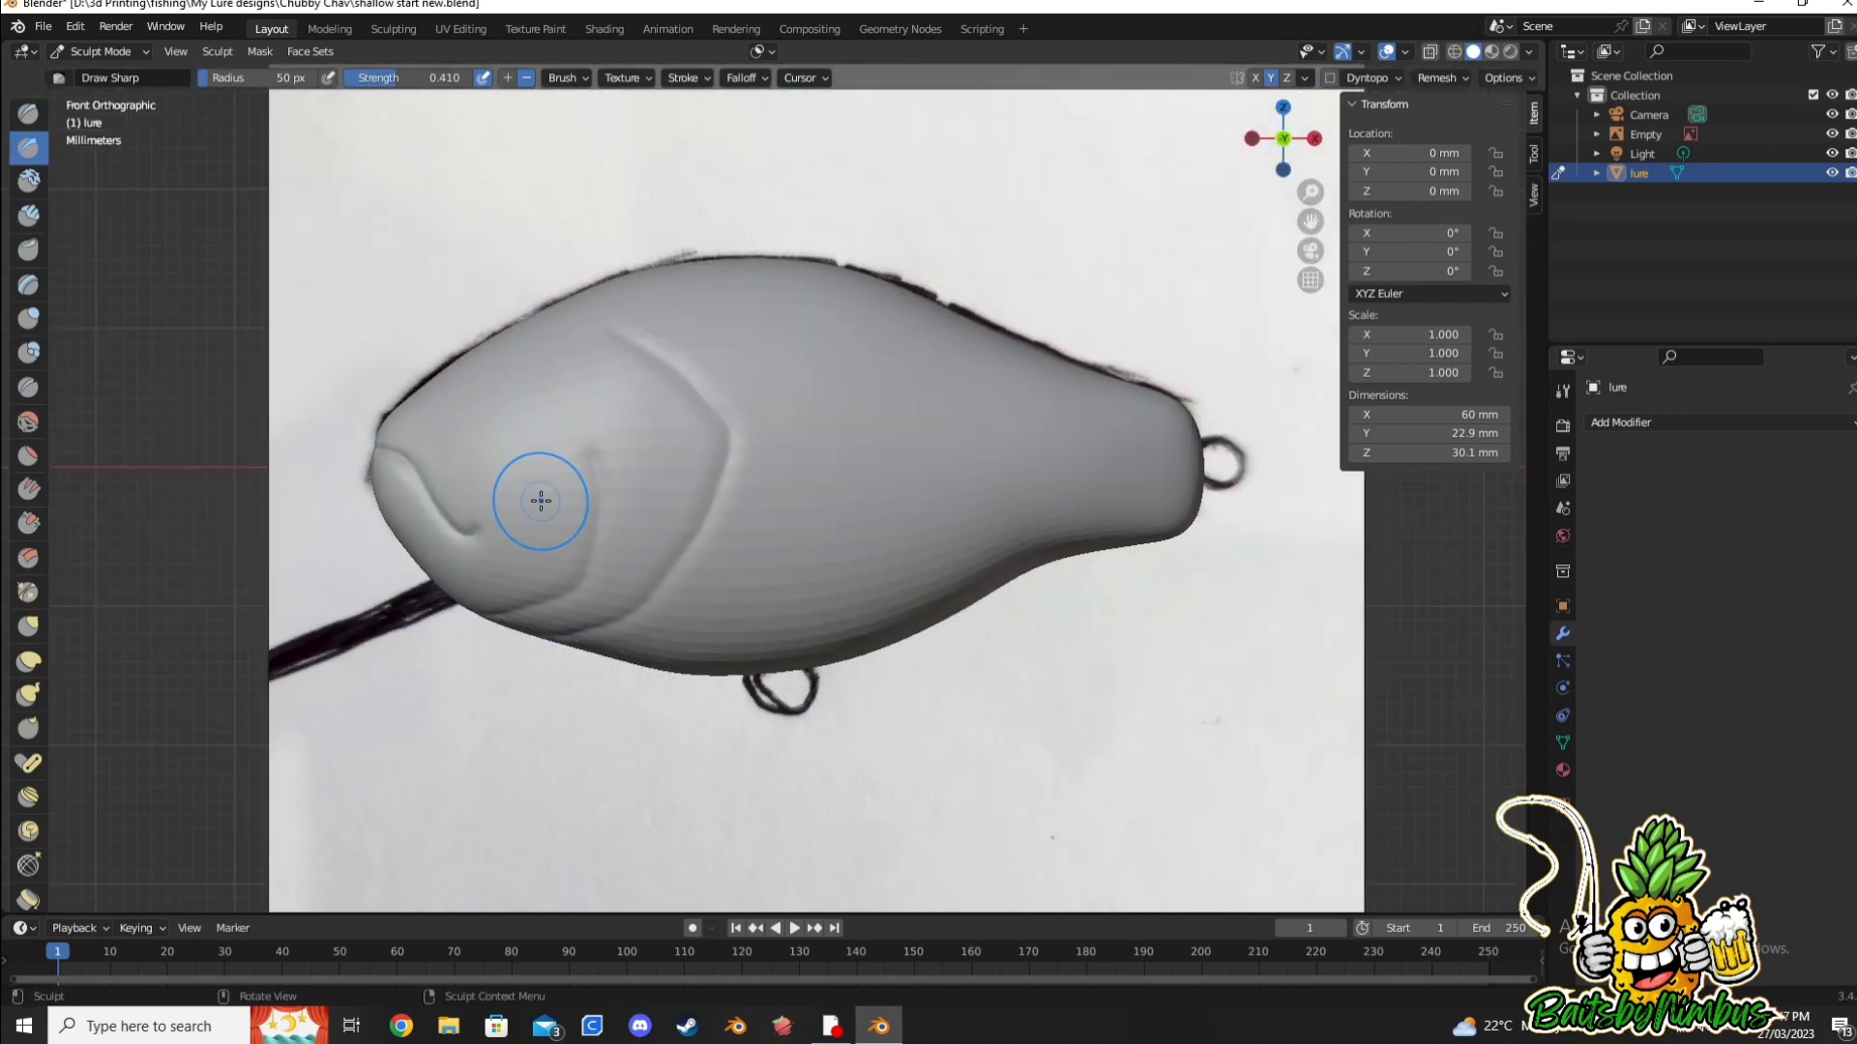
pyautogui.hotkey('alt', 'z')
pyautogui.hotkey('alt', 'z')
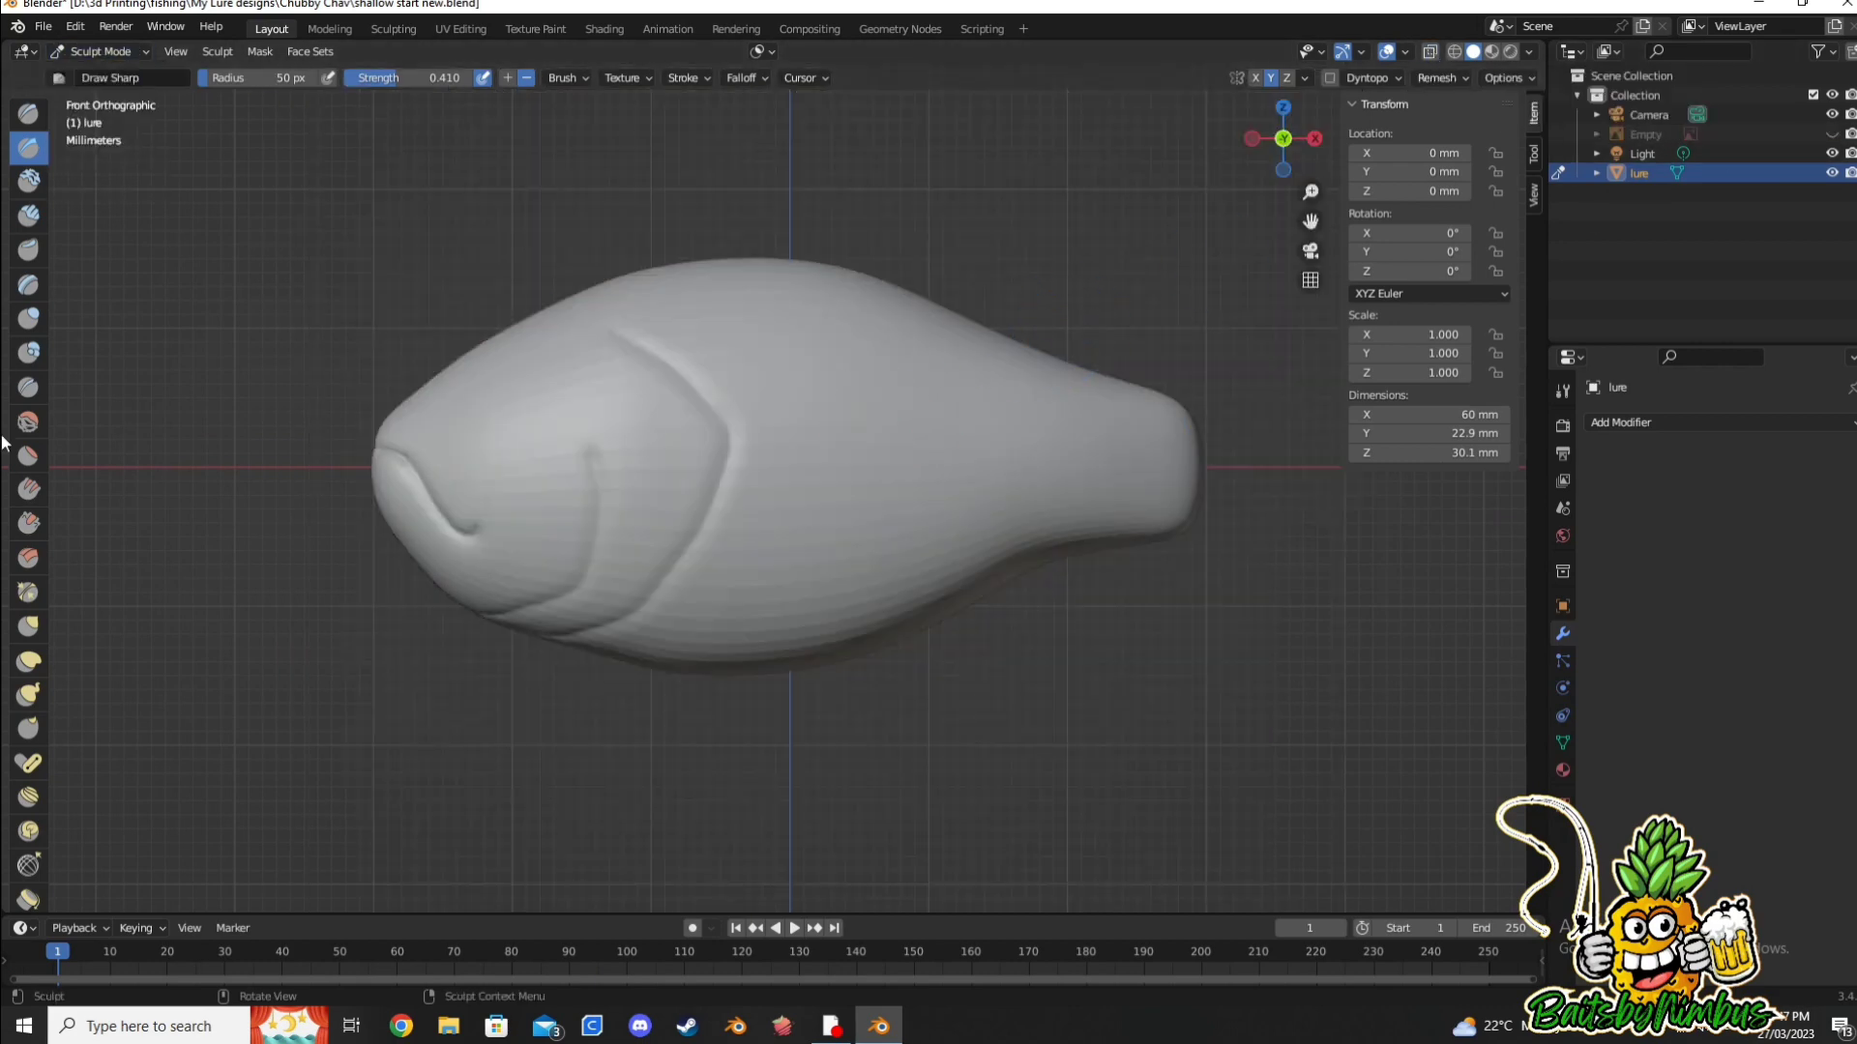
# Step: Switch to the Smooth brush and orbit around the lure to inspect the smoothing
pyautogui.click(28, 422)
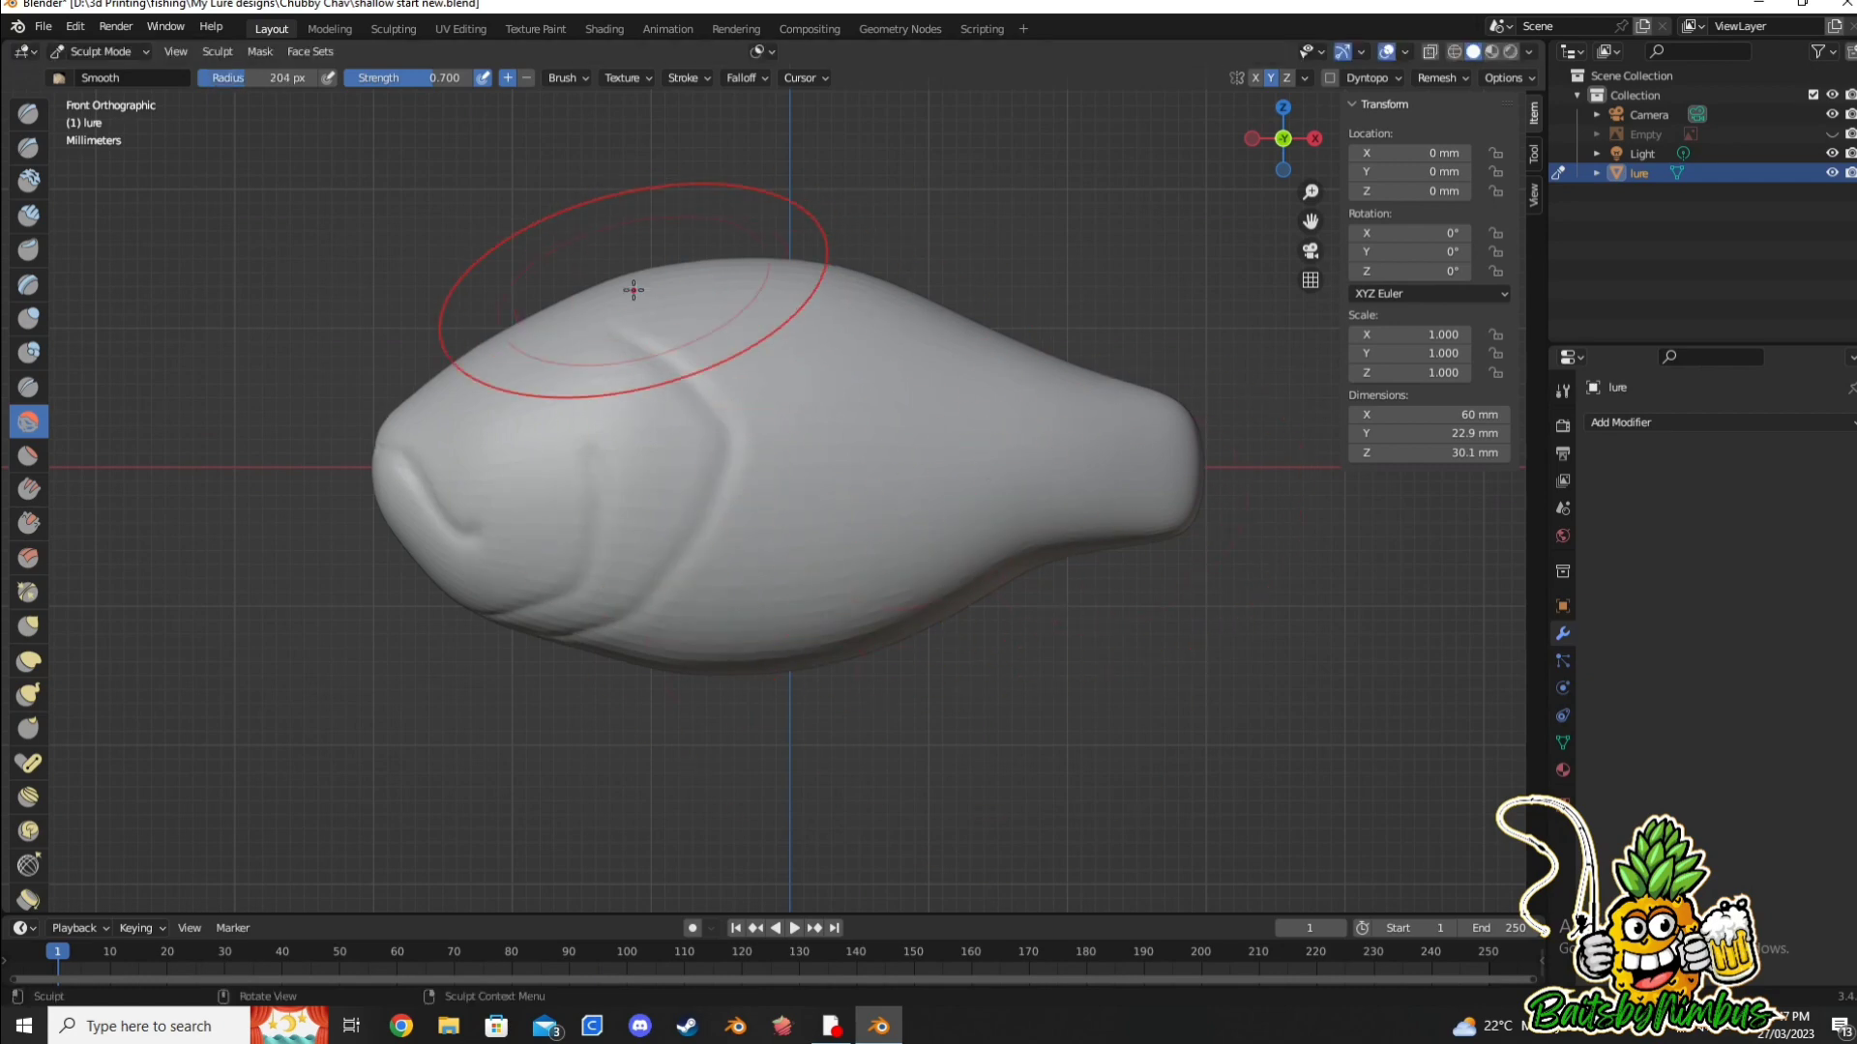
pyautogui.moveTo(633, 290); pyautogui.dragTo(812, 462, button='middle')
pyautogui.moveTo(743, 399); pyautogui.dragTo(668, 315, button='middle')
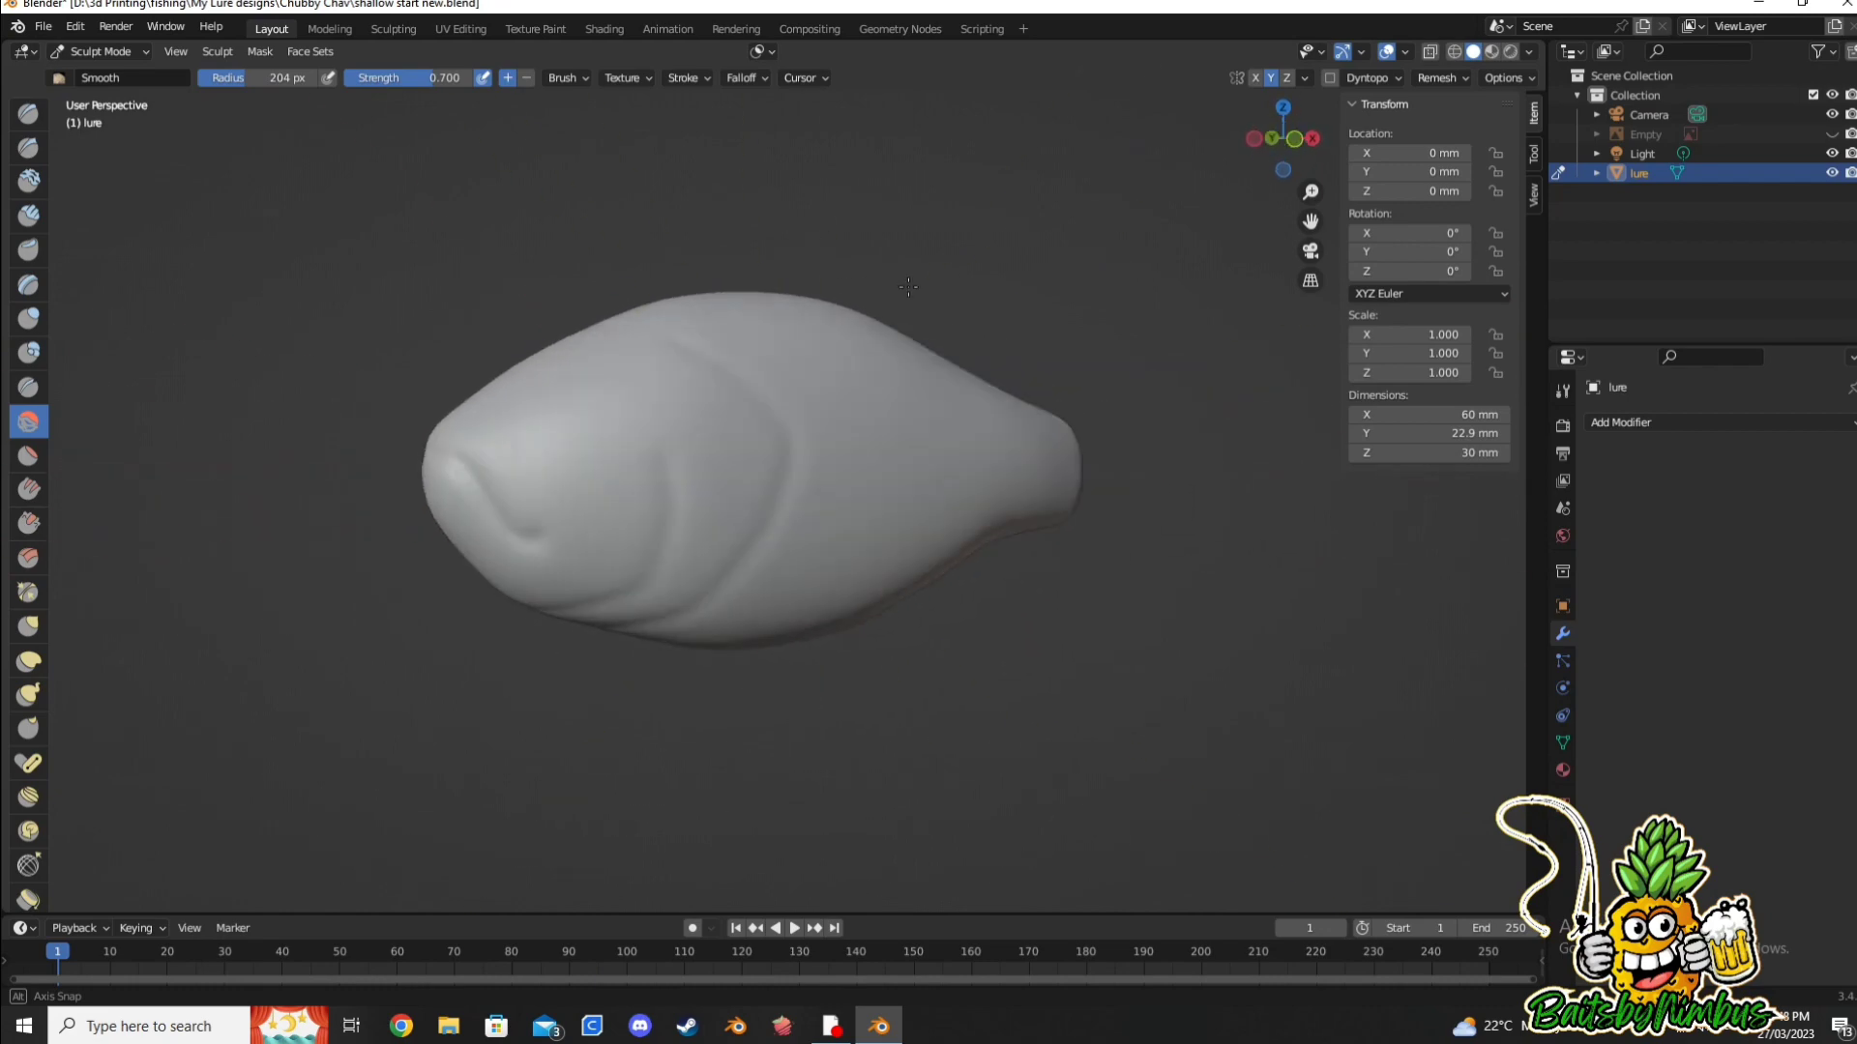
pyautogui.keyDown('alt'); pyautogui.moveTo(667, 314); pyautogui.dragTo(837, 310, button='middle'); pyautogui.keyUp('alt')
# Step: Return to Object Mode and duplicate the lure body, shrinking the copy to about 0.72
pyautogui.hotkey('ctrl', 'Tab')
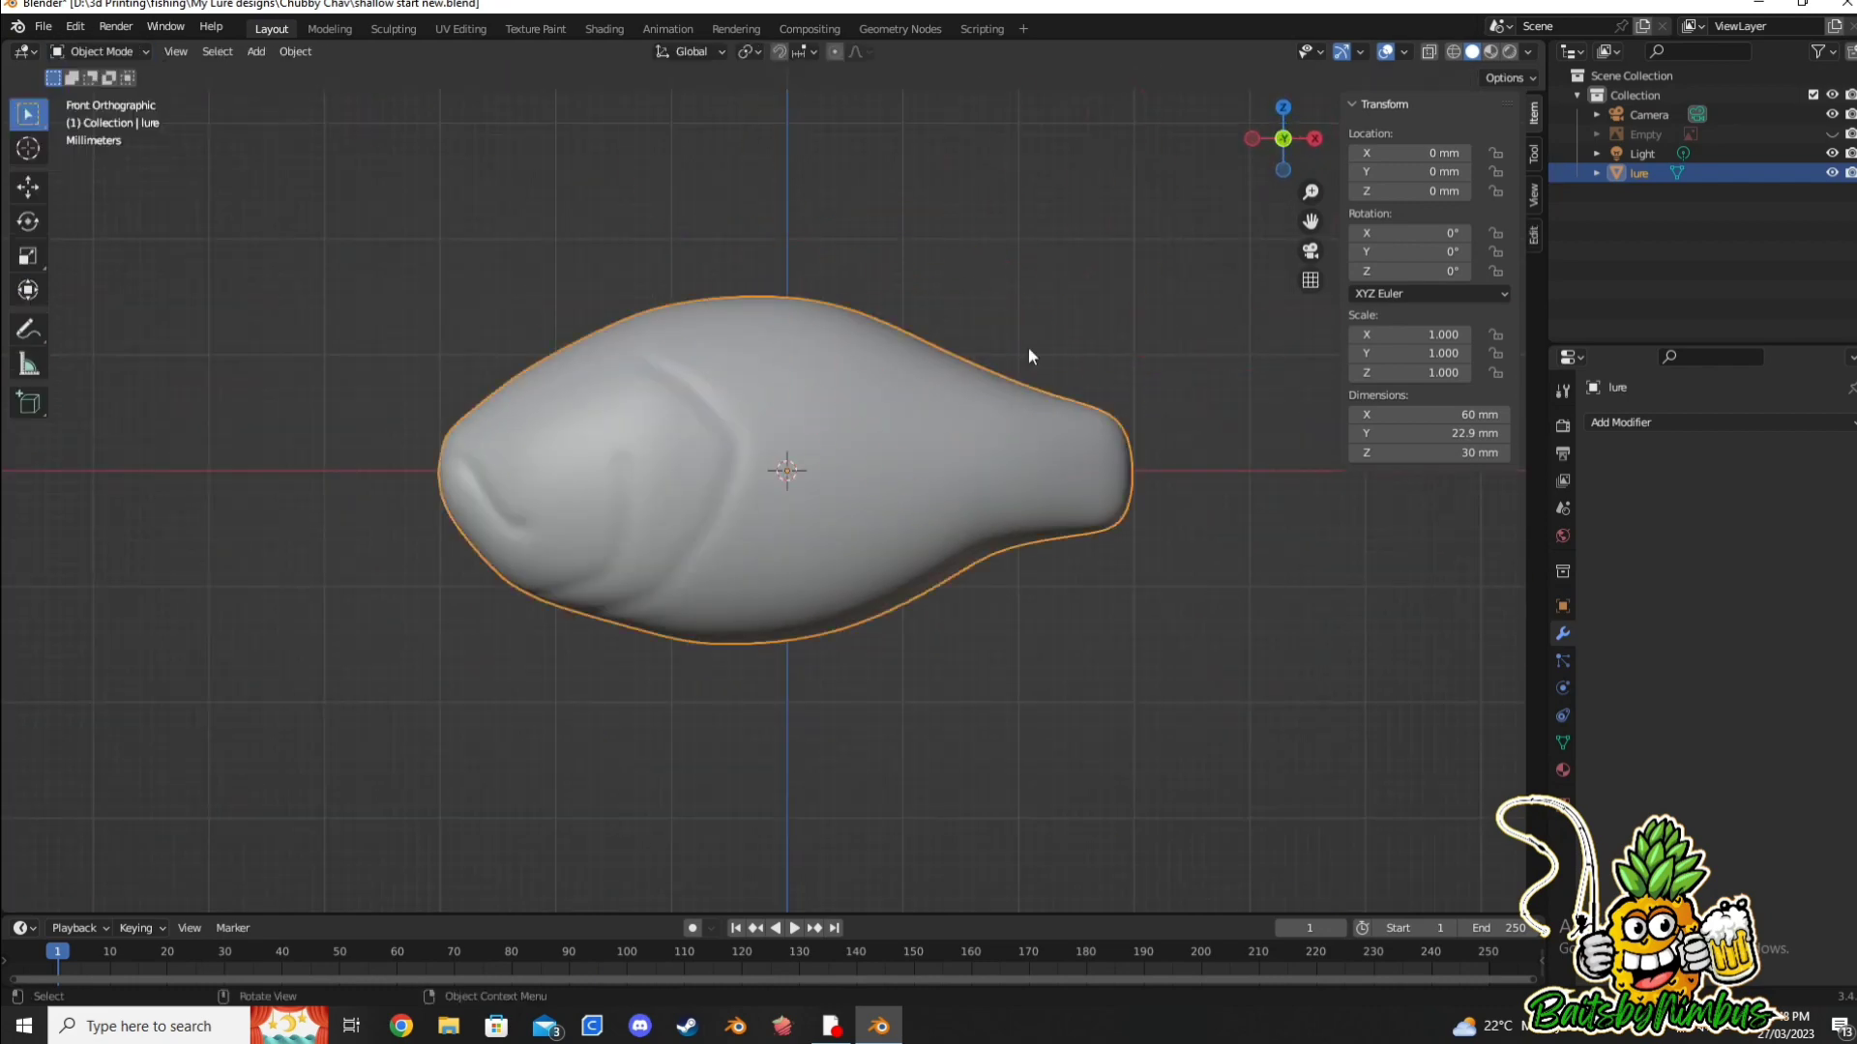
pyautogui.scroll(1, 1006, 386)
pyautogui.rightClick(827, 484)
pyautogui.click(830, 649)
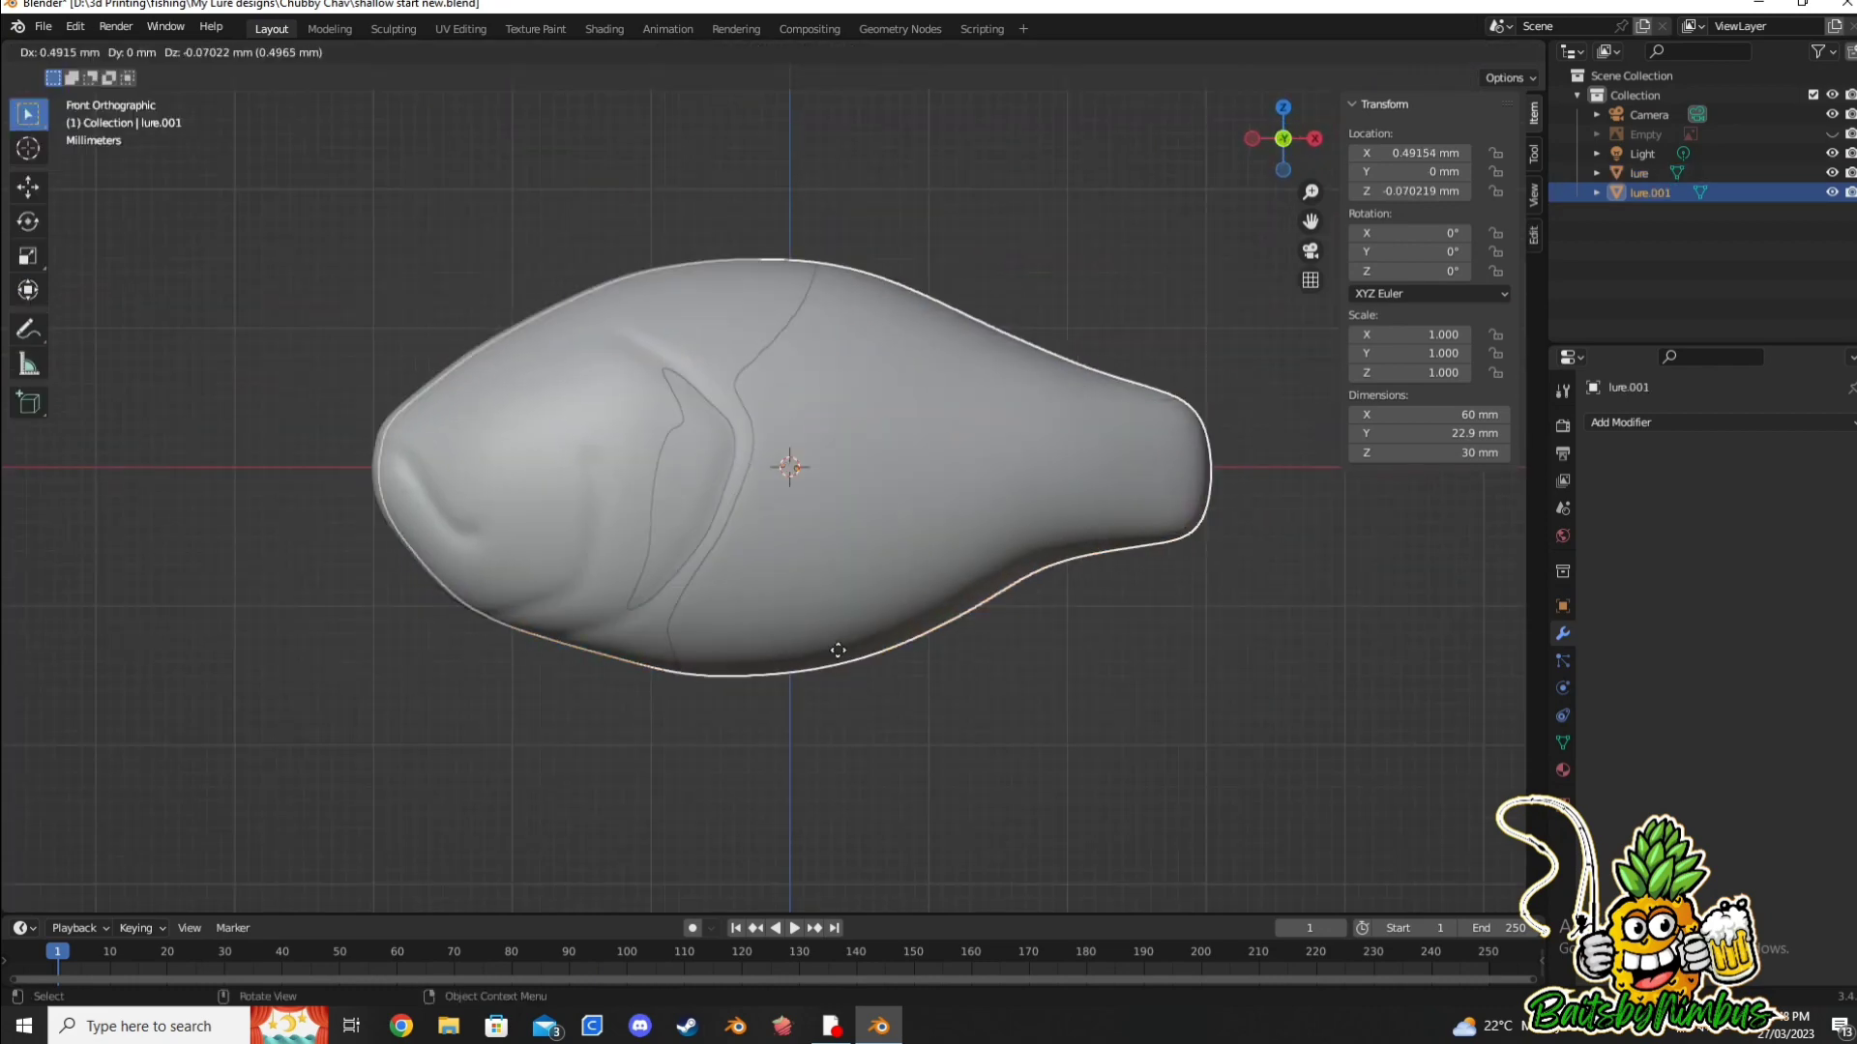
pyautogui.click(883, 457)
pyautogui.press('g')
pyautogui.click(903, 454)
# Step: Scale the inner copy to 19.1 mm tall and 46.1 mm long
pyautogui.press('s')
pyautogui.press('z')
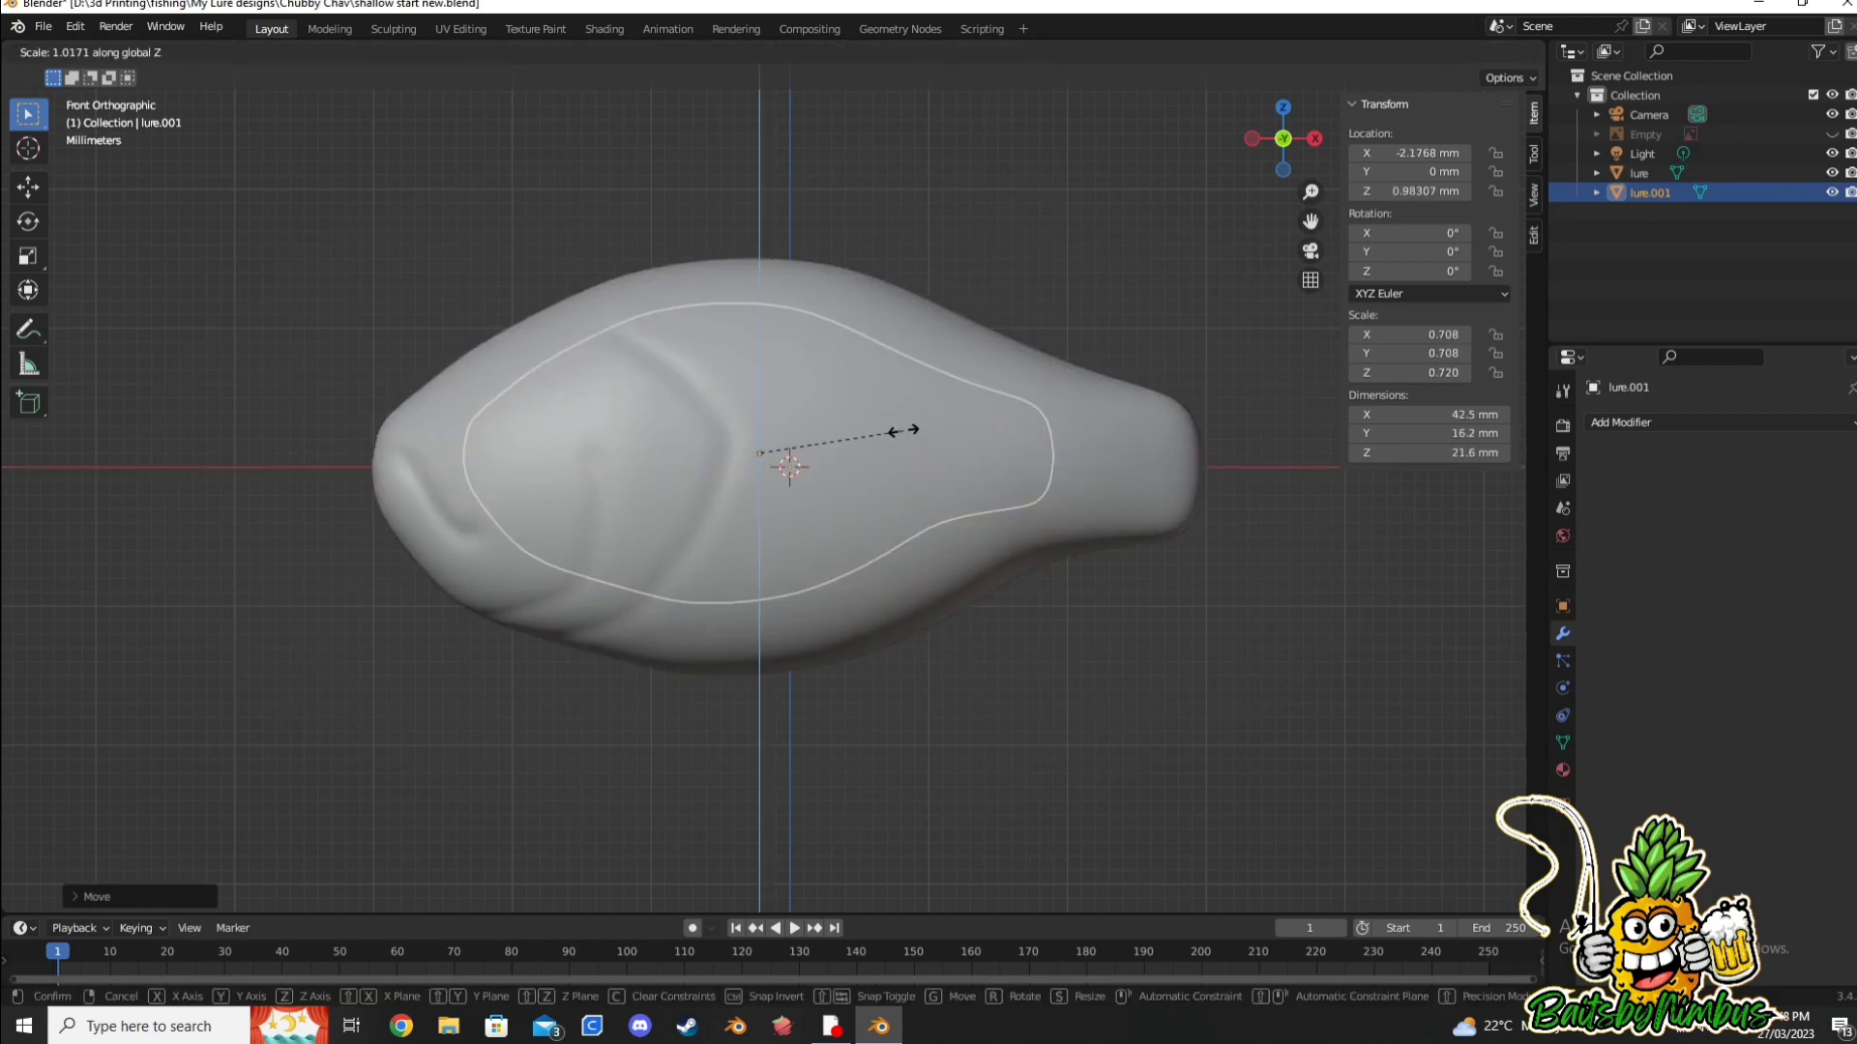
pyautogui.click(885, 484)
pyautogui.press('s')
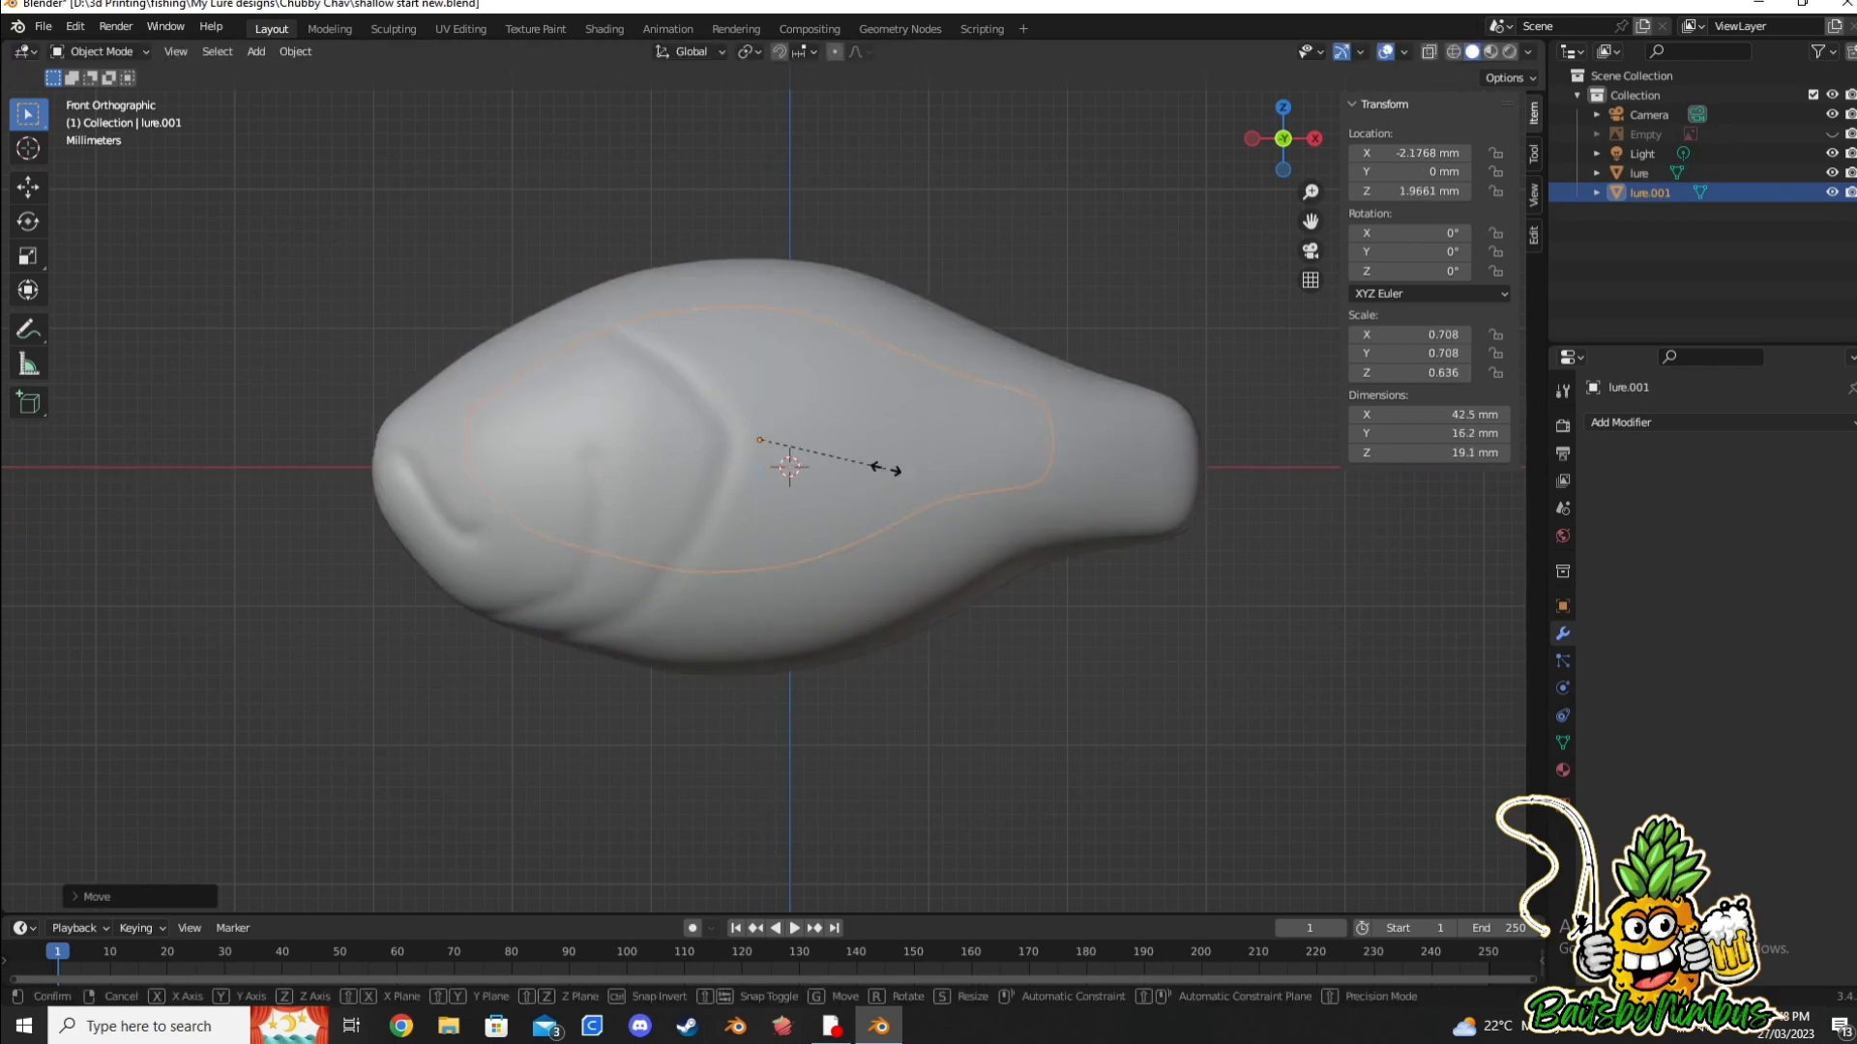
pyautogui.press('x')
pyautogui.click(908, 468)
# Step: Deselect the copy and add a mesh cylinder at the origin
pyautogui.click(822, 729)
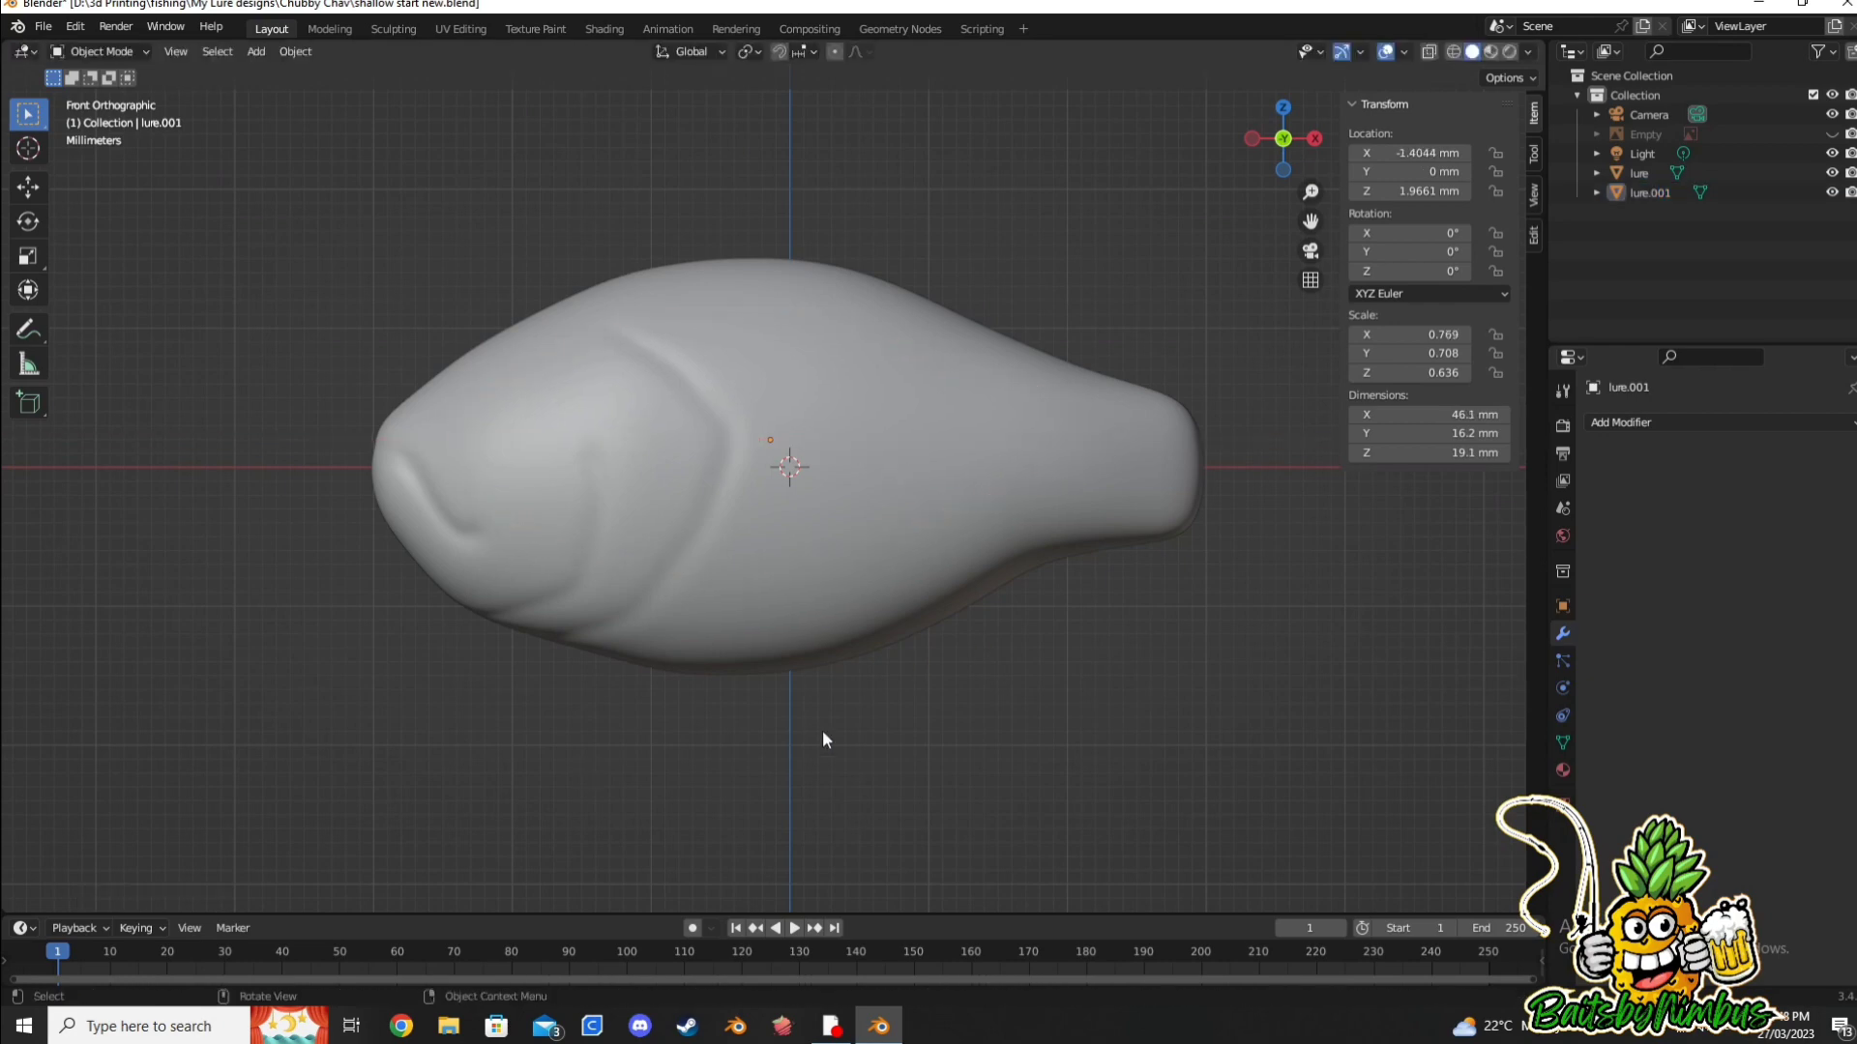
pyautogui.hotkey('shift', 'a')
pyautogui.click(922, 477)
pyautogui.write('64')
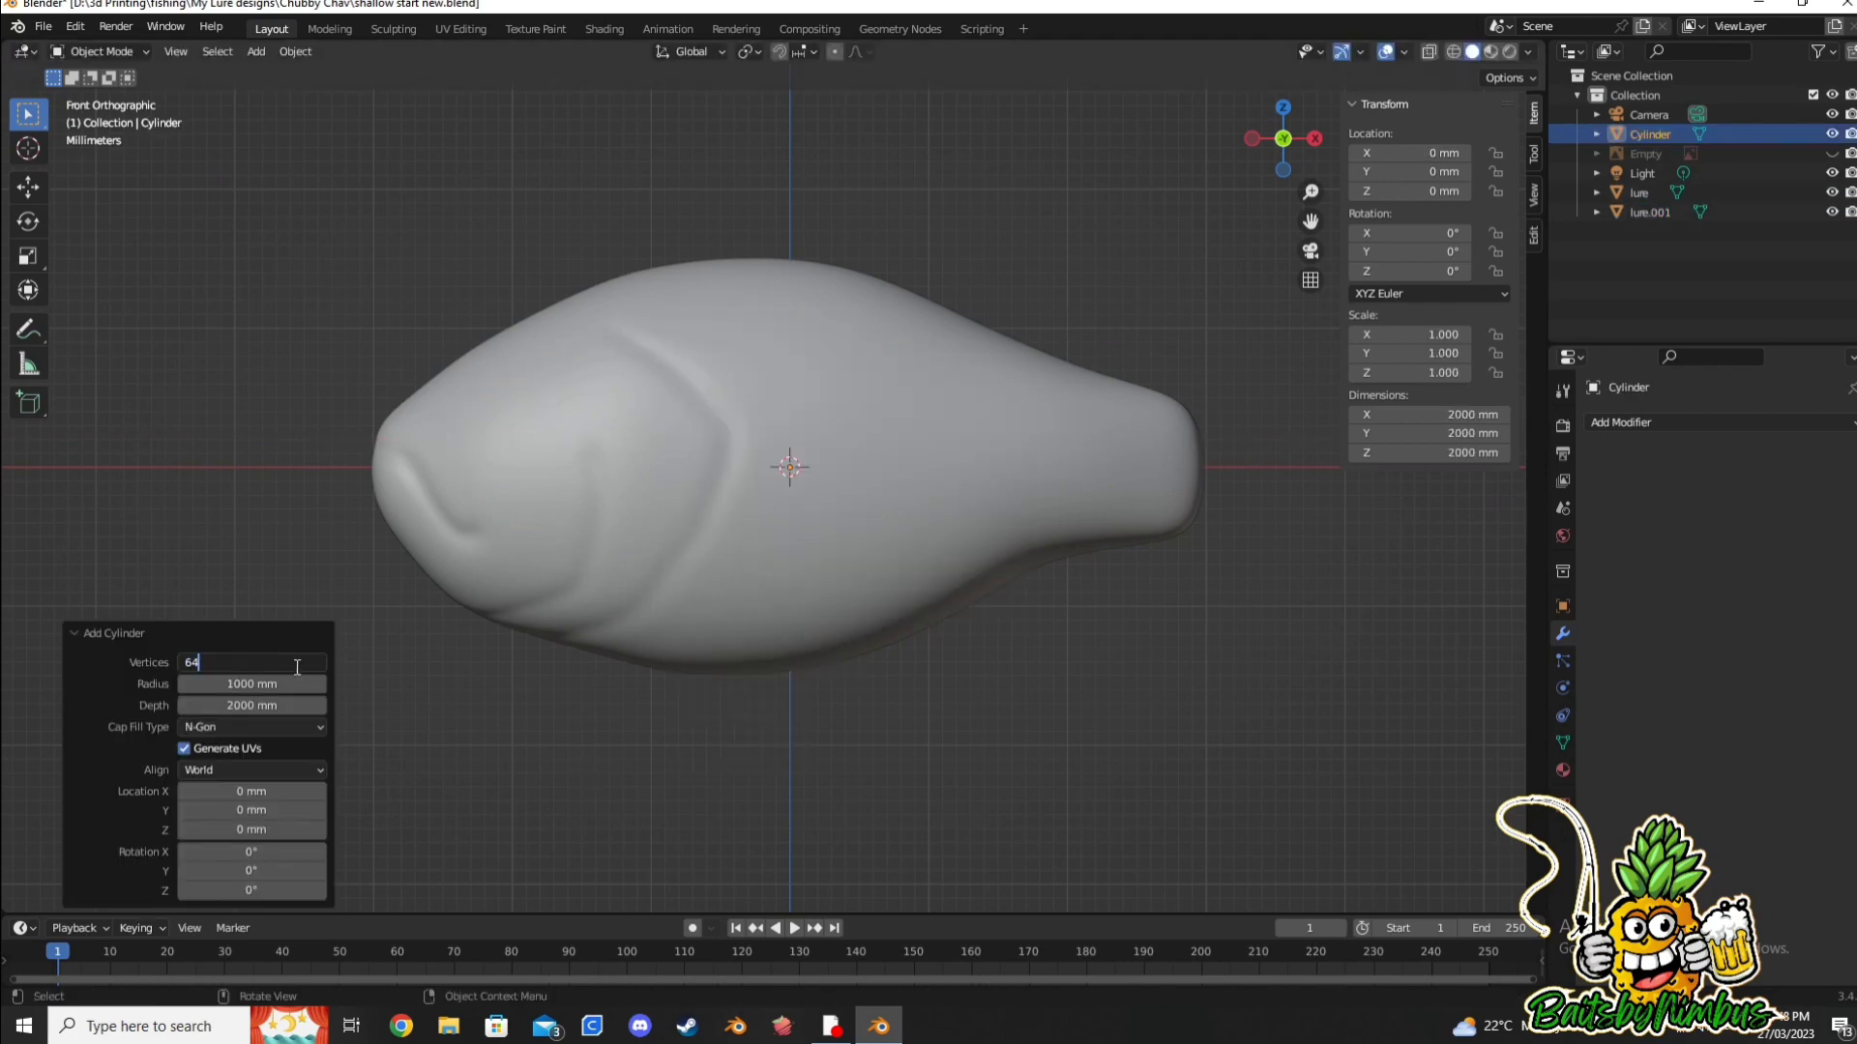
# Step: Make the cylinder a 0.9 mm radius, 15 mm deep rod placed through the belly
pyautogui.write('0.9')
pyautogui.press('Return')
pyautogui.write('15')
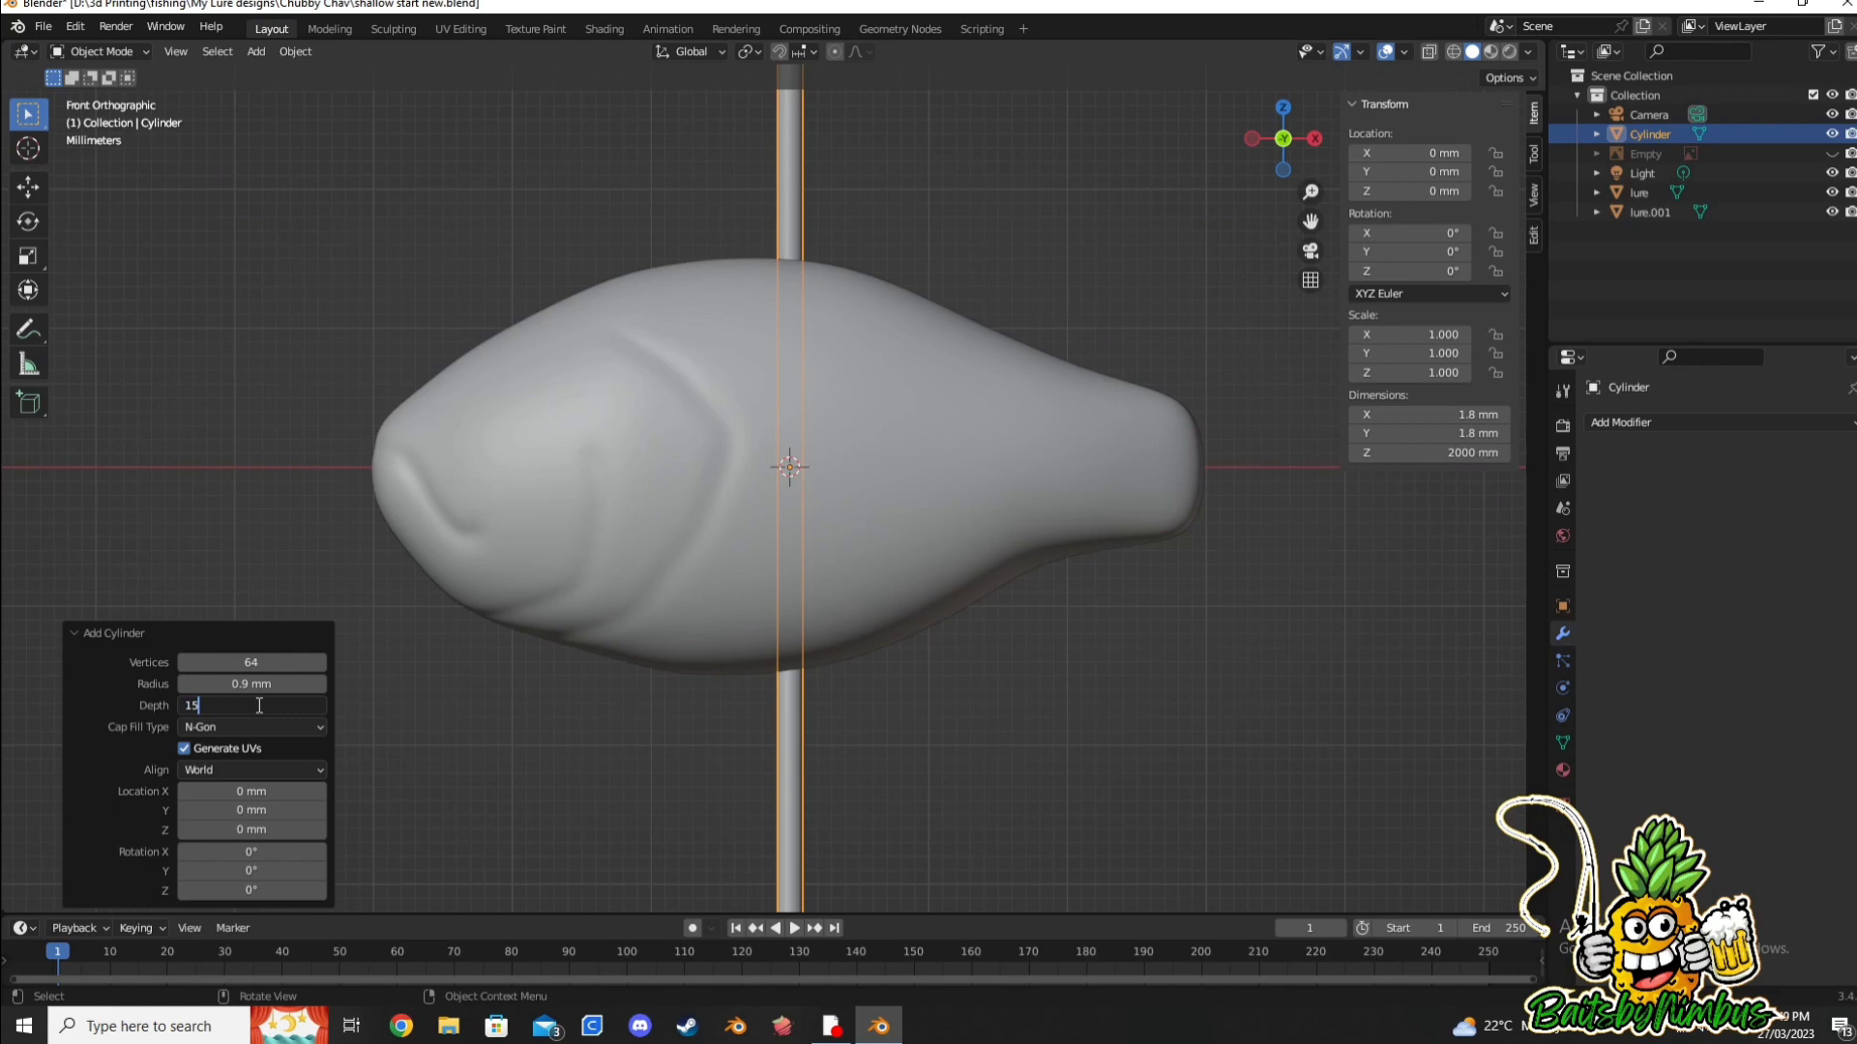
pyautogui.press('Return')
pyautogui.press('g')
pyautogui.press('x')
pyautogui.click(741, 610)
pyautogui.press('g')
pyautogui.press('z')
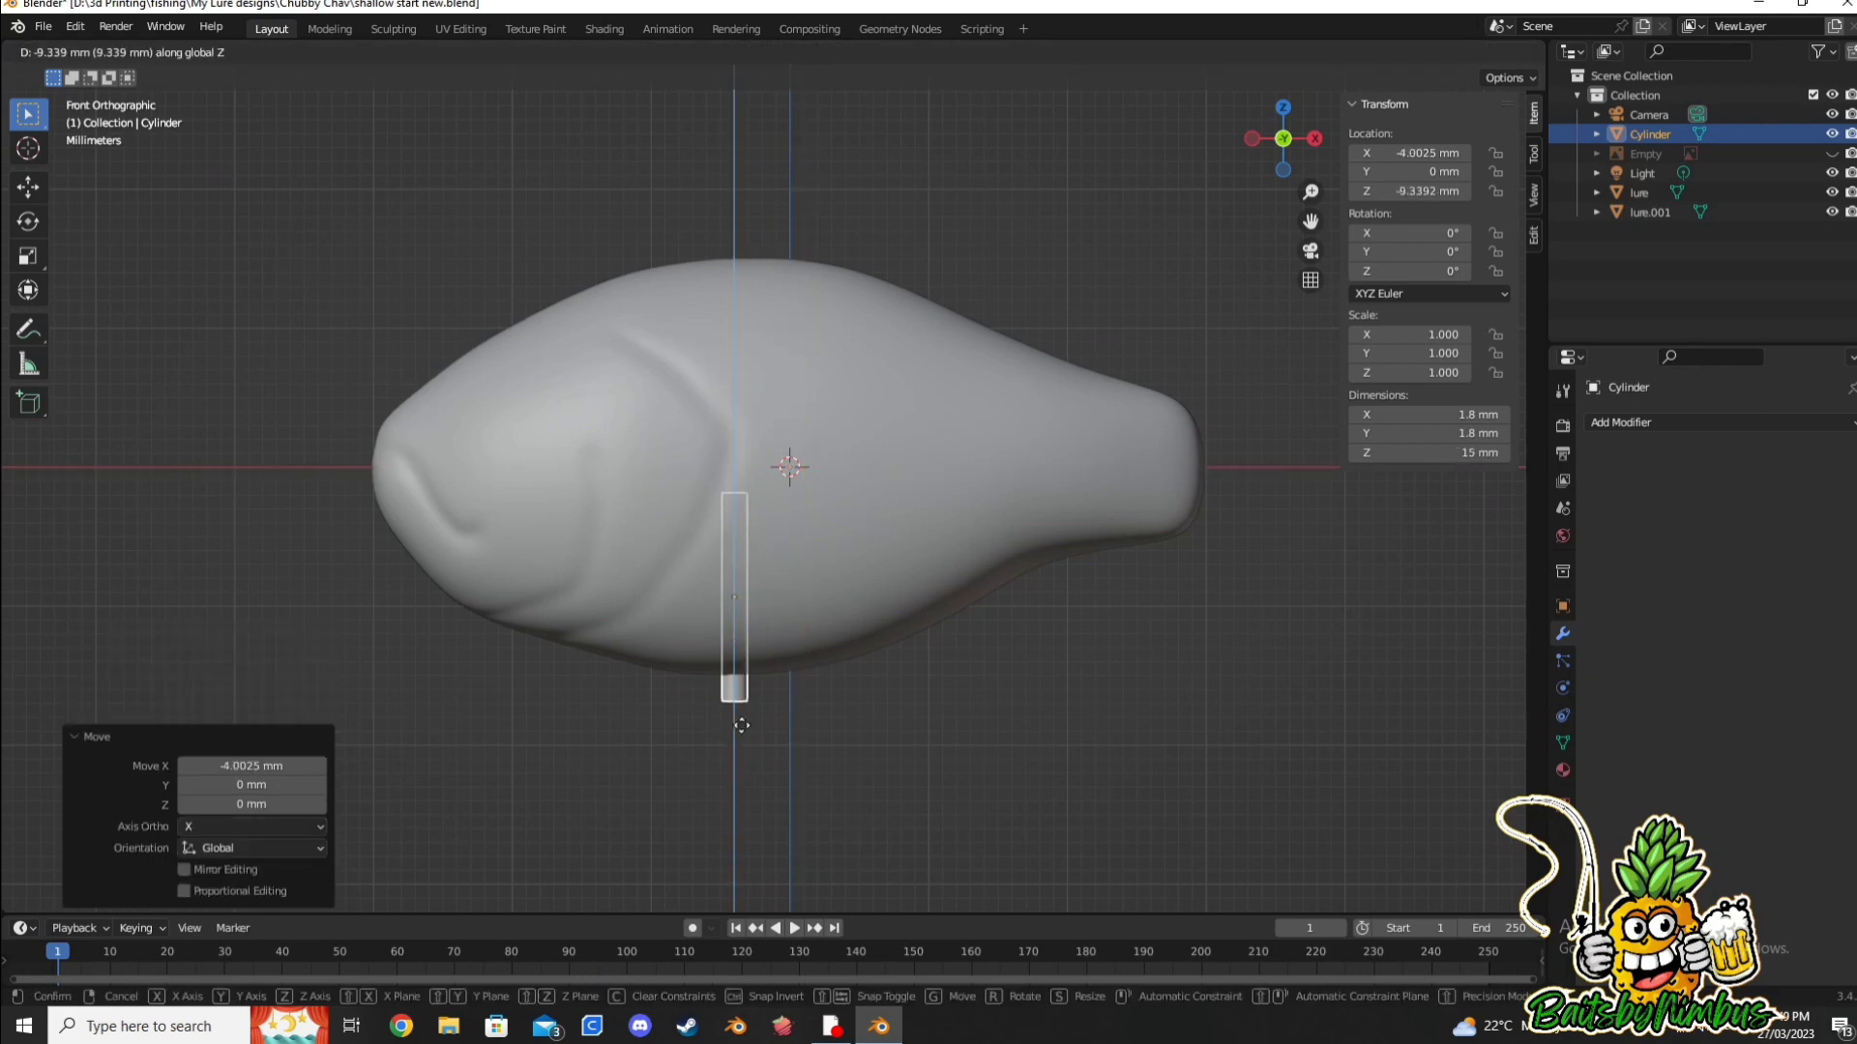
pyautogui.click(749, 712)
pyautogui.press('g')
pyautogui.press('x')
pyautogui.click(772, 722)
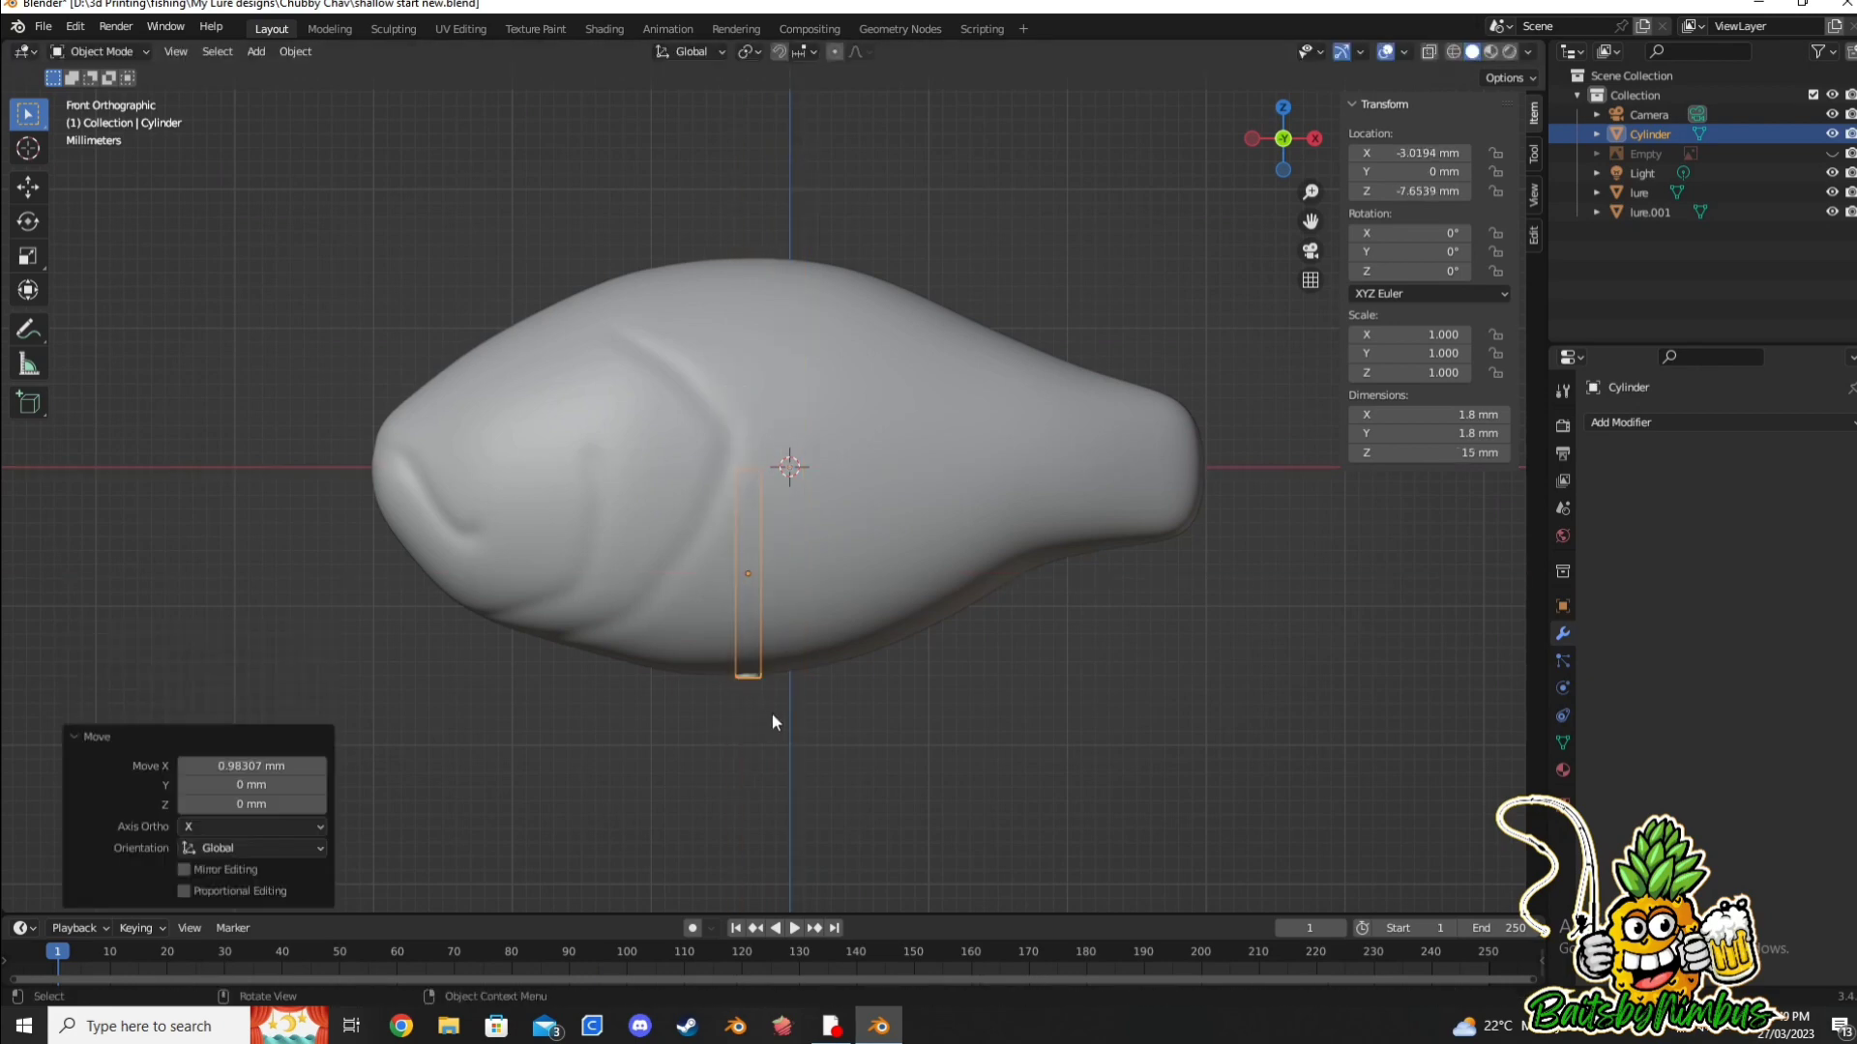
# Step: Duplicate the rod, turn the copy horizontal and position it running into the tail
pyautogui.rightClick(771, 722)
pyautogui.click(764, 716)
pyautogui.click(1261, 603)
pyautogui.press('r')
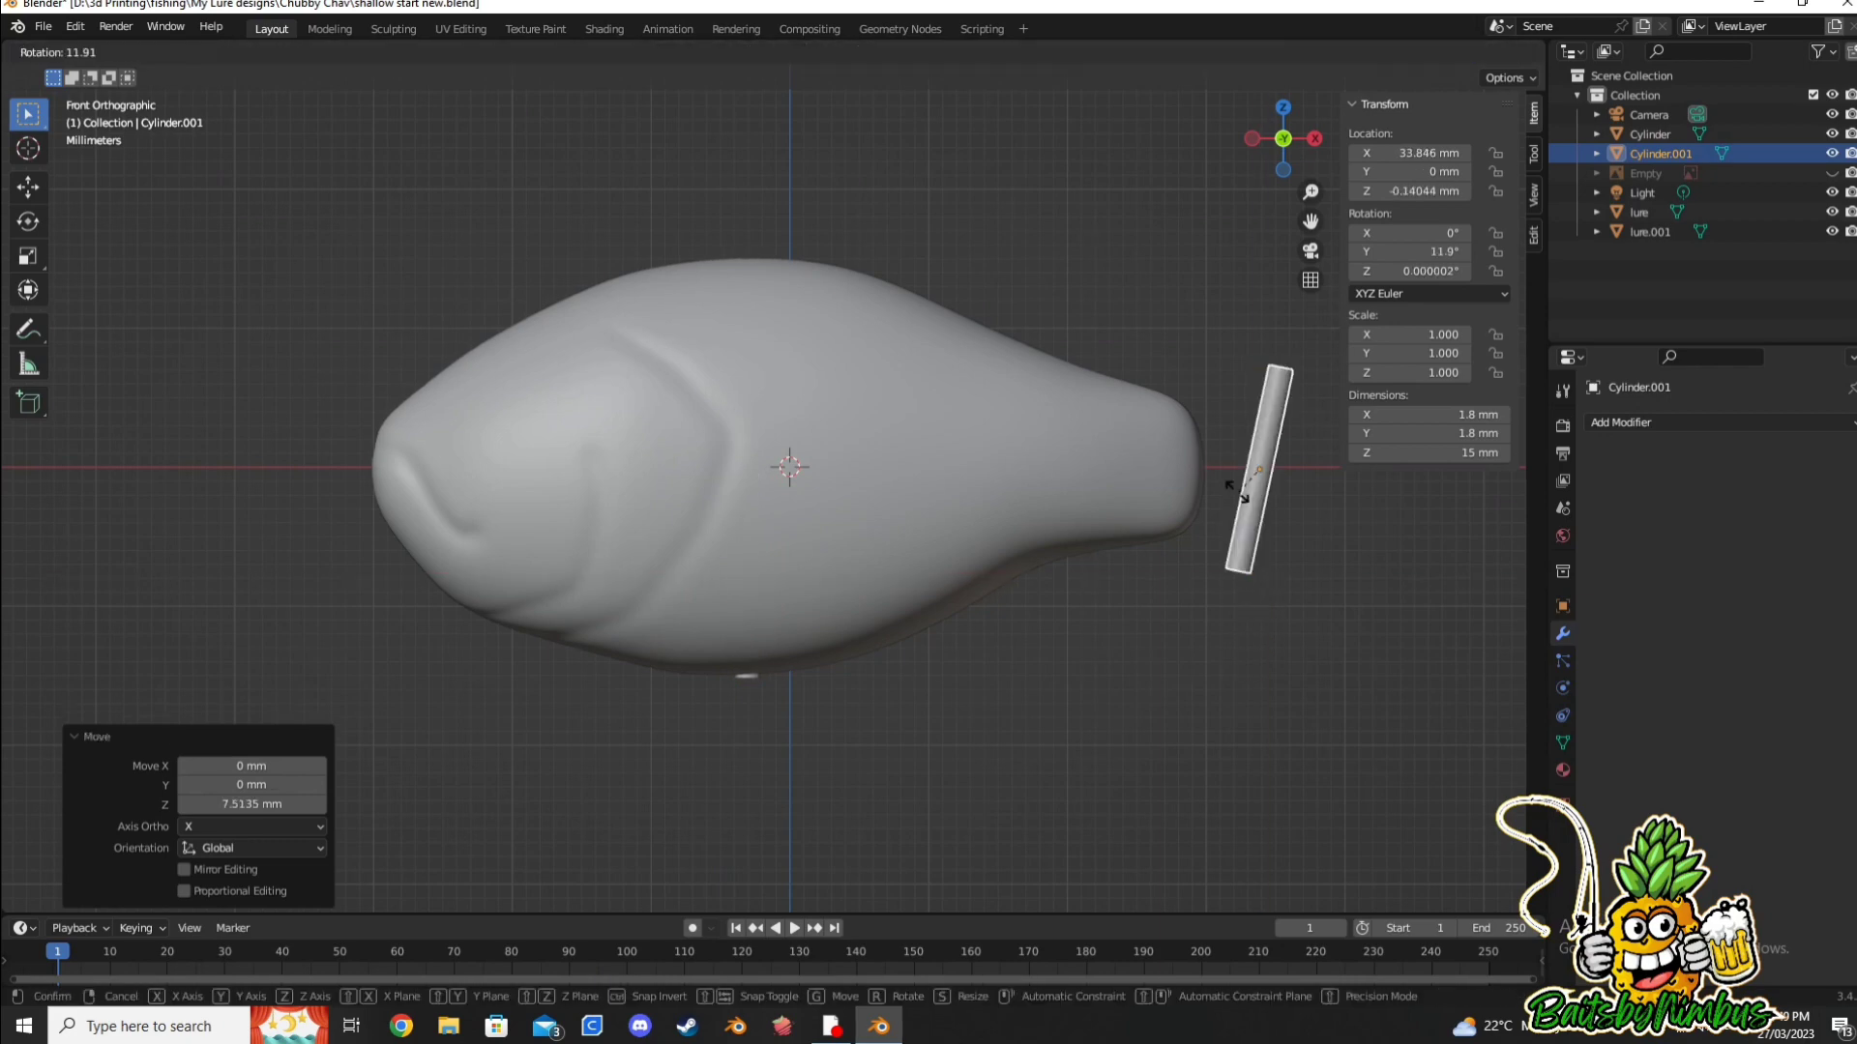
pyautogui.click(1082, 461)
pyautogui.press('g')
pyautogui.click(1079, 336)
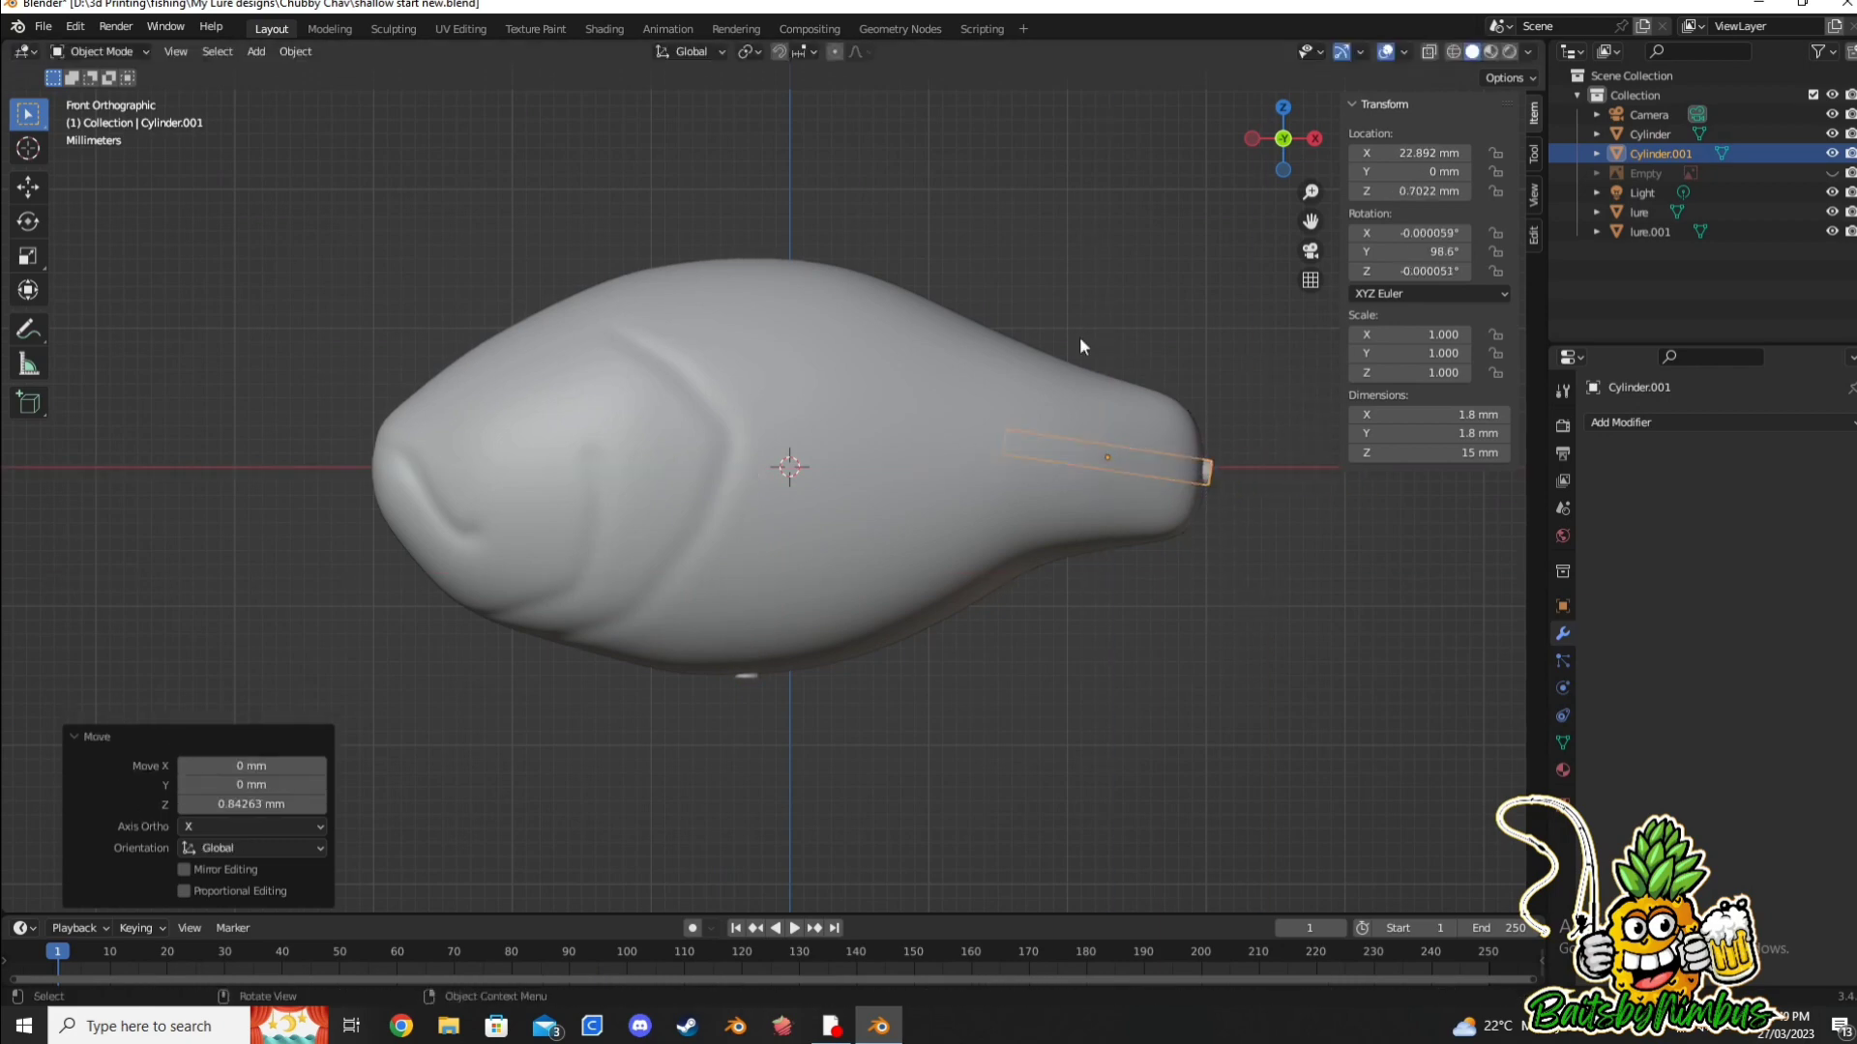
pyautogui.hotkey('alt', 'z')
pyautogui.hotkey('shift', 'a')
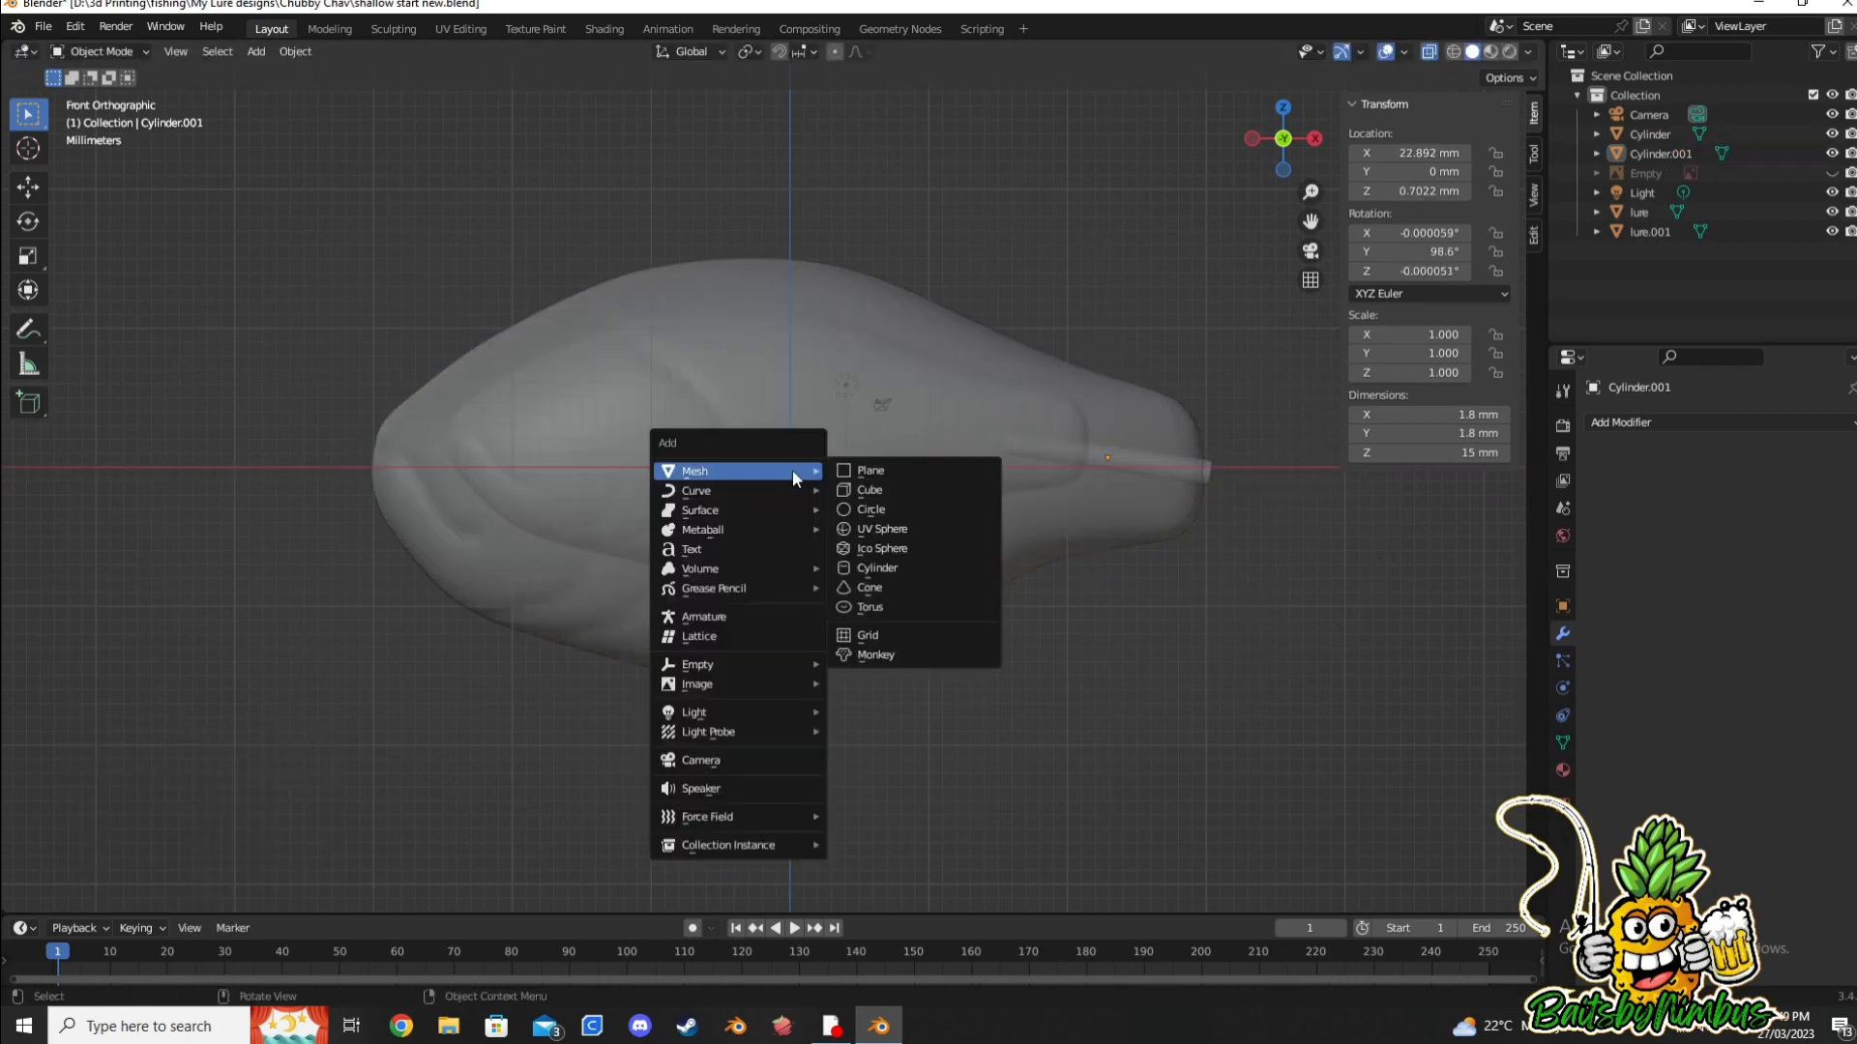
# Step: Add a cube and size it to a 43 × 16 × 2.1 mm slab
pyautogui.click(879, 489)
pyautogui.write('s.088')
pyautogui.press('Return')
pyautogui.click(1464, 416)
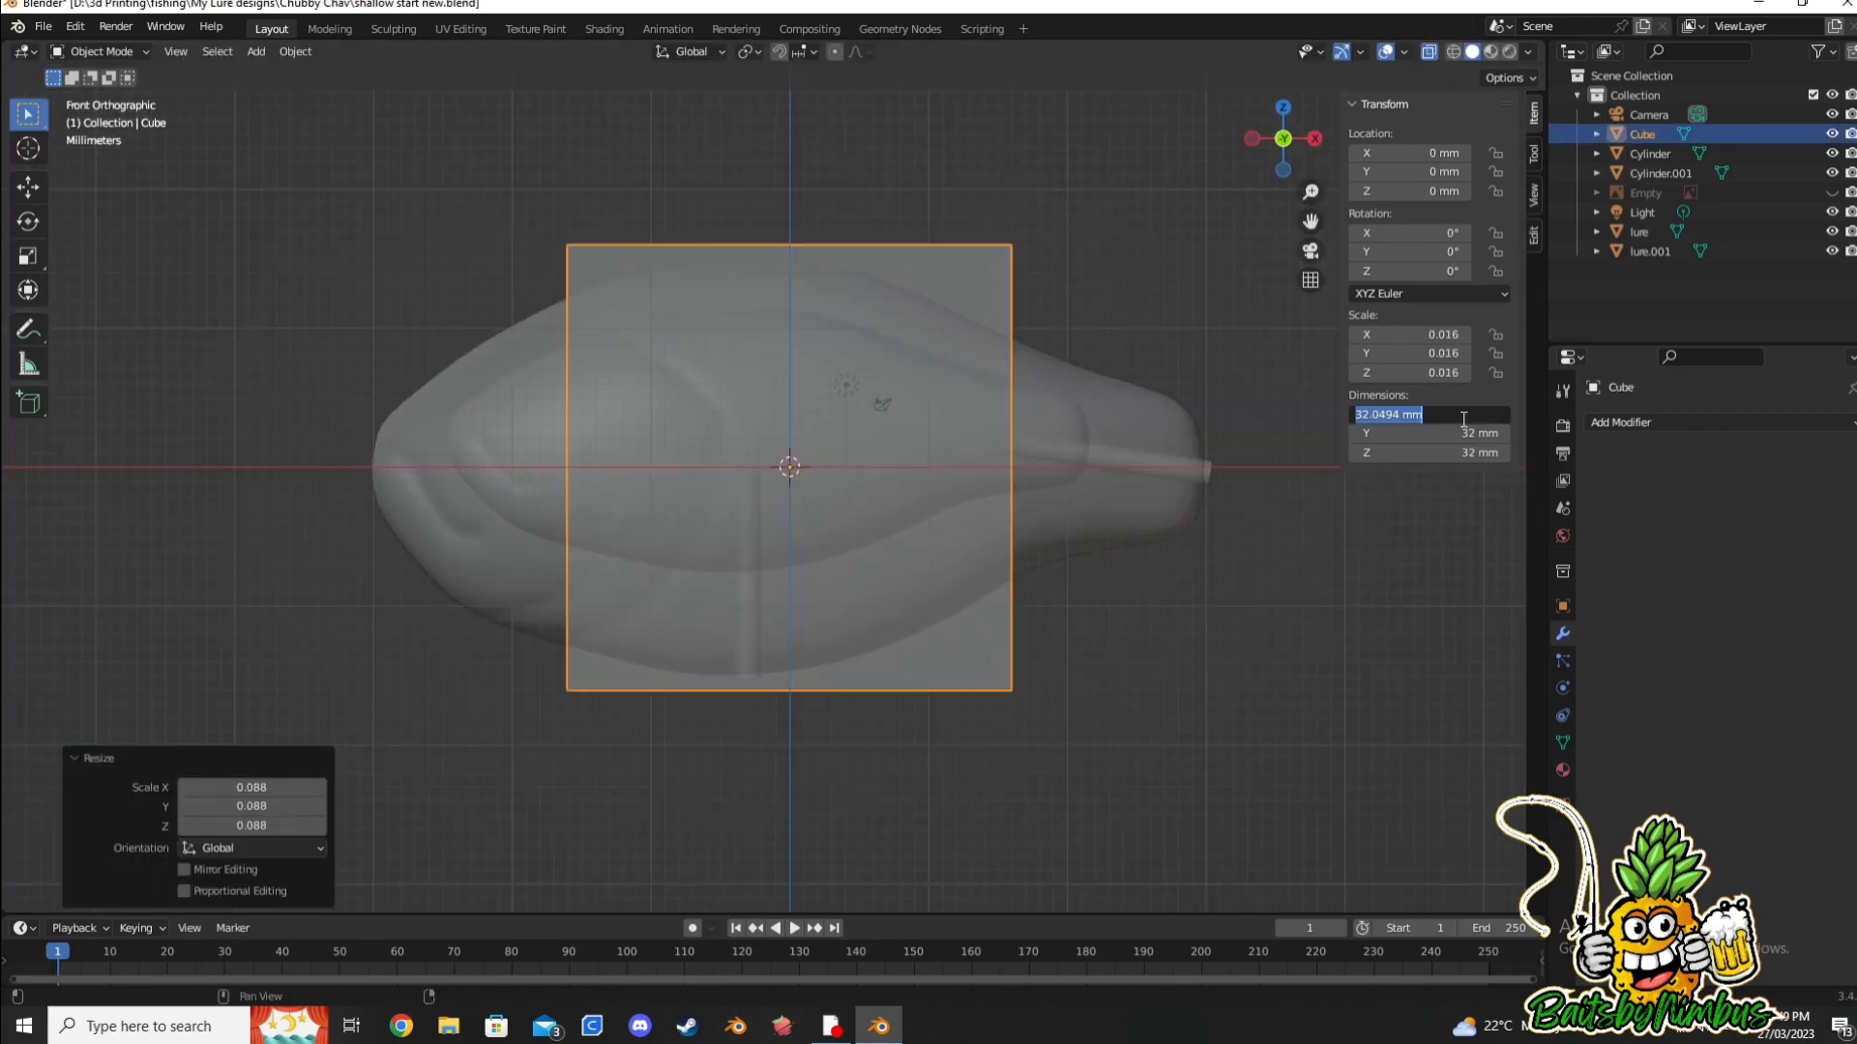
pyautogui.write('43')
pyautogui.press('Return')
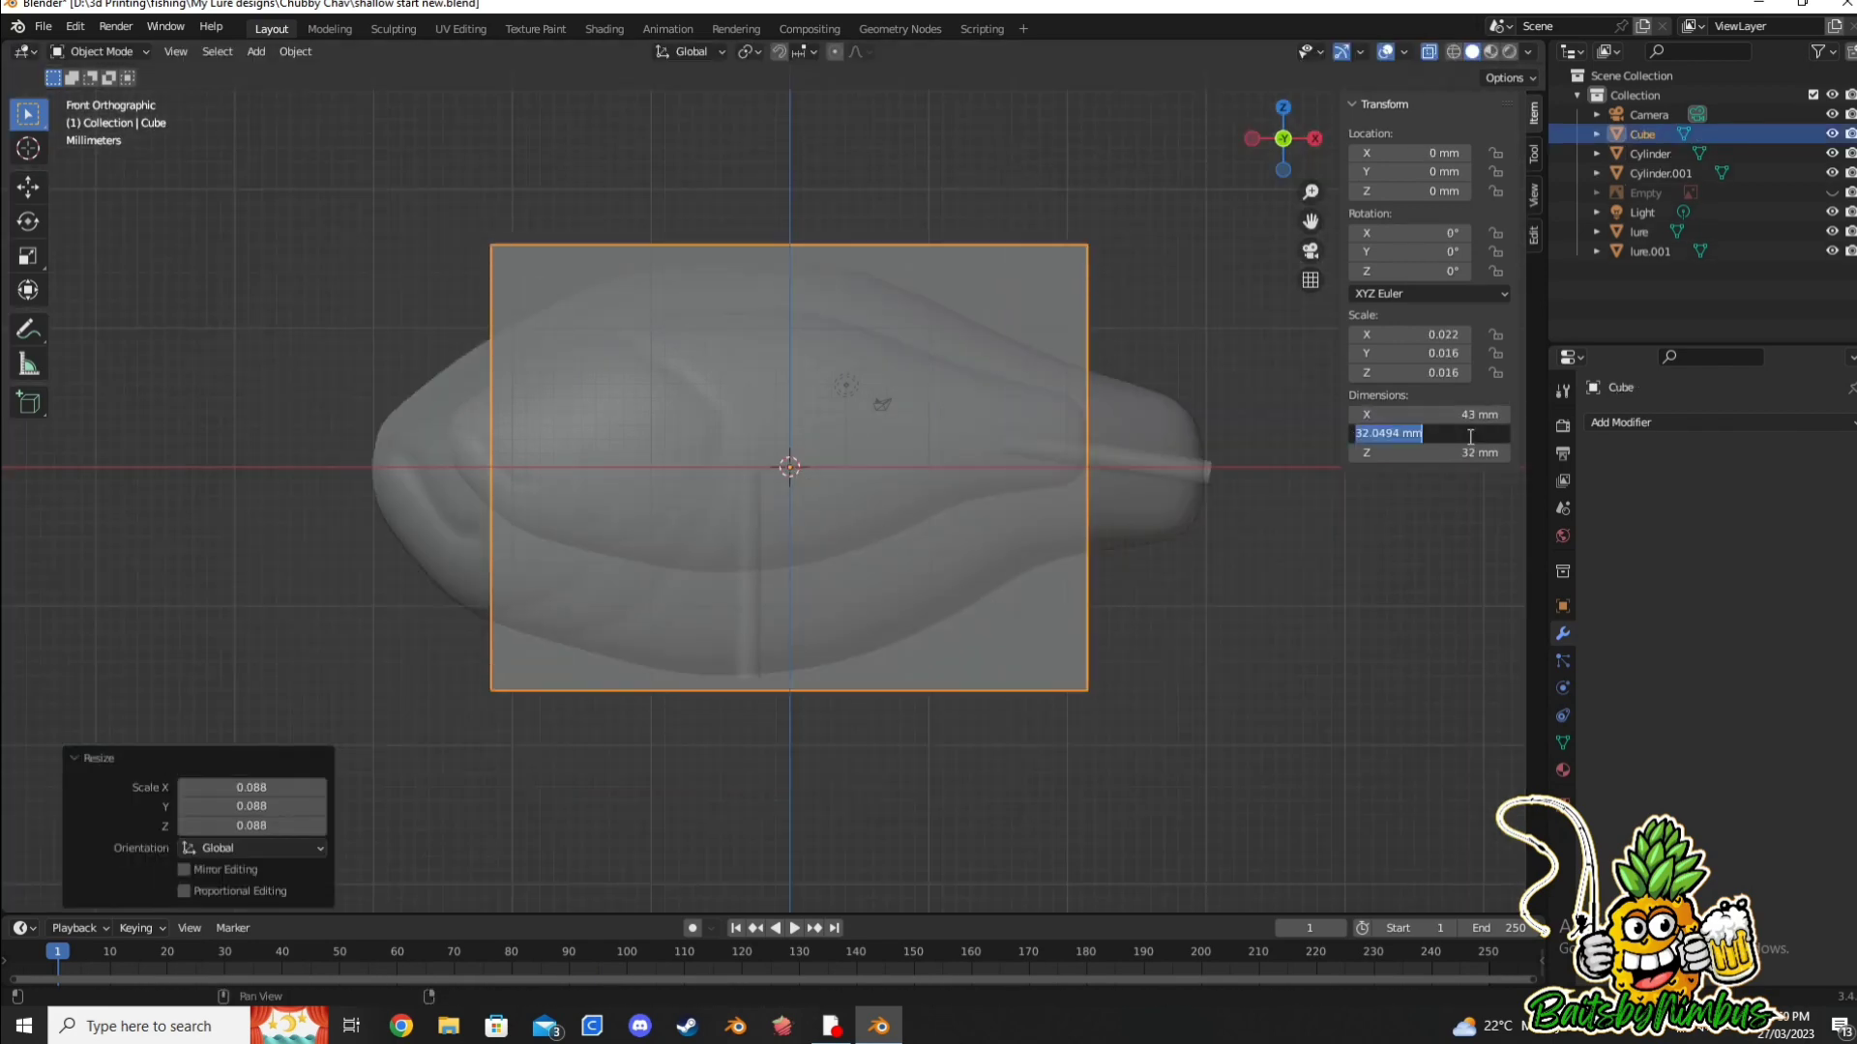
pyautogui.click(1465, 453)
pyautogui.write('16')
pyautogui.press('Return')
pyautogui.write('2')
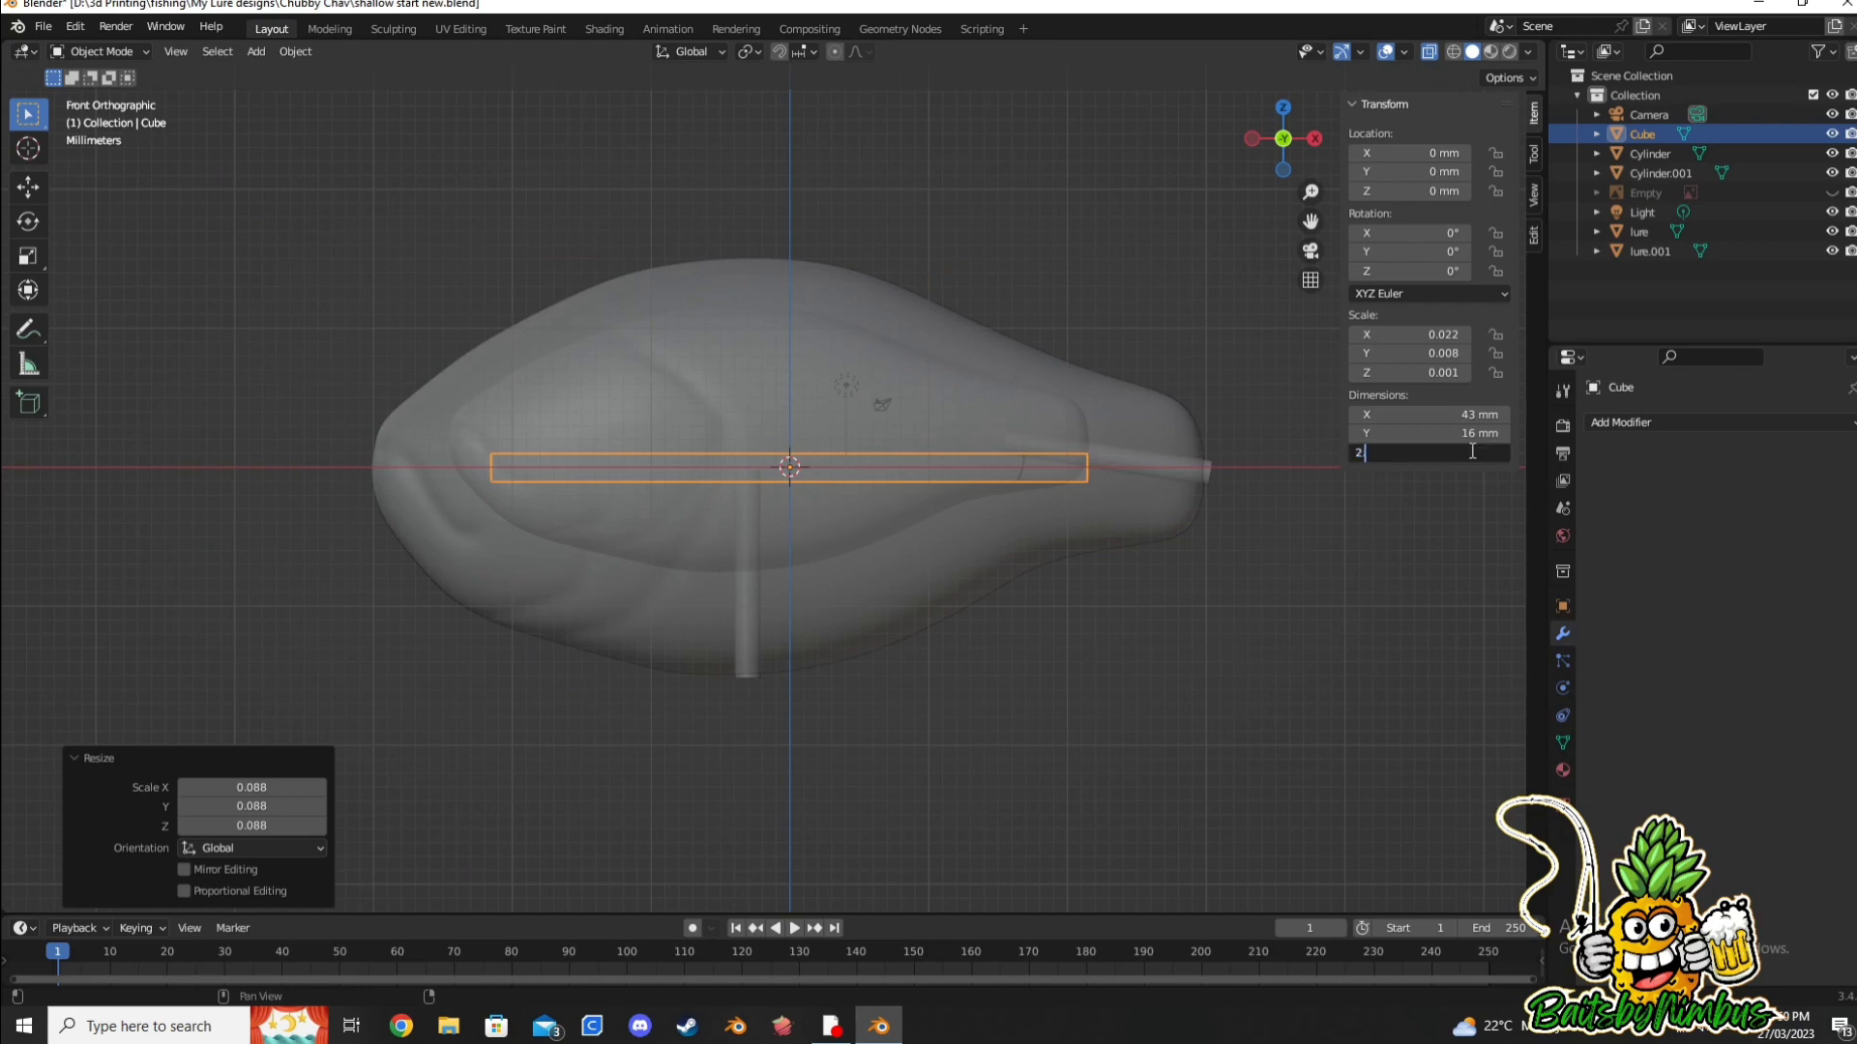
pyautogui.write('.1')
pyautogui.press('Return')
# Step: Move and tilt the slab, and show the reference fish drawing
pyautogui.press('g')
pyautogui.click(593, 800)
pyautogui.press('r')
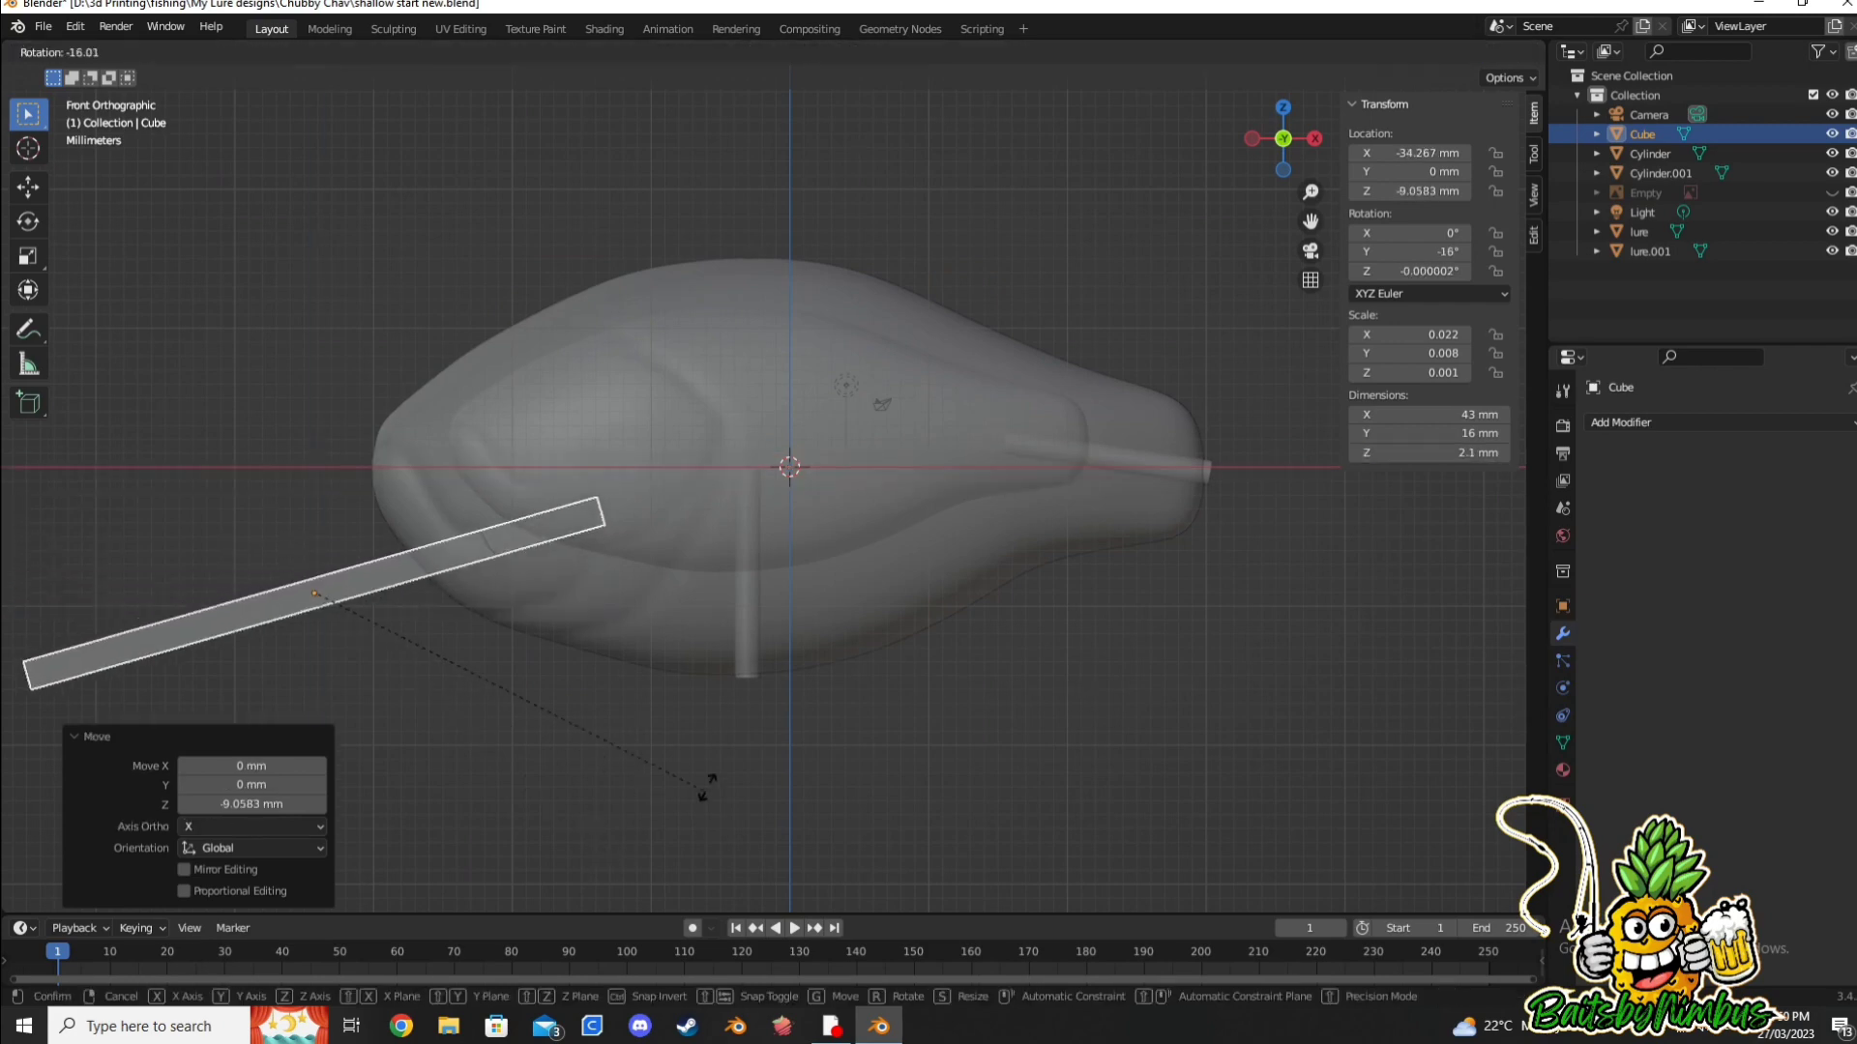
pyautogui.click(703, 788)
pyautogui.click(1831, 192)
# Step: Align the slab with the mouth on the drawing, adjusting its angle and height
pyautogui.press('g')
pyautogui.press('x')
pyautogui.click(633, 721)
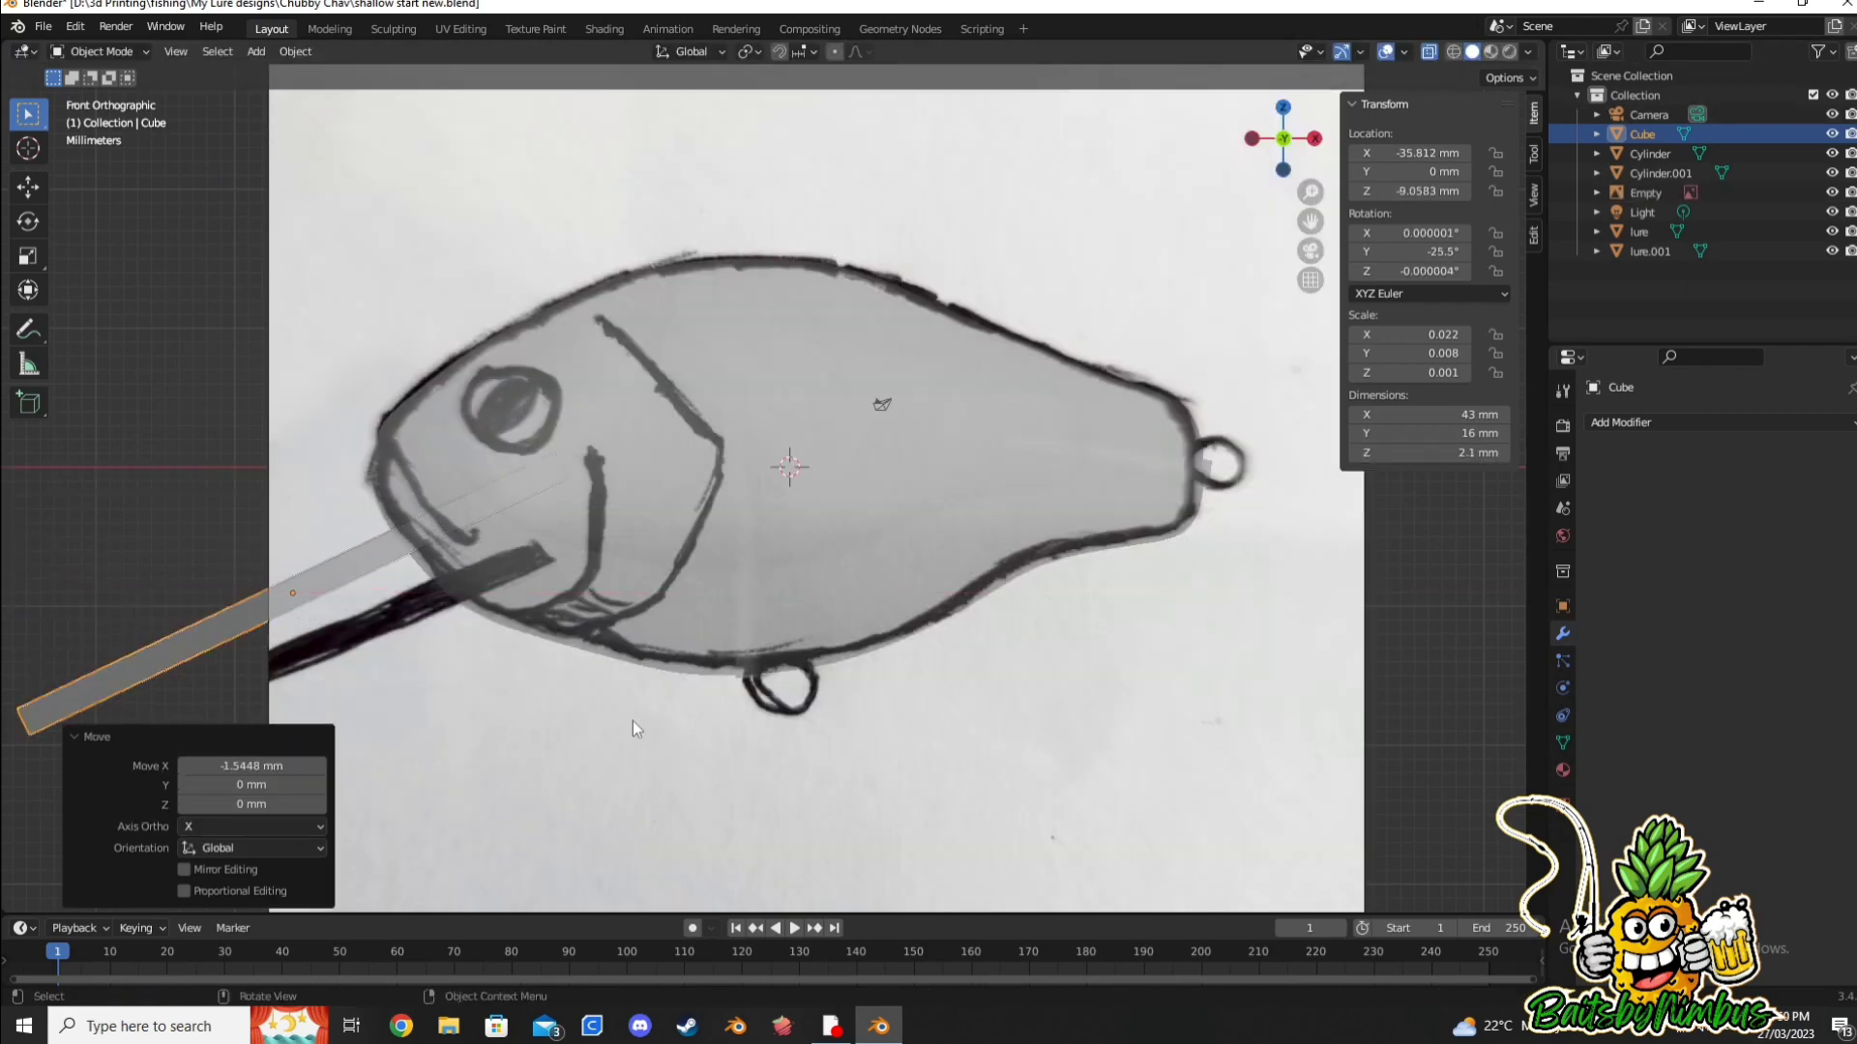
pyautogui.press('r')
pyautogui.click(651, 812)
pyautogui.press('g')
pyautogui.press('z')
pyautogui.click(507, 719)
pyautogui.scroll(3, 507, 719)
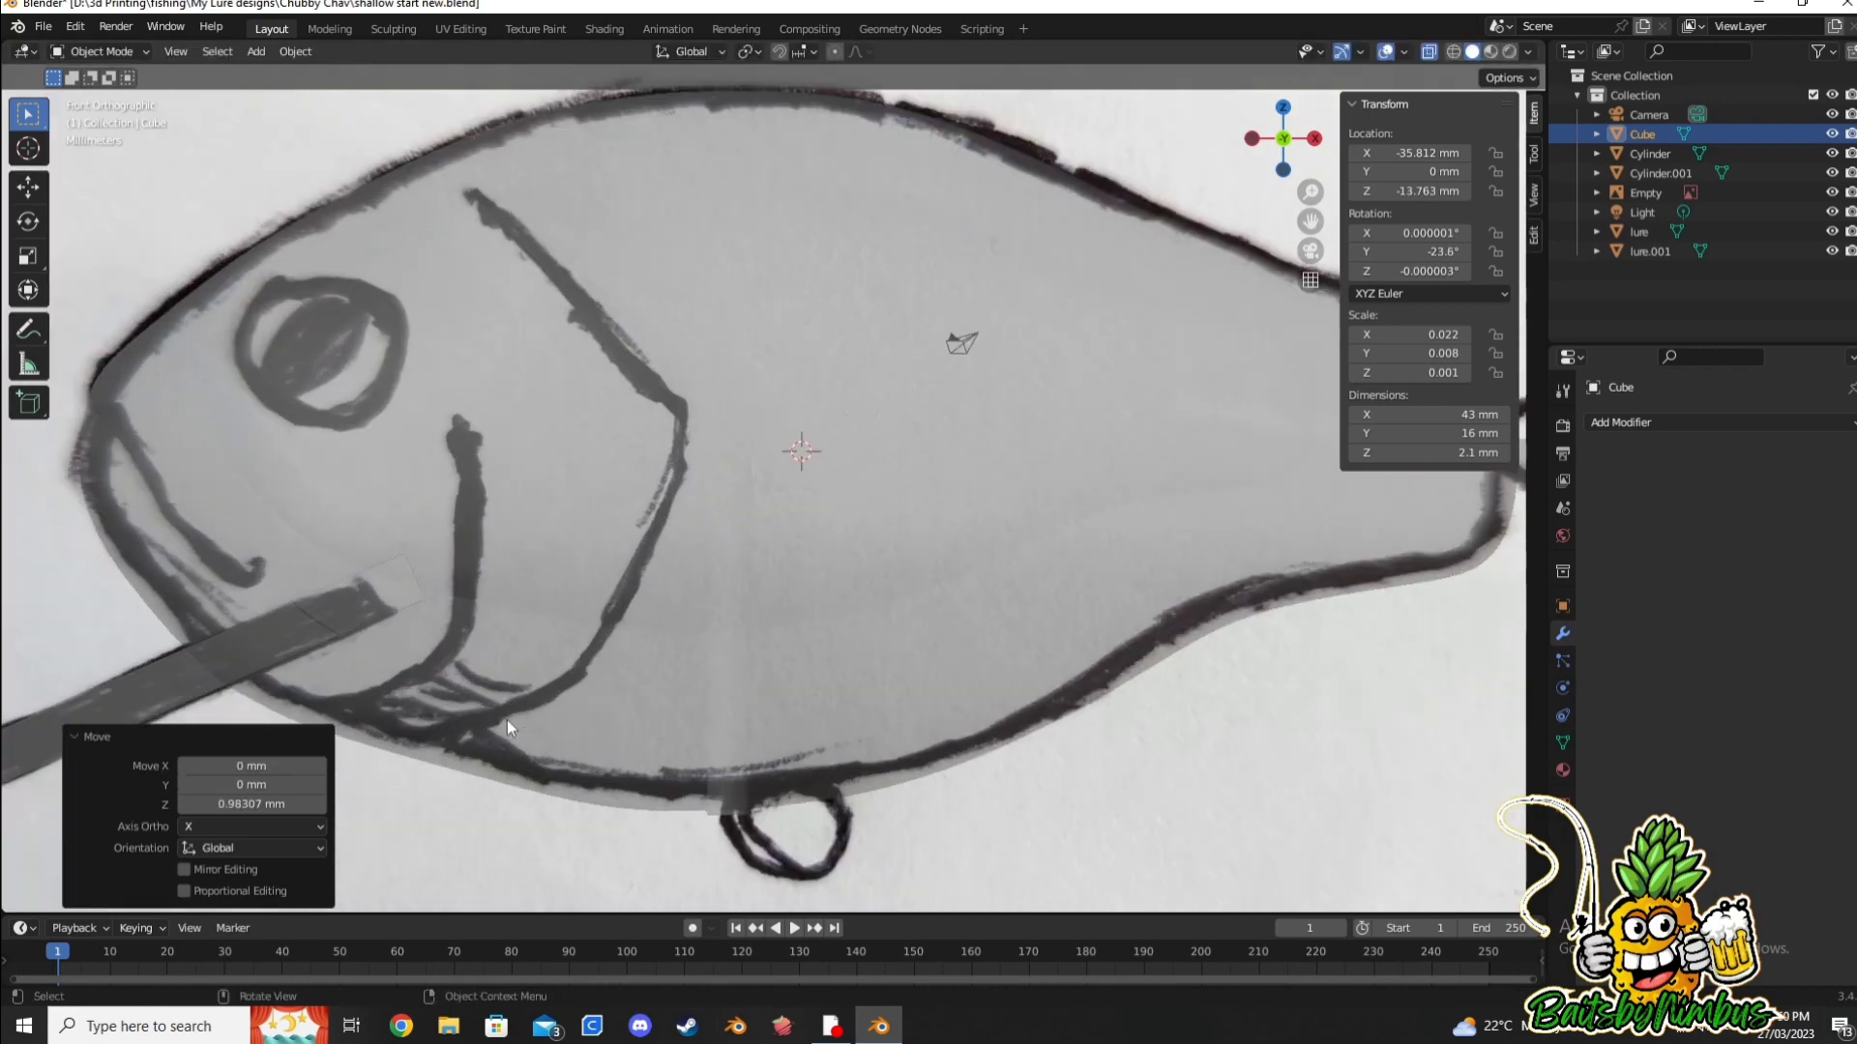
pyautogui.scroll(-3, 506, 719)
pyautogui.press('g')
pyautogui.press('z')
pyautogui.click(519, 602)
# Step: Duplicate the lip slab and enlarge the copy to 50 × 20 × 3.1 mm
pyautogui.rightClick(520, 602)
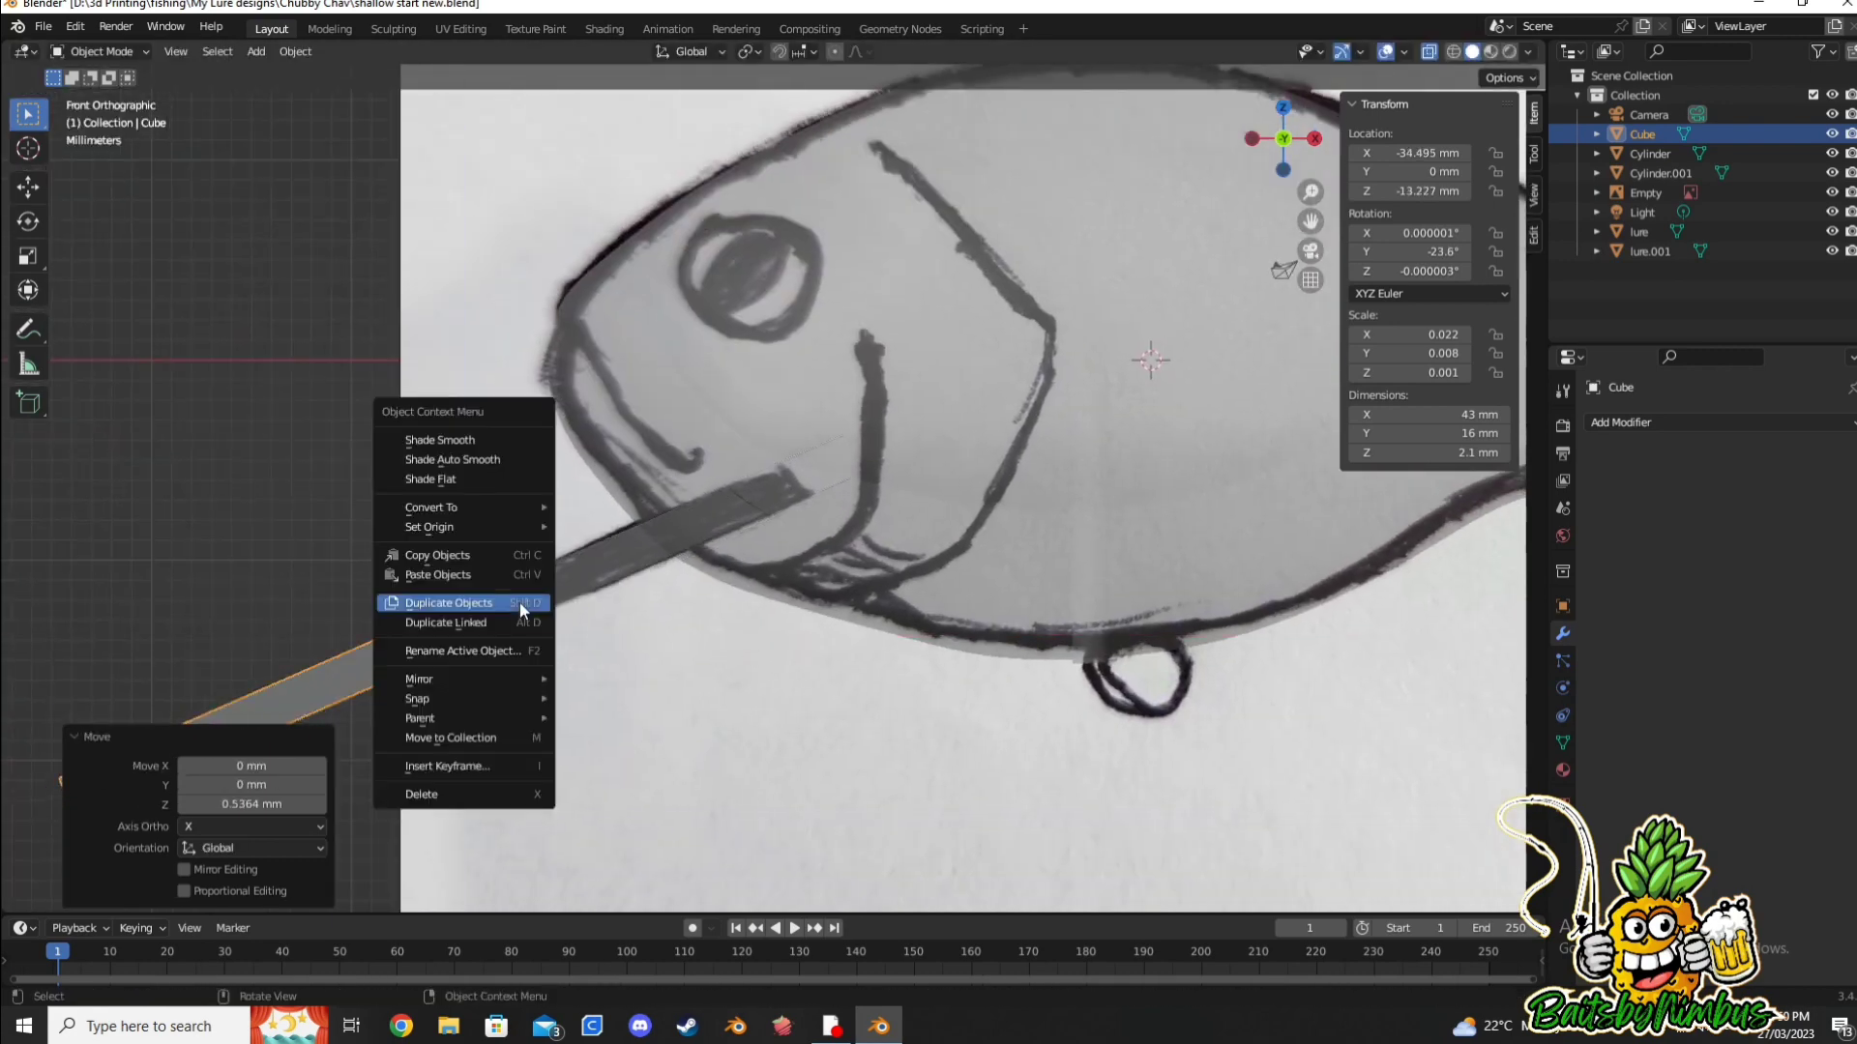
pyautogui.click(519, 601)
pyautogui.write('3')
pyautogui.press('Return')
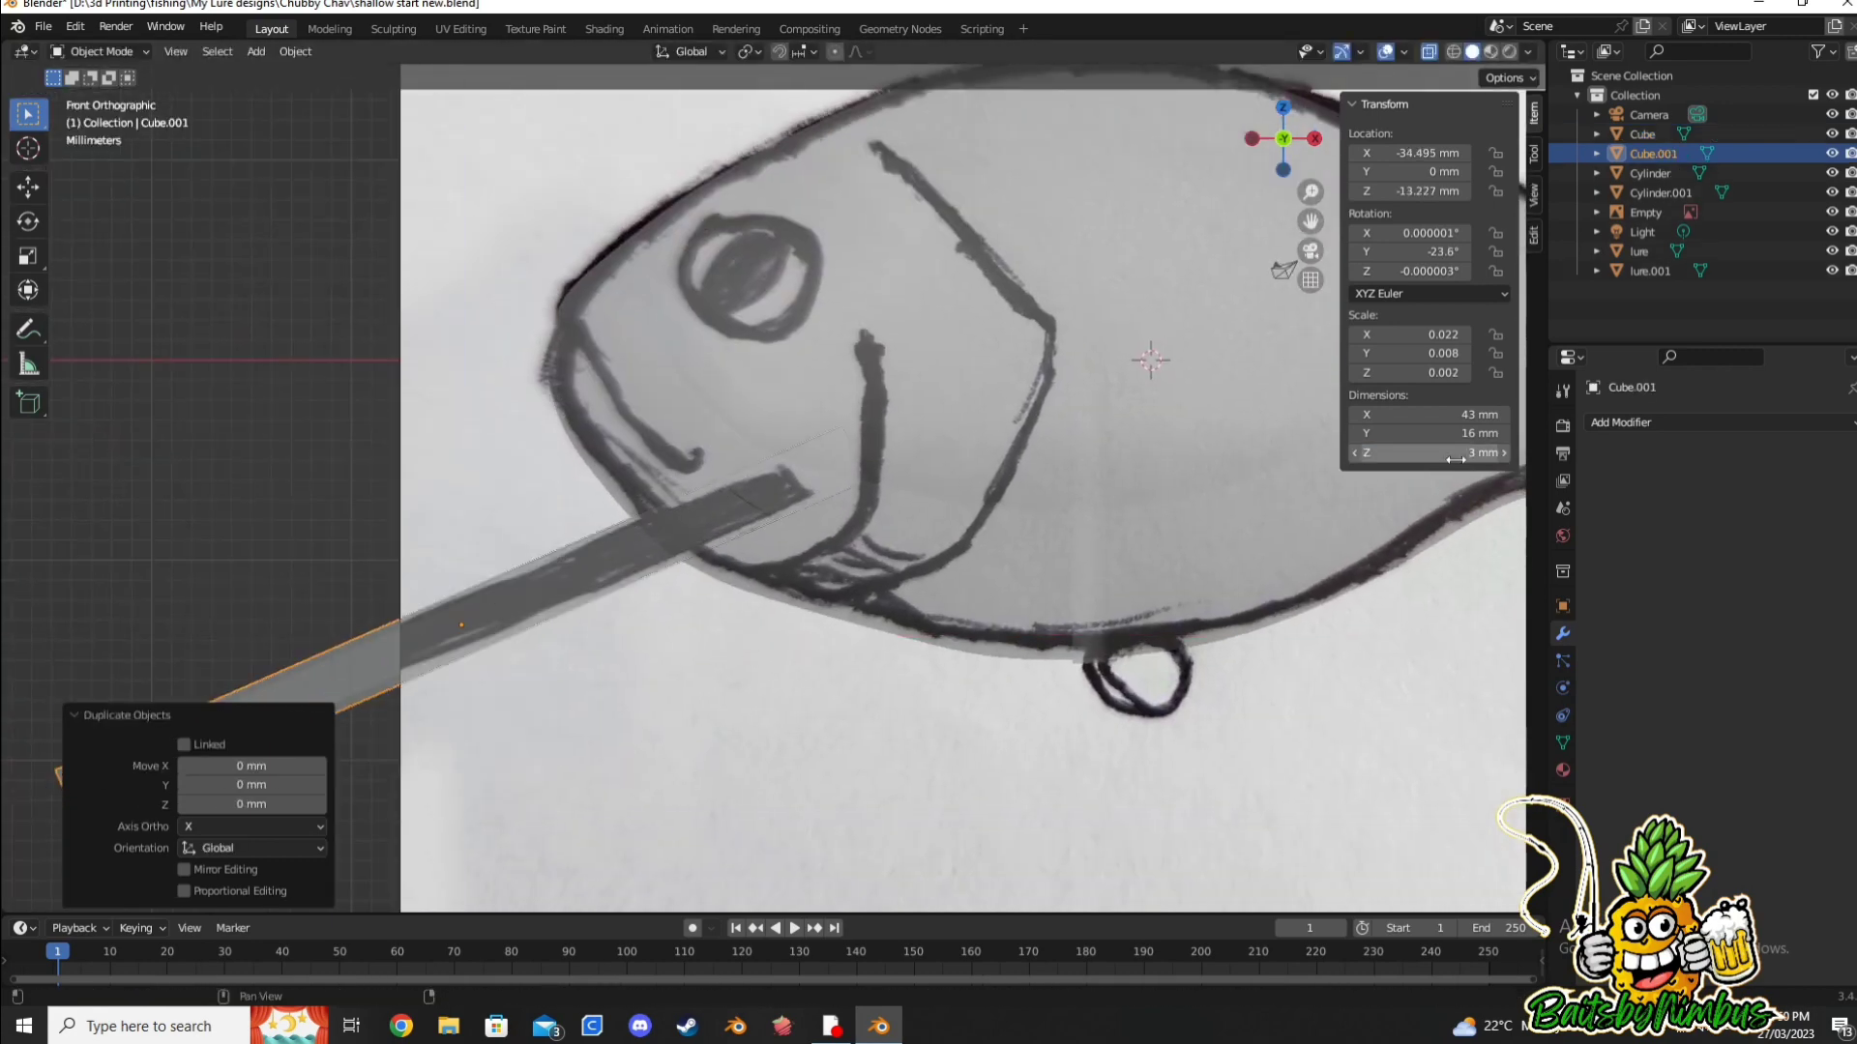
pyautogui.press('Return')
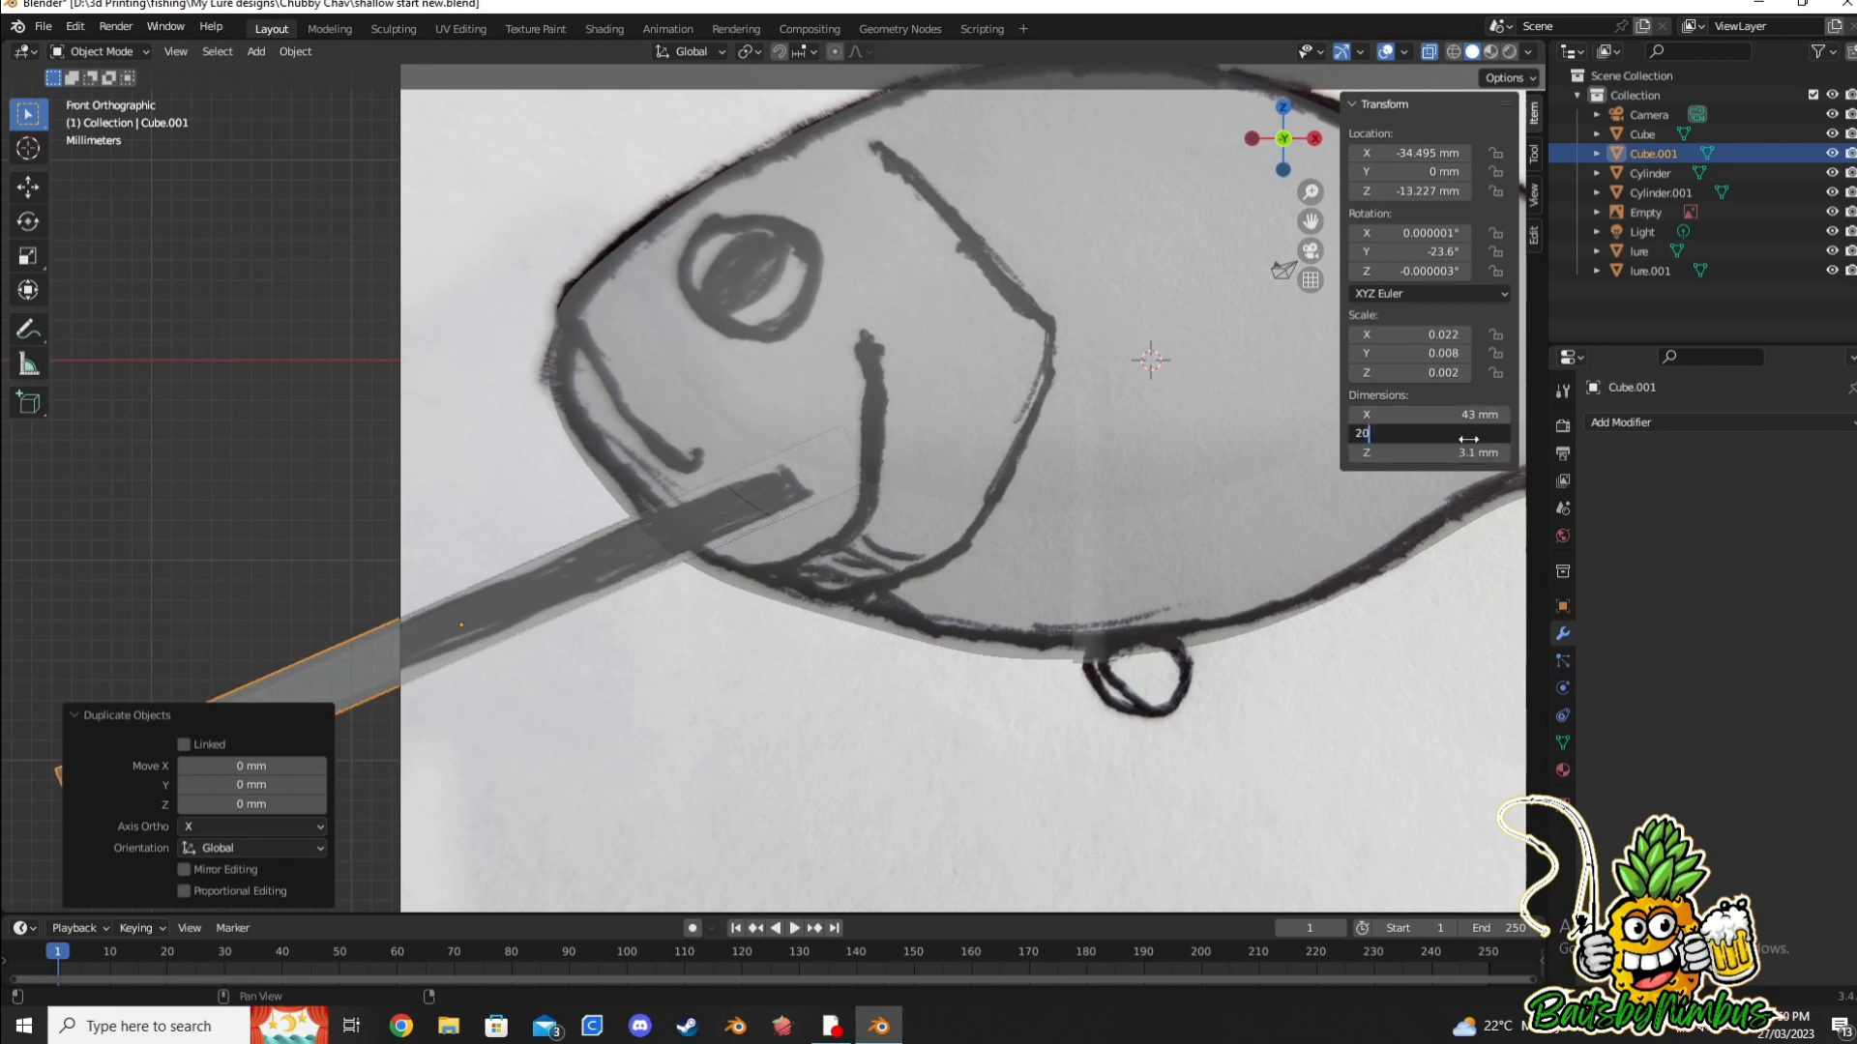
pyautogui.press('Return')
pyautogui.press('Return')
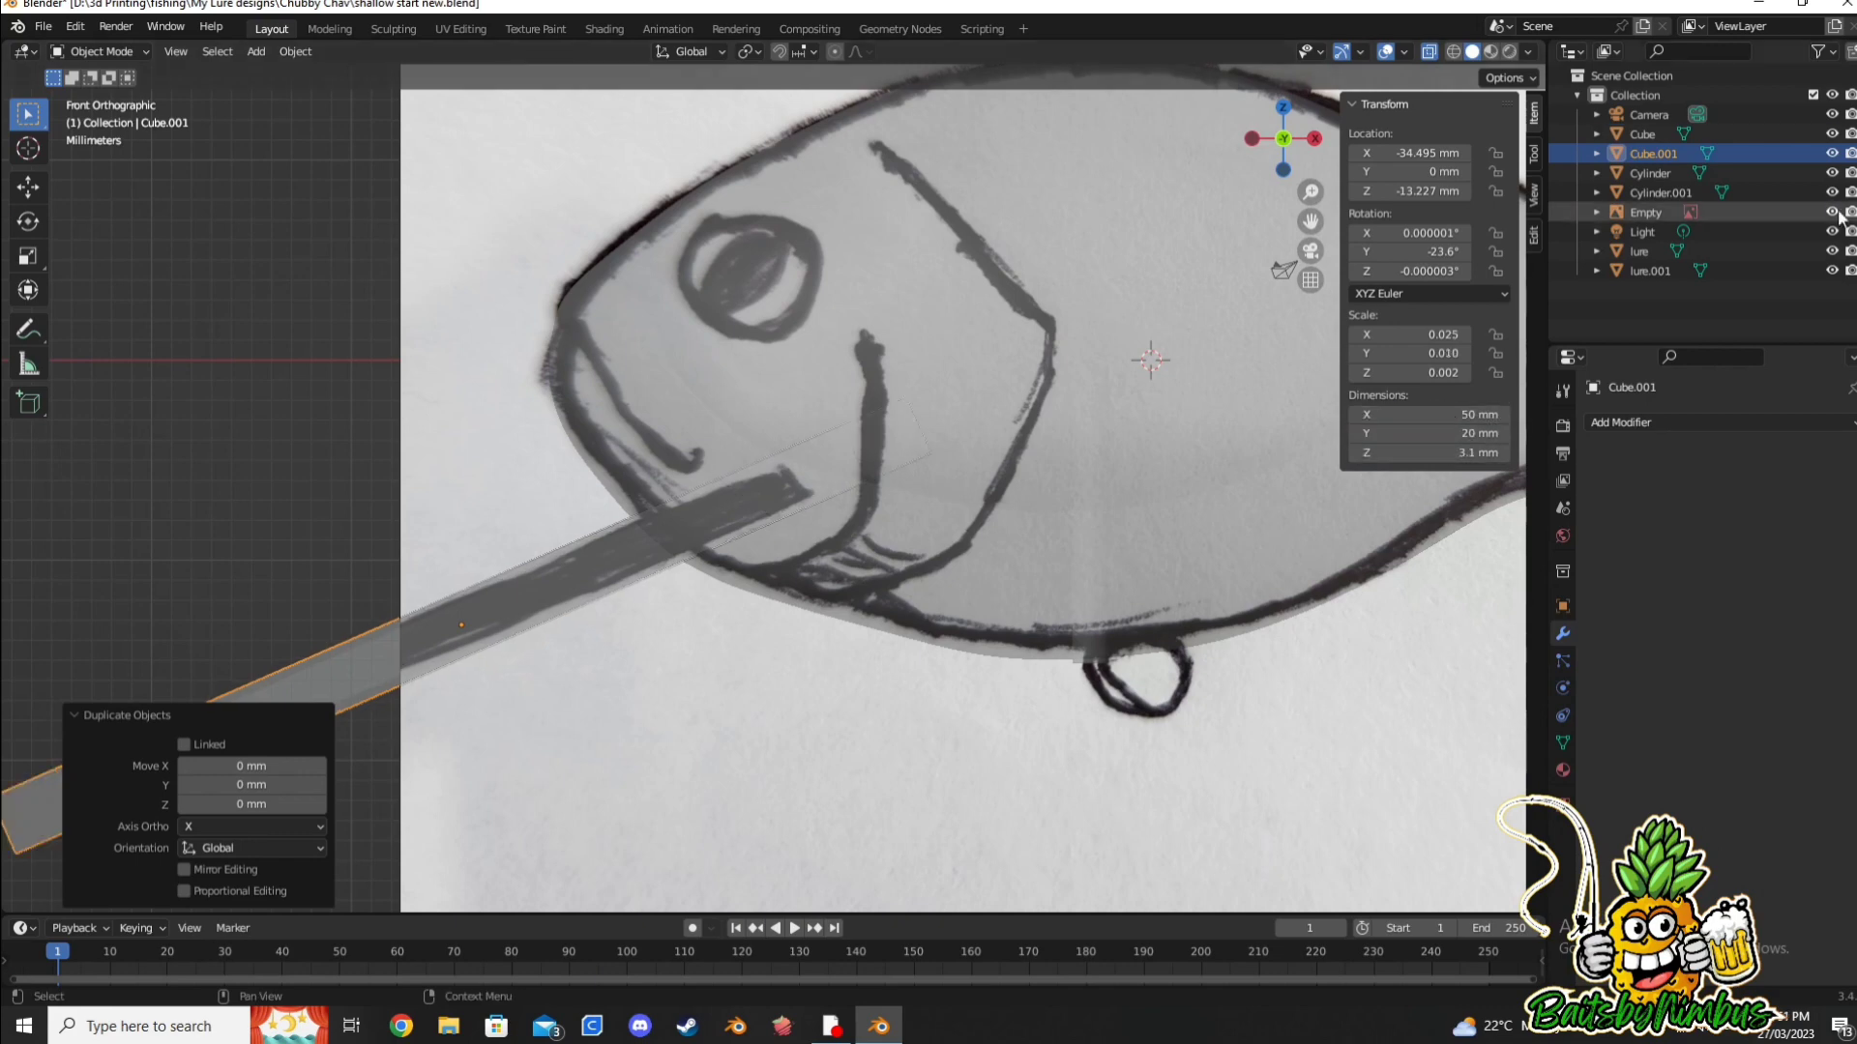
# Step: Shift the vertical belly rod along X and tilt it around Y
pyautogui.click(1096, 670)
pyautogui.press('g')
pyautogui.press('x')
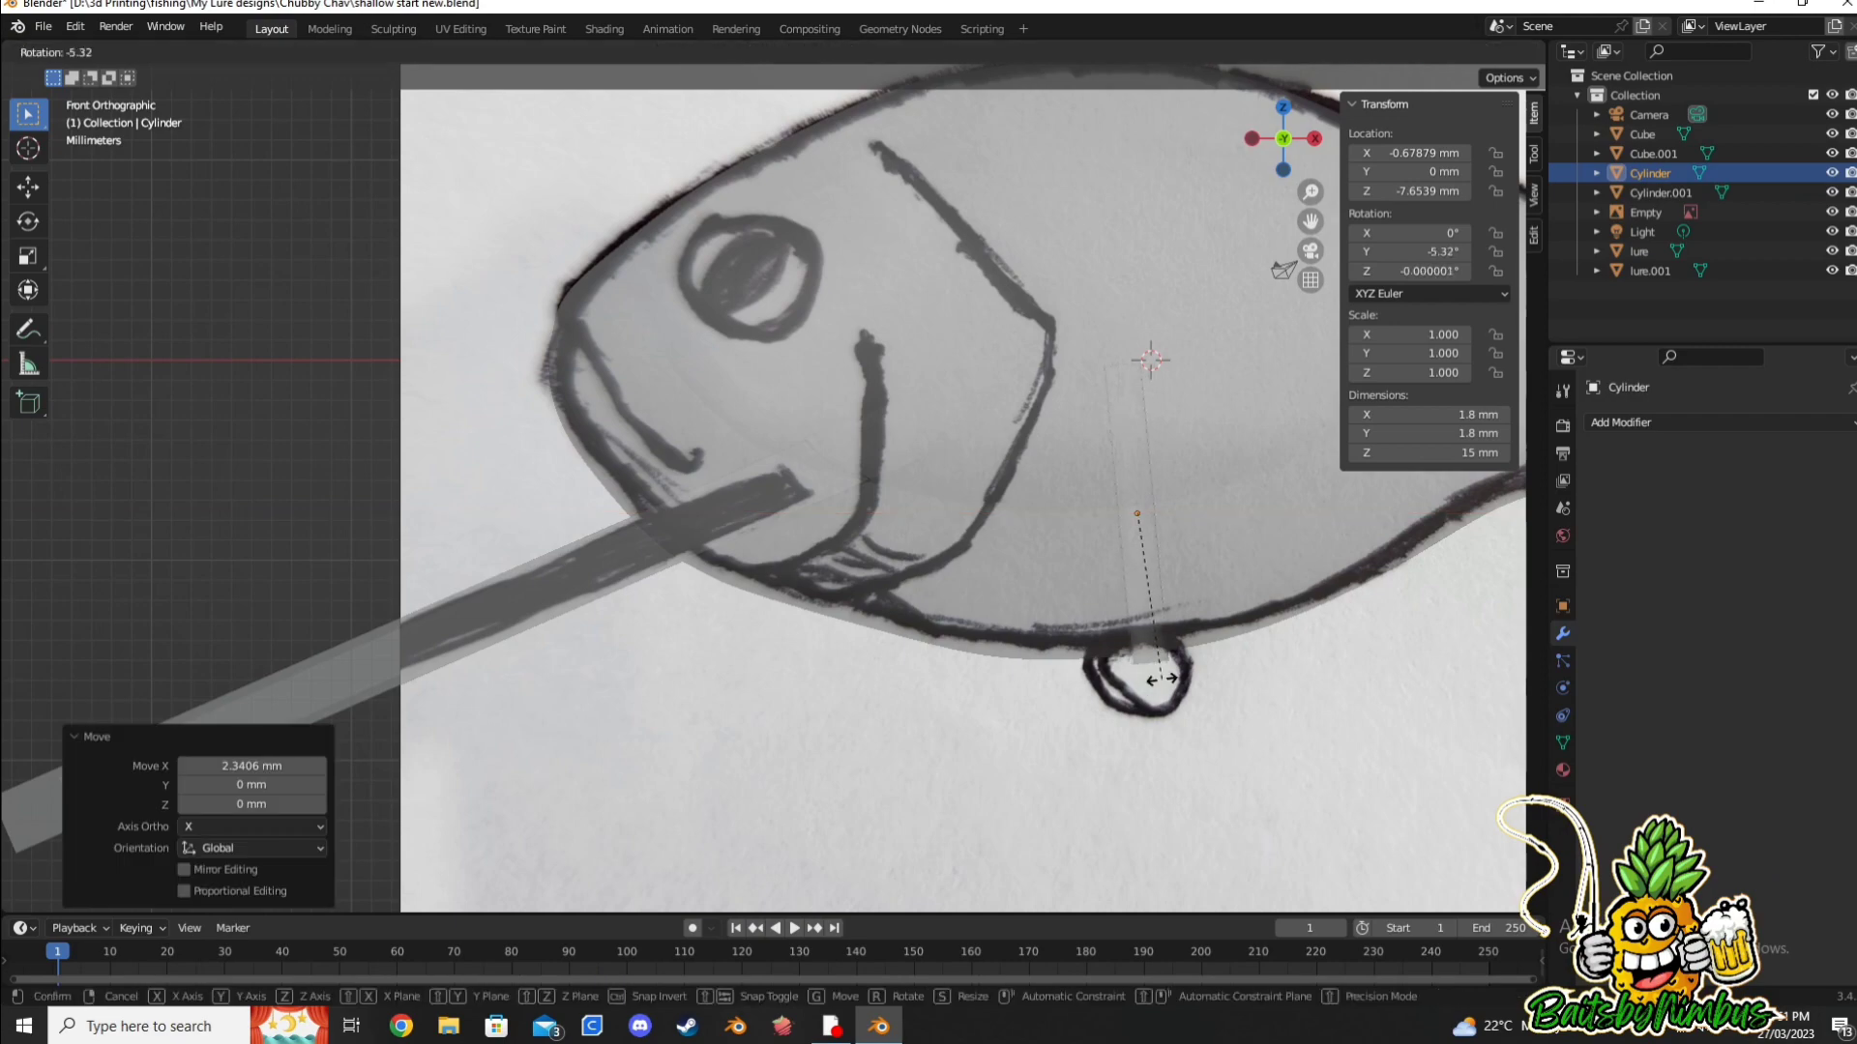
pyautogui.press('r')
pyautogui.press('y')
pyautogui.press('g')
pyautogui.press('x')
pyautogui.moveTo(1096, 669); pyautogui.dragTo(1395, 625, button='middle')
pyautogui.press('KP_1')
pyautogui.scroll(-1, 757, 780)
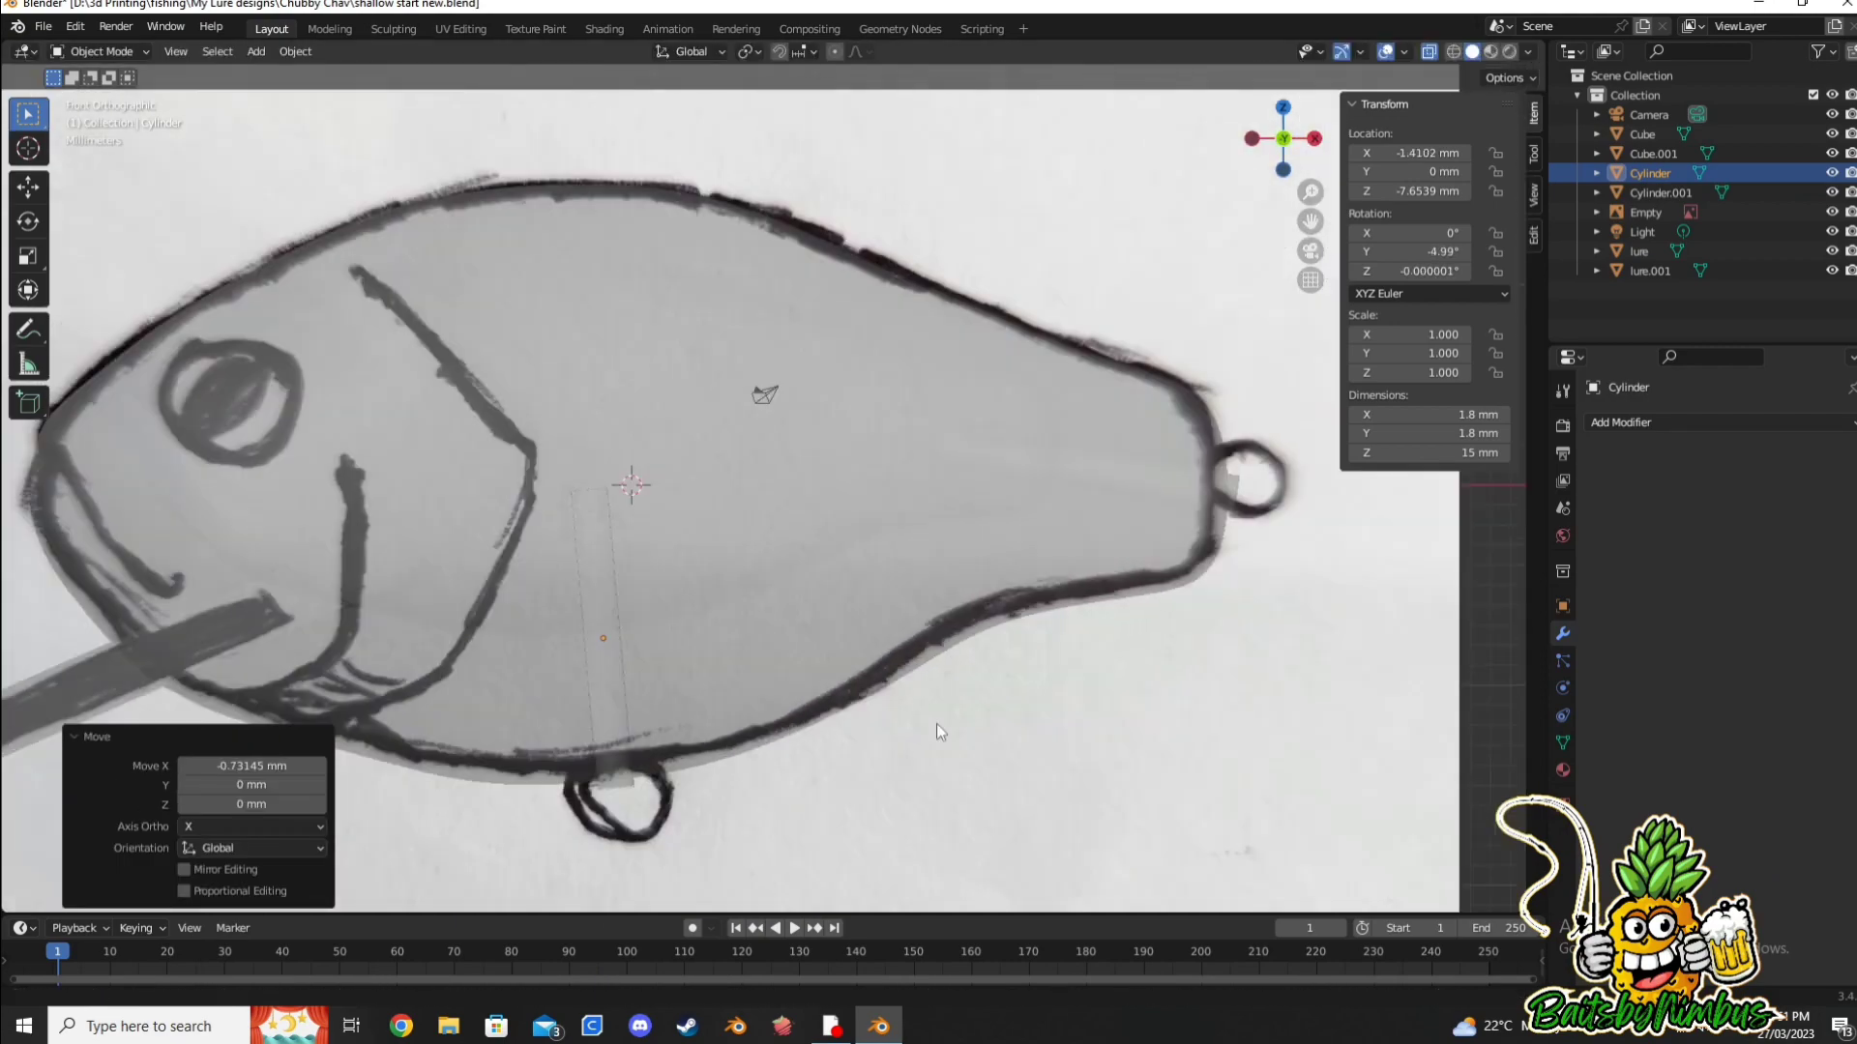
pyautogui.scroll(3, 936, 723)
pyautogui.scroll(3, 764, 560)
# Step: Select the larger lip slab together with the inner body copy
pyautogui.click(765, 560)
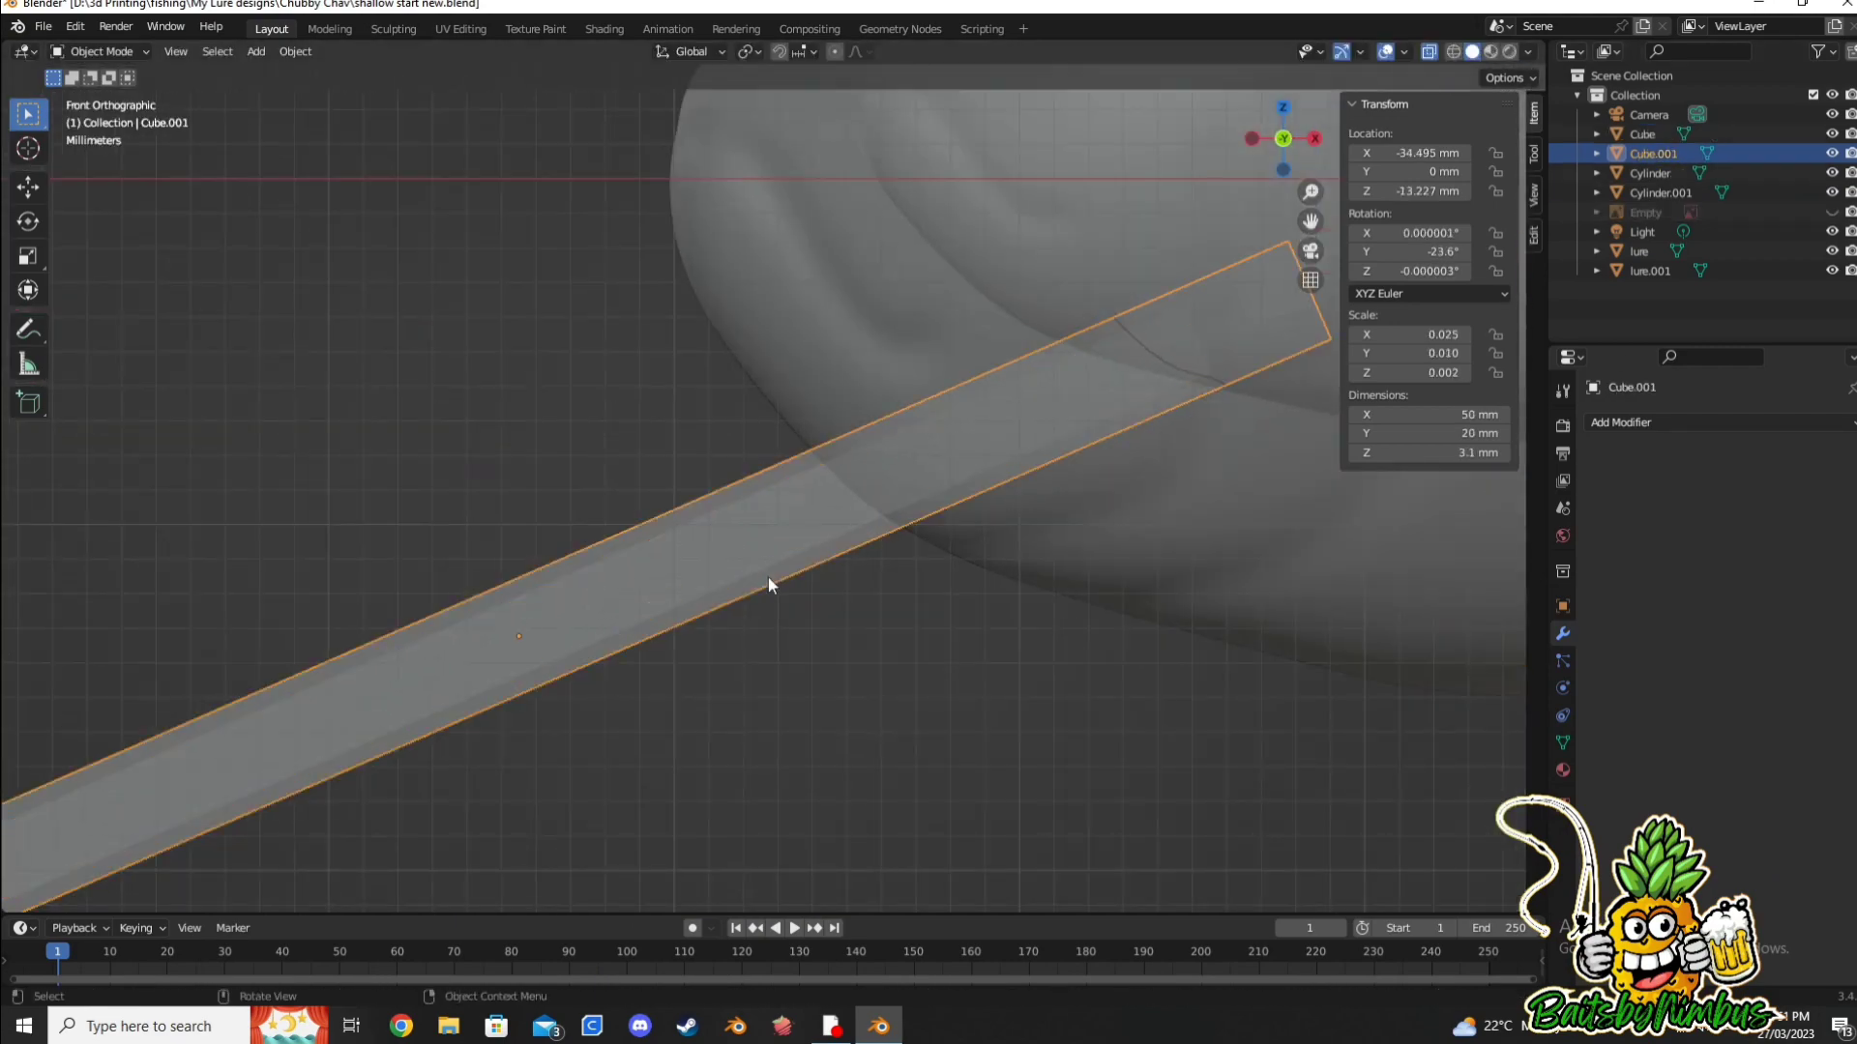
pyautogui.scroll(-2, 766, 585)
pyautogui.scroll(-2, 1287, 686)
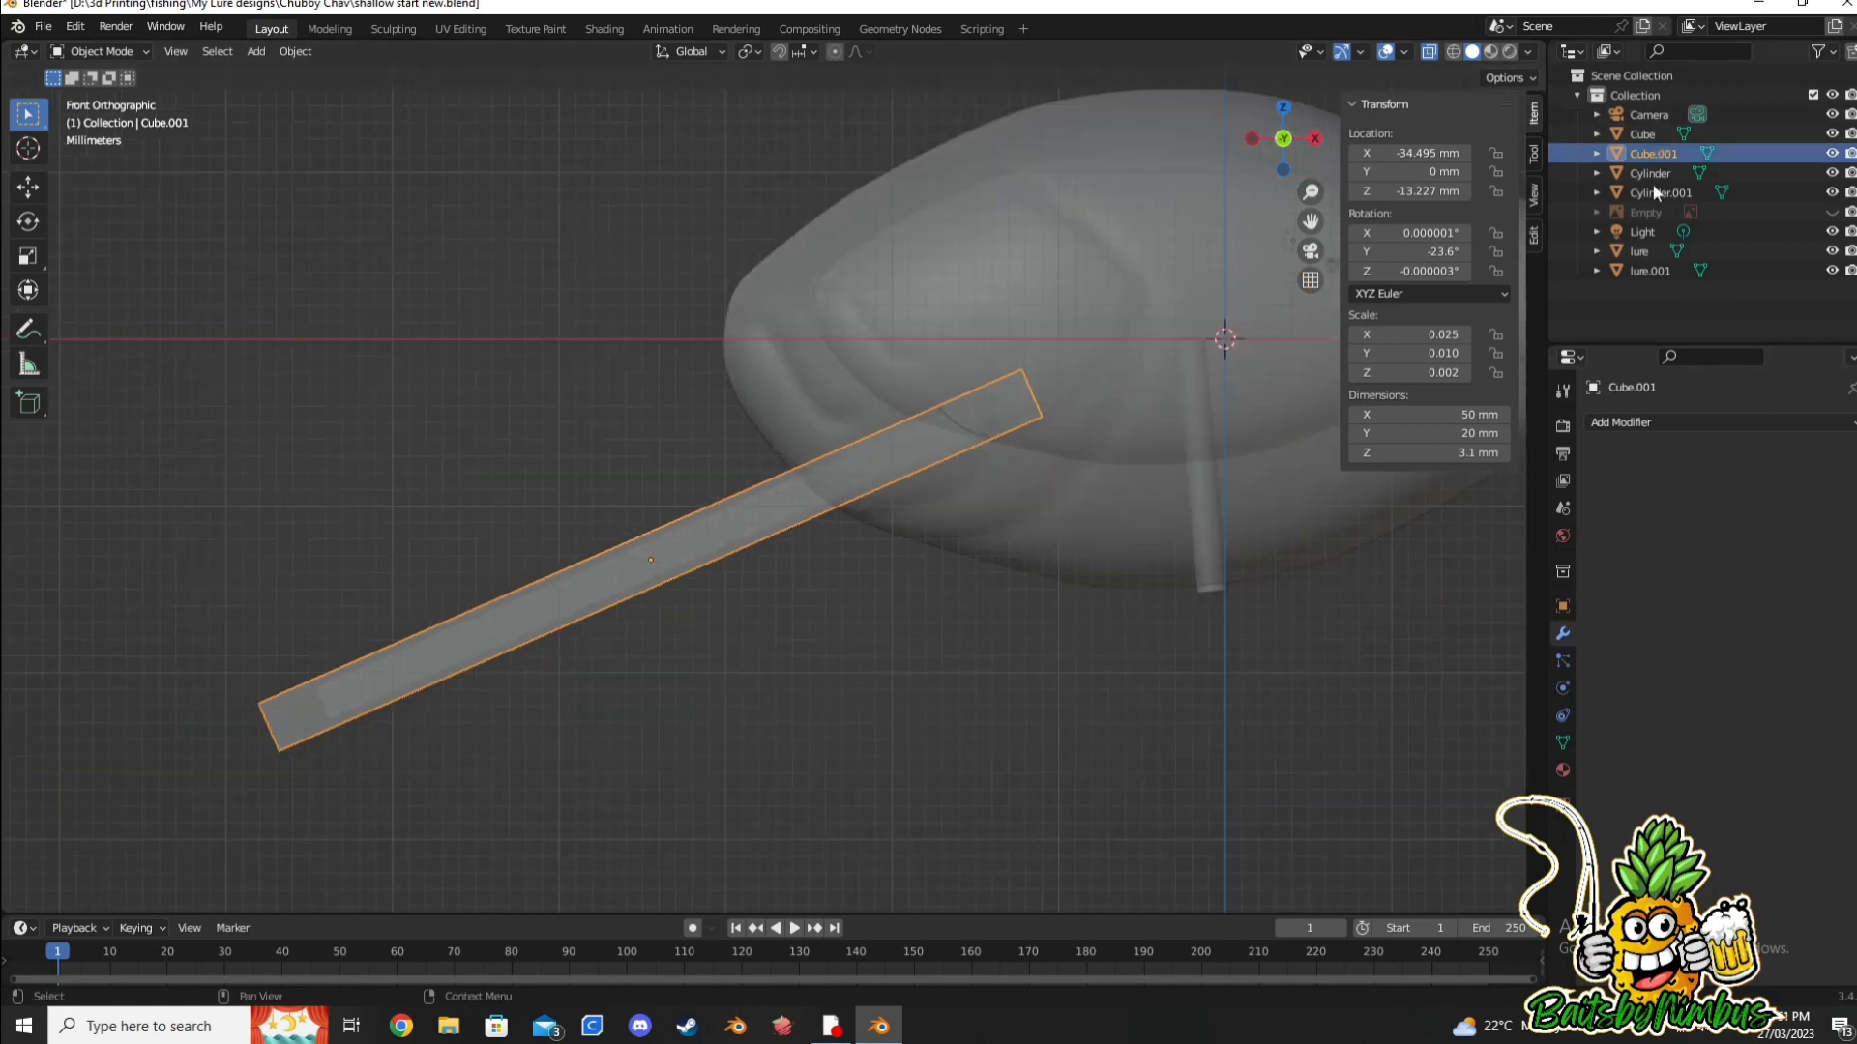
pyautogui.keyDown('ctrl'); pyautogui.click(1650, 271); pyautogui.keyUp('ctrl')
pyautogui.keyDown('ctrl'); pyautogui.scroll(-3, 1451, 290); pyautogui.keyUp('ctrl')
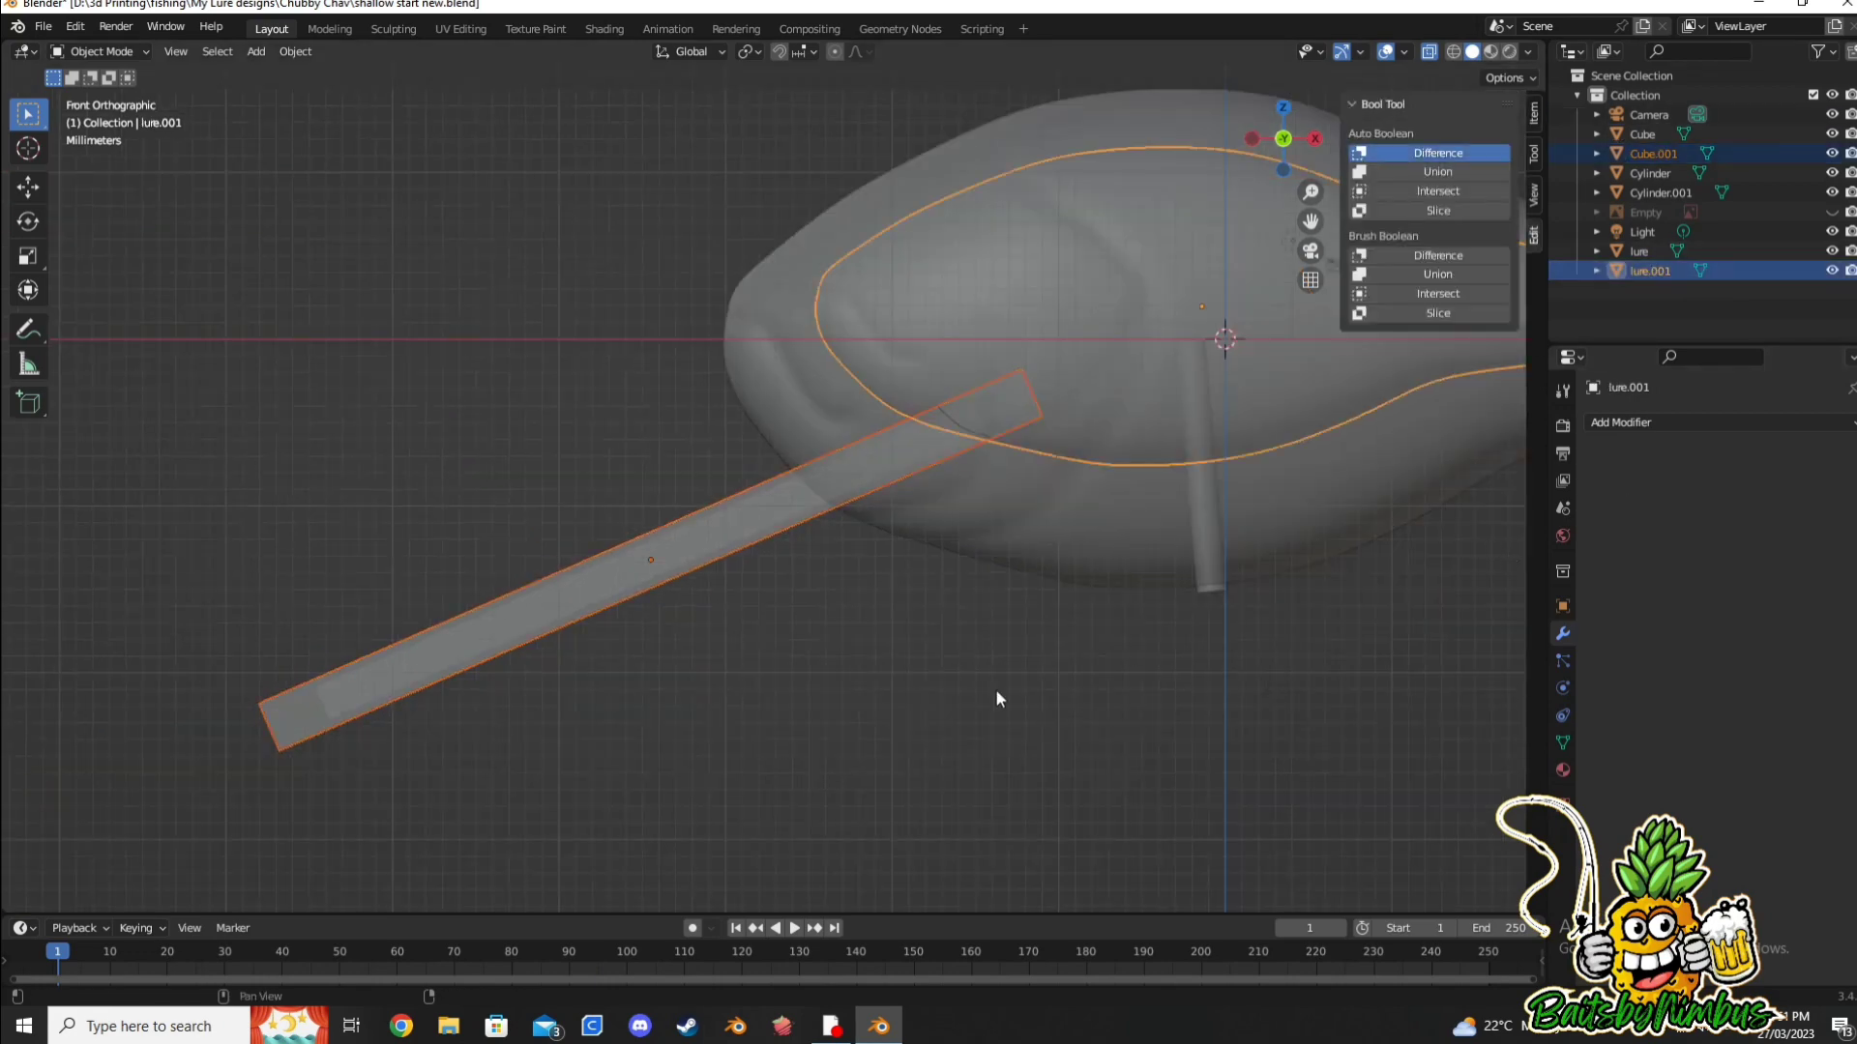
# Step: Cut the lip slab from the inner copy, hollow the lure with it, and cut both rod holes
pyautogui.press('ctrl+KP_Subtract')
pyautogui.keyDown('shift'); pyautogui.click(1047, 665); pyautogui.keyUp('shift')
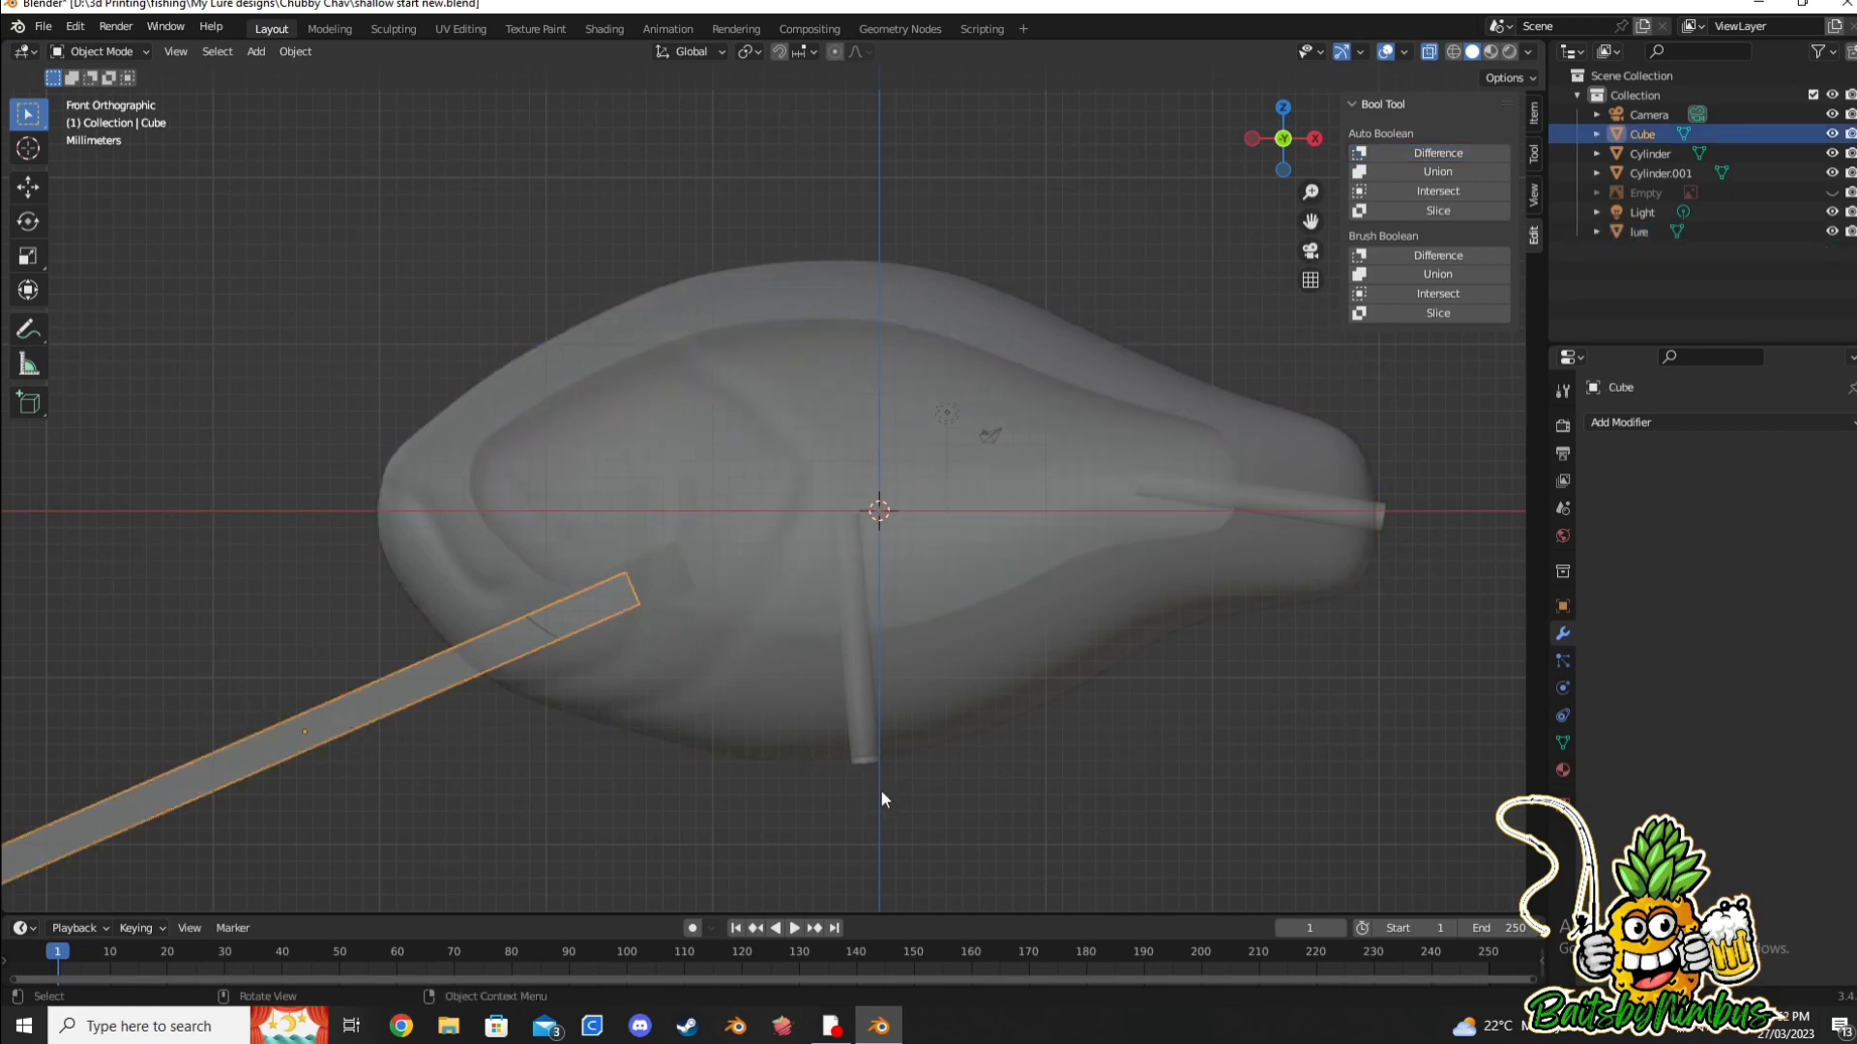
pyautogui.click(865, 744)
pyautogui.keyDown('shift'); pyautogui.click(1257, 503); pyautogui.keyUp('shift')
pyautogui.keyDown('shift'); pyautogui.click(1292, 555); pyautogui.keyUp('shift')
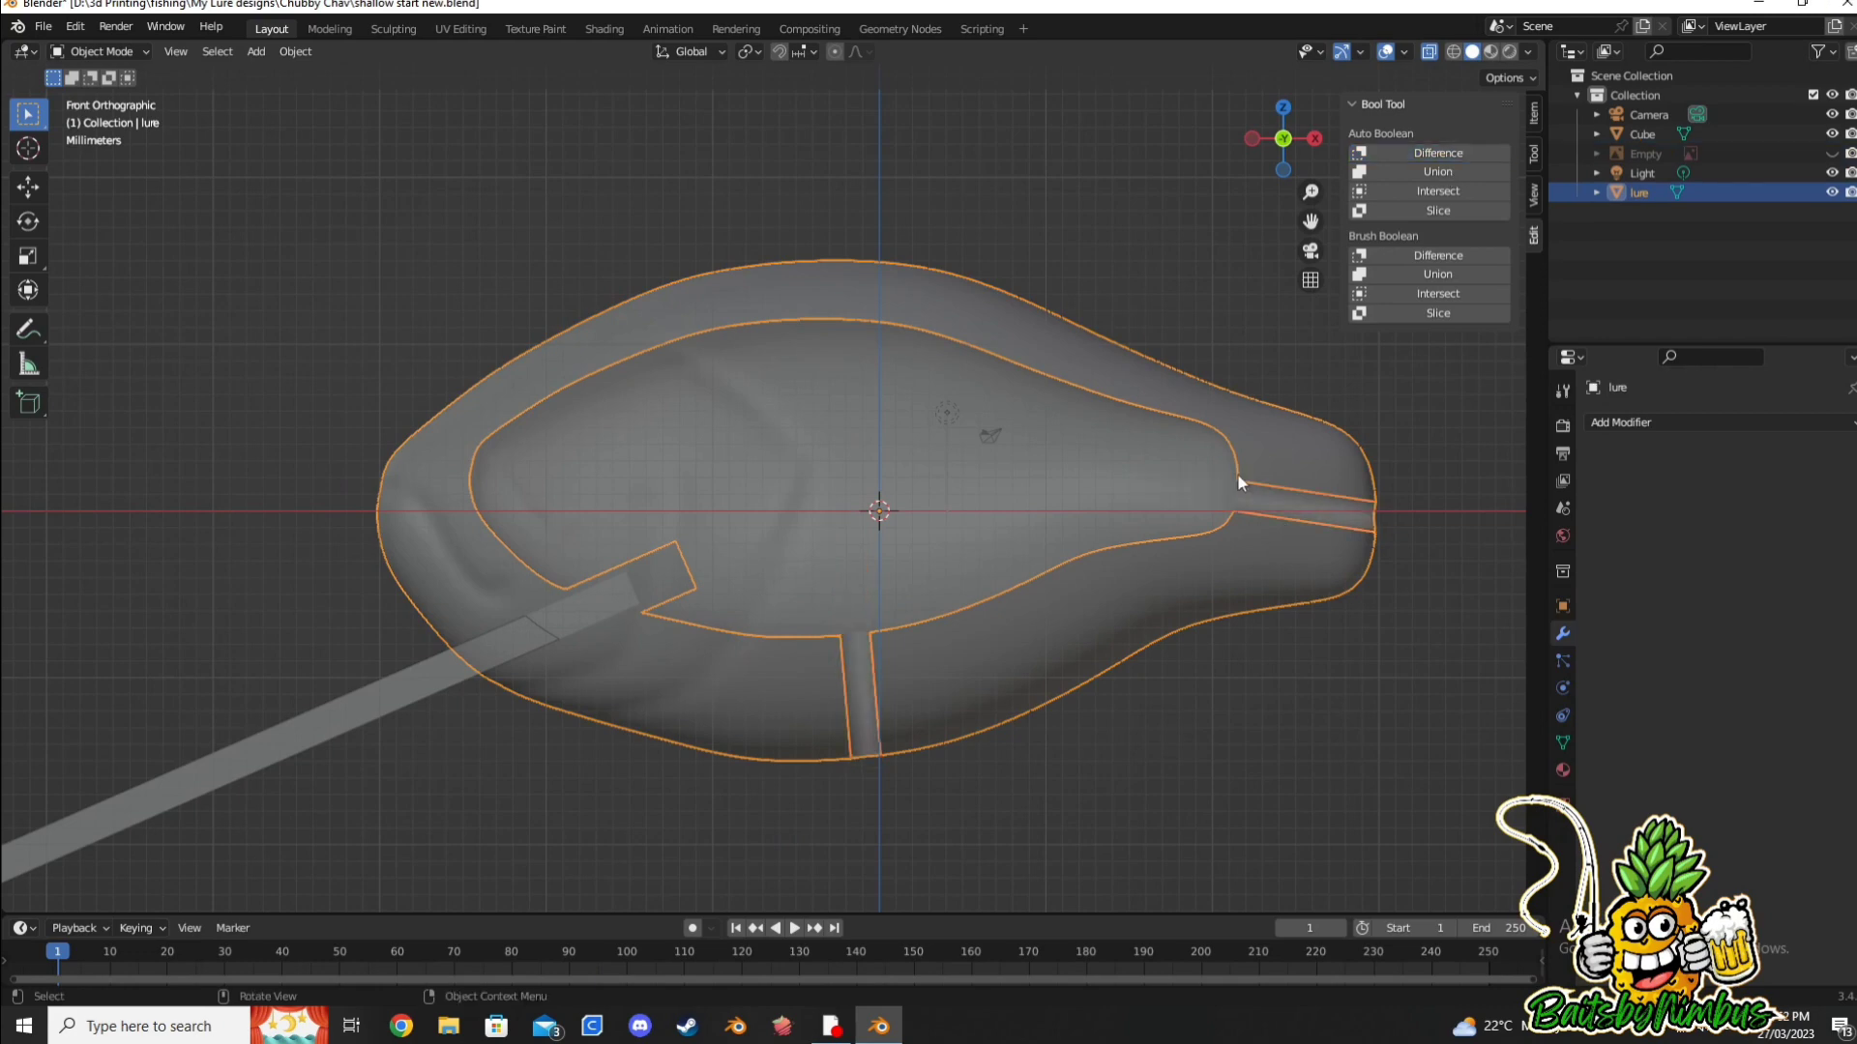
pyautogui.click(392, 695)
# Step: Check the long bar against the lure, then clear the selection
pyautogui.keyDown('shift'); pyautogui.click(505, 578); pyautogui.keyUp('shift')
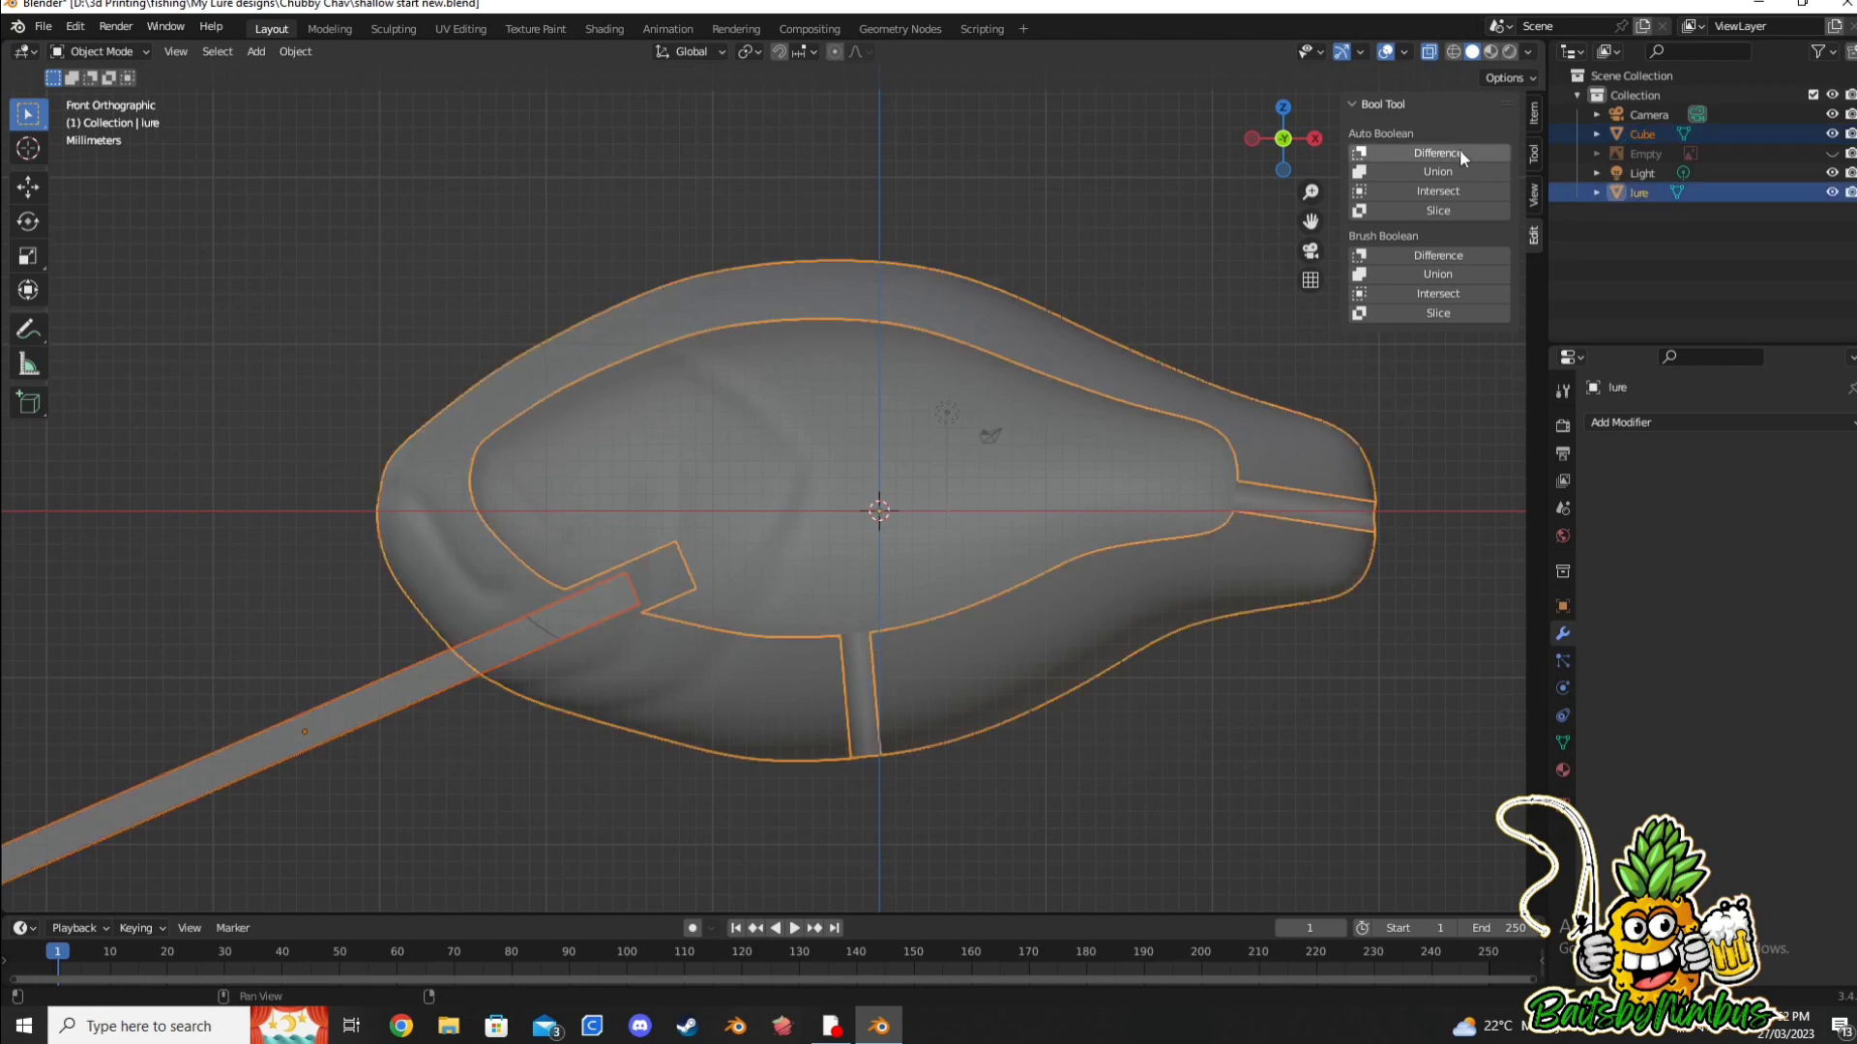
pyautogui.click(187, 652)
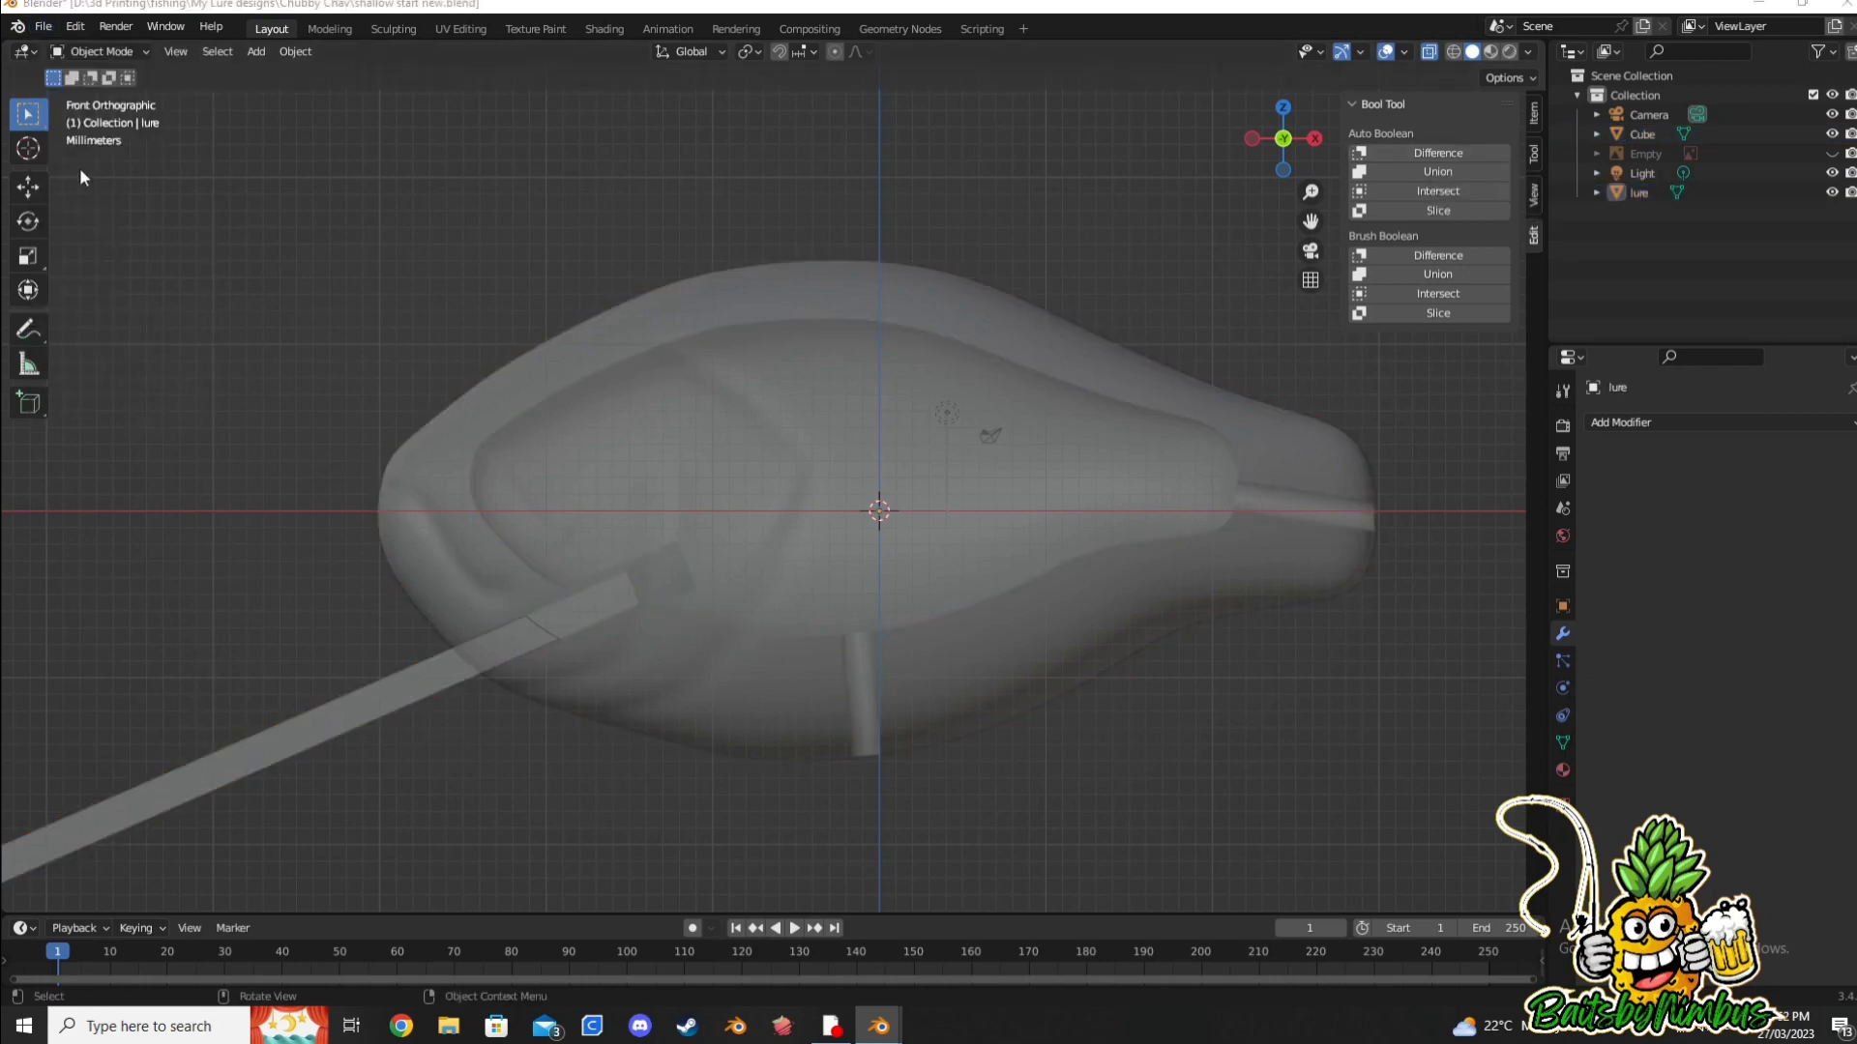
pyautogui.hotkey('ctrl', 'shift', 's')
pyautogui.write('Chubby Chav YT Vid')
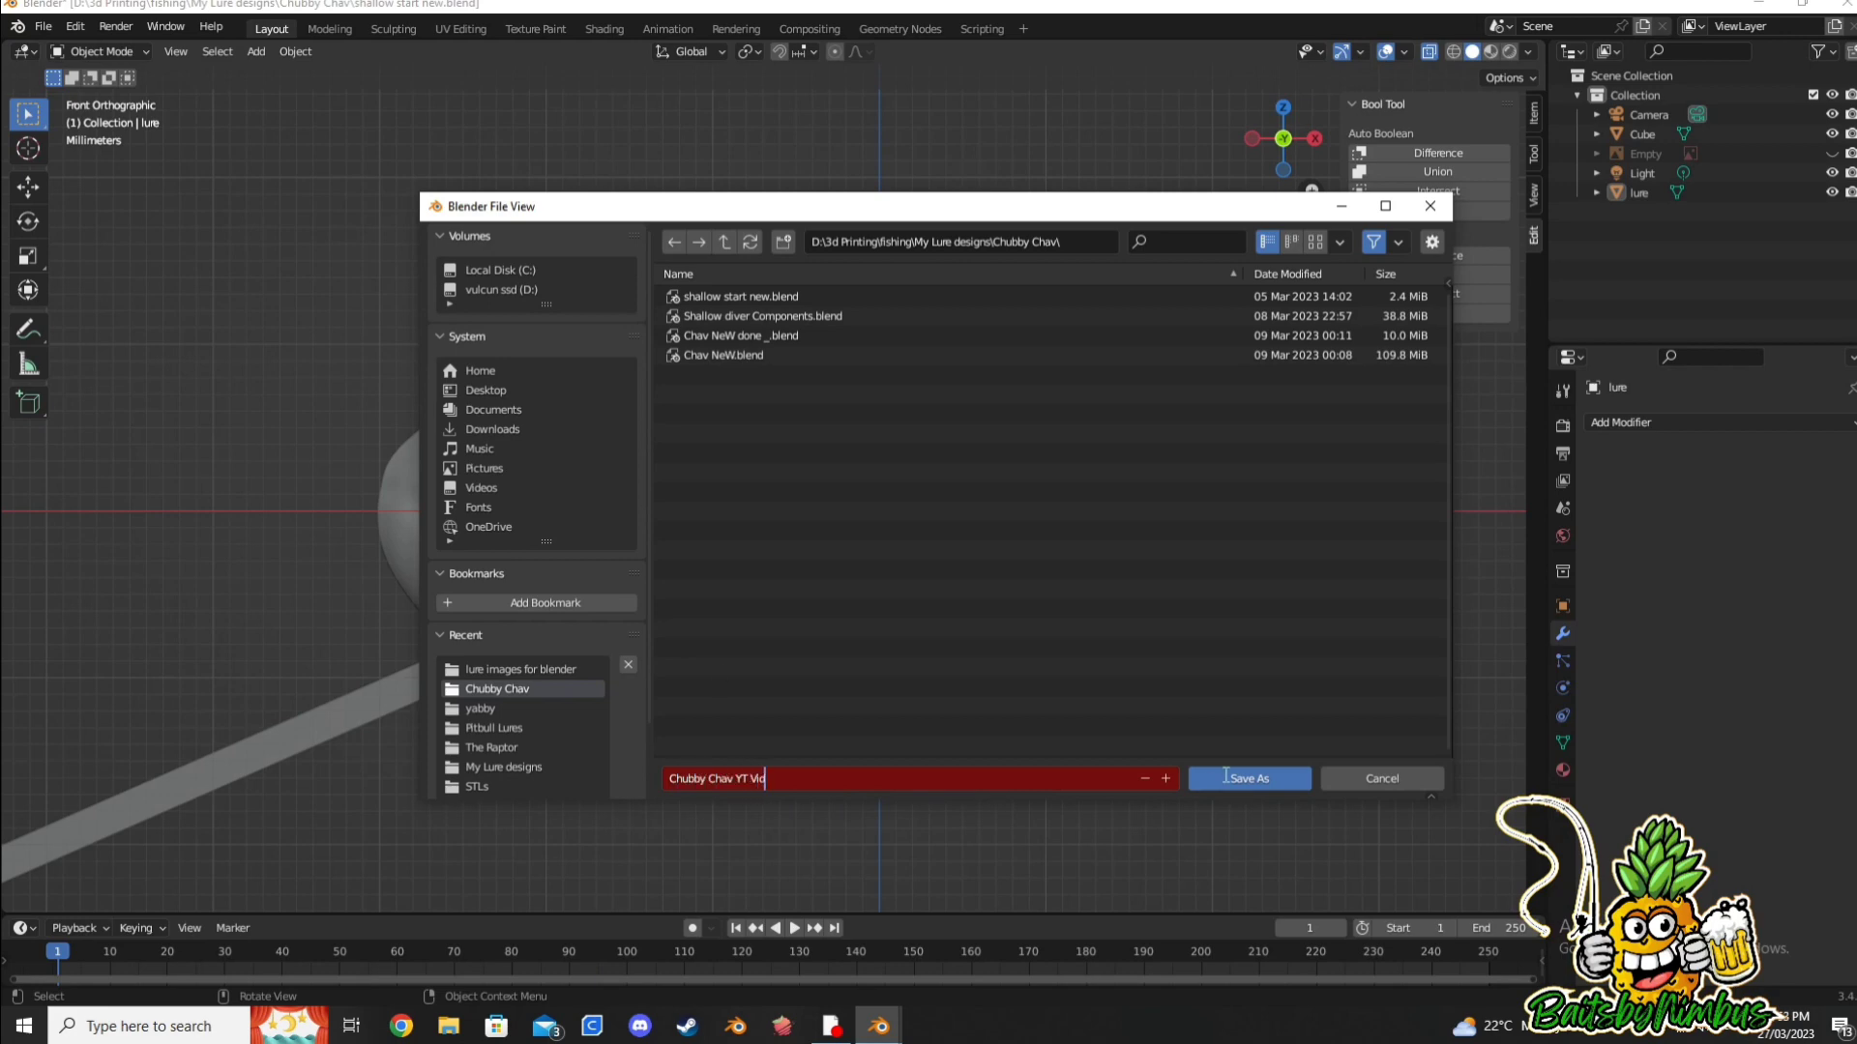
# Step: Save as 'Chubby Chav YT Vid.blend', then select the long bar and the lure body as active
pyautogui.click(1225, 776)
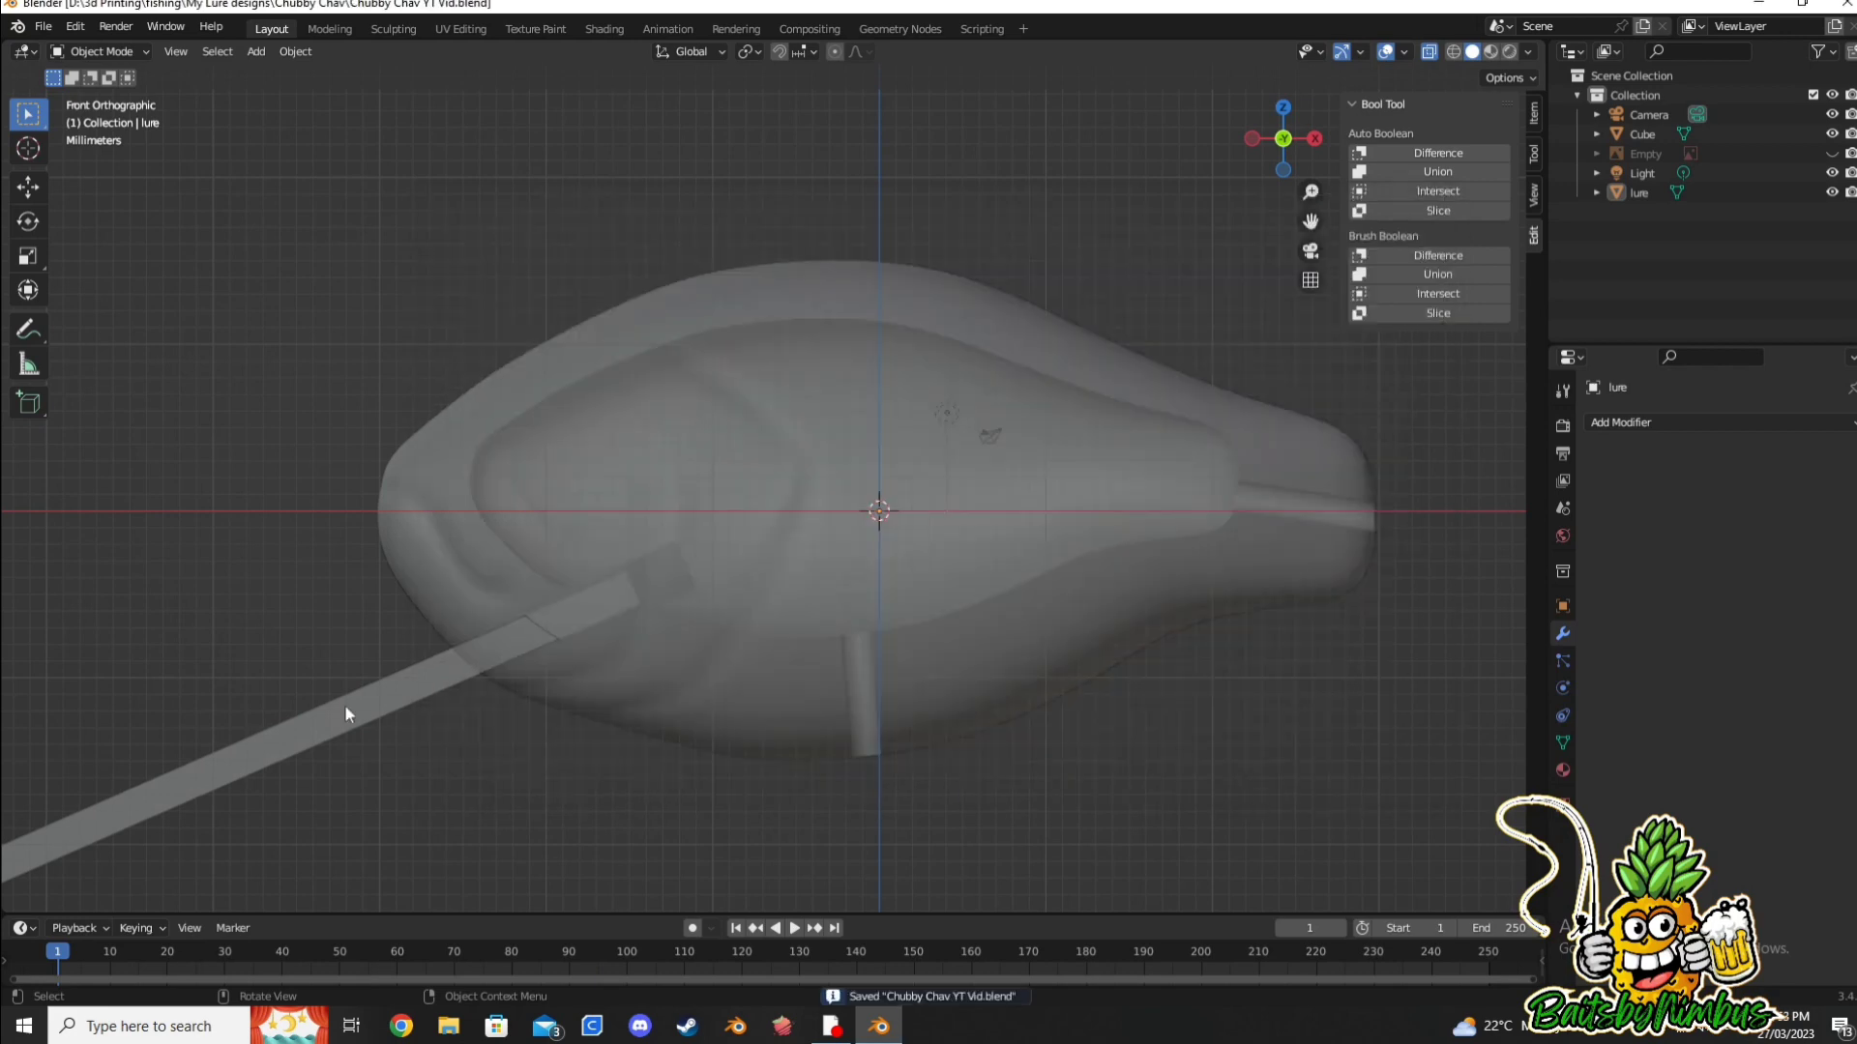
pyautogui.click(344, 704)
pyautogui.keyDown('shift'); pyautogui.click(773, 478); pyautogui.keyUp('shift')
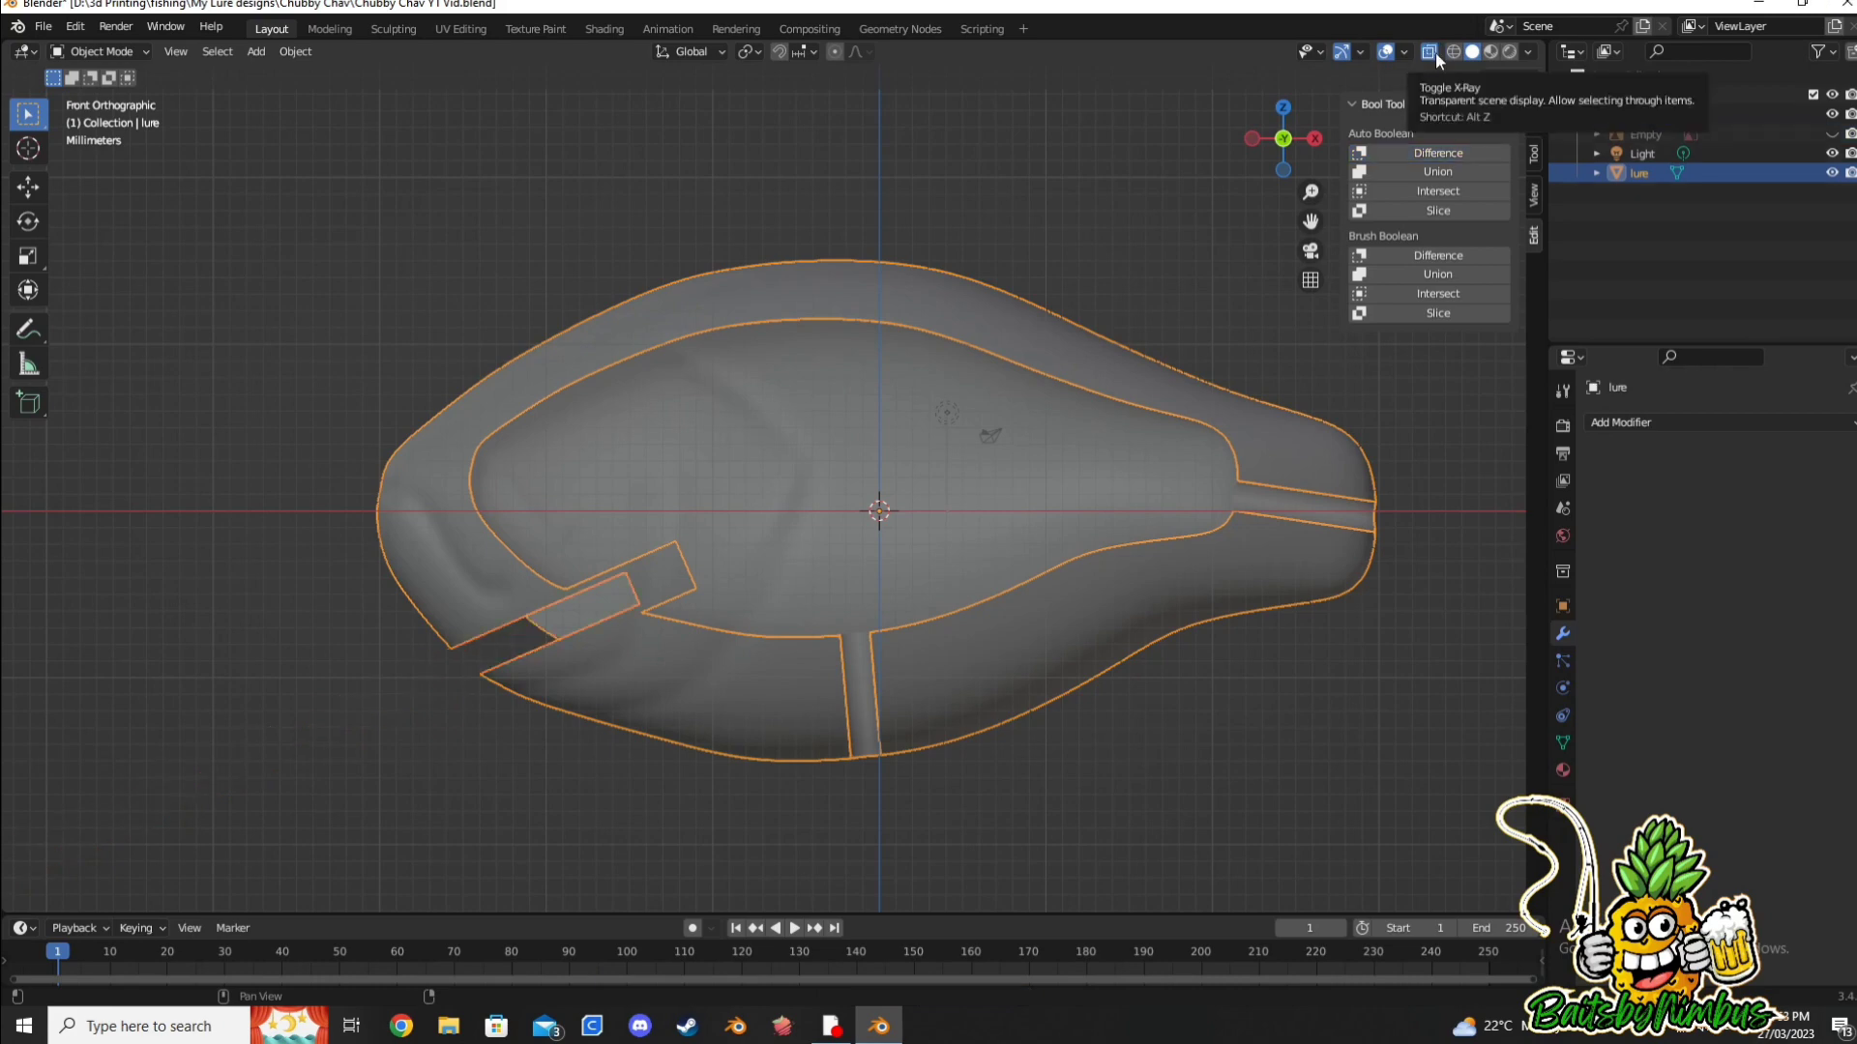
# Step: Add a cylinder with 2 mm radius and 5 mm depth and raise it to the lure's top edge
pyautogui.moveTo(822, 628)
pyautogui.mouseDown(button='middle')
pyautogui.moveTo(711, 677)
pyautogui.moveTo(650, 668)
pyautogui.mouseUp(button='middle')
pyautogui.press('KP_1')
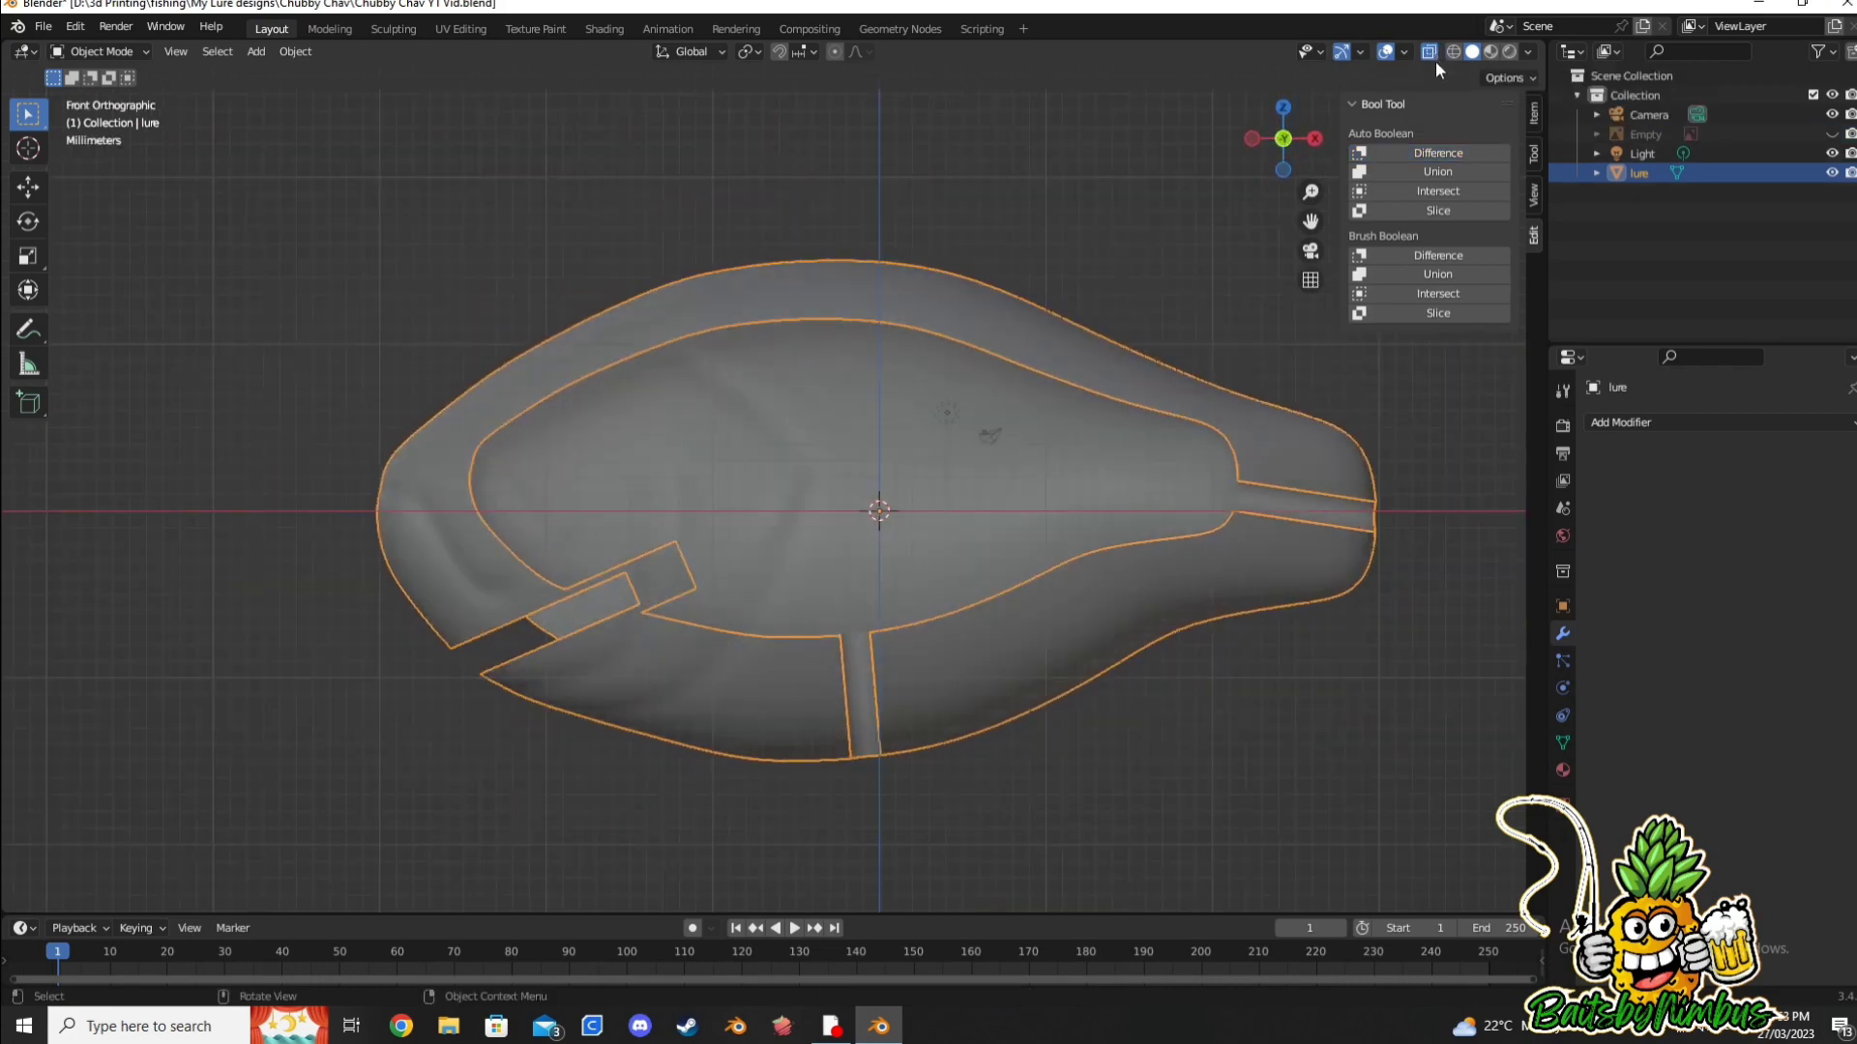
pyautogui.hotkey('shift', 'a')
pyautogui.click(793, 488)
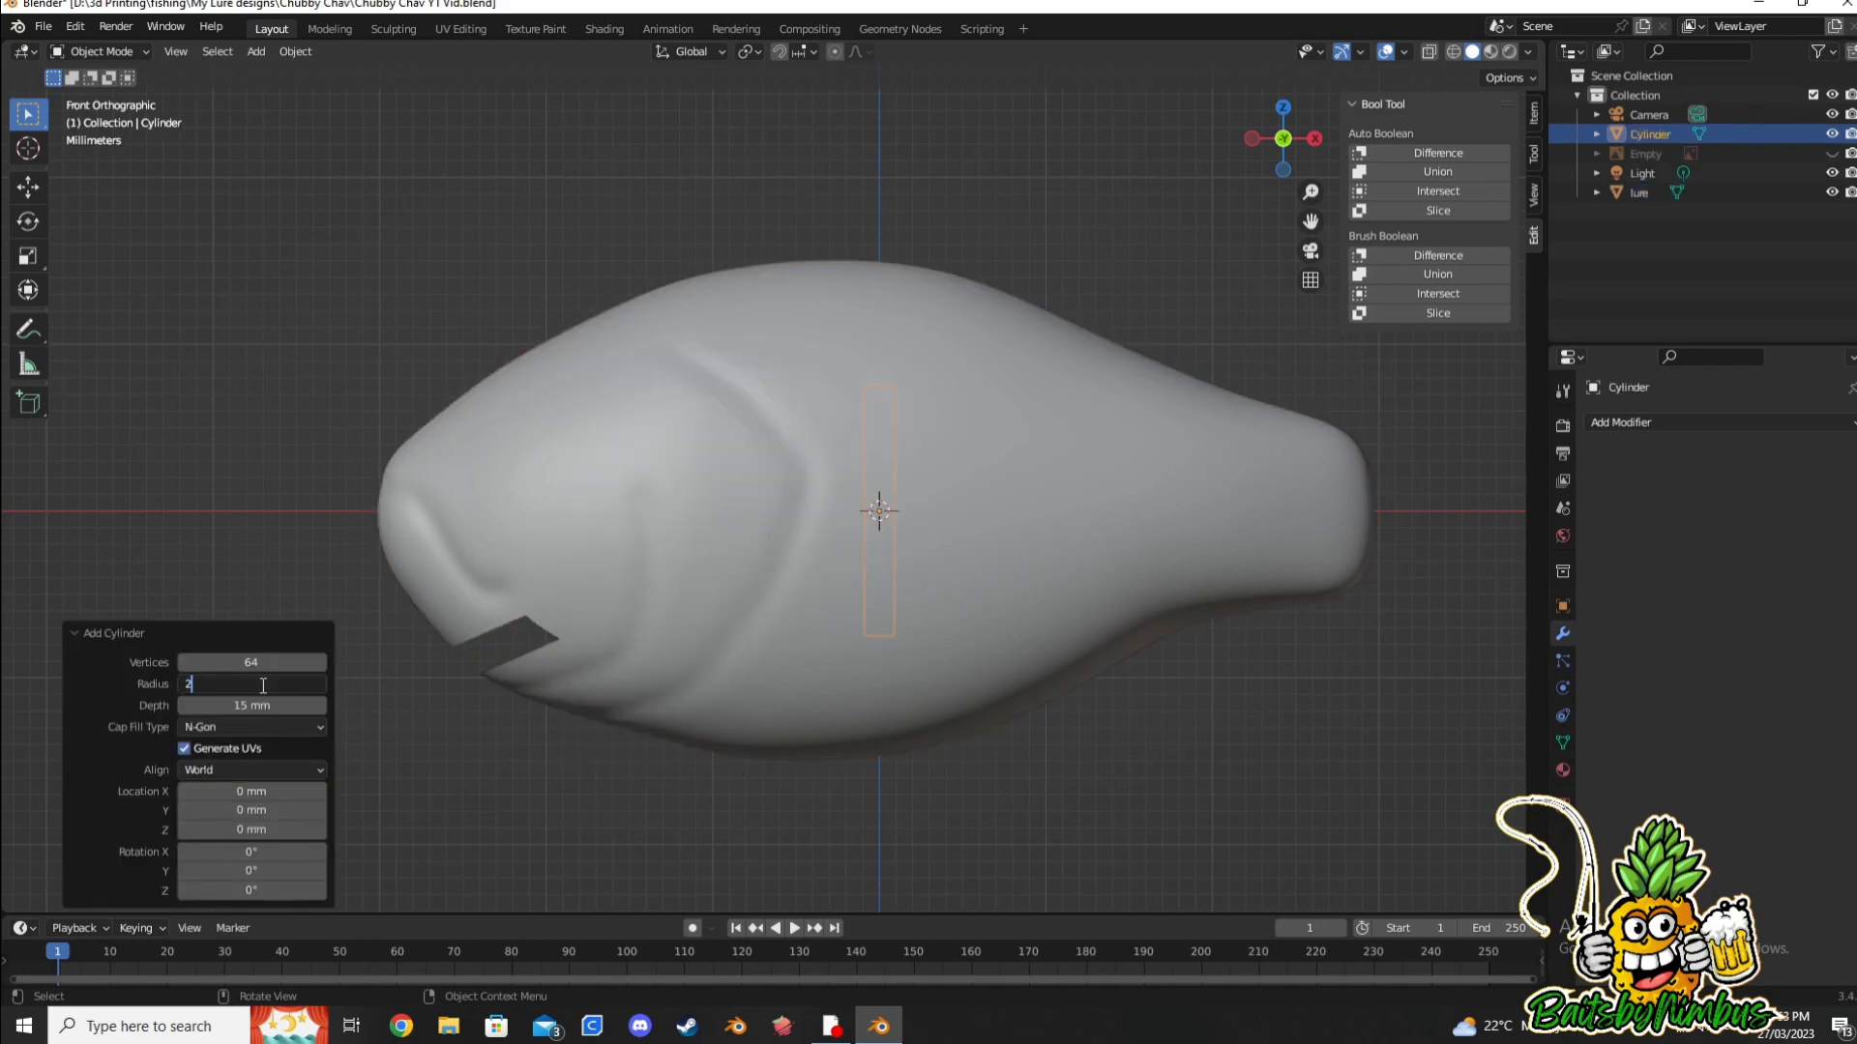
pyautogui.write('5')
pyautogui.press('g')
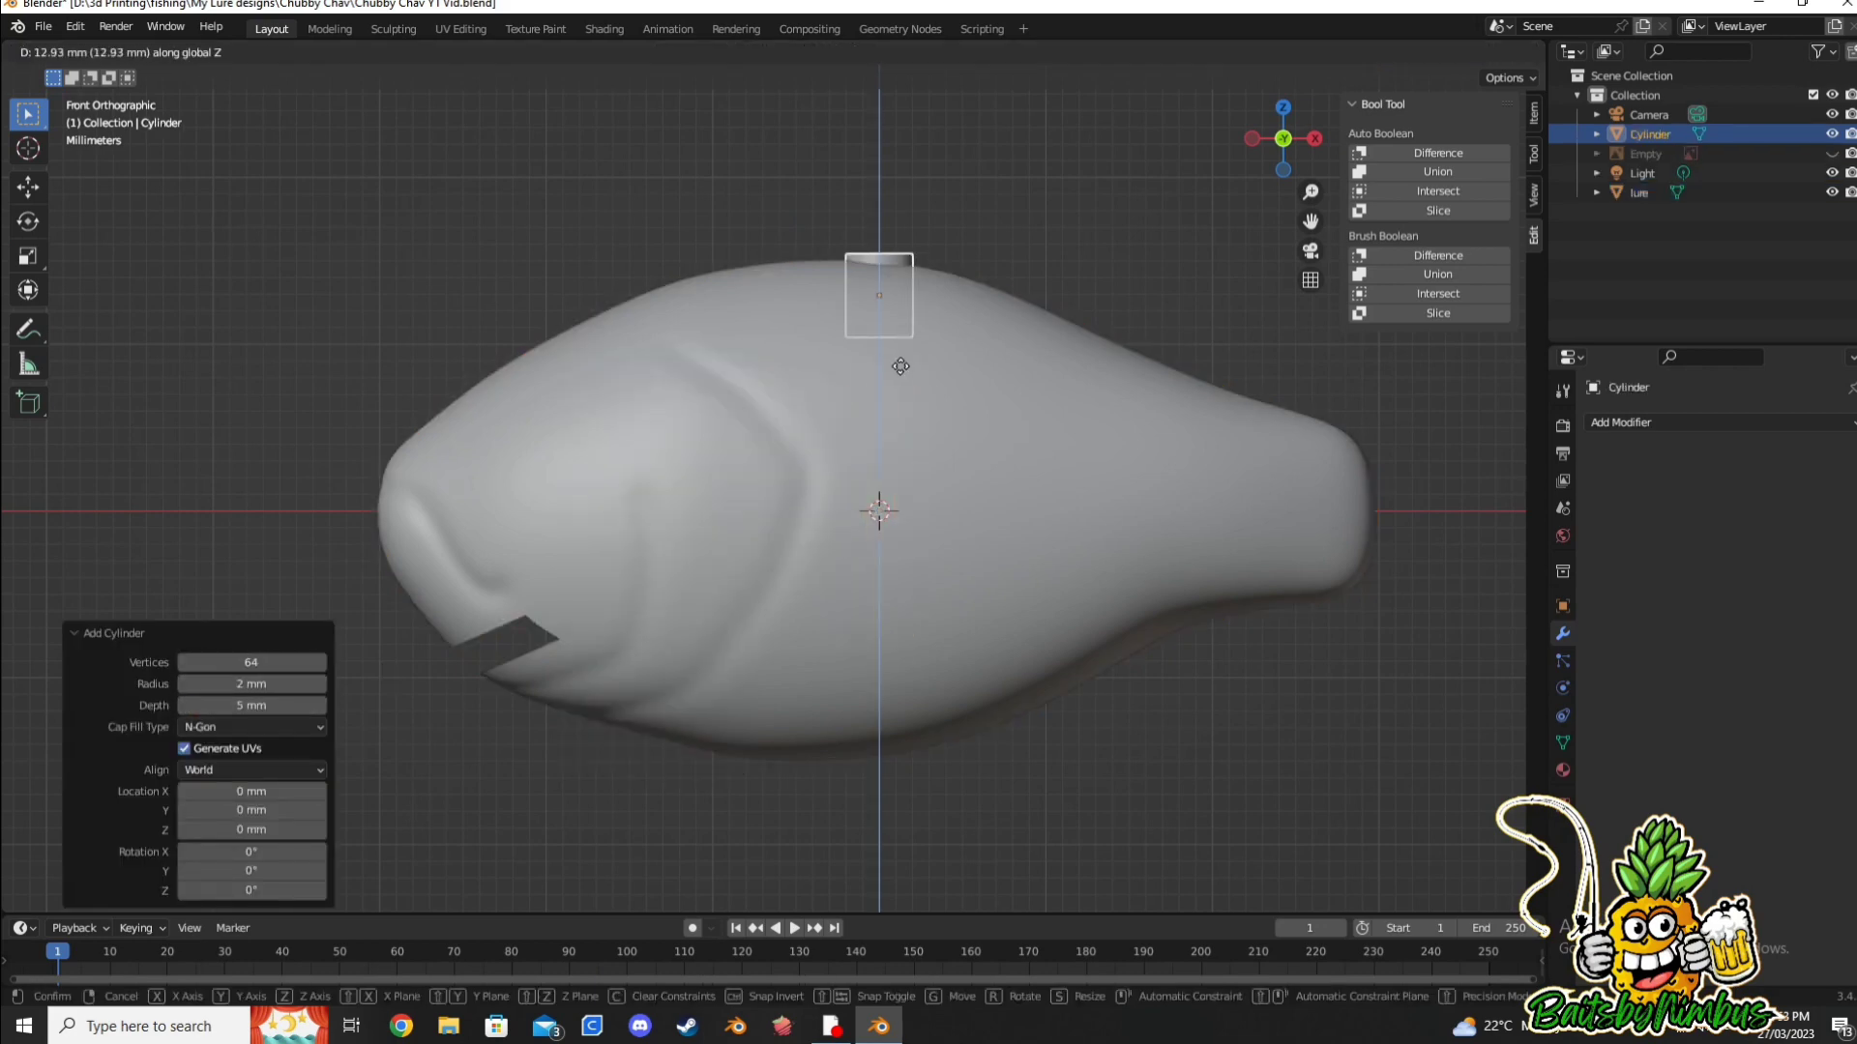
pyautogui.click(895, 363)
pyautogui.press('g')
pyautogui.press('x')
pyautogui.press('z')
pyautogui.click(852, 360)
# Step: Subtract the cylinder from the lure with a Bool Tool Difference to cut the top hole
pyautogui.hotkey('alt', 'z')
pyautogui.scroll(2, 955, 334)
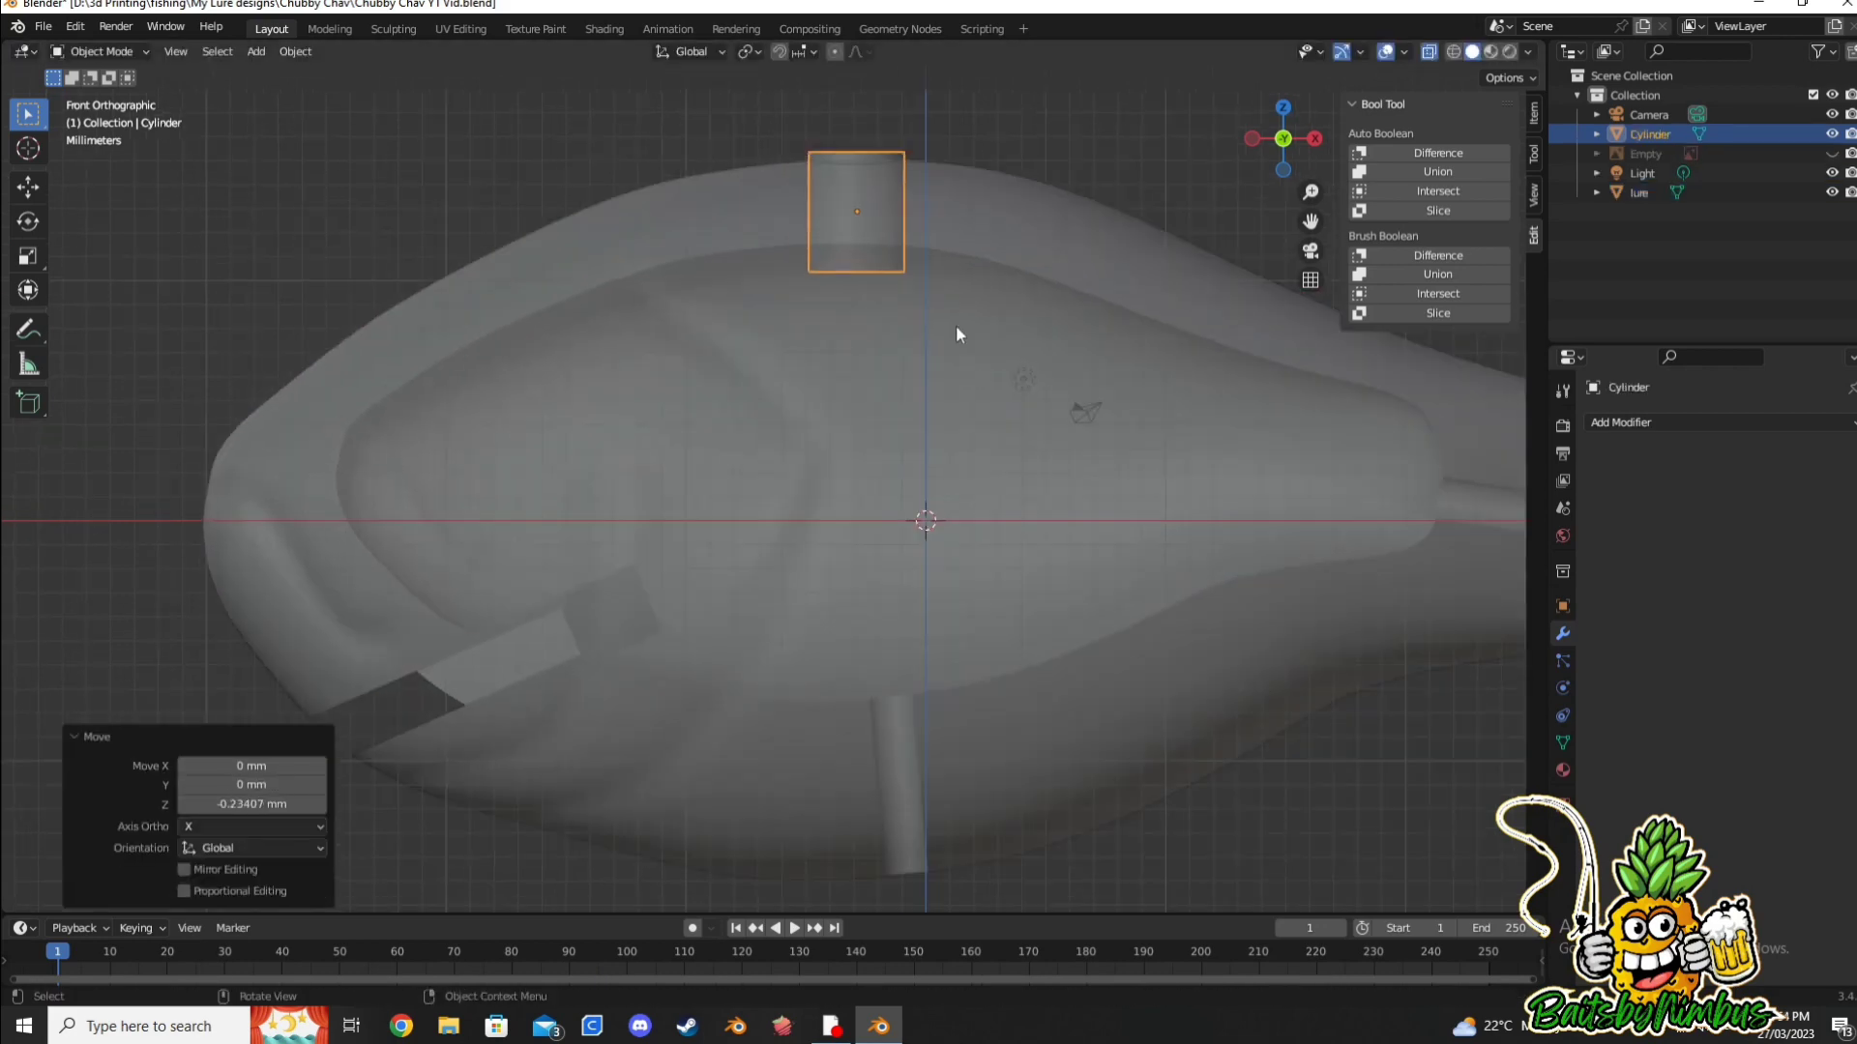
pyautogui.keyDown('shift'); pyautogui.click(667, 253); pyautogui.keyUp('shift')
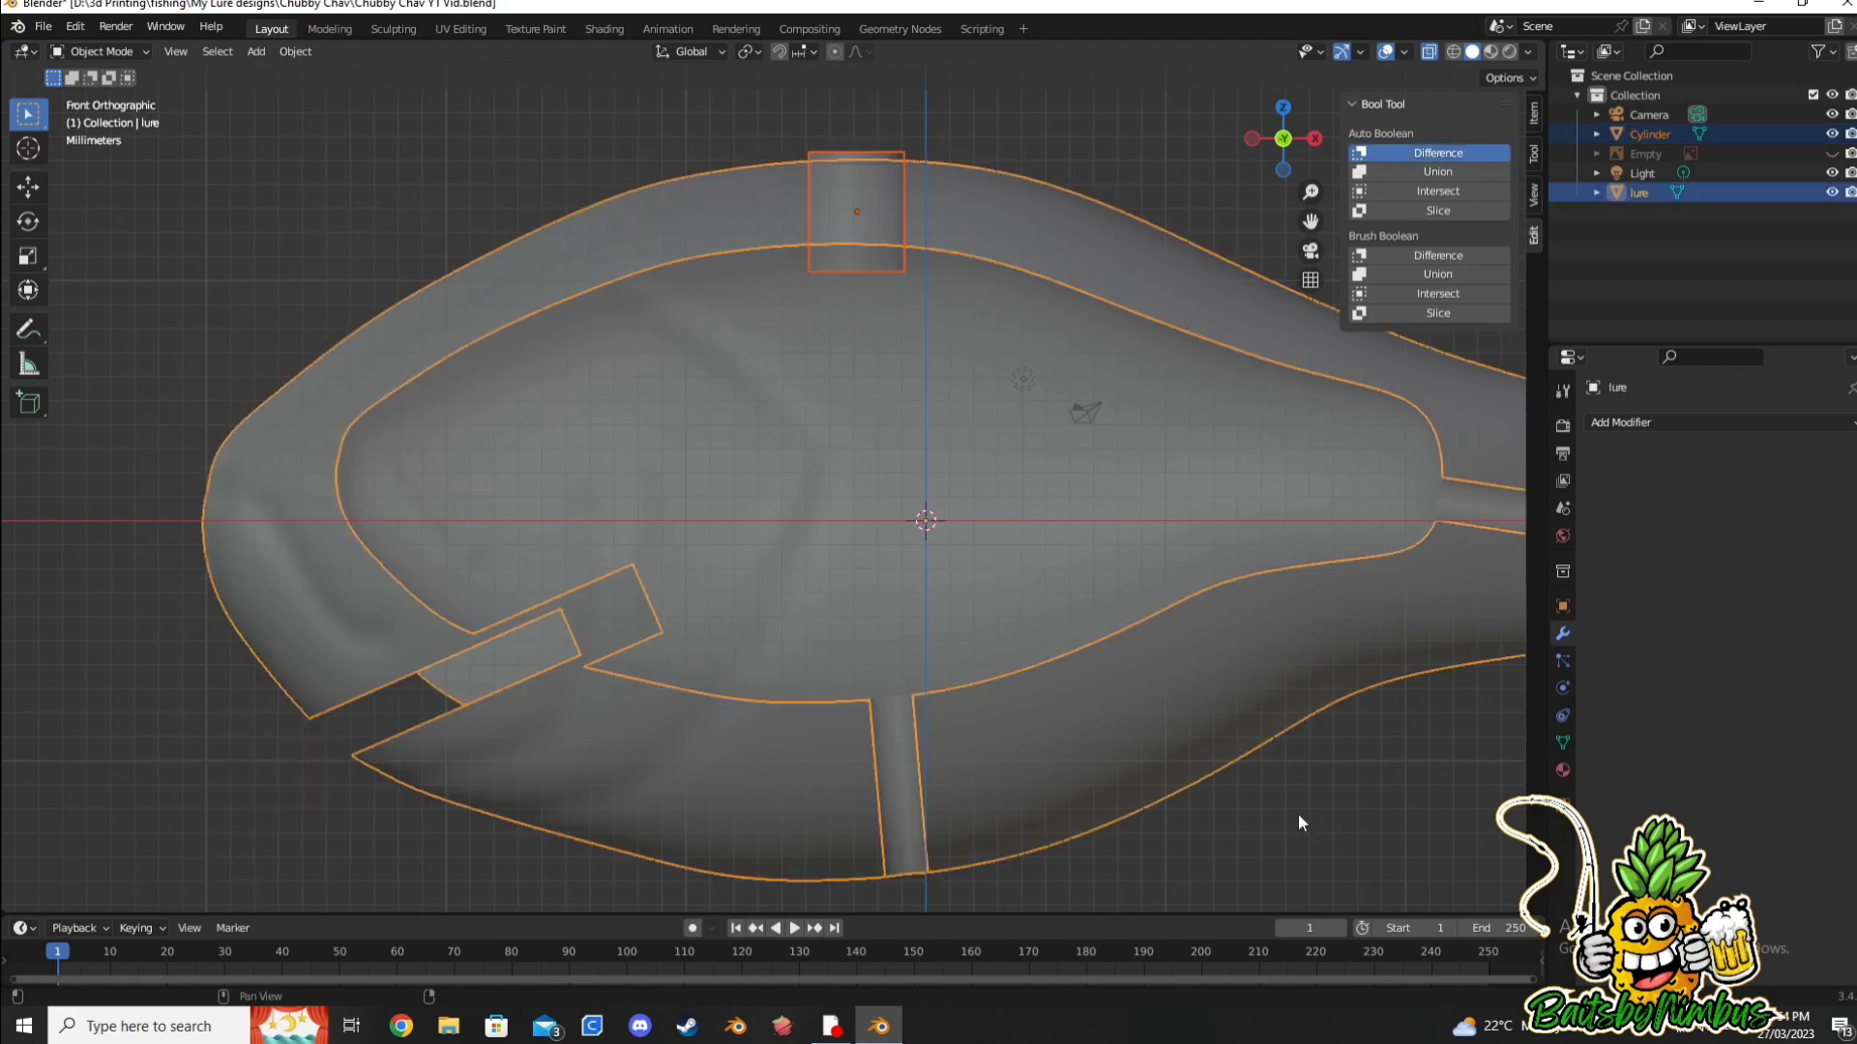
pyautogui.press('ctrl+KP_Subtract')
pyautogui.scroll(-2, 1226, 704)
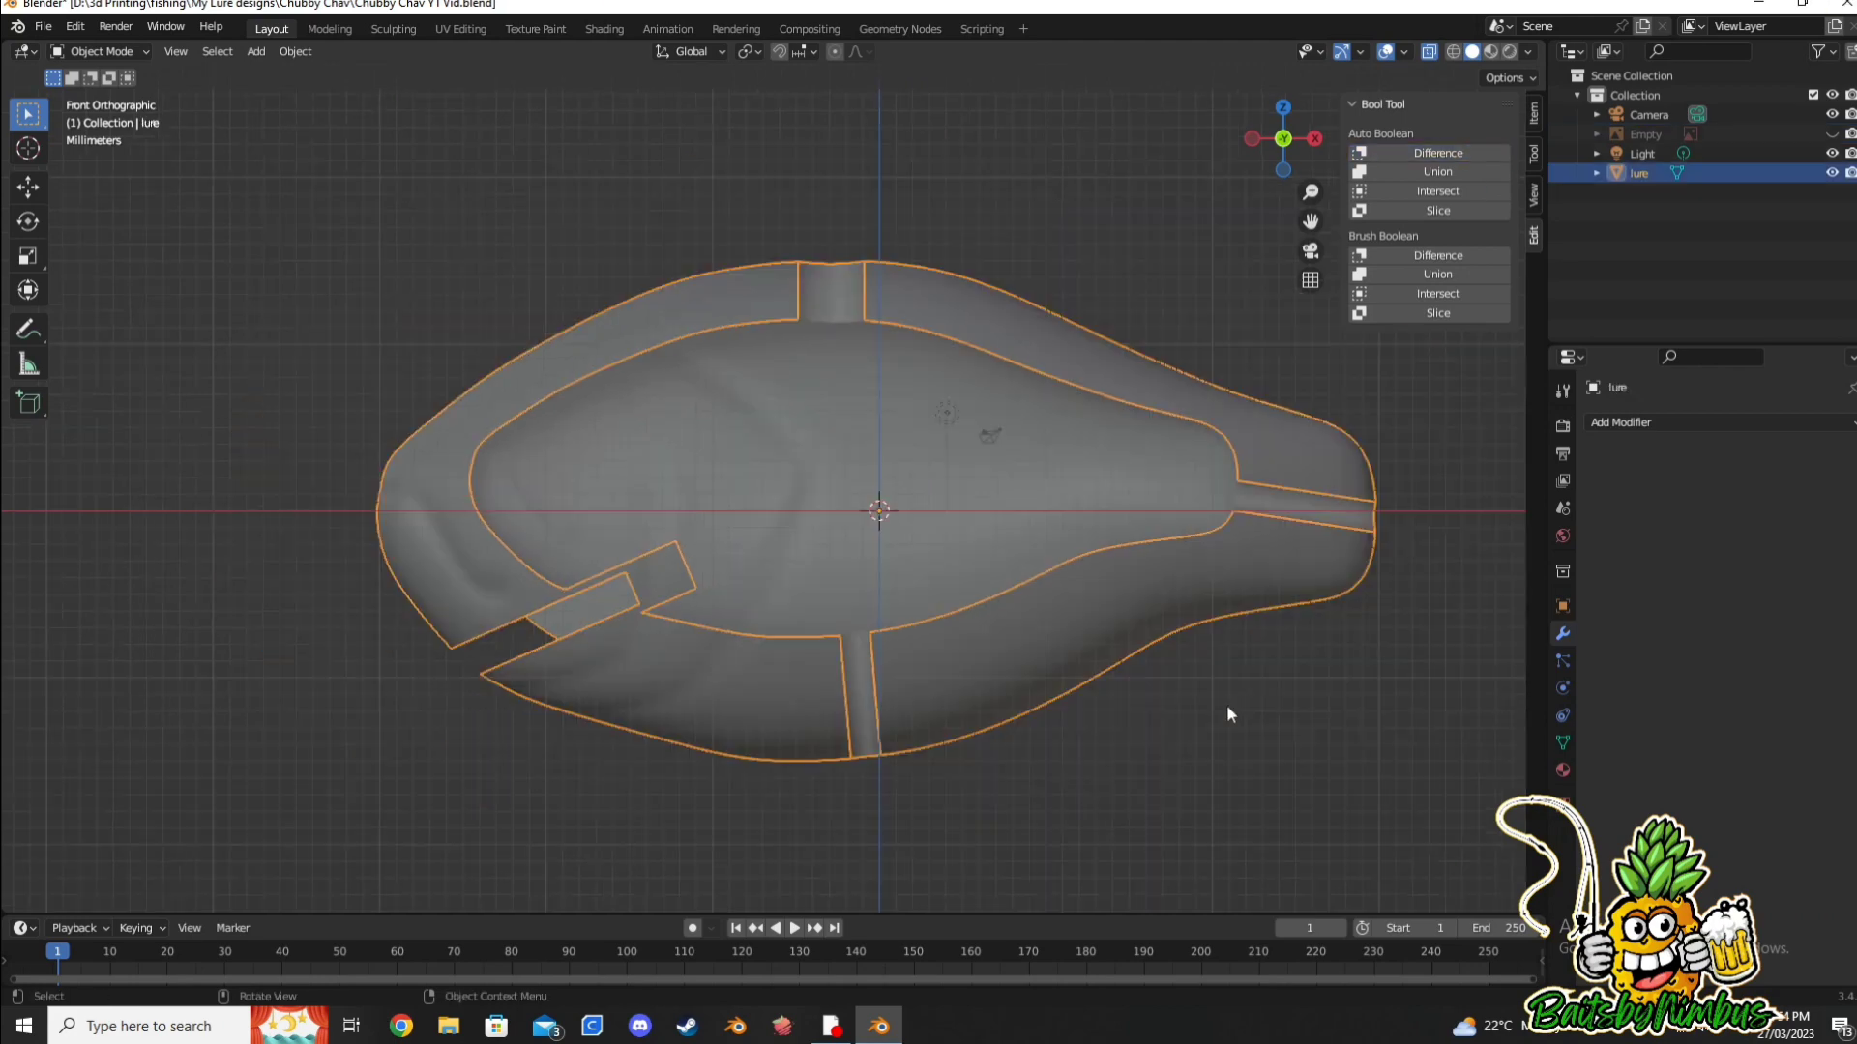
pyautogui.click(1428, 51)
pyautogui.moveTo(524, 746); pyautogui.dragTo(746, 486, button='middle')
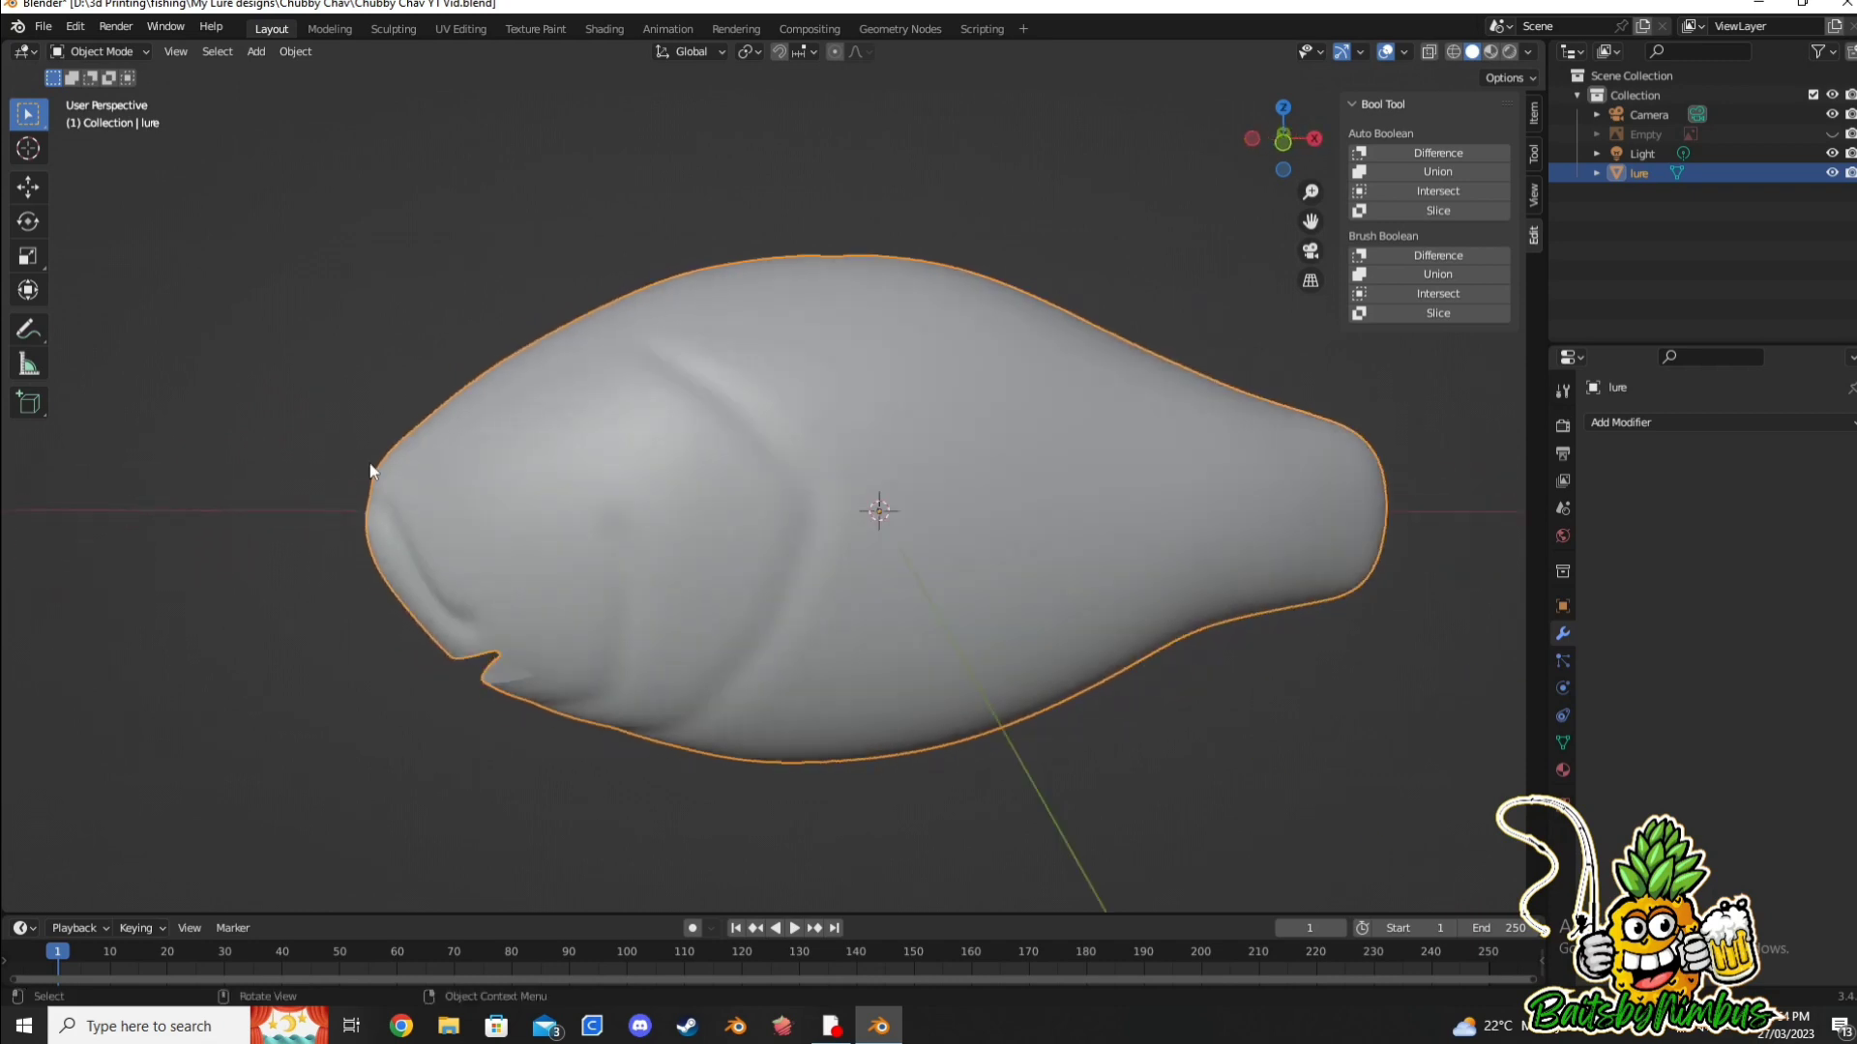
pyautogui.press('KP_1')
# Step: Apply all transforms to the lure and add a new cylinder at the centre
pyautogui.hotkey('shift', 'a')
pyautogui.press('Escape')
pyautogui.hotkey('ctrl', 'a')
pyautogui.click(782, 377)
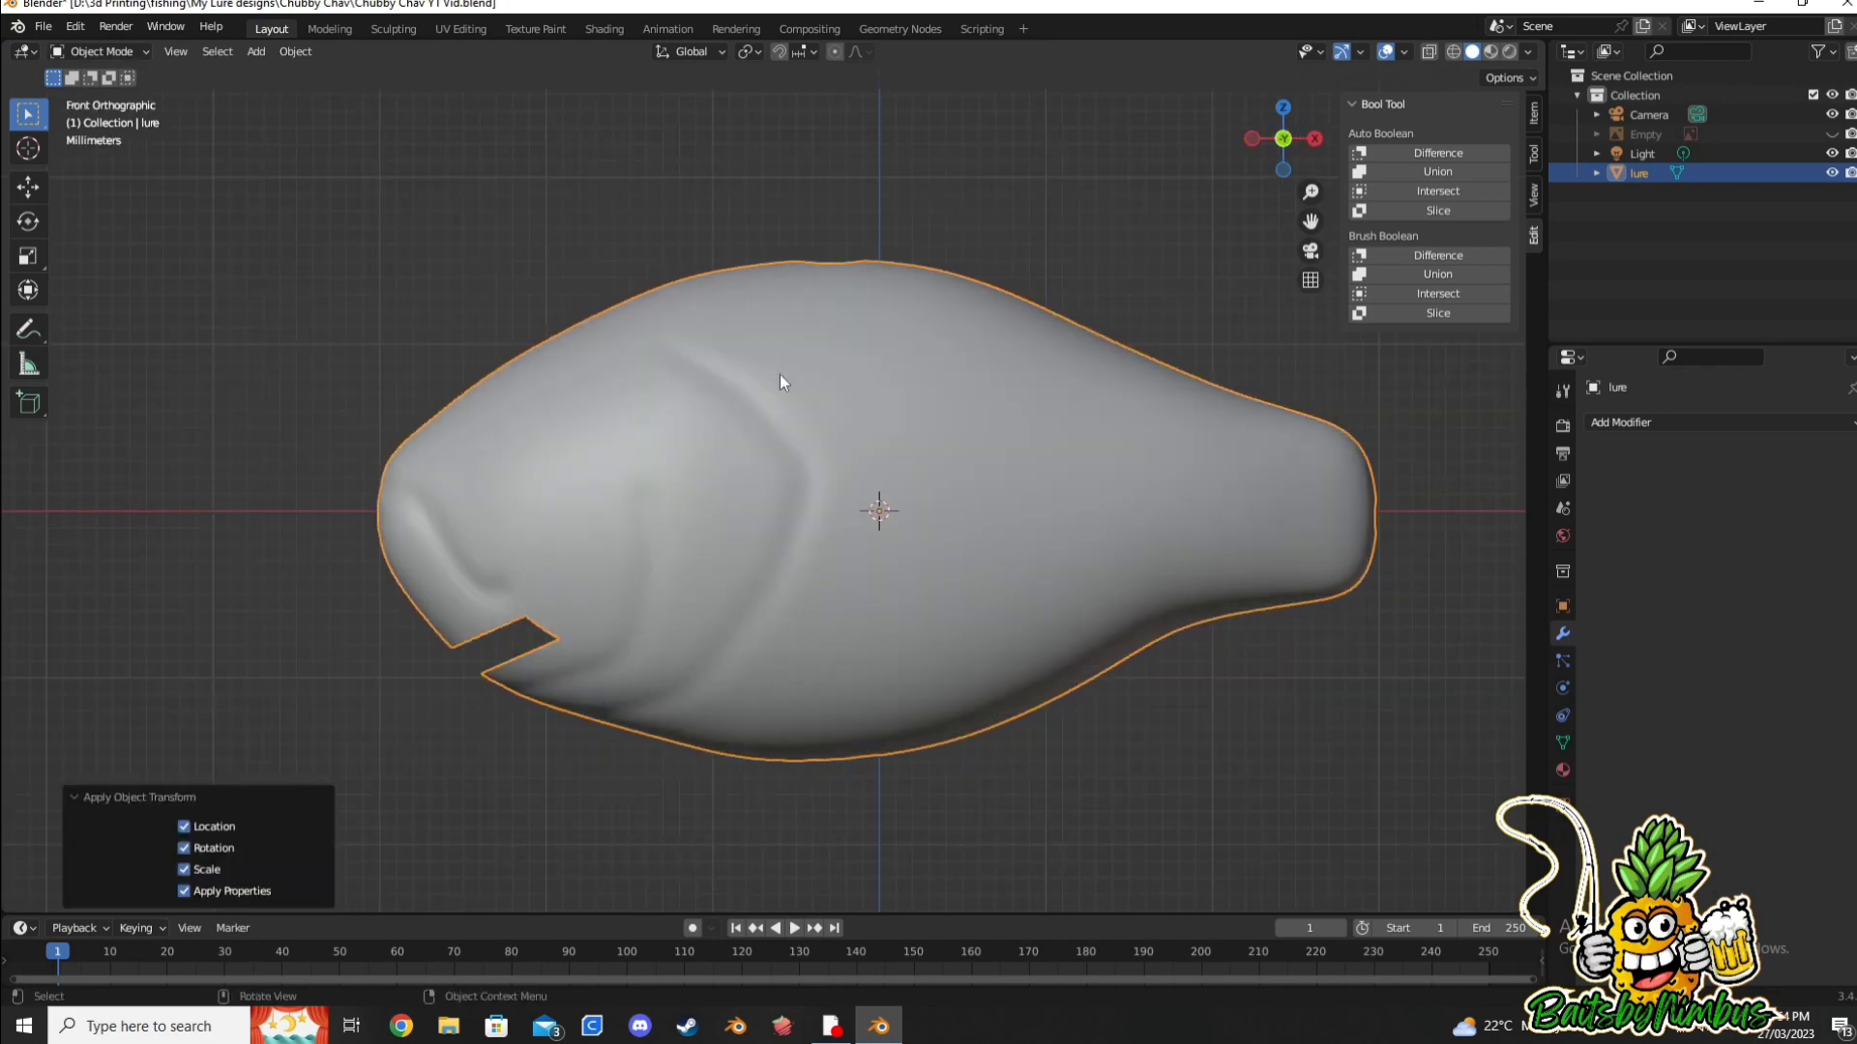
pyautogui.hotkey('shift', 'a')
pyautogui.click(774, 625)
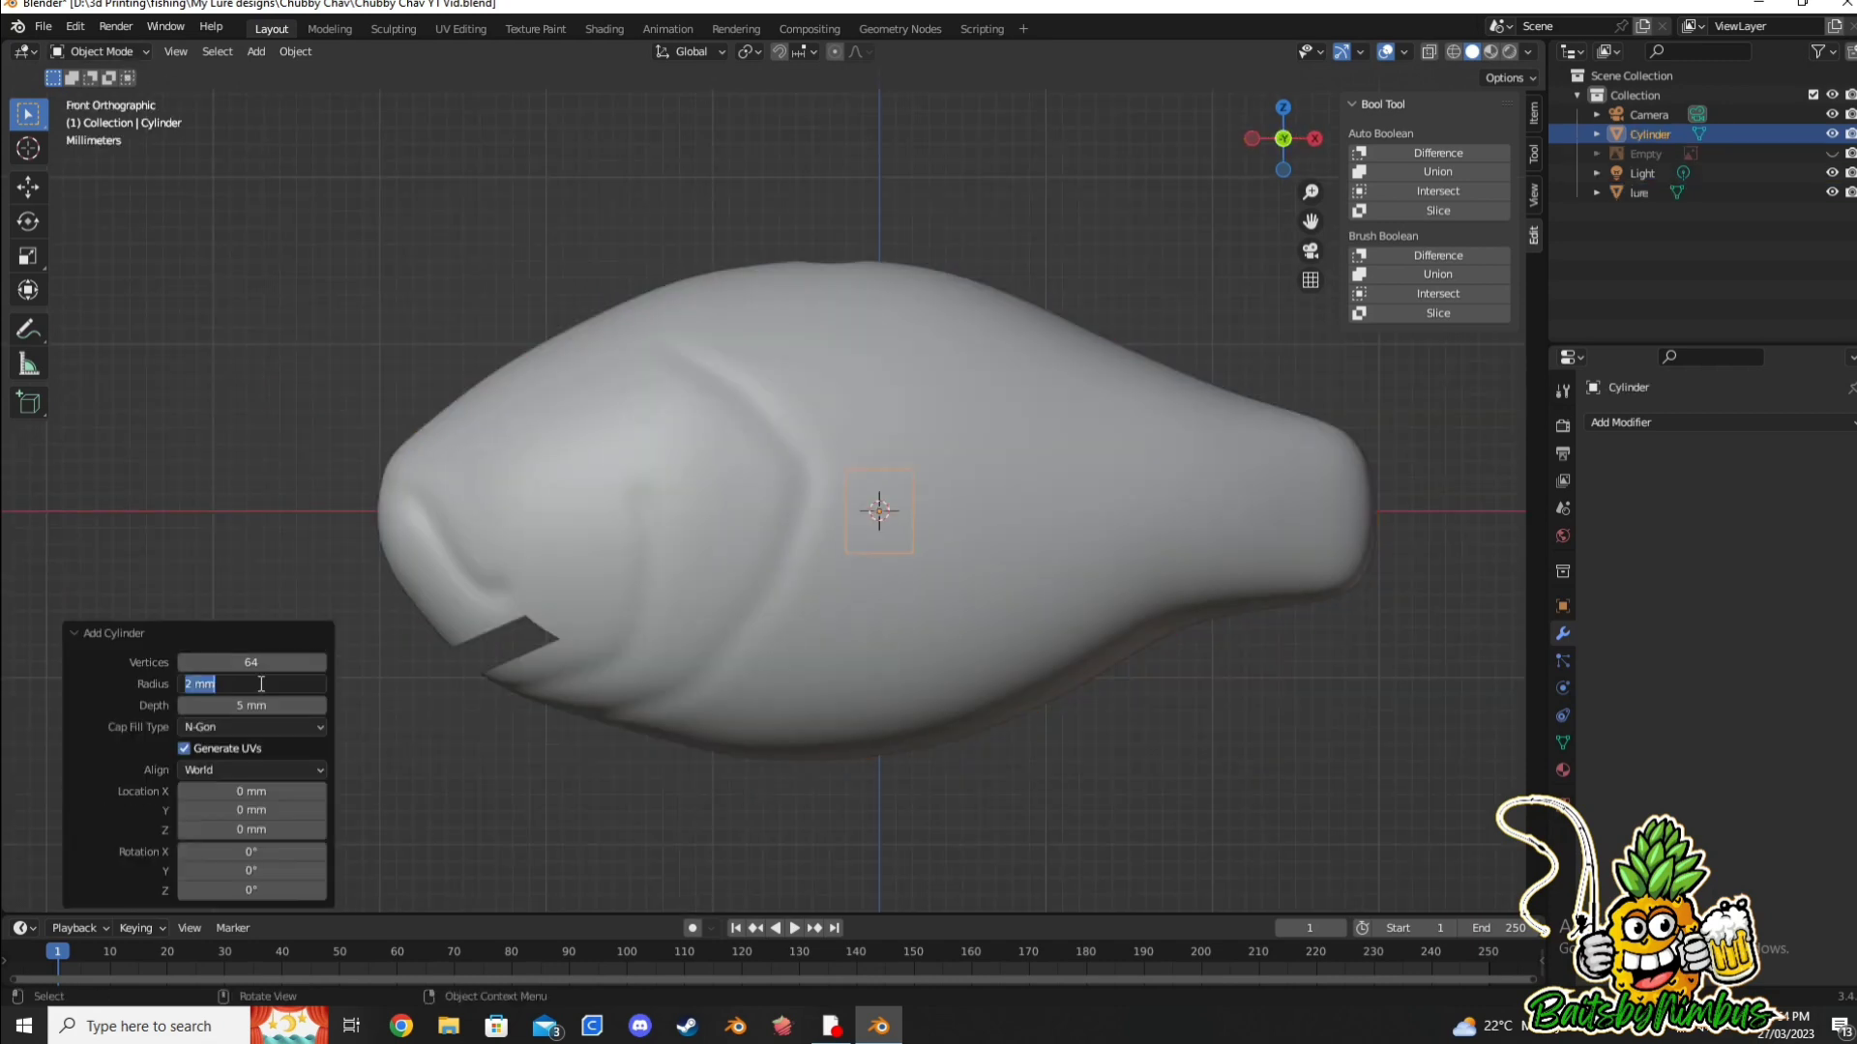
pyautogui.write('4')
# Step: Turn the cylinder 90° about X to face sideways and apply its rotation
pyautogui.click(1535, 114)
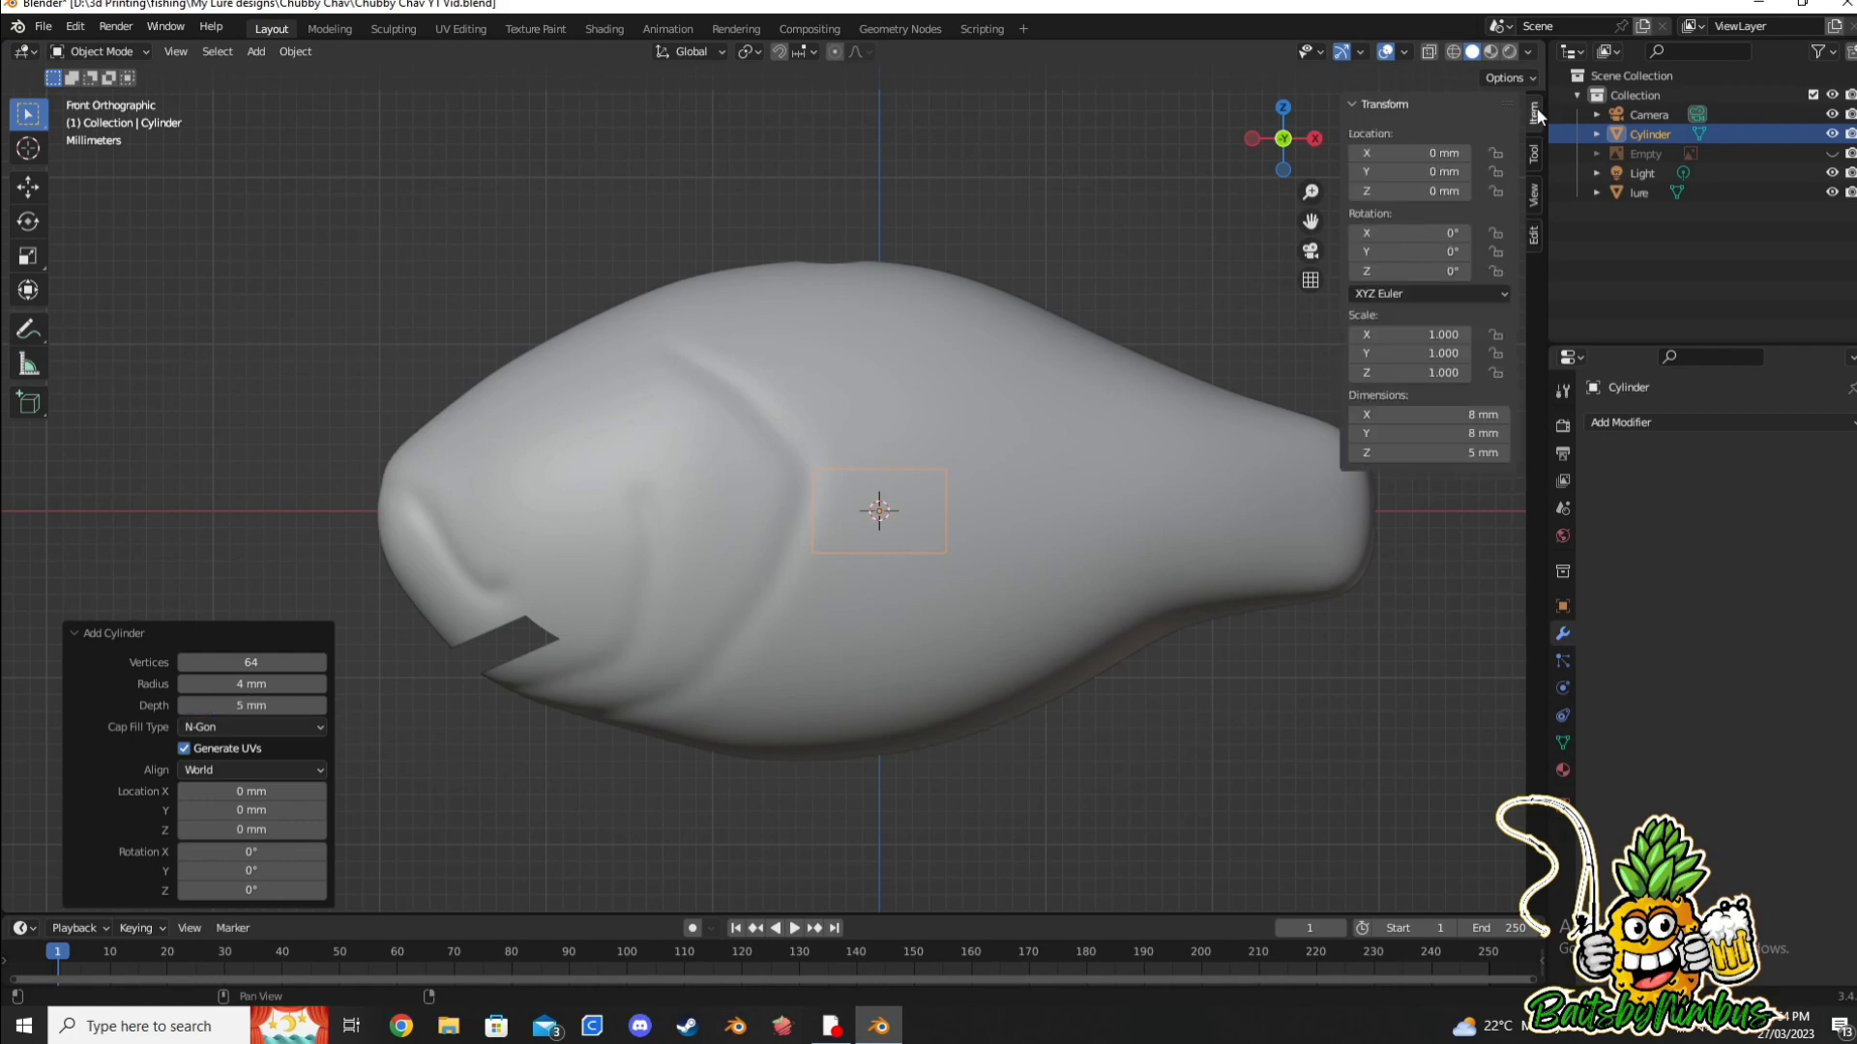
pyautogui.press('Tab')
pyautogui.hotkey('alt', 'z')
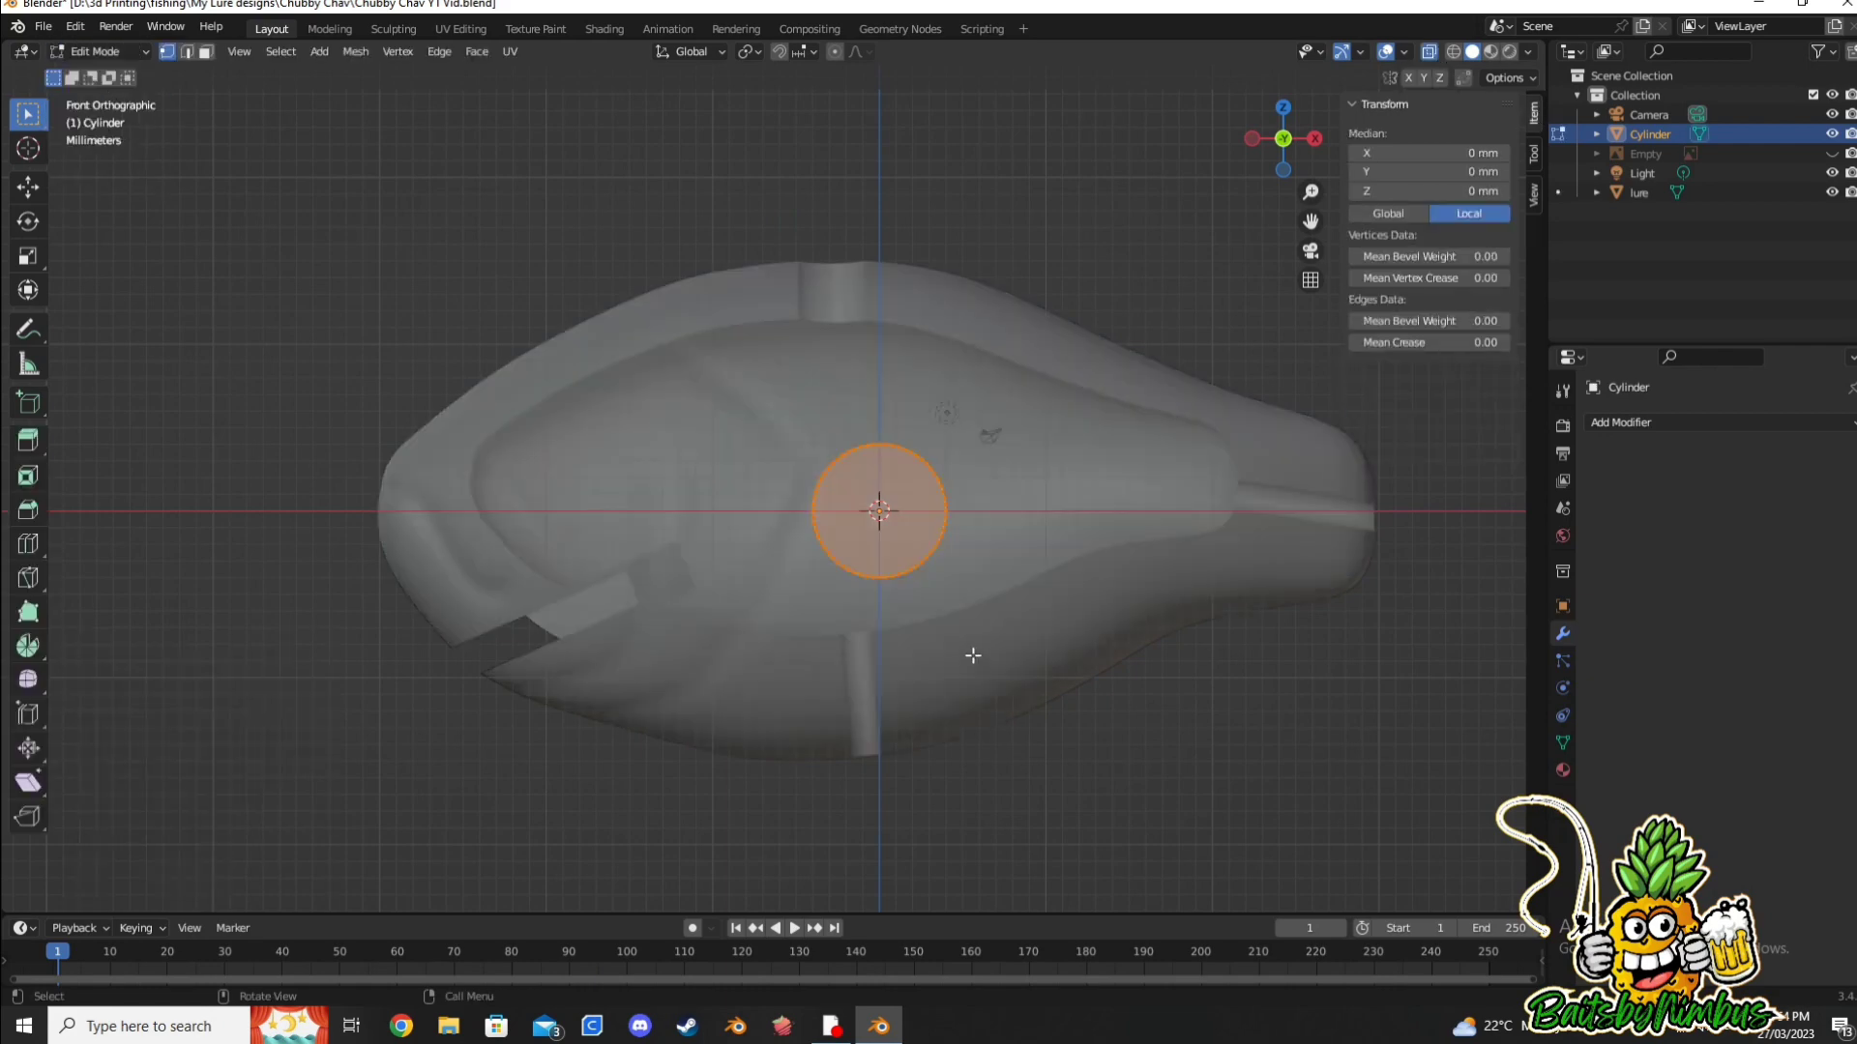
pyautogui.moveTo(974, 655); pyautogui.dragTo(1157, 709, button='middle')
pyautogui.press('g')
pyautogui.press('y')
pyautogui.click(1257, 600)
pyautogui.click(1651, 424)
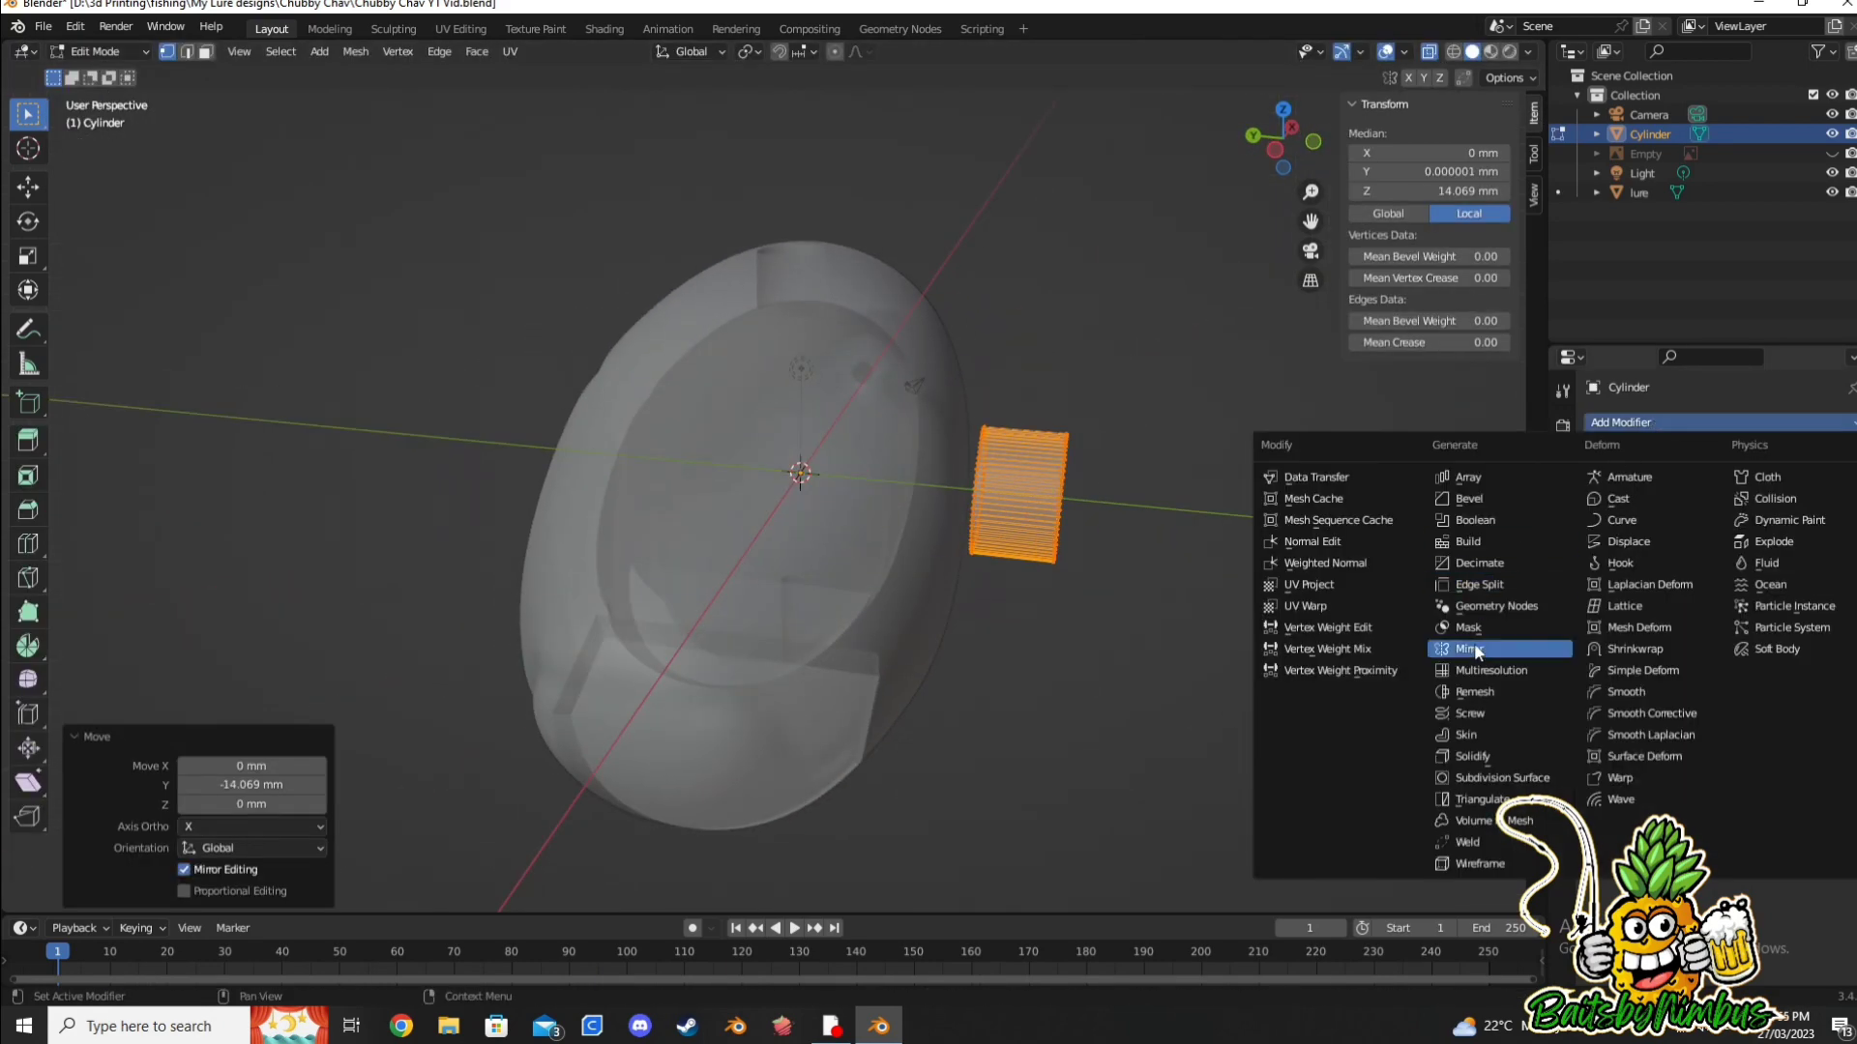
pyautogui.press('Tab')
pyautogui.hotkey('shift', 'a')
pyautogui.hotkey('ctrl', 'a')
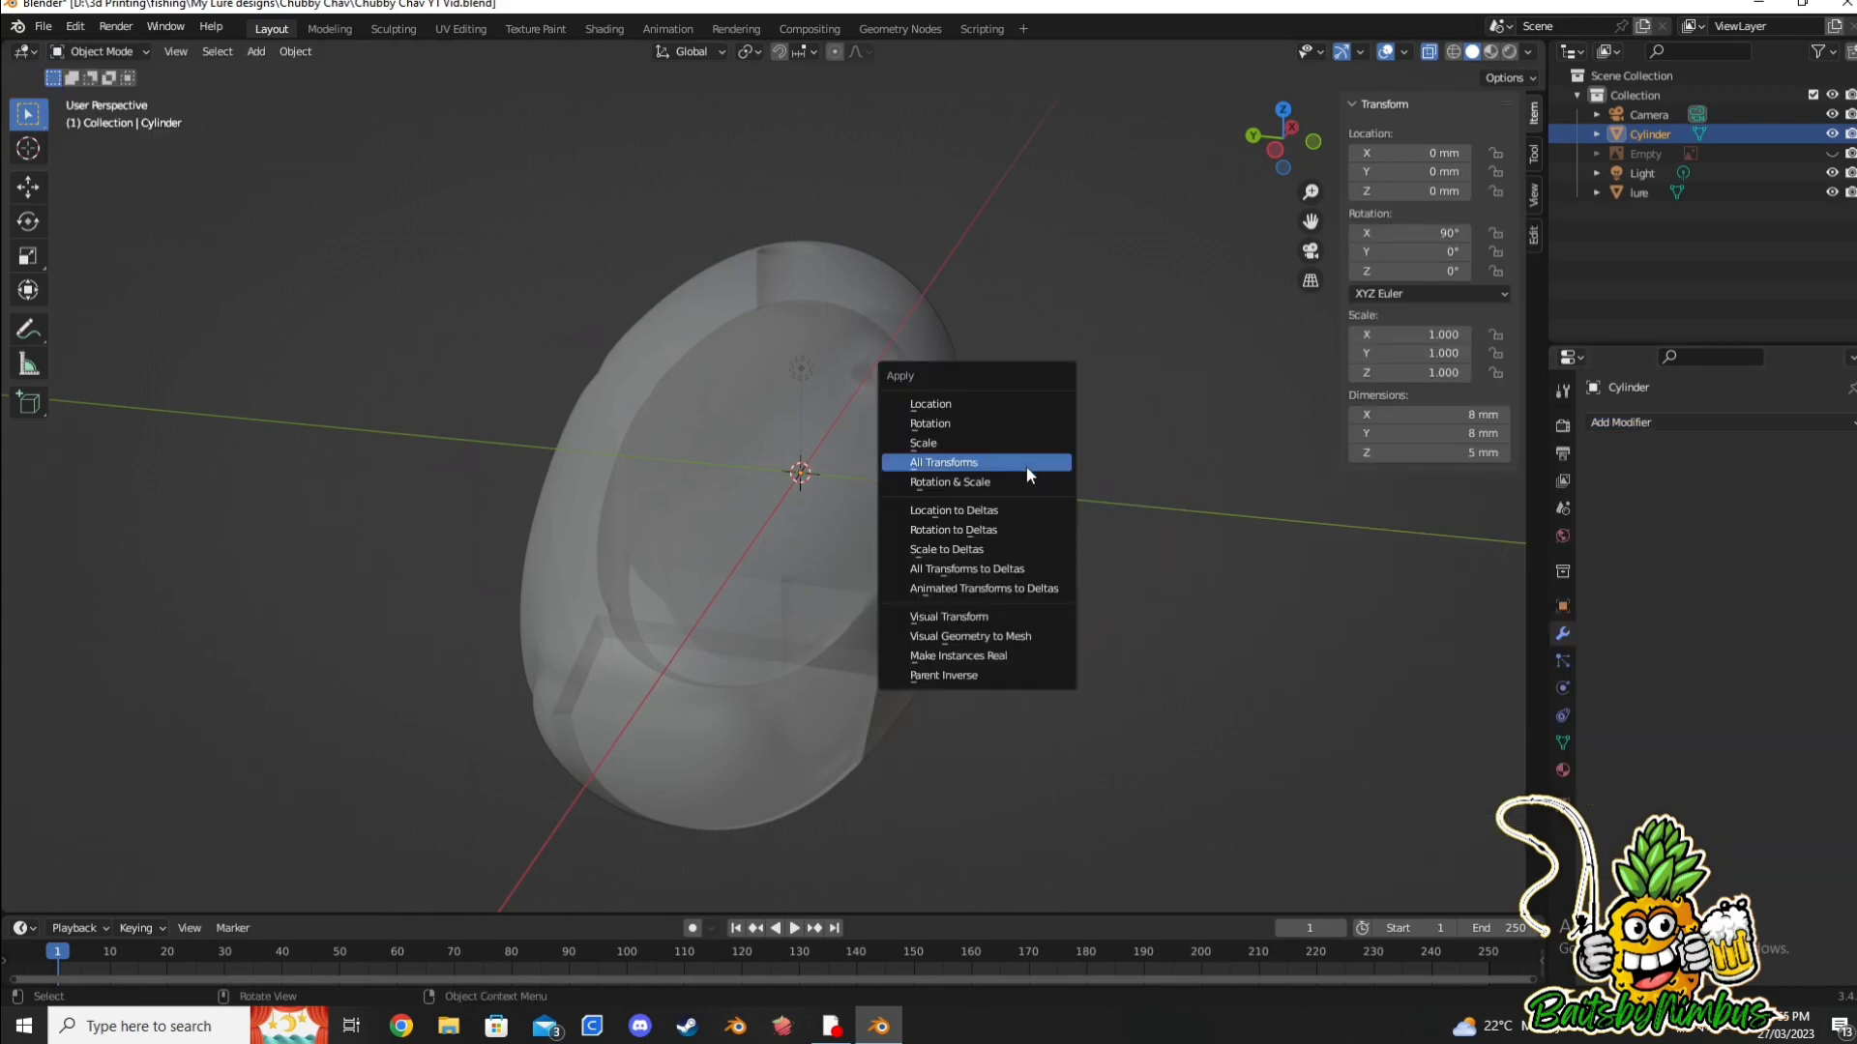
pyautogui.click(1006, 461)
# Step: Add a Mirror modifier on the Y axis only and place the cylinder over the sketched eye
pyautogui.click(1651, 422)
pyautogui.click(1388, 762)
pyautogui.click(1765, 483)
pyautogui.click(1716, 483)
pyautogui.press('Tab')
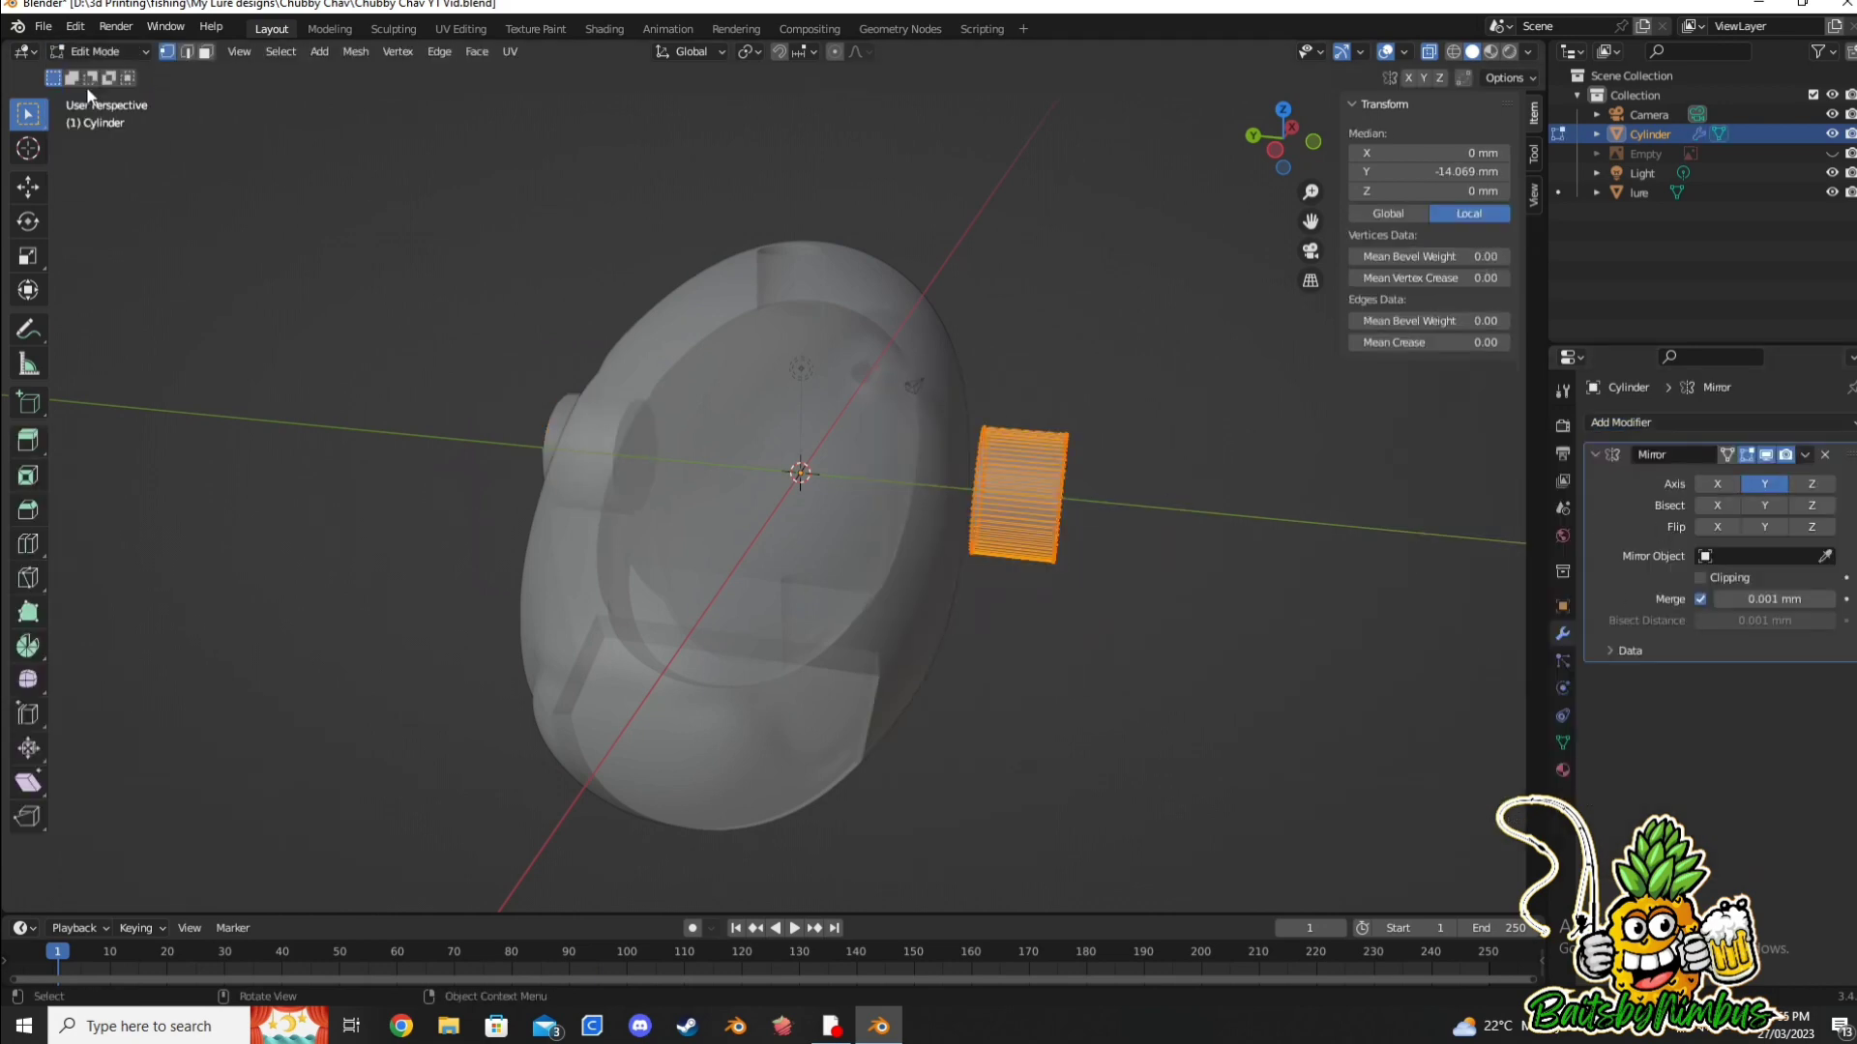
pyautogui.press('KP_1')
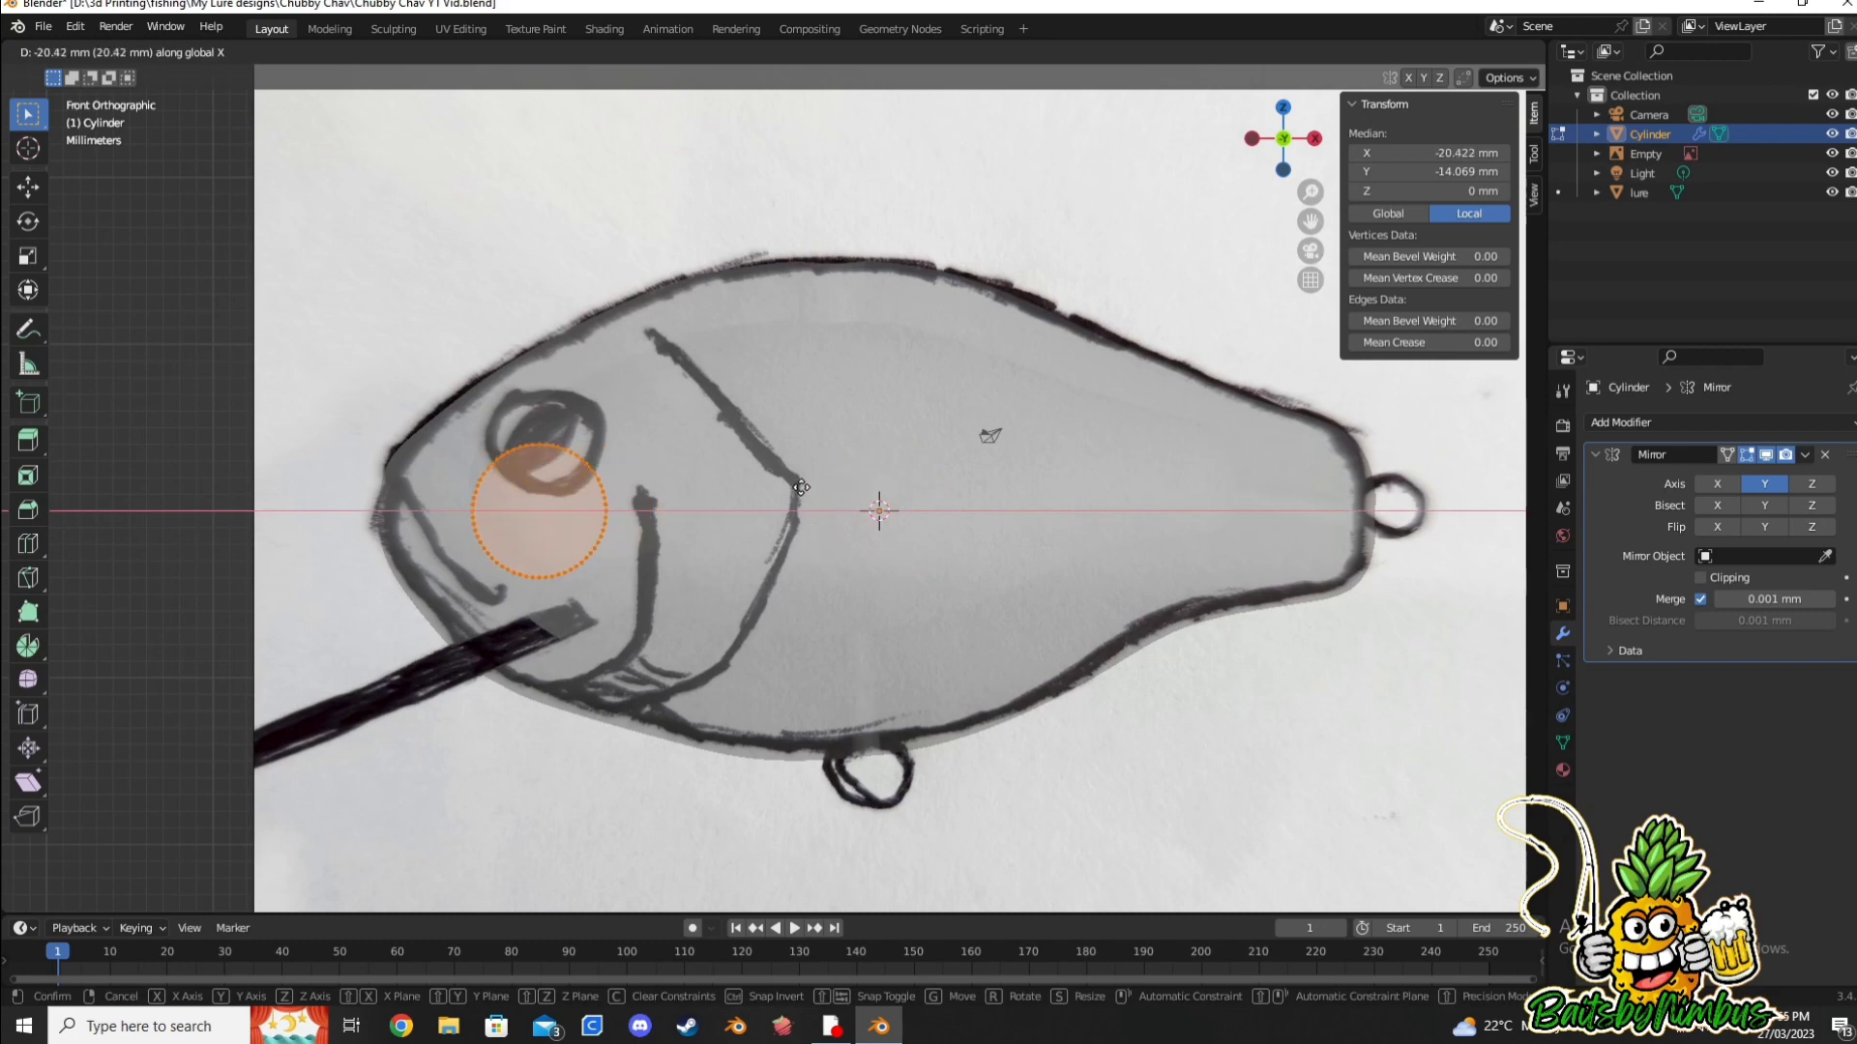
pyautogui.click(801, 488)
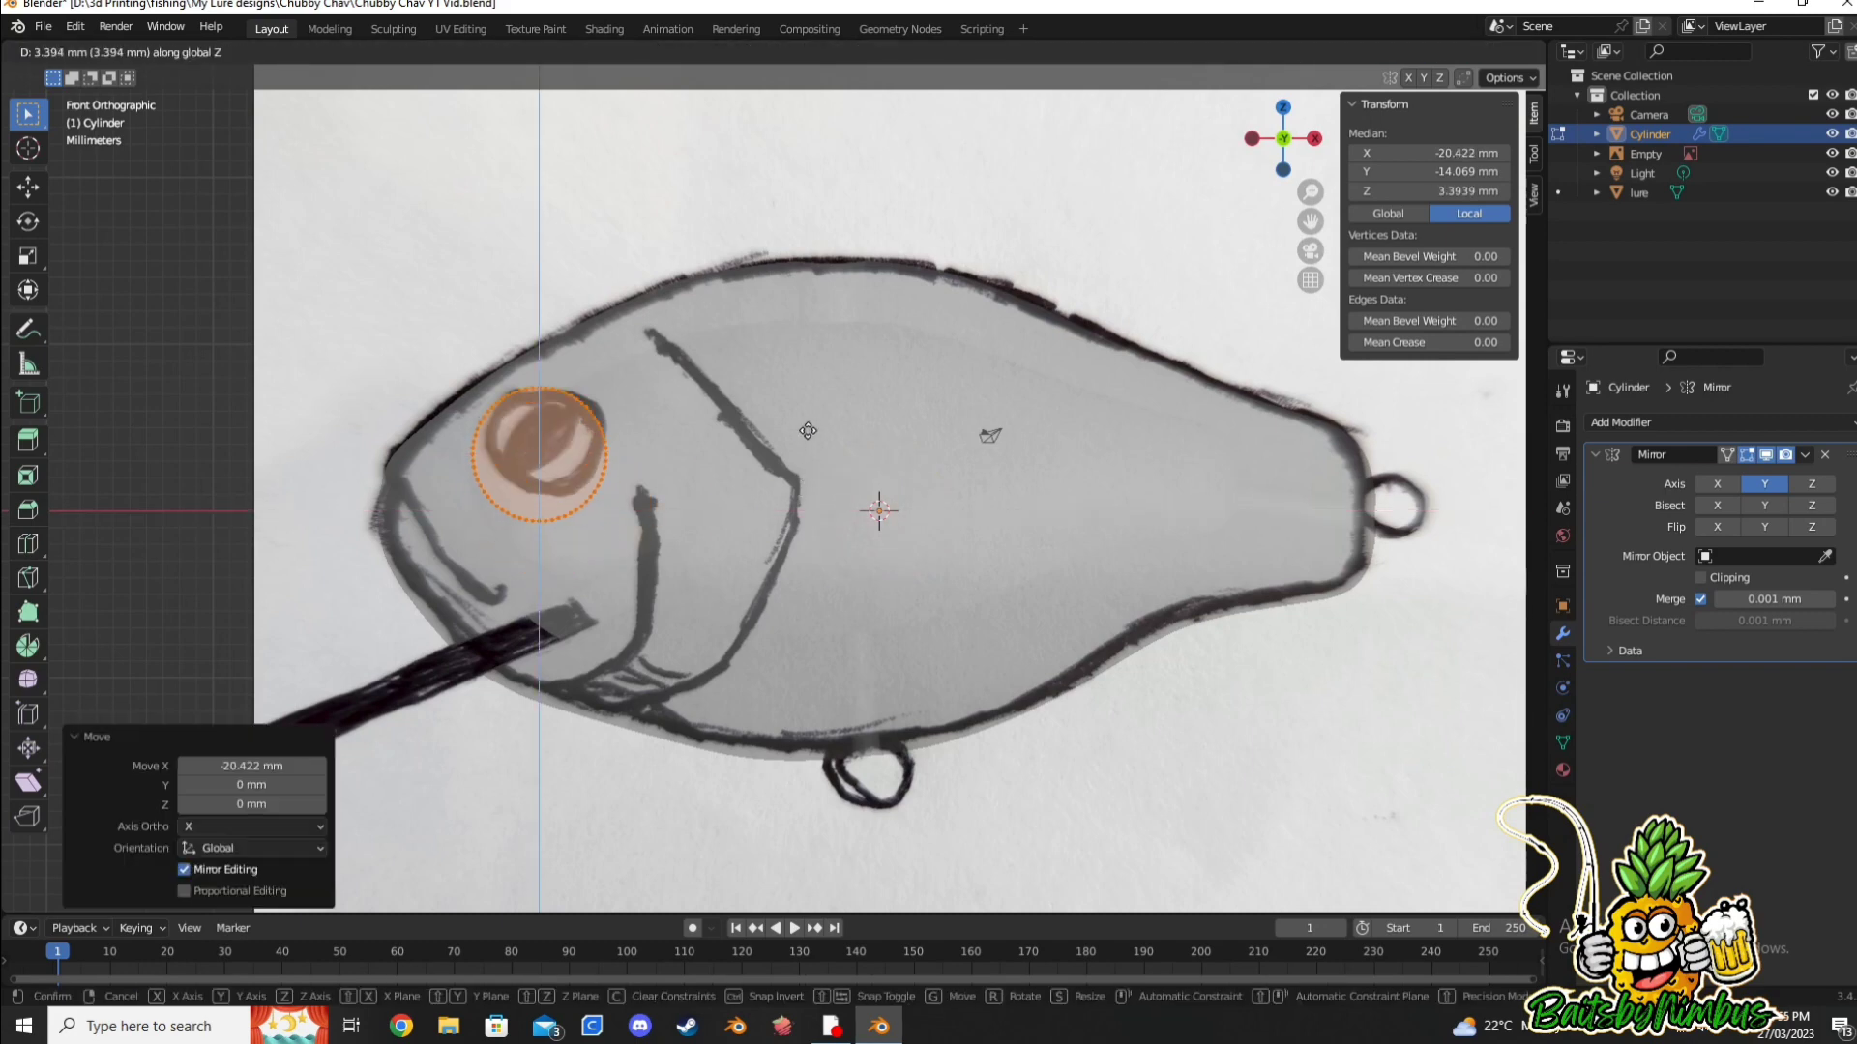
# Step: Hide the sketch, pull the cylinder along Y against the head, and angle it 17.5°
pyautogui.click(1830, 155)
pyautogui.press('KP_3')
pyautogui.press('KP_7')
pyautogui.press('g')
pyautogui.press('y')
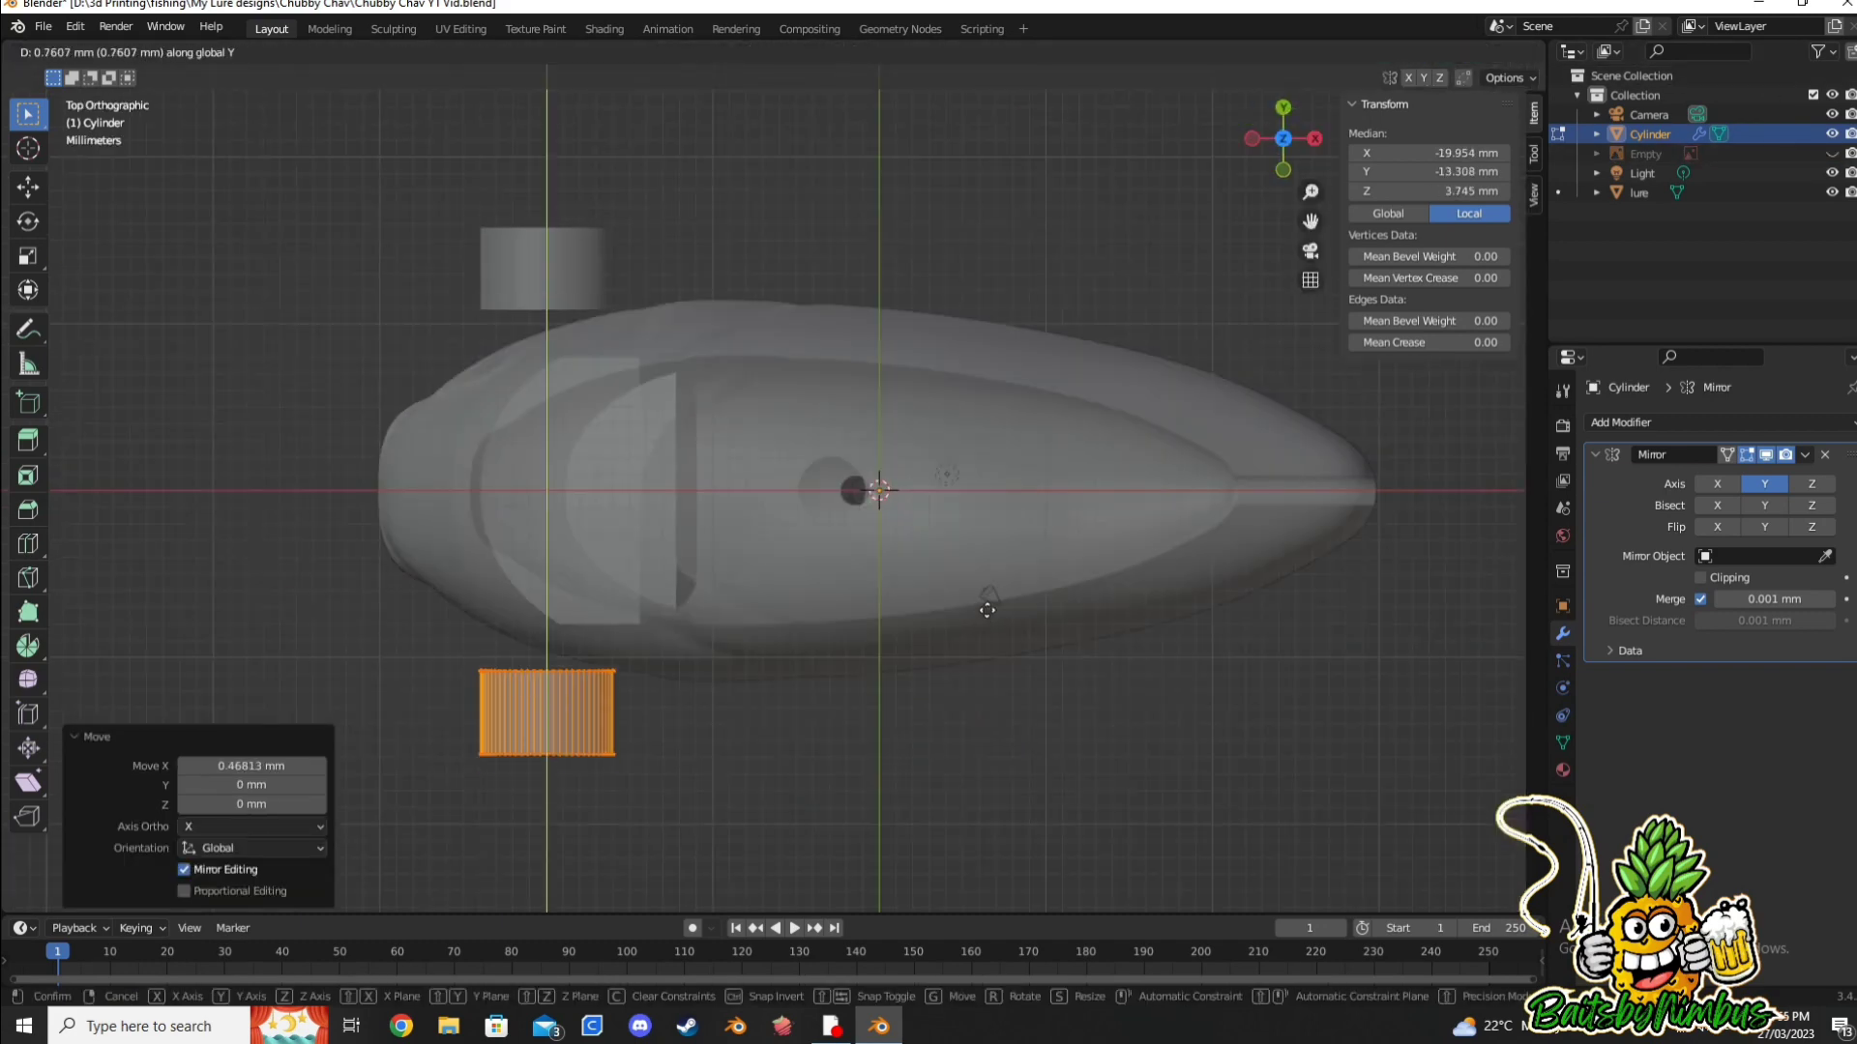
pyautogui.click(374, 654)
pyautogui.press('r')
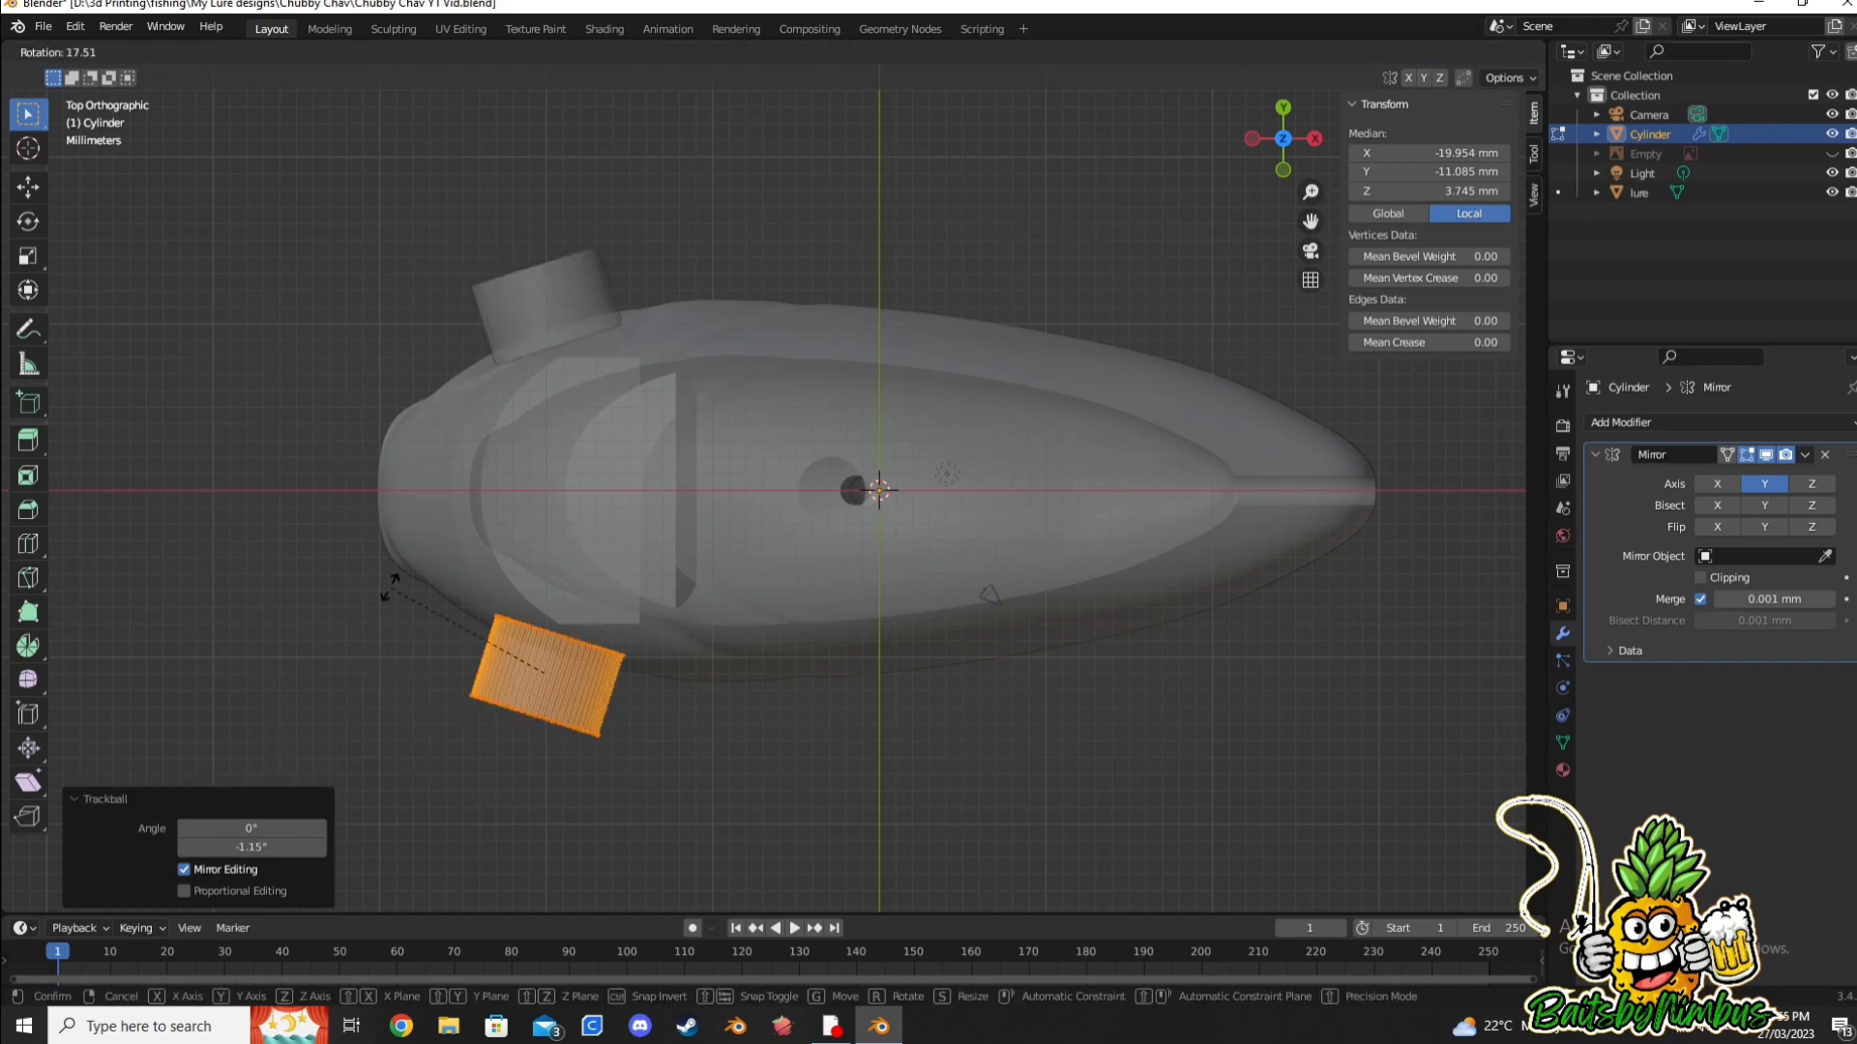
pyautogui.click(387, 588)
pyautogui.moveTo(386, 587); pyautogui.dragTo(580, 368, button='middle')
# Step: Fine-tune the cylinder's depth into the head along Y, then select it together with the lure
pyautogui.press('r')
pyautogui.press('r')
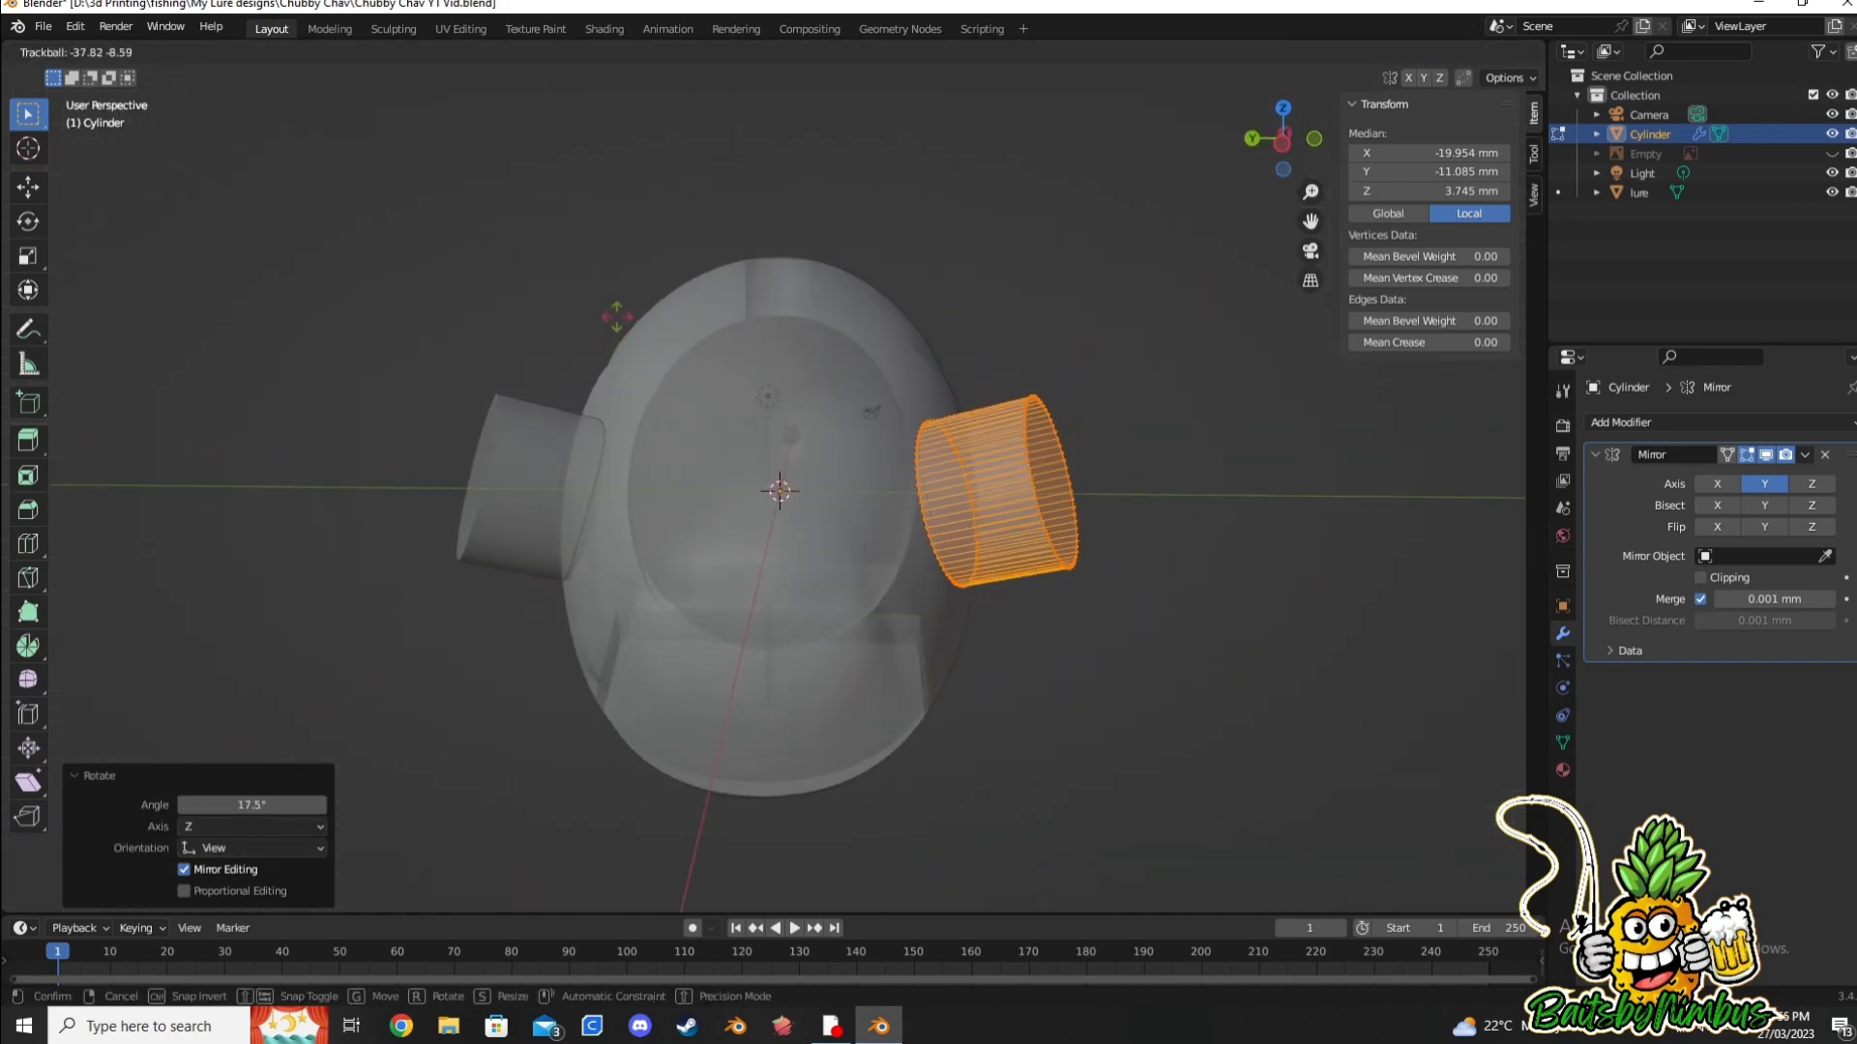
pyautogui.press('Escape')
pyautogui.press('g')
pyautogui.press('y')
pyautogui.click(1057, 675)
pyautogui.moveTo(1057, 675)
pyautogui.mouseDown(button='middle')
pyautogui.moveTo(1045, 643)
pyautogui.moveTo(1083, 676)
pyautogui.moveTo(1284, 613)
pyautogui.moveTo(1090, 671)
pyautogui.moveTo(1048, 671)
pyautogui.moveTo(1078, 630)
pyautogui.moveTo(1025, 619)
pyautogui.mouseUp(button='middle')
pyautogui.press('g')
pyautogui.press('y')
pyautogui.click(1049, 671)
pyautogui.press('Tab')
pyautogui.keyDown('shift'); pyautogui.click(957, 324); pyautogui.keyUp('shift')
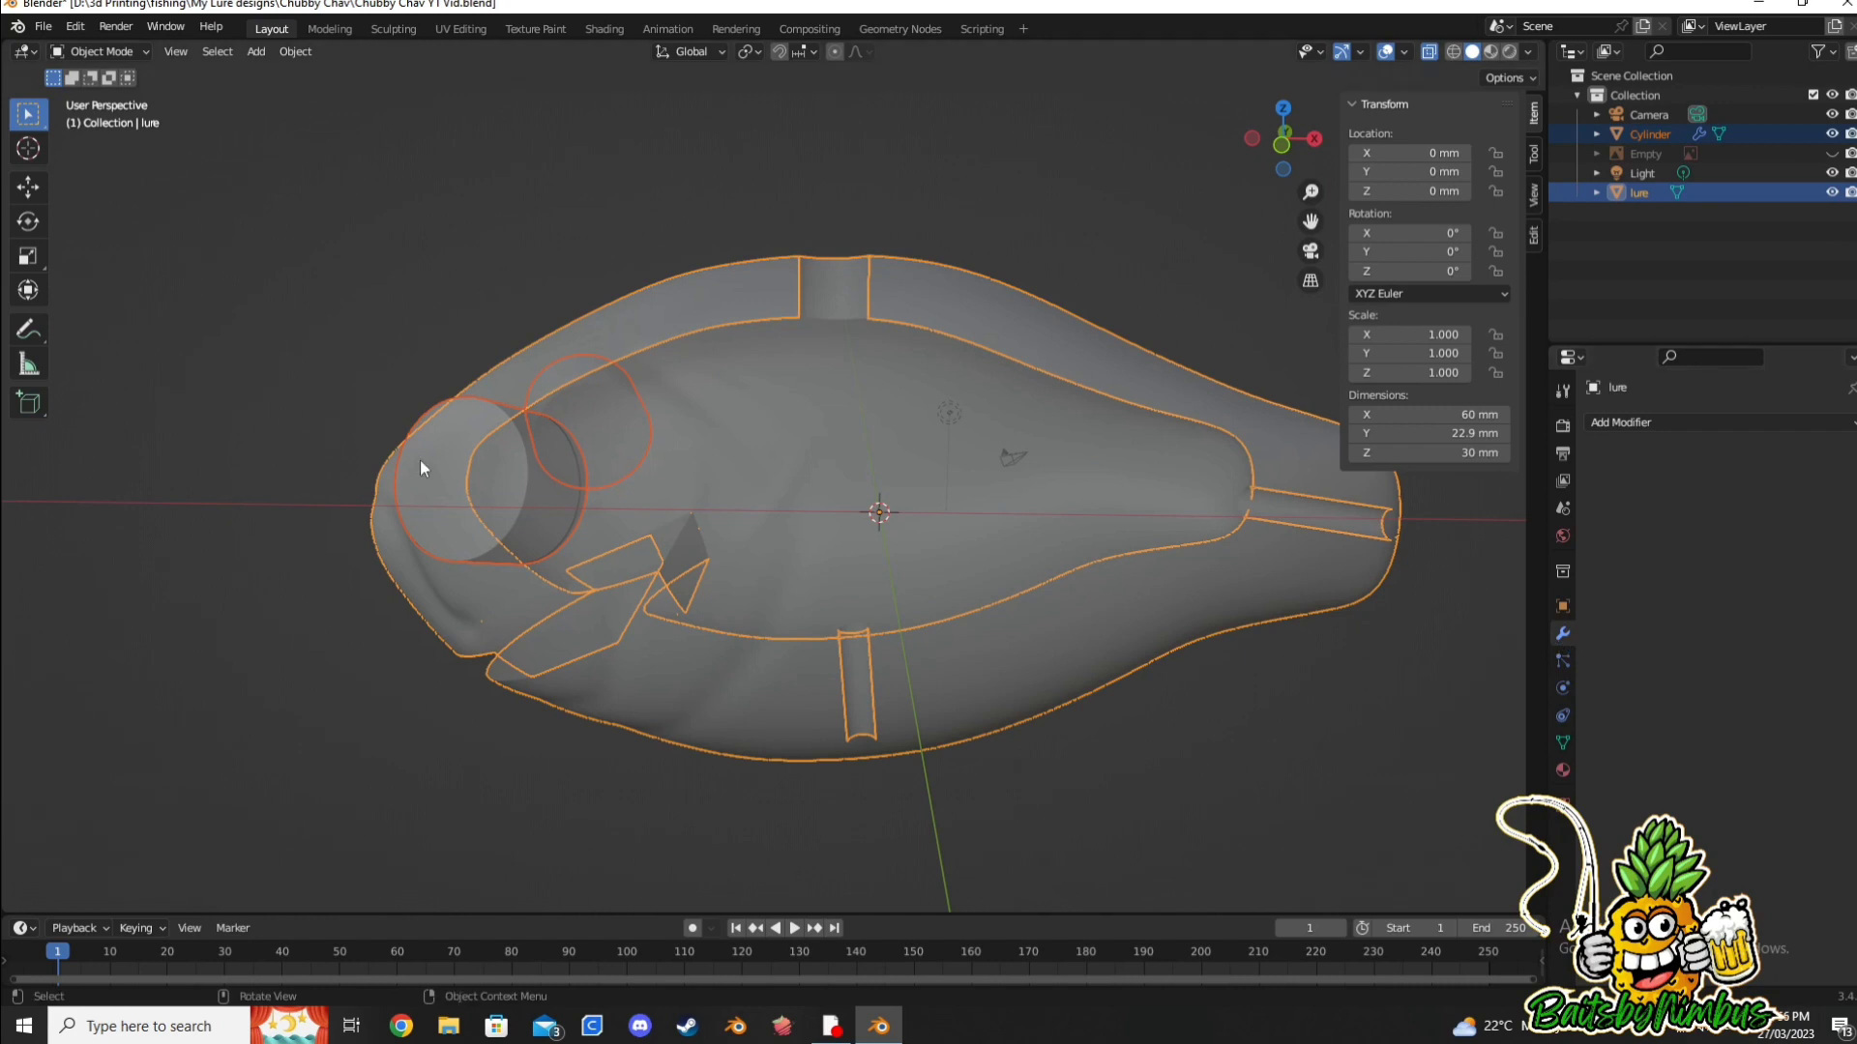
# Step: Cut the eye sockets into the lure with the Bool Tool Difference
pyautogui.click(1534, 236)
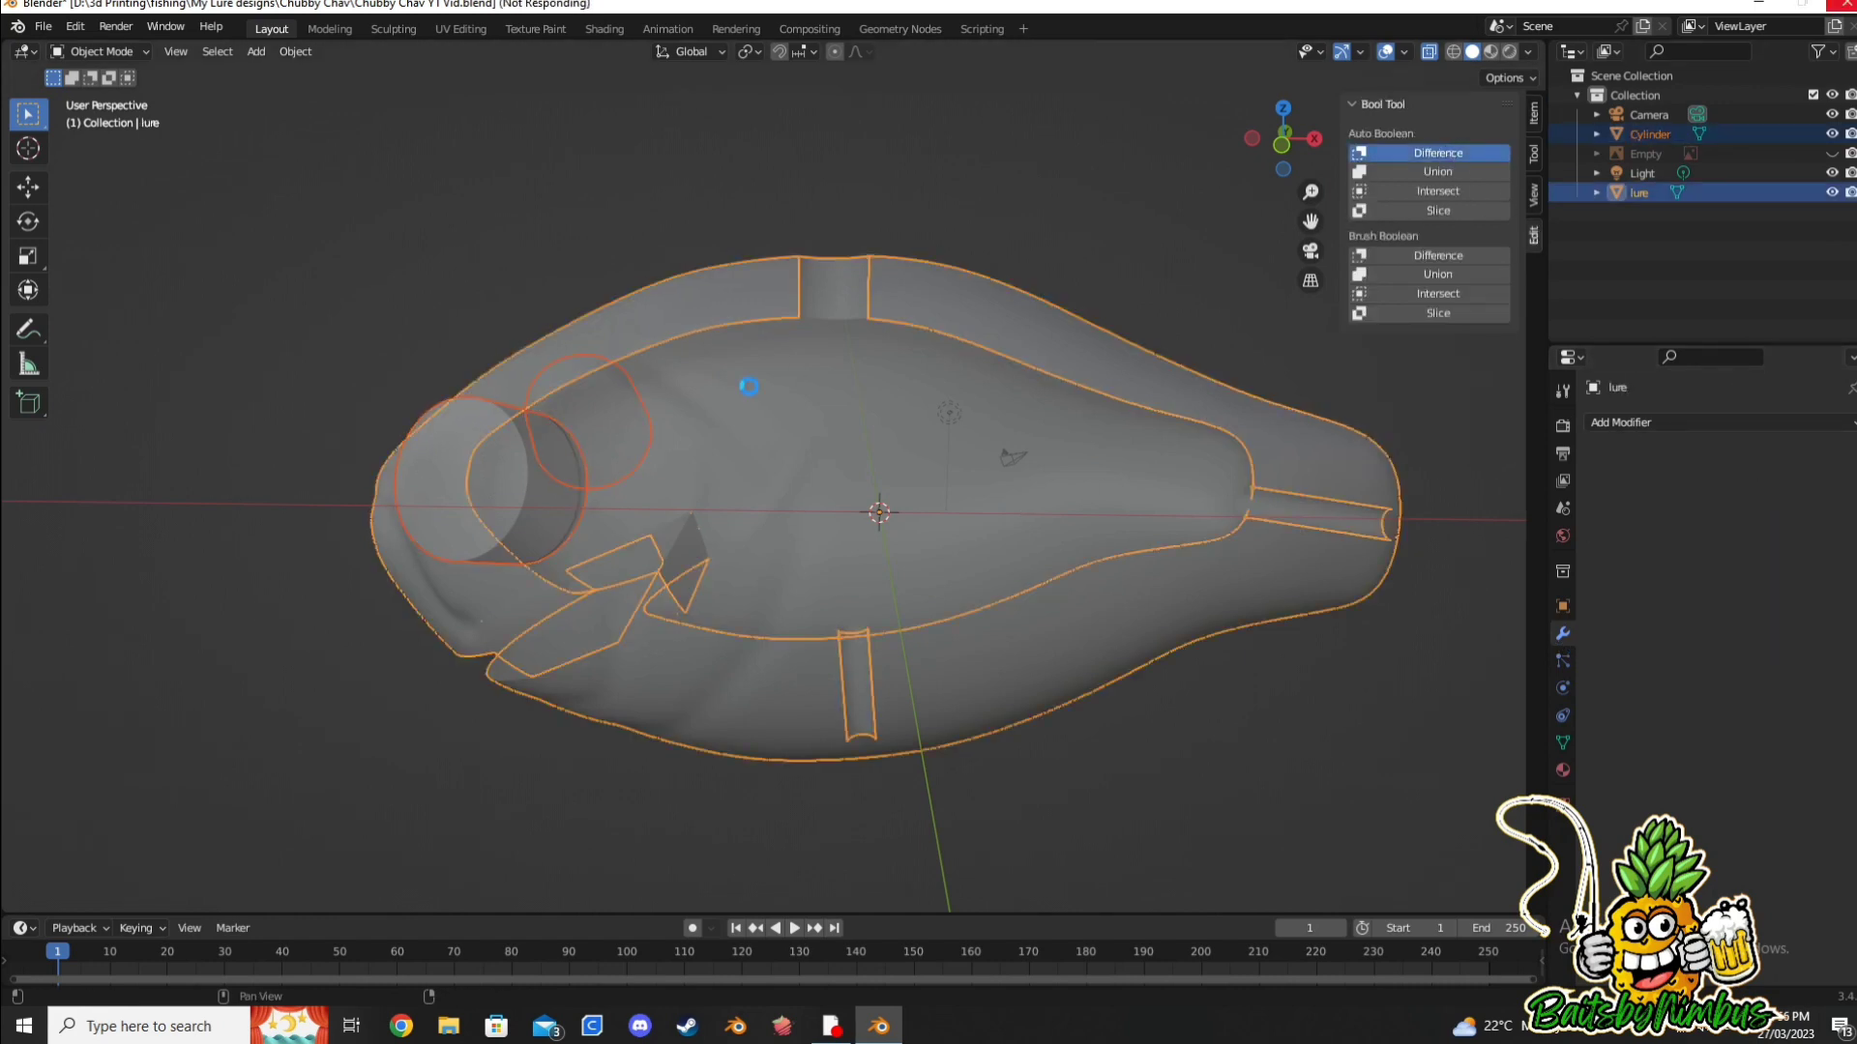
pyautogui.moveTo(751, 393)
pyautogui.keyDown('alt'); pyautogui.mouseDown(button='middle')
pyautogui.moveTo(801, 228)
pyautogui.moveTo(828, 596)
pyautogui.moveTo(1012, 600)
pyautogui.moveTo(787, 609)
pyautogui.moveTo(584, 476)
pyautogui.moveTo(203, 501)
pyautogui.moveTo(377, 594)
pyautogui.moveTo(982, 758)
pyautogui.moveTo(944, 549)
pyautogui.mouseUp(button='middle'); pyautogui.keyUp('alt')
pyautogui.press('KP_1')
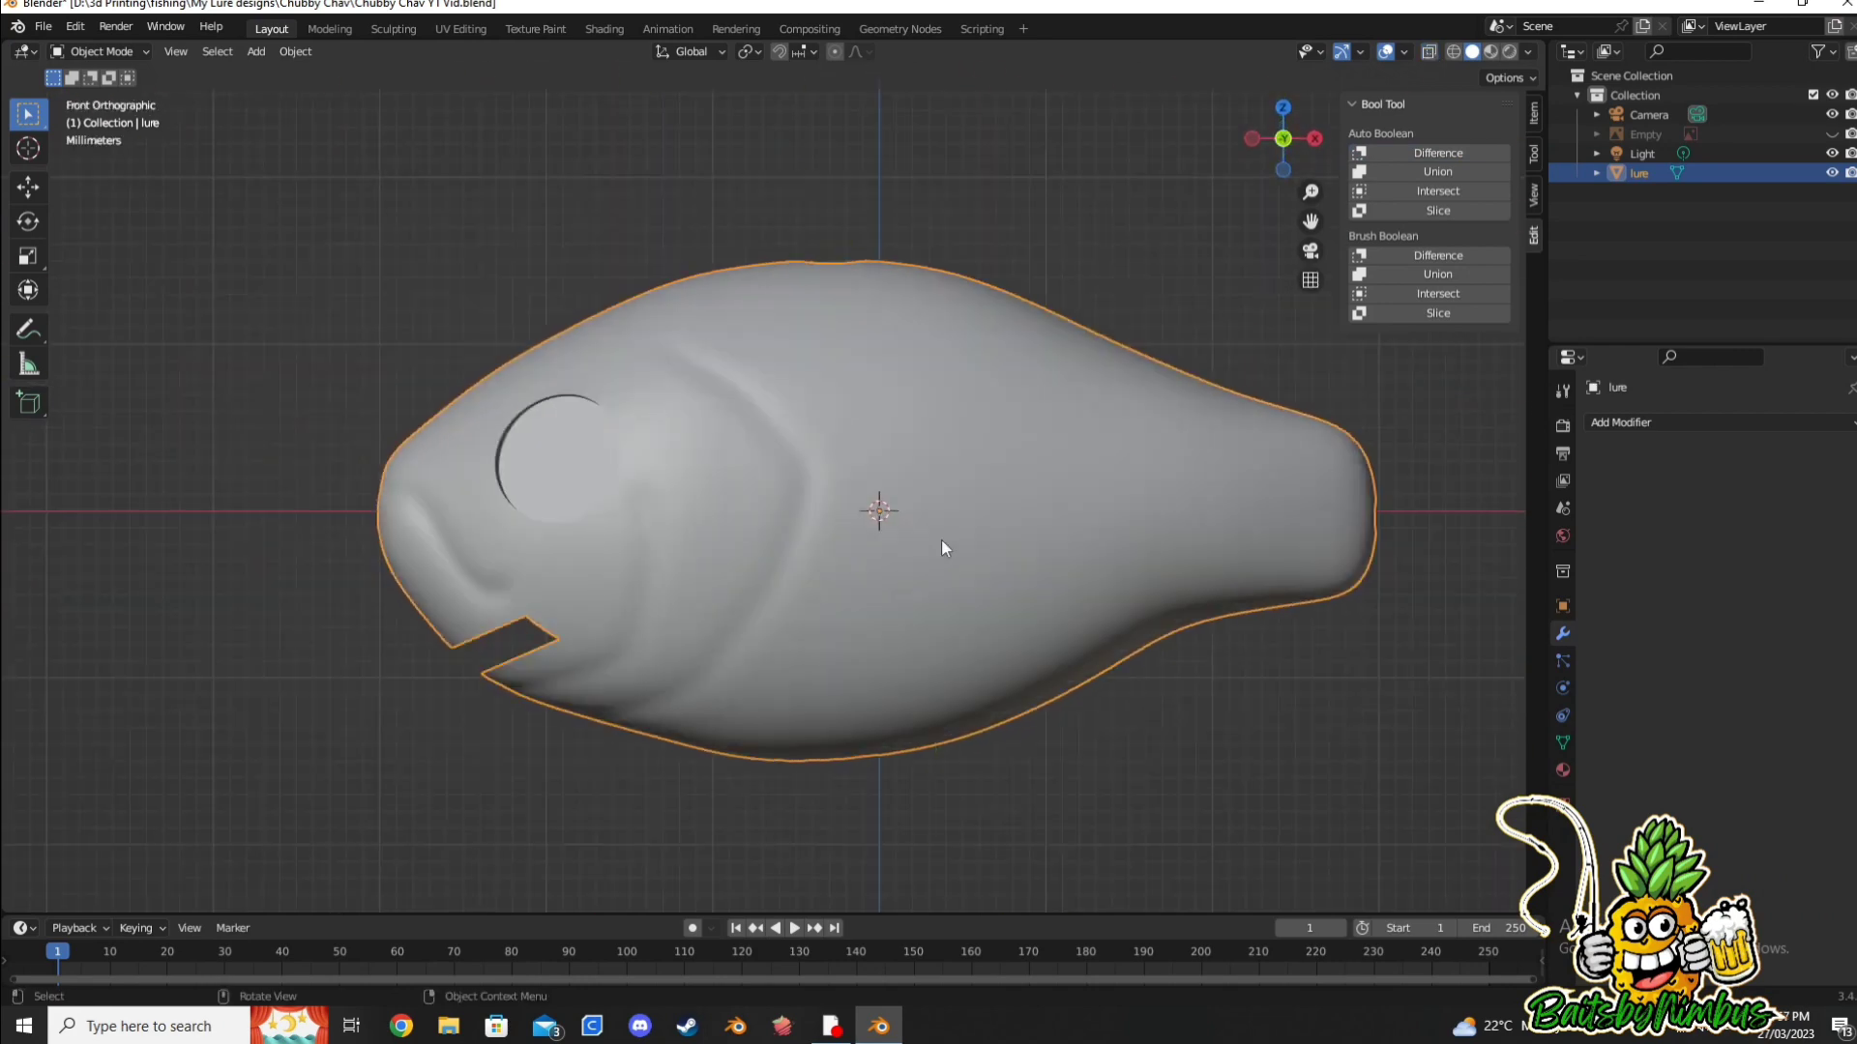
# Step: Save the project as a new copy named 'YT Chav Fin'
pyautogui.click(43, 26)
pyautogui.click(80, 166)
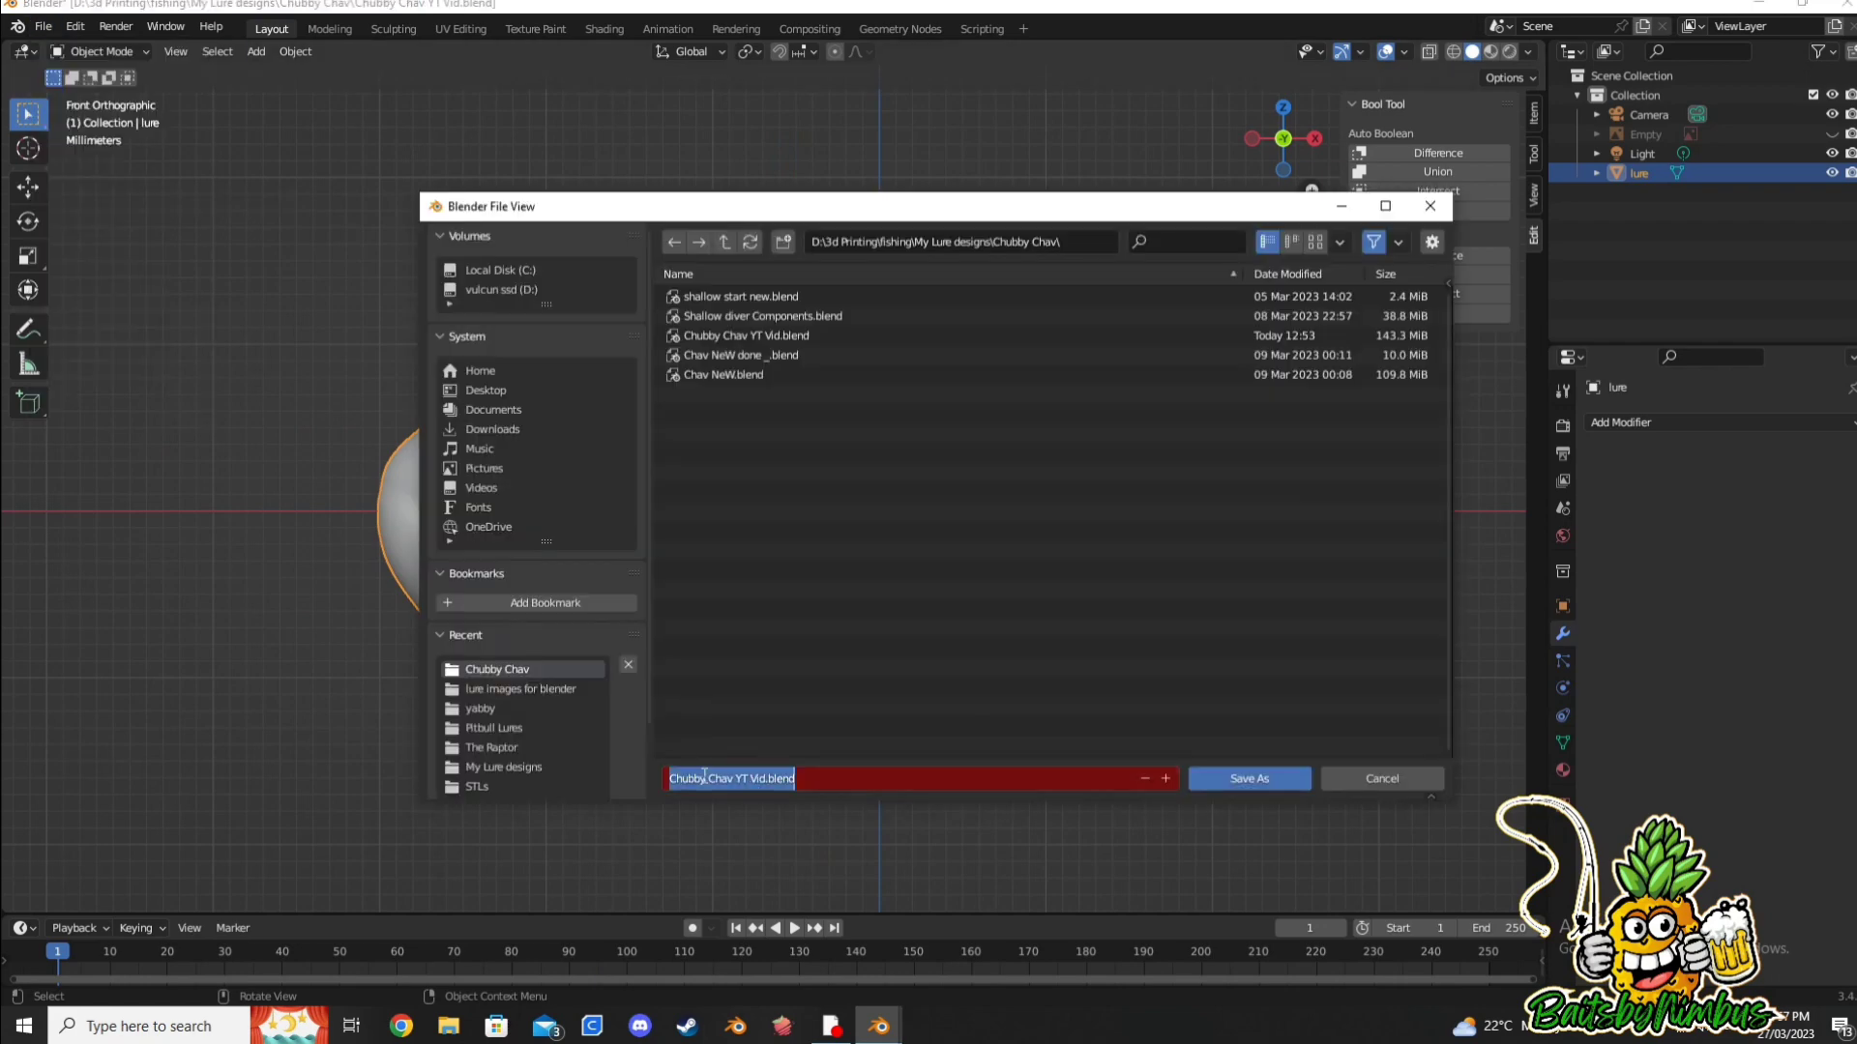
pyautogui.click(1249, 778)
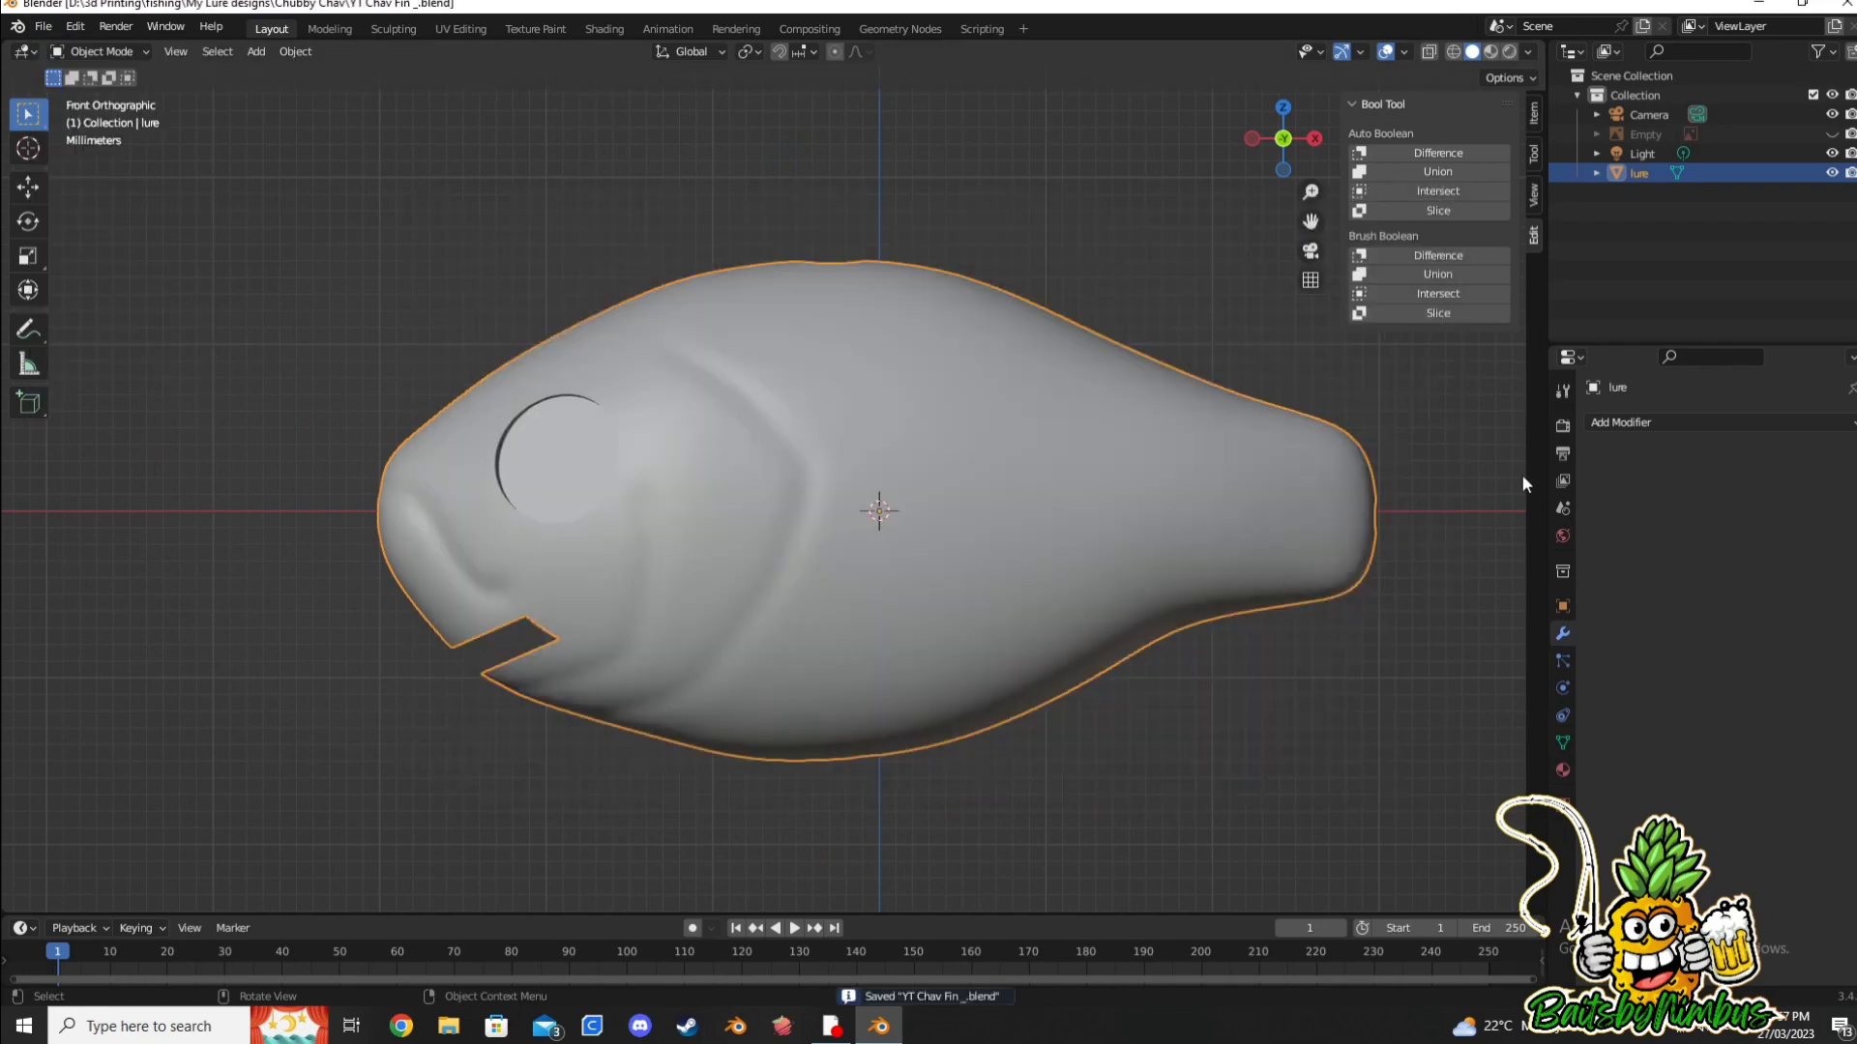
pyautogui.click(1621, 423)
# Step: Add a Decimate modifier at ratio 0.5 to the lure and apply it
pyautogui.click(1470, 565)
pyautogui.click(1761, 510)
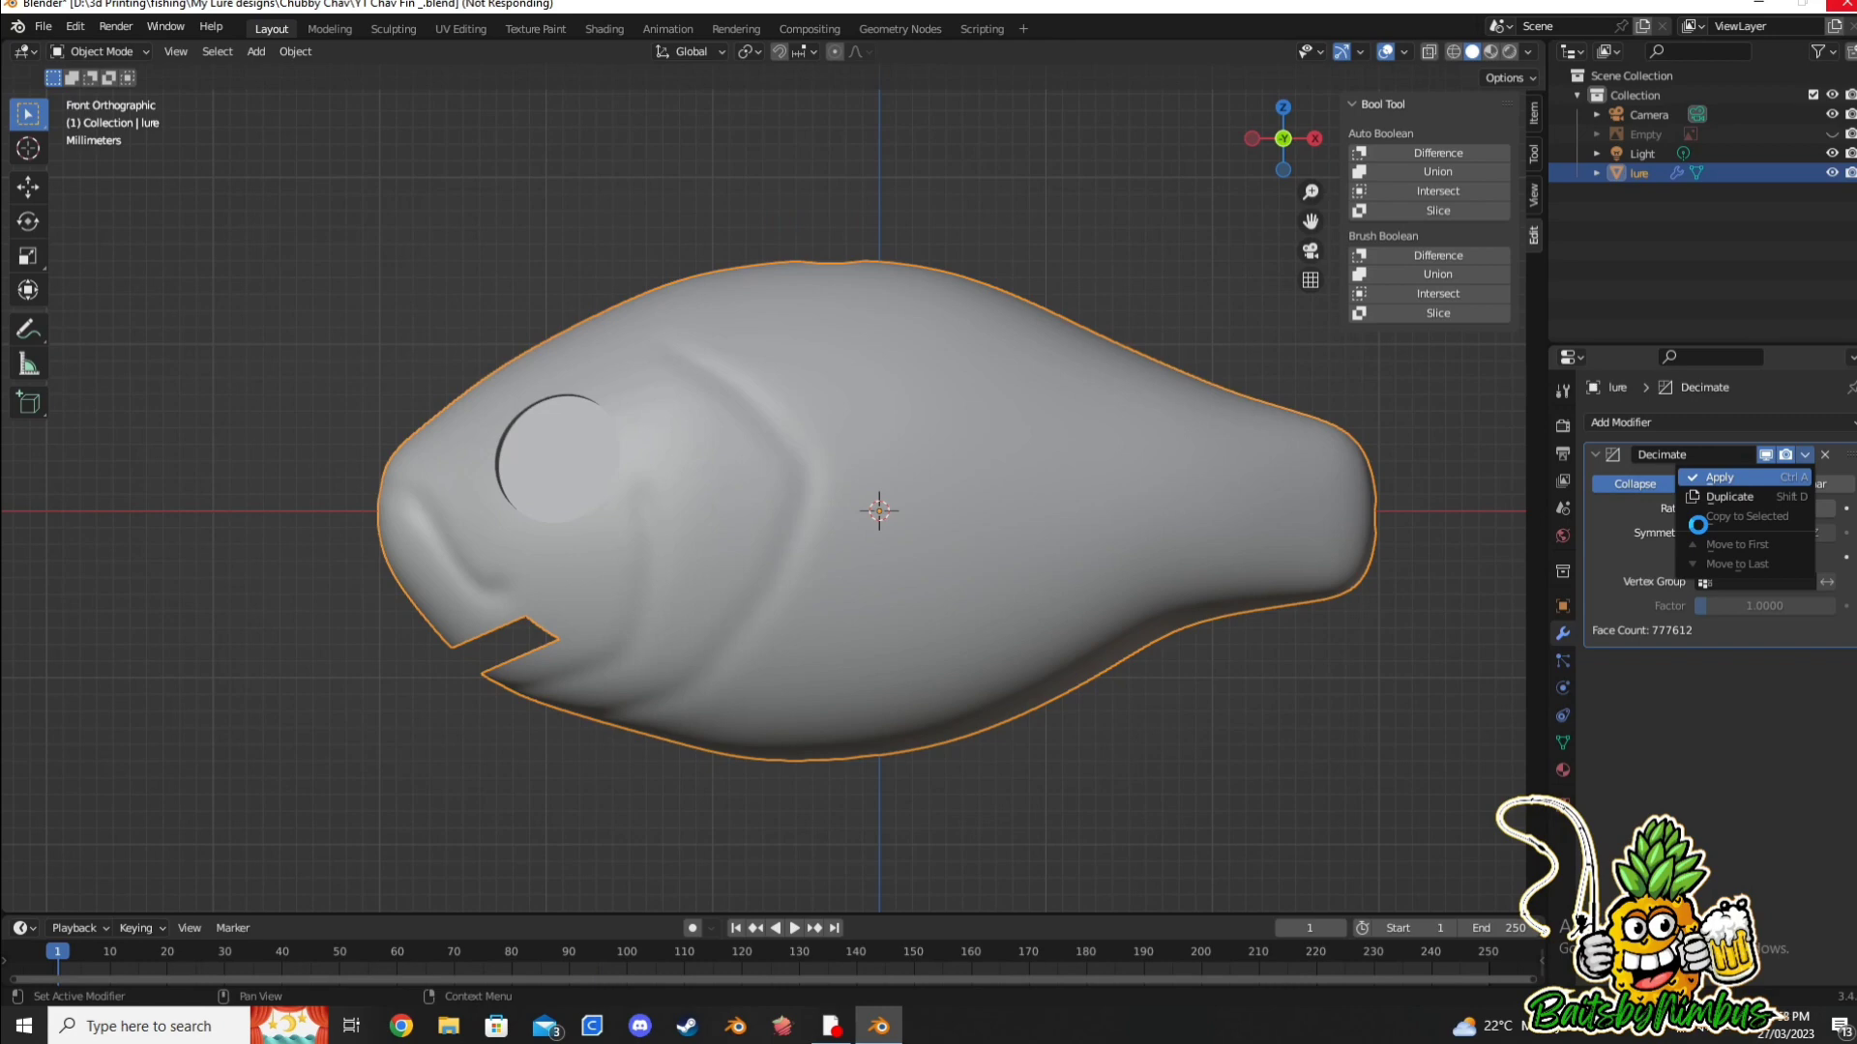
pyautogui.write('.5')
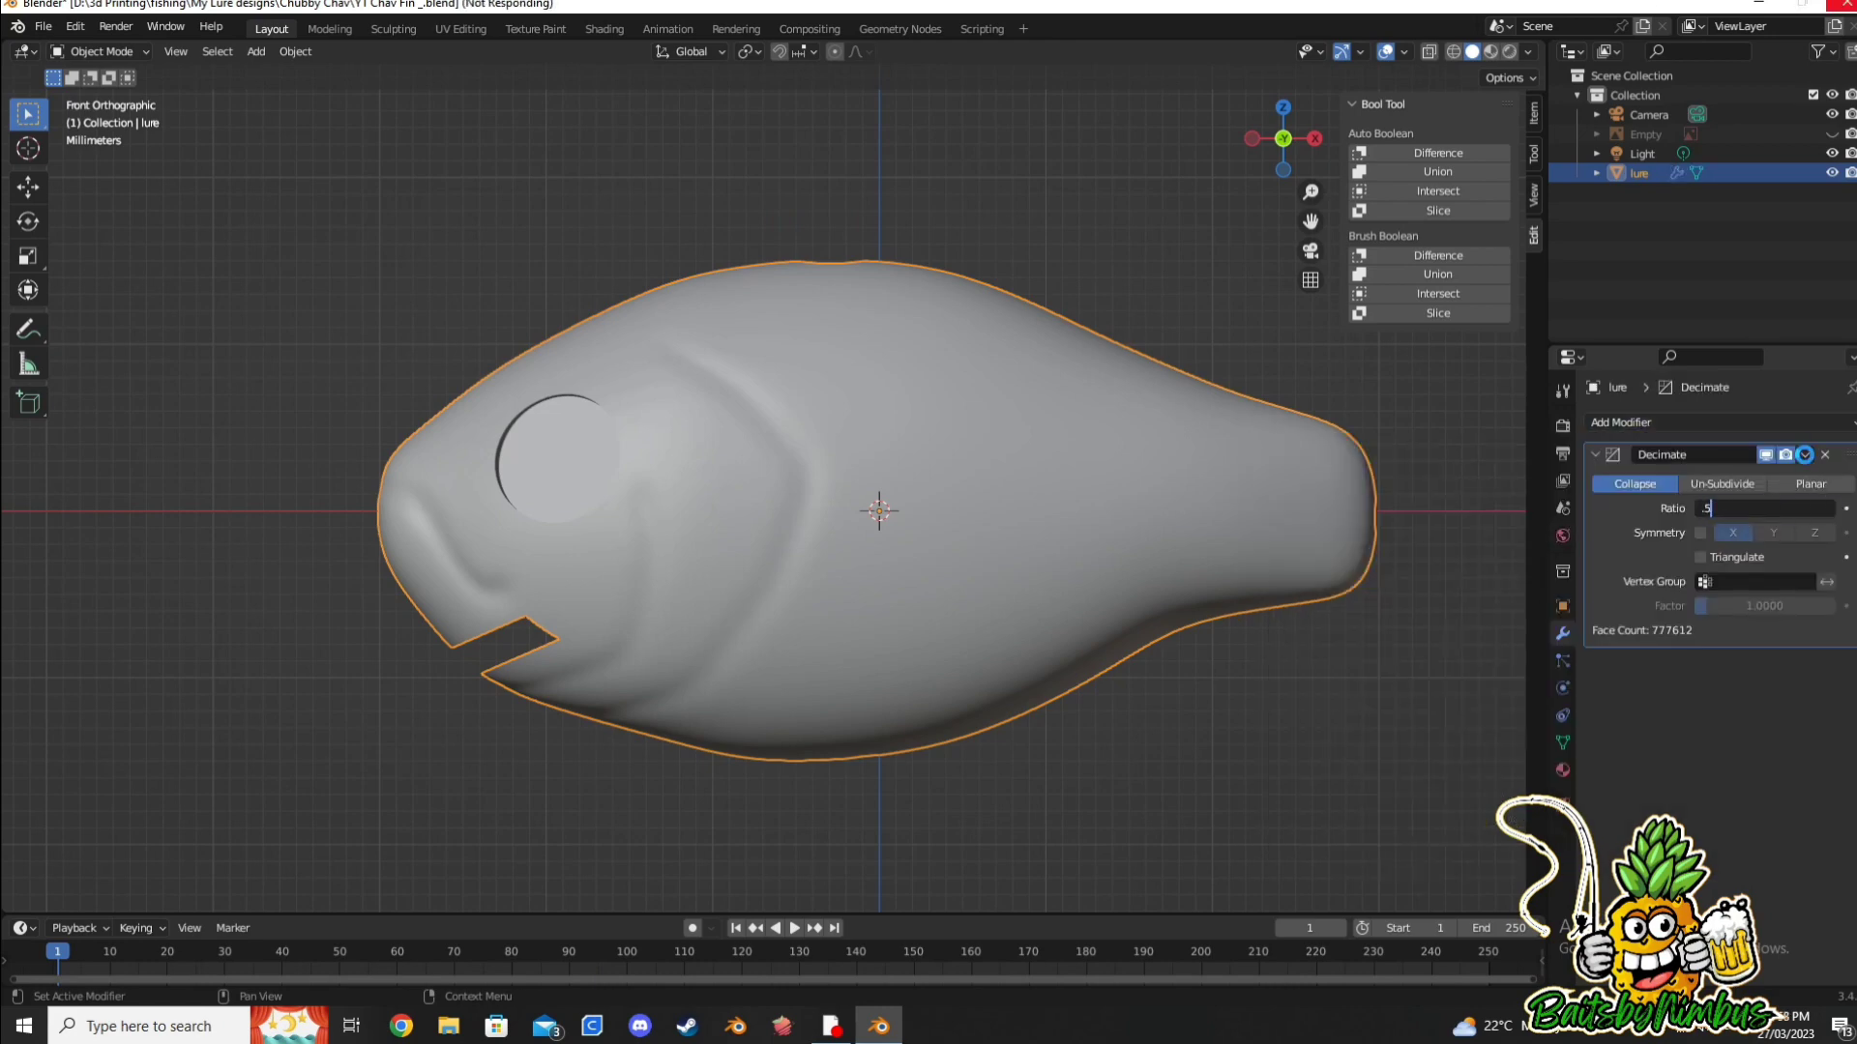
pyautogui.click(1804, 455)
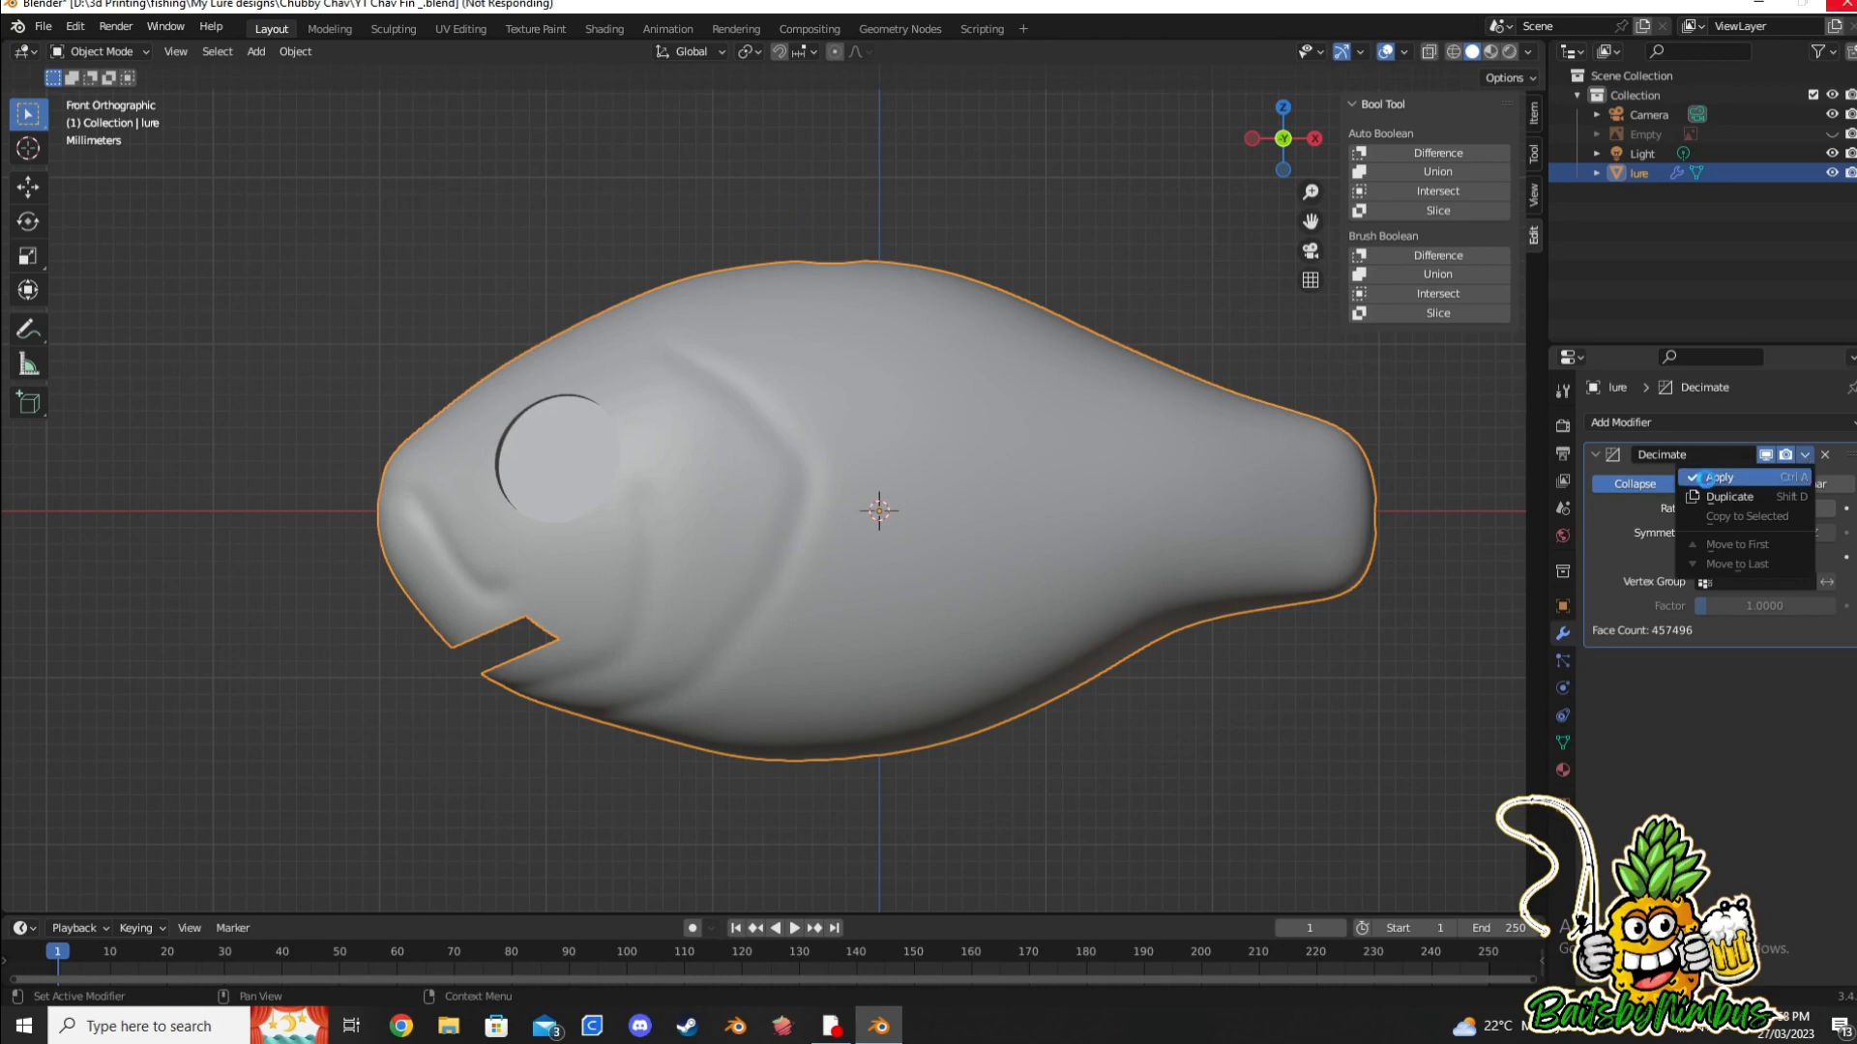
pyautogui.scroll(2, 994, 547)
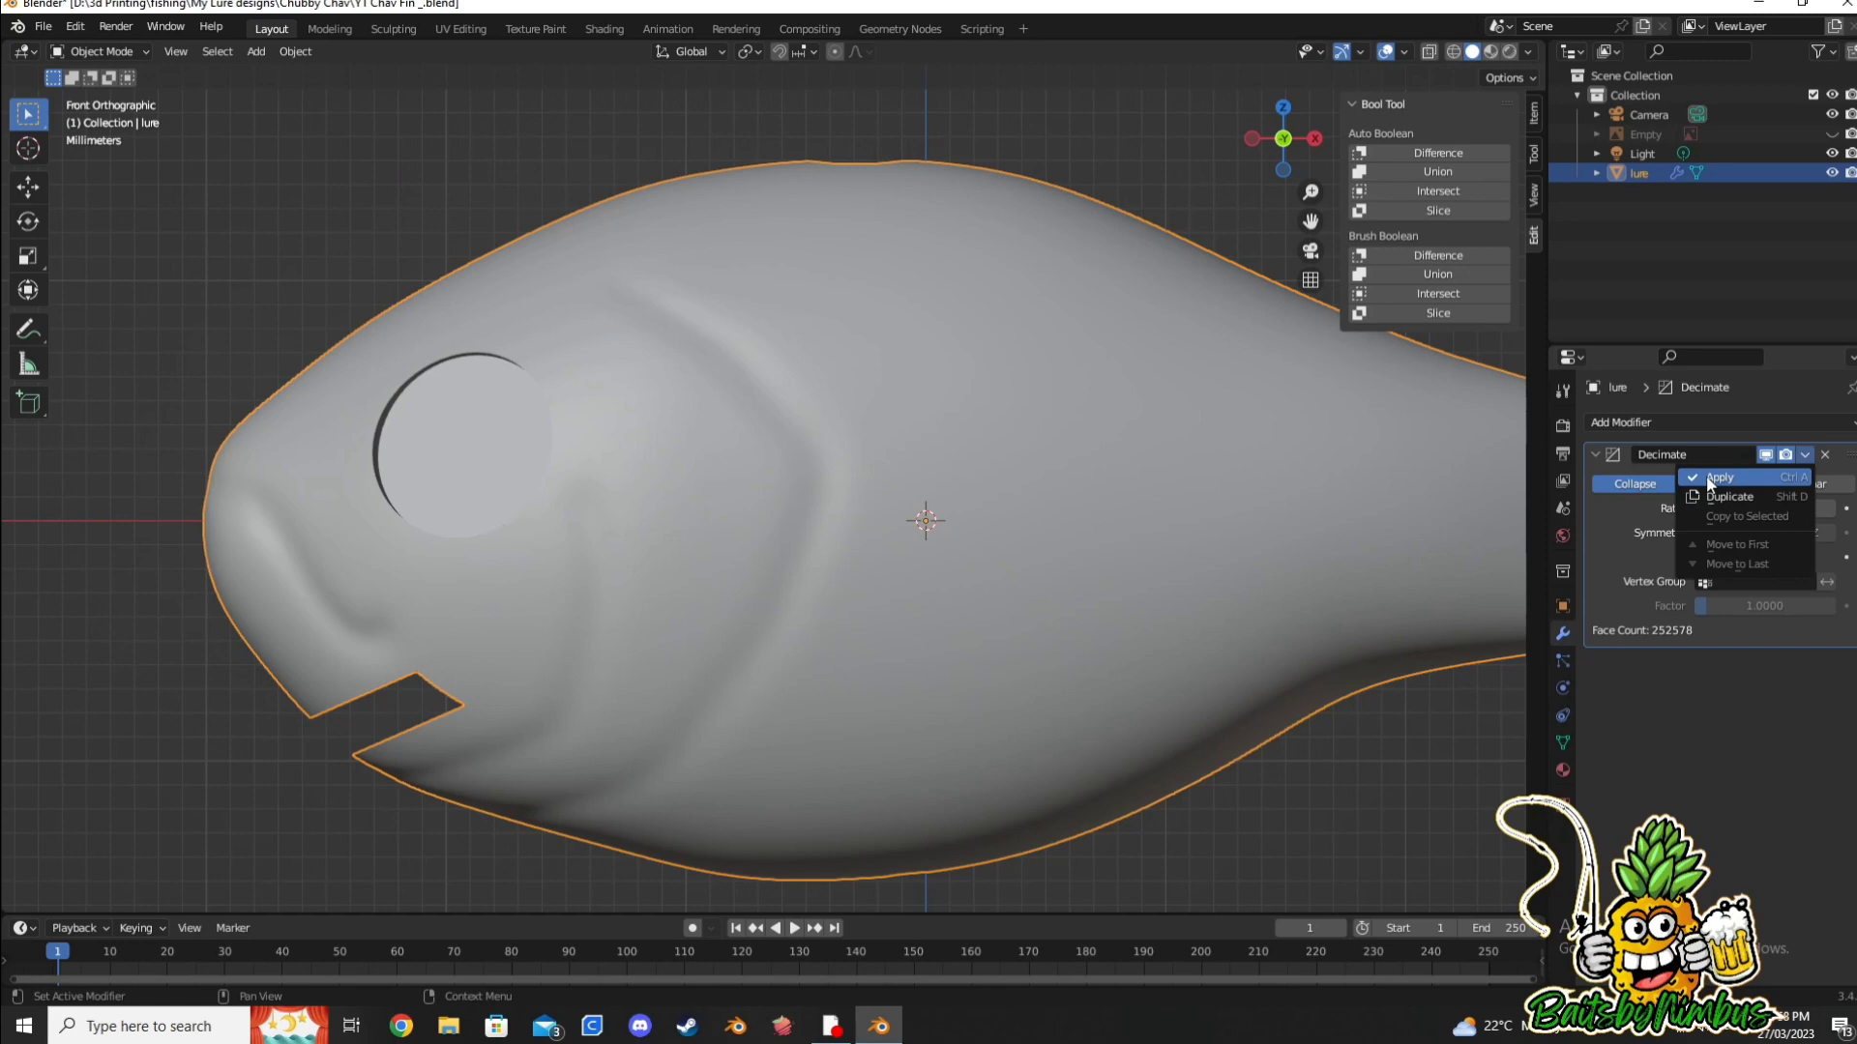
pyautogui.click(1710, 478)
# Step: Add another Decimate modifier at ratio 0.5 and apply it
pyautogui.click(1621, 422)
pyautogui.click(1431, 523)
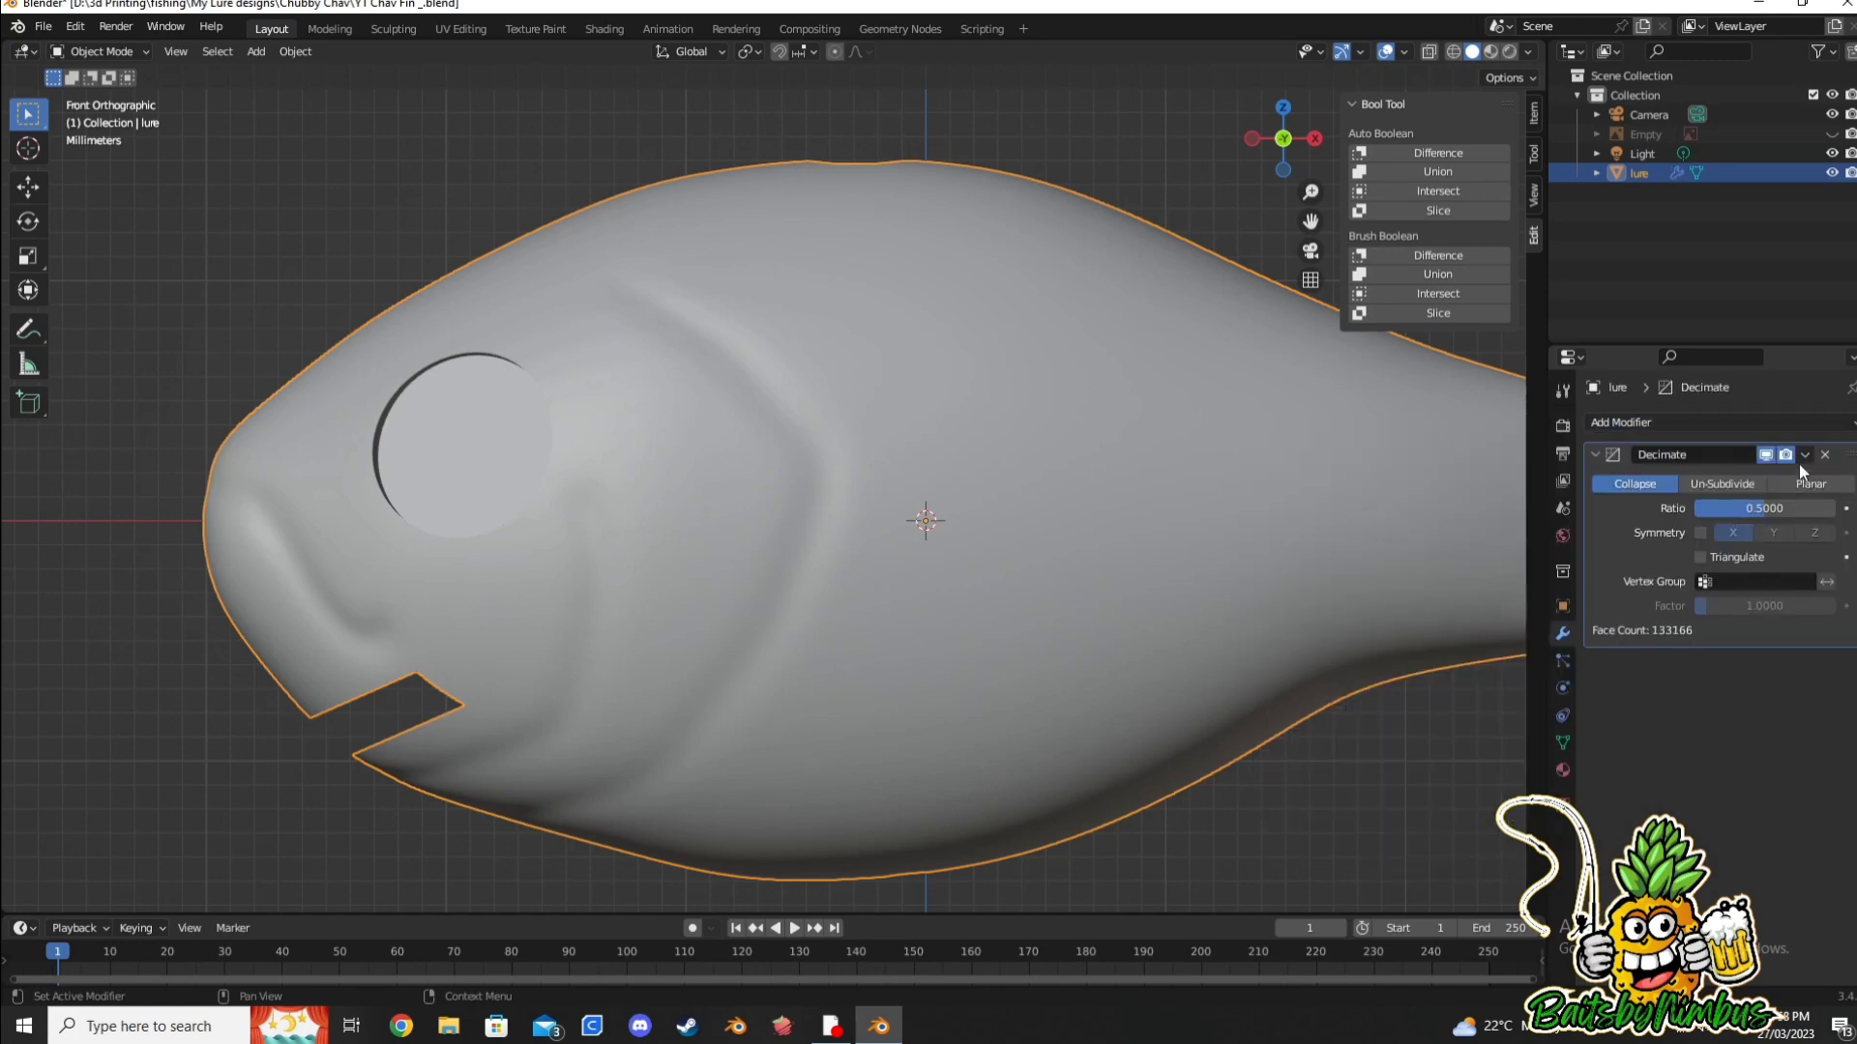
pyautogui.click(1737, 477)
pyautogui.scroll(-2, 995, 633)
pyautogui.click(1620, 423)
pyautogui.click(1387, 551)
pyautogui.doubleClick(1734, 508)
pyautogui.write('.5')
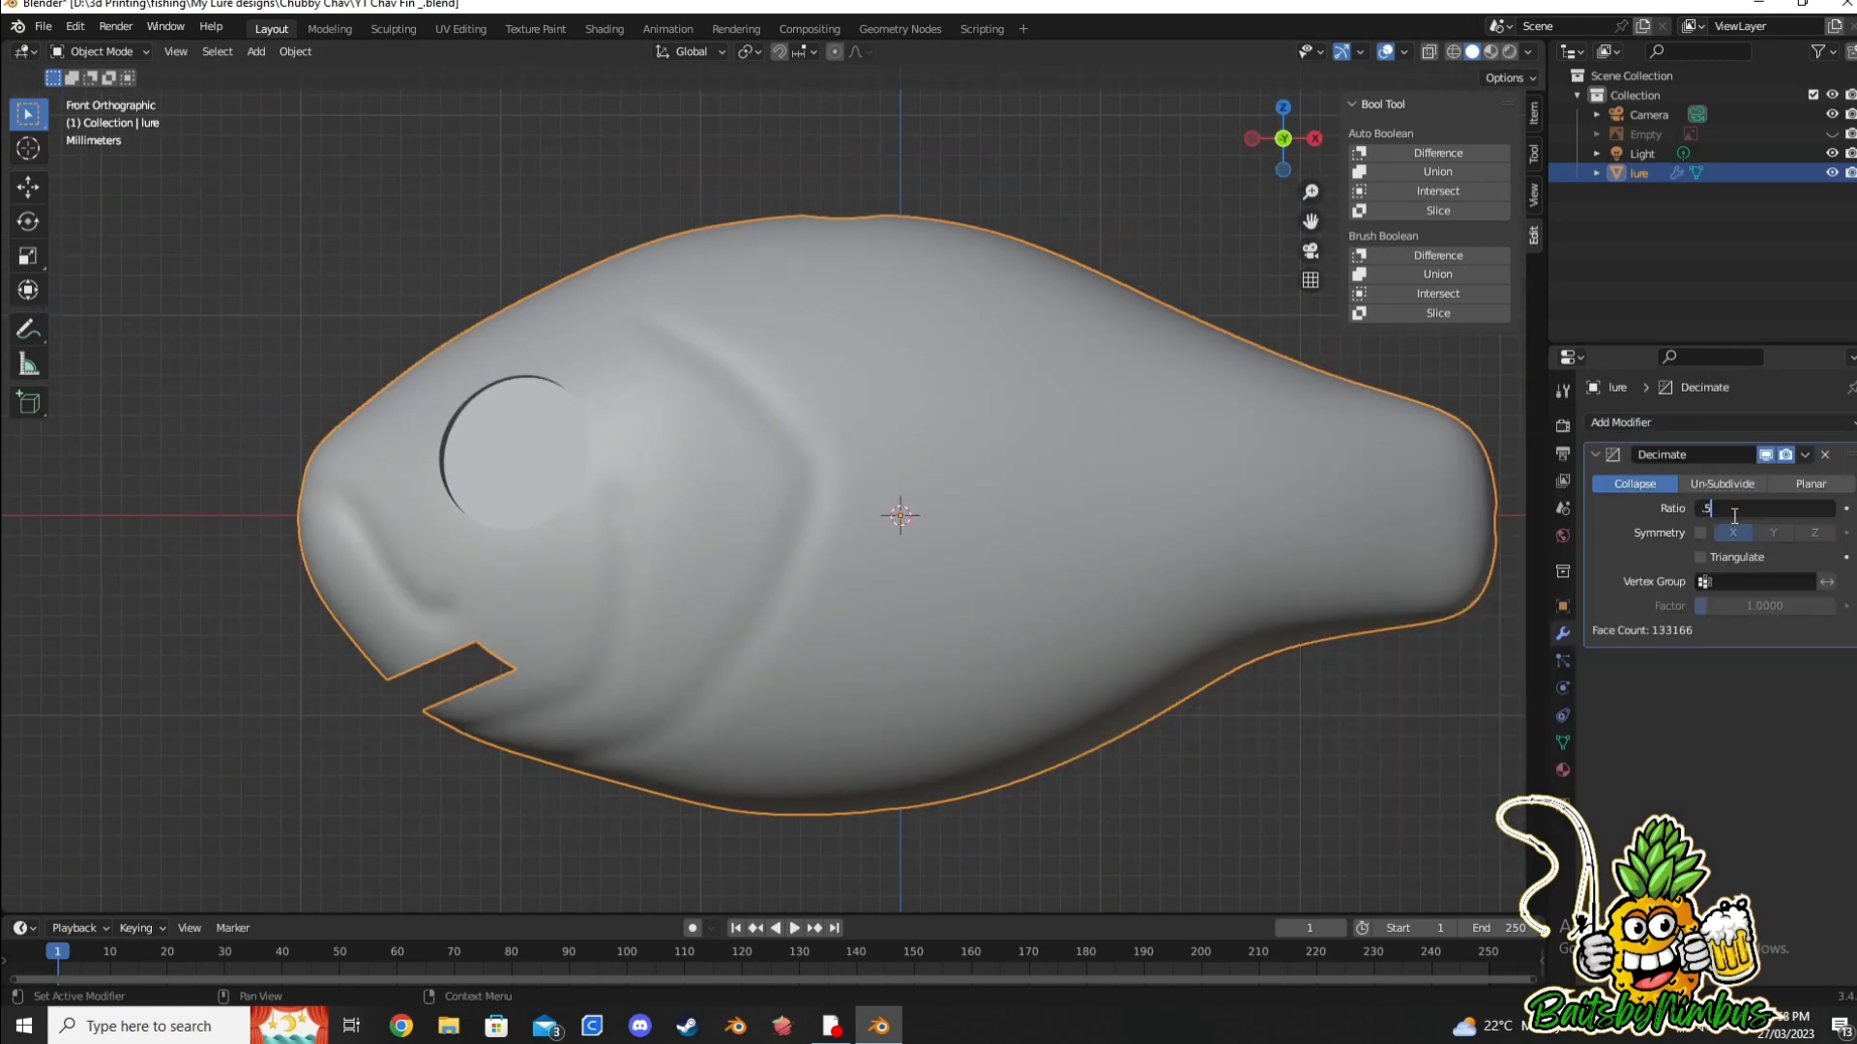
pyautogui.hotkey('ctrl', 'a')
pyautogui.scroll(1, 1325, 595)
pyautogui.click(1621, 423)
# Step: Apply a final 0.5 Decimate, bringing the lure to 67,819 faces
pyautogui.click(1392, 441)
pyautogui.doubleClick(1725, 510)
pyautogui.write('.5')
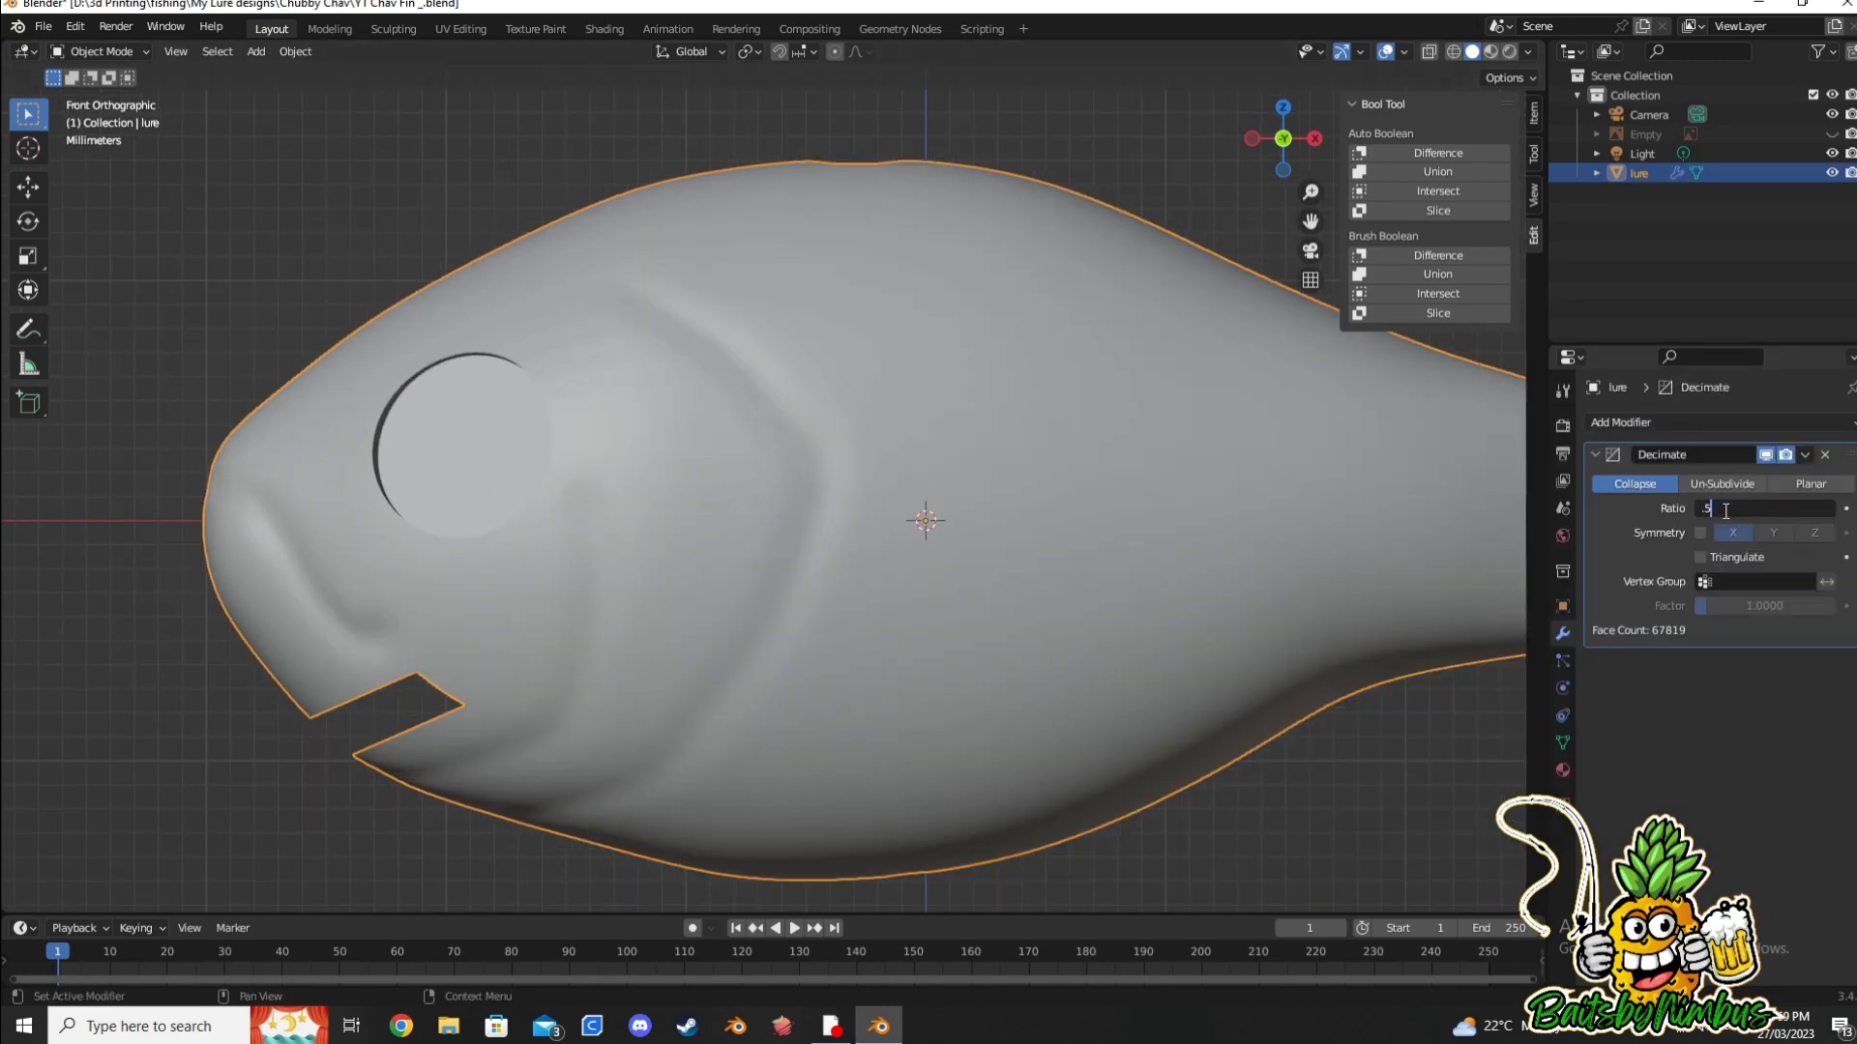
pyautogui.click(1720, 478)
pyautogui.scroll(-3, 1327, 519)
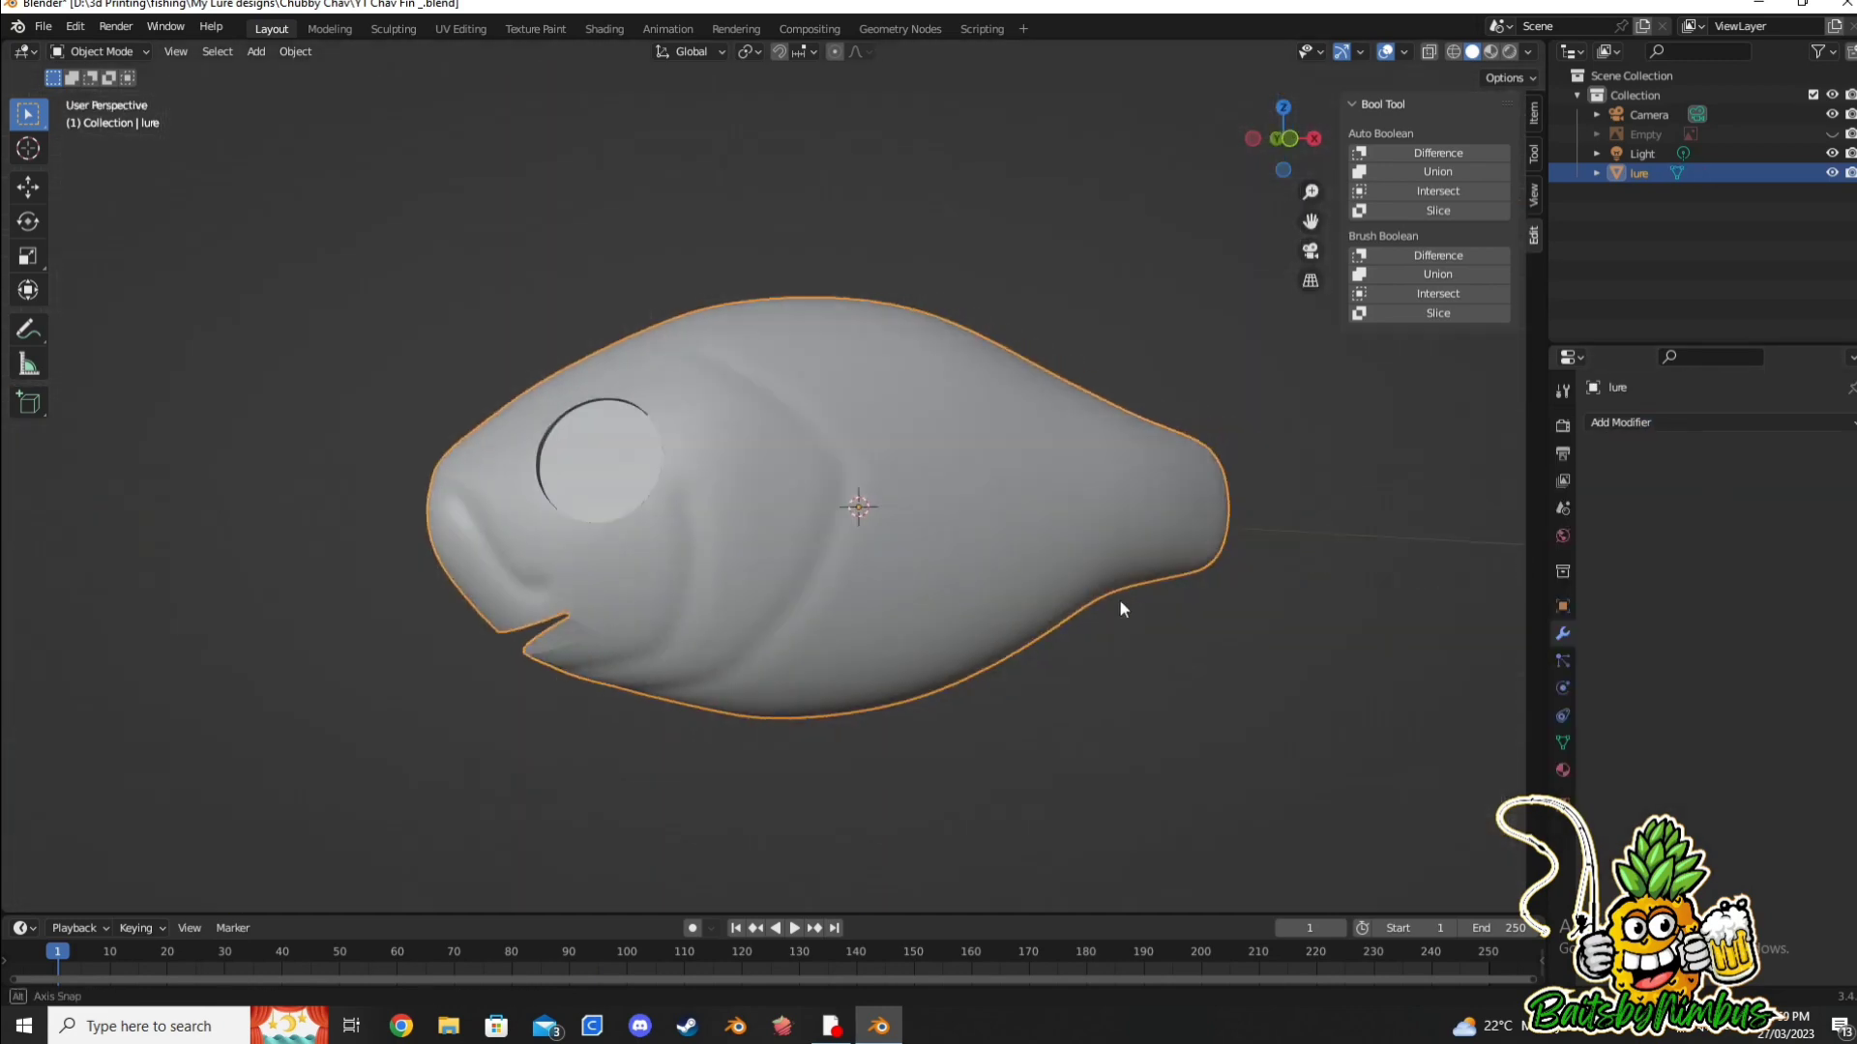
pyautogui.moveTo(1118, 599); pyautogui.dragTo(1046, 623, button='middle')
pyautogui.click(102, 52)
pyautogui.click(88, 94)
# Step: Return the lure to object mode, check front and top views, and save the project
pyautogui.press('Tab')
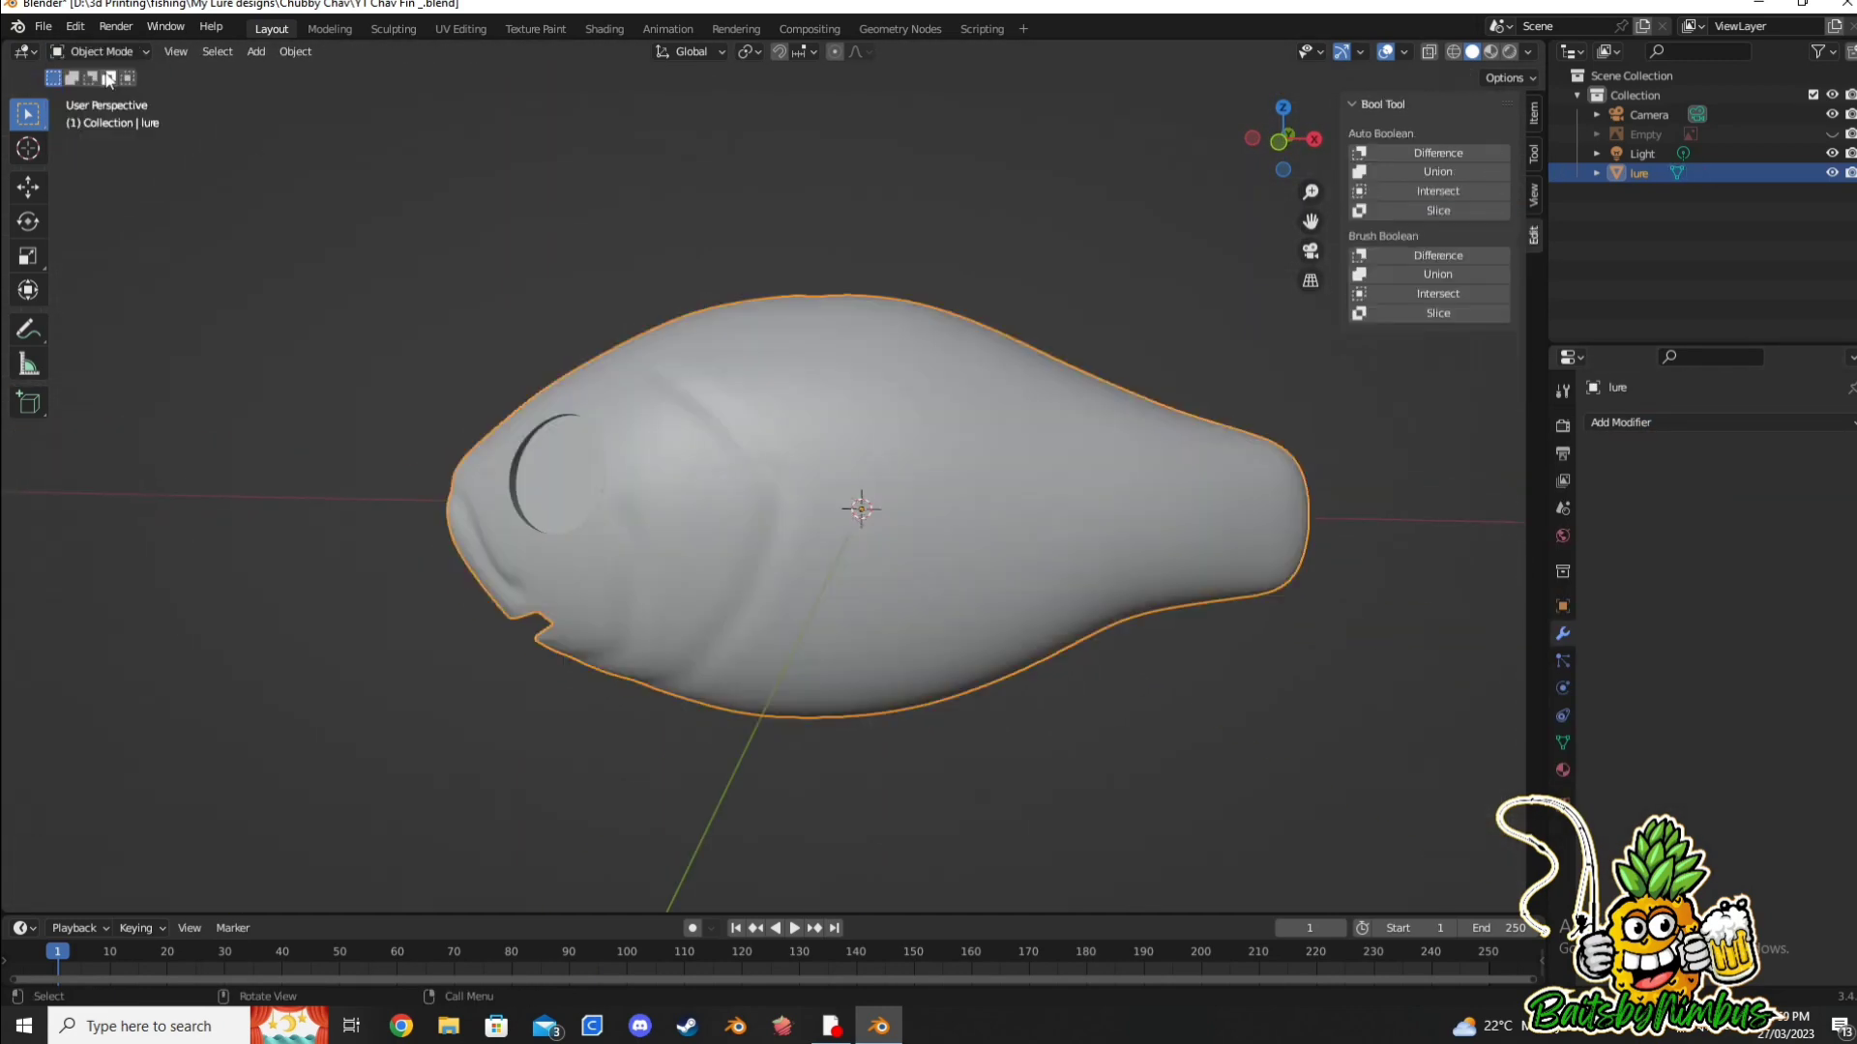
pyautogui.press('KP_1')
pyautogui.press('KP_7')
pyautogui.press('KP_1')
pyautogui.click(42, 26)
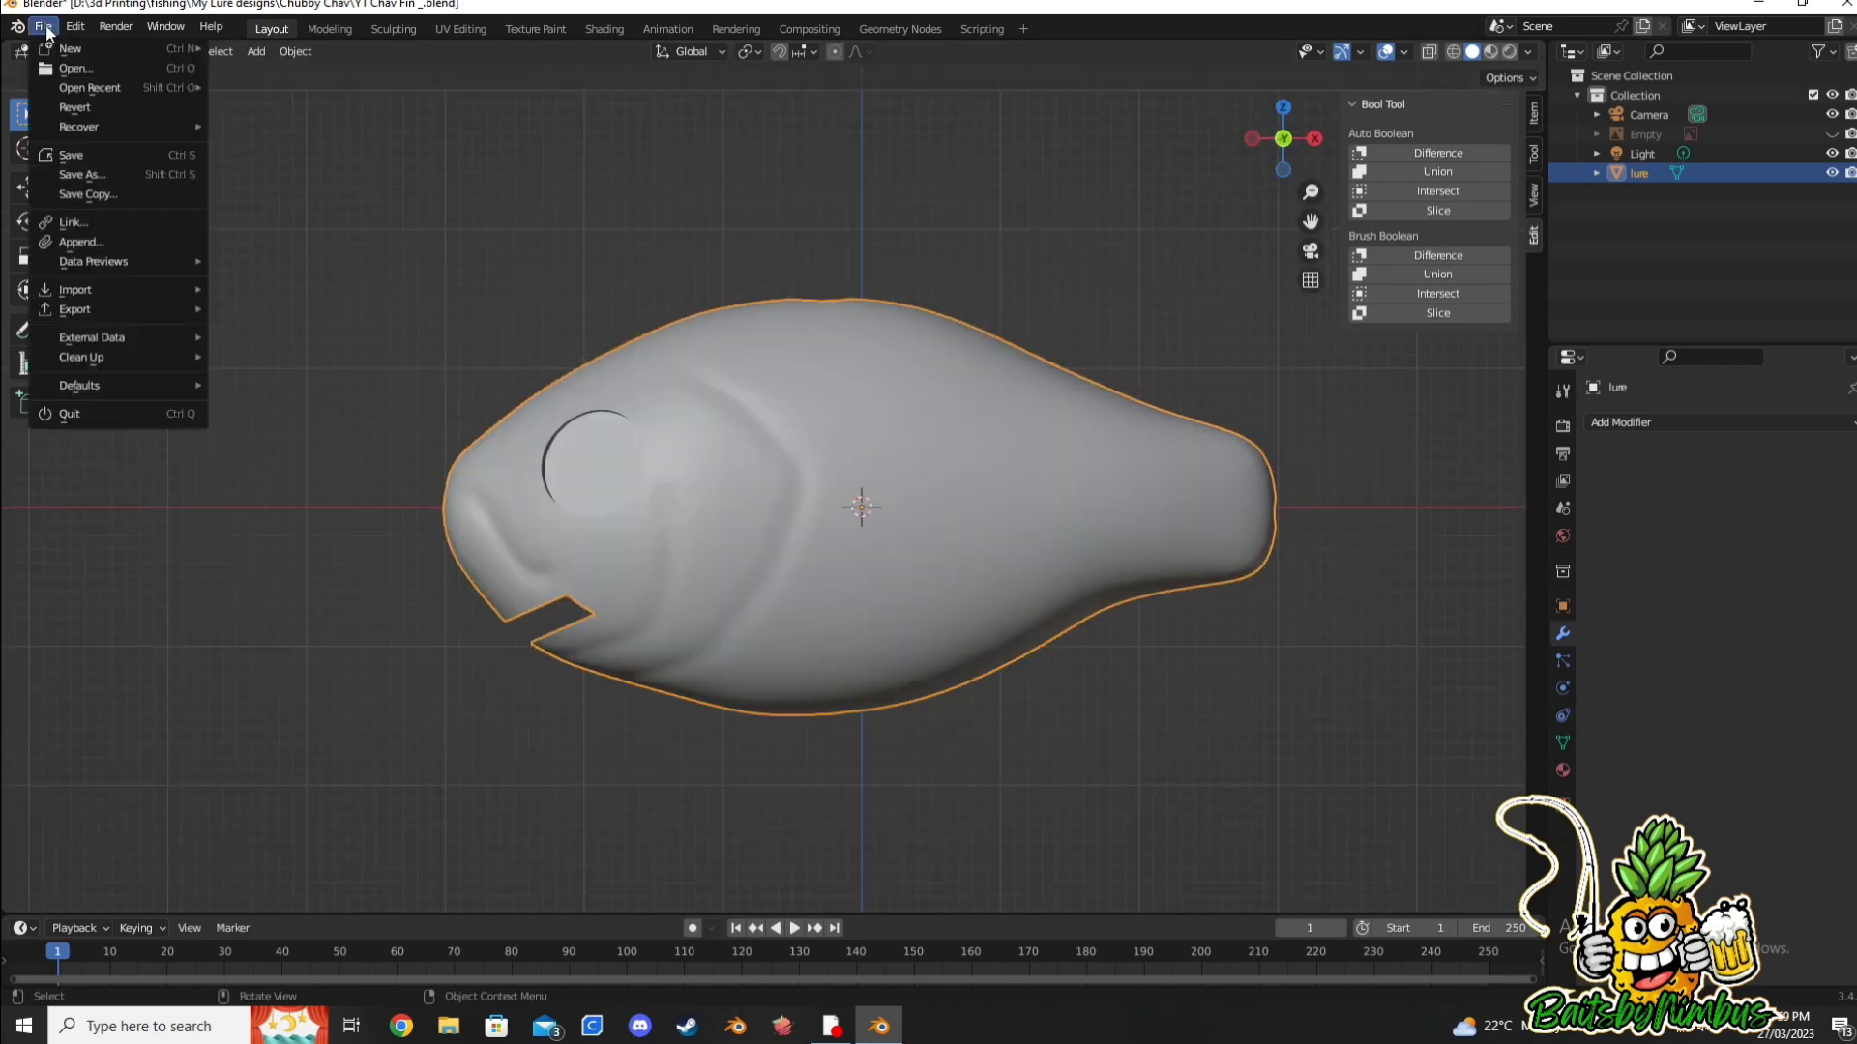
pyautogui.click(67, 193)
pyautogui.press('Escape')
pyautogui.click(43, 26)
pyautogui.moveTo(74, 309)
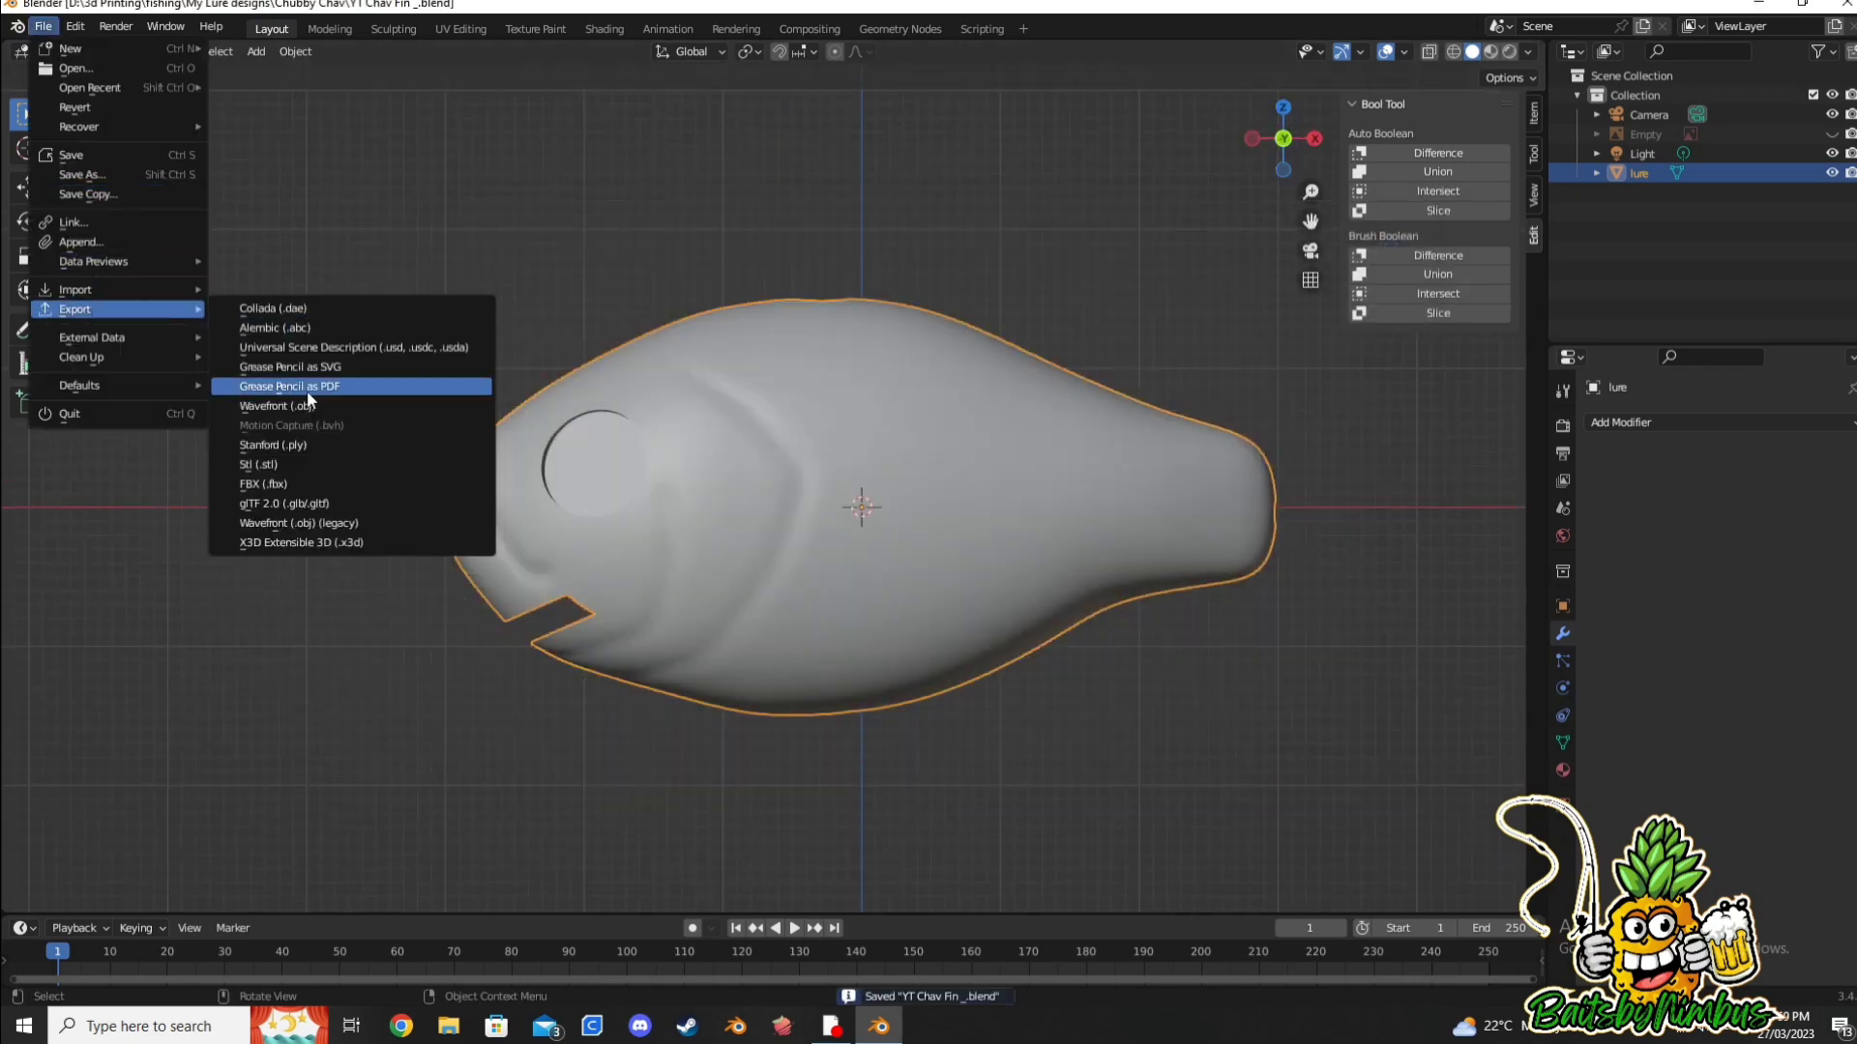
# Step: Export the lure as an STL file into the design folder
pyautogui.click(319, 470)
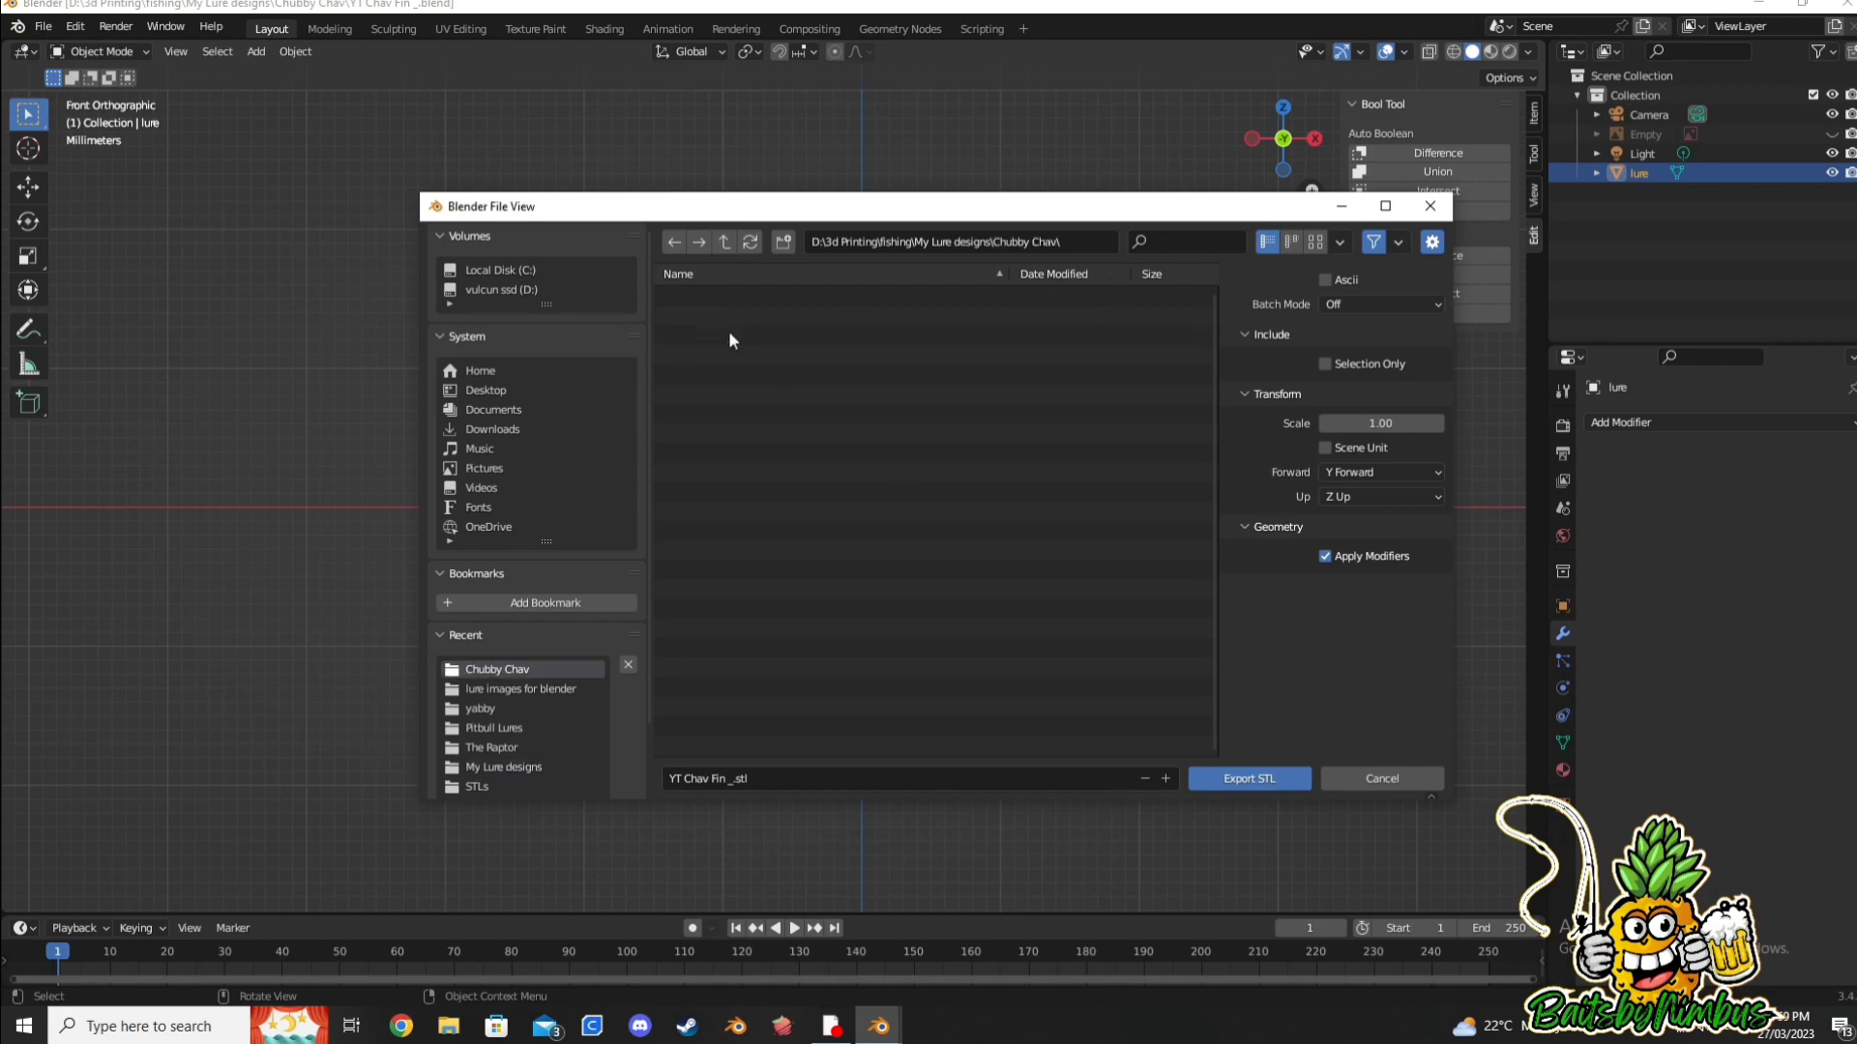
pyautogui.click(1250, 783)
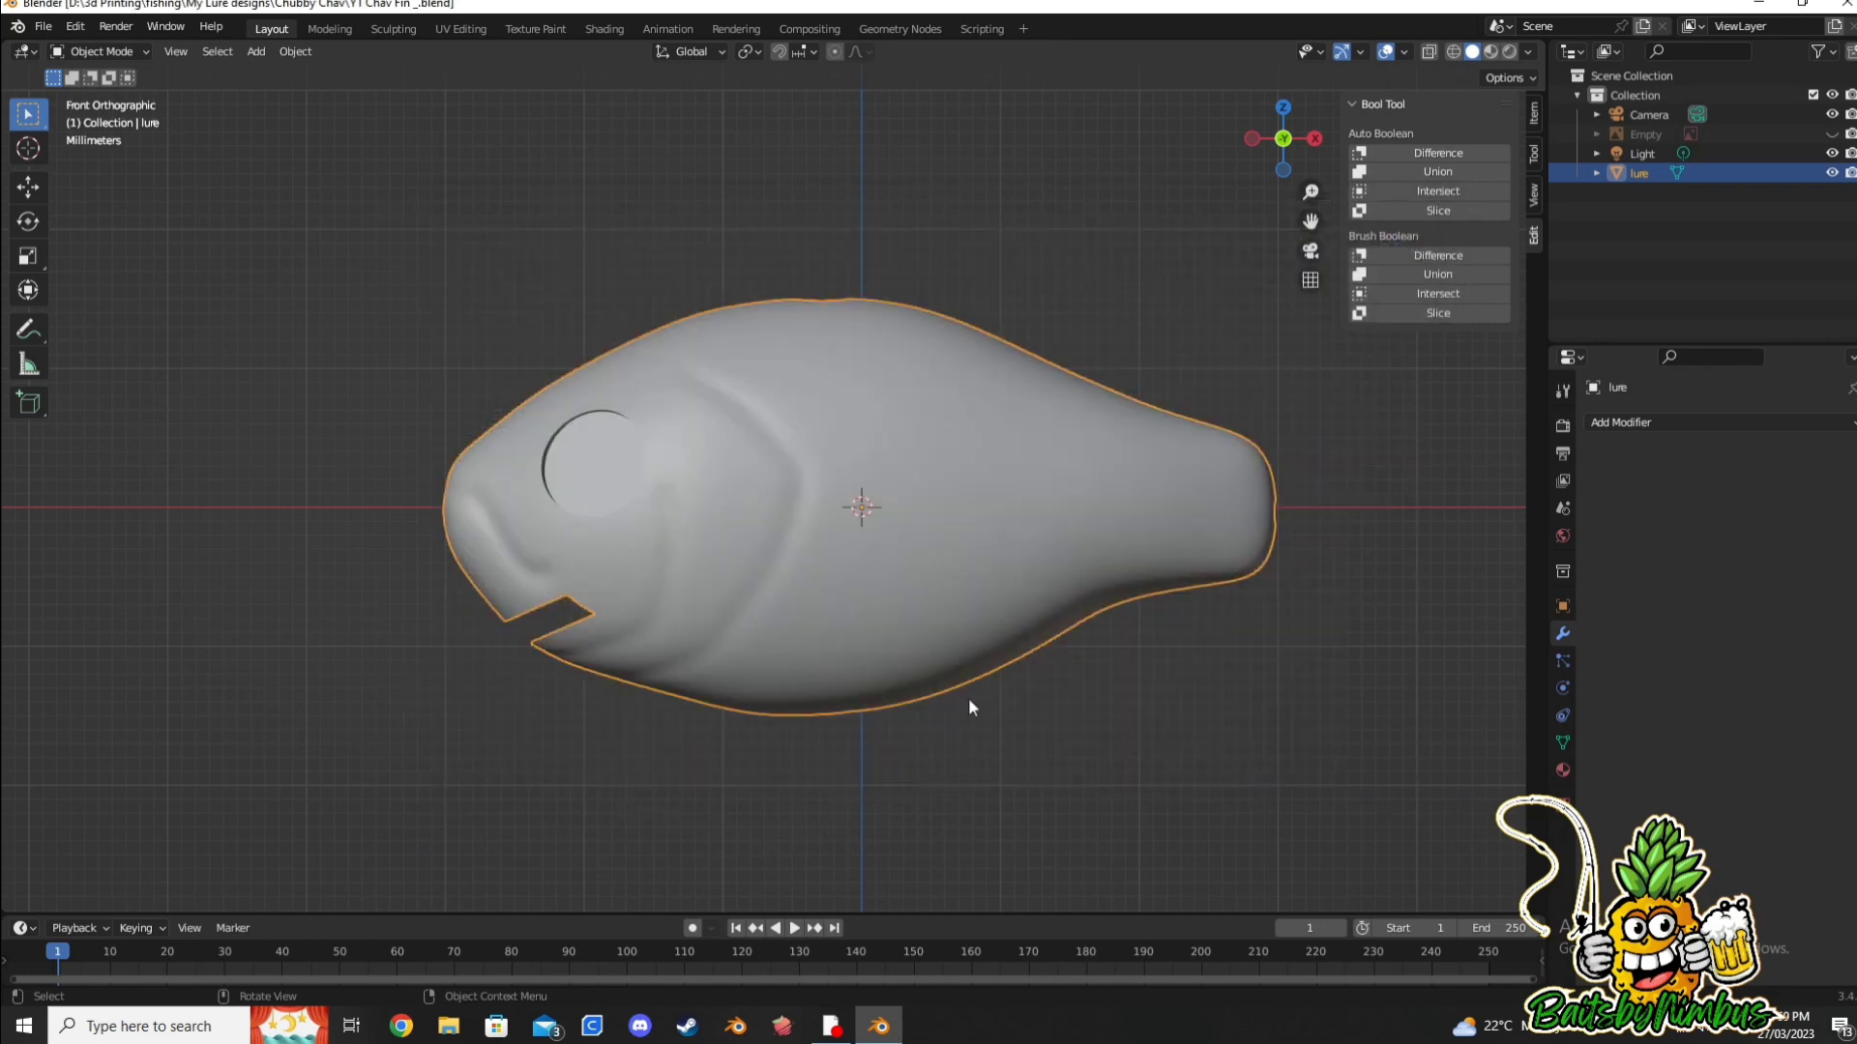
pyautogui.moveTo(967, 698)
pyautogui.mouseDown(button='middle')
pyautogui.moveTo(333, 501)
pyautogui.moveTo(950, 493)
pyautogui.mouseUp(button='middle')
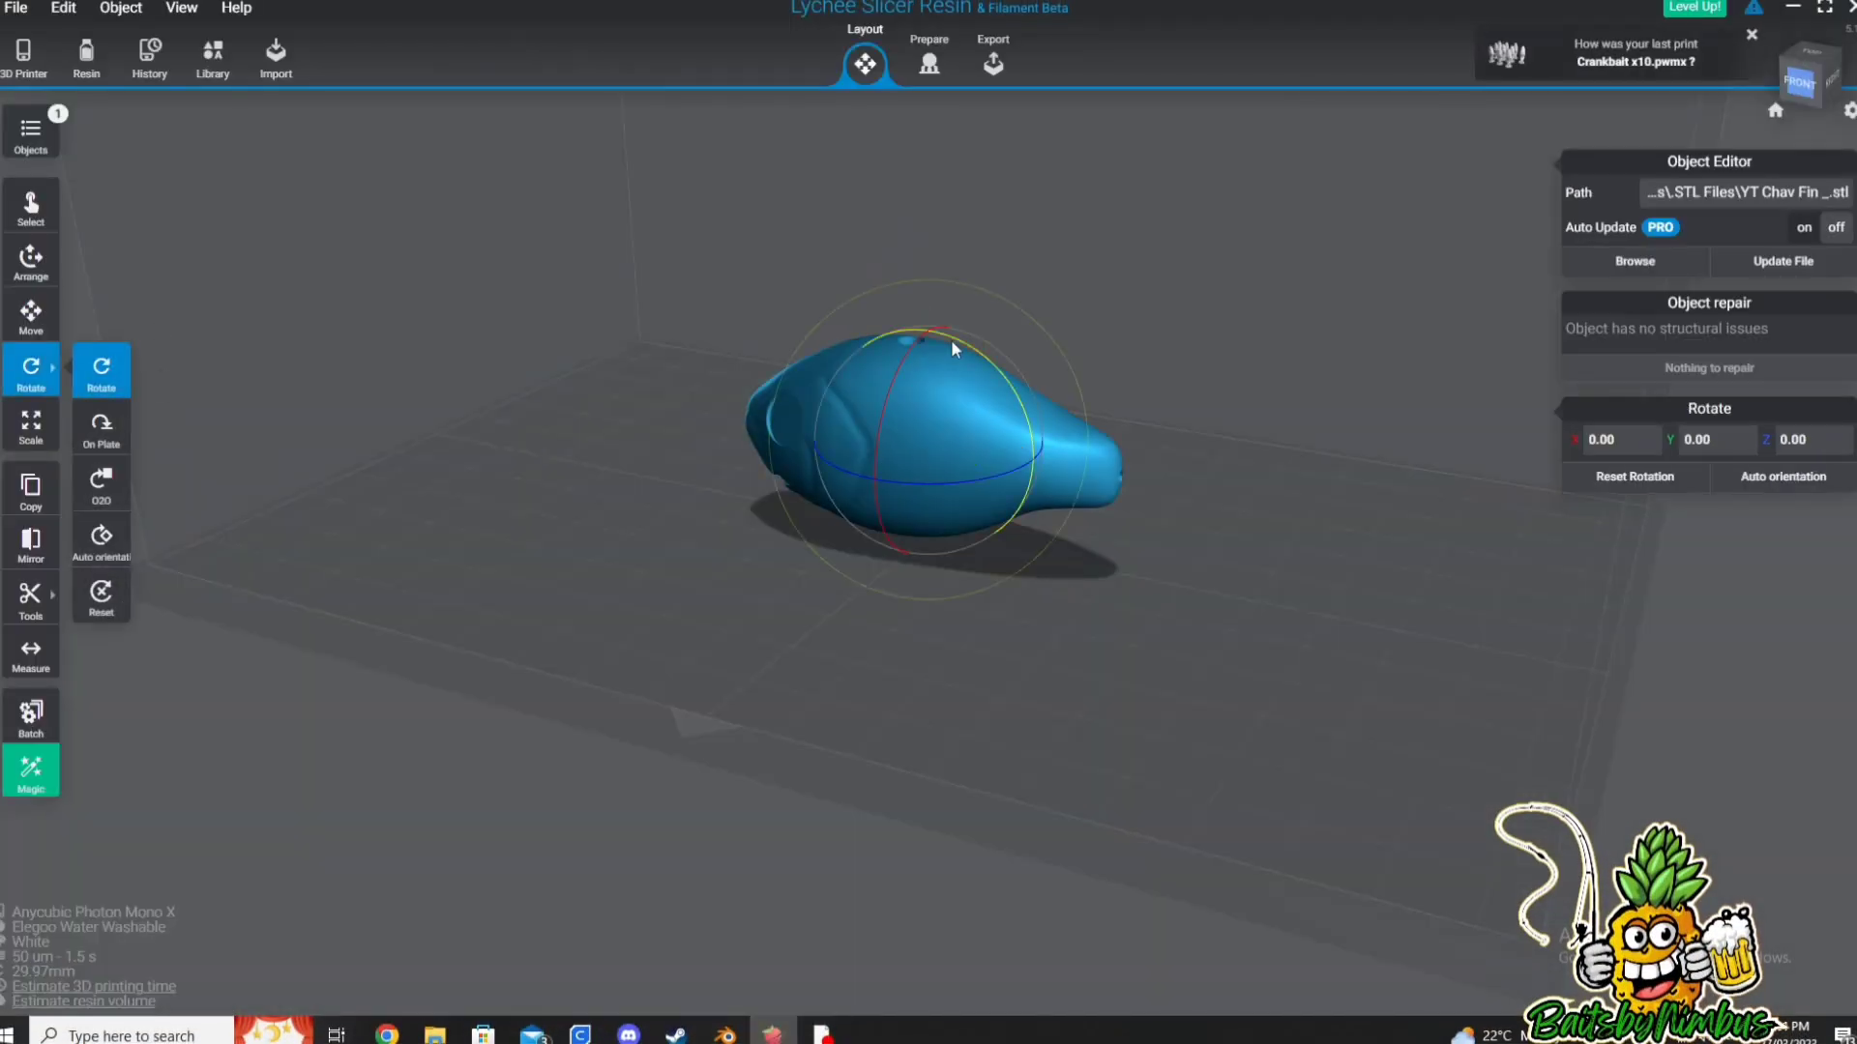
# Step: Tilt the lure to 48.67° on Y, lift it 3 mm, and add heavy manual supports
pyautogui.moveTo(954, 348)
pyautogui.mouseDown()
pyautogui.moveTo(1036, 439)
pyautogui.moveTo(1048, 664)
pyautogui.moveTo(1215, 473)
pyautogui.mouseUp()
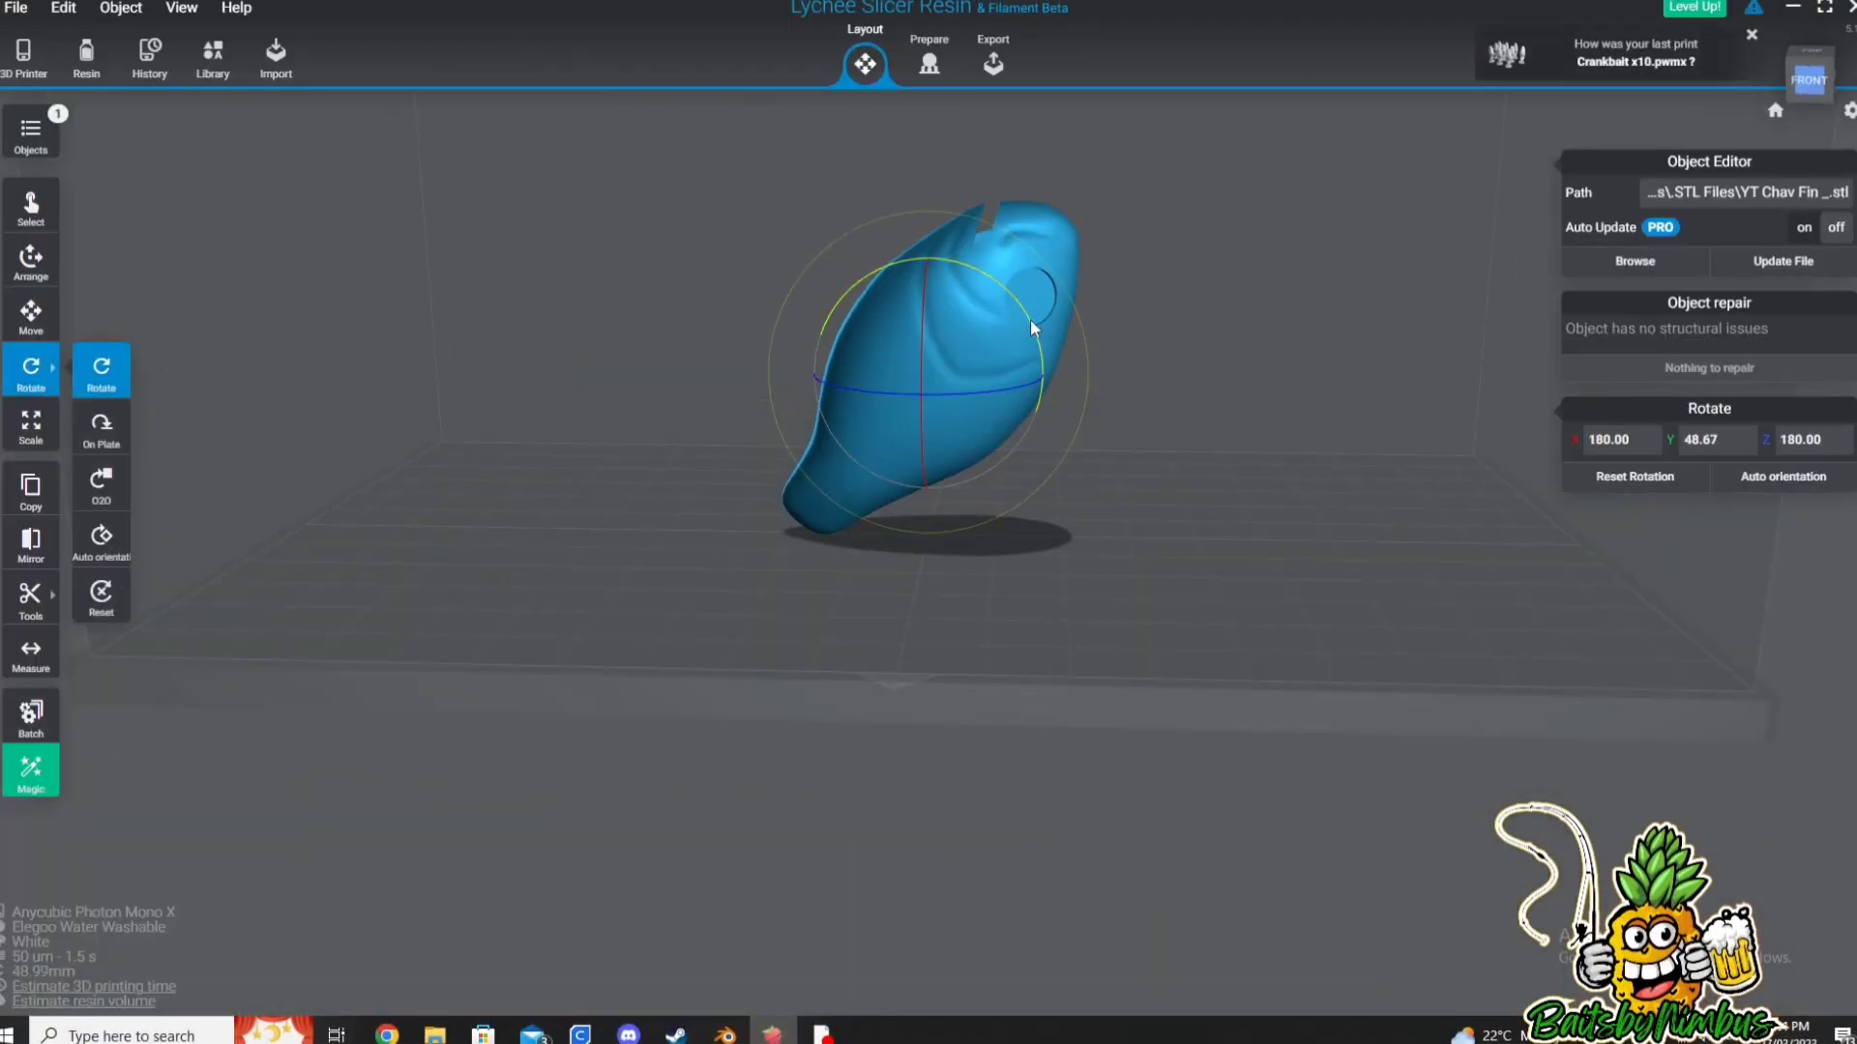
pyautogui.press('m')
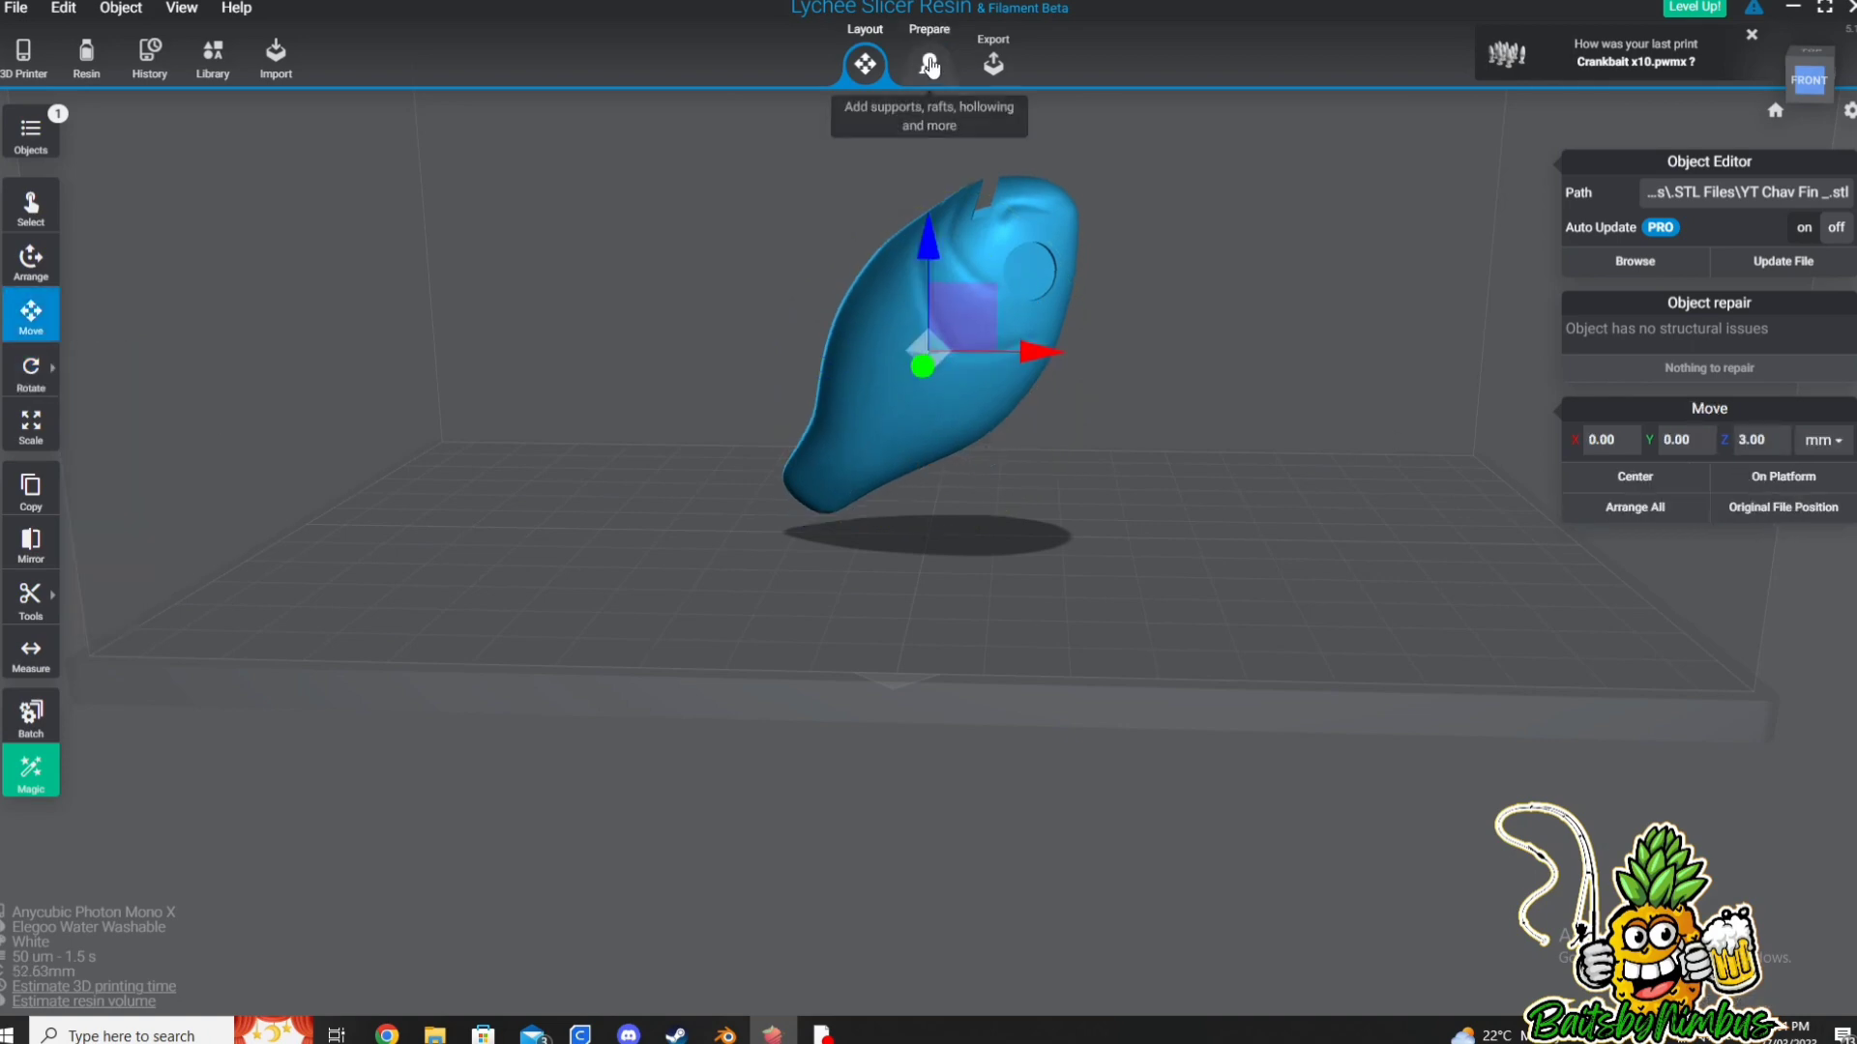
pyautogui.click(931, 65)
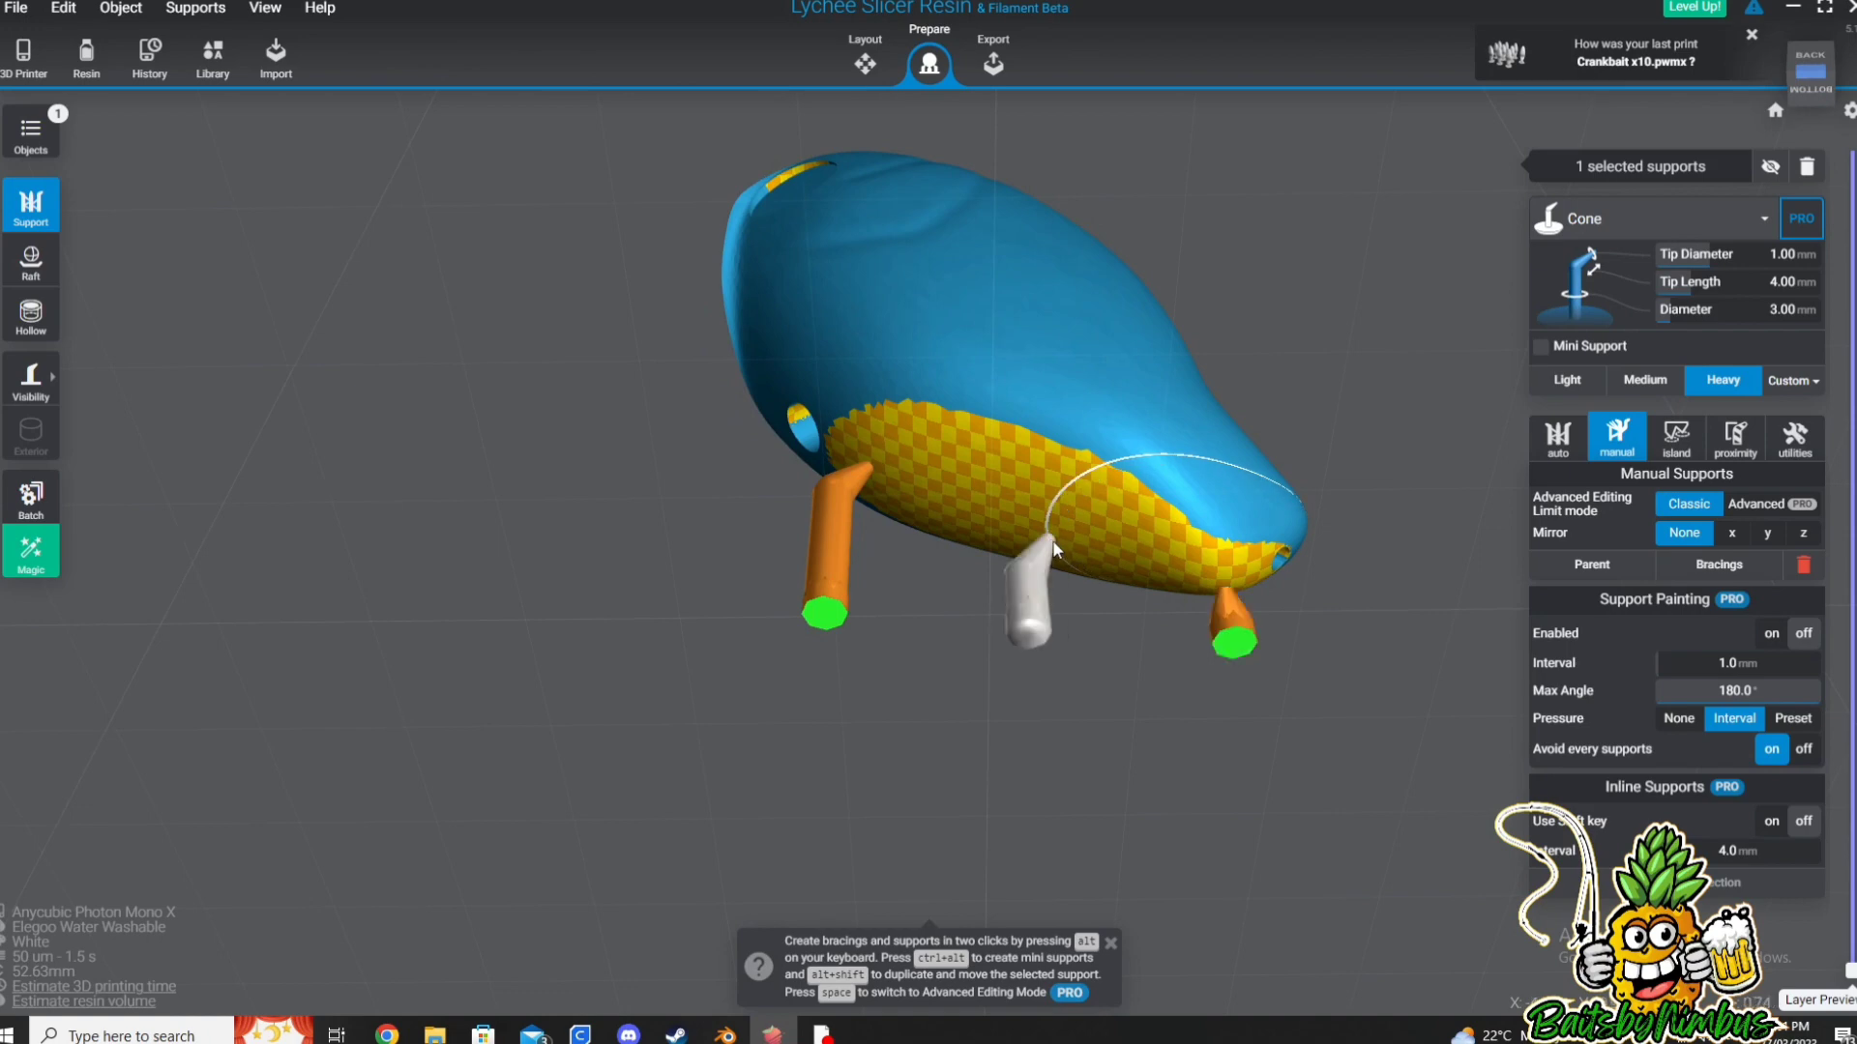
pyautogui.moveTo(1054, 549); pyautogui.dragTo(1047, 584)
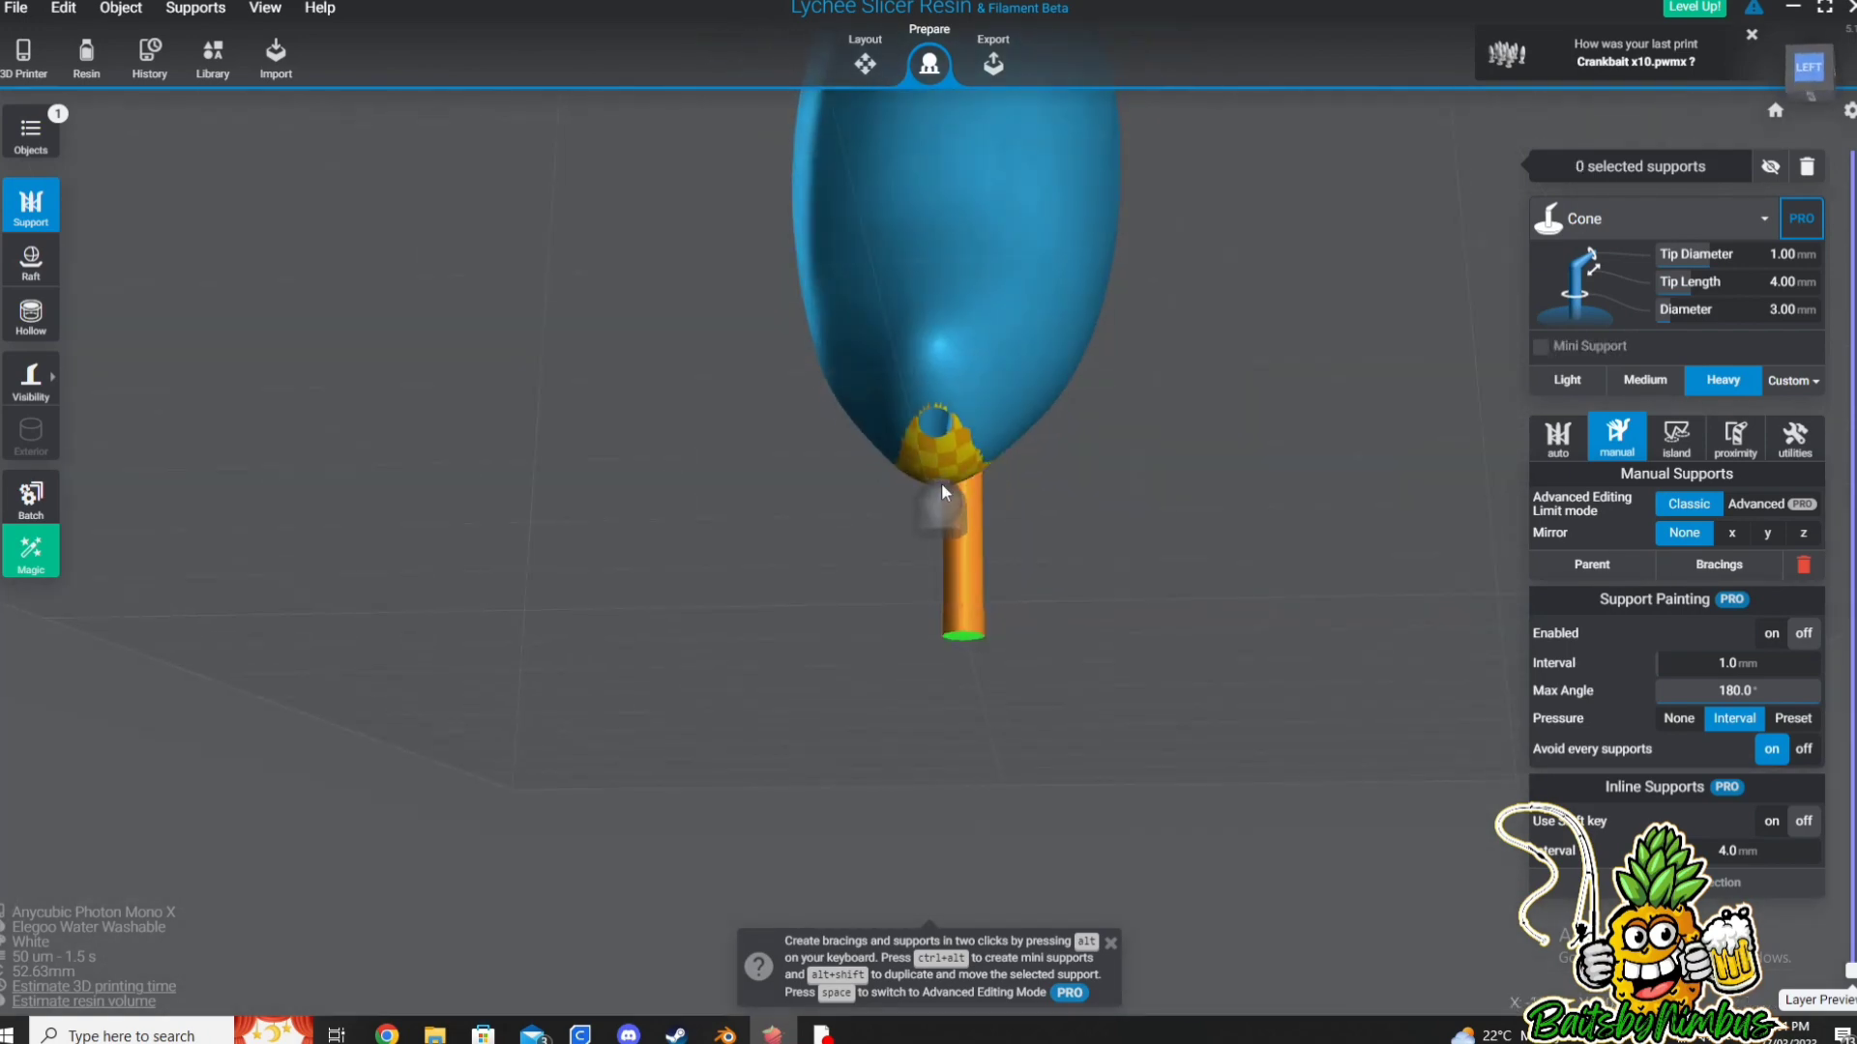
pyautogui.click(946, 496)
# Step: Add a raft beneath the supported lure
pyautogui.moveTo(862, 490); pyautogui.dragTo(123, 271)
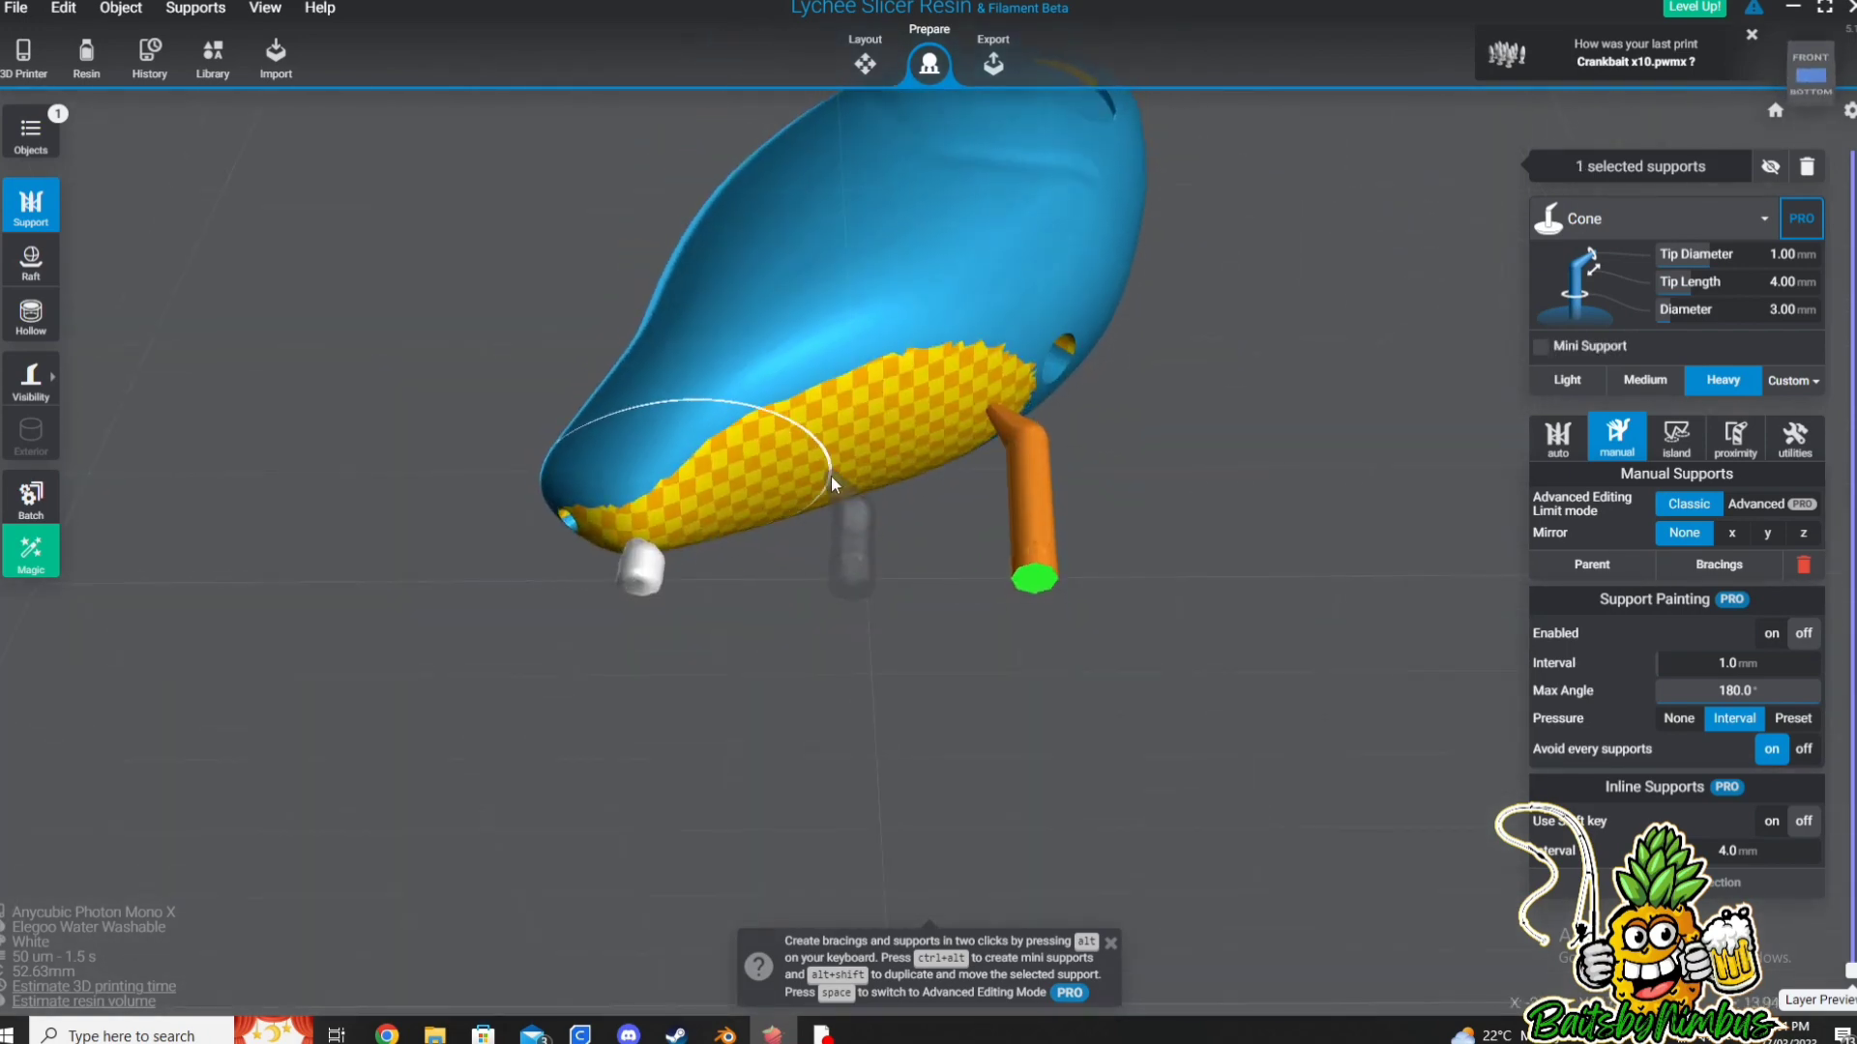
pyautogui.click(31, 261)
pyautogui.scroll(-5, 1401, 518)
pyautogui.moveTo(1402, 519)
pyautogui.mouseDown()
pyautogui.moveTo(476, 506)
pyautogui.moveTo(1250, 522)
pyautogui.mouseUp()
pyautogui.click(16, 7)
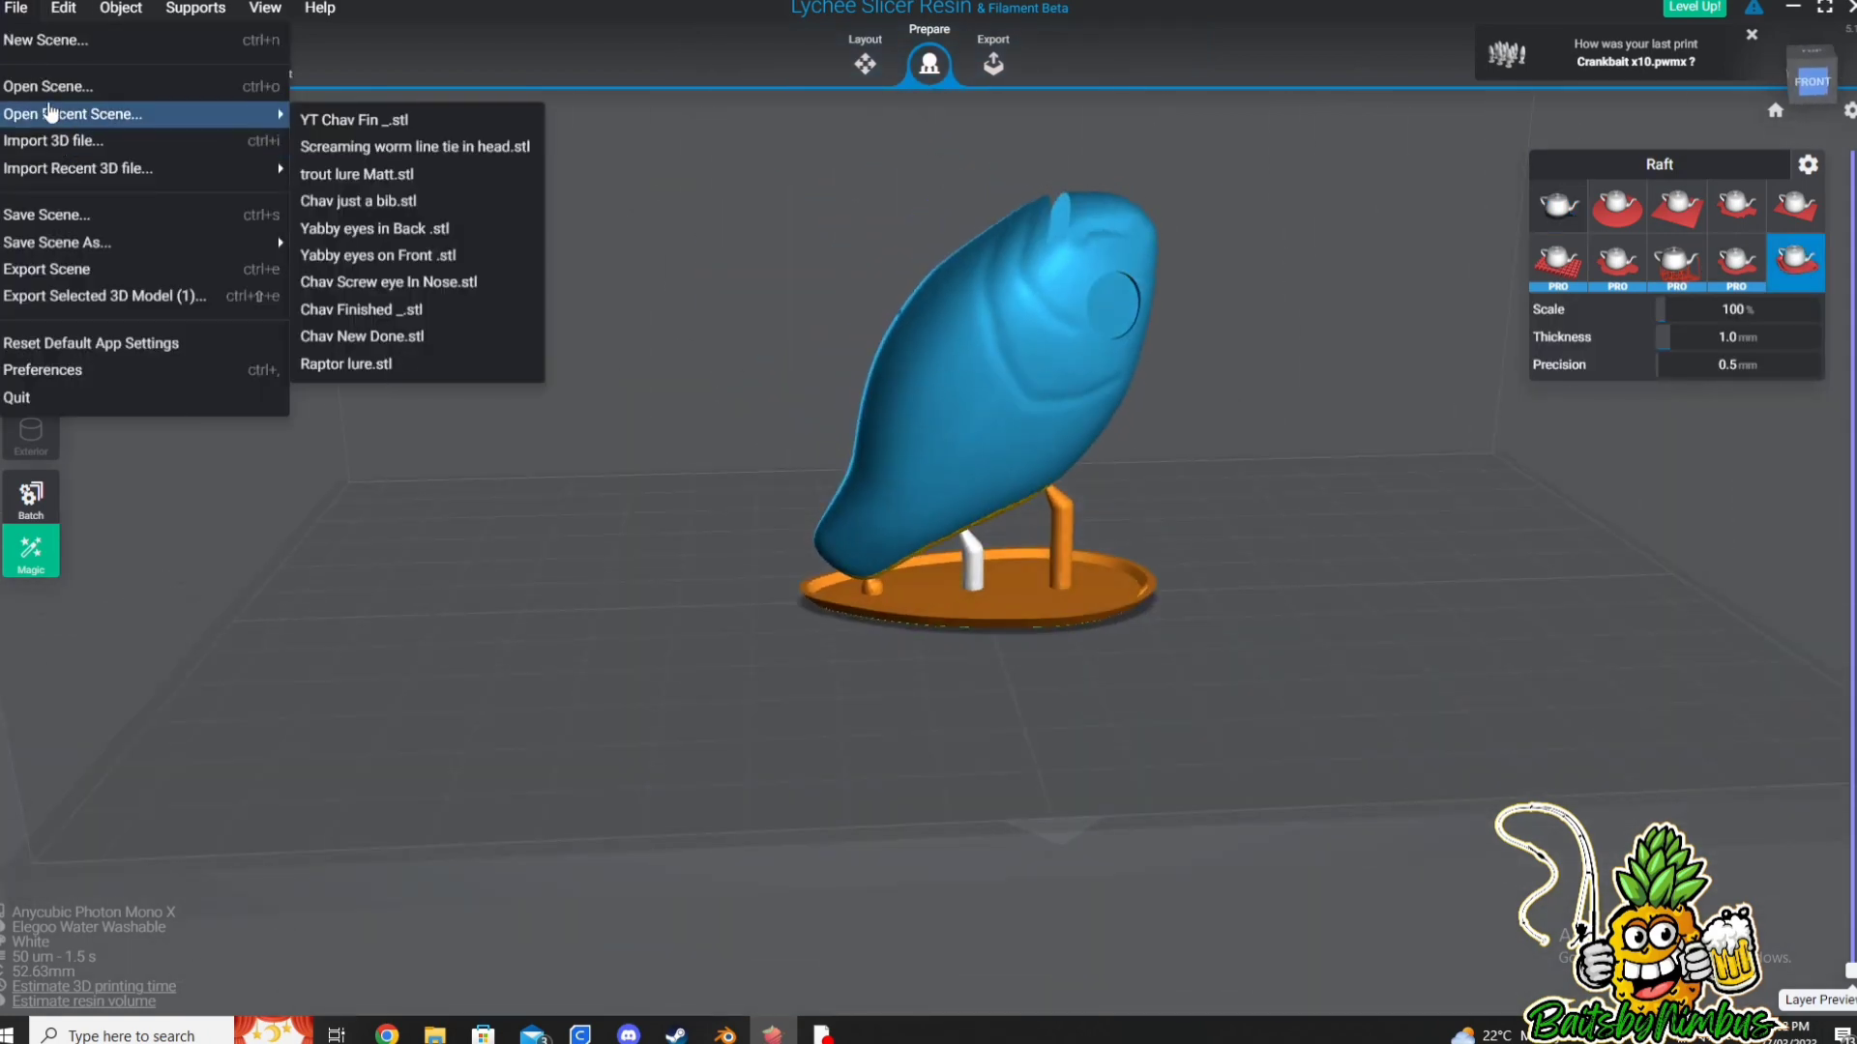
# Step: Import the 4mm PLUG.stl file into the scene beside the lure
pyautogui.press('Escape')
pyautogui.click(865, 64)
pyautogui.click(120, 8)
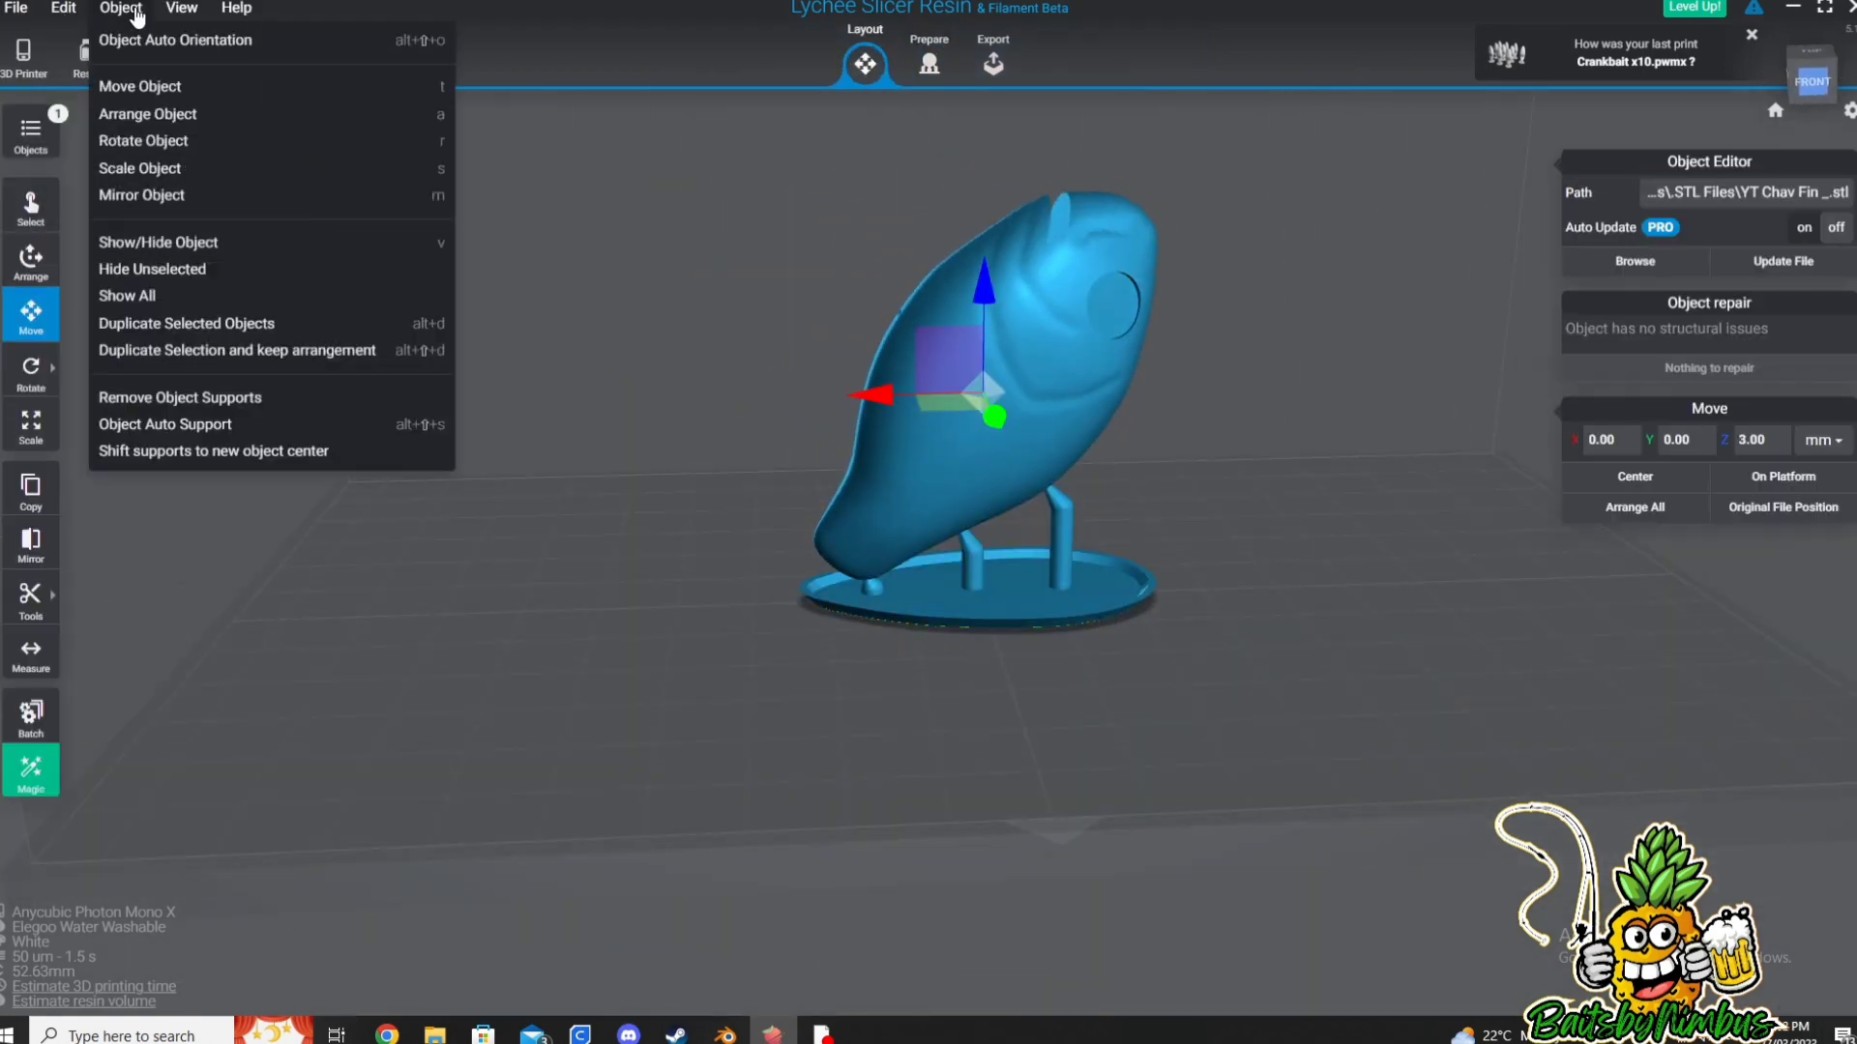
pyautogui.press('Escape')
pyautogui.click(63, 8)
pyautogui.click(58, 140)
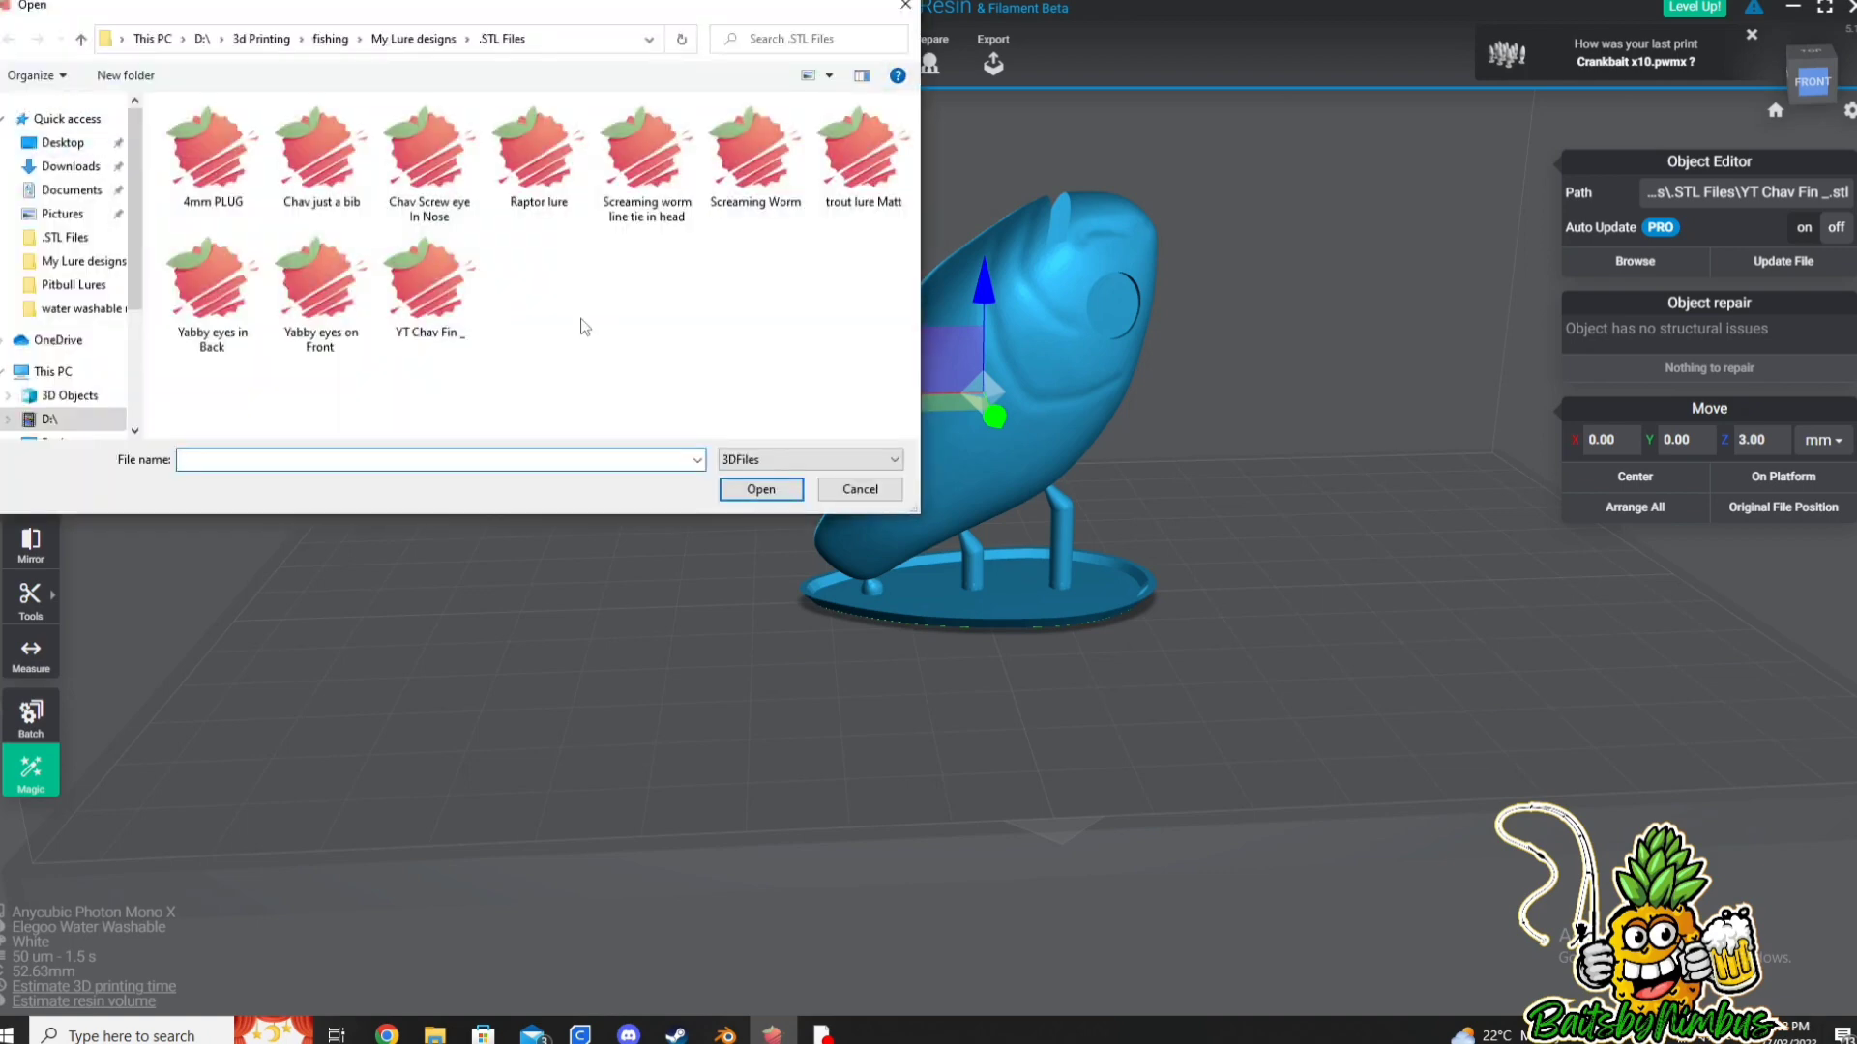
pyautogui.click(208, 159)
pyautogui.click(758, 485)
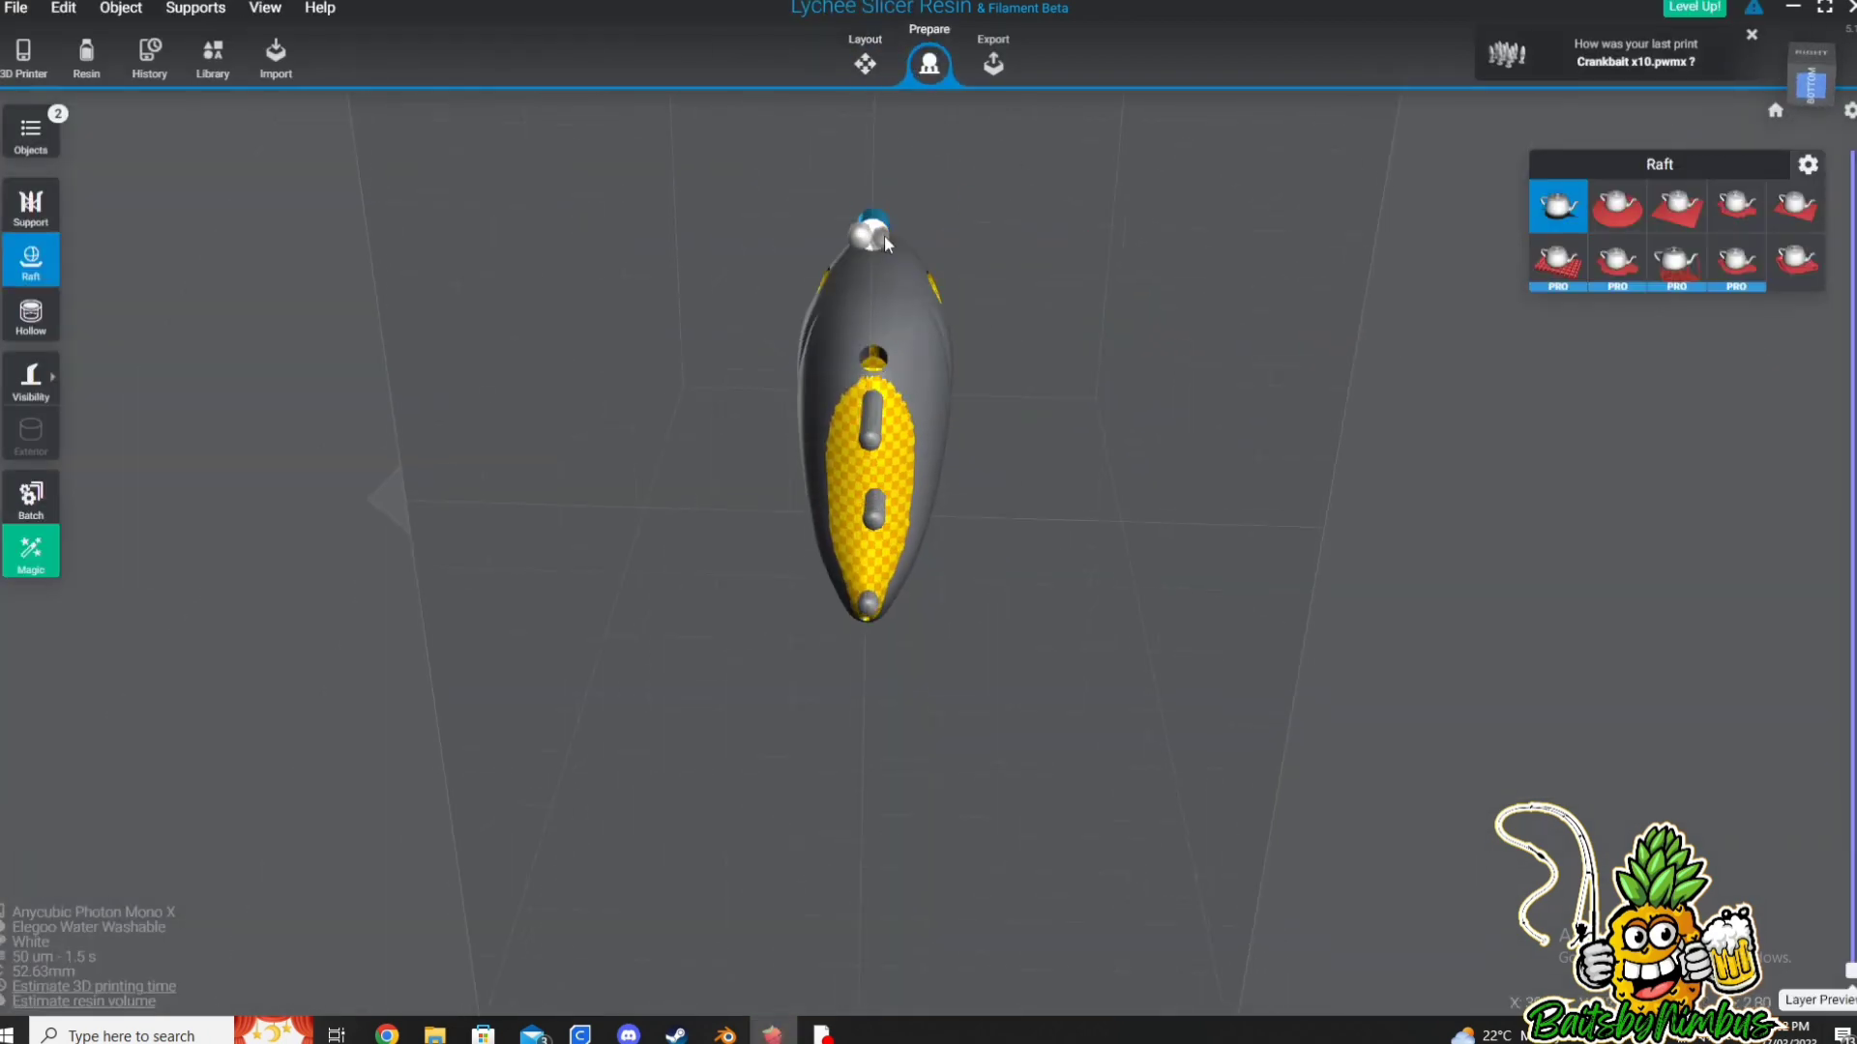
# Step: Give the 4mm PLUG part its own raft and bring up the export settings
pyautogui.moveTo(886, 244); pyautogui.dragTo(1409, 518)
pyautogui.click(1257, 566)
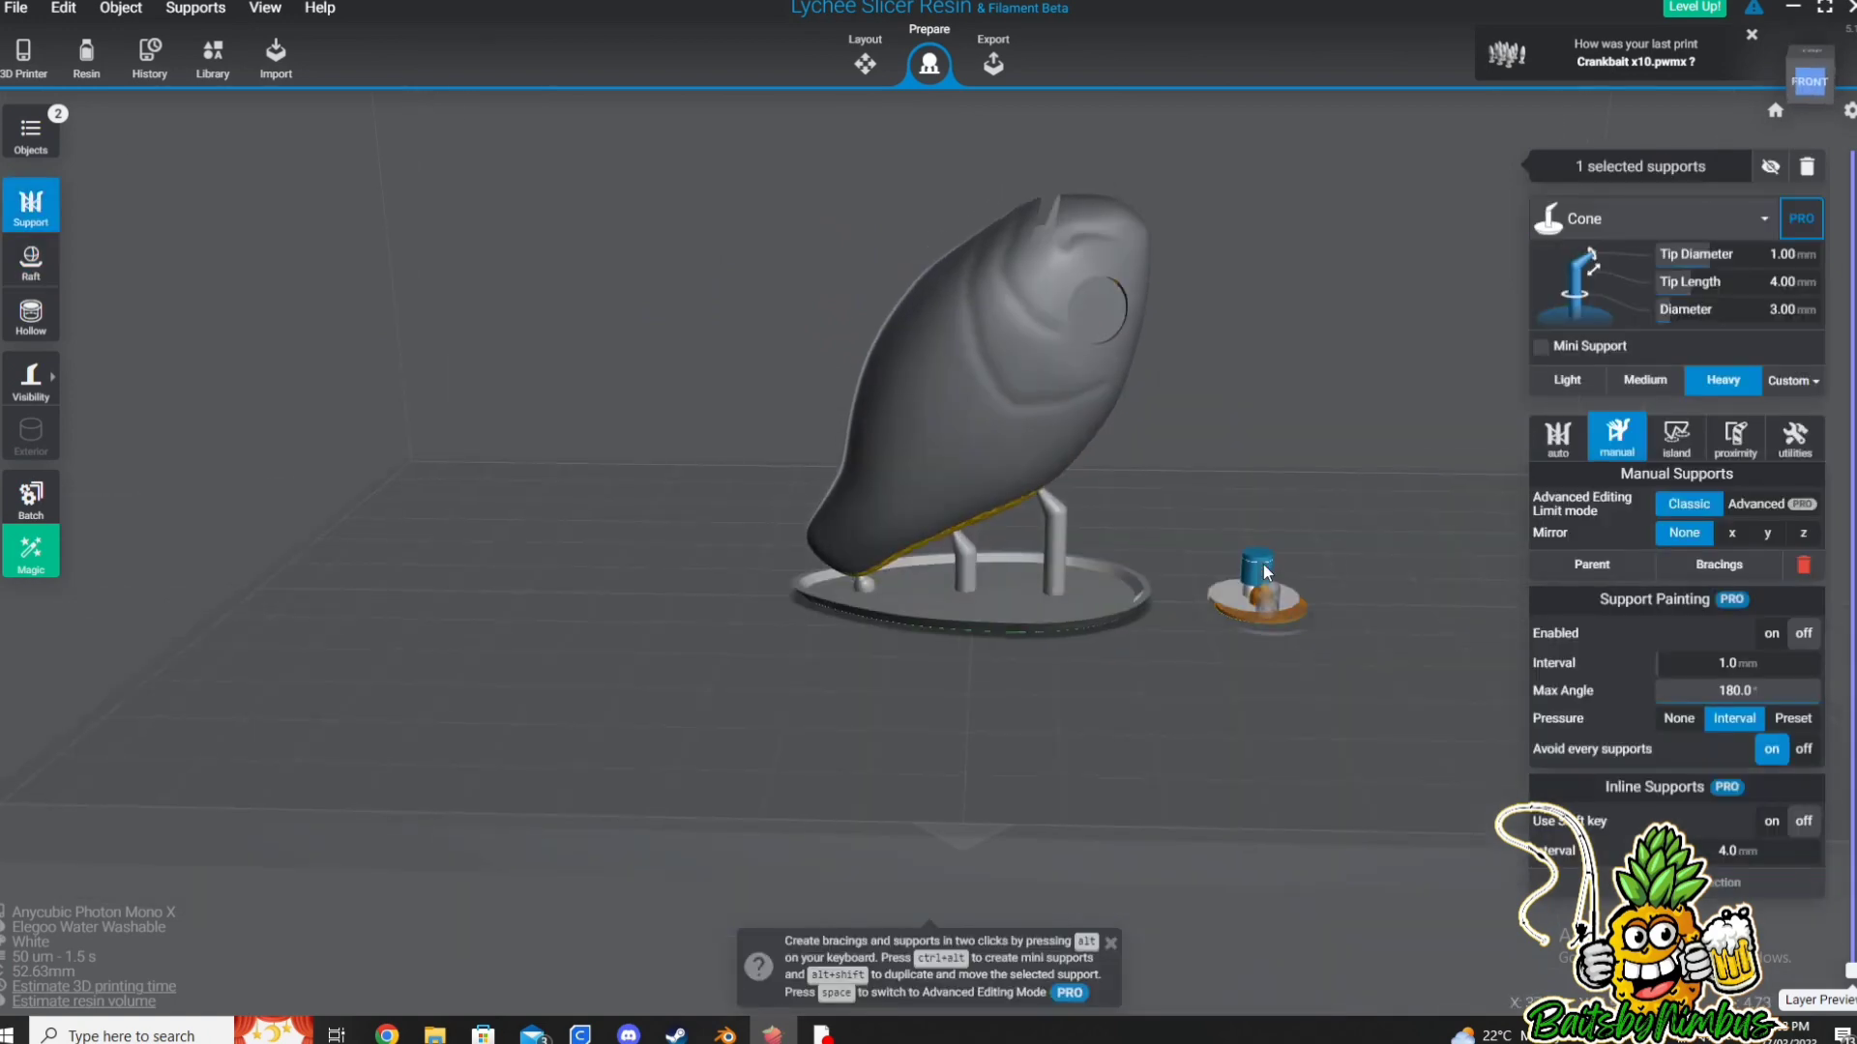
pyautogui.press('r')
pyautogui.moveTo(1188, 607)
pyautogui.mouseDown()
pyautogui.moveTo(976, 634)
pyautogui.moveTo(1434, 664)
pyautogui.moveTo(389, 411)
pyautogui.mouseUp()
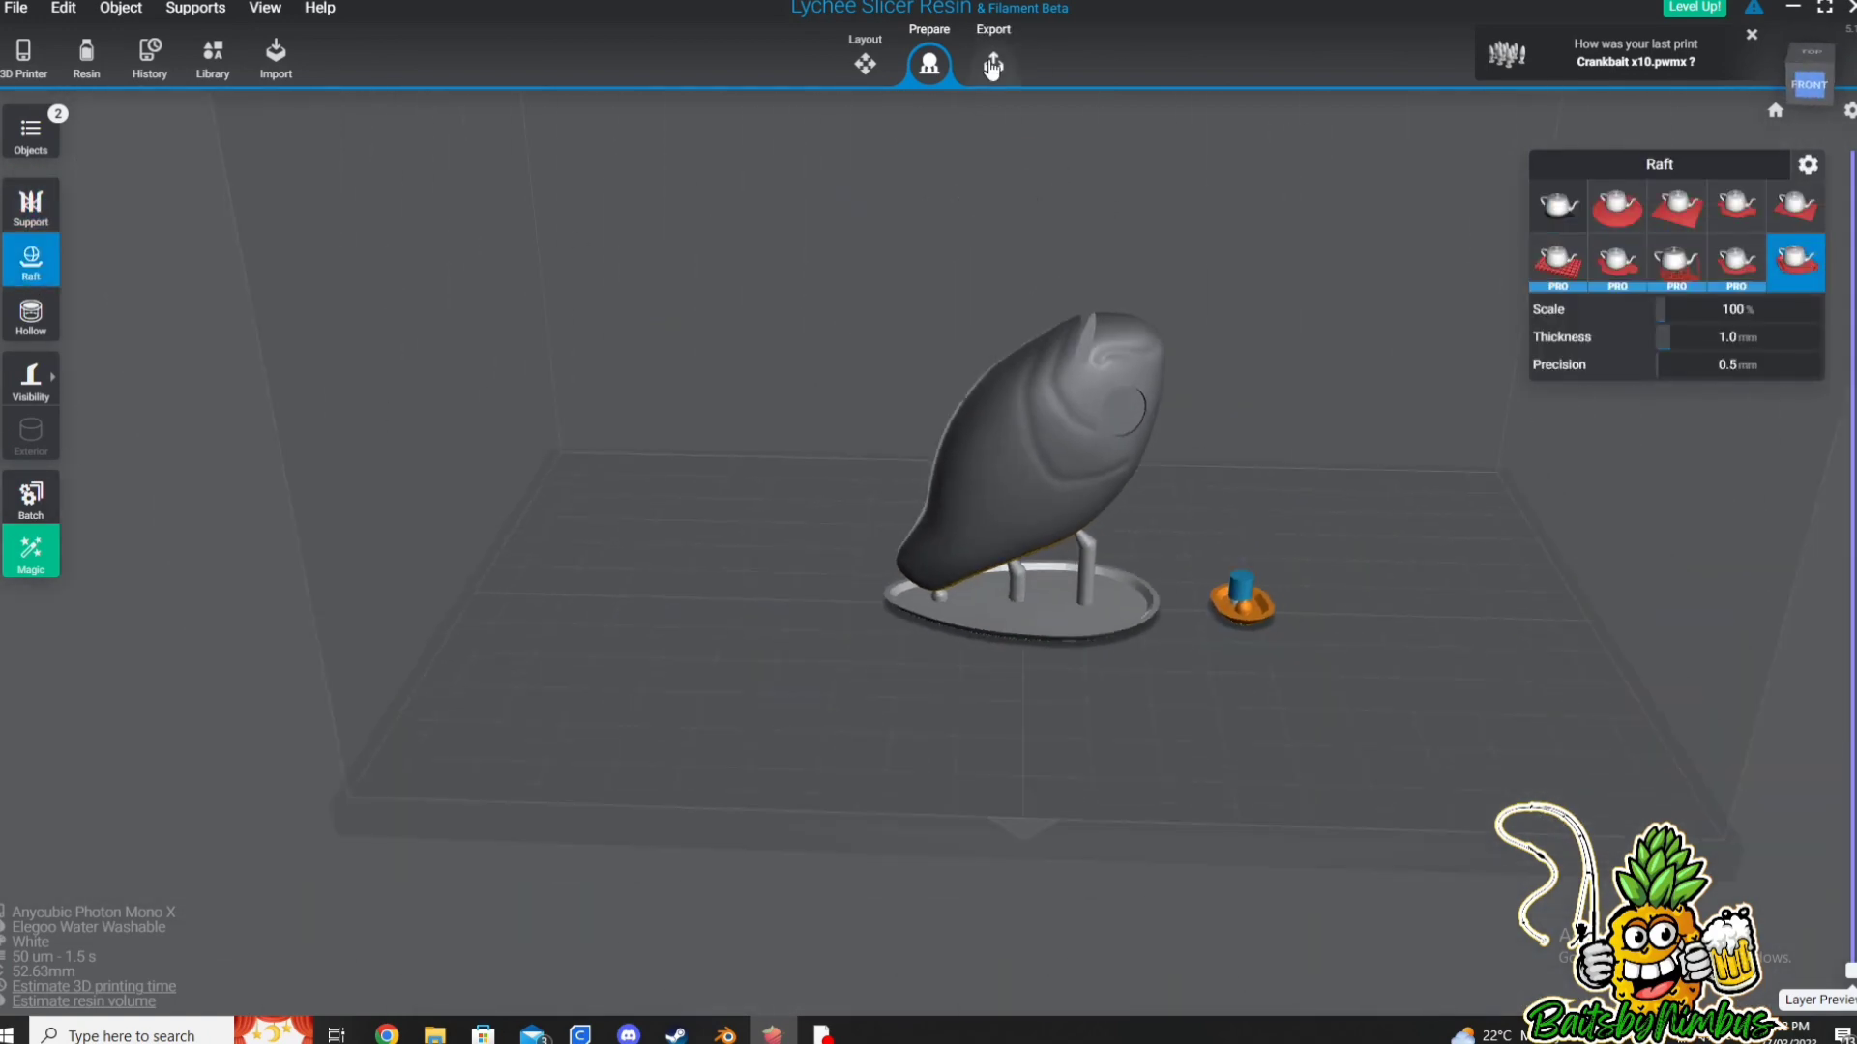
pyautogui.click(993, 65)
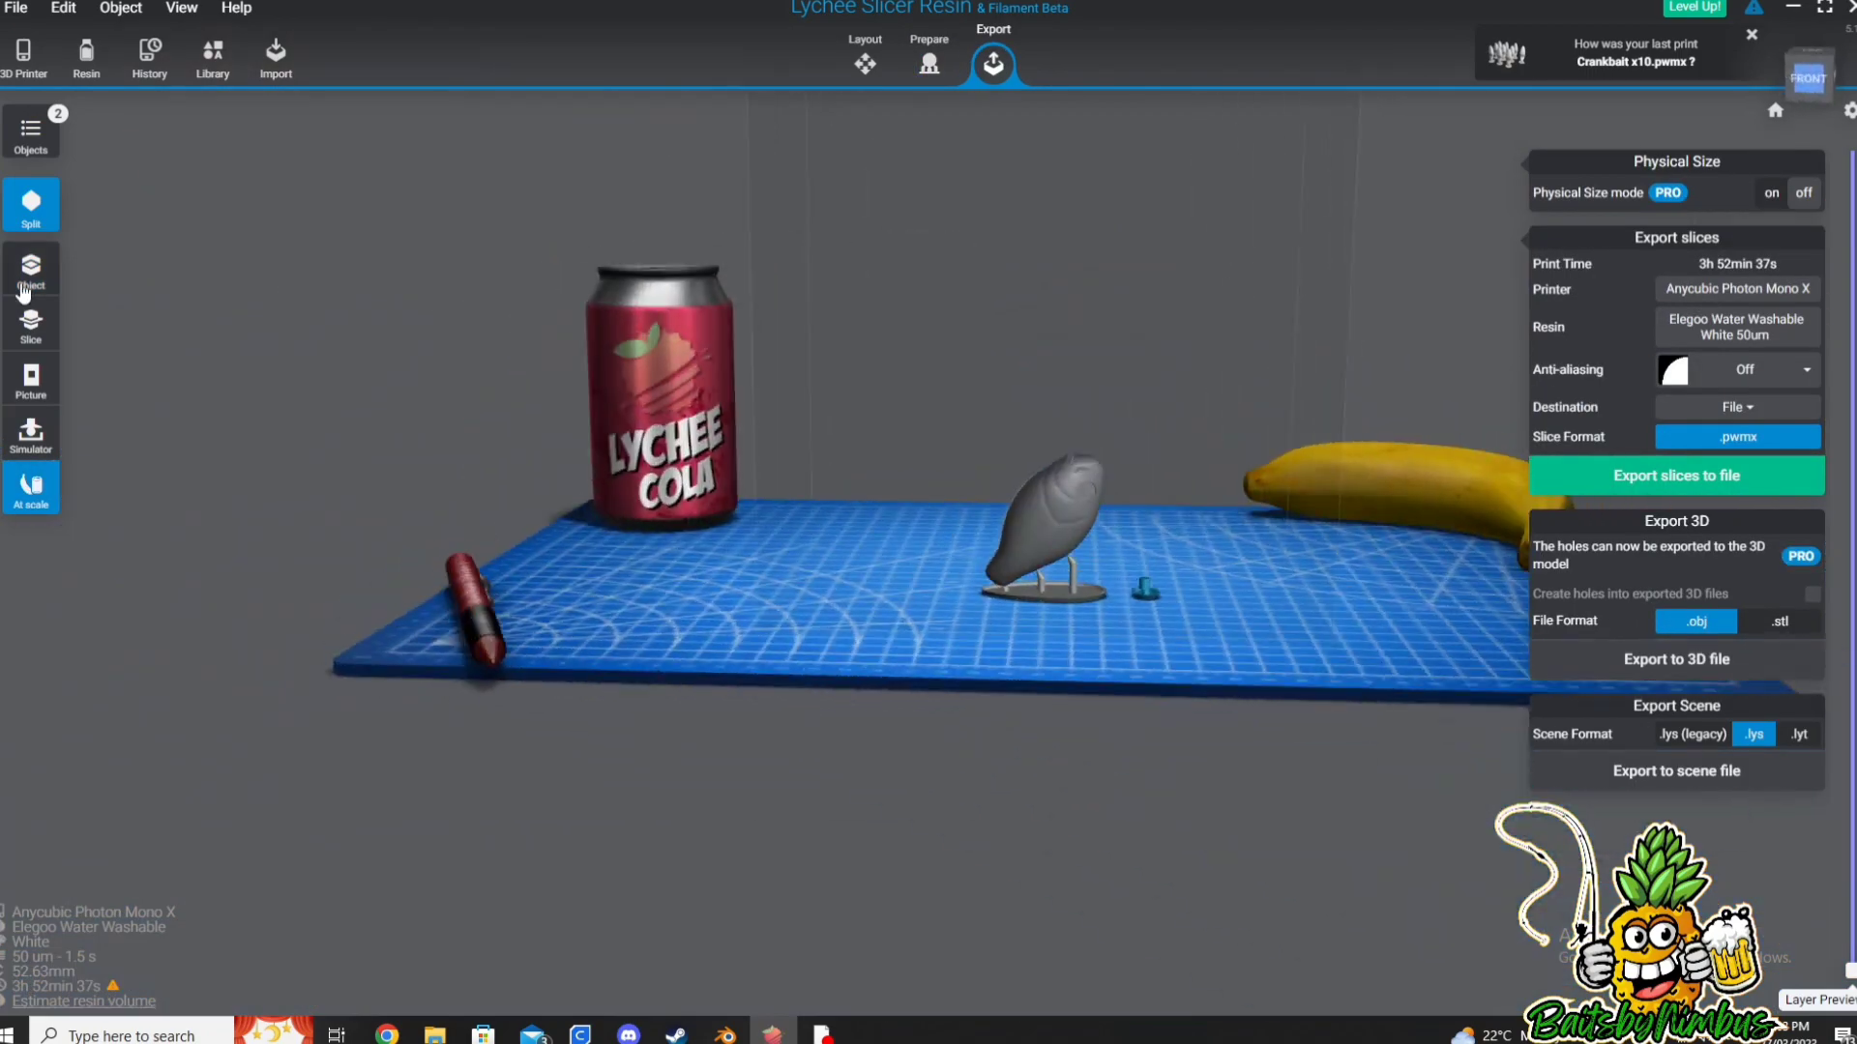
# Step: Slice and save the lure and plug as 'YT Chav Fin _4mm PLUG' .pwmx in the water washable resin folder
pyautogui.click(27, 311)
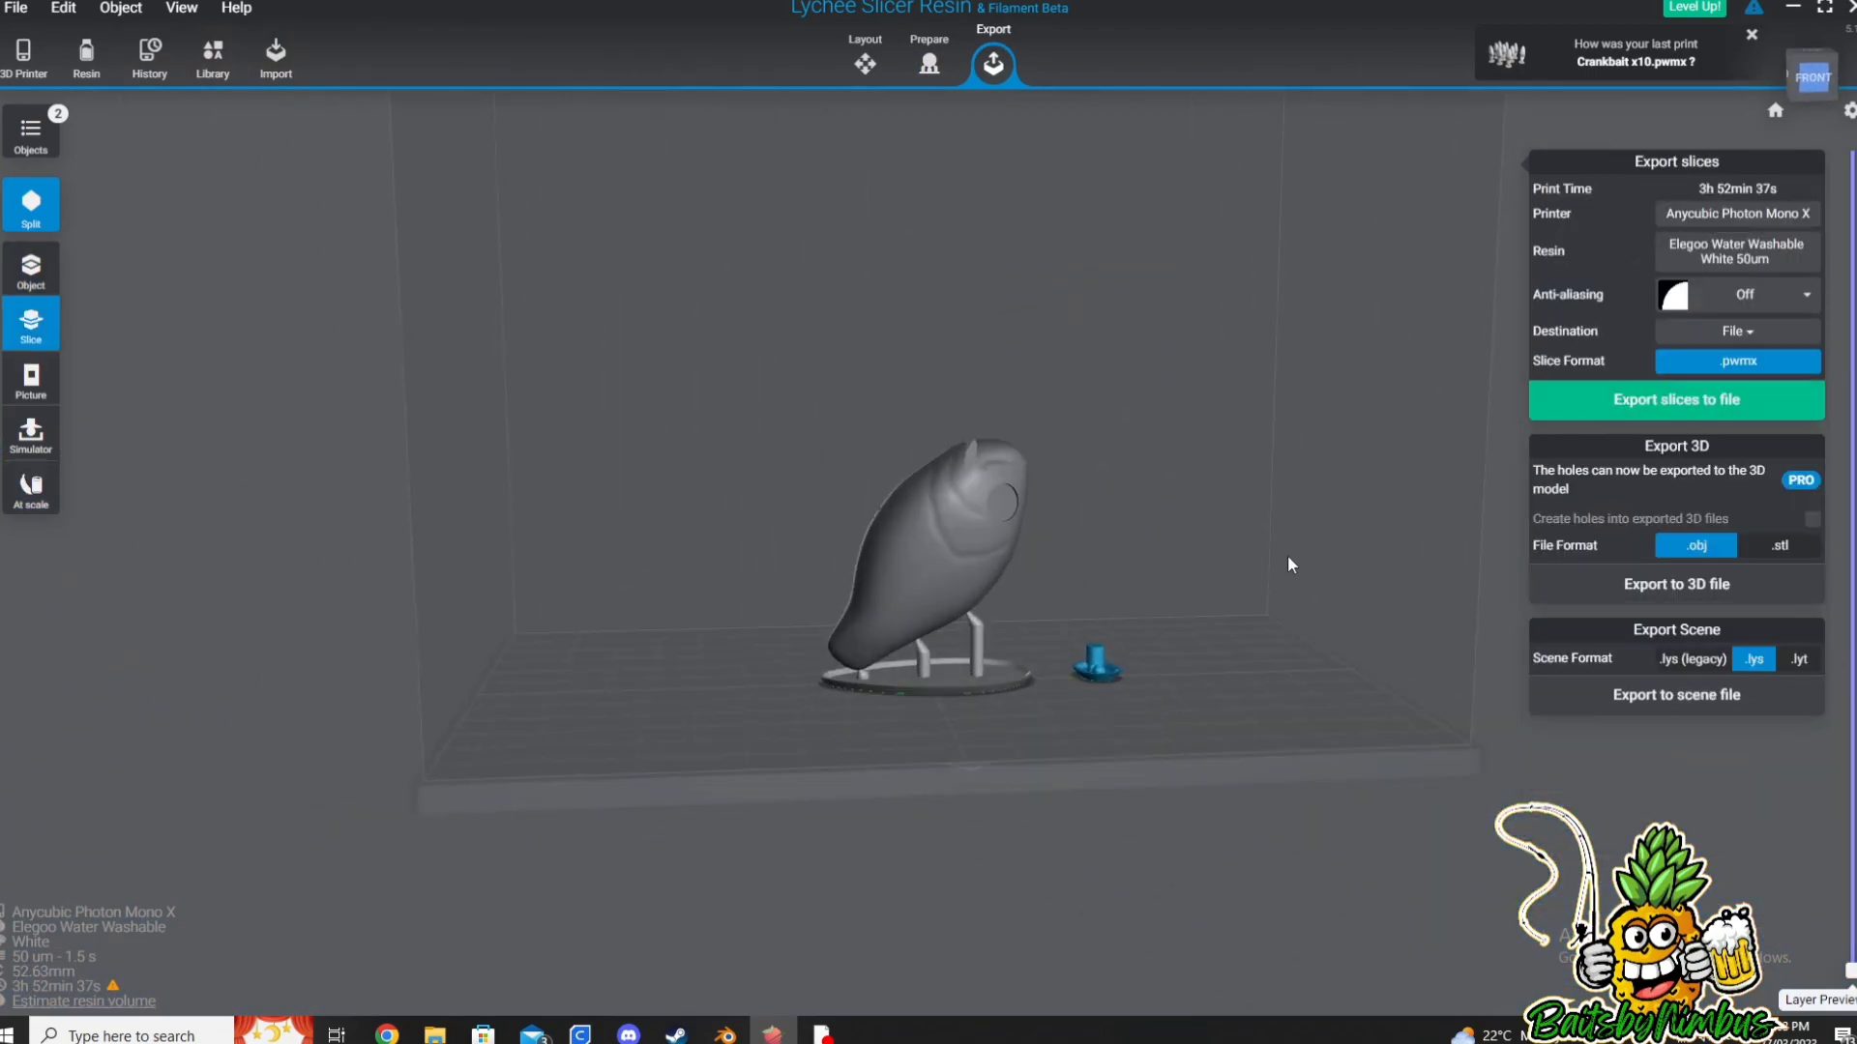
pyautogui.click(1676, 400)
pyautogui.click(83, 269)
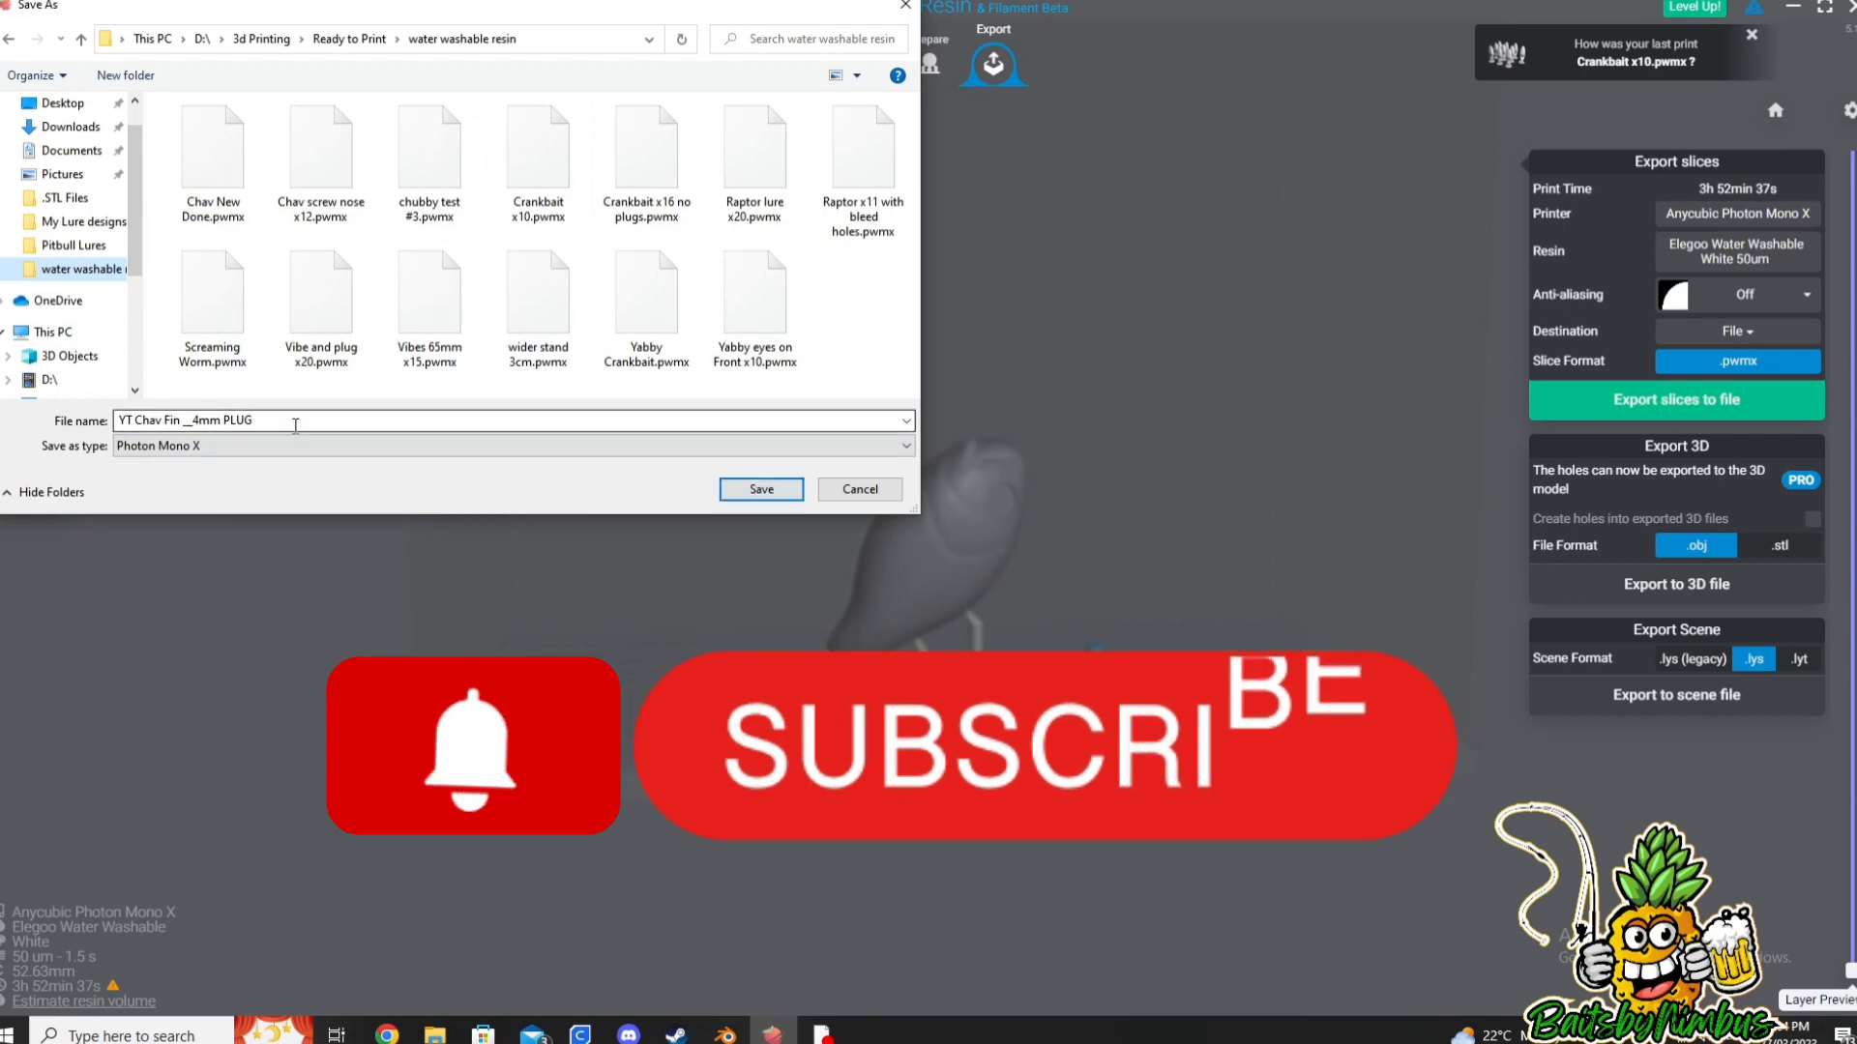
pyautogui.click(761, 489)
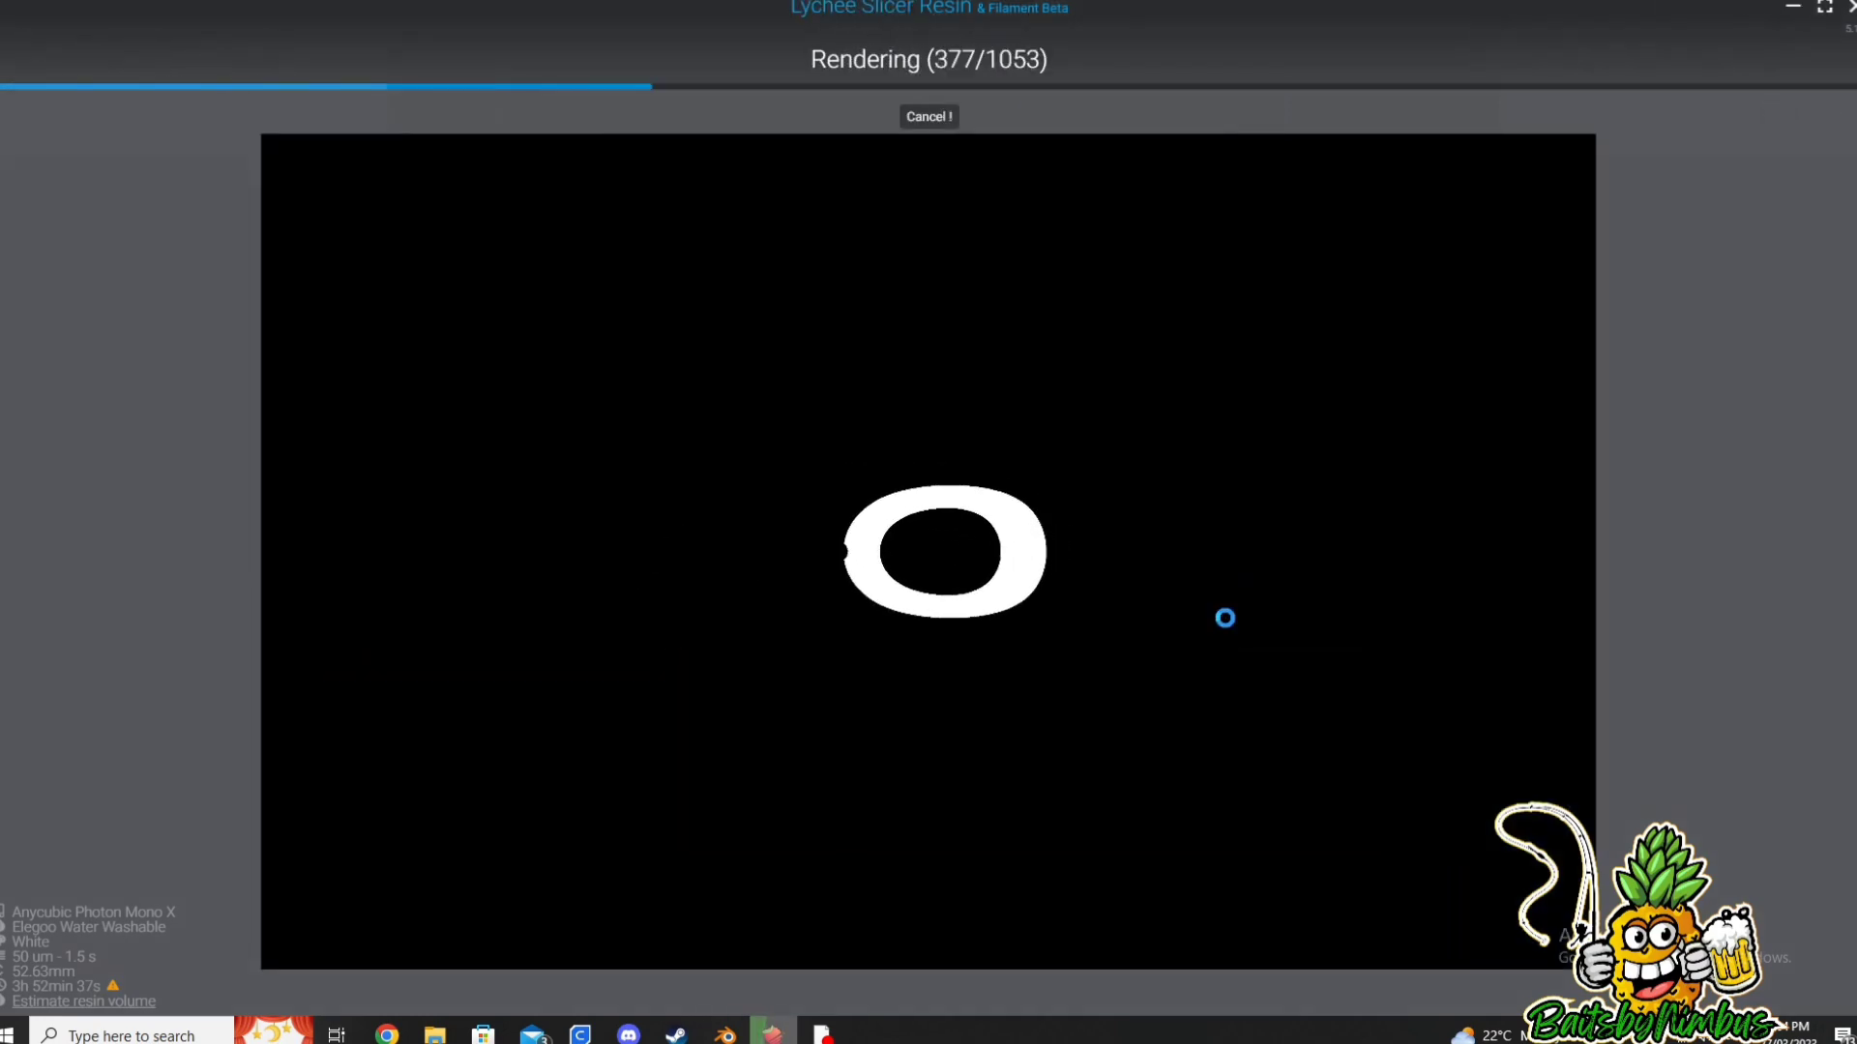